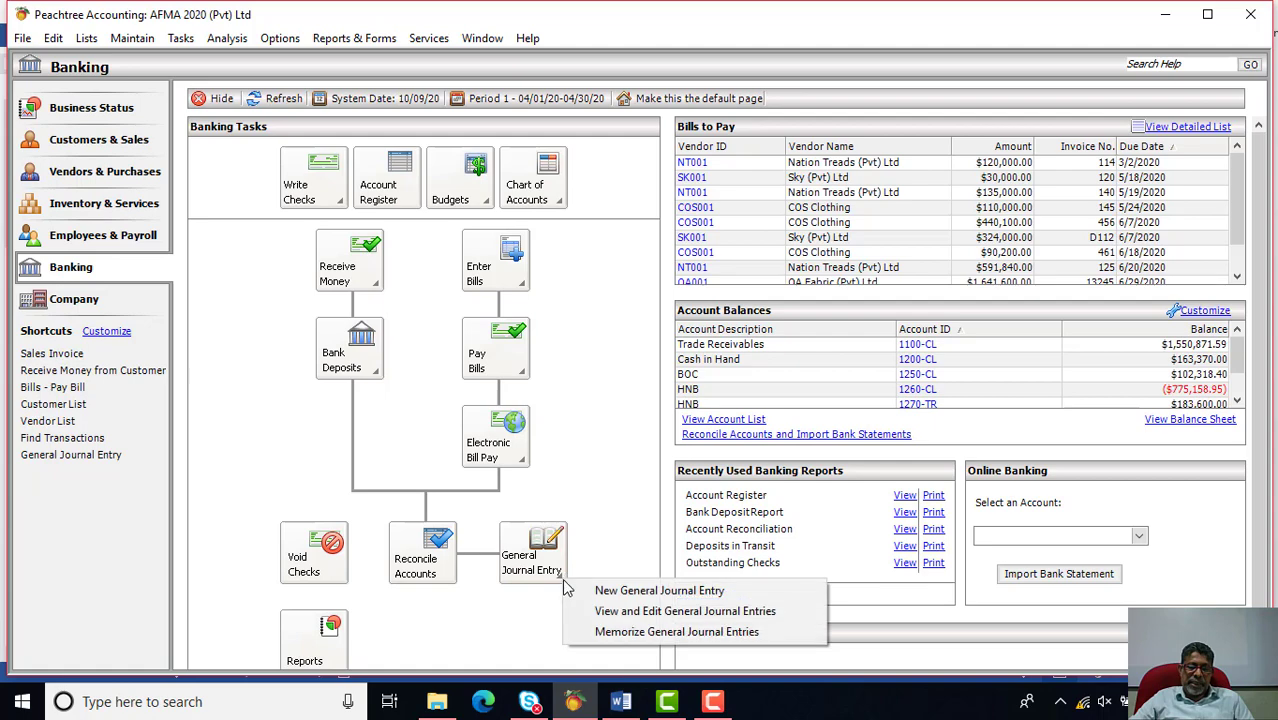
Open the list of existing general journal entries, review it in an enlarged window, and close it
left_click(627, 611)
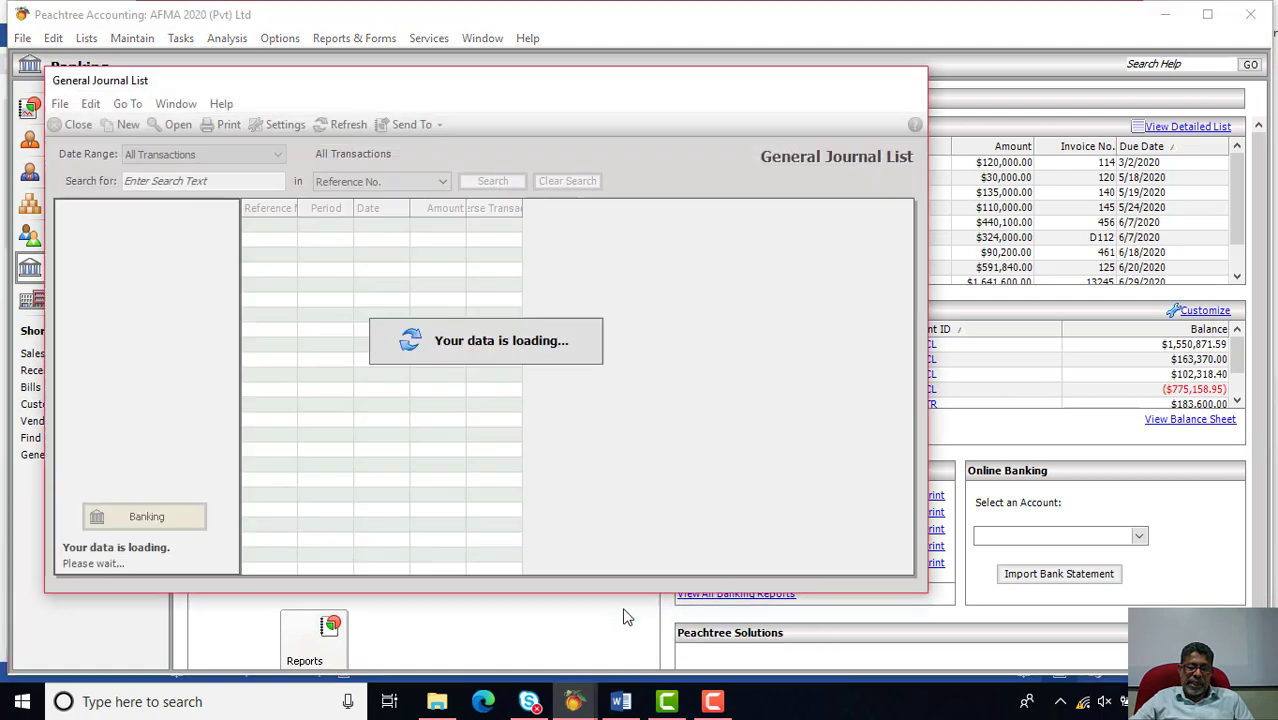
left_click(864, 82)
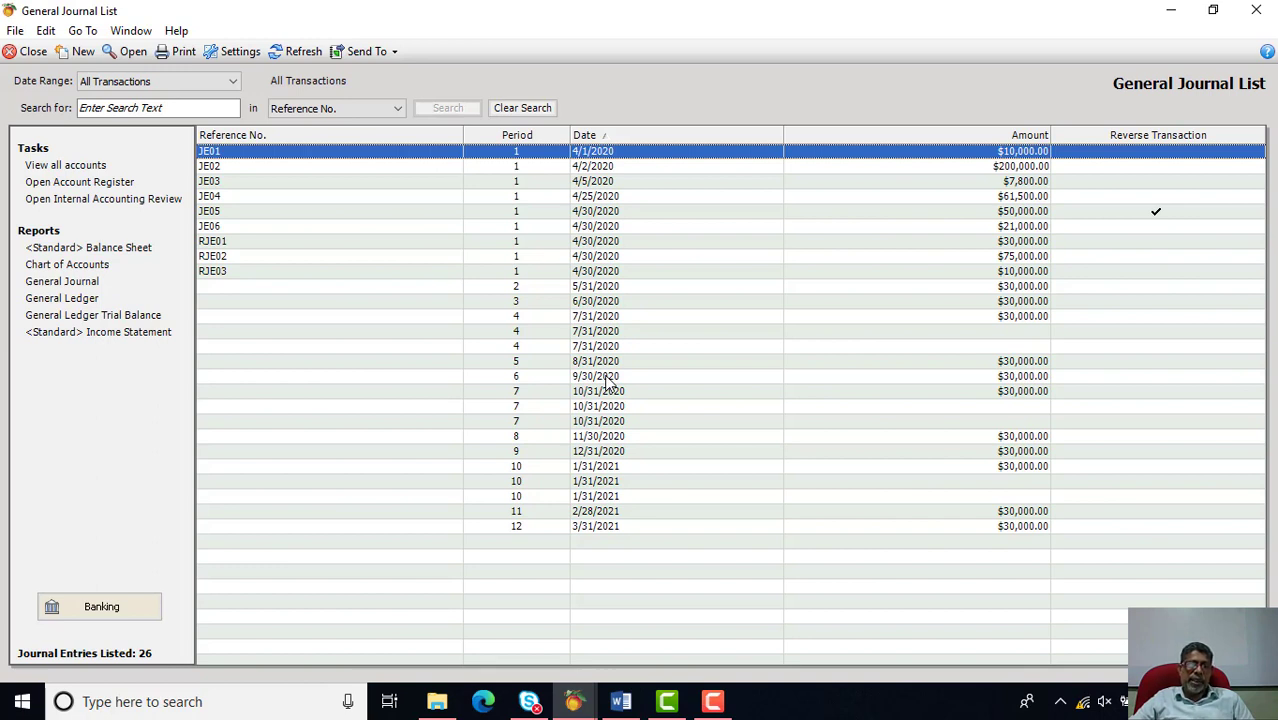
left_click(1256, 10)
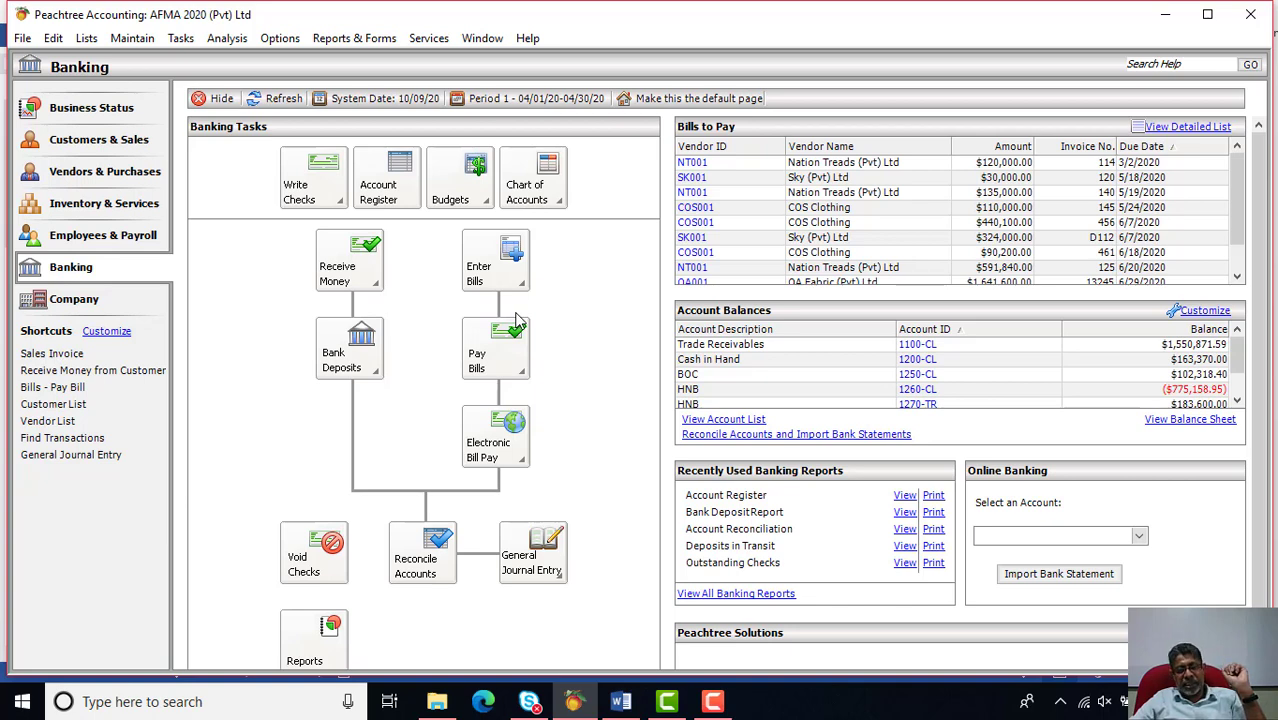
Switch to the Chapter Fourteen document in Word and read section 14.2 on the ways of accessing reports
left_click(621, 703)
scroll(790, 478, "down", 7)
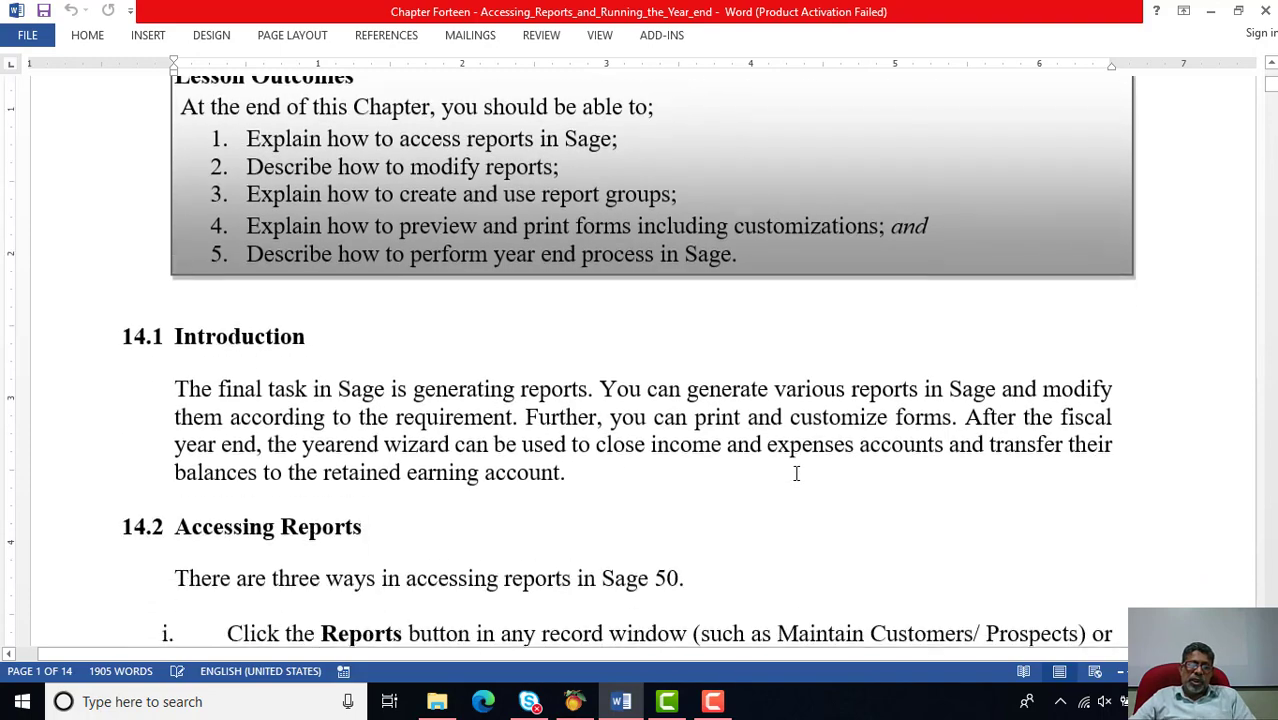
scroll(798, 473, "down", 6)
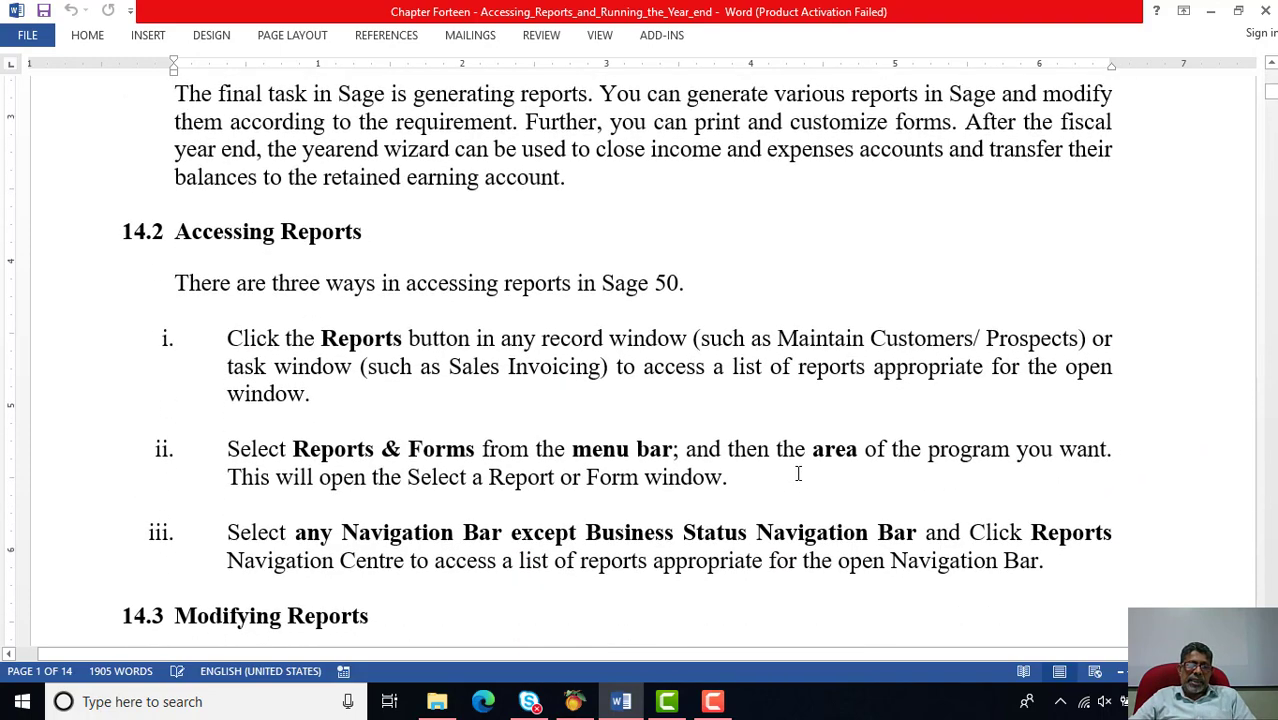
scroll(798, 473, "down", 2)
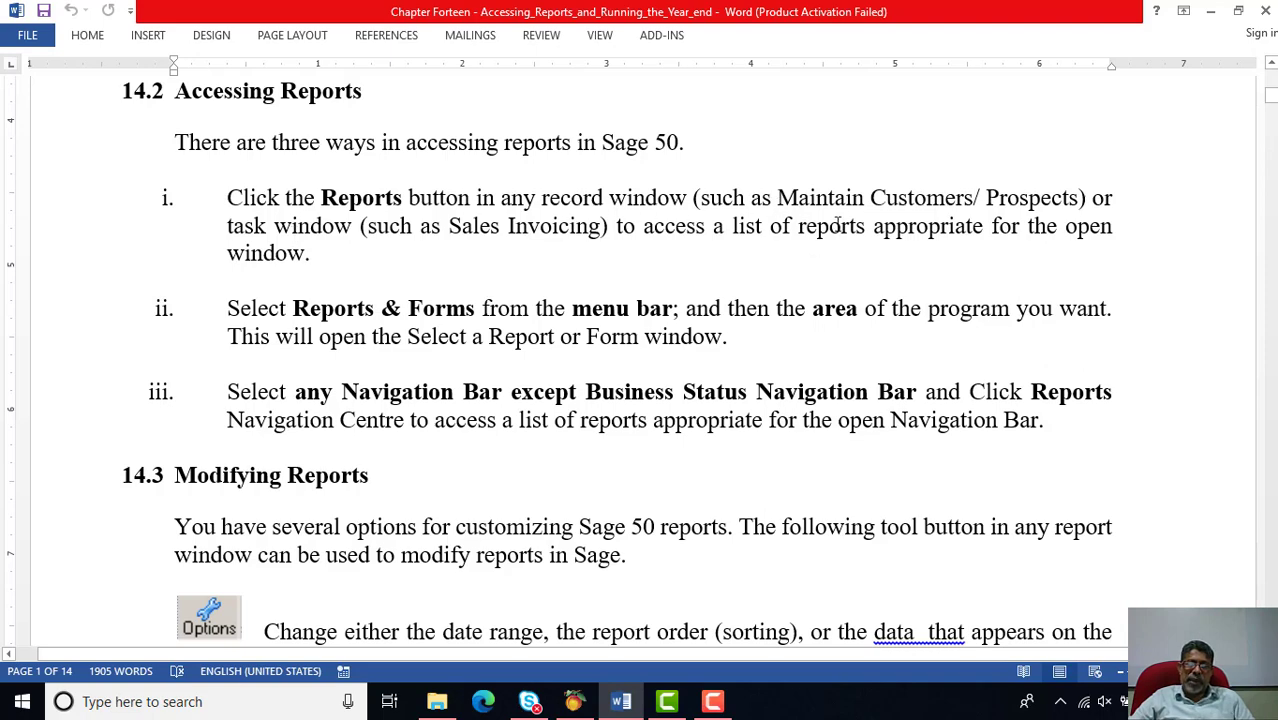
Switch to Peachtree Accounting, open a new customer receipt, and display the Customer Ledgers report from its window
left_click(573, 702)
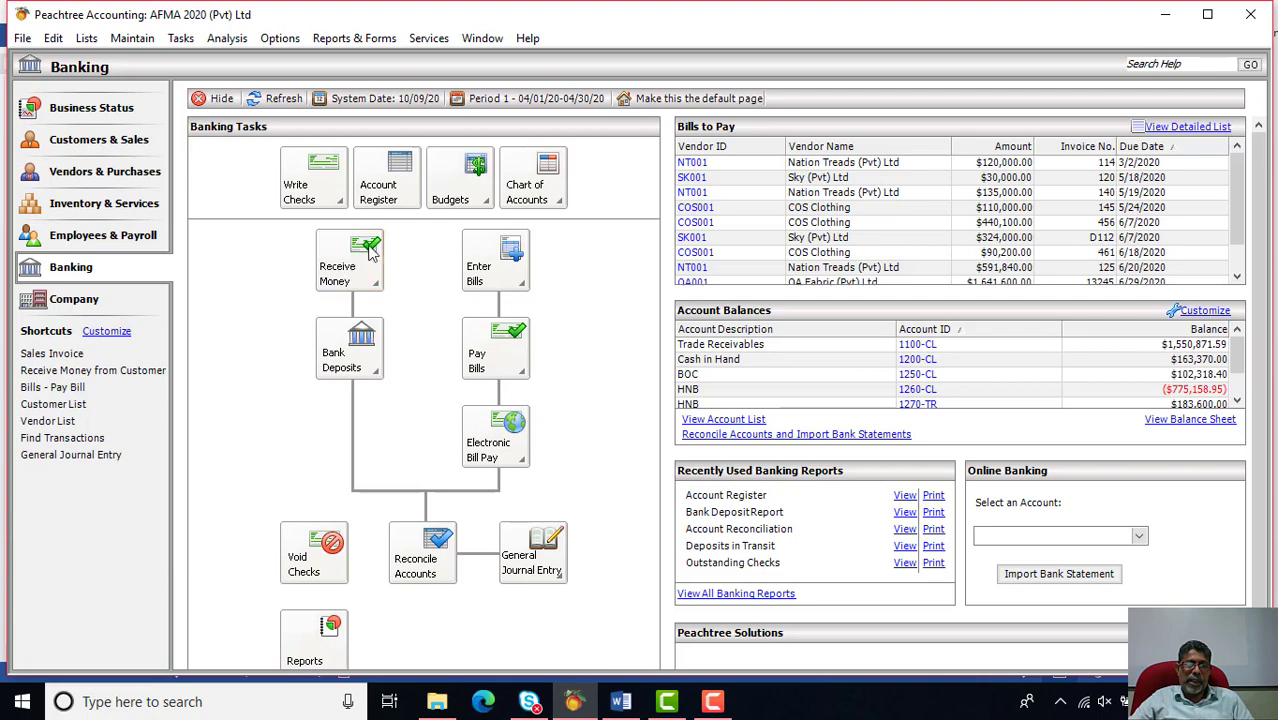
left_click(350, 270)
left_click(428, 300)
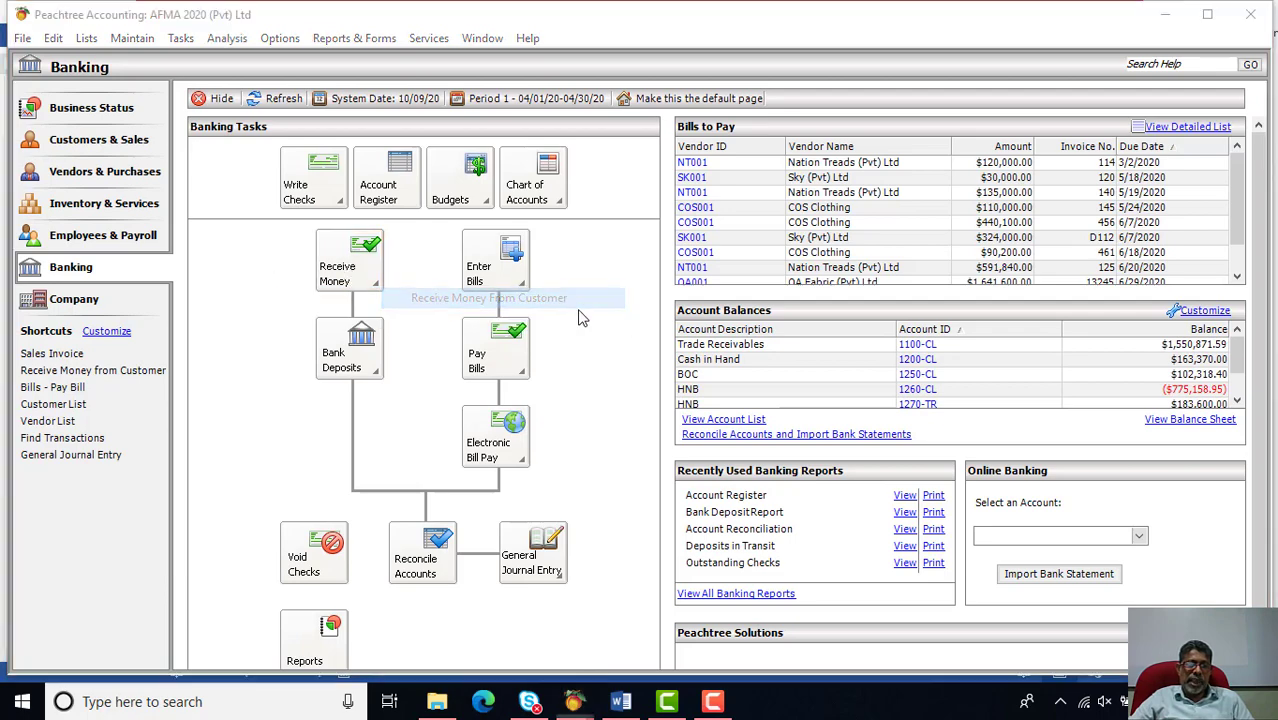
left_click(585, 135)
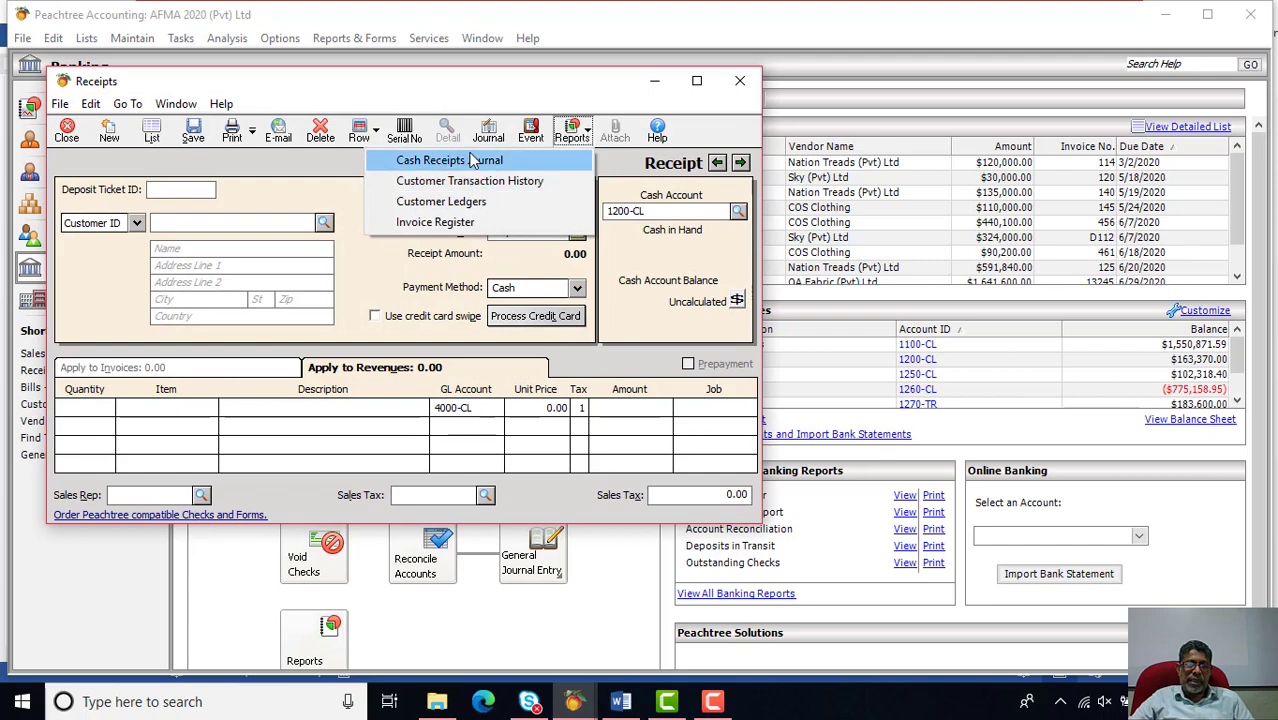
left_click(440, 201)
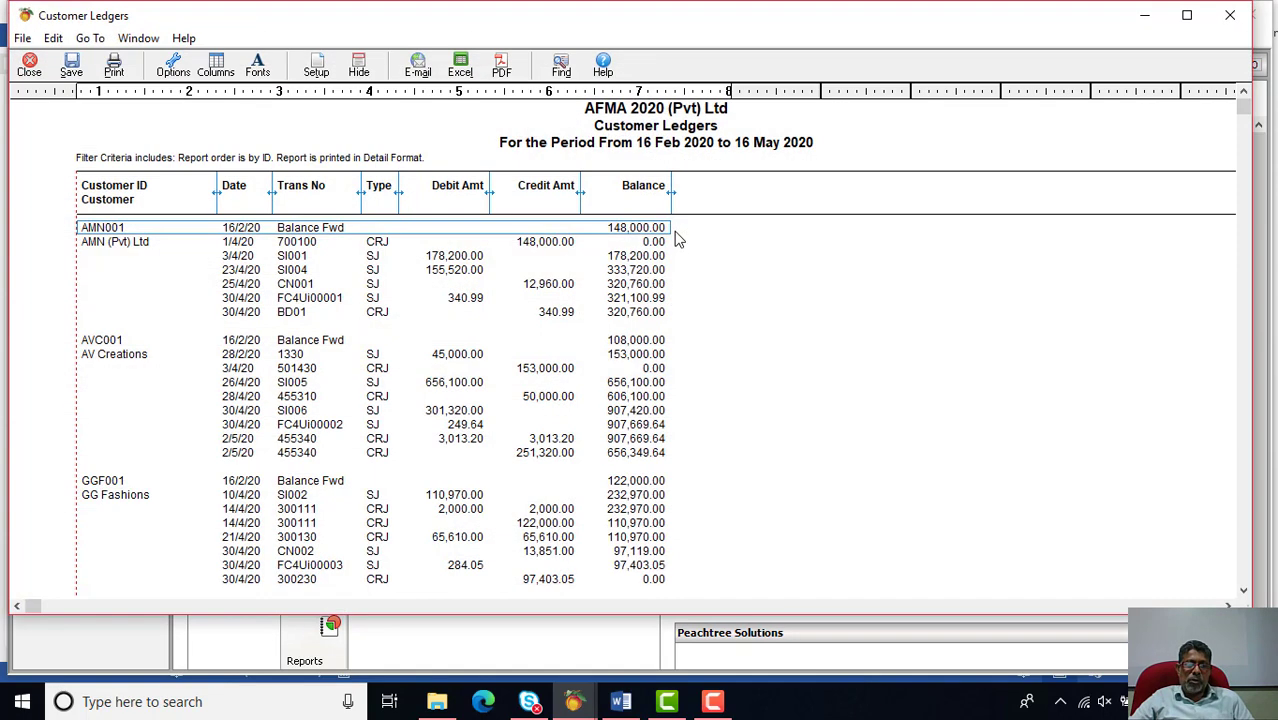
Look through the Customer Ledgers report down to its totals, and close the report and the Receipts window
scroll(585, 240, "down", 5)
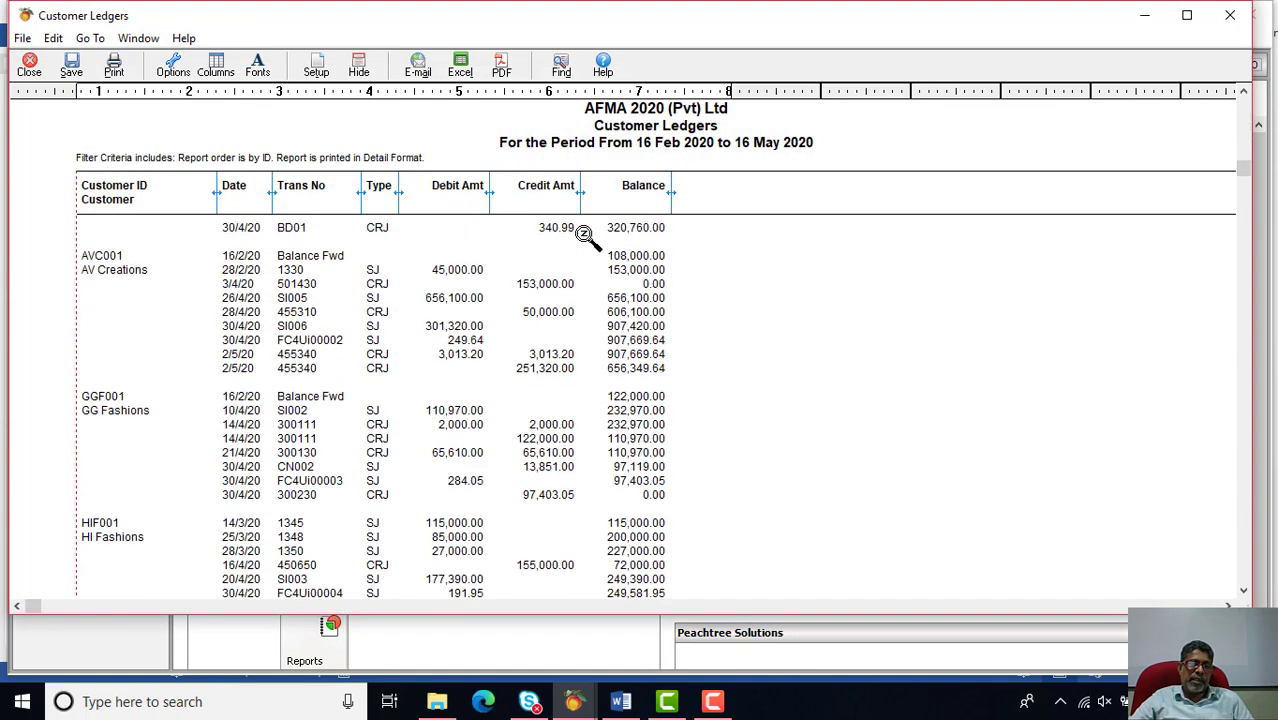
scroll(585, 236, "down", 5)
scroll(620, 240, "up", 6)
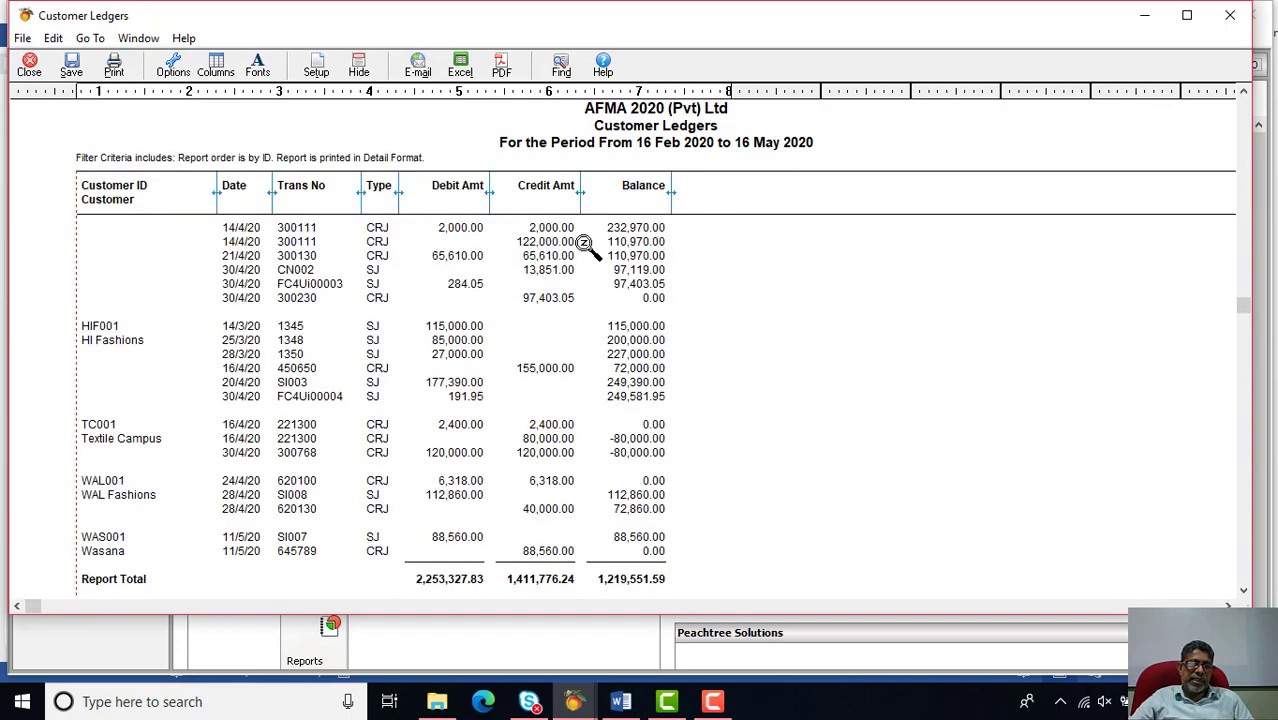
left_click(1229, 15)
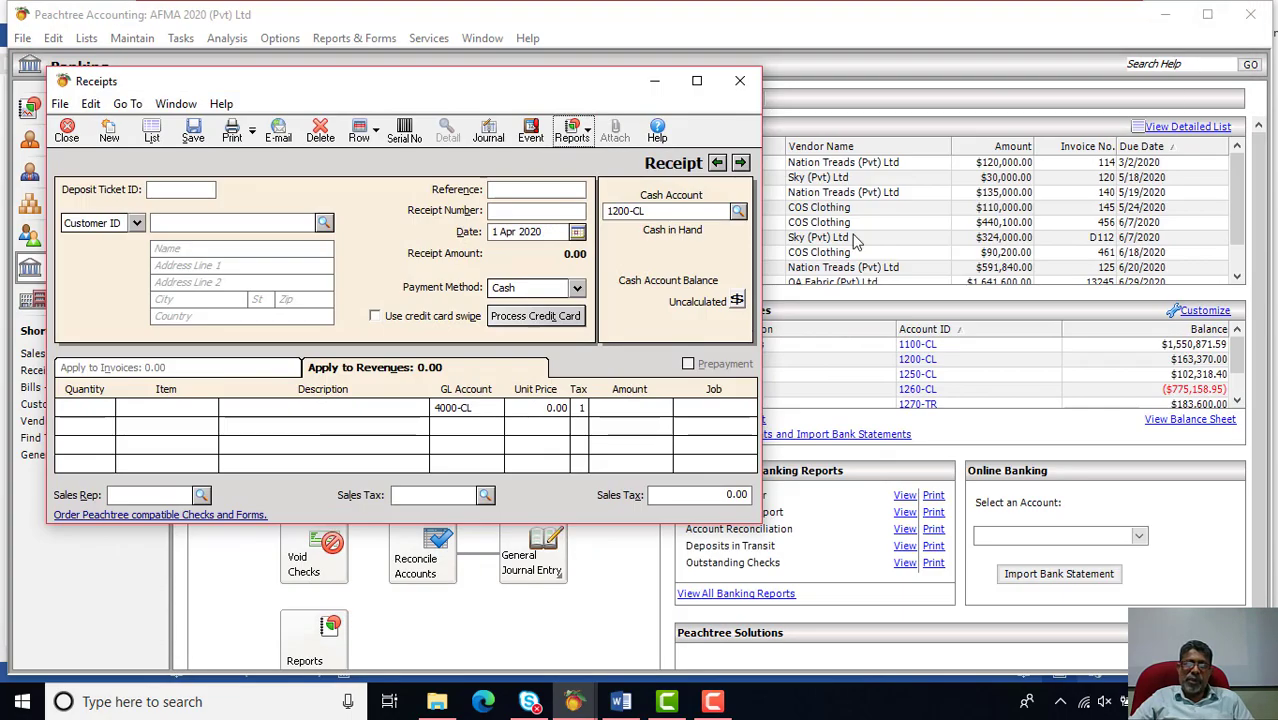
left_click(740, 81)
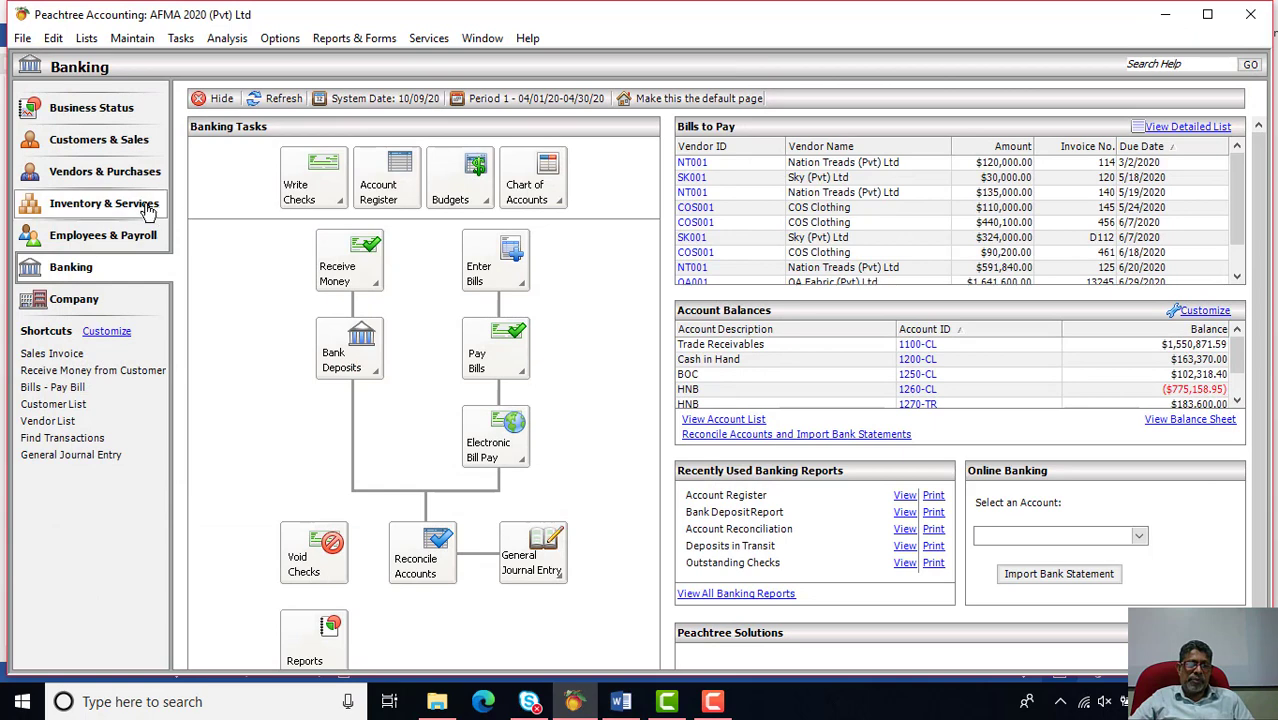
From Inventory & Services, open a new purchase order, view its Items Purchased from Vendors report, and close the report
left_click(100, 203)
left_click(335, 284)
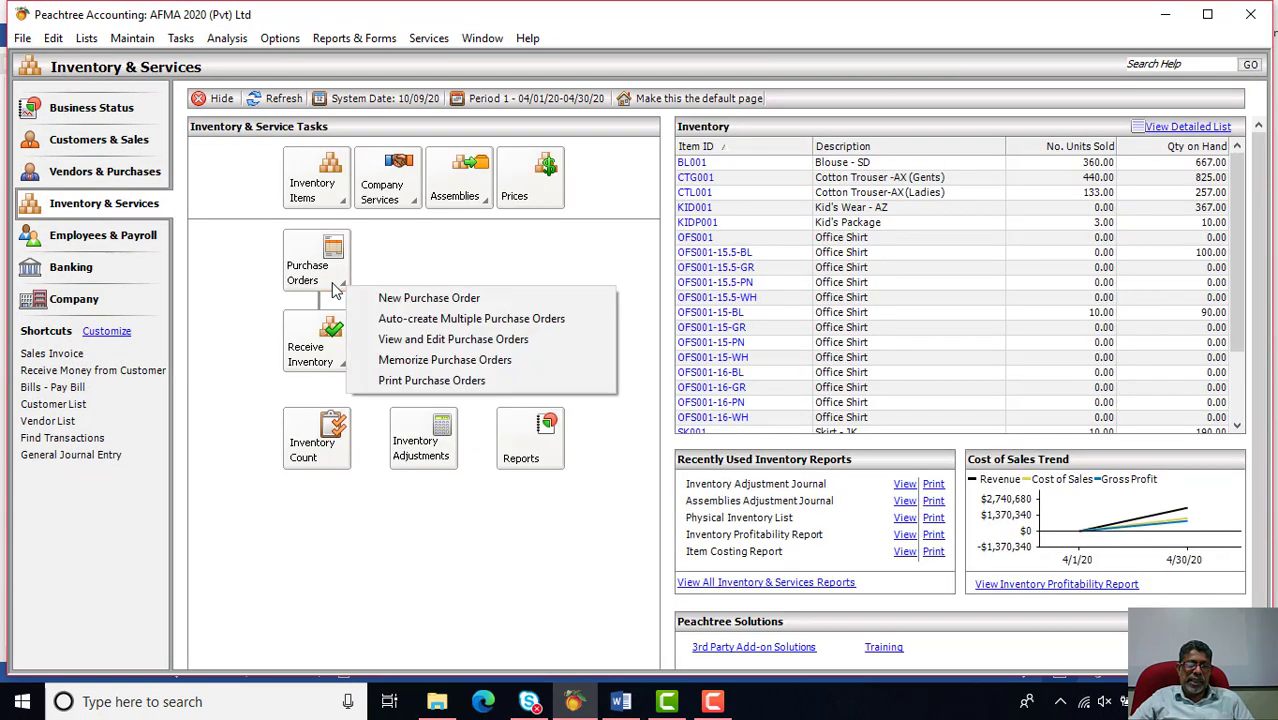
left_click(412, 298)
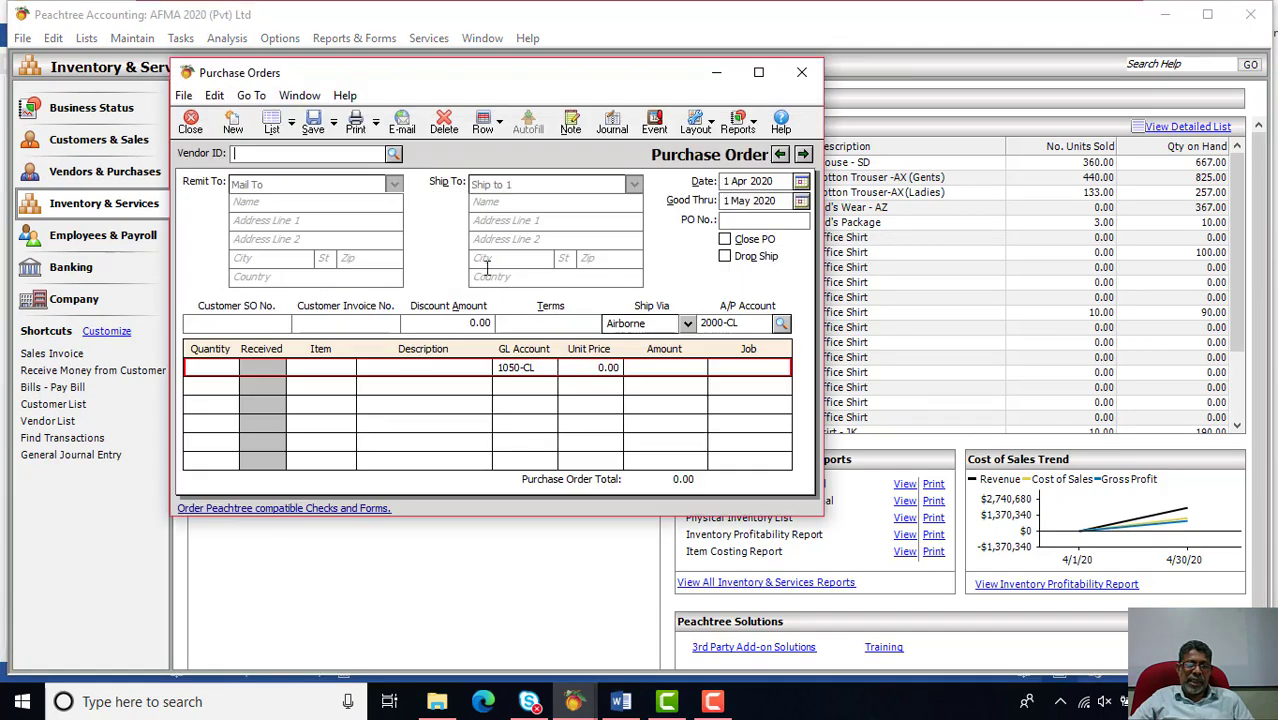
left_click(757, 125)
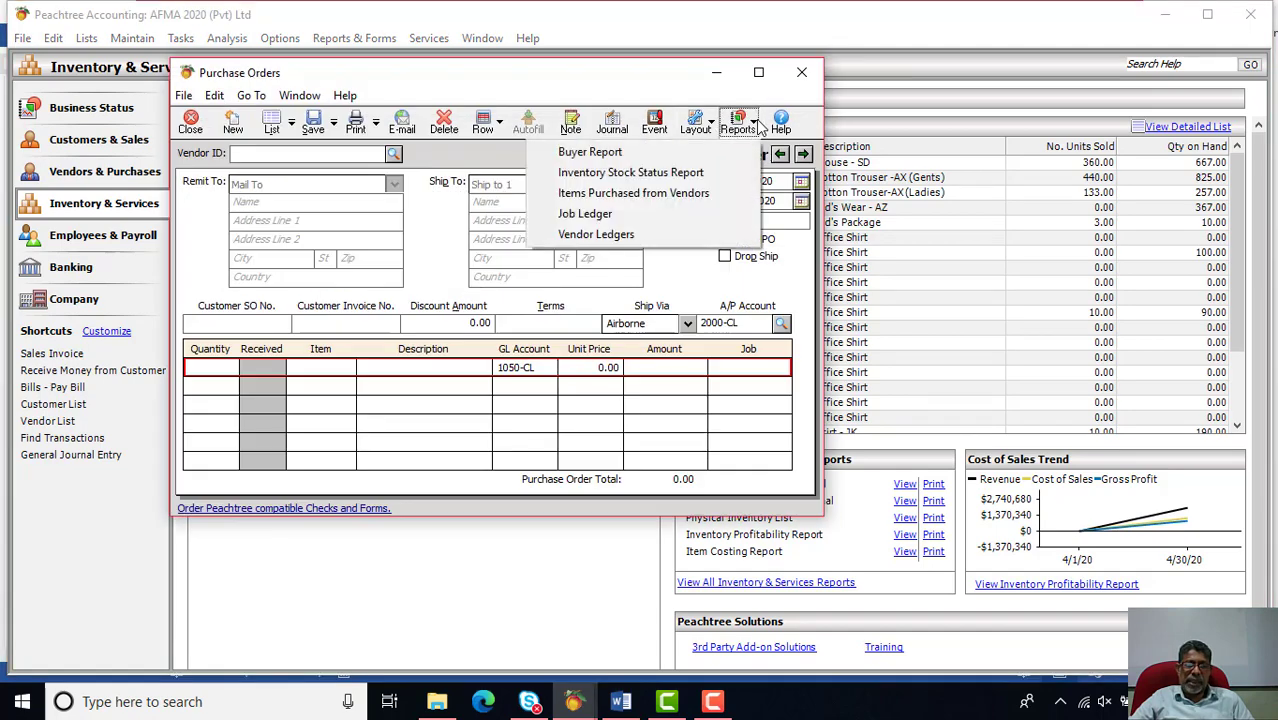
left_click(658, 193)
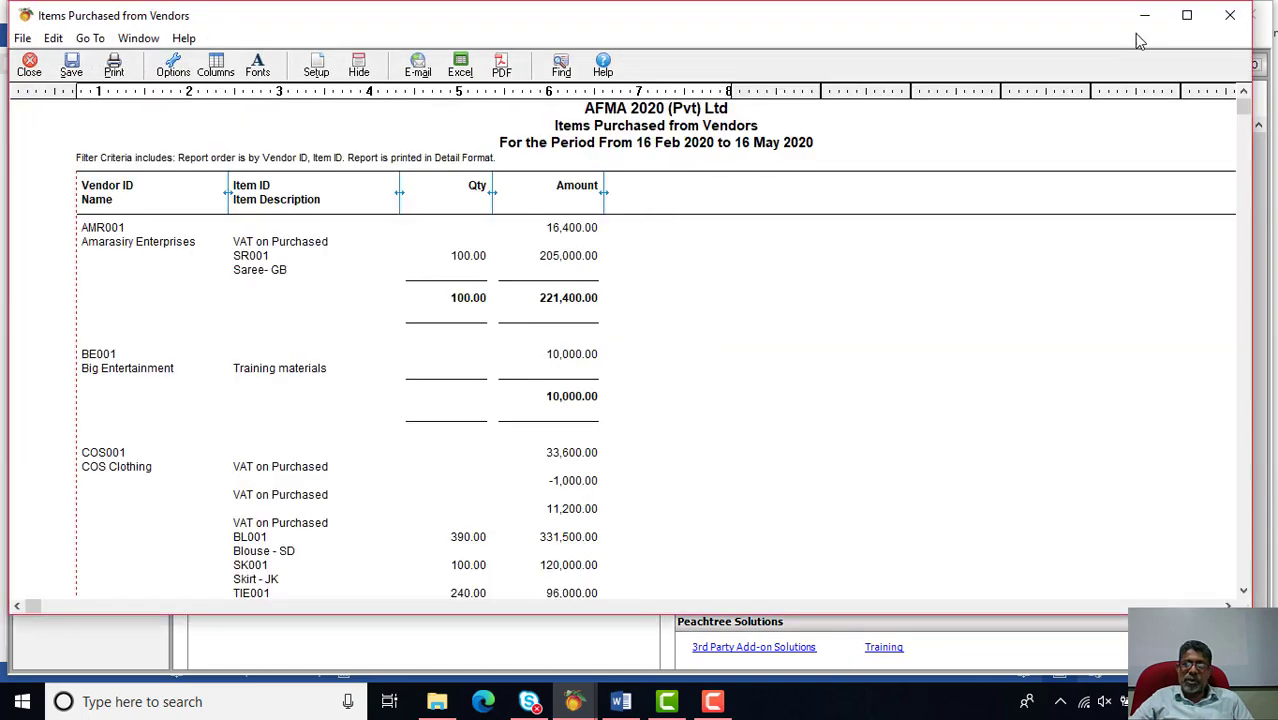
left_click(1230, 15)
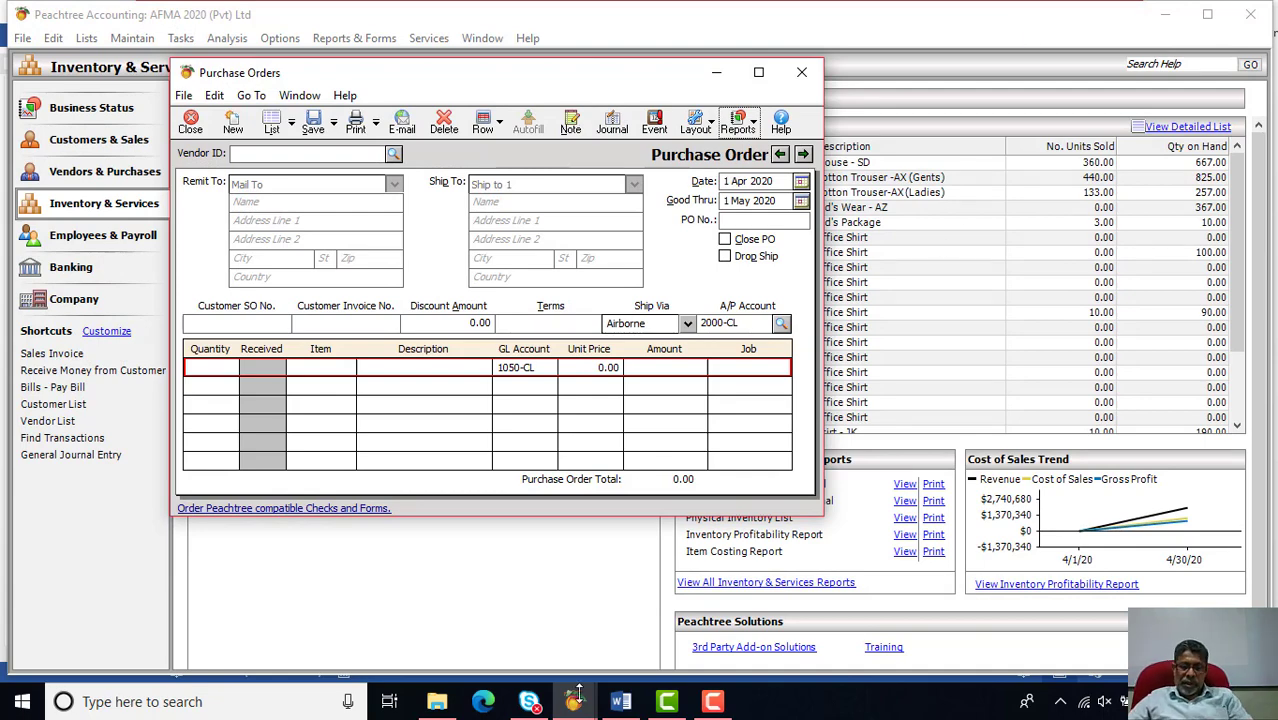
Consult the report-access methods in Word, and switch back to Peachtree's main window to open the Accounts Receivable report selection
left_click(625, 703)
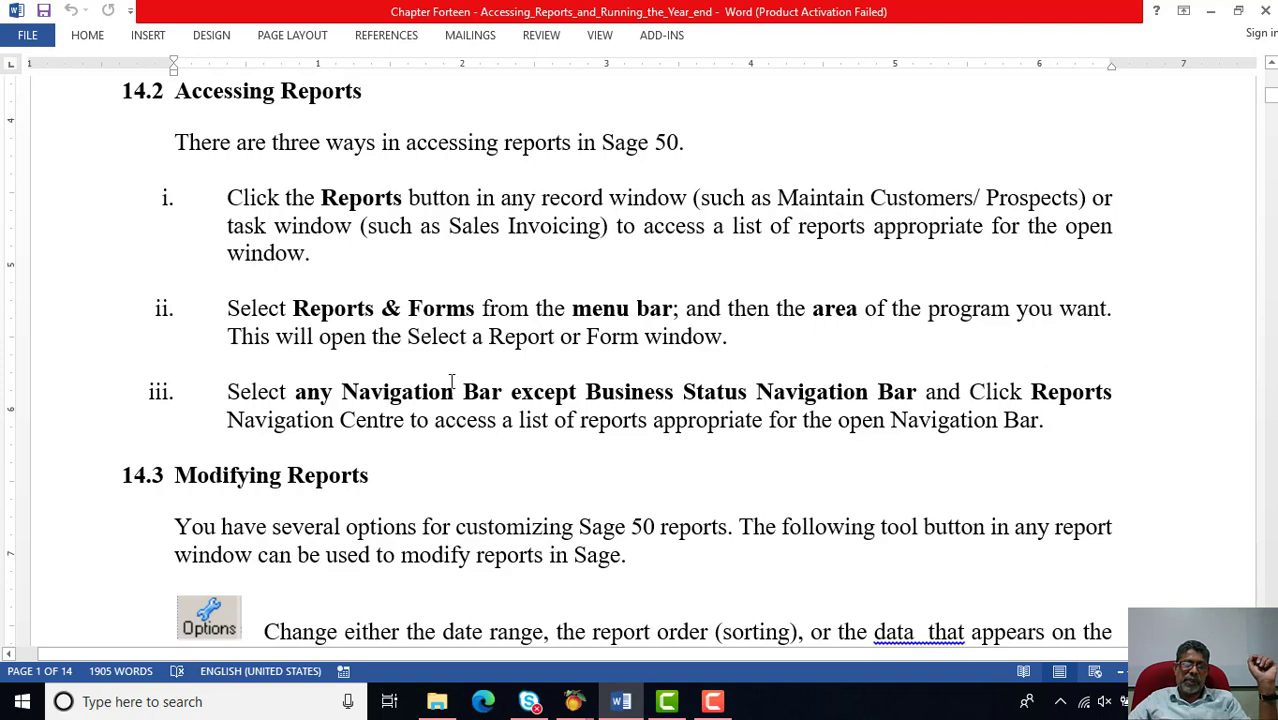
mouse_move(573, 700)
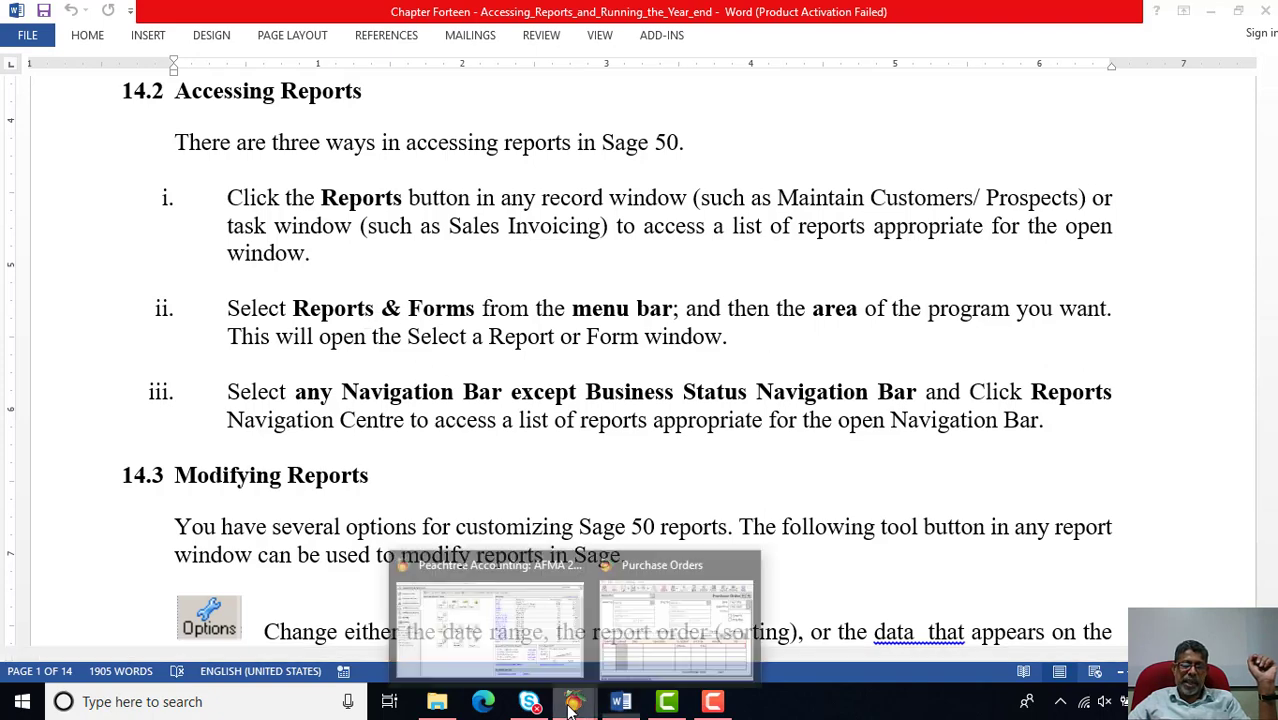
left_click(540, 655)
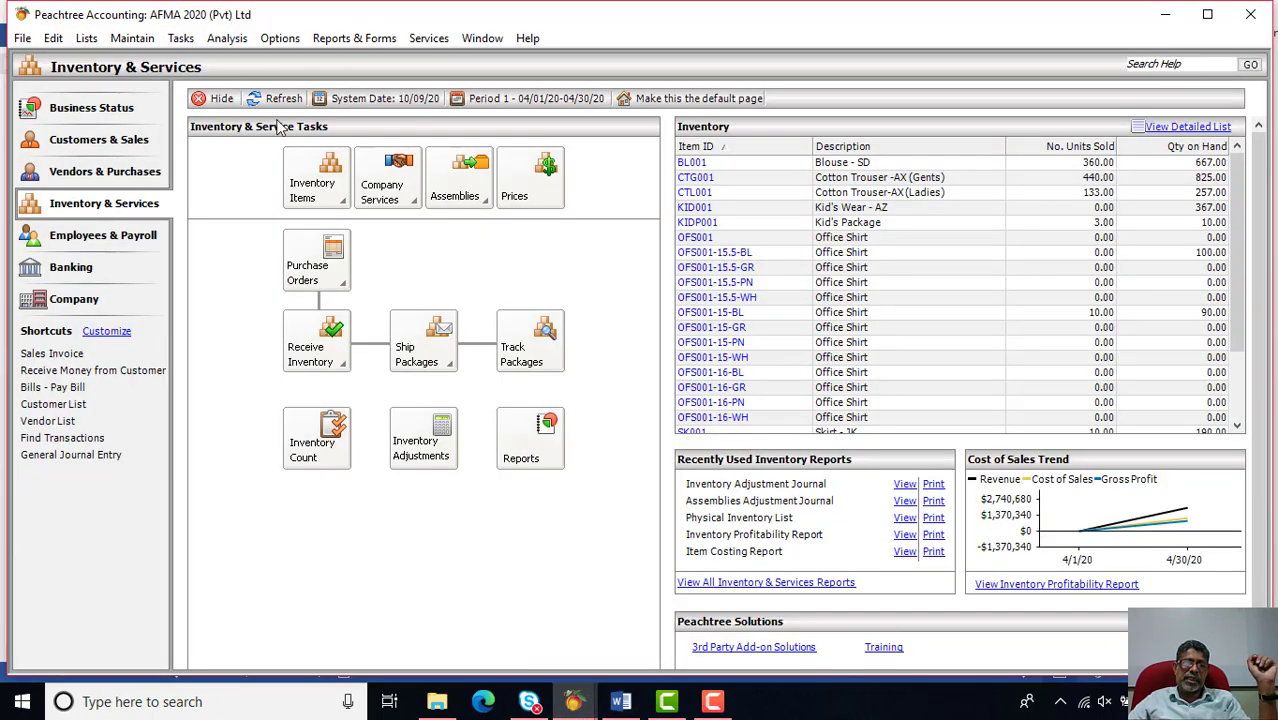
left_click(370, 44)
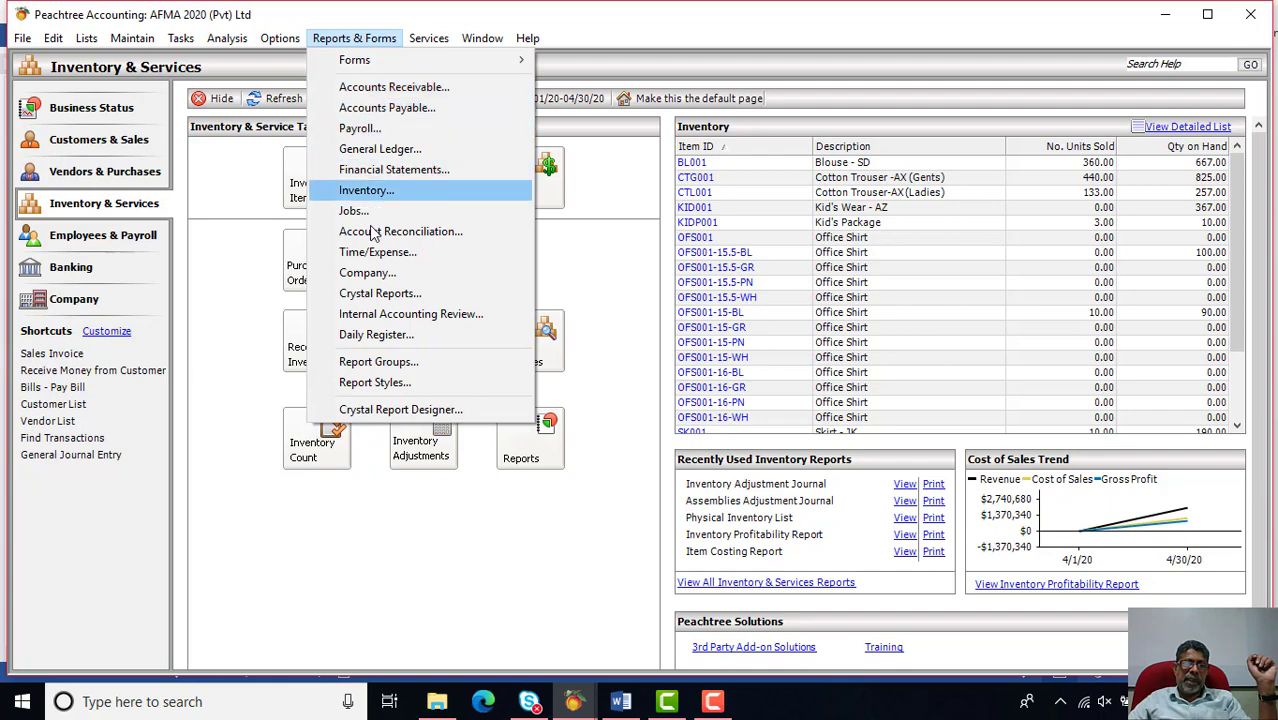
left_click(404, 93)
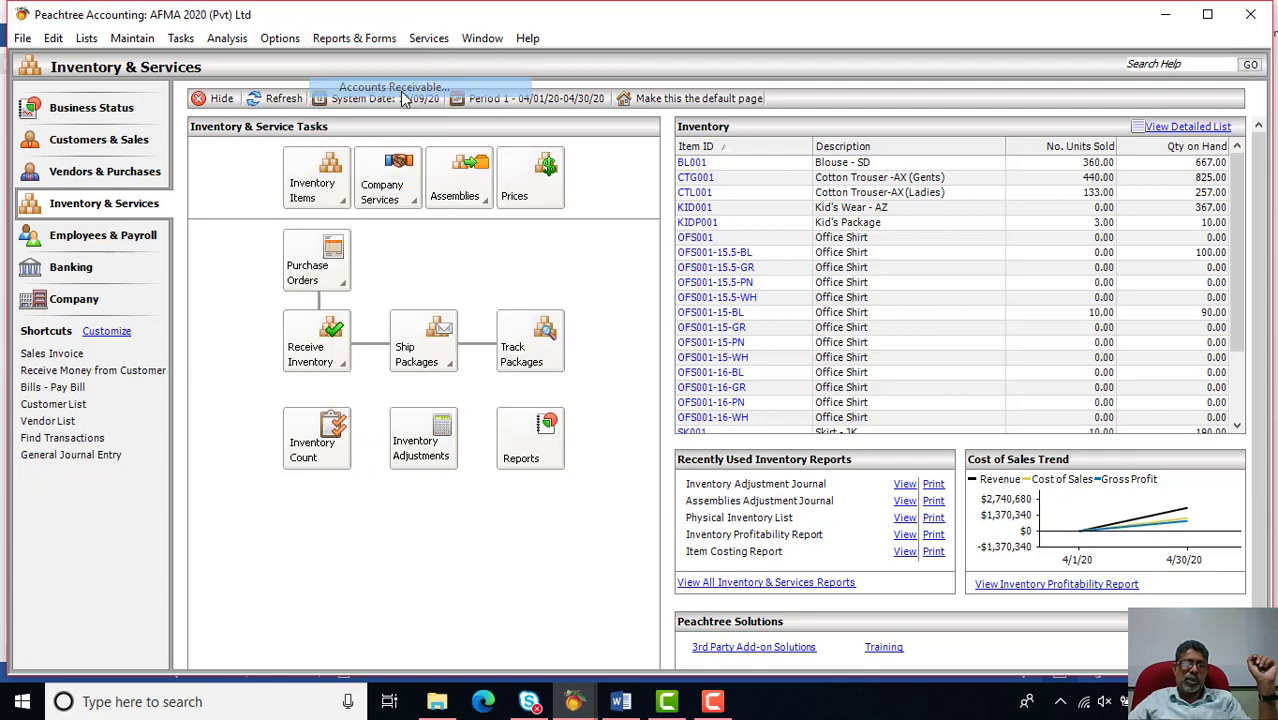
Browse the Accounts Payable, Payroll, General Ledger and Financial Statements report categories, and return to the Accounts Payable reports
left_click(137, 189)
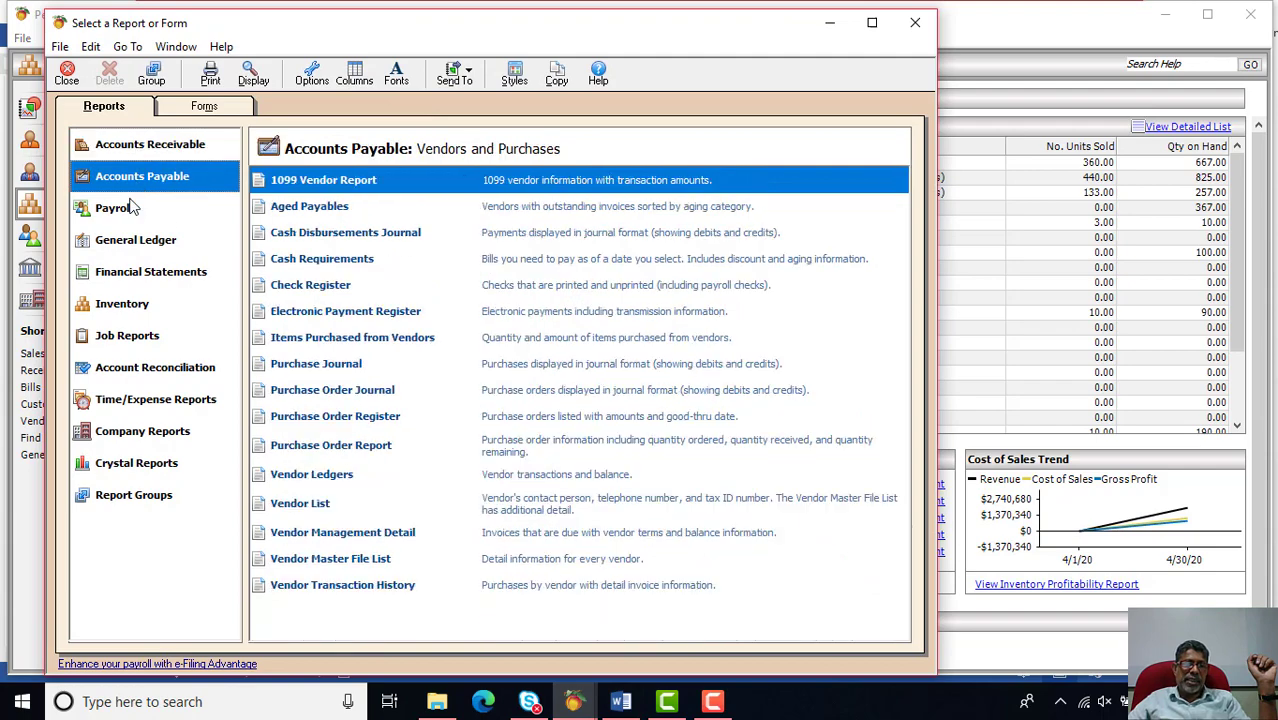
left_click(134, 208)
left_click(131, 248)
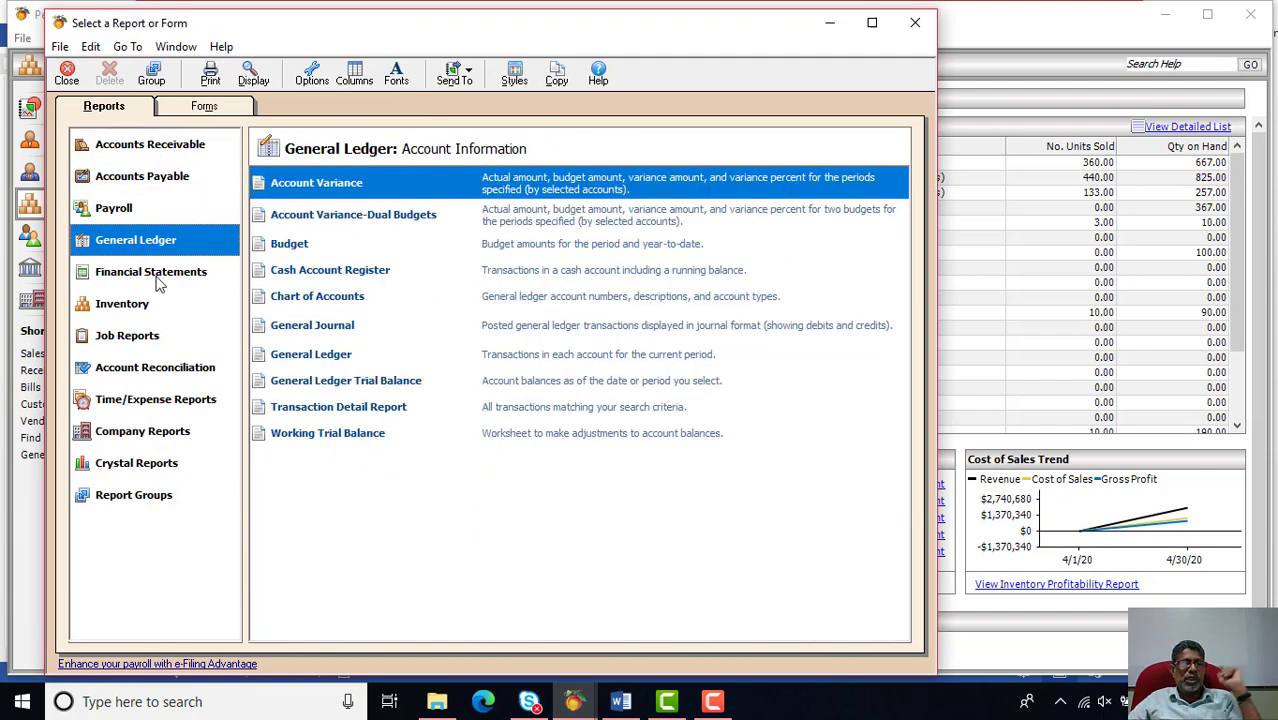
left_click(162, 272)
left_click(163, 176)
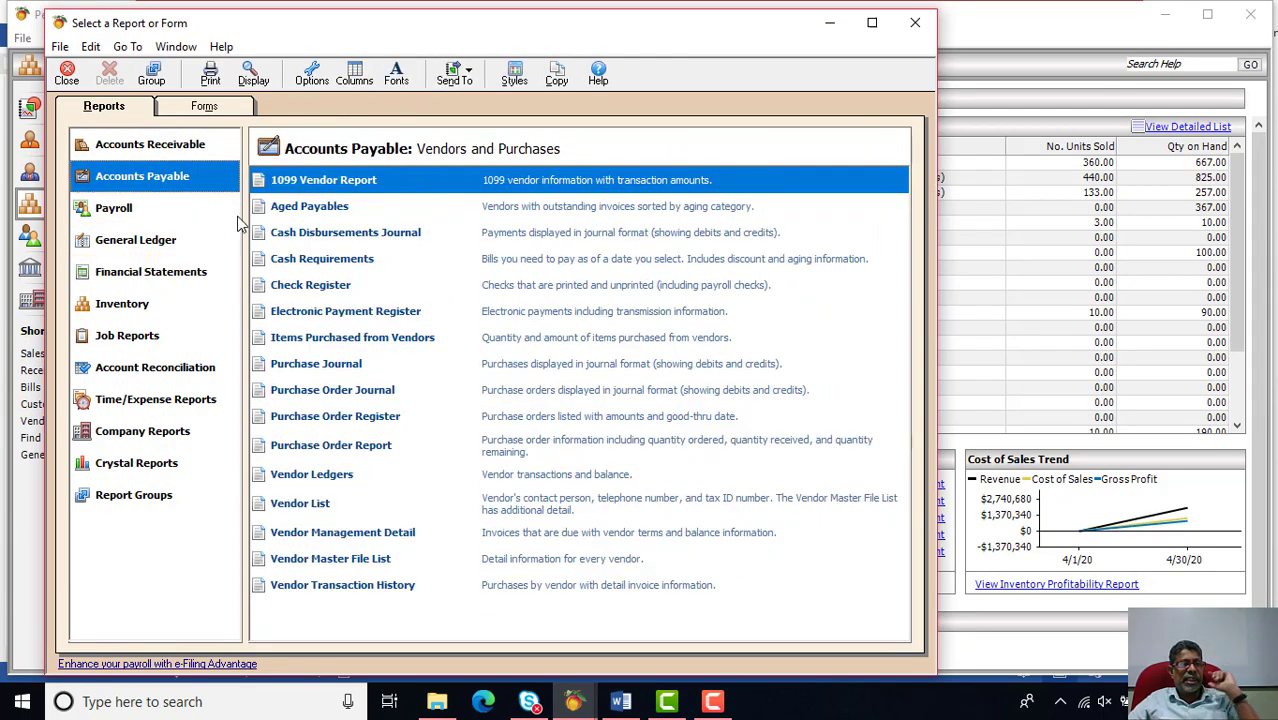
Display the Cash Disbursements Journal and the Electronic Payment Register one after the other, closing each report
double_click(352, 234)
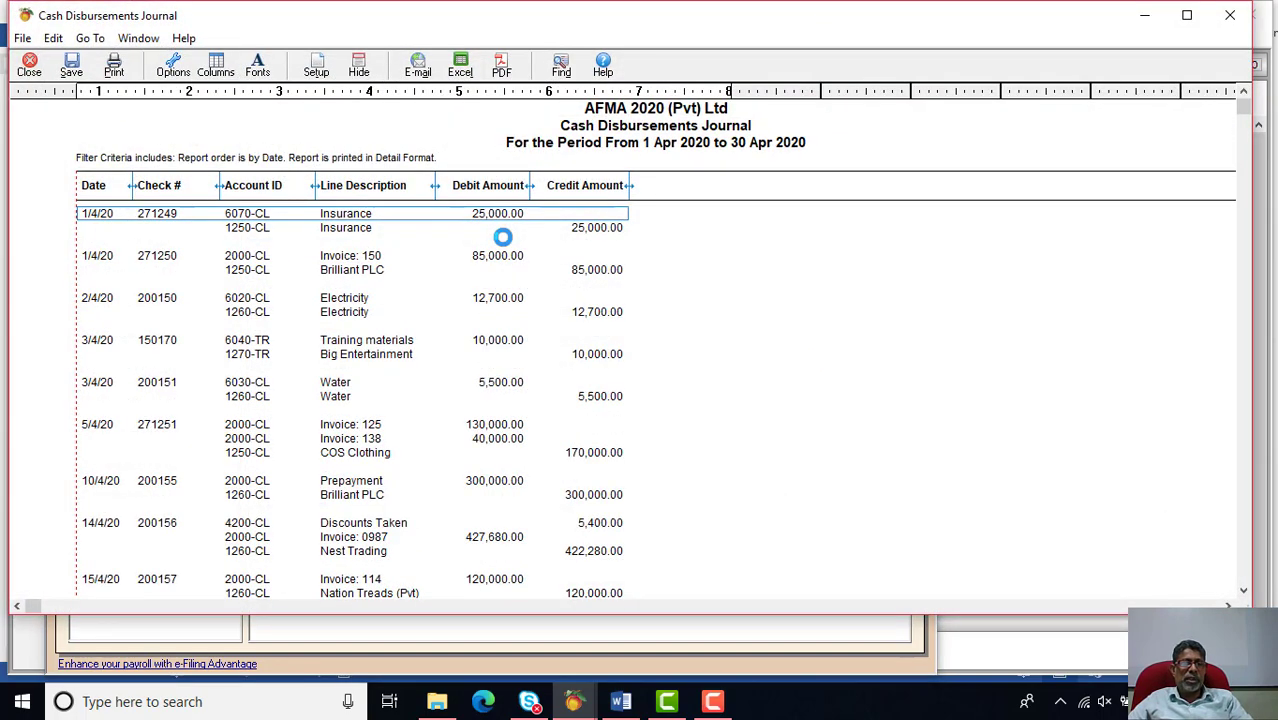
left_click(29, 65)
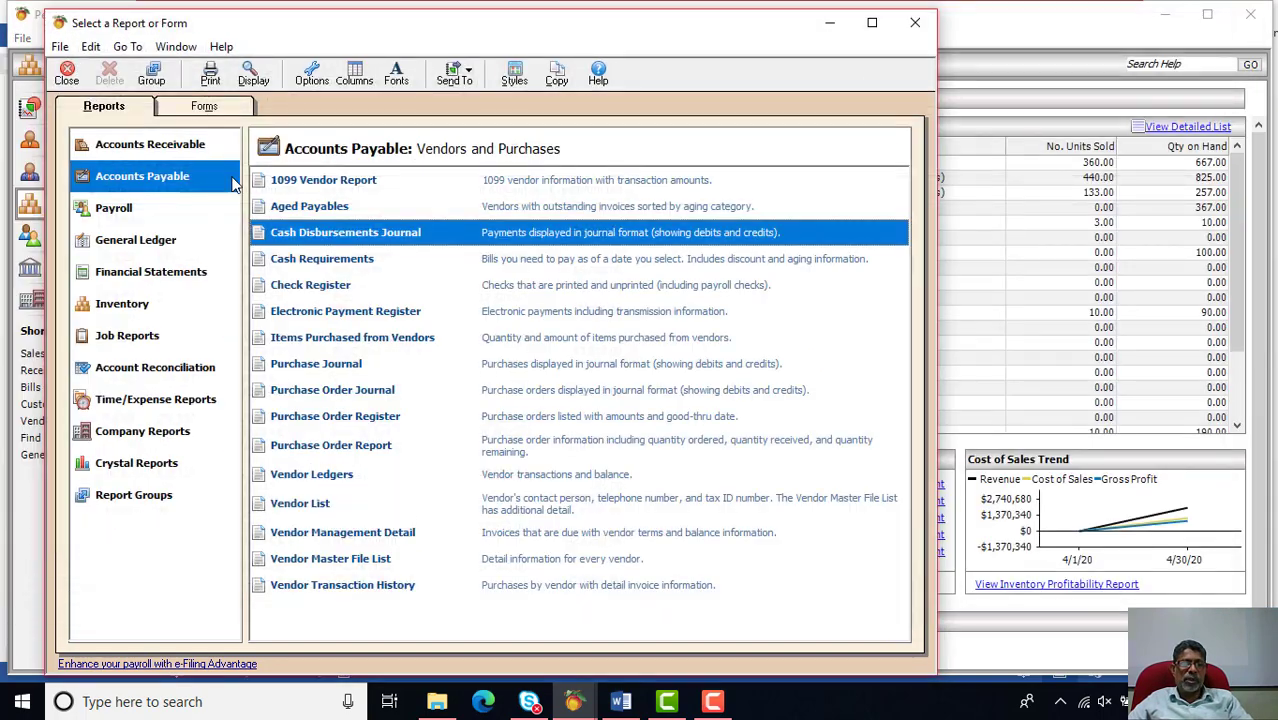
double_click(310, 312)
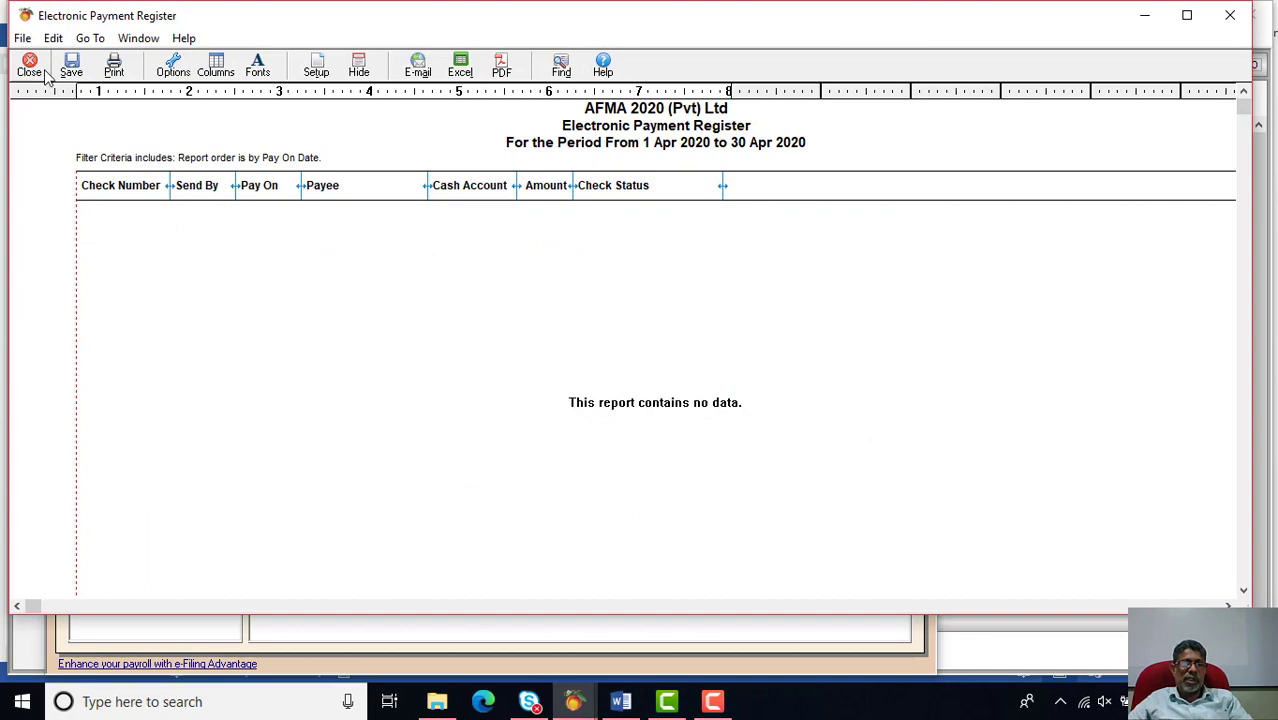
left_click(38, 70)
Display the Items Purchased from Vendors report from the Accounts Payable reports, look through it, and close it
double_click(352, 337)
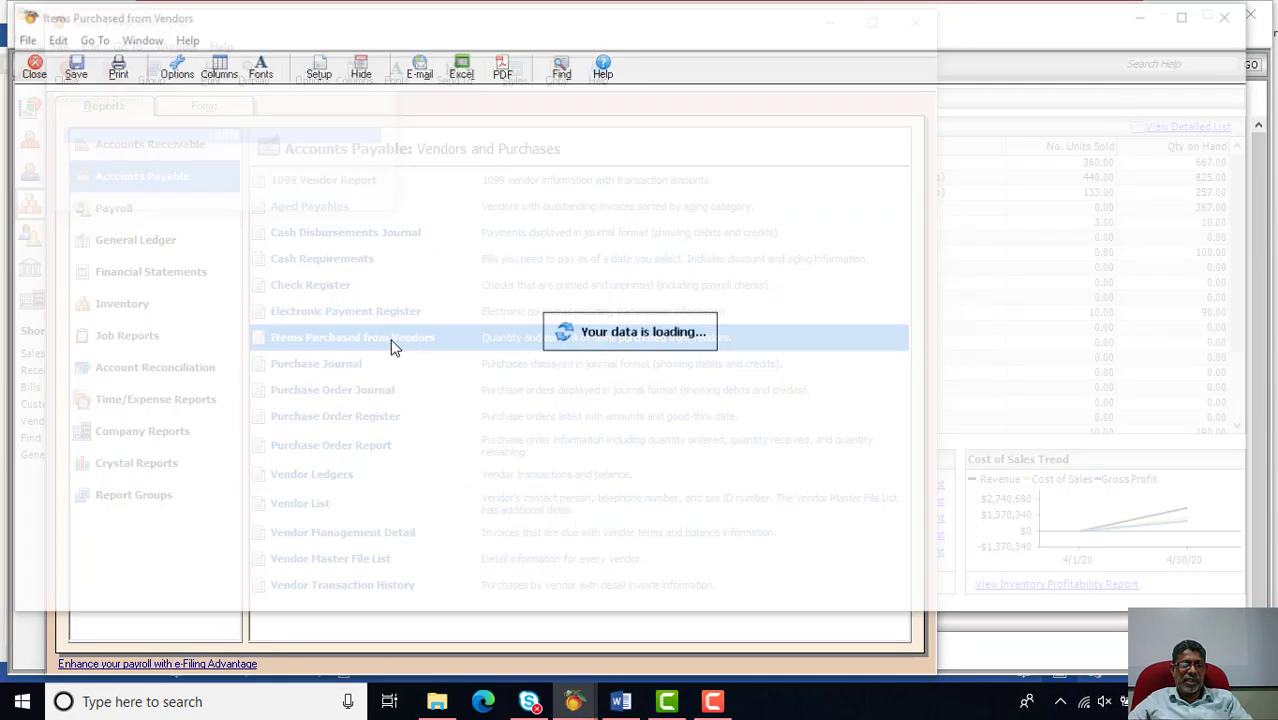
scroll(519, 281, "down", 3)
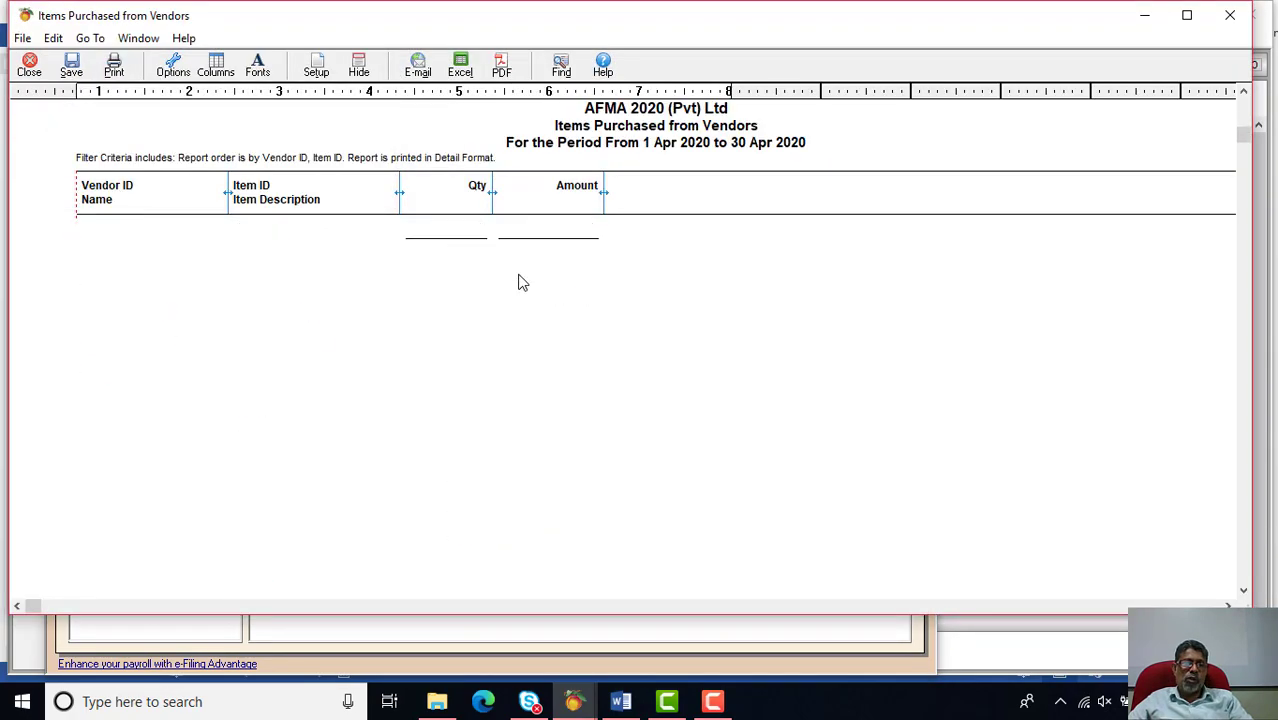
scroll(520, 281, "down", 6)
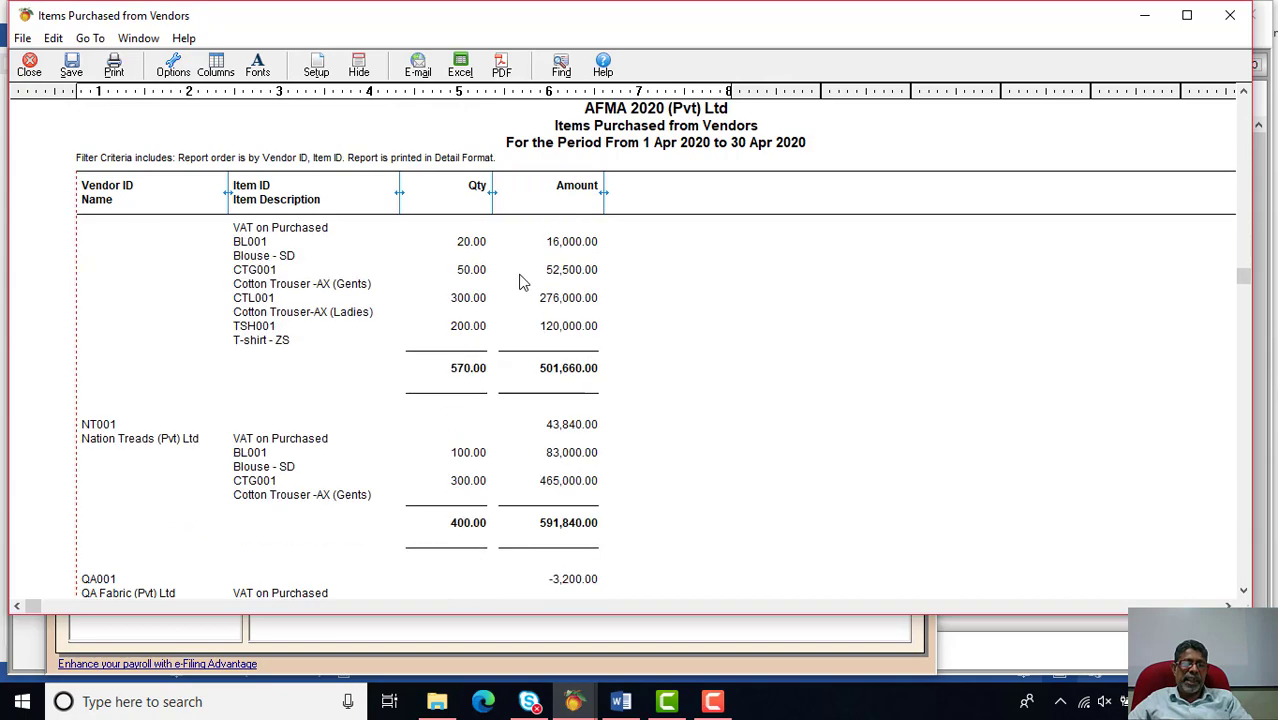
left_click(30, 66)
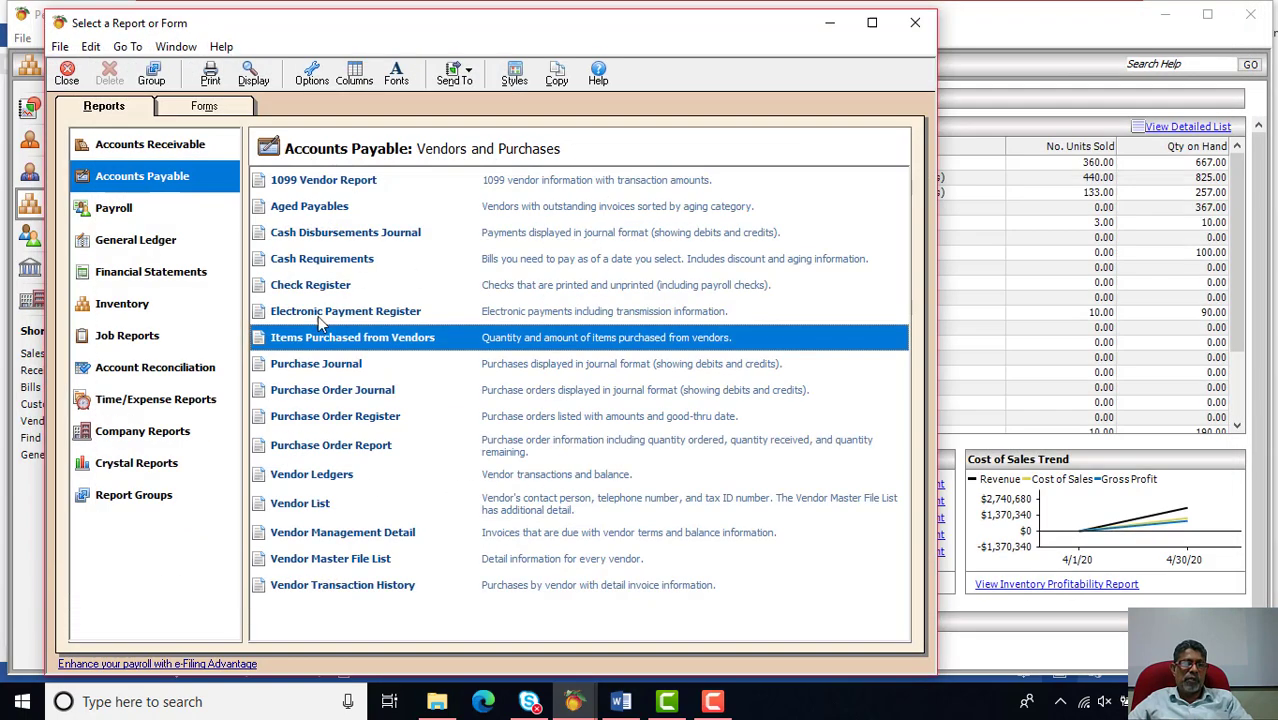
Display the Purchase Order Report from the Accounts Payable reports
left_click(325, 455)
double_click(325, 455)
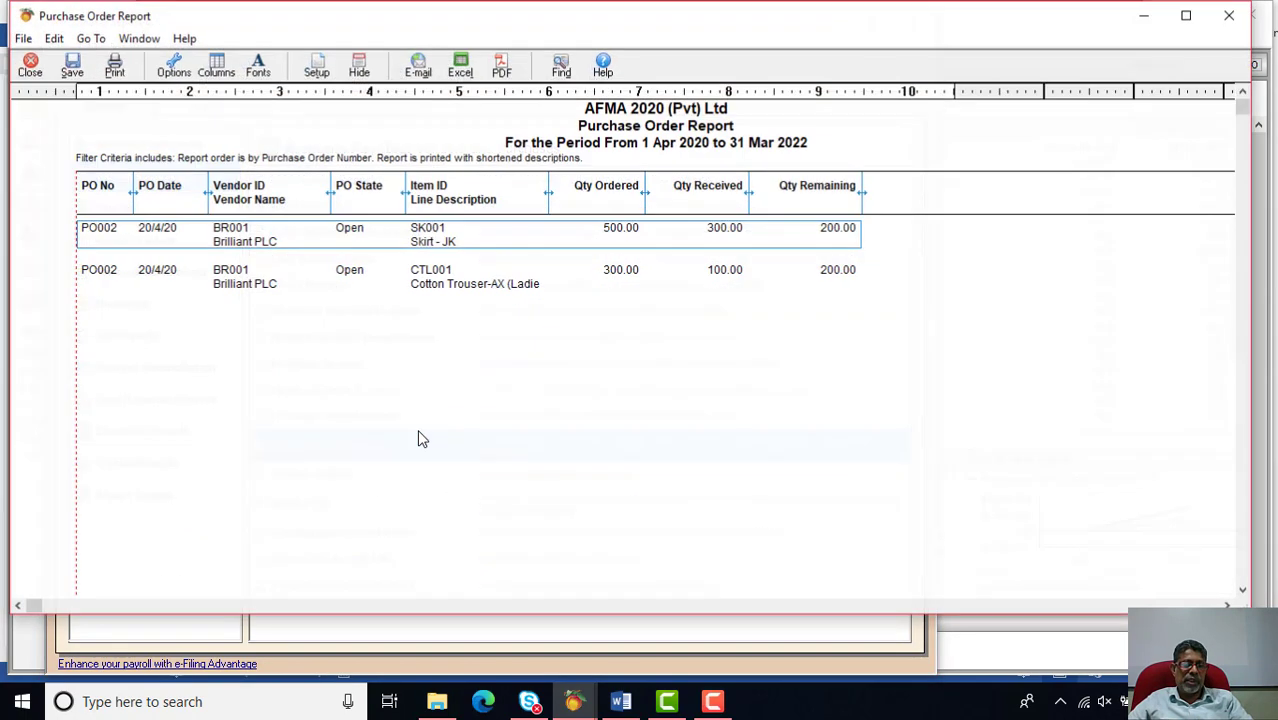
Close the Purchase Order Report, and display the Vendor Master File List, look through it and close it
left_click(30, 66)
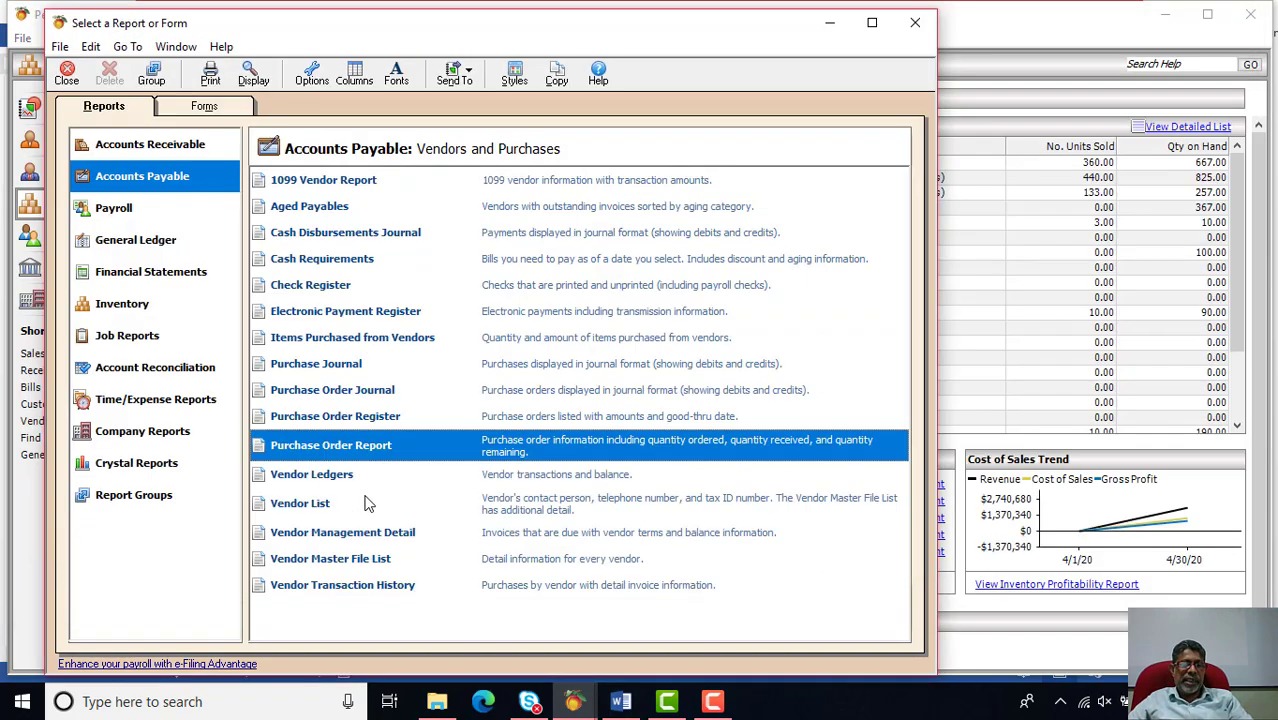
left_click(372, 562)
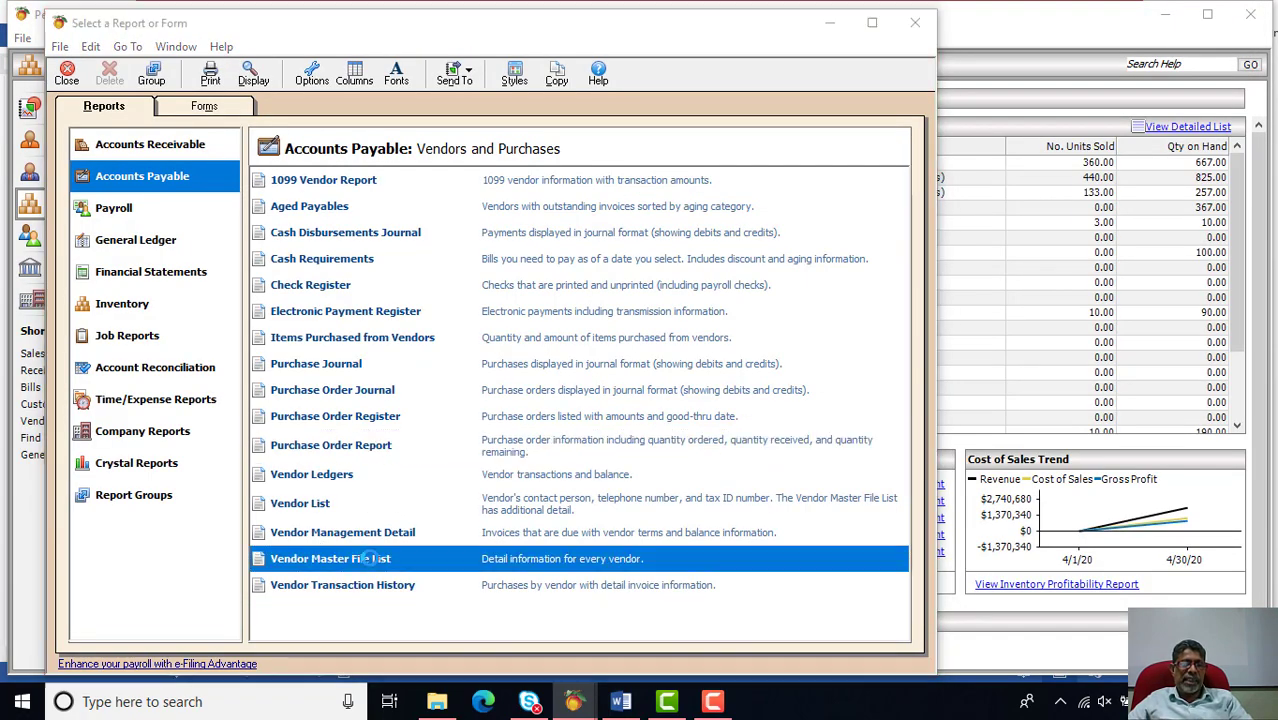
double_click(372, 562)
scroll(513, 405, "down", 5)
scroll(513, 405, "down", 2)
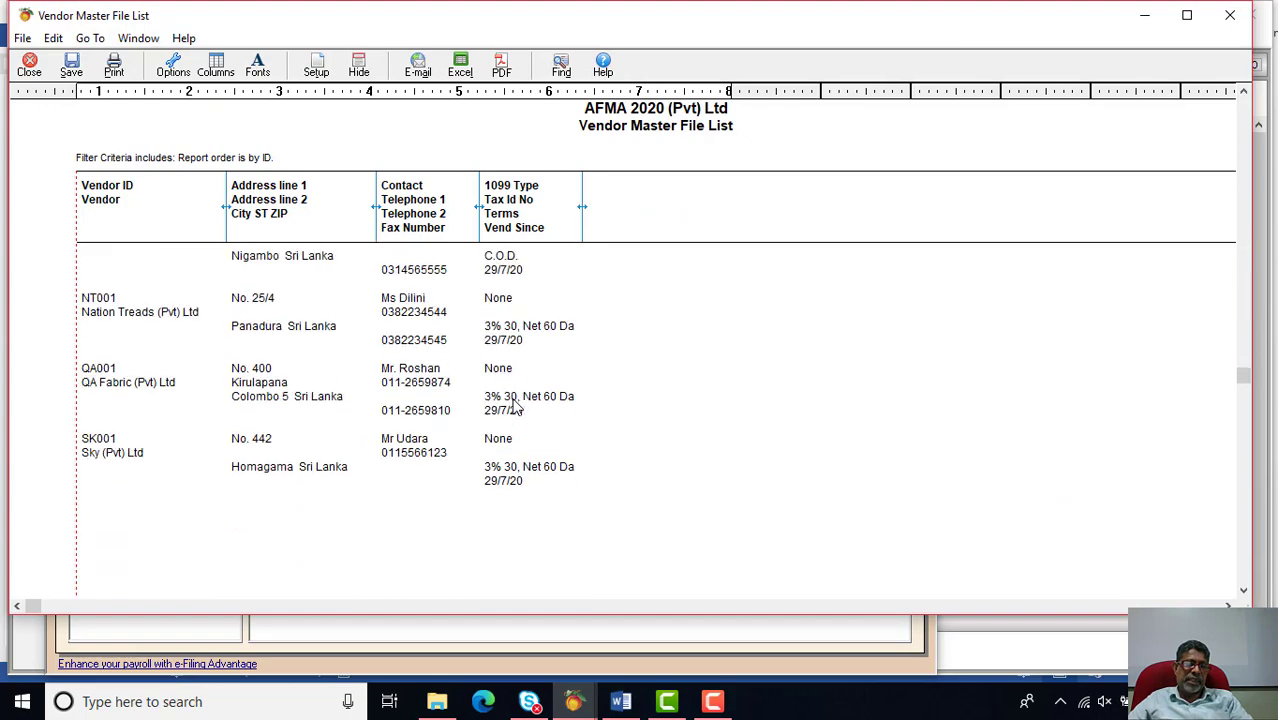
scroll(500, 405, "up", 3)
left_click(29, 66)
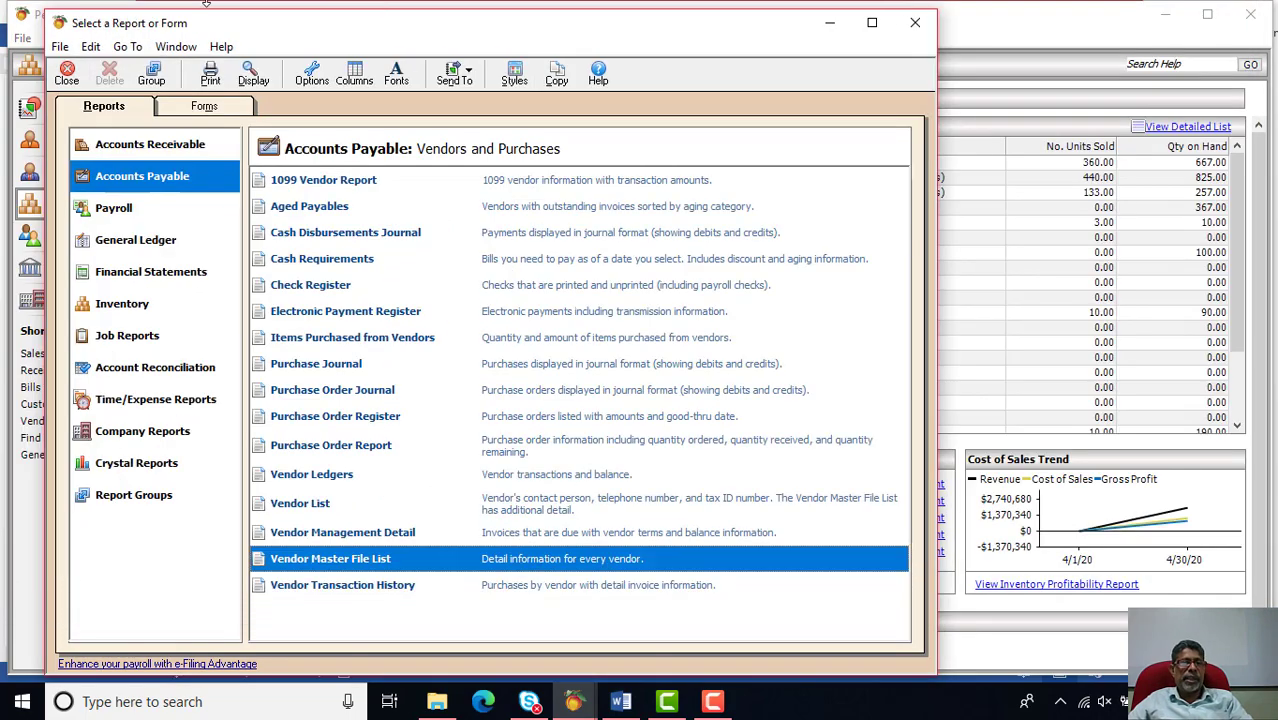
Browse the Inventory, Time/Expense and Crystal Reports categories, and close the report selection window
left_click(148, 303)
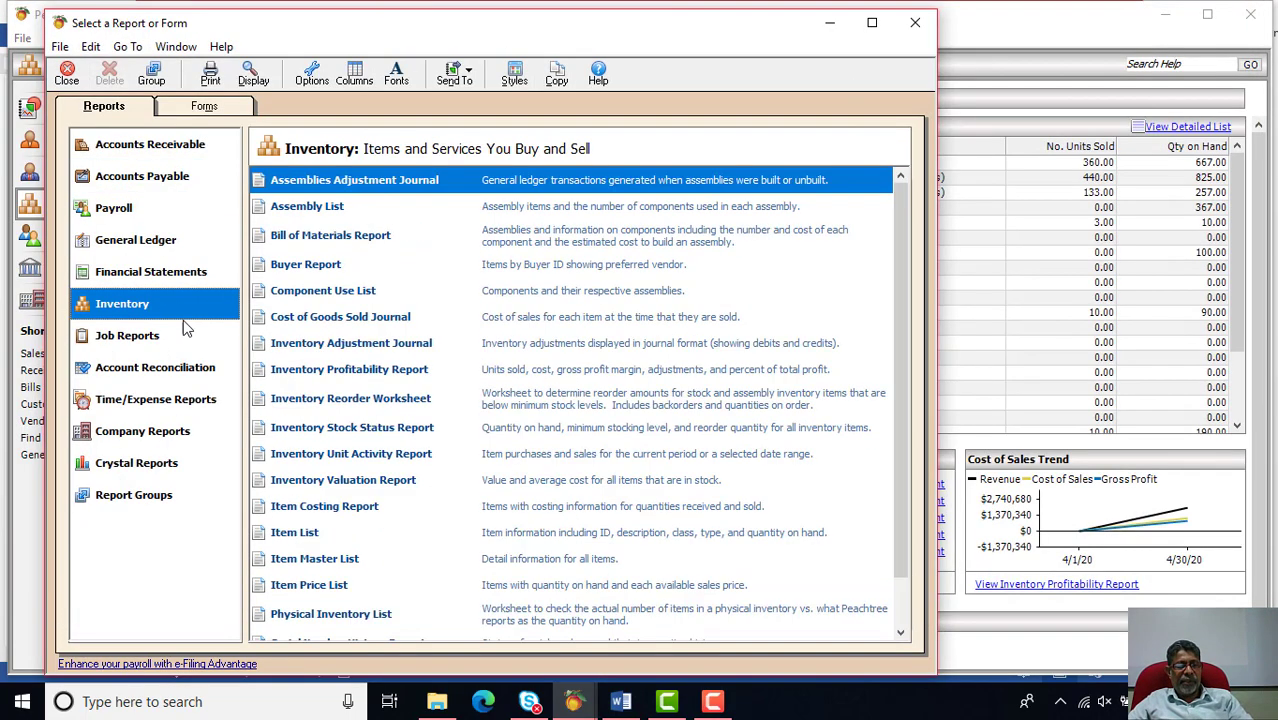
left_click(147, 400)
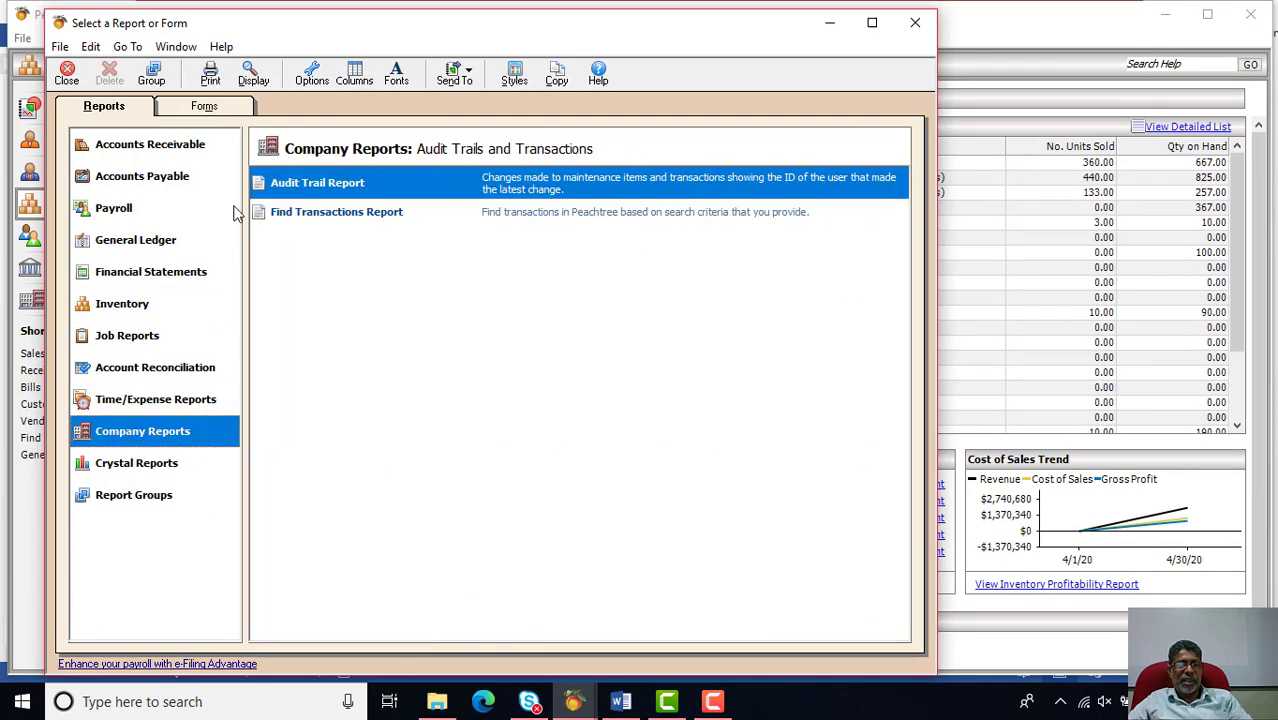
left_click(163, 470)
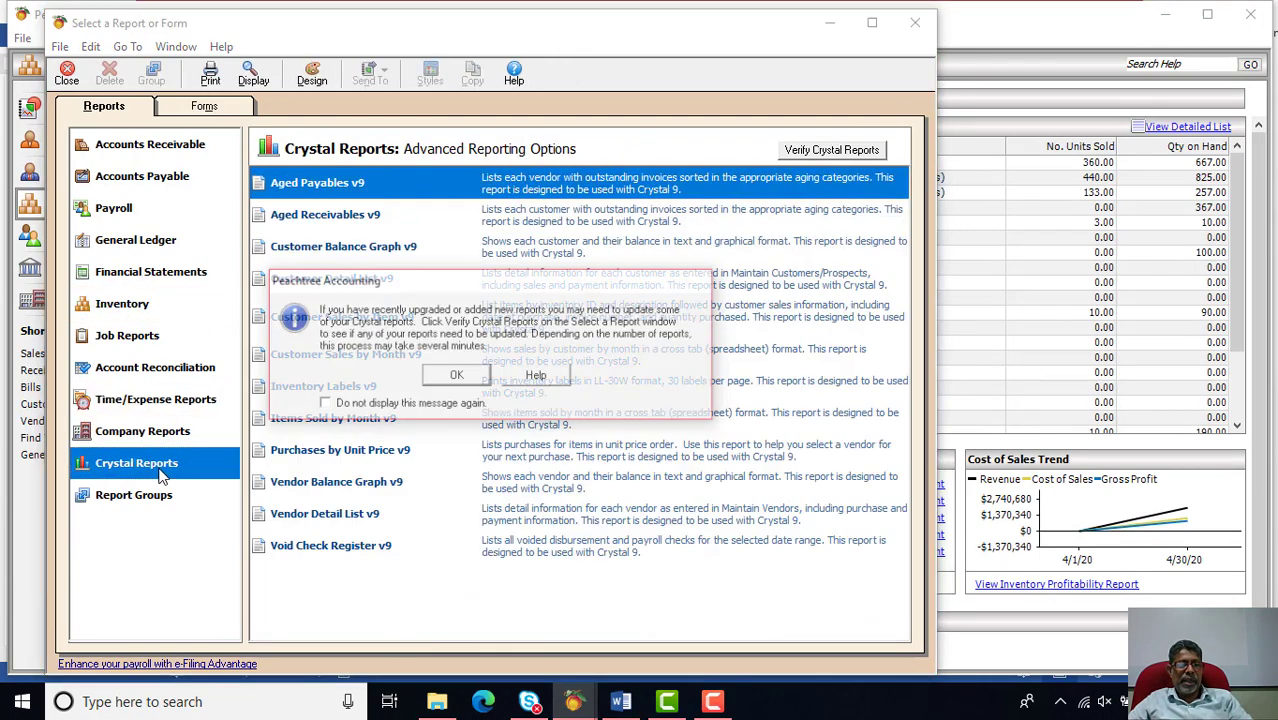
left_click(456, 375)
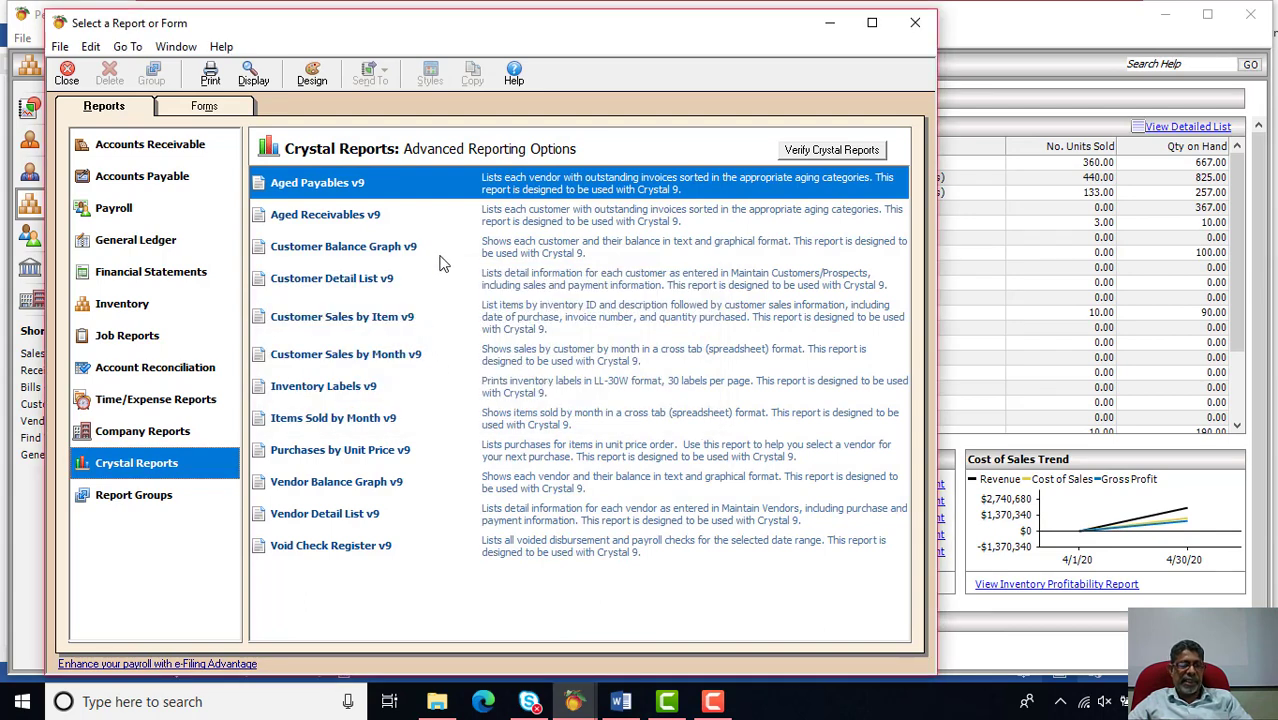
left_click(913, 23)
Switch to the Word notes to read the third way of accessing reports, and return to Peachtree's main window
left_click(621, 702)
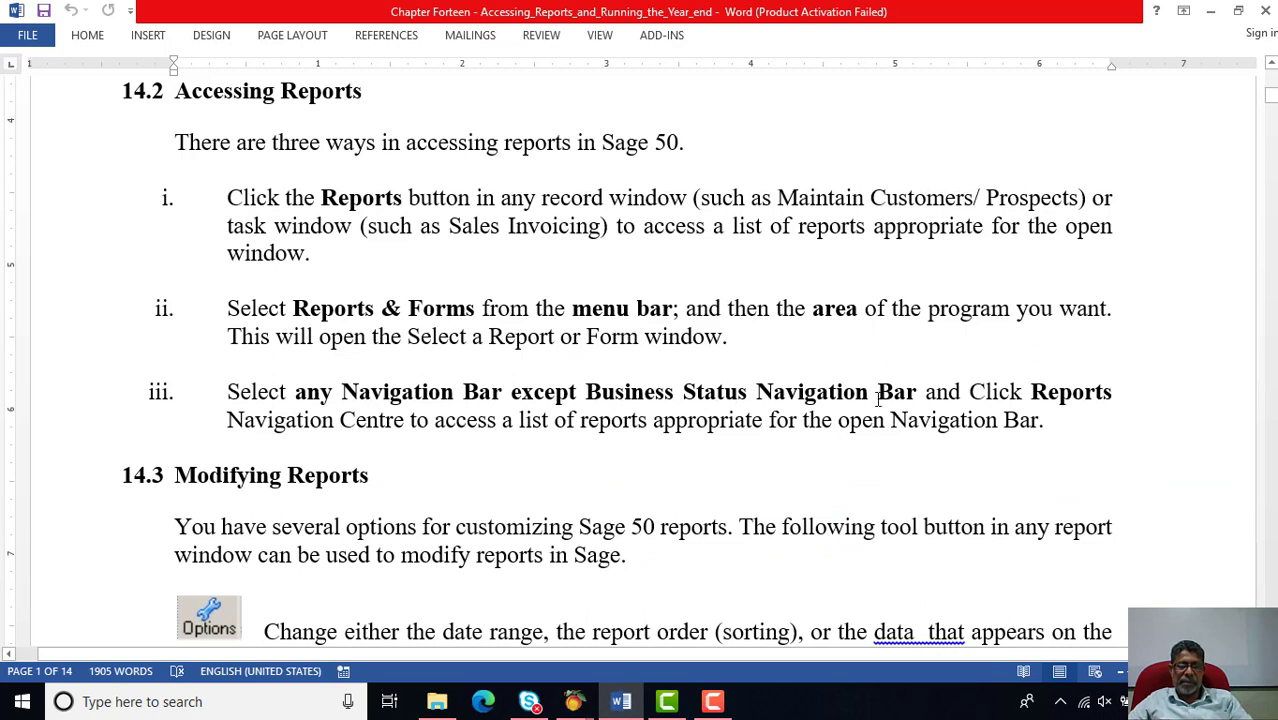
mouse_move(573, 700)
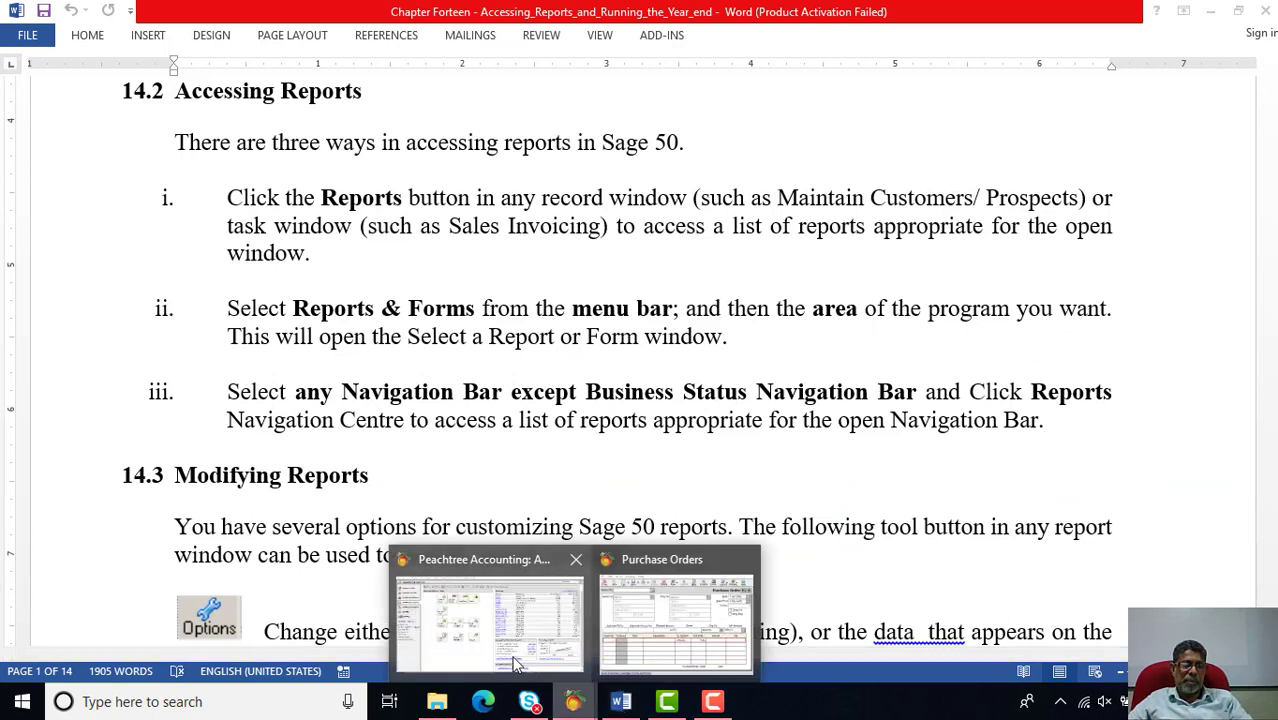
left_click(522, 666)
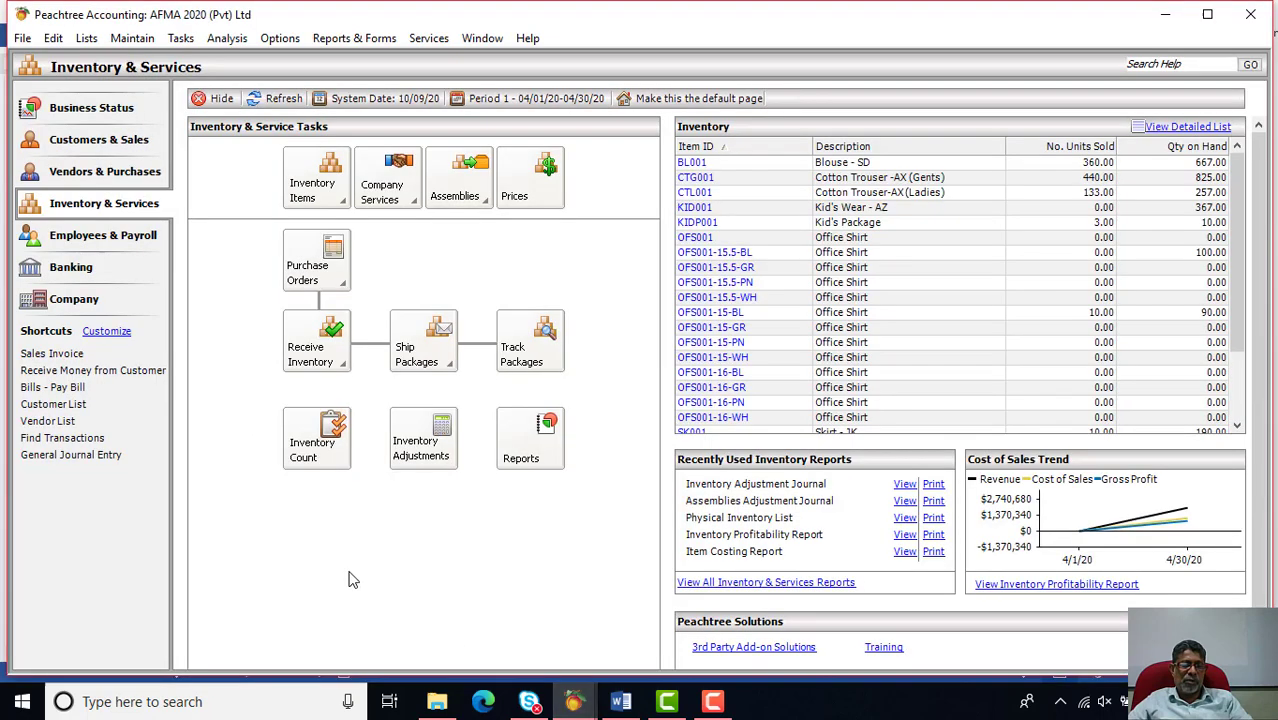
Open the list of reports from the Customers & Sales navigation centre and close it
left_click(88, 143)
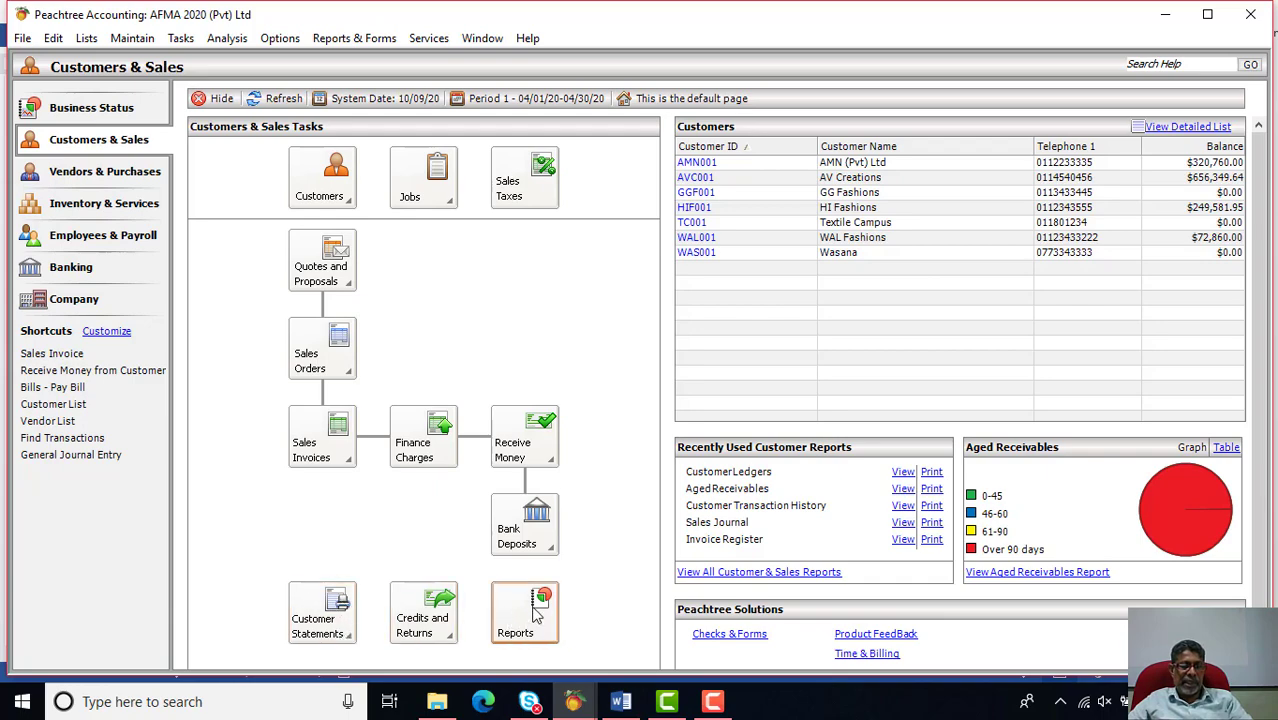
left_click(543, 638)
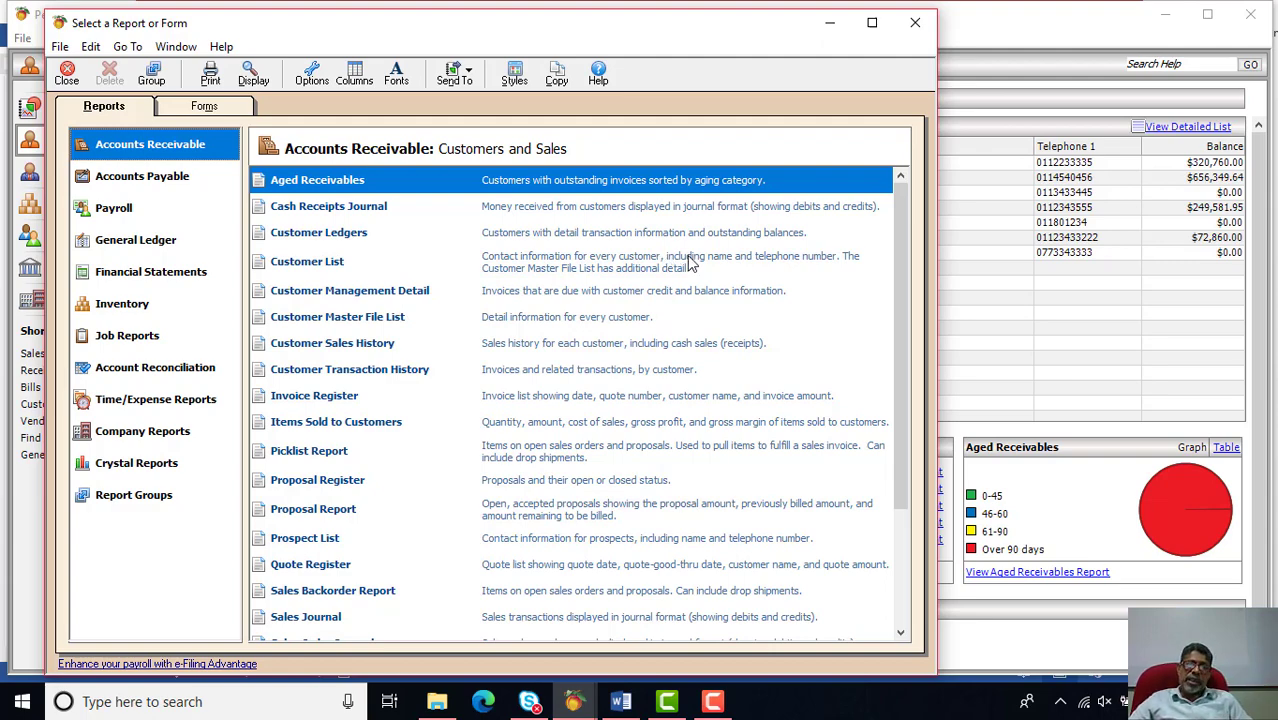
left_click(914, 22)
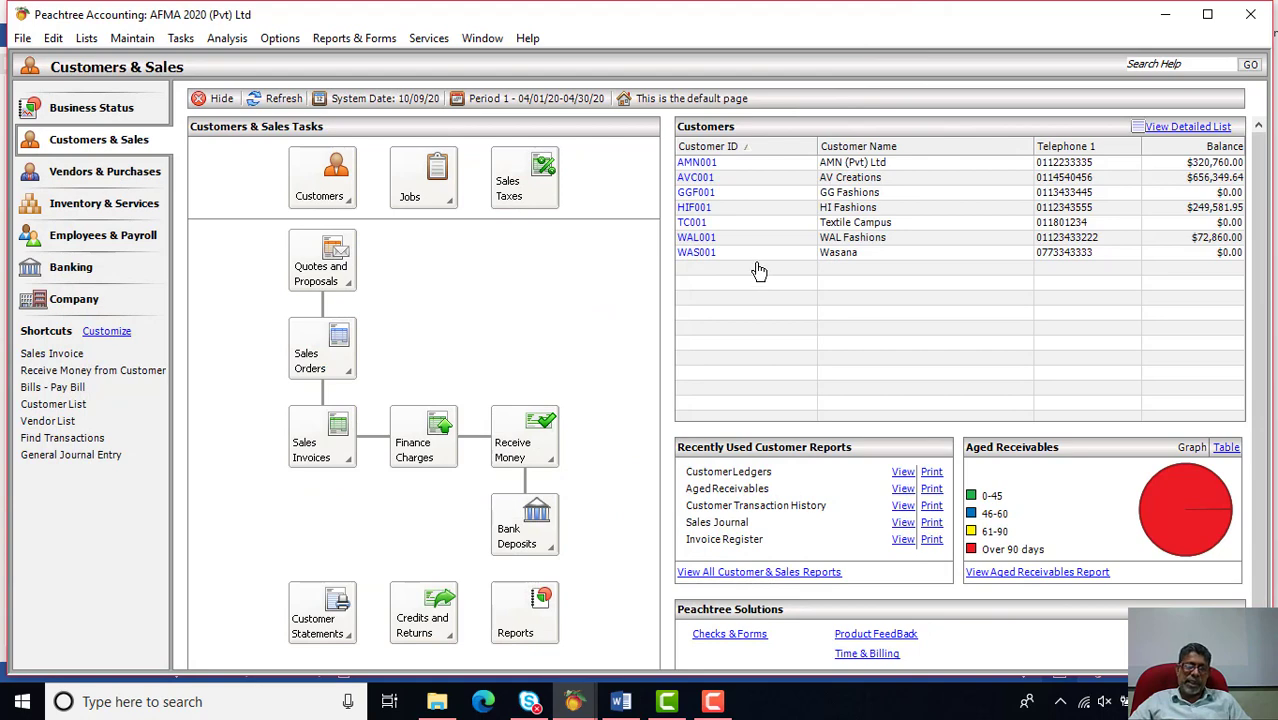
Switch to the Word notes and read section 14.3 Modifying Reports, covering the Options, Columns, Display, Fonts and Send To tools
left_click(620, 701)
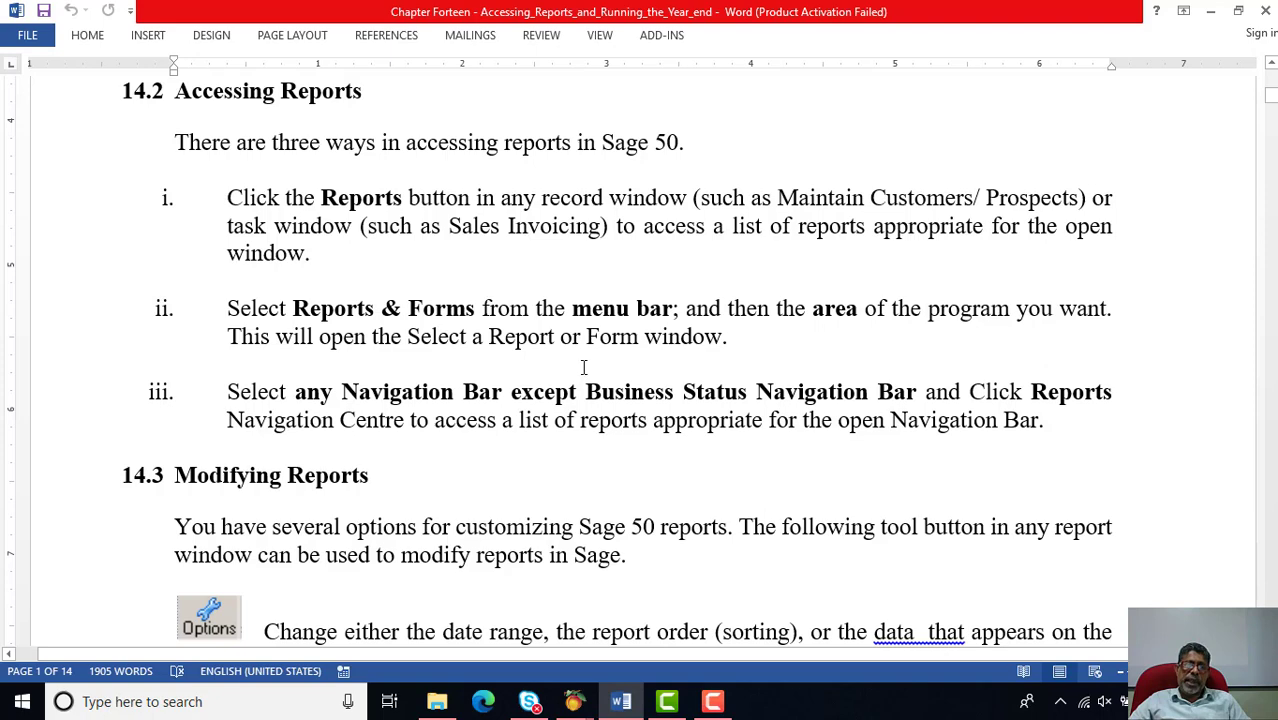
scroll(585, 365, "down", 3)
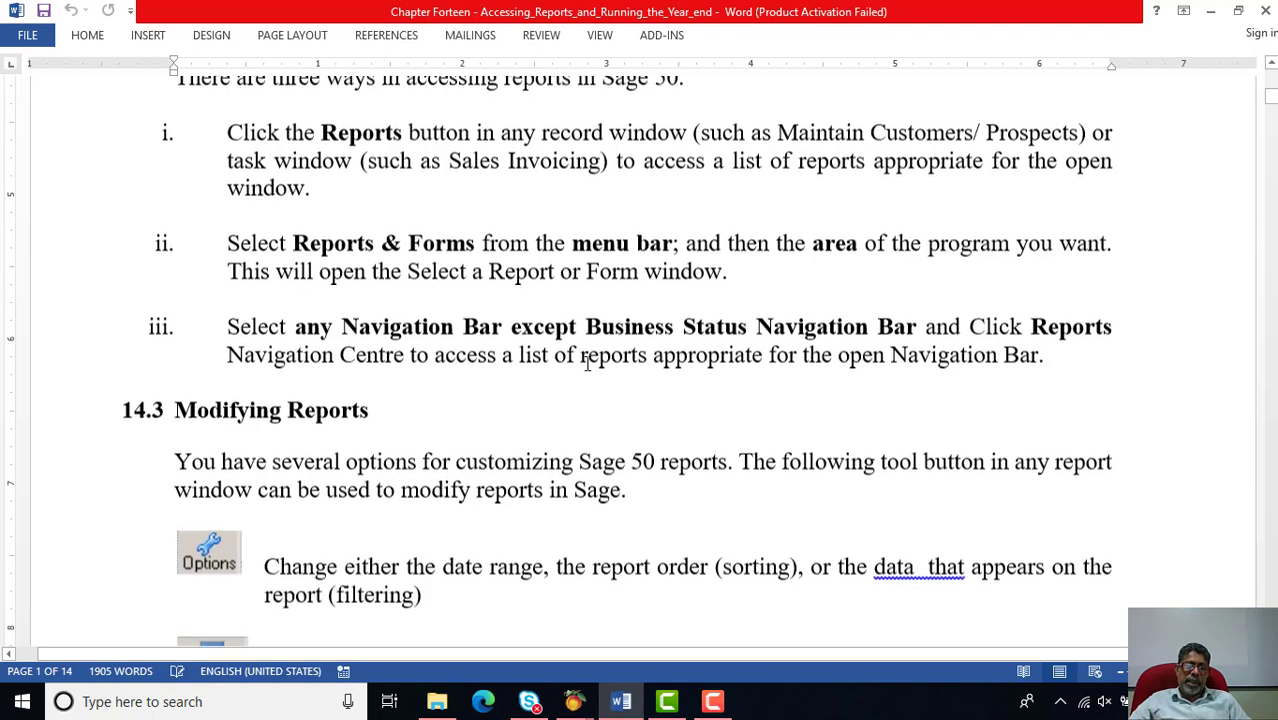
scroll(588, 363, "down", 2)
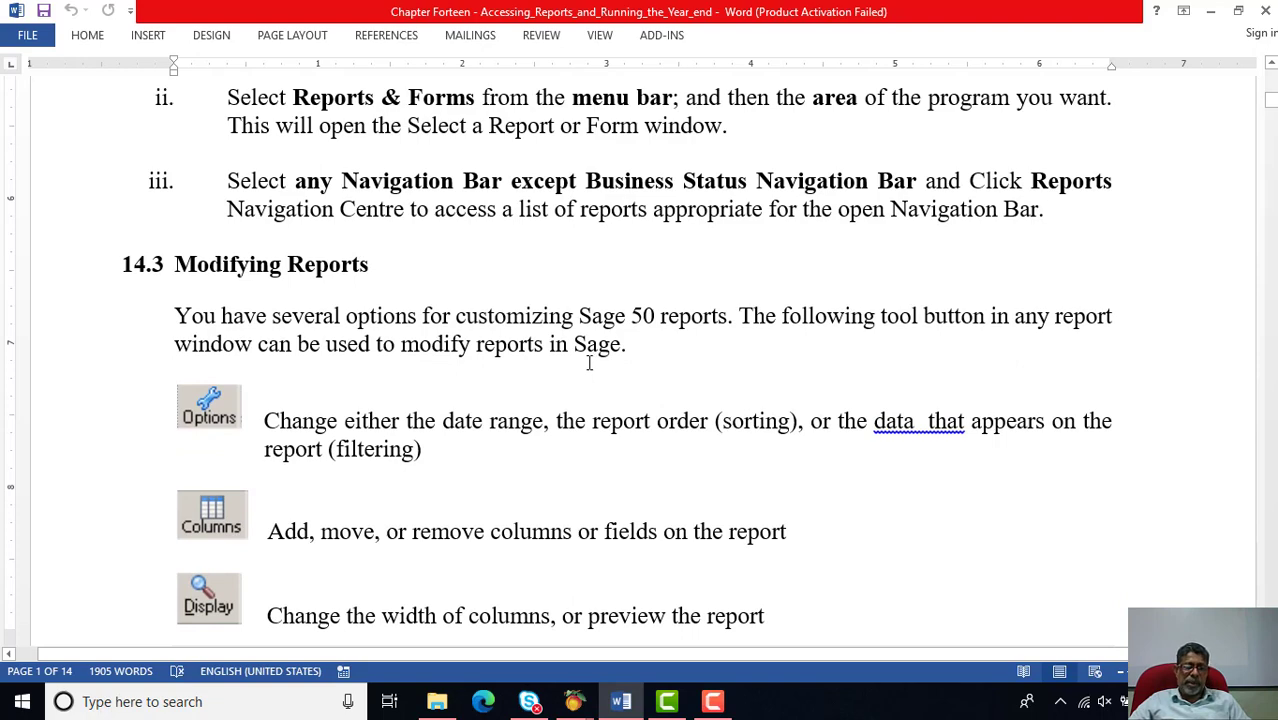
scroll(589, 363, "down", 3)
scroll(589, 363, "down", 7)
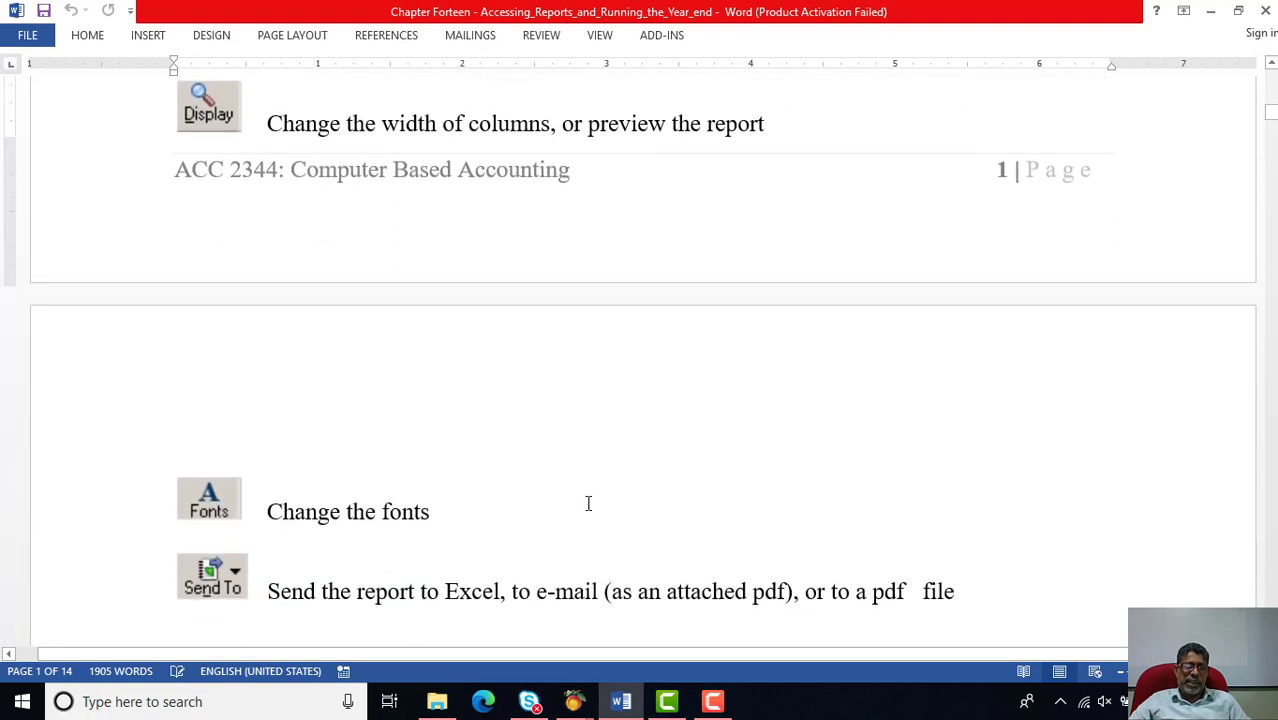
Switch back to Peachtree and display the Customer Master File List from the Accounts Receivable reports
mouse_move(573, 700)
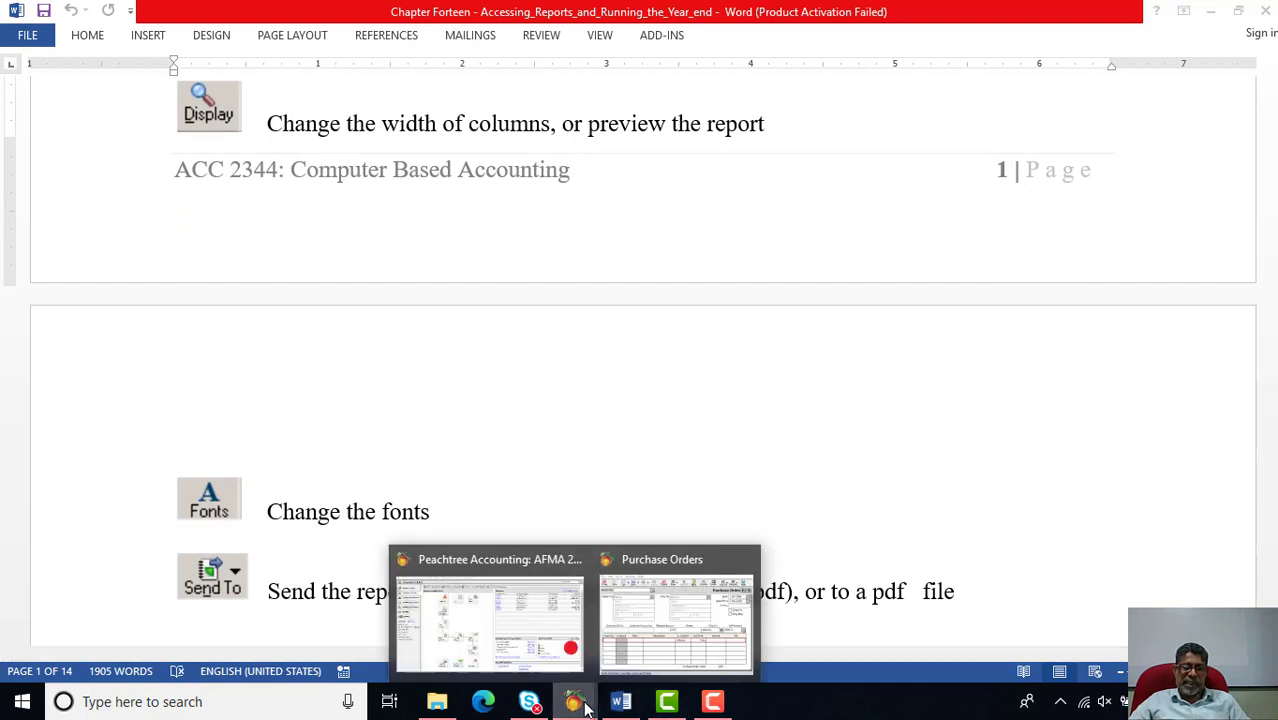
left_click(507, 628)
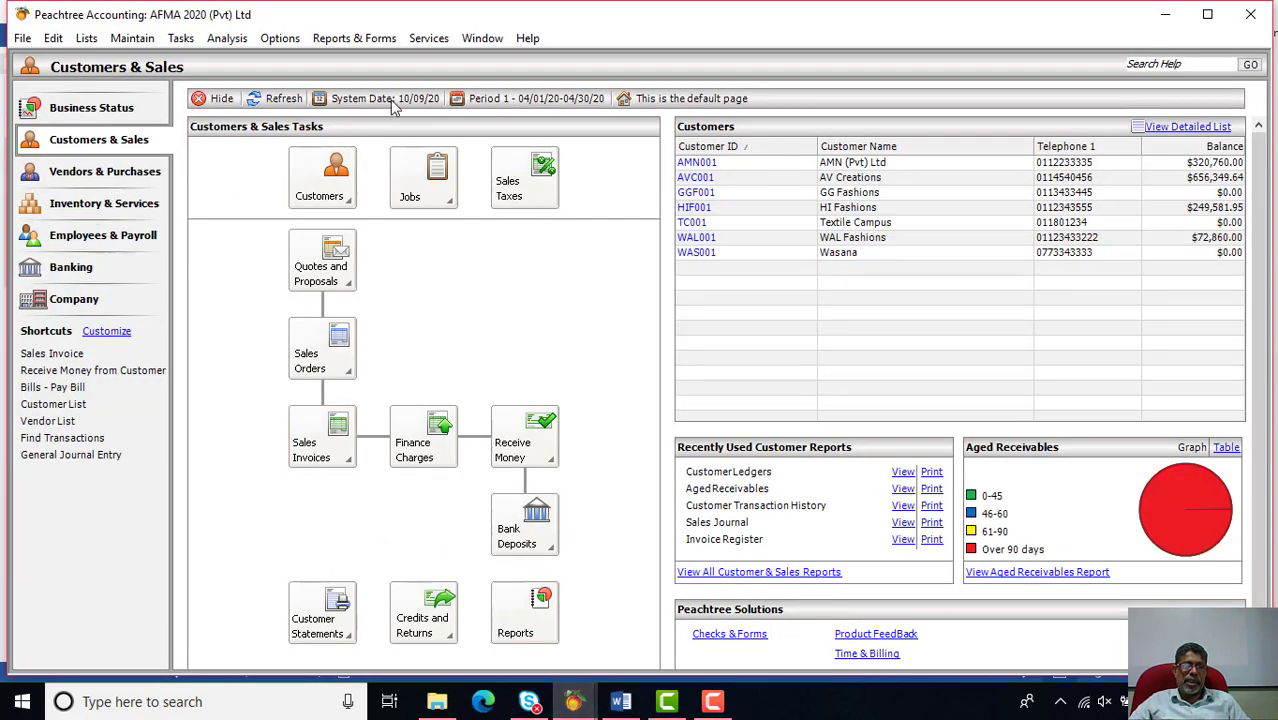
left_click(354, 38)
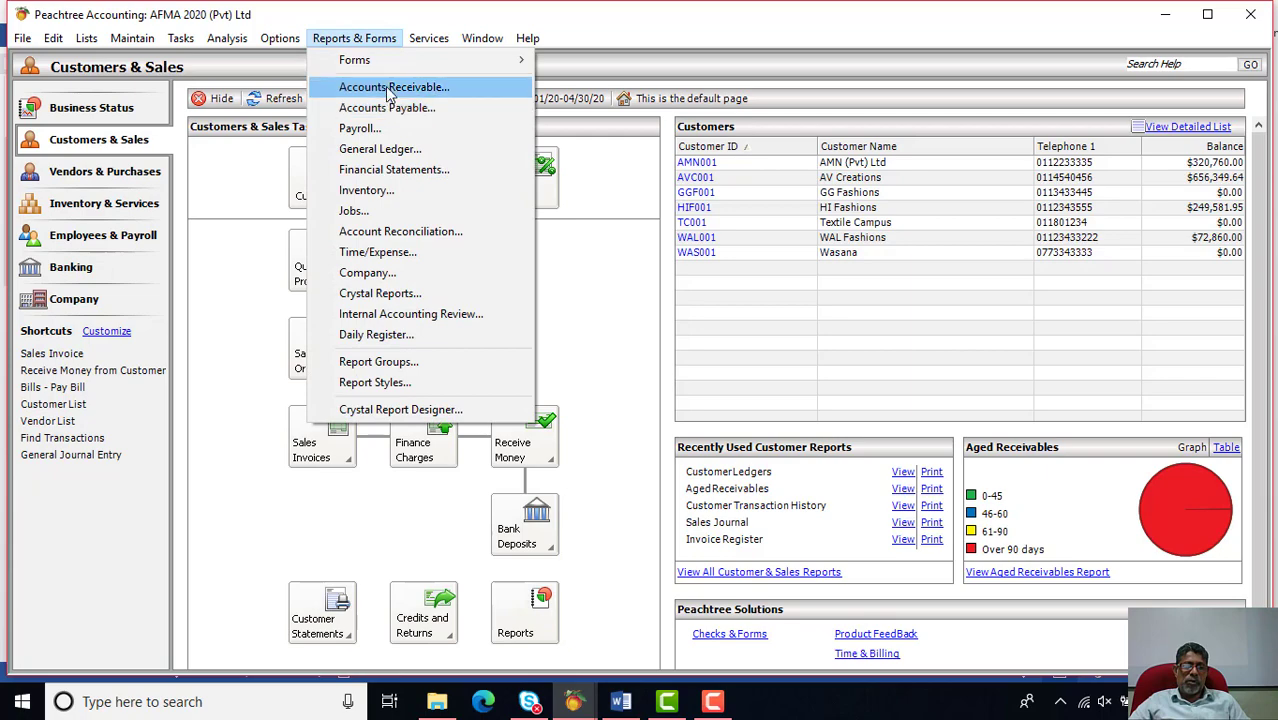
left_click(440, 84)
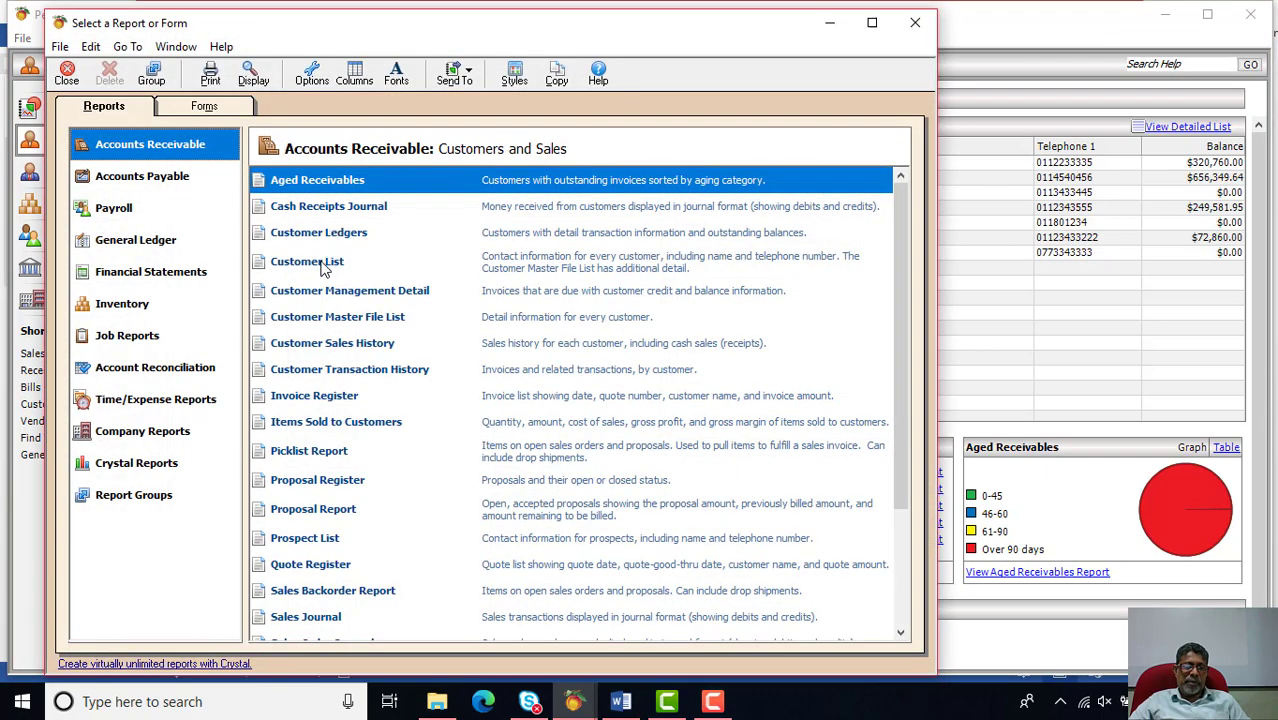
double_click(334, 318)
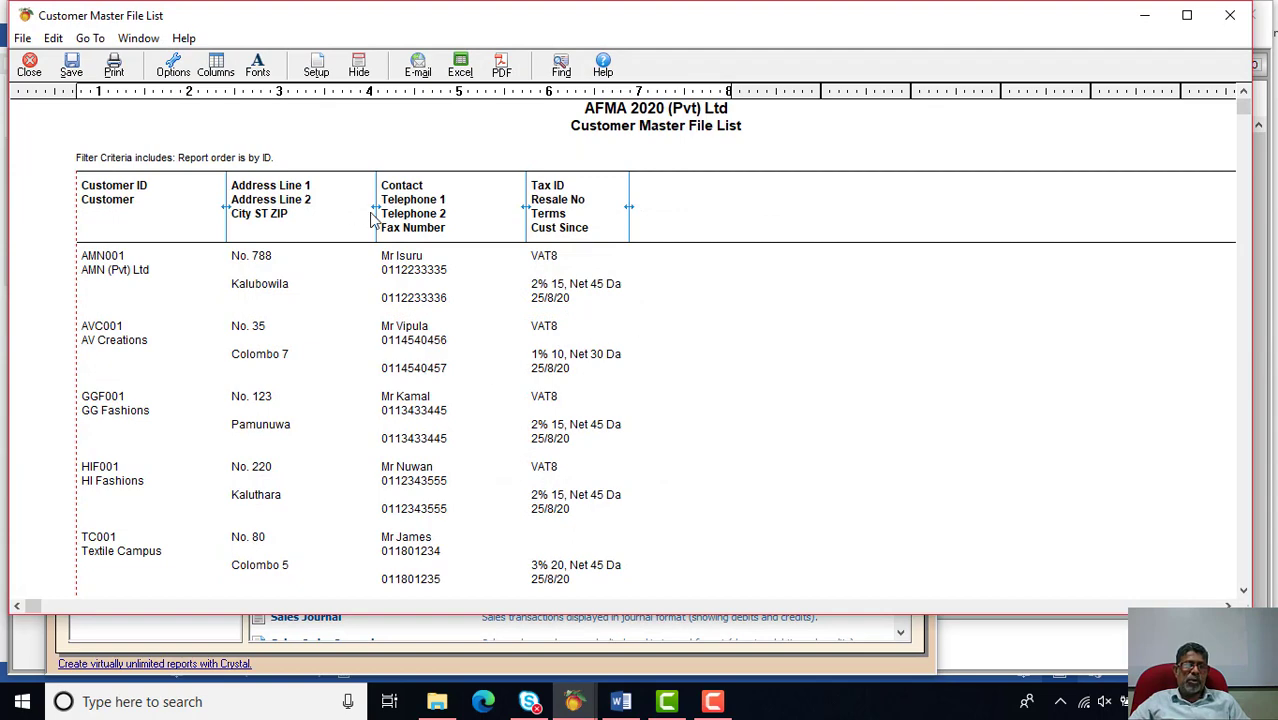
Filter the Customer Master File List by customer type, with a range from Clothing to Clothing
left_click(172, 68)
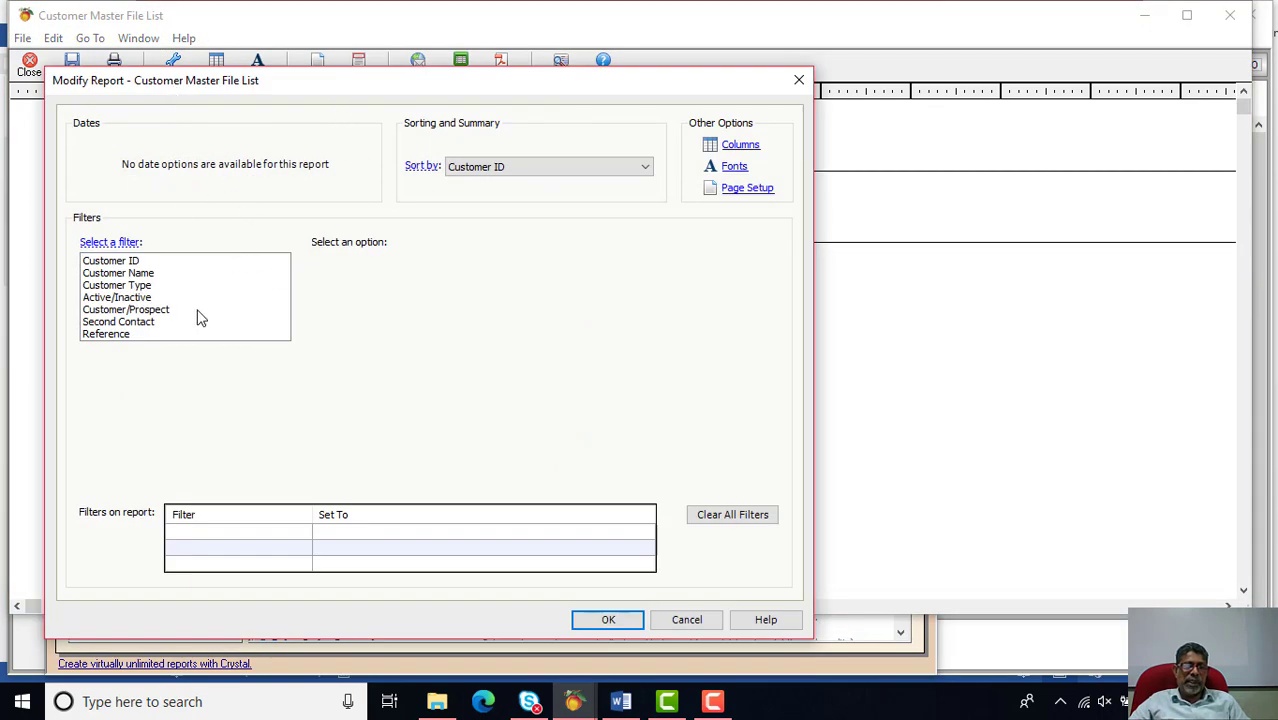
left_click(145, 287)
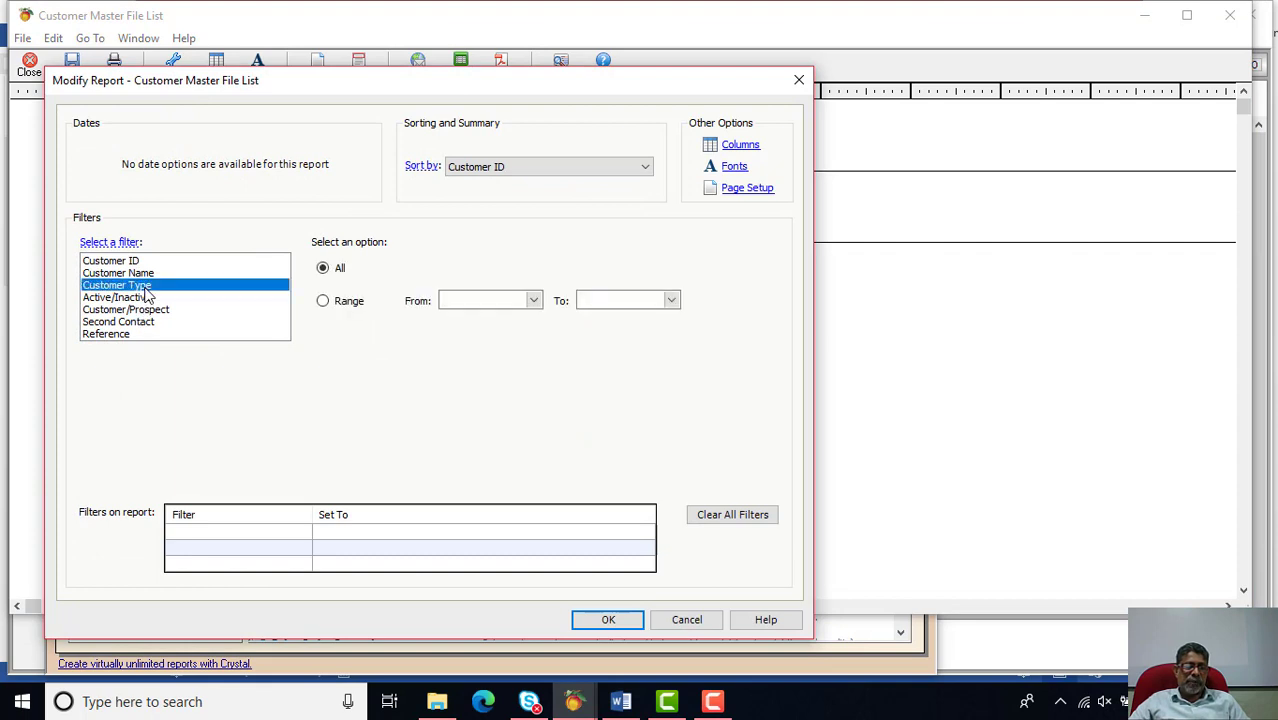
left_click(535, 299)
left_click(535, 299)
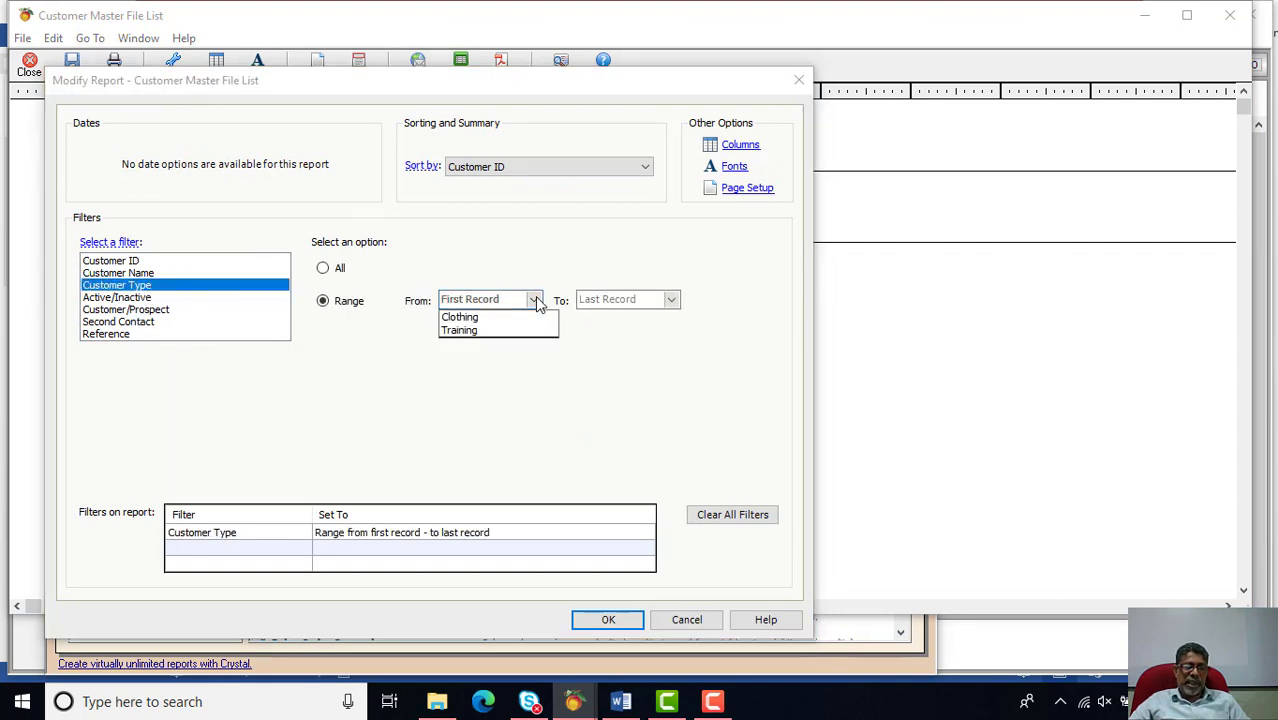
left_click(491, 318)
left_click(670, 300)
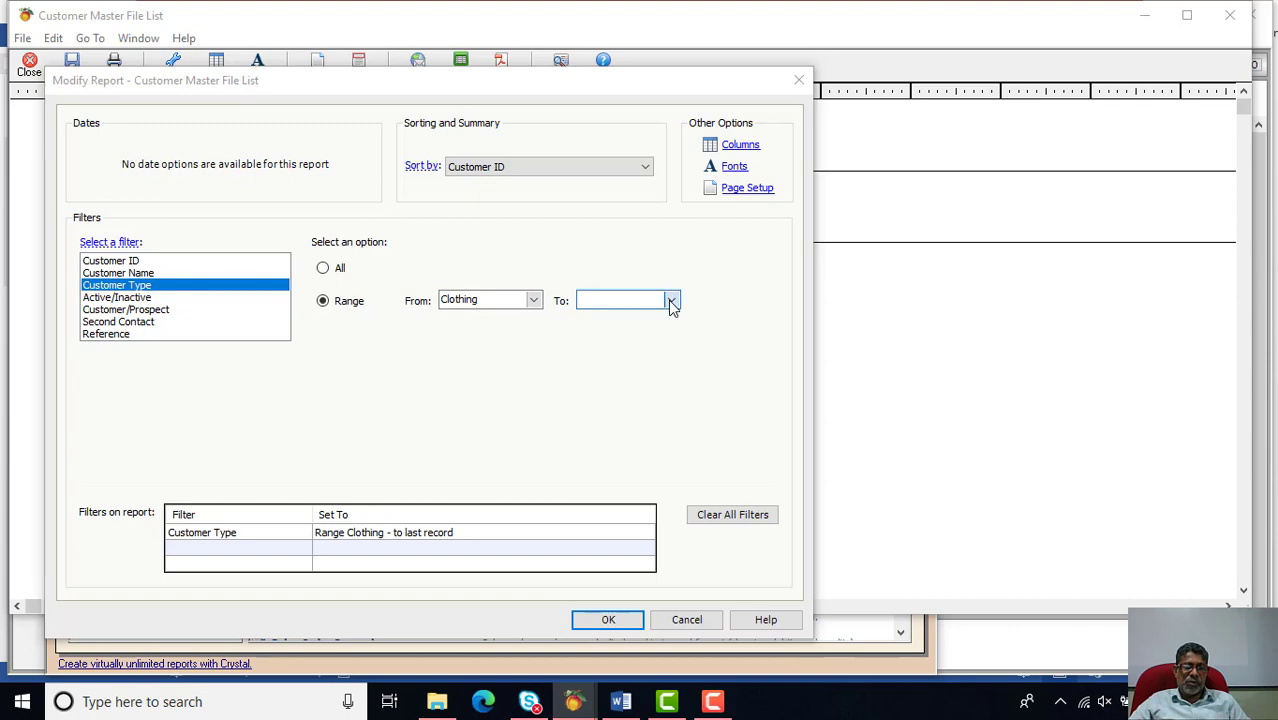
left_click(605, 317)
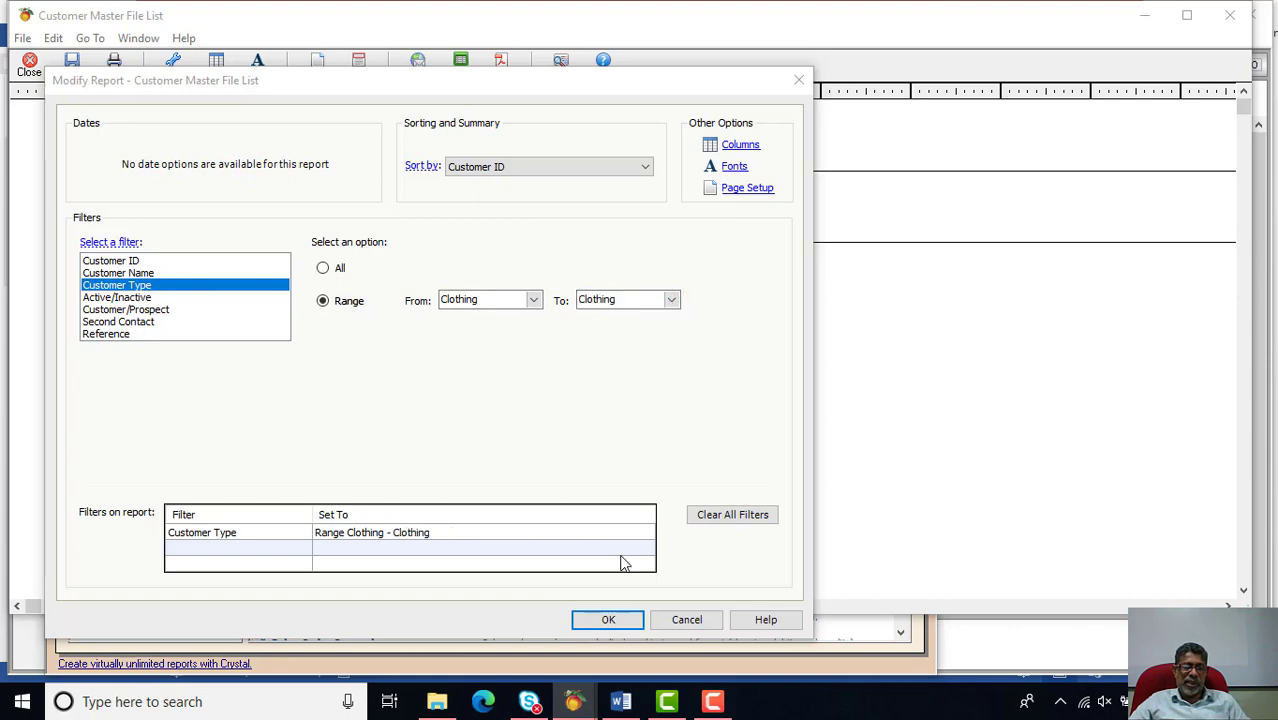
left_click(608, 619)
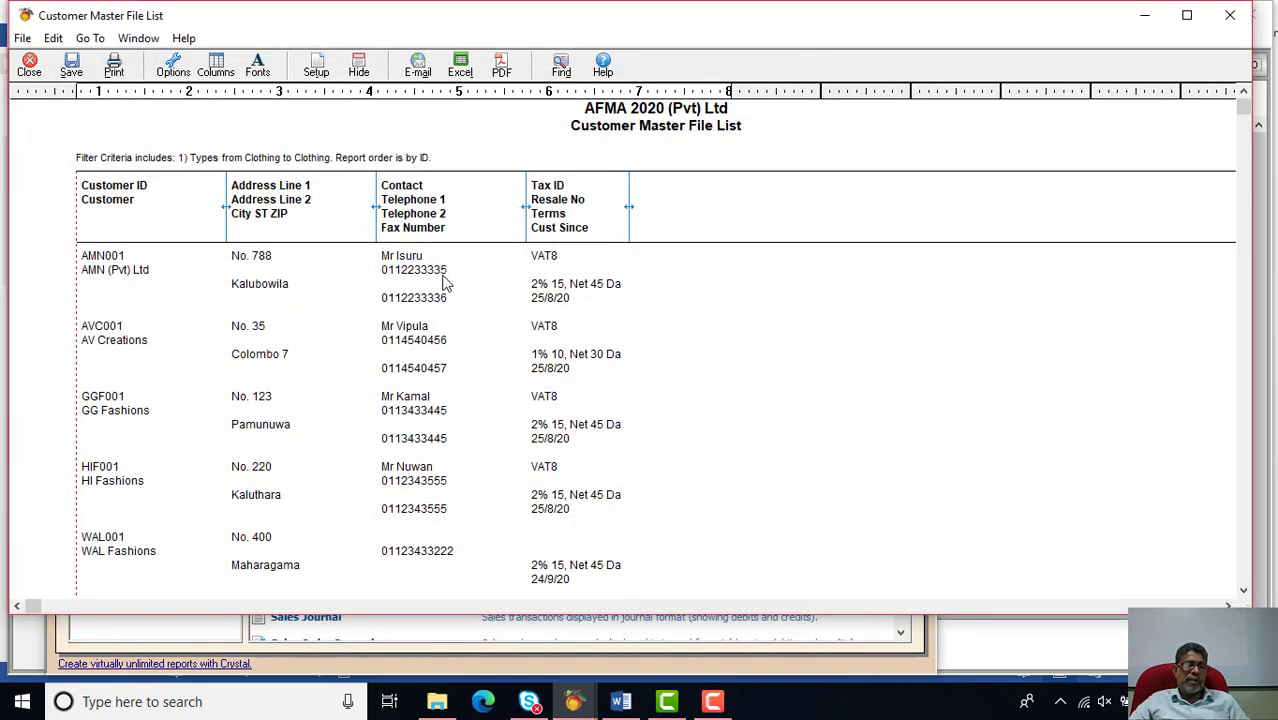
Add the City and State columns to the Customer Master File List
left_click(215, 70)
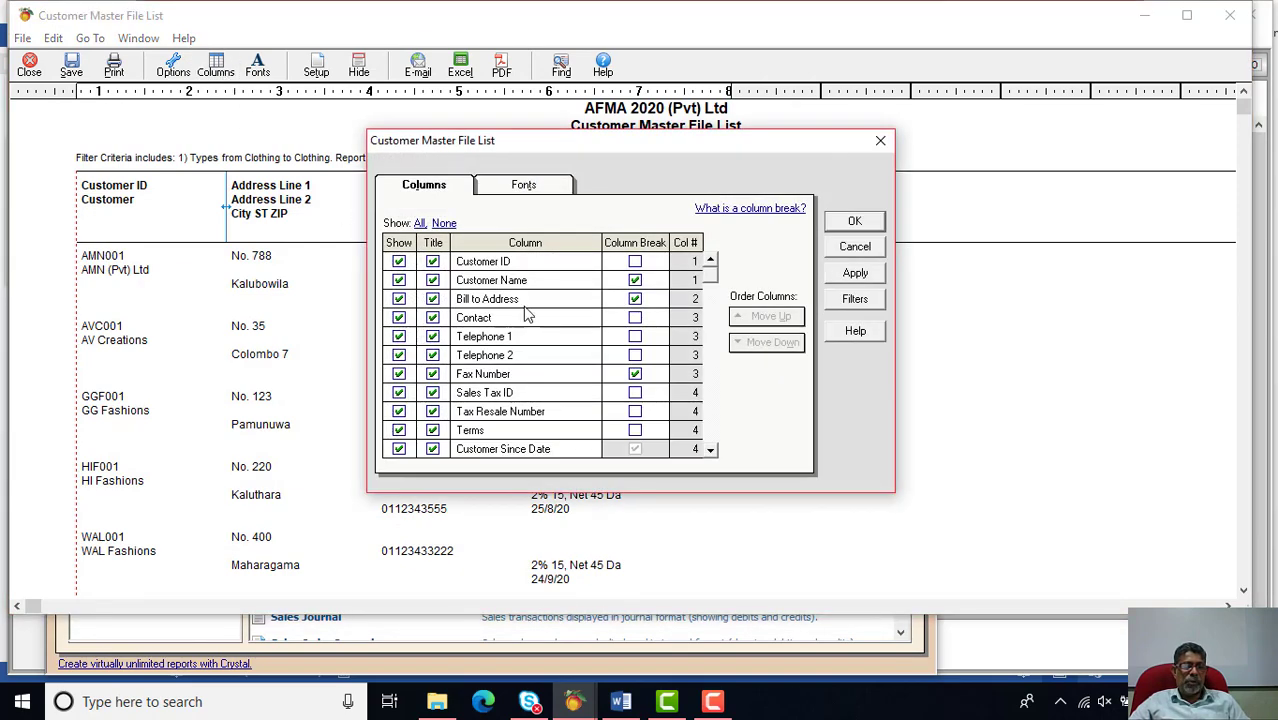
scroll(712, 452, "down", 9)
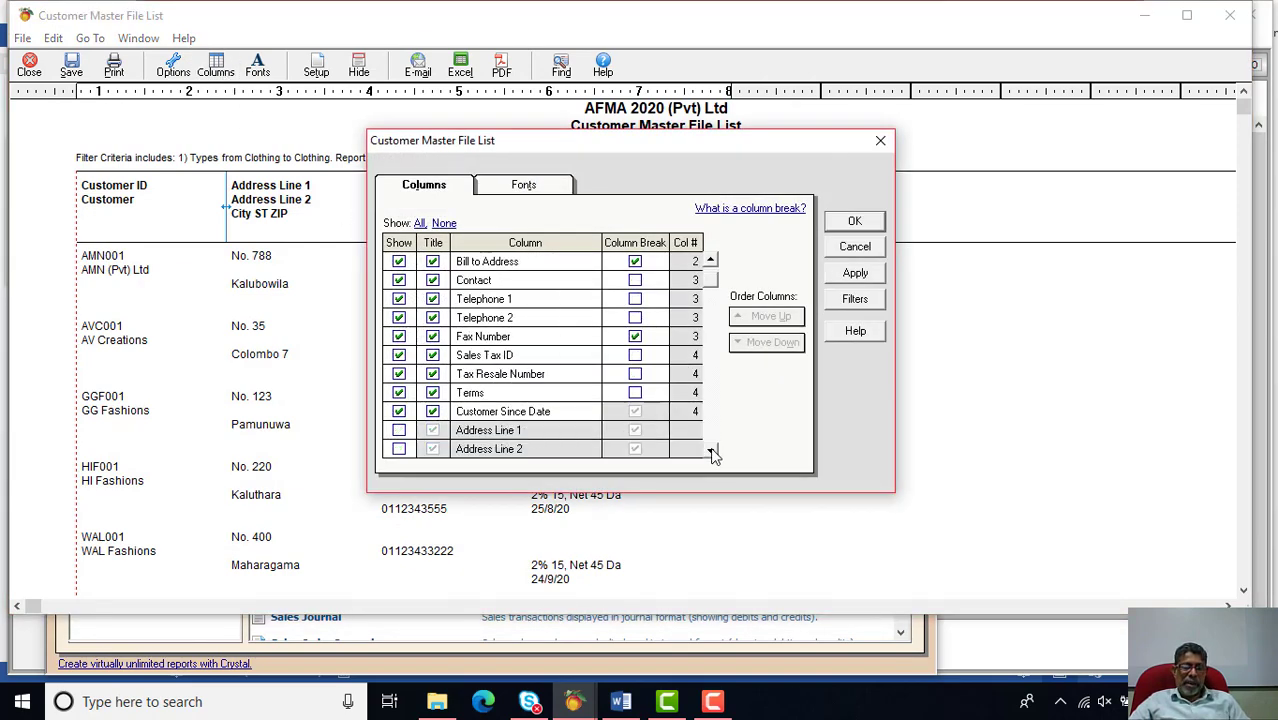
scroll(712, 452, "down", 1)
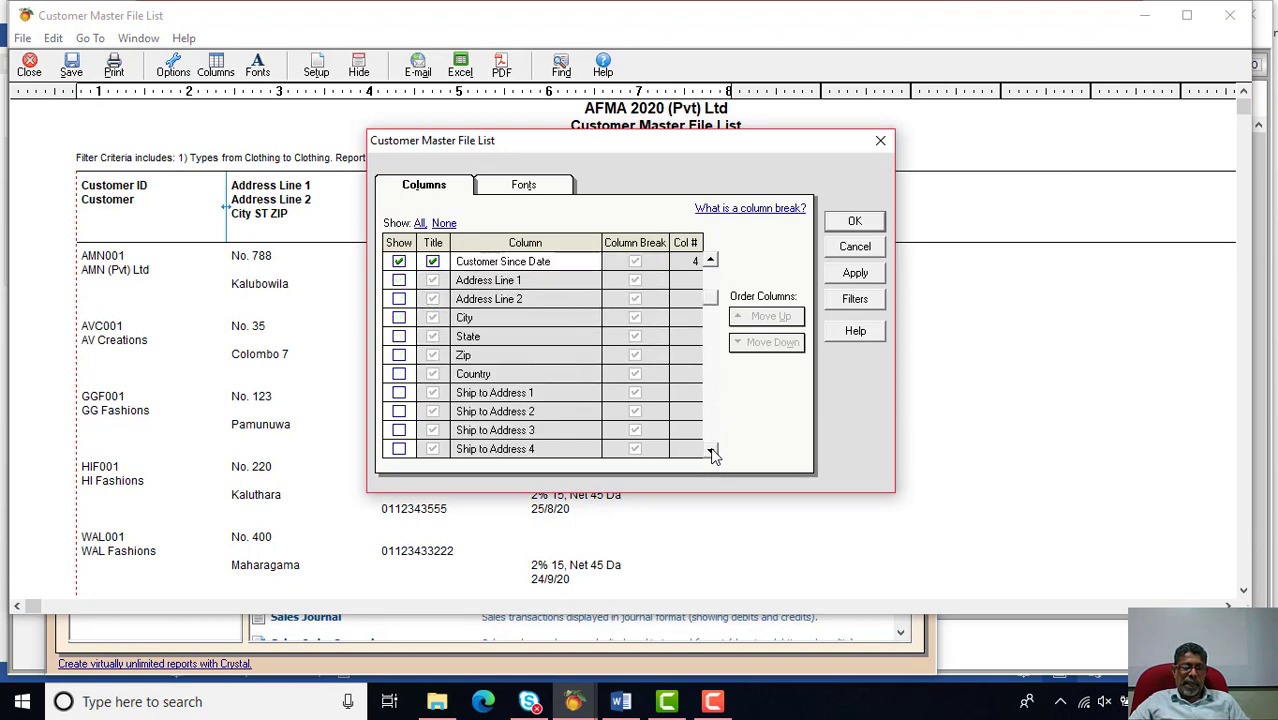
left_click(399, 317)
left_click(399, 336)
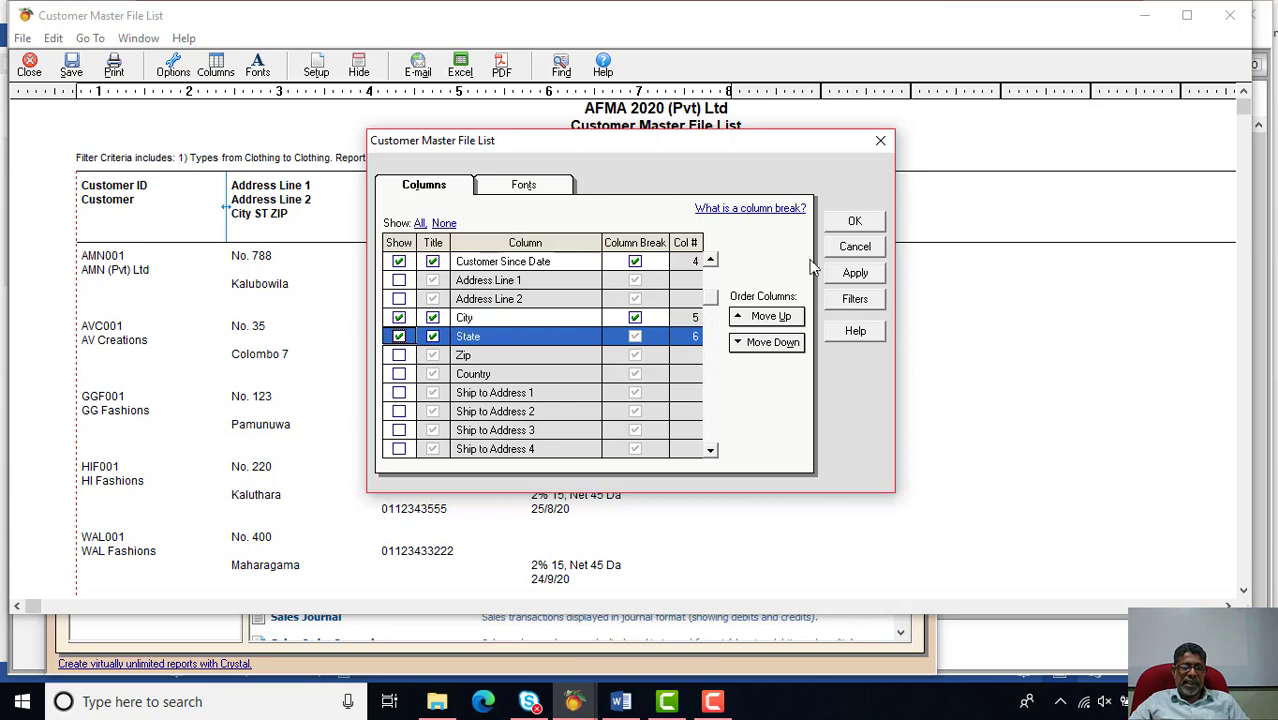
left_click(838, 228)
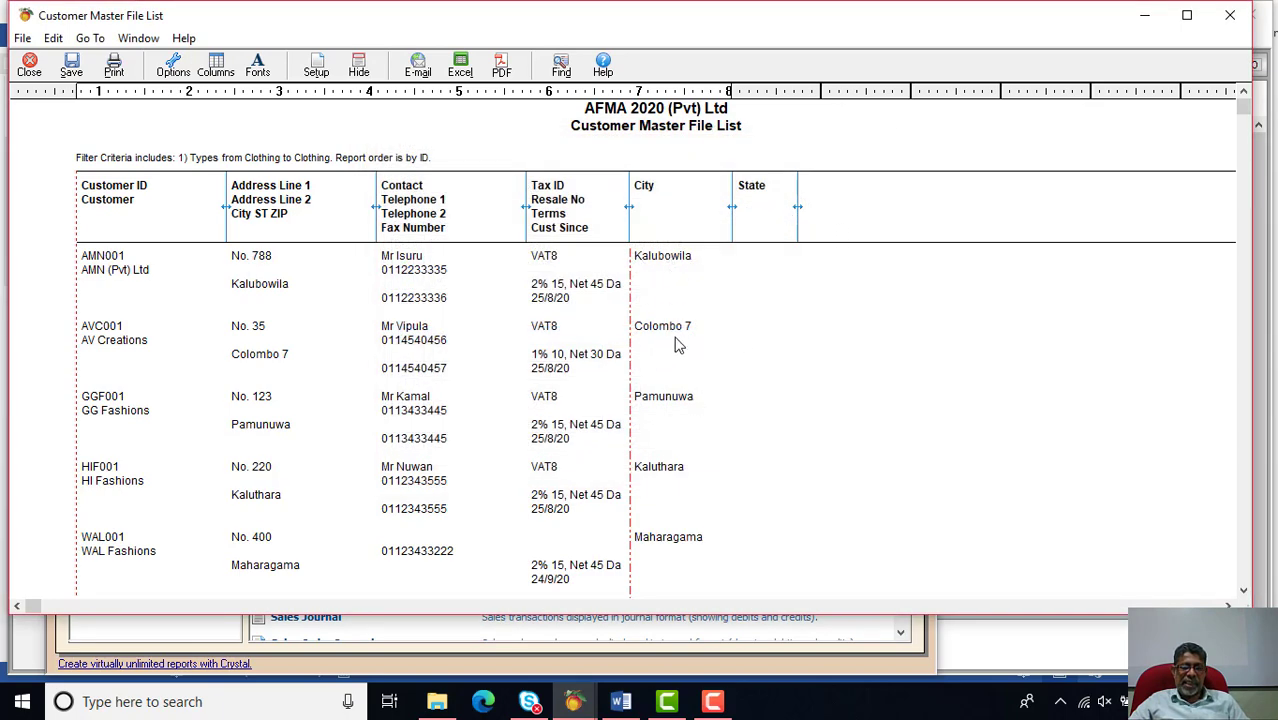
Add the Credit Status and Reference columns to the Customer Master File List
left_click(215, 65)
left_click_drag(710, 449, 712, 452)
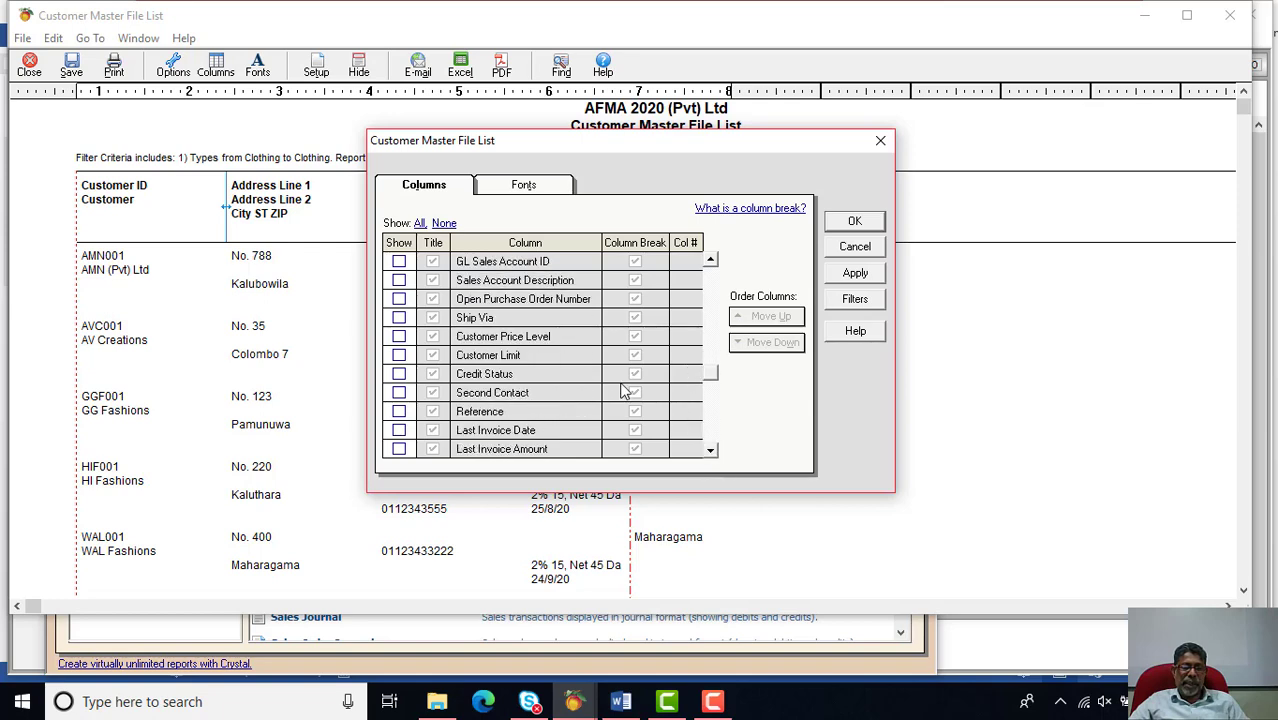
left_click(399, 411)
left_click(399, 374)
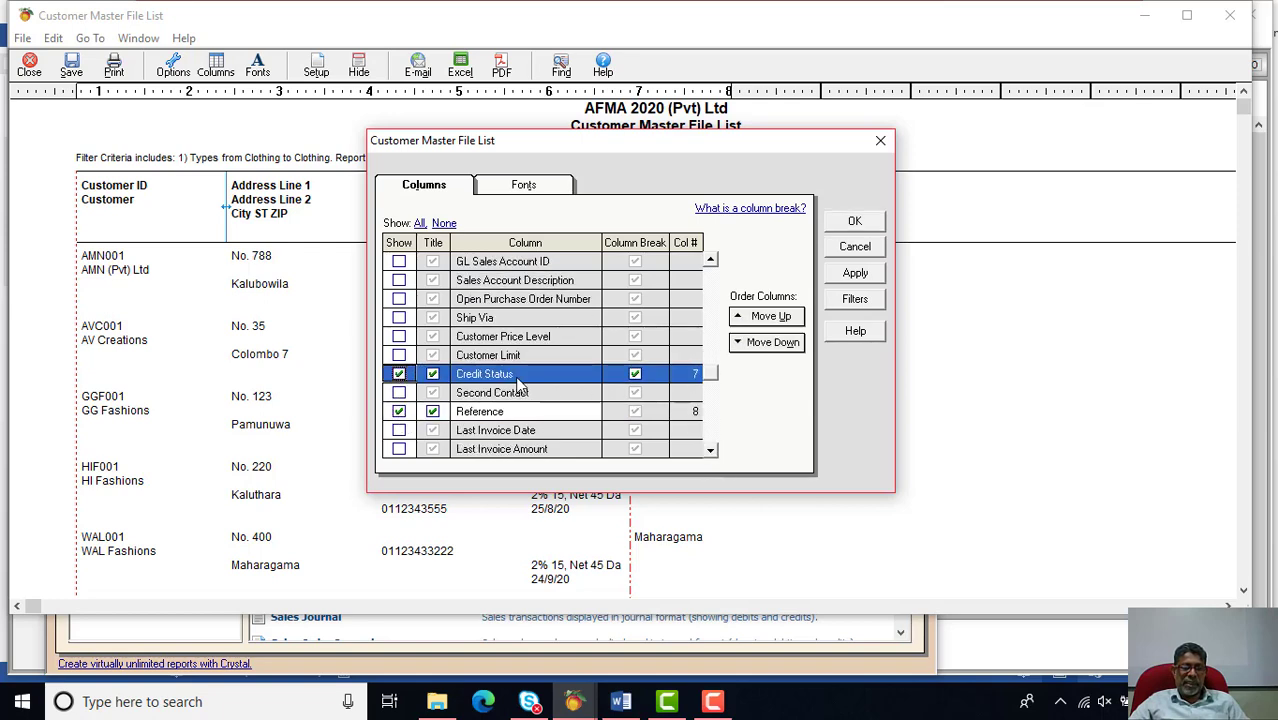
left_click(856, 221)
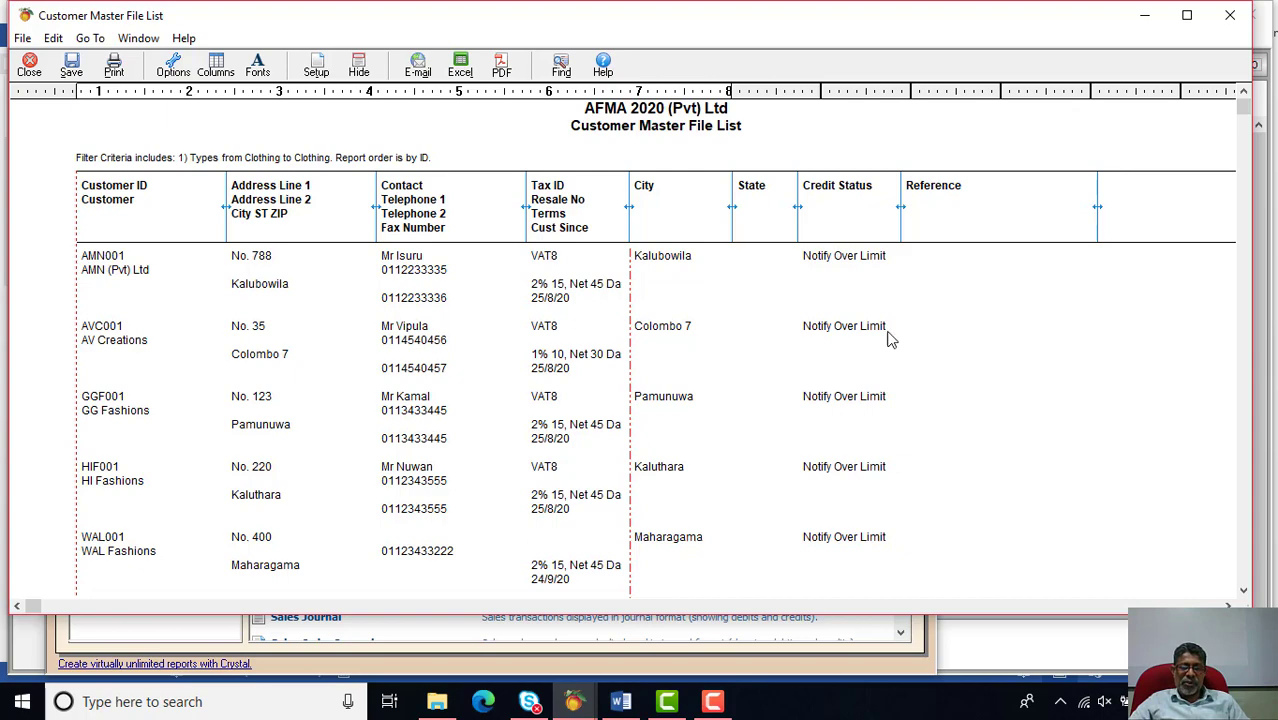
scroll(920, 300, "down", 2)
scroll(921, 305, "up", 2)
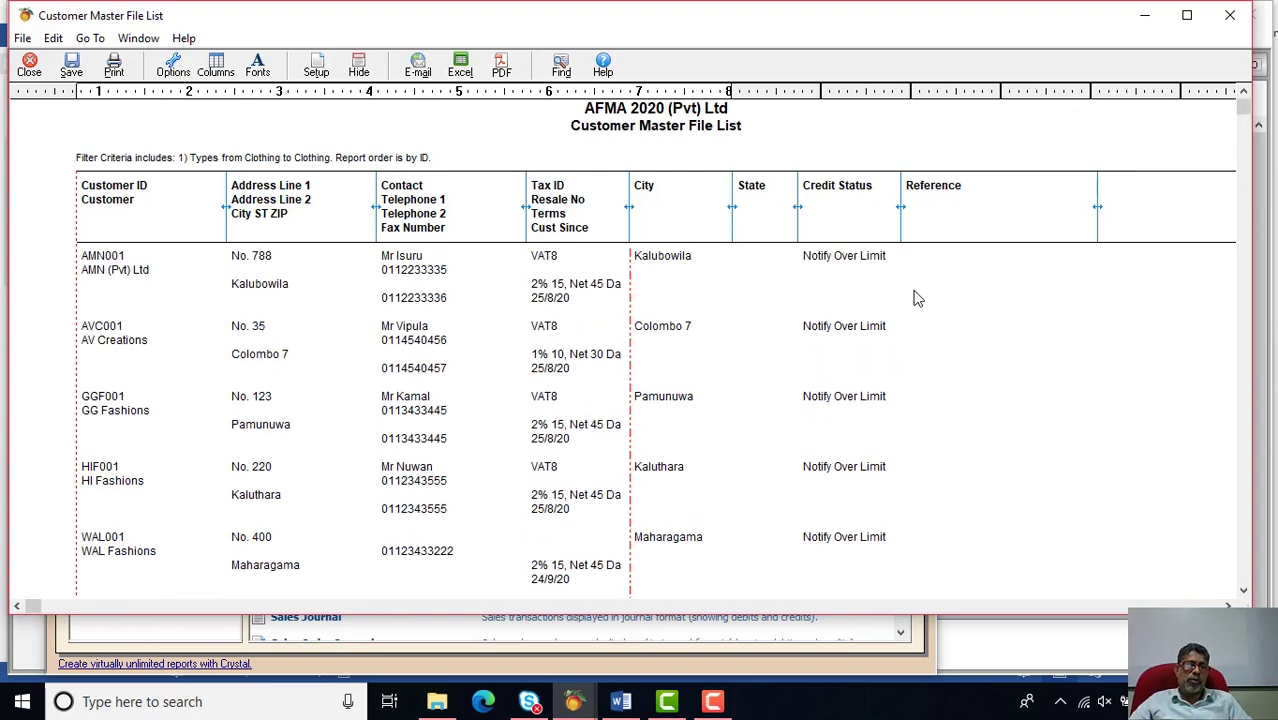
Change the report's Company Name font to Arial with the Black style and Navy color
left_click(258, 72)
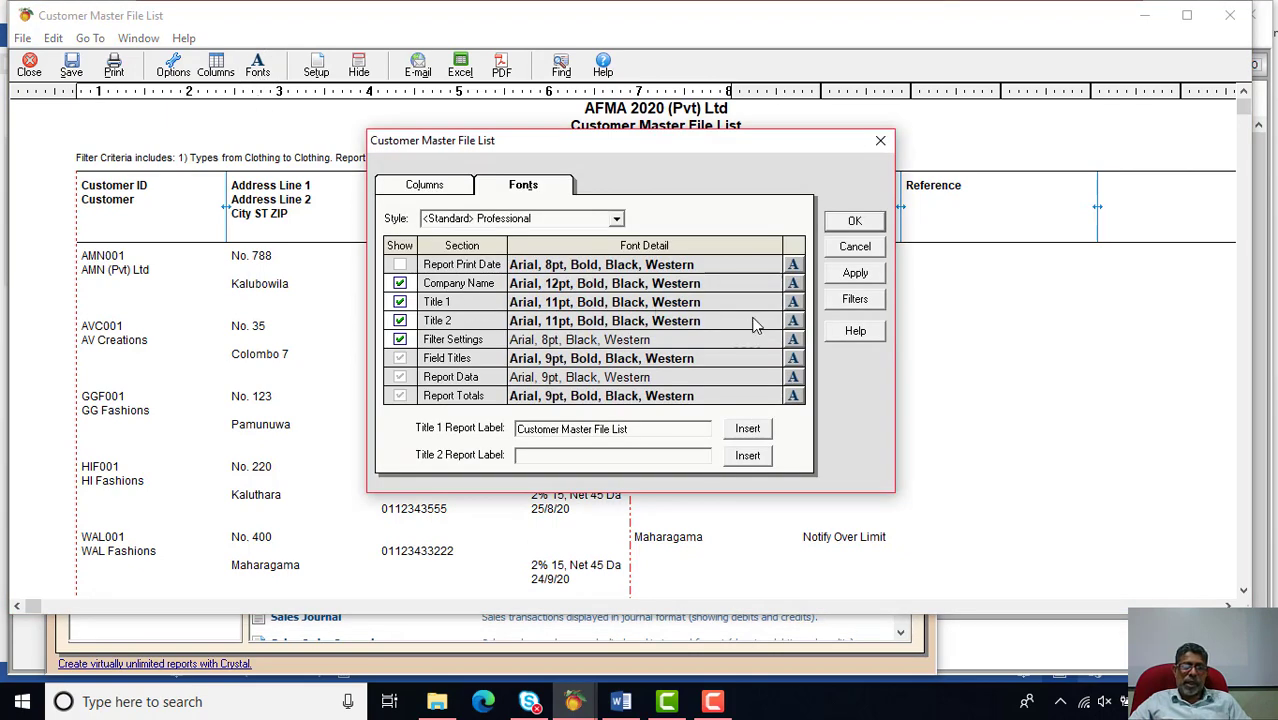
left_click(792, 284)
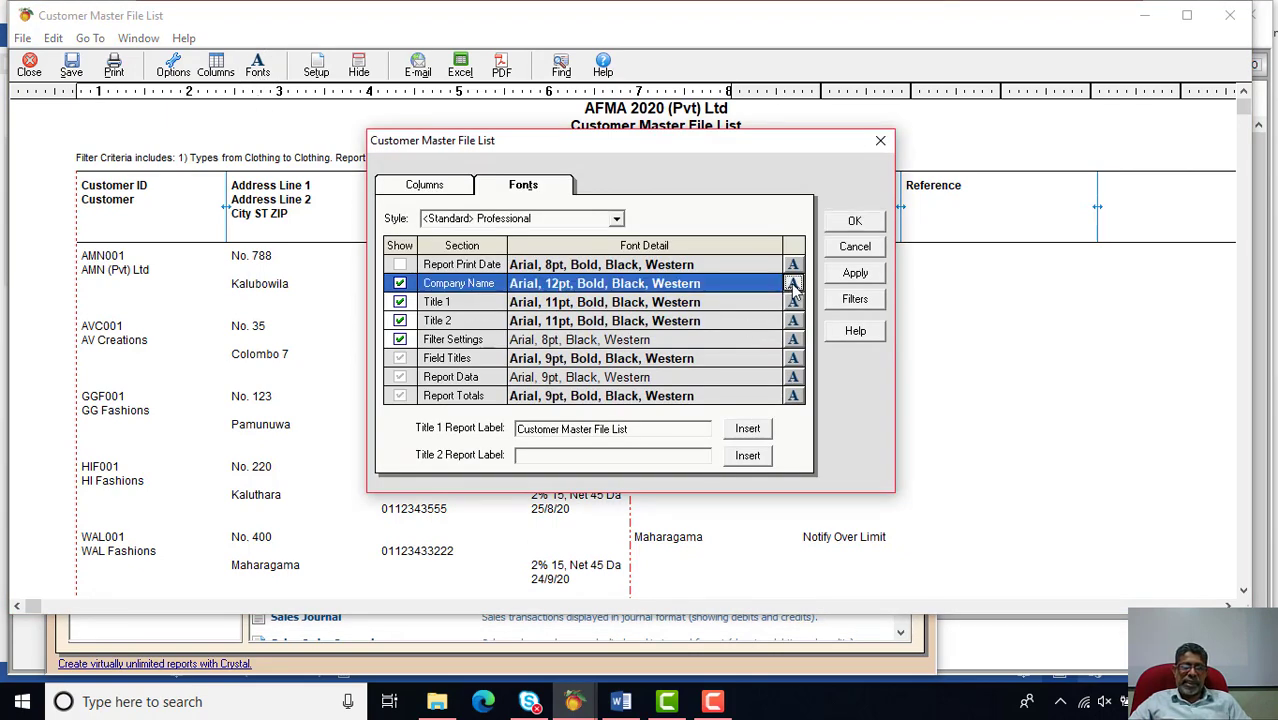
left_click(792, 284)
left_click(606, 282)
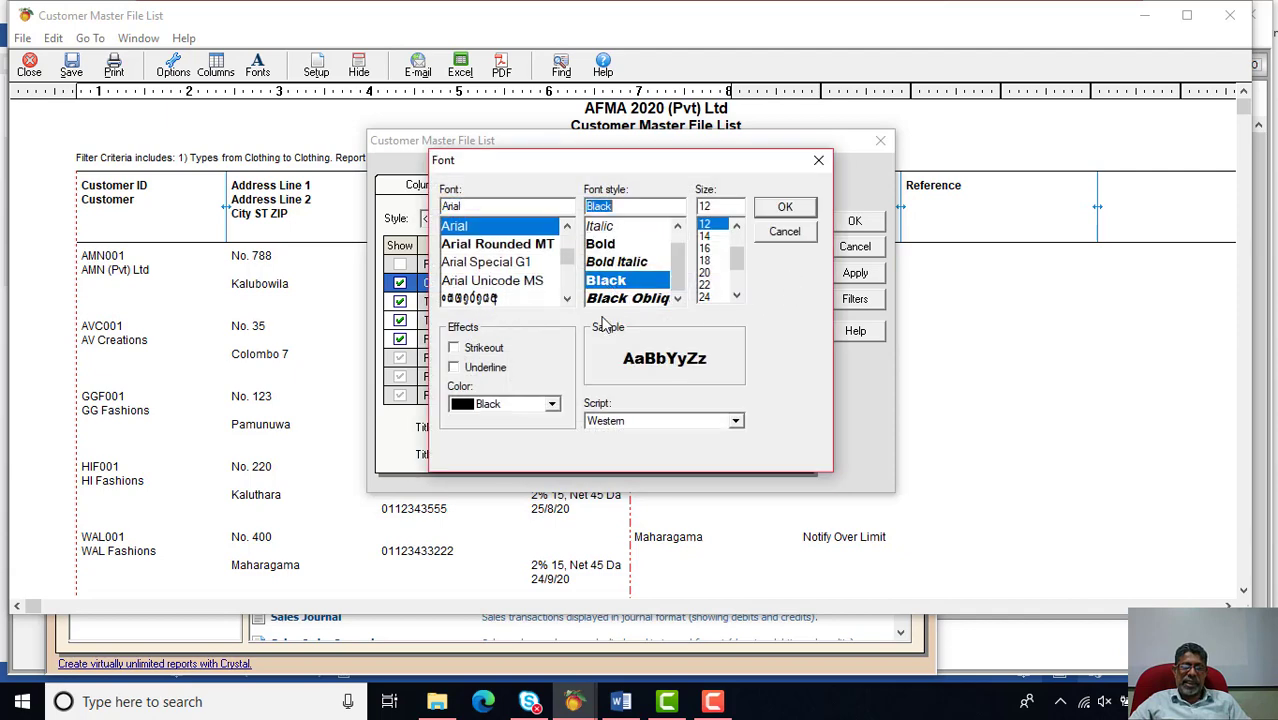
left_click(551, 404)
left_click(518, 472)
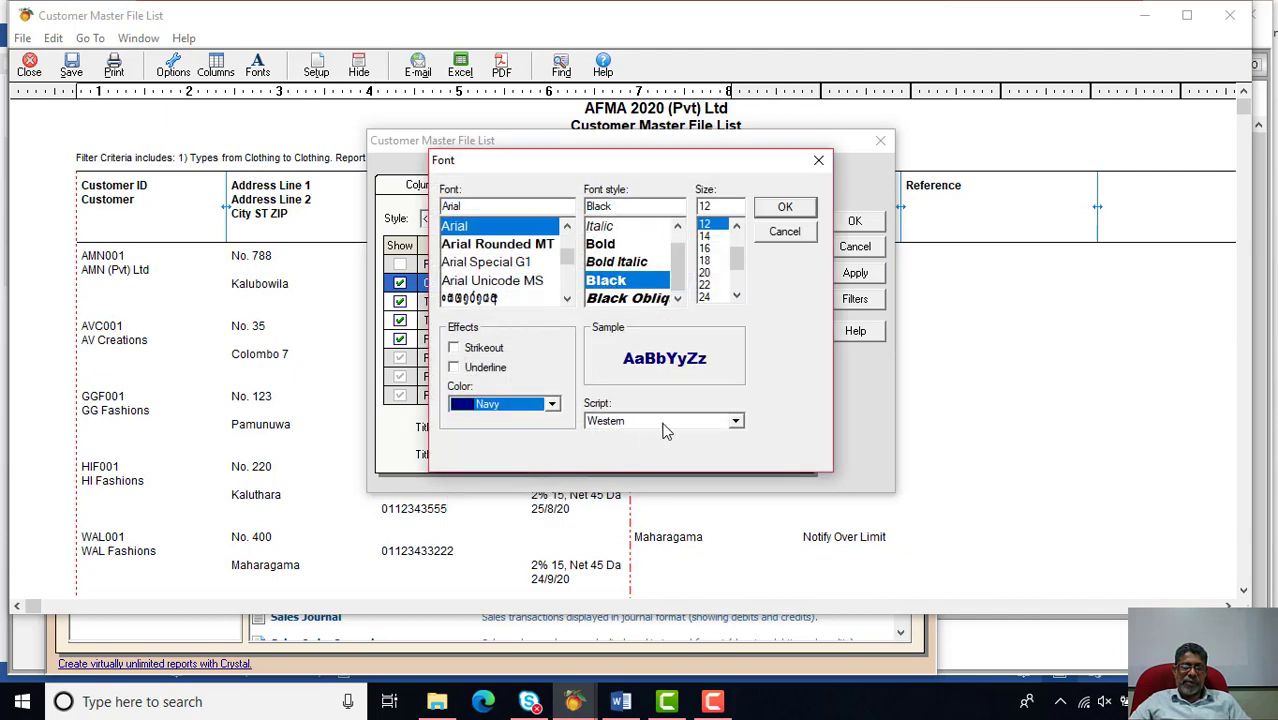
left_click(785, 208)
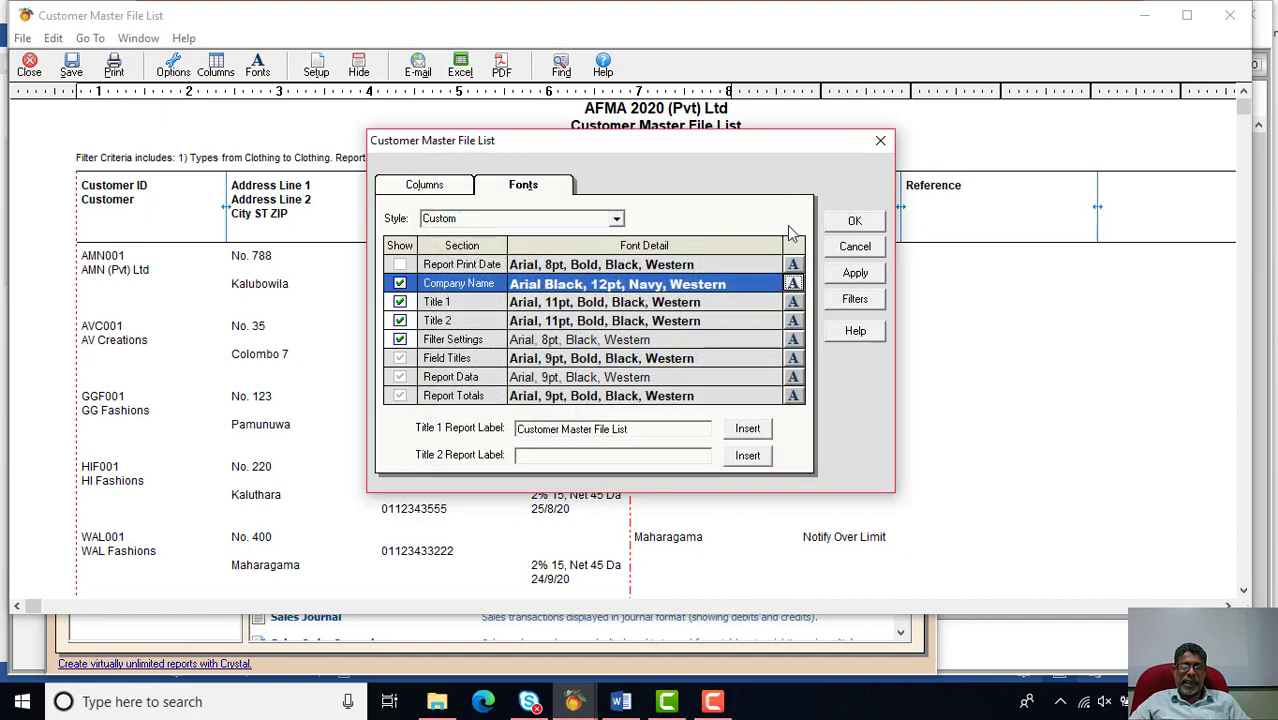
left_click(853, 225)
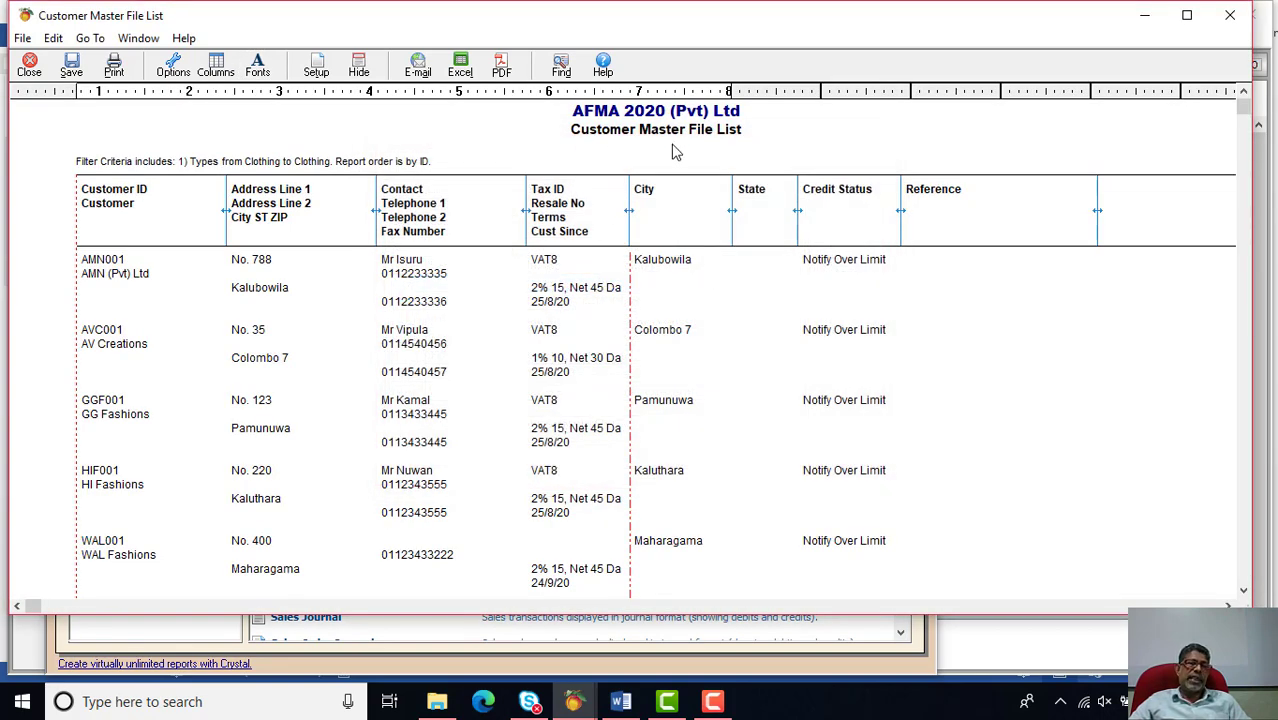
Switch to the Word notes and review the report tools, section 14.3.1 Saving Modified Reports and Activity 14.1
left_click(621, 701)
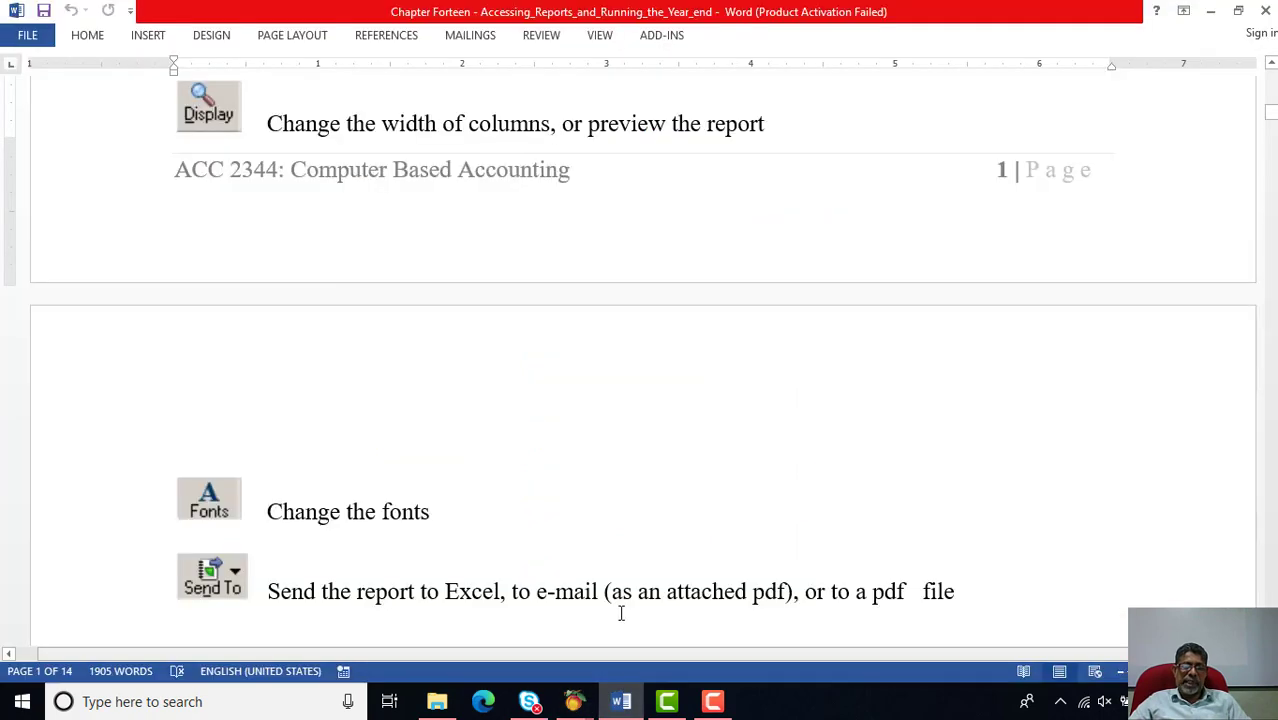
scroll(528, 446, "down", 1)
scroll(525, 437, "up", 3)
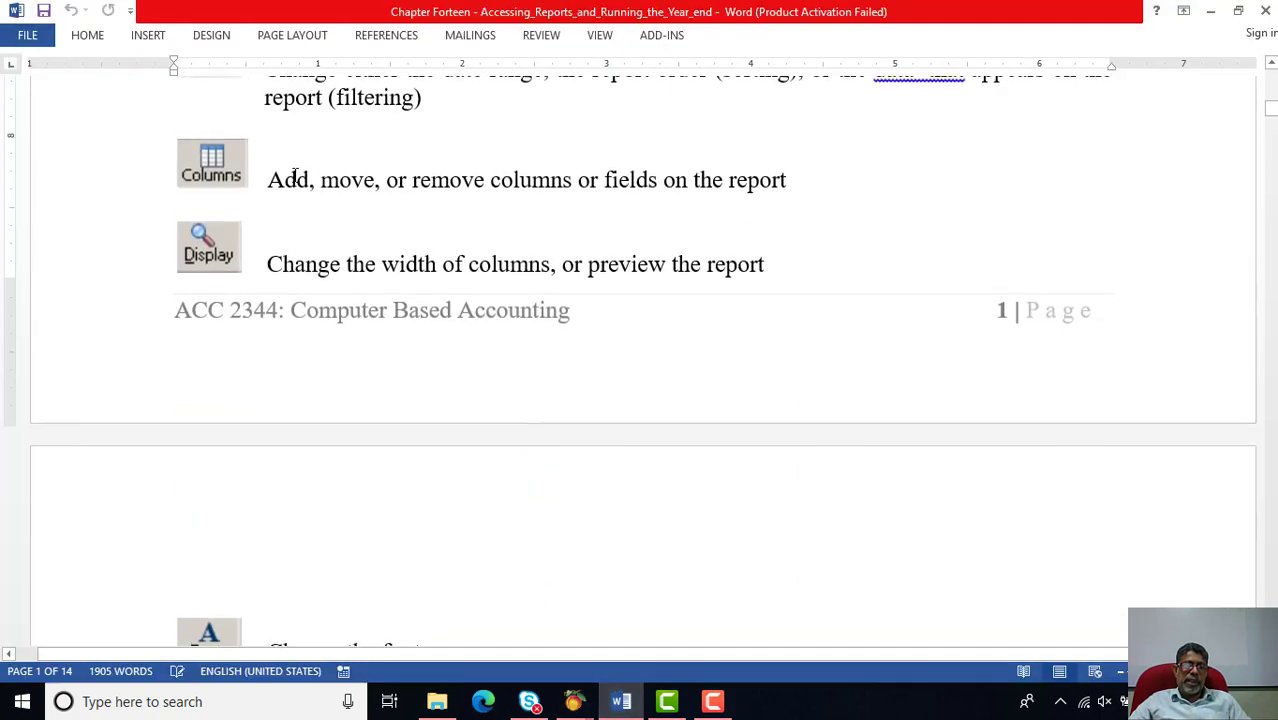
scroll(387, 459, "down", 2)
scroll(357, 268, "up", 5)
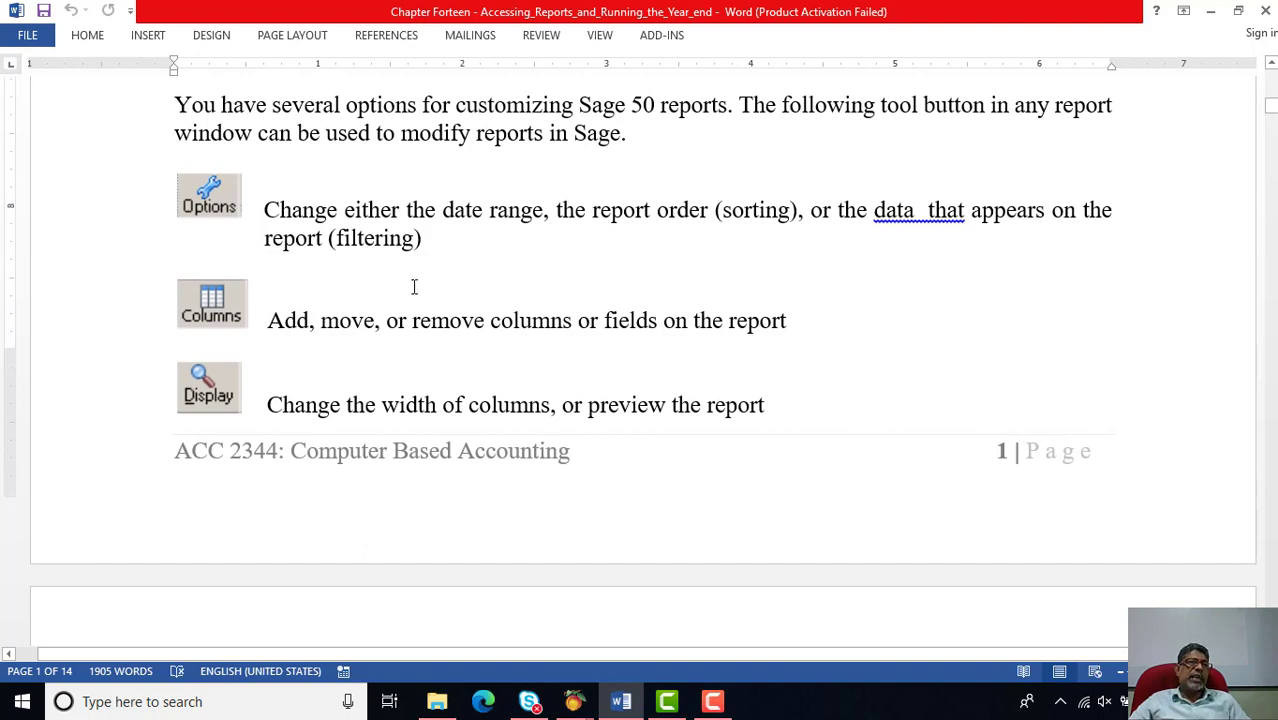
scroll(414, 288, "down", 5)
scroll(419, 290, "down", 5)
scroll(419, 290, "up", 1)
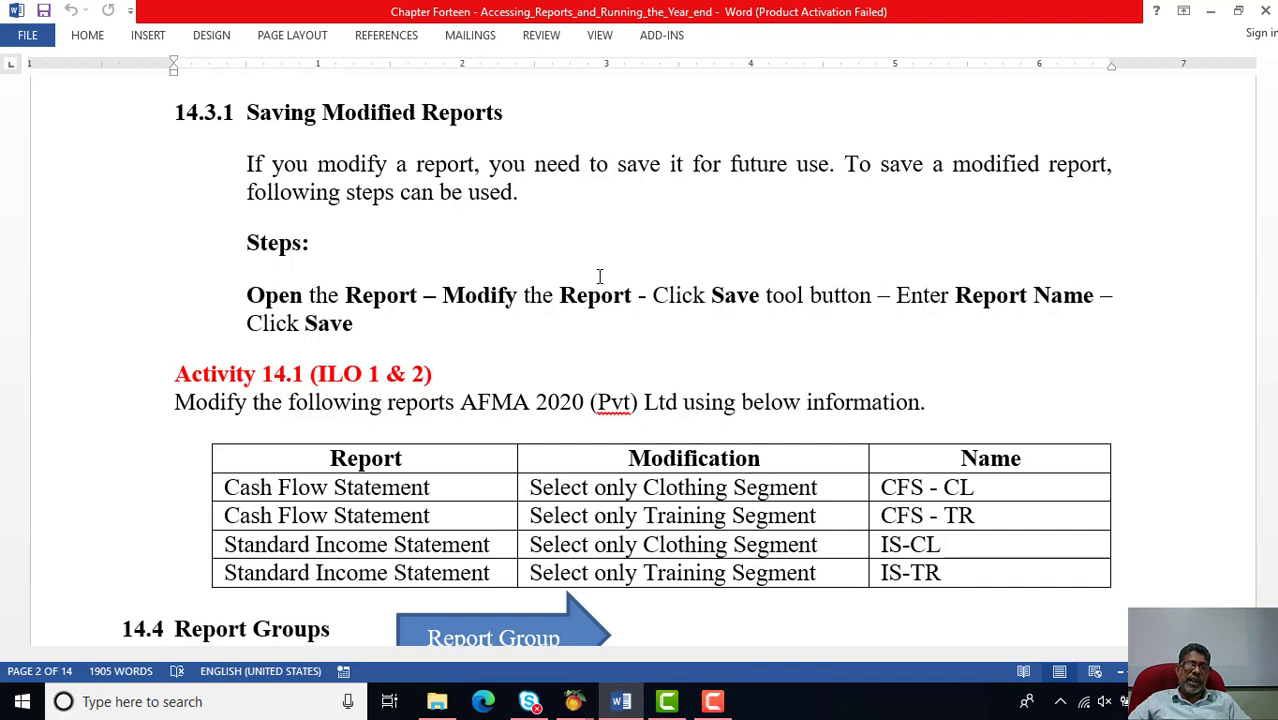
scroll(599, 316, "down", 1)
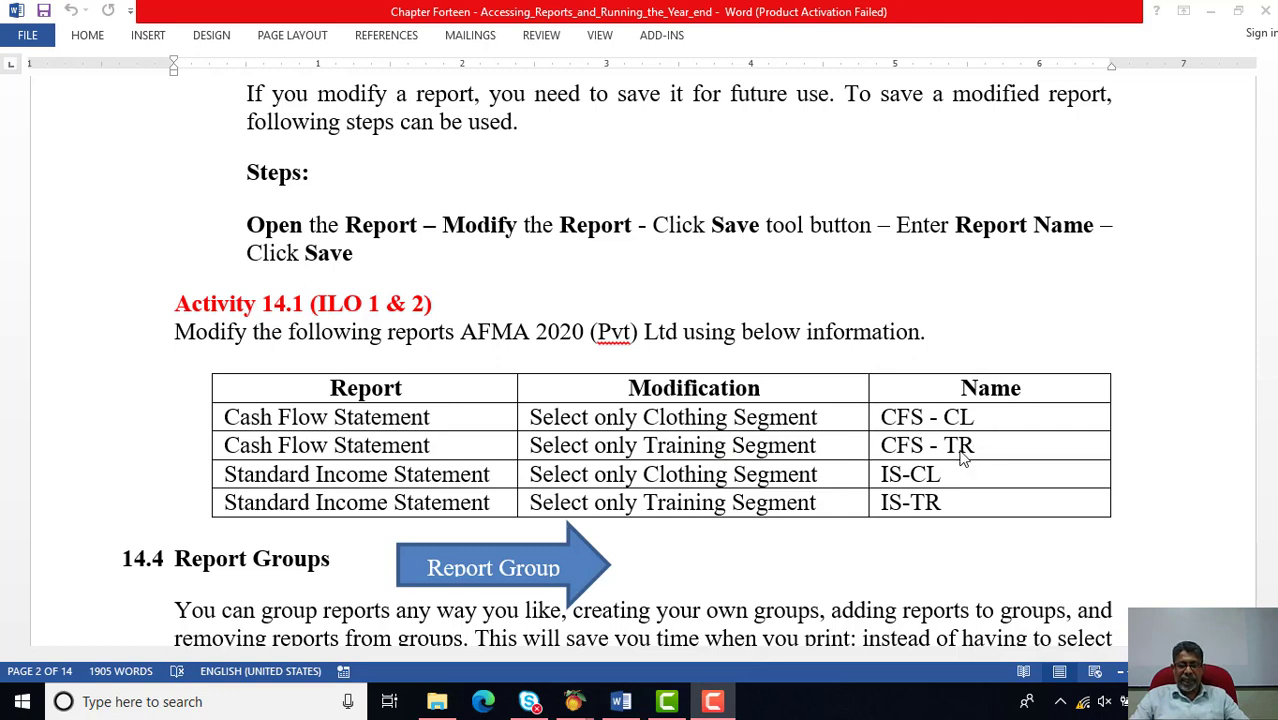
Switch to the main Peachtree window and open the options of the <Standard> Cash Flow report under Financial Statements
mouse_move(588, 708)
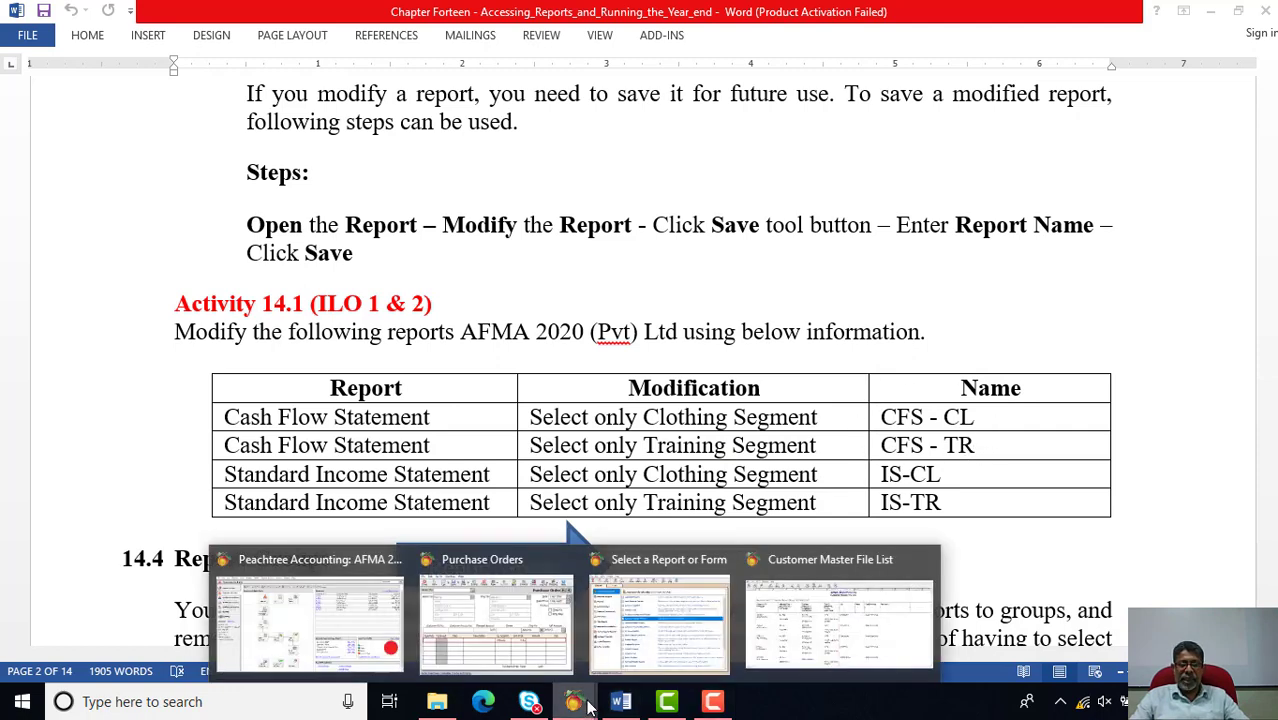
left_click(310, 620)
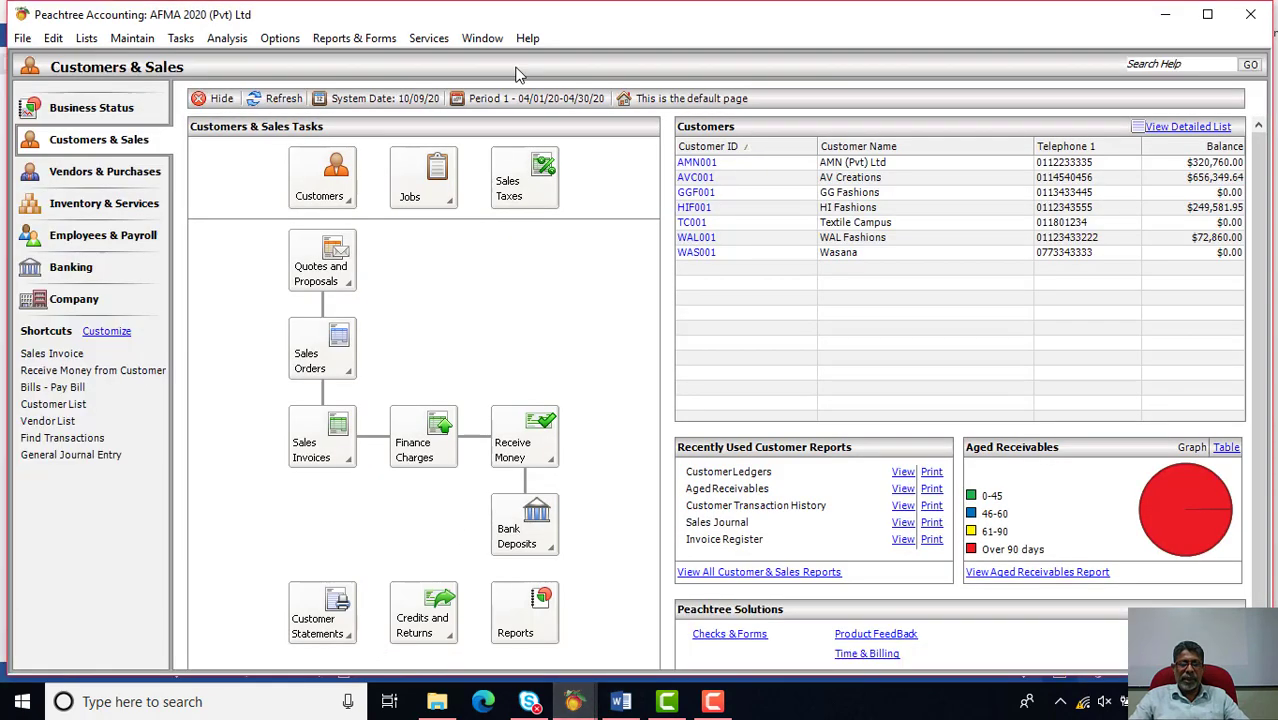
left_click(353, 40)
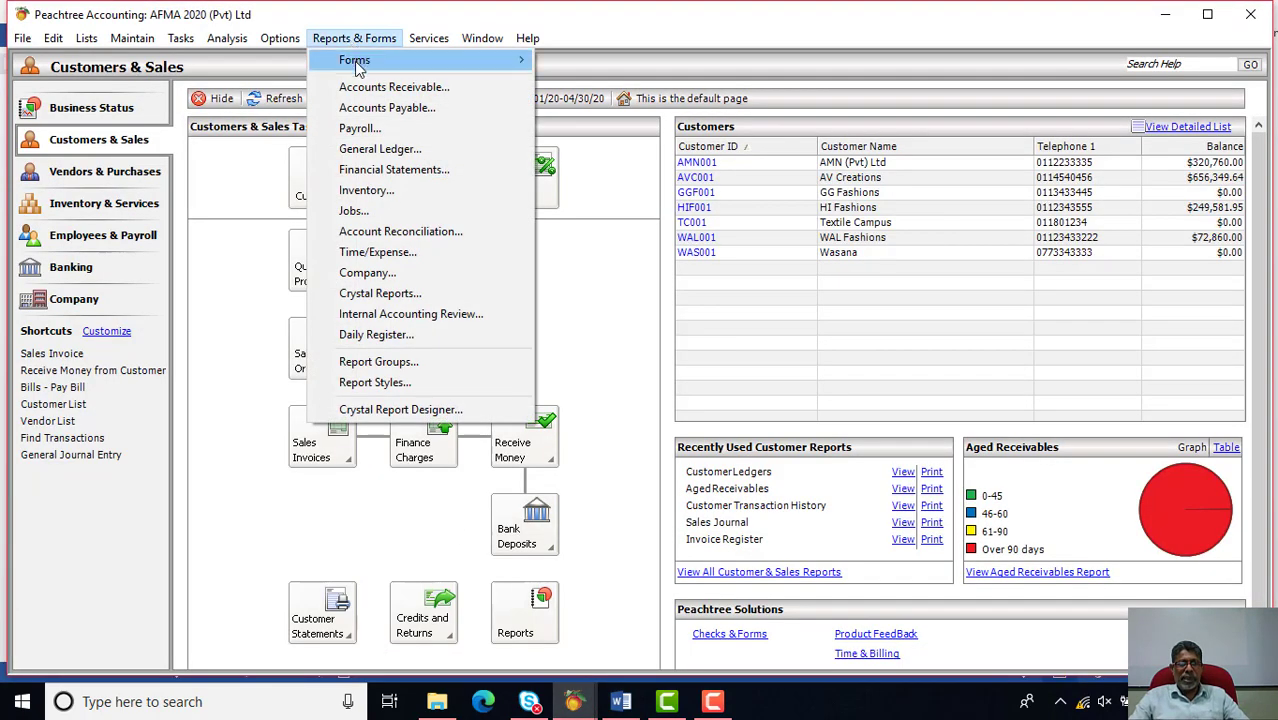
left_click(389, 172)
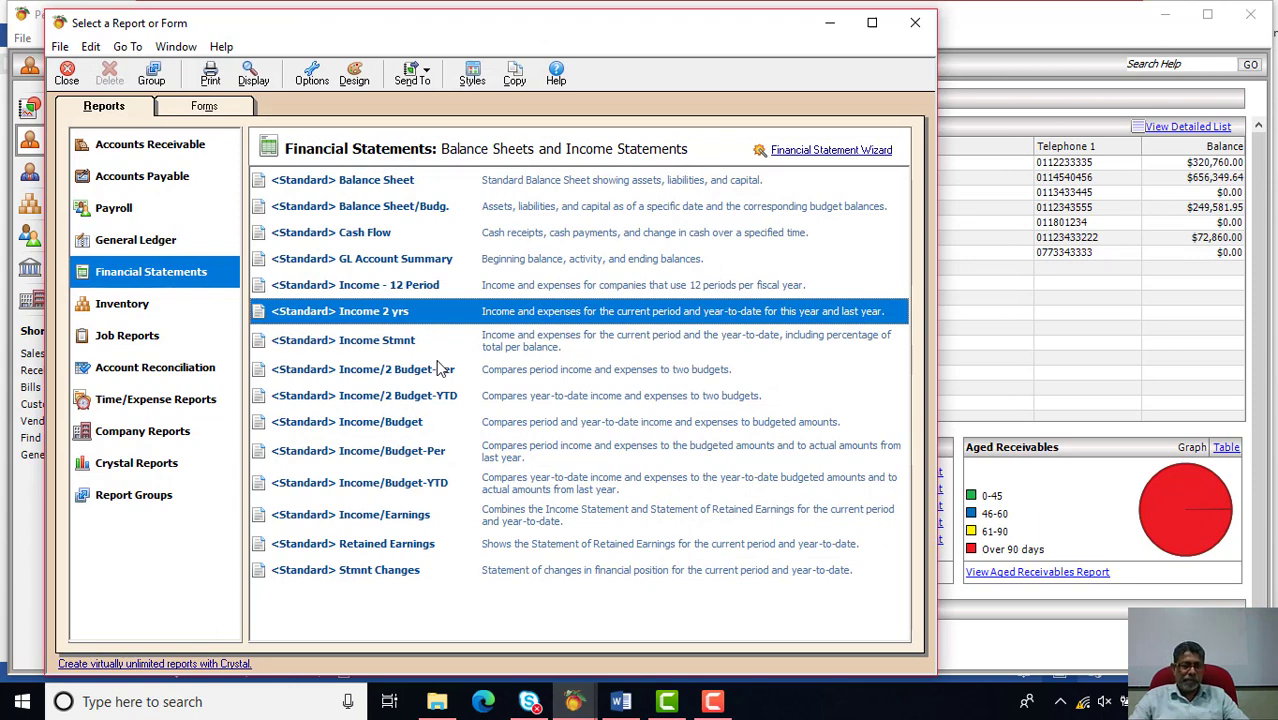
left_click(371, 240)
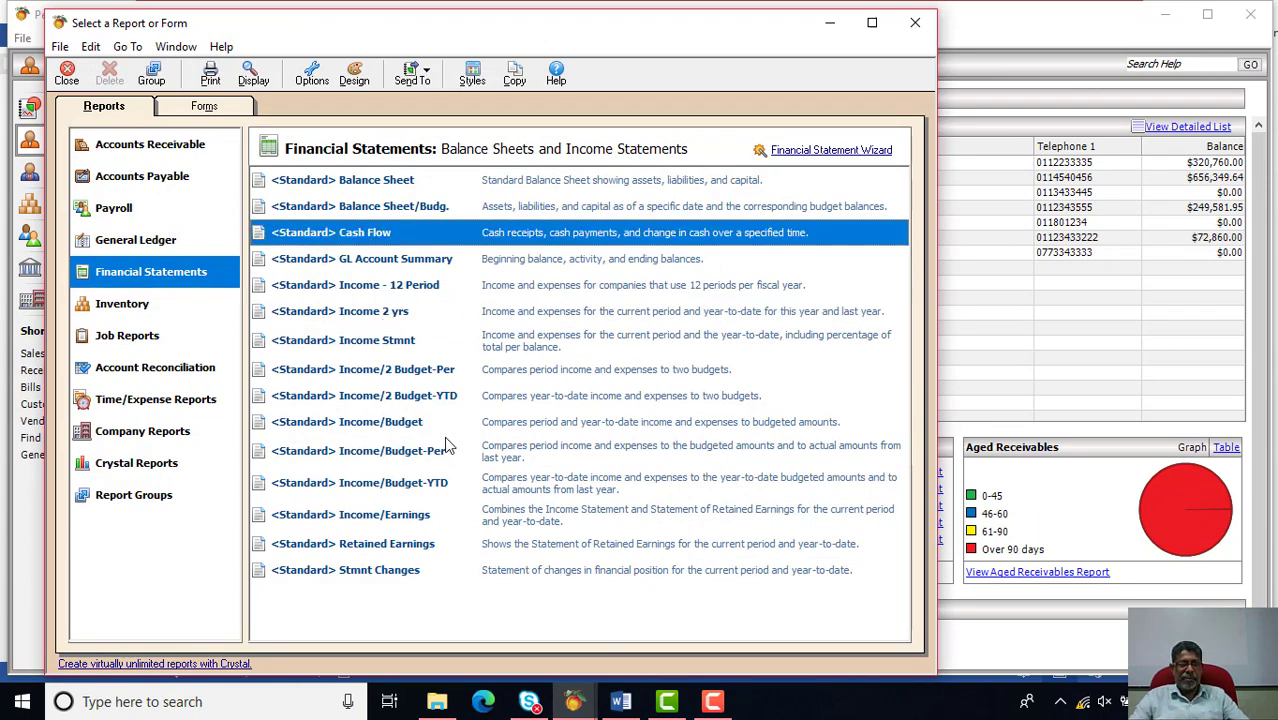
double_click(362, 232)
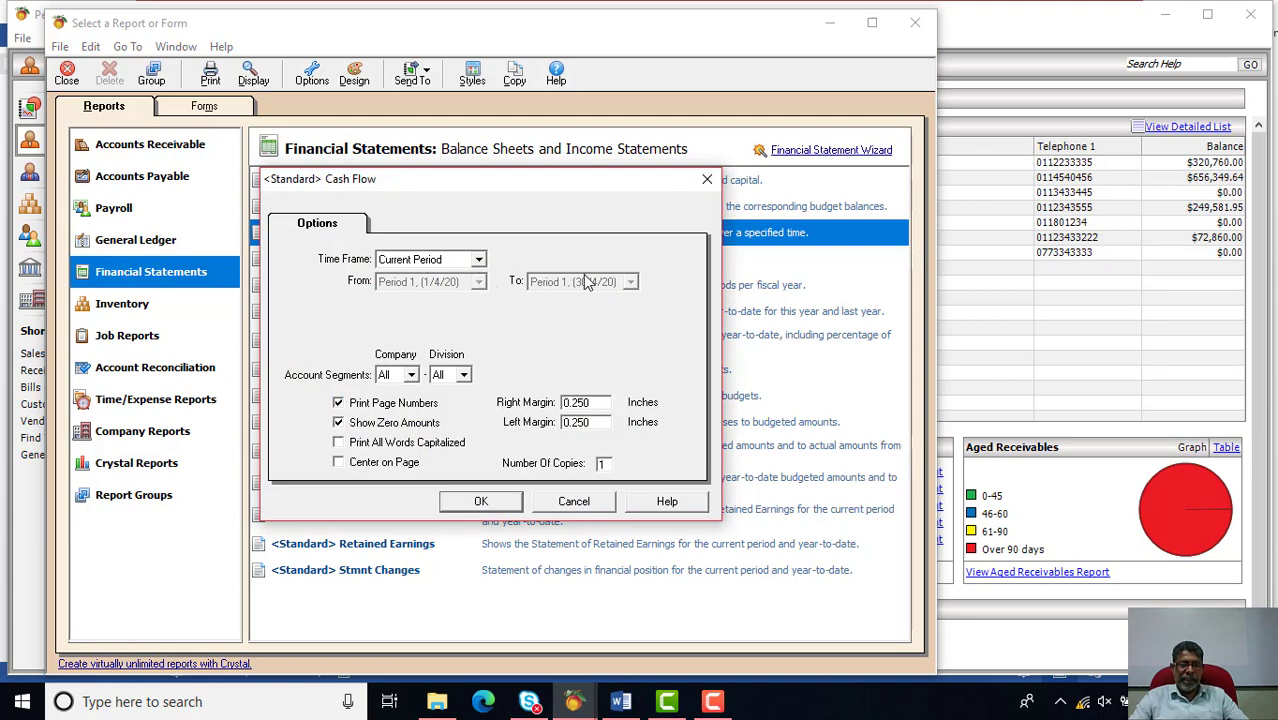
Set the Cash Flow time frame to a Range from Period 1 (1/4/20) to Period 12 (31/3/21)
left_click(479, 260)
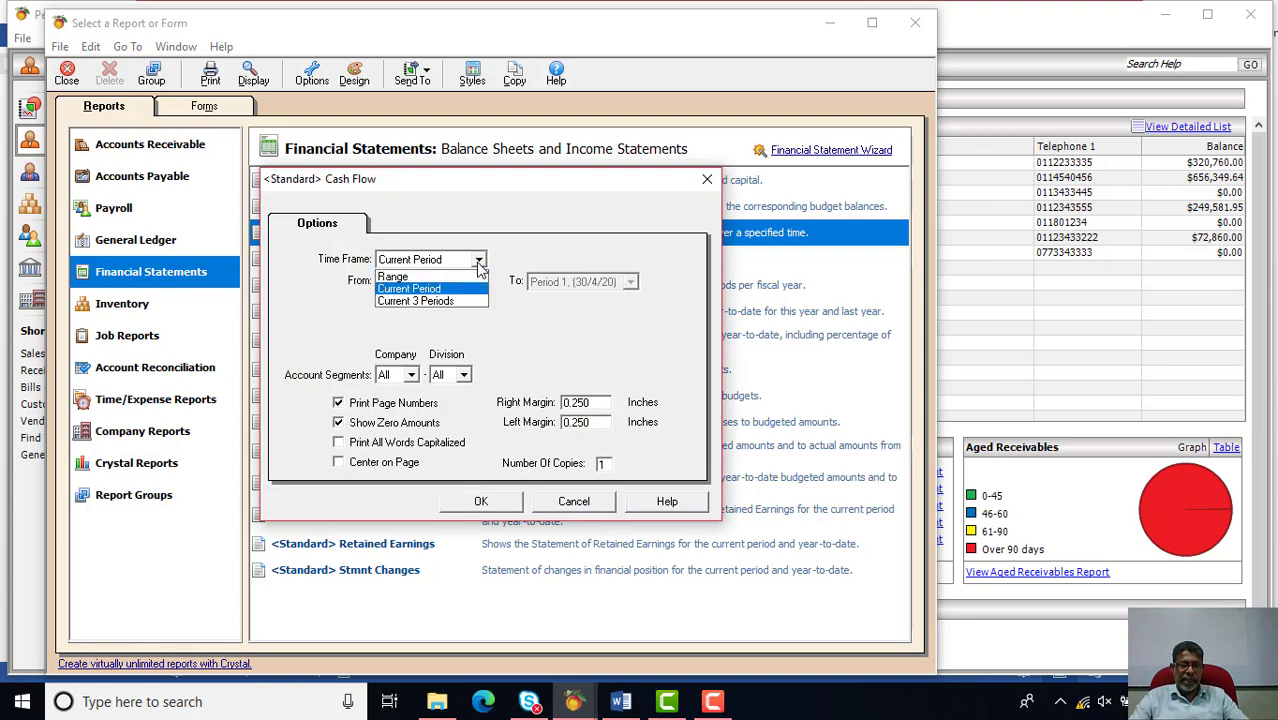
left_click(452, 277)
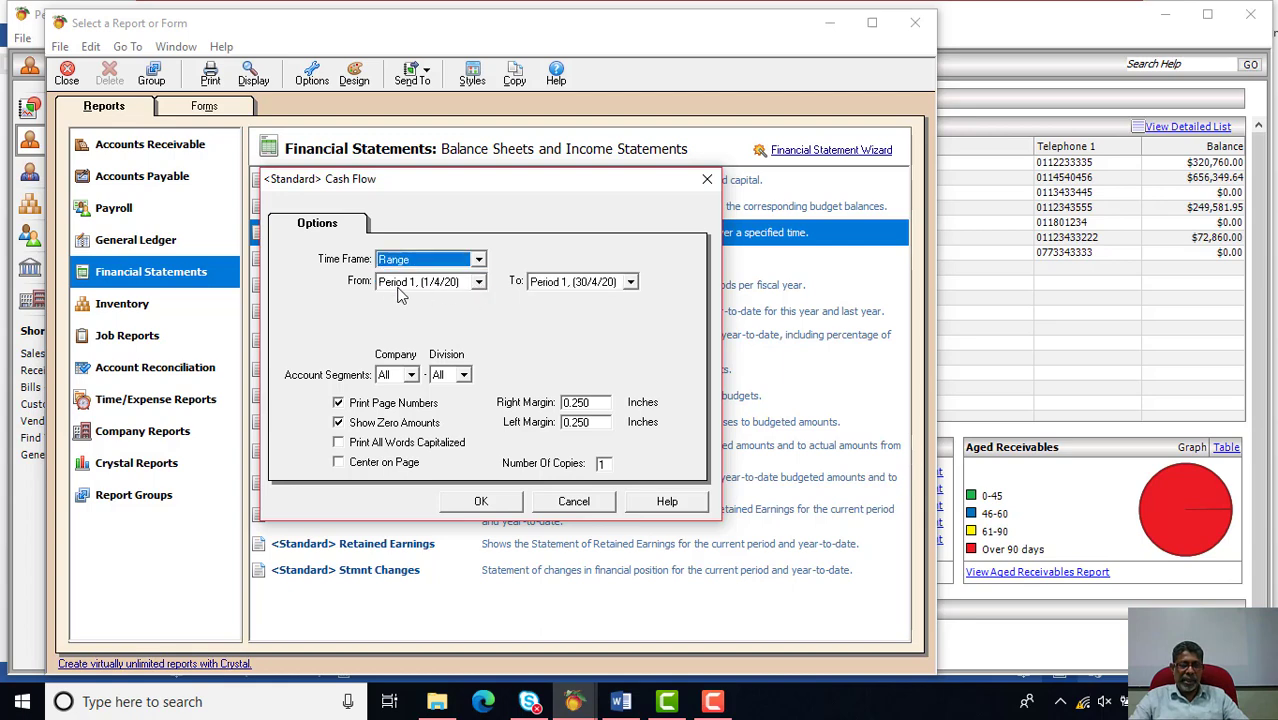
left_click(631, 282)
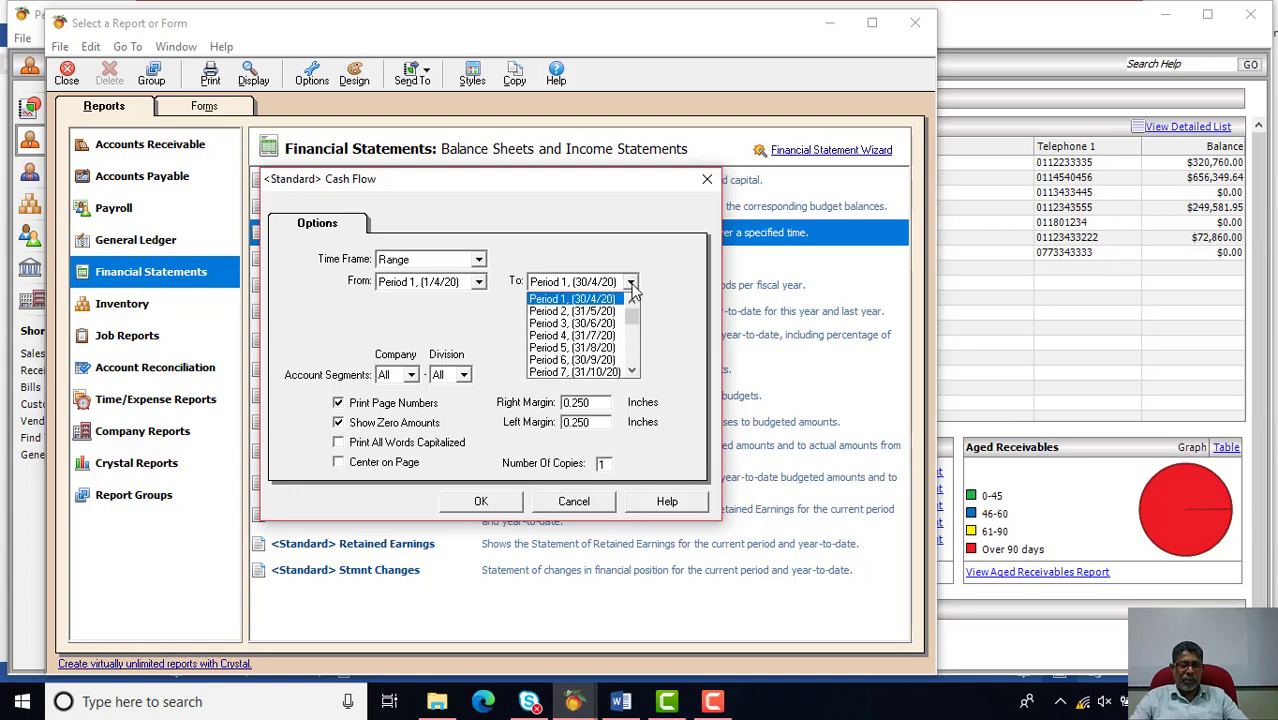
left_click(632, 371)
left_click(632, 371)
left_click(632, 371)
left_click(632, 371)
left_click(632, 371)
left_click(590, 373)
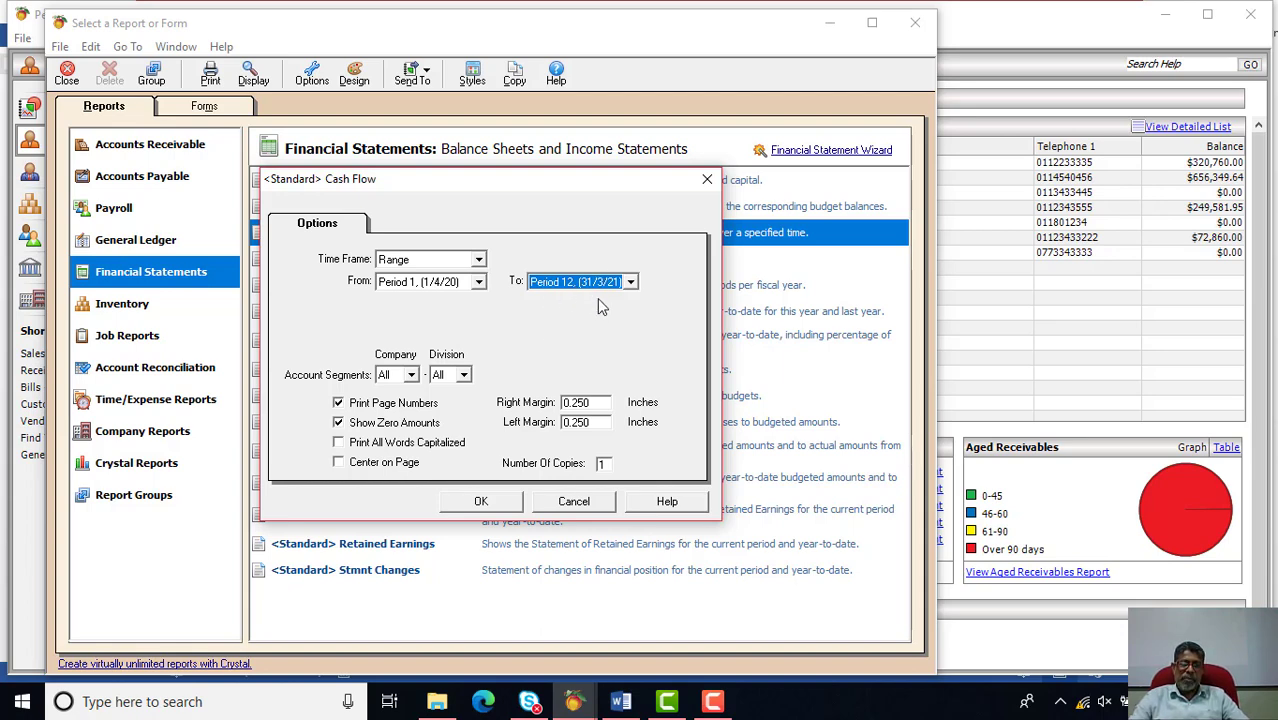
Turn off Show Zero Amounts, limit the Division account segment to CL, and display the Cash Flow report
left_click(338, 423)
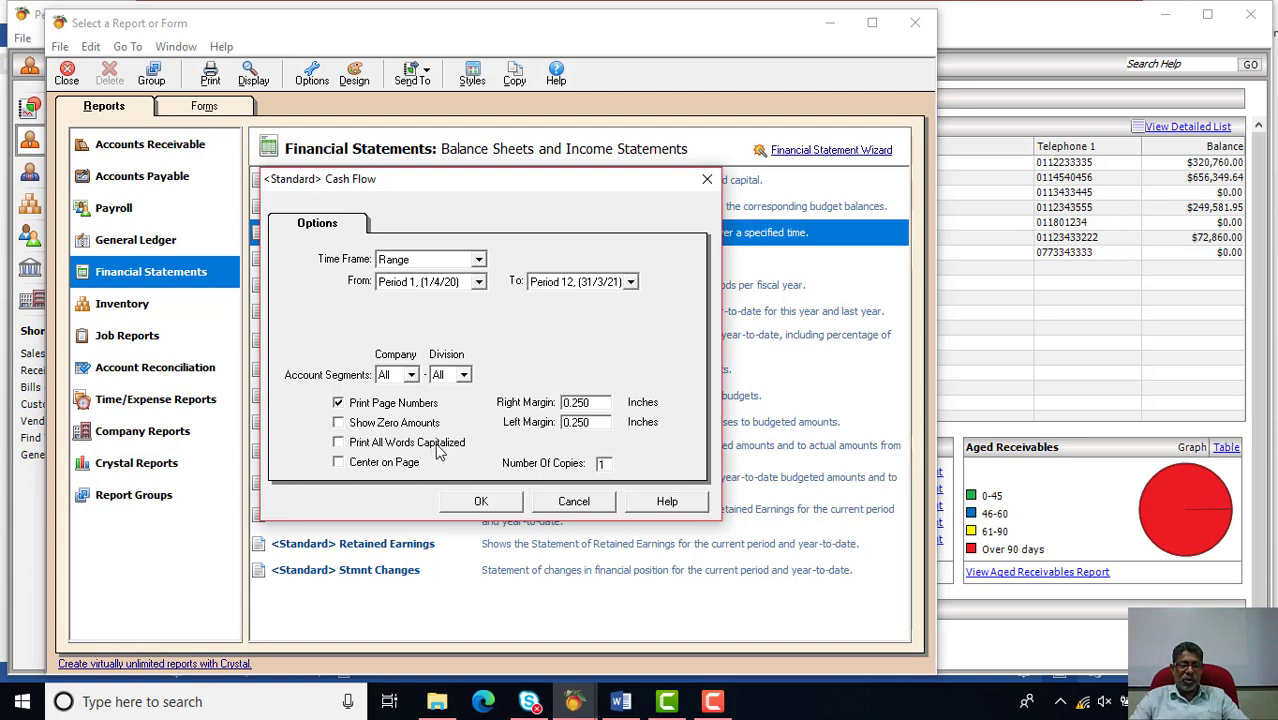
left_click(465, 375)
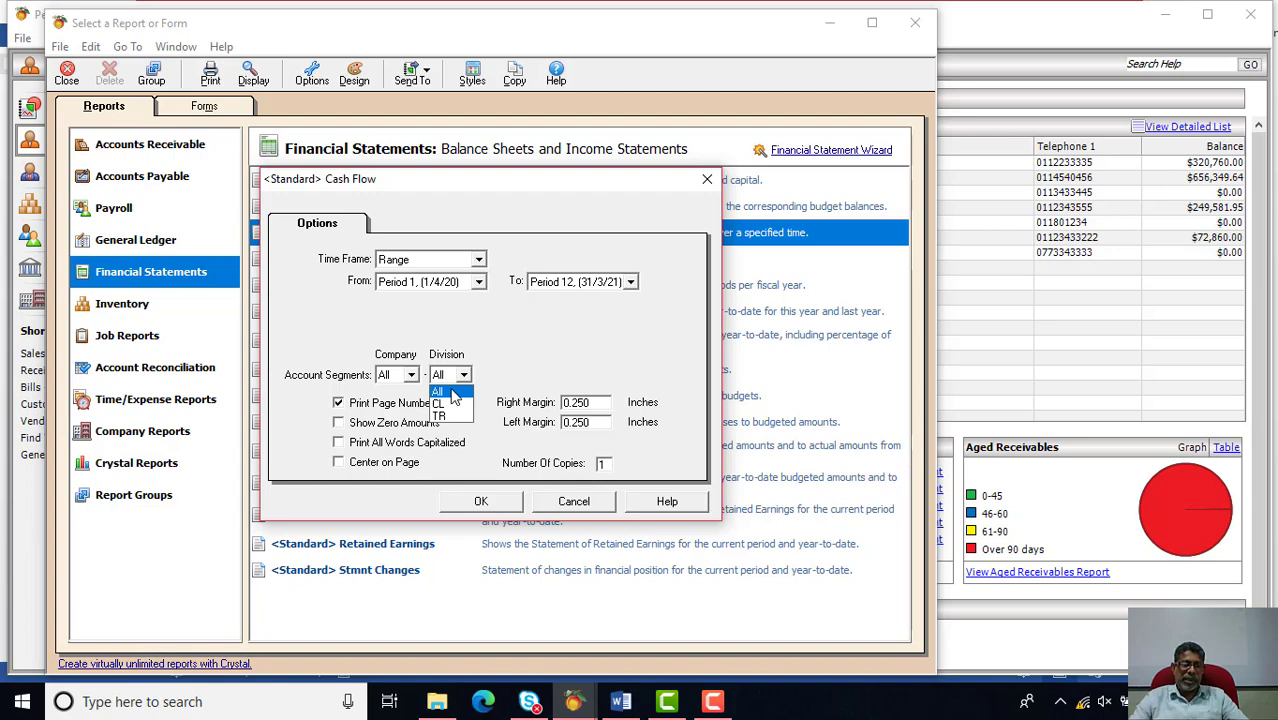
left_click(450, 404)
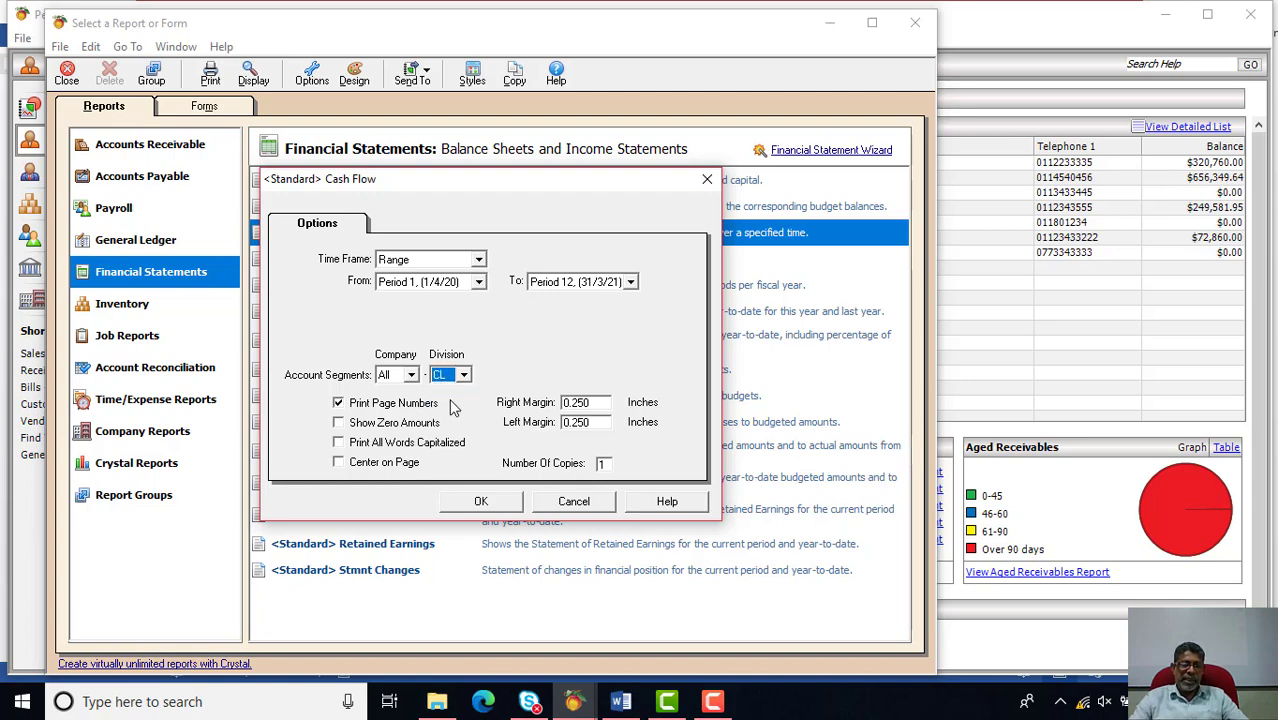
left_click(495, 501)
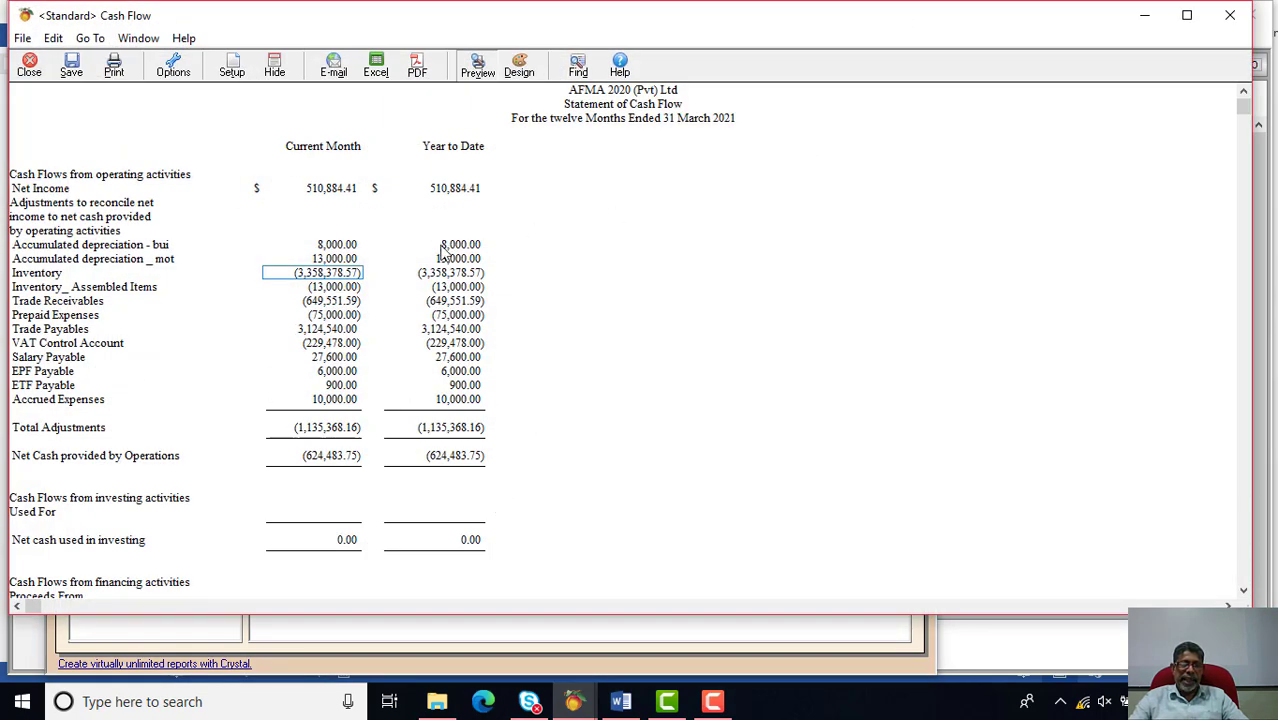
Examine the clothing division's Statement of Cash Flow through the operating, investing and financing sections down to the cash summary
scroll(528, 285, "down", 2)
scroll(528, 288, "up", 2)
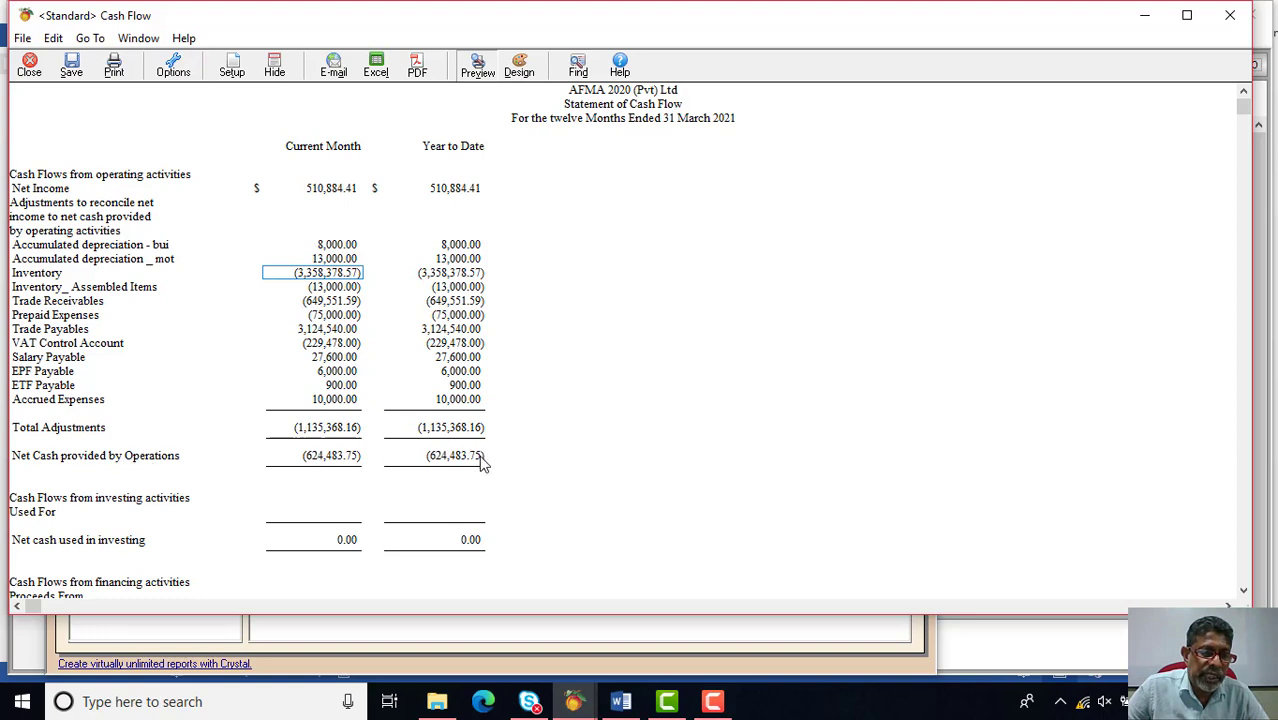
scroll(470, 338, "down", 1)
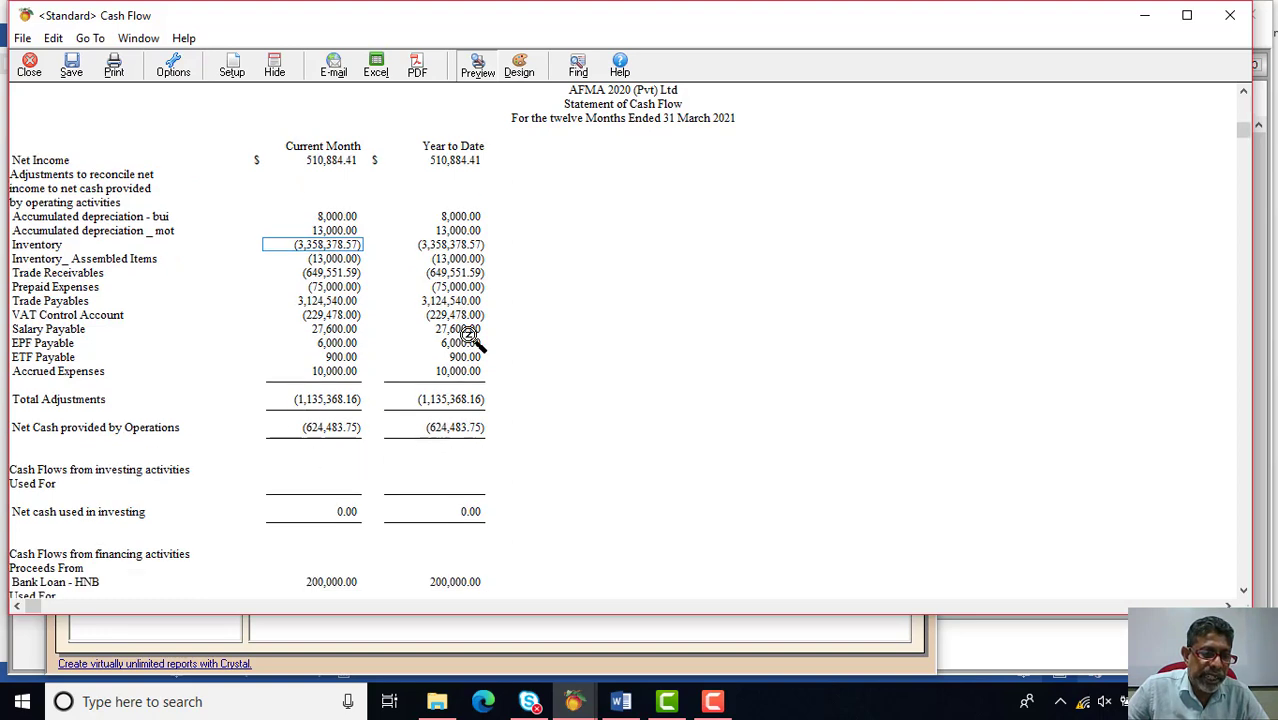
scroll(419, 416, "down", 2)
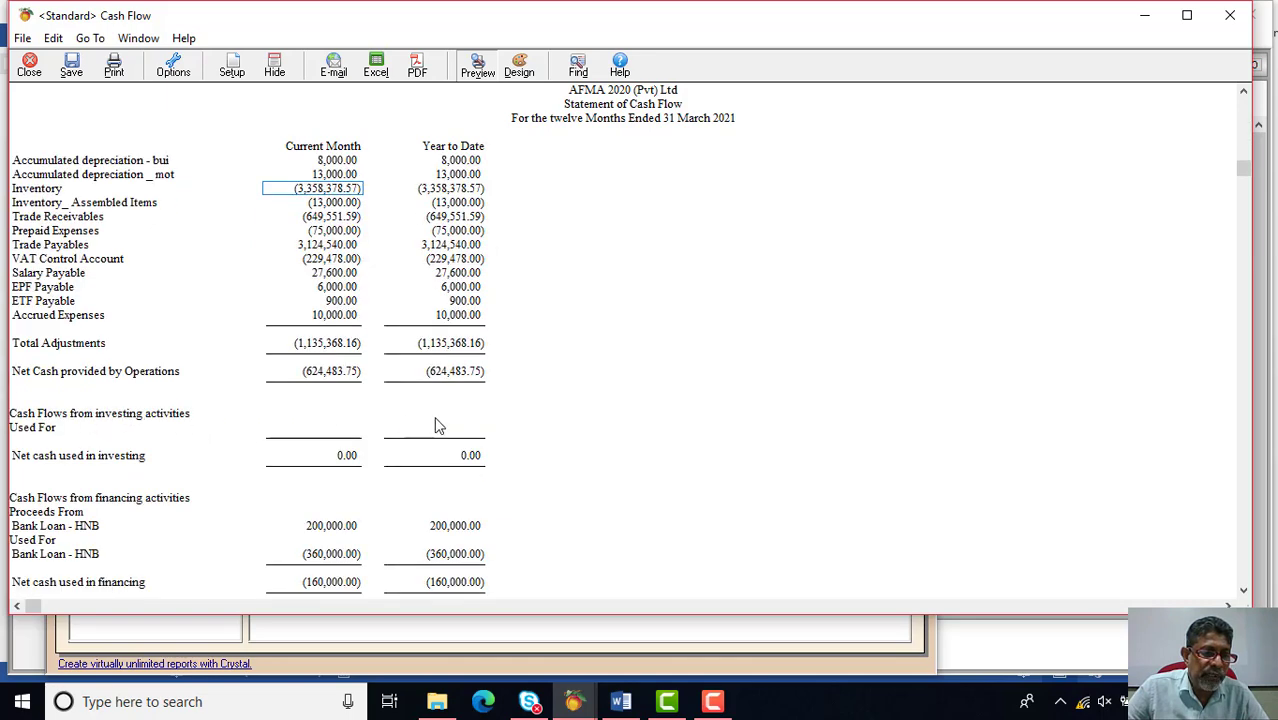
scroll(446, 402, "down", 1)
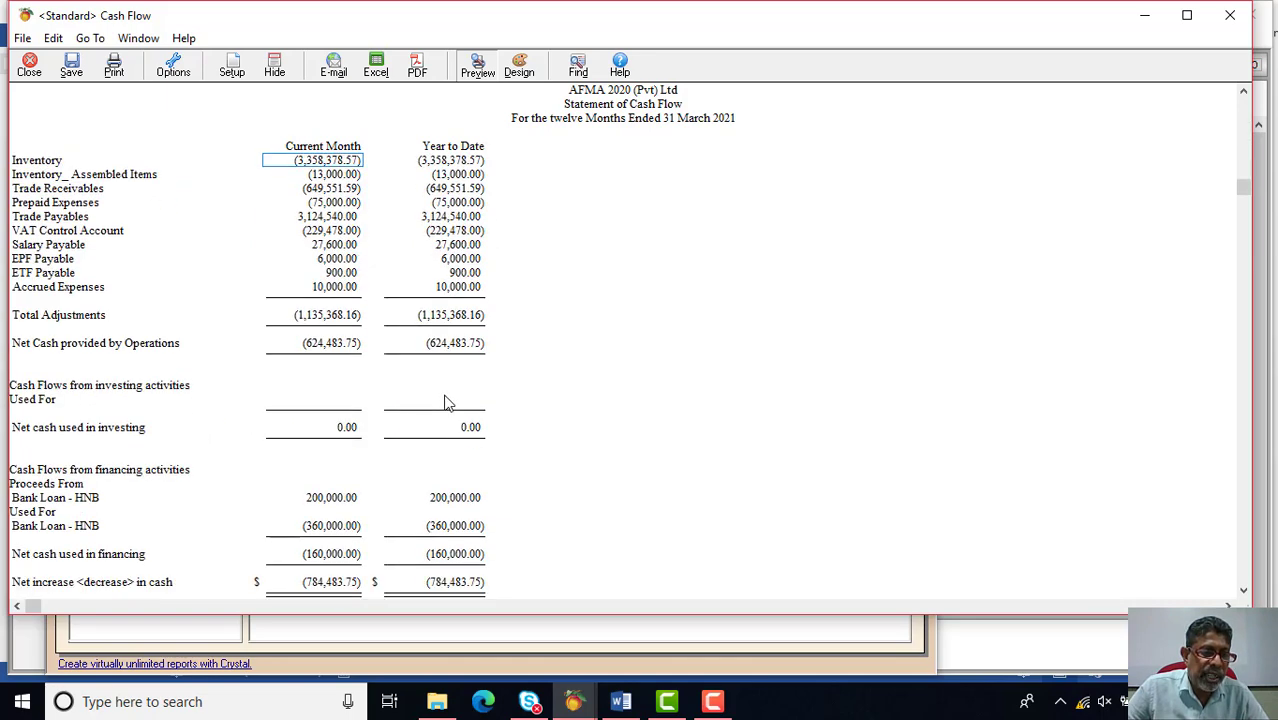
scroll(368, 450, "down", 2)
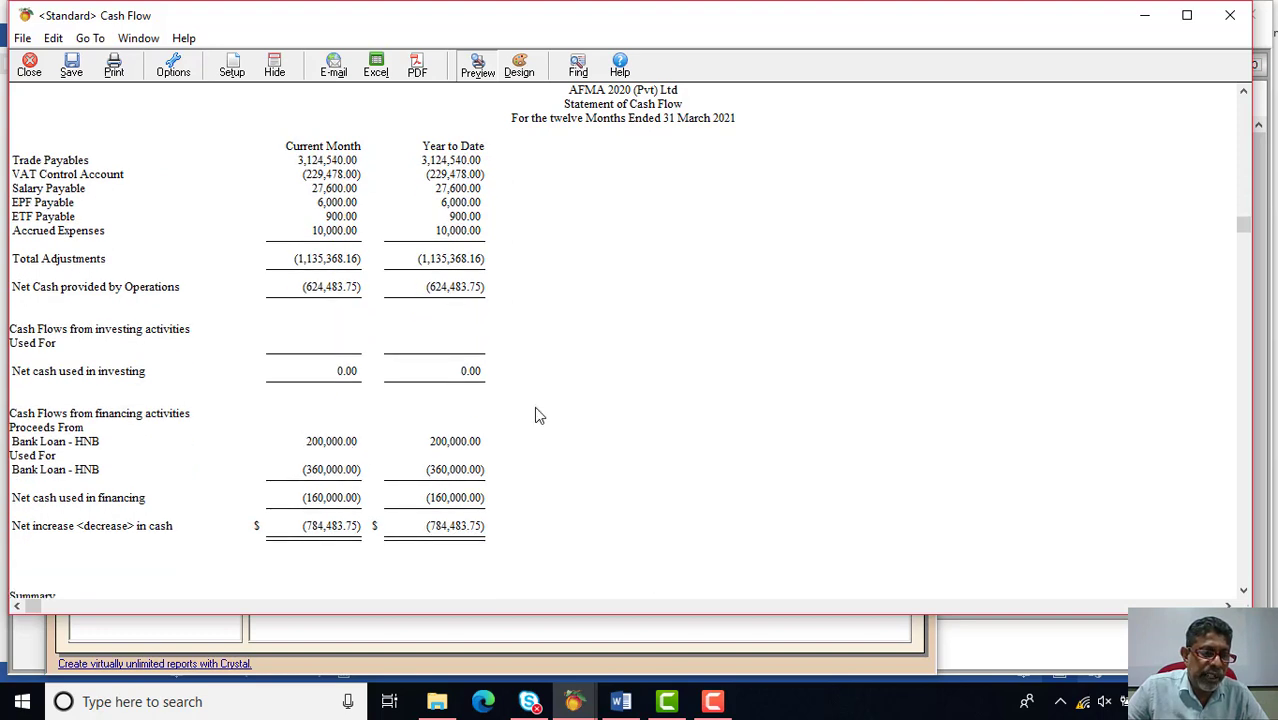
scroll(535, 407, "down", 1)
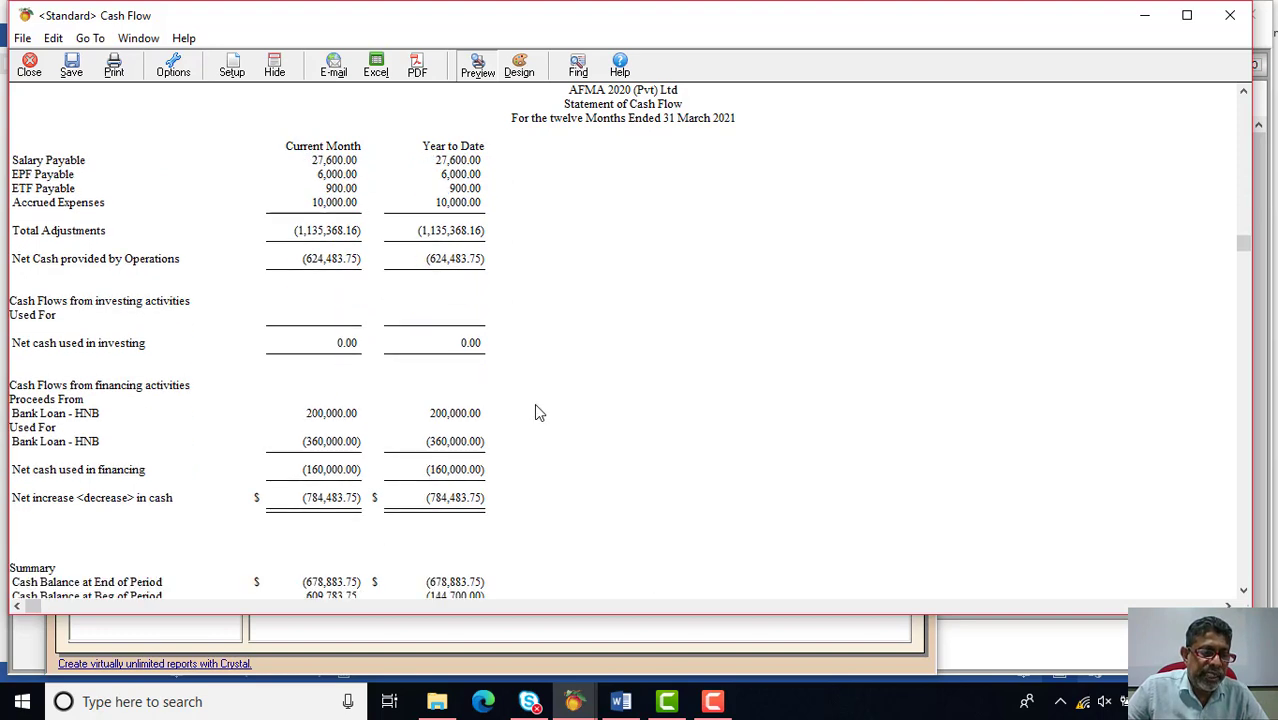
Review the clothing division's financing activities and closing cash summary in the Cash Flow report
scroll(535, 407, "down", 1)
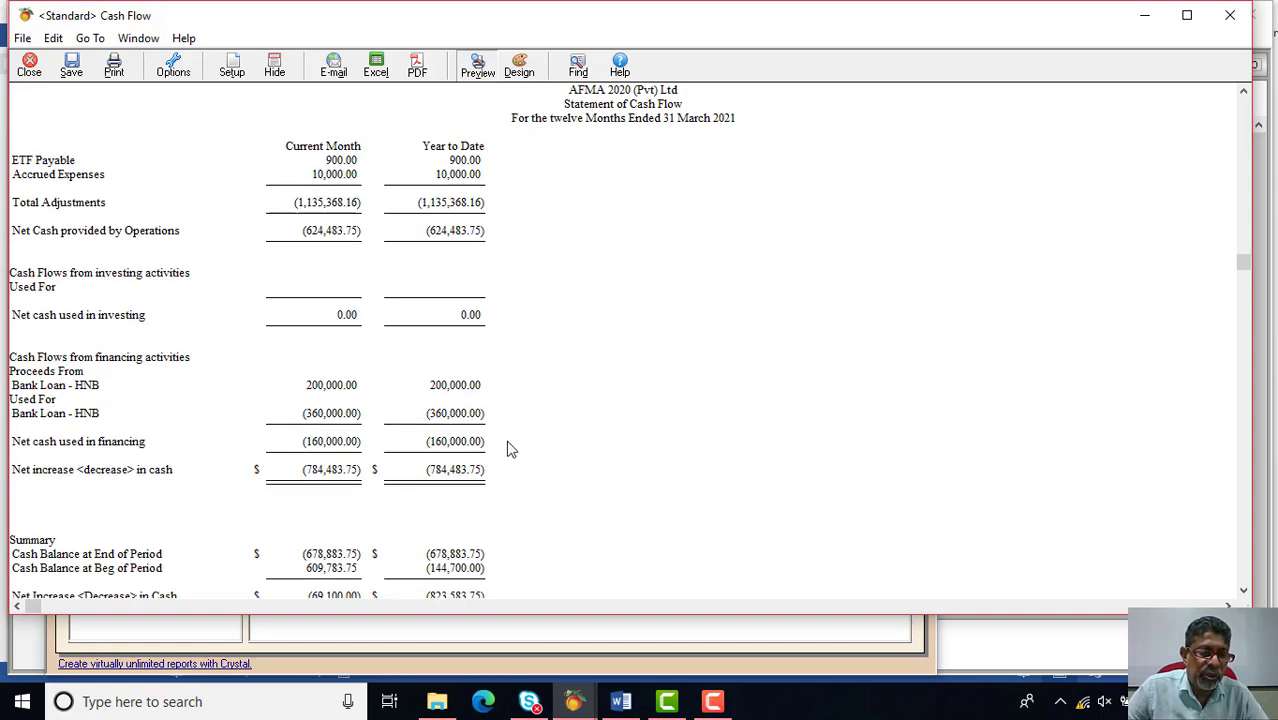
scroll(508, 449, "down", 3)
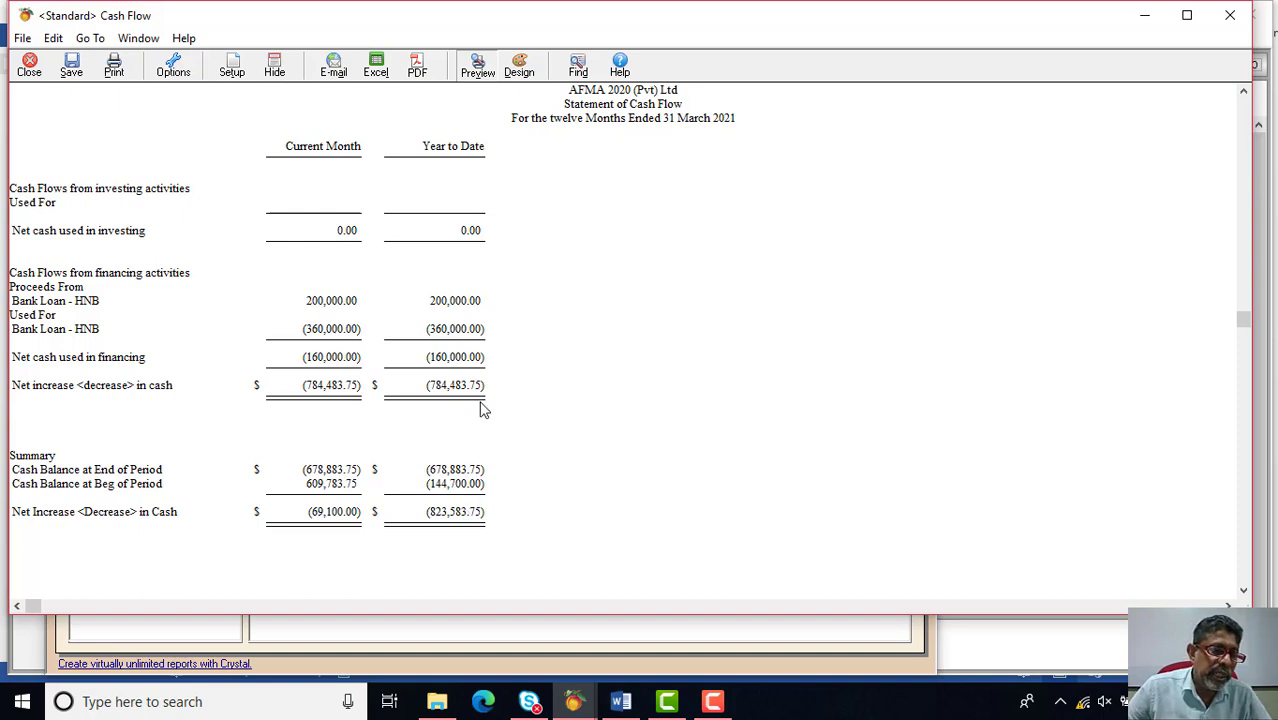
scroll(483, 408, "down", 2)
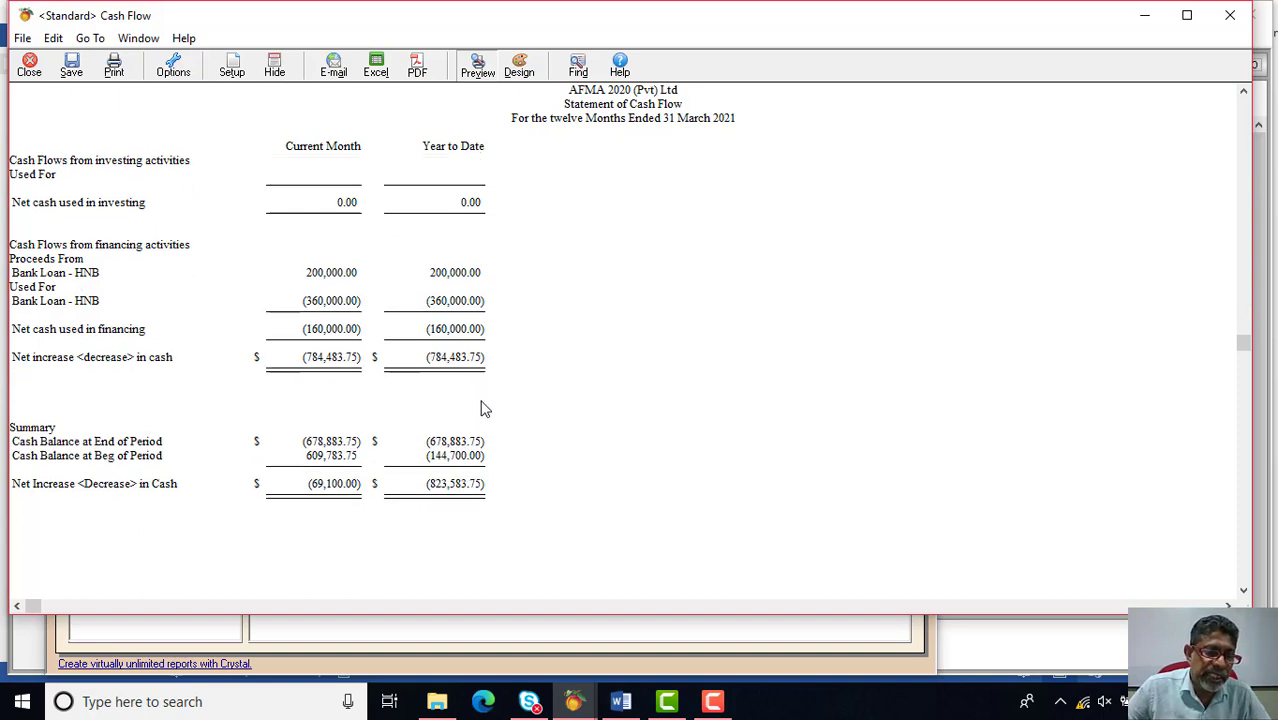
scroll(483, 408, "up", 12)
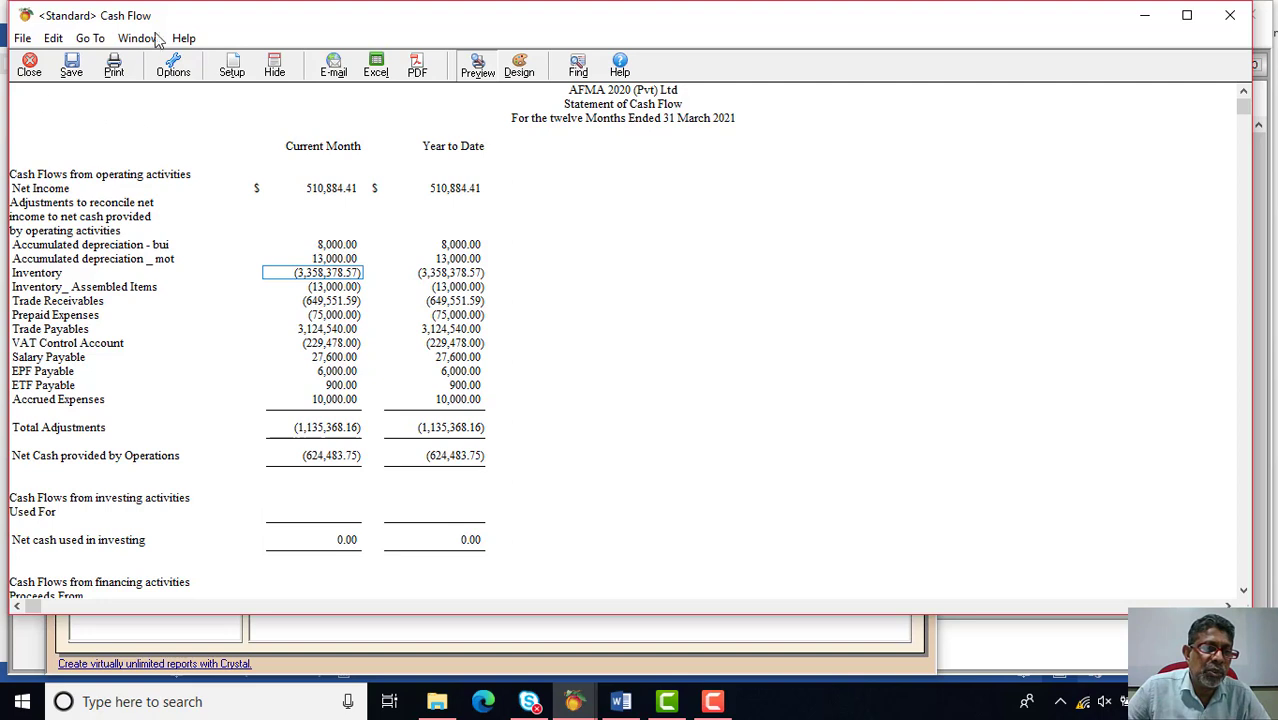
Change the Cash Flow report's Division account segment to TR and redisplay the report
left_click(172, 67)
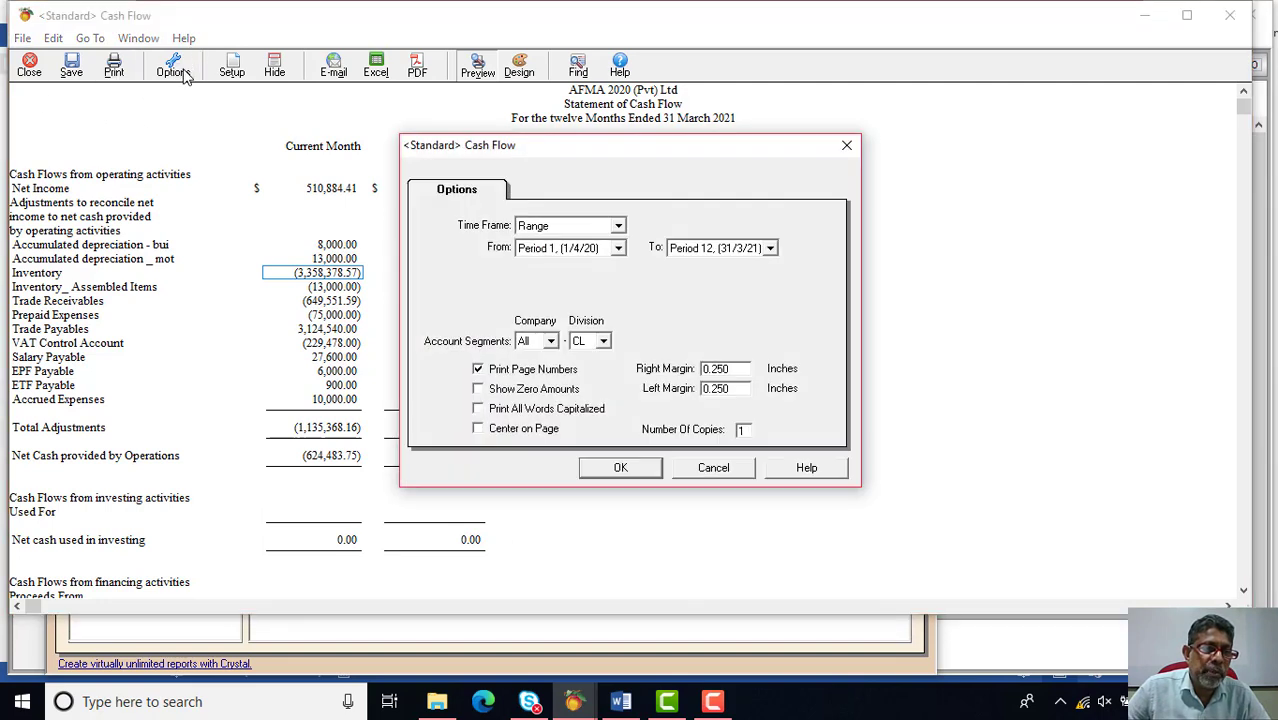
left_click(603, 342)
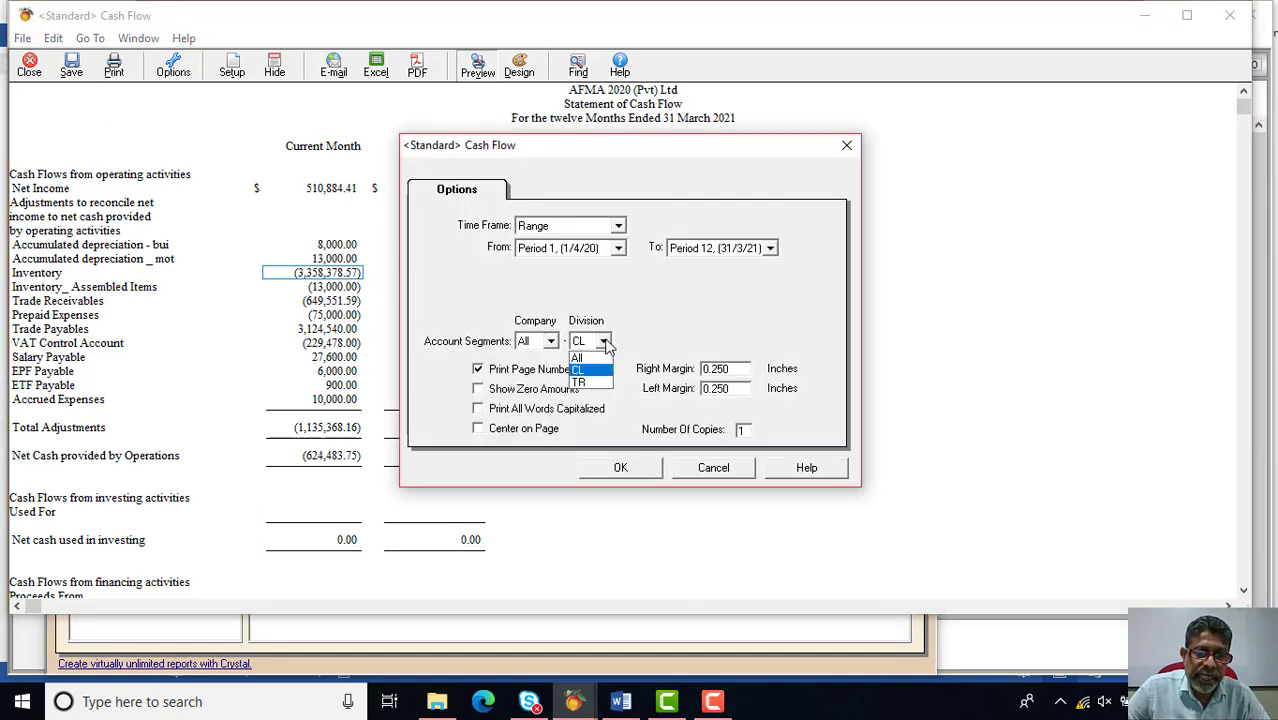
left_click(585, 382)
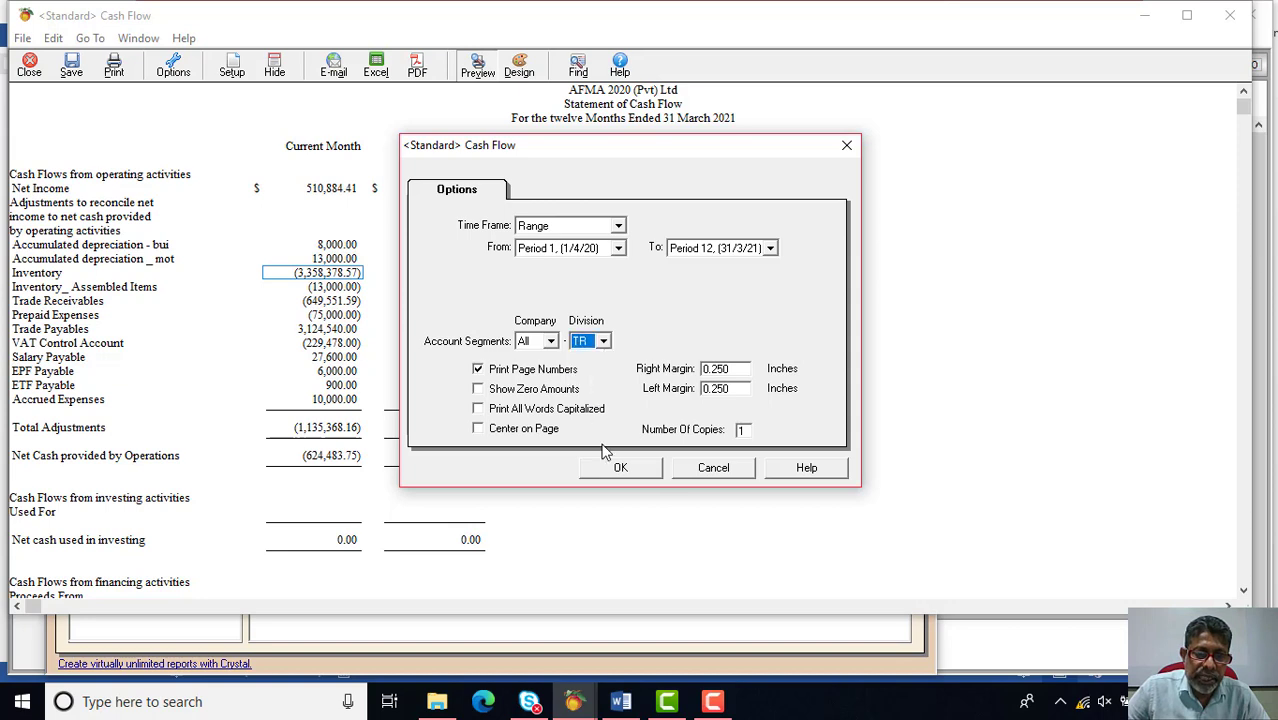
left_click(617, 468)
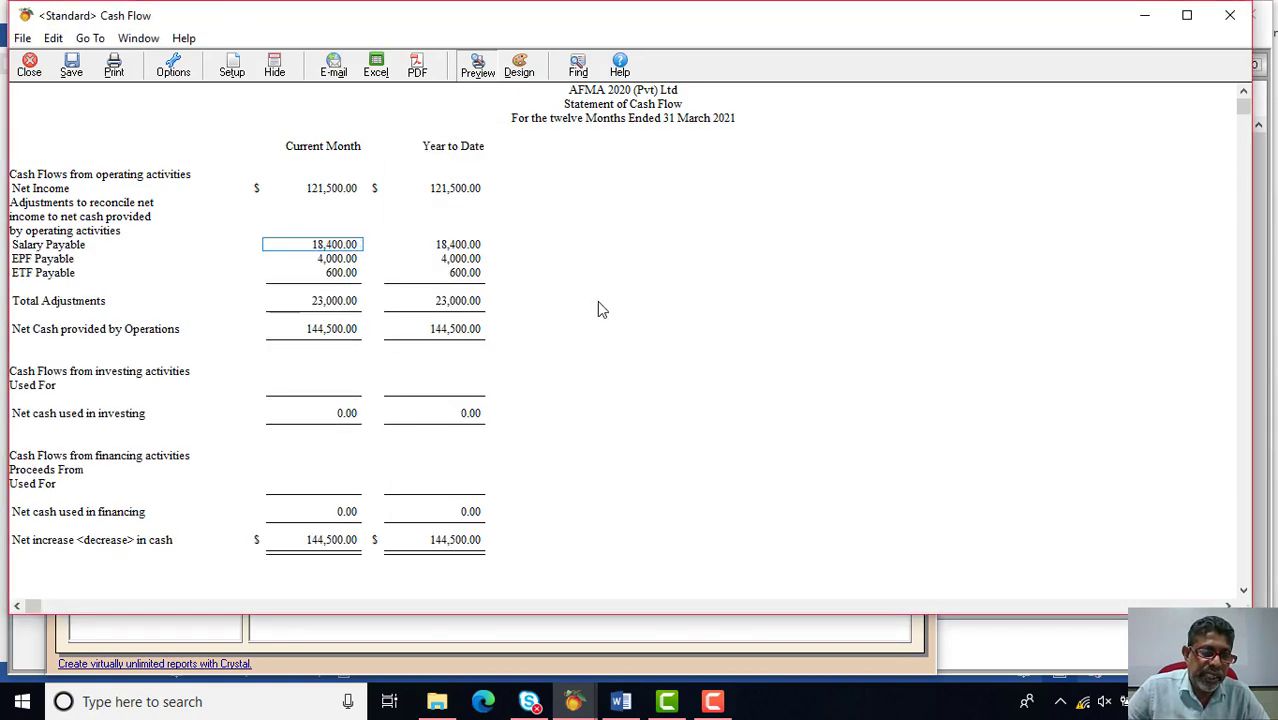
Examine the training division's Statement of Cash Flow down to its summary, and check the report's option settings without altering them
scroll(597, 303, "down", 4)
scroll(599, 304, "down", 1)
scroll(602, 310, "up", 5)
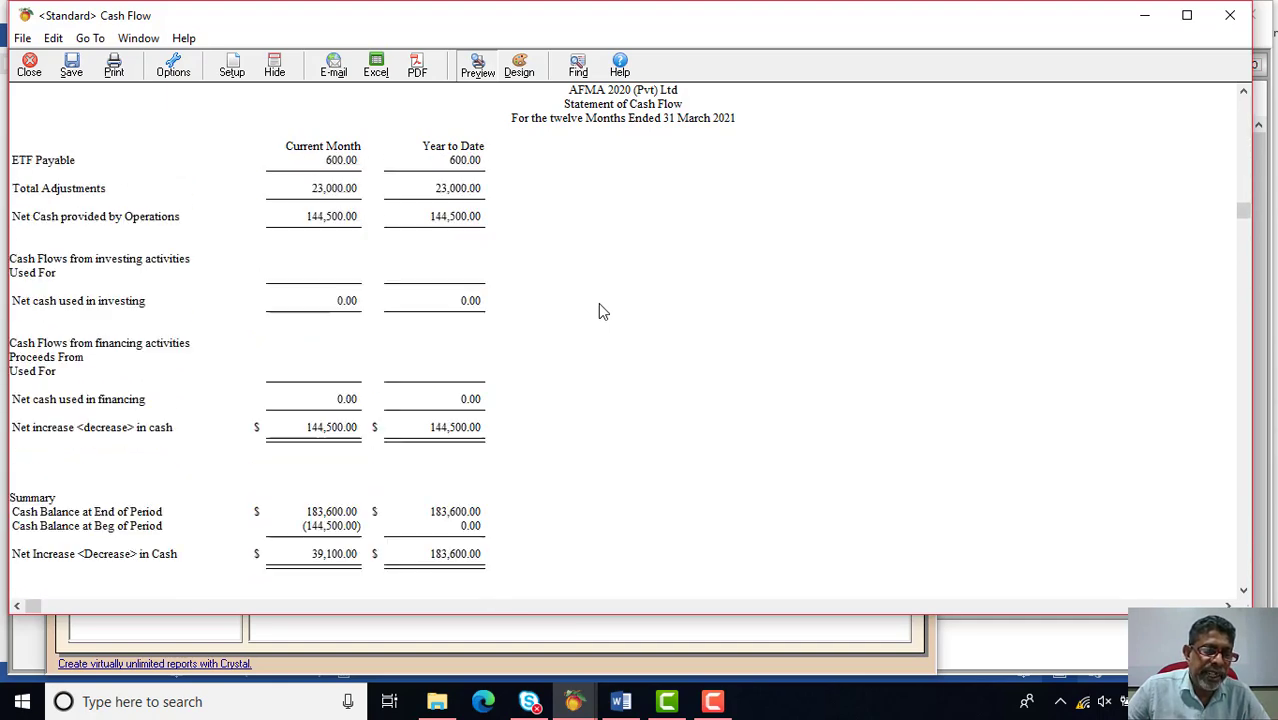
scroll(602, 311, "down", 2)
scroll(602, 311, "up", 2)
scroll(600, 310, "down", 3)
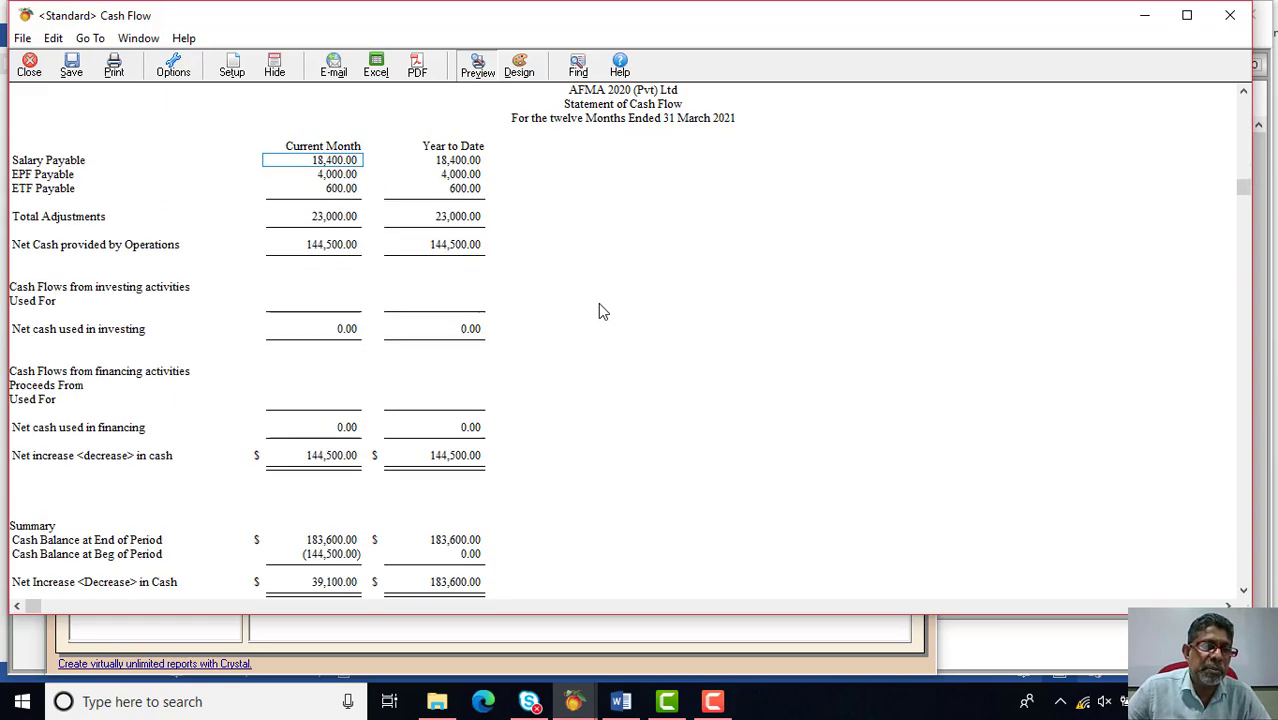
scroll(600, 310, "up", 3)
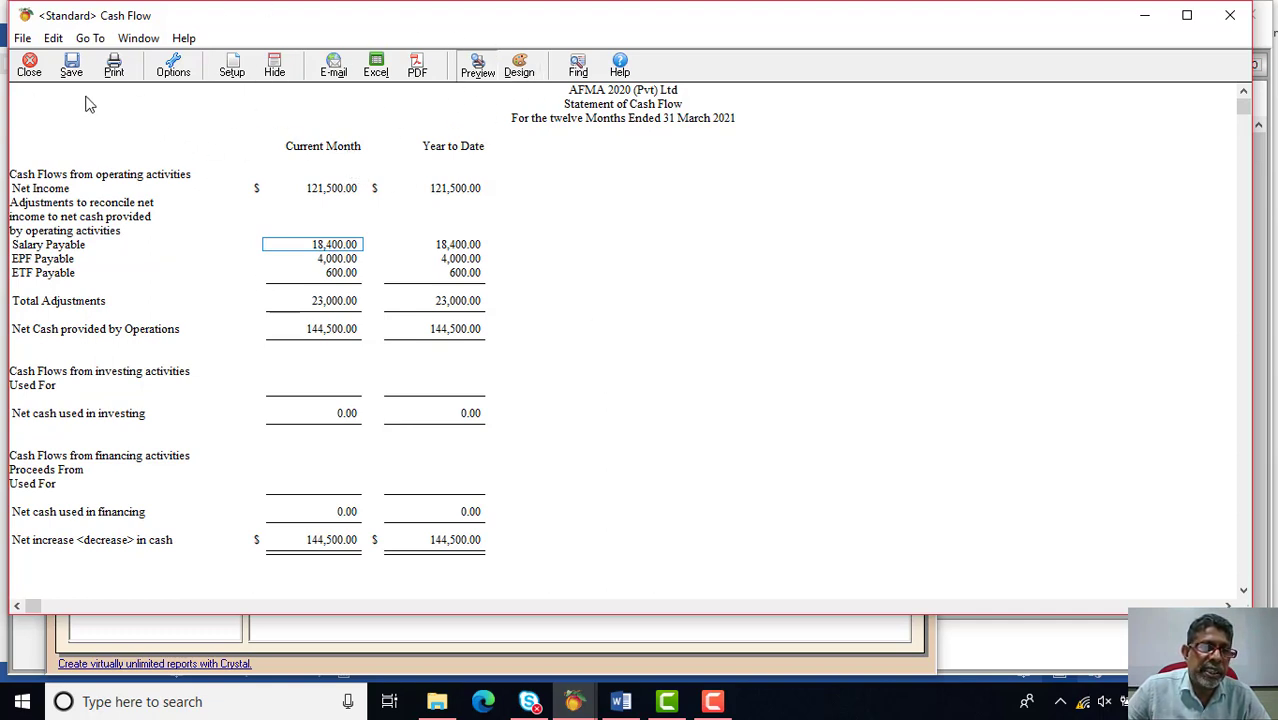
left_click(173, 65)
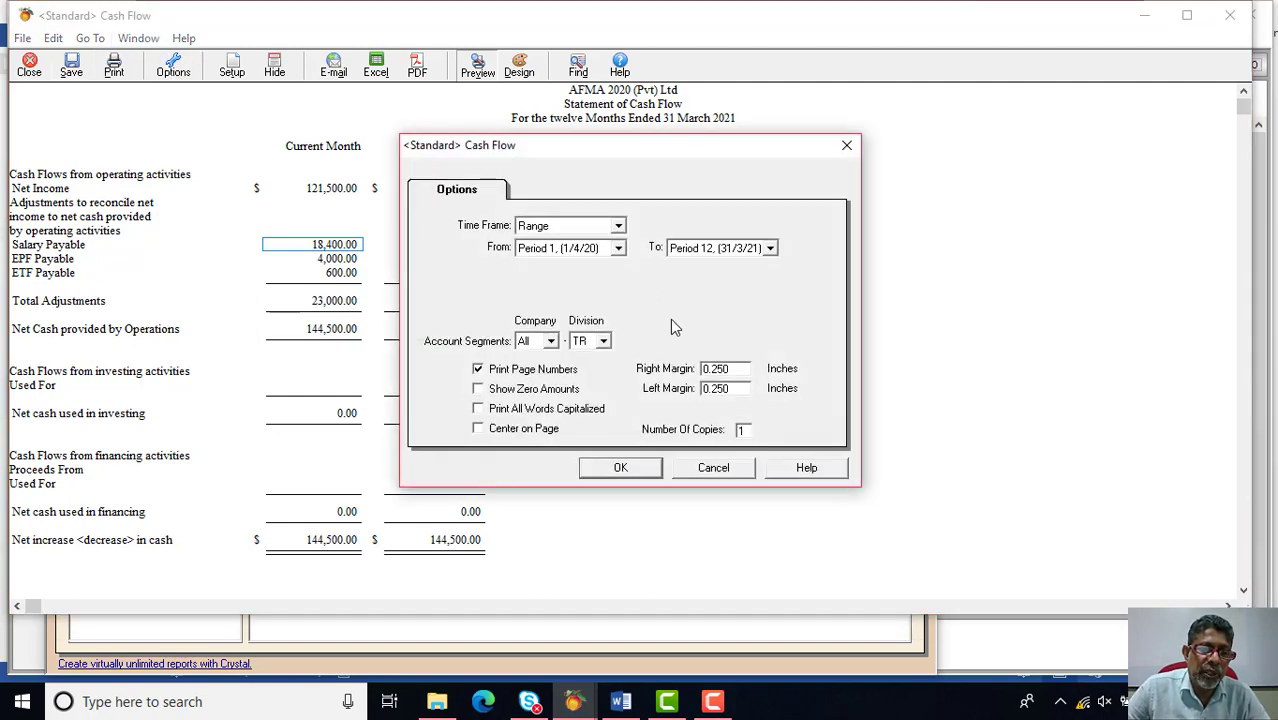
left_click(632, 468)
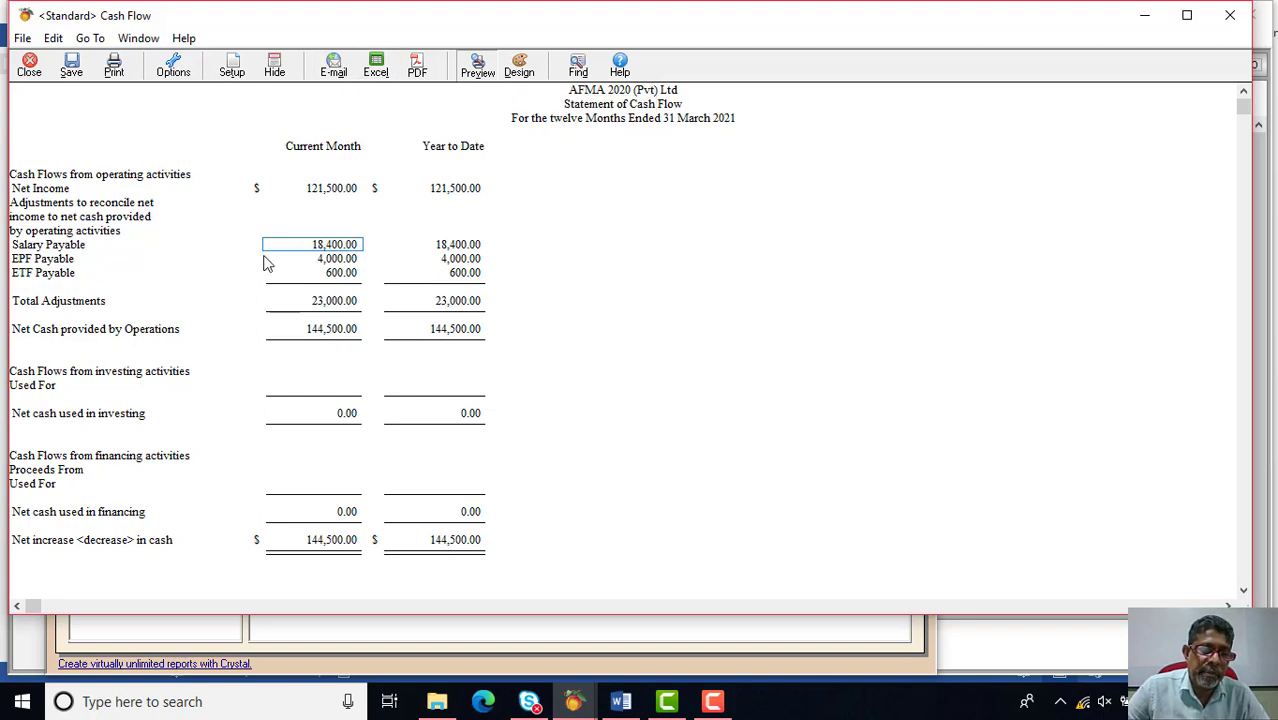
Copy the report name CFS - TR from the Activity 14.1 table in the Word document and return to the Peachtree Cash Flow report
left_click(621, 703)
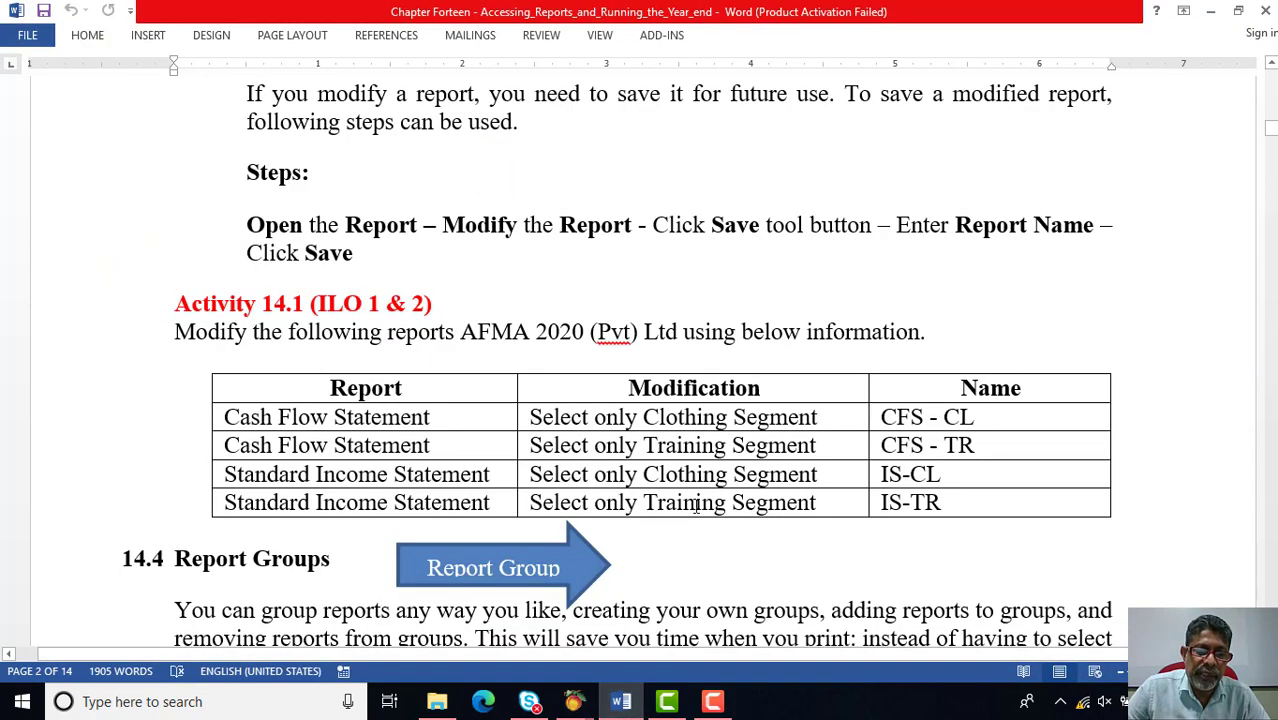
left_click_drag(881, 418, 993, 446)
left_click(977, 419)
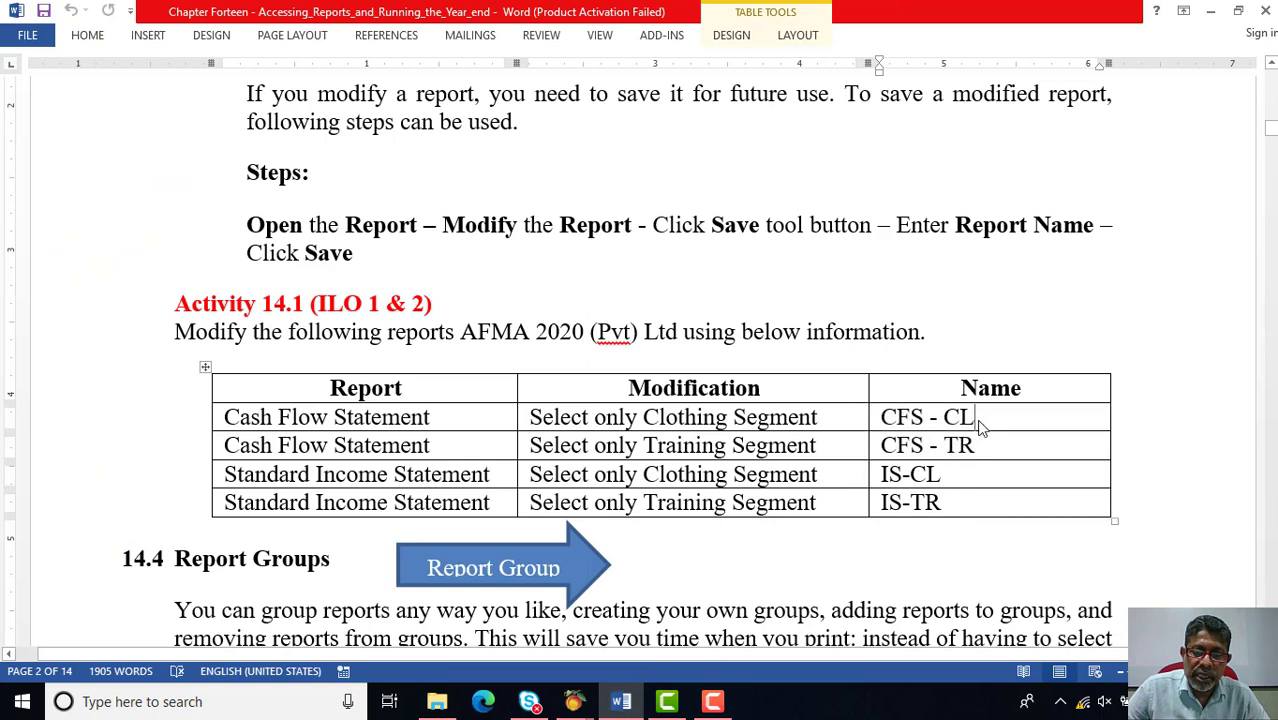
left_click_drag(883, 445, 977, 447)
key("ctrl+c")
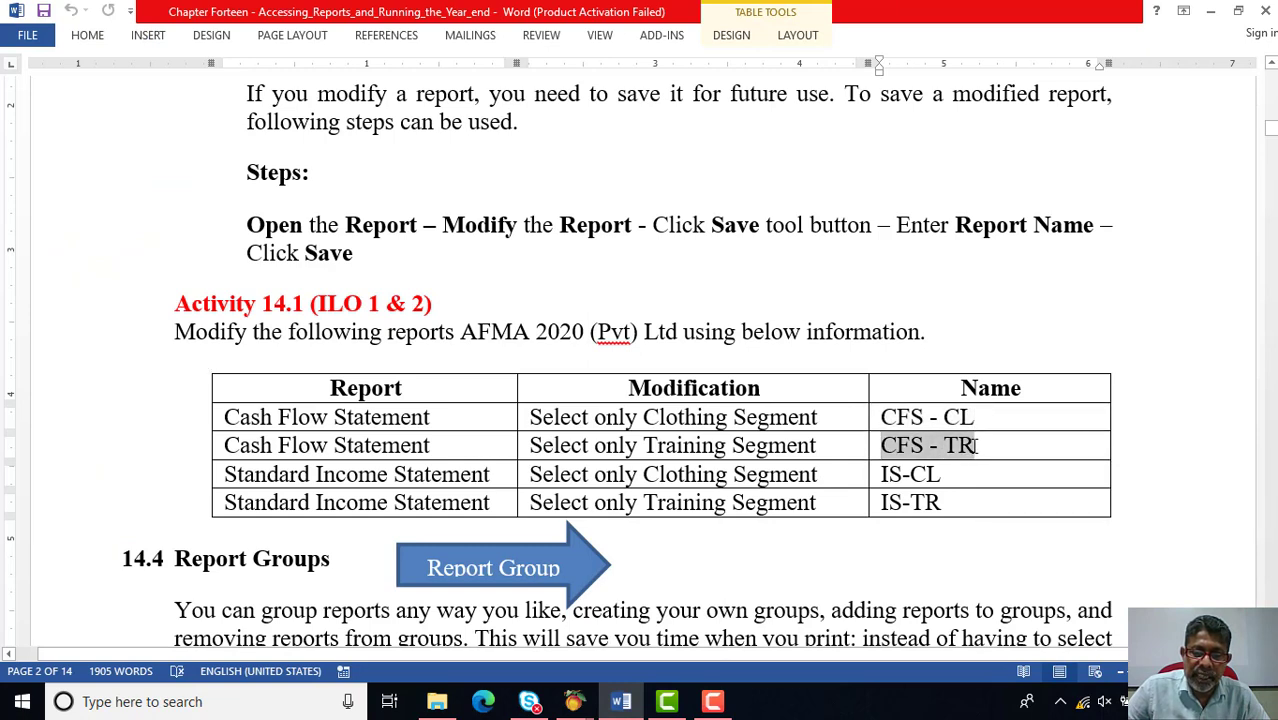
right_click(975, 445)
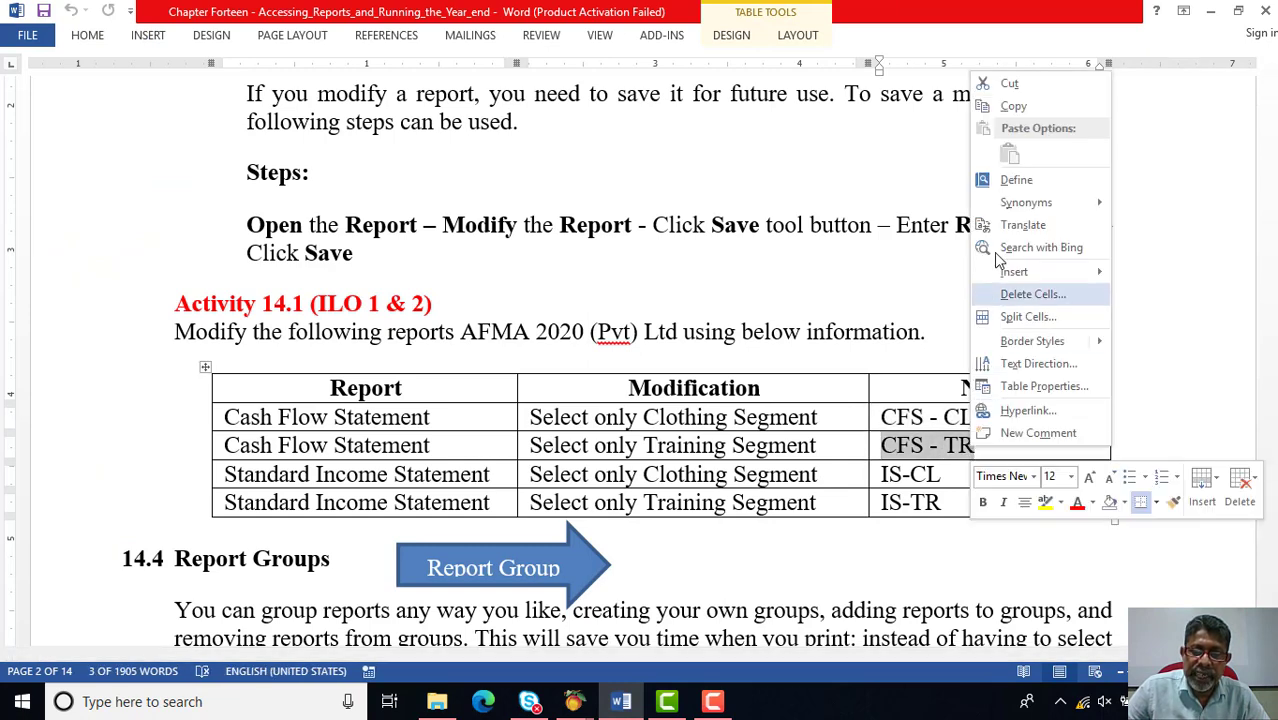
left_click(1012, 106)
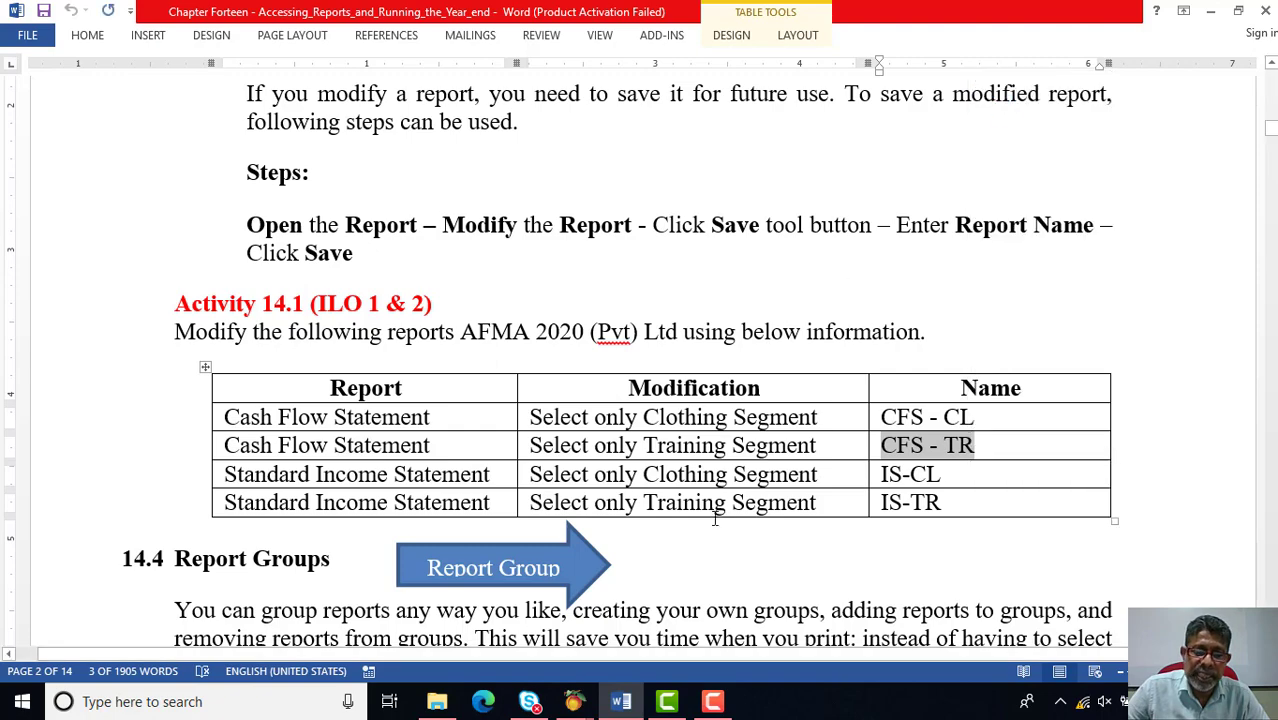
left_click(630, 688)
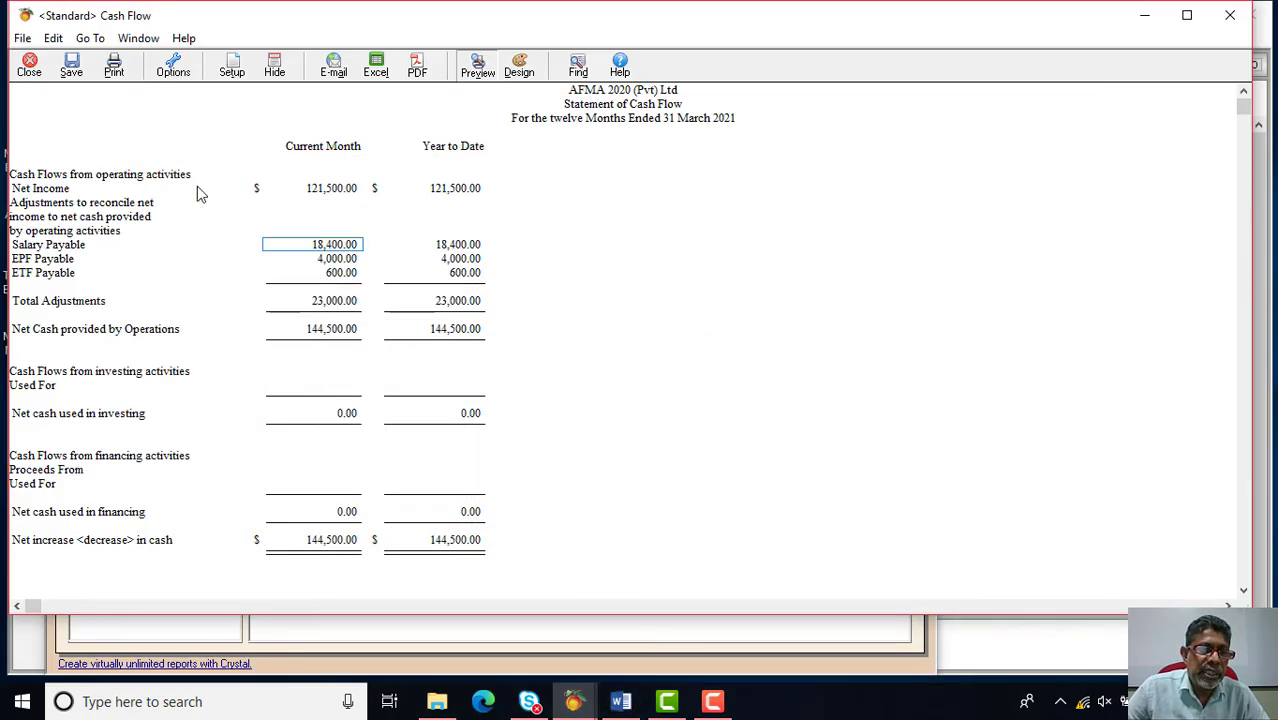
Save the training segment's Cash Flow report under the copied name CFS - TR
left_click(71, 68)
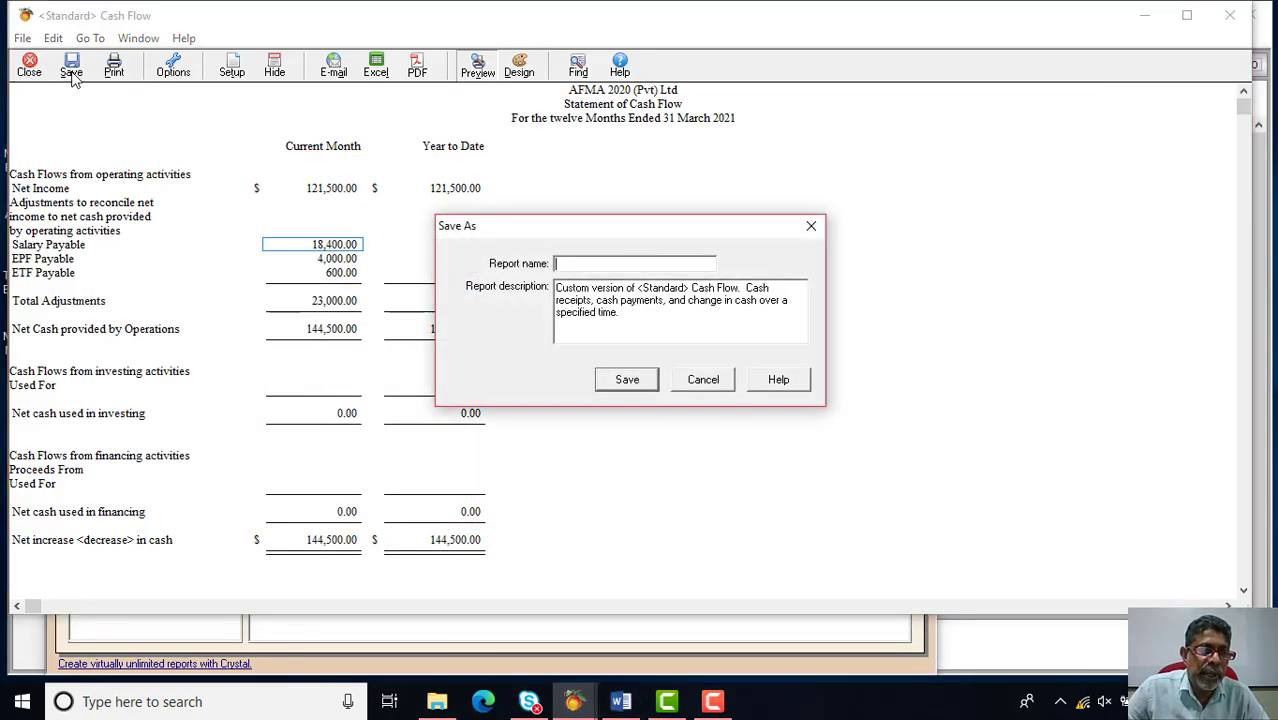
right_click(573, 264)
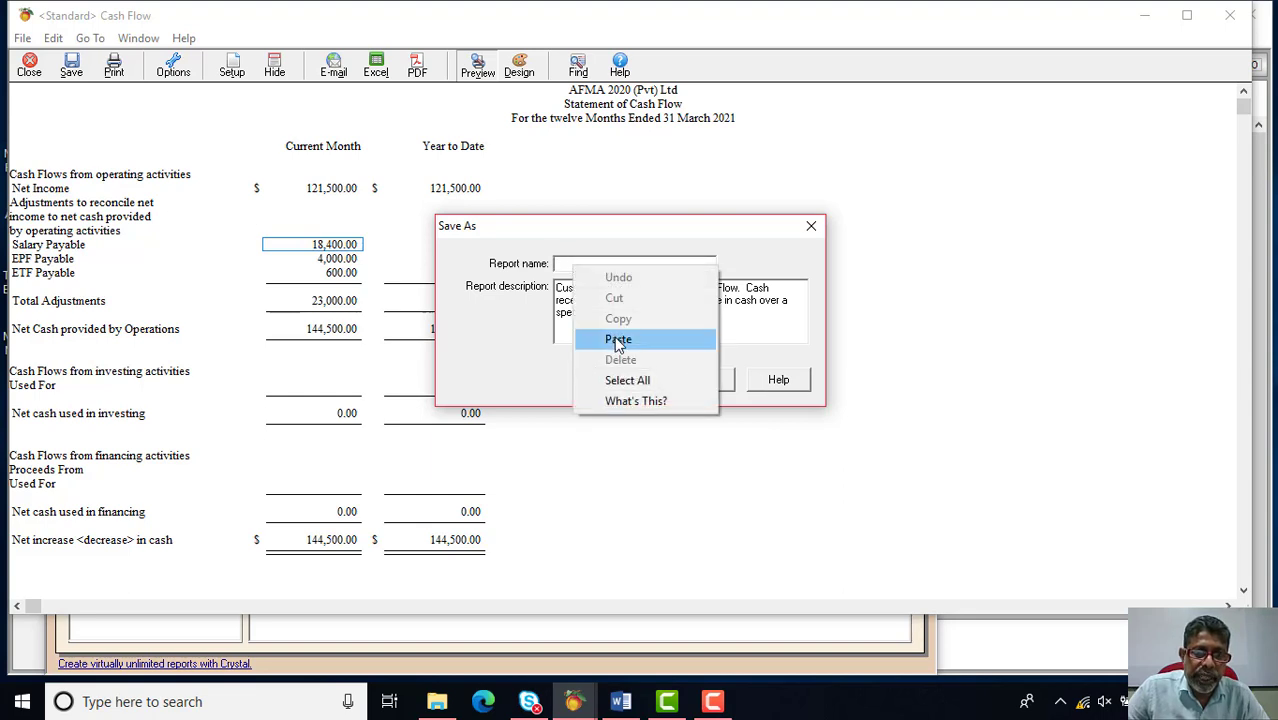
left_click(605, 334)
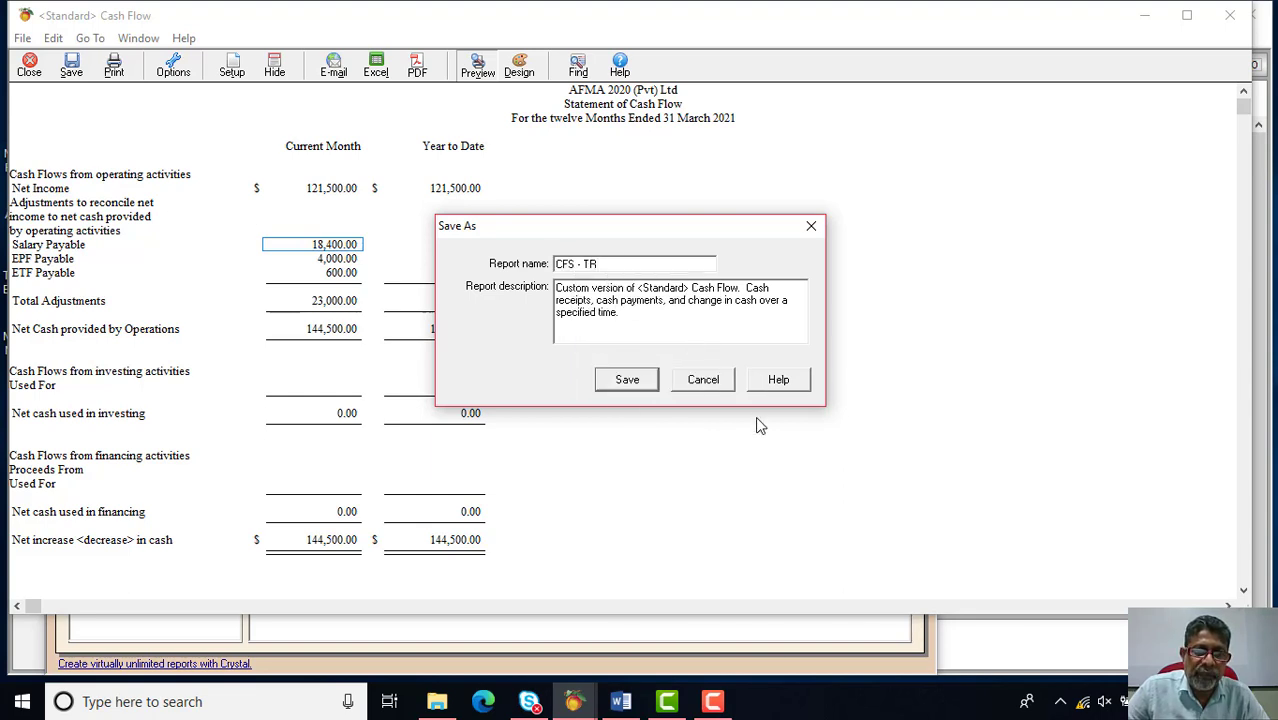
left_click(627, 380)
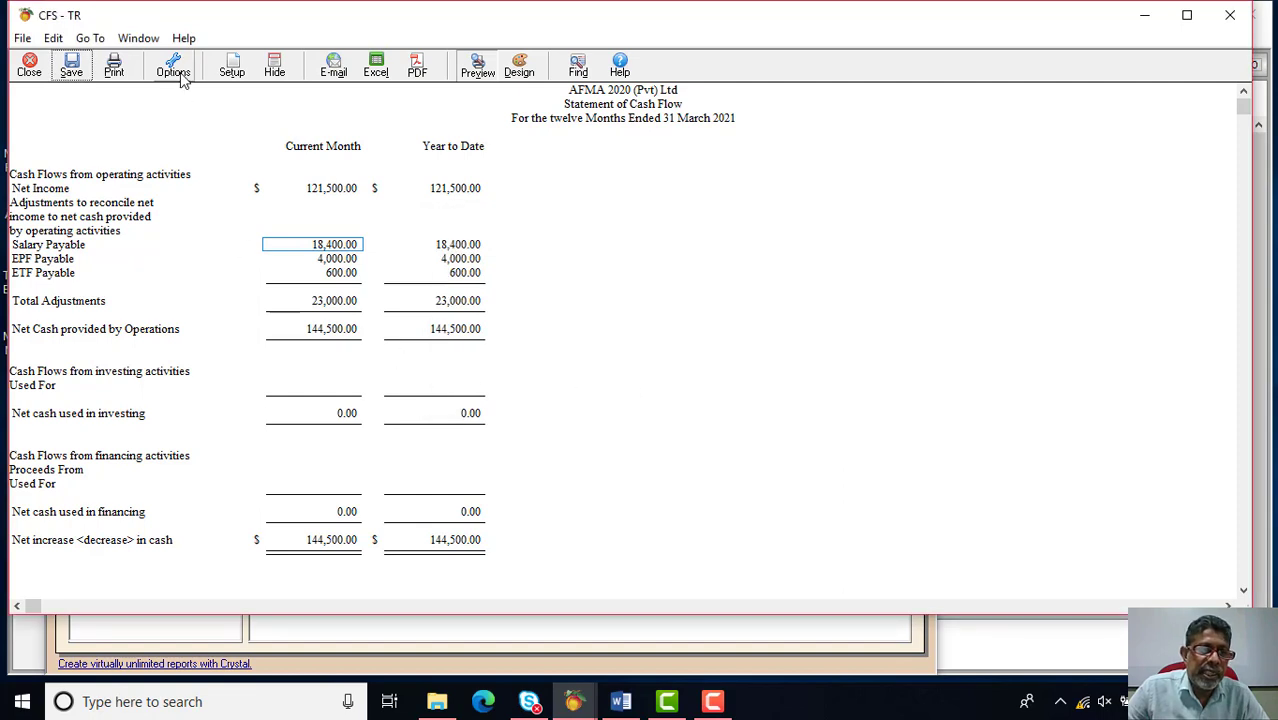
Set the Division account segment of the open CFS - TR report to CL and redisplay it
left_click(178, 74)
left_click(604, 342)
left_click(580, 370)
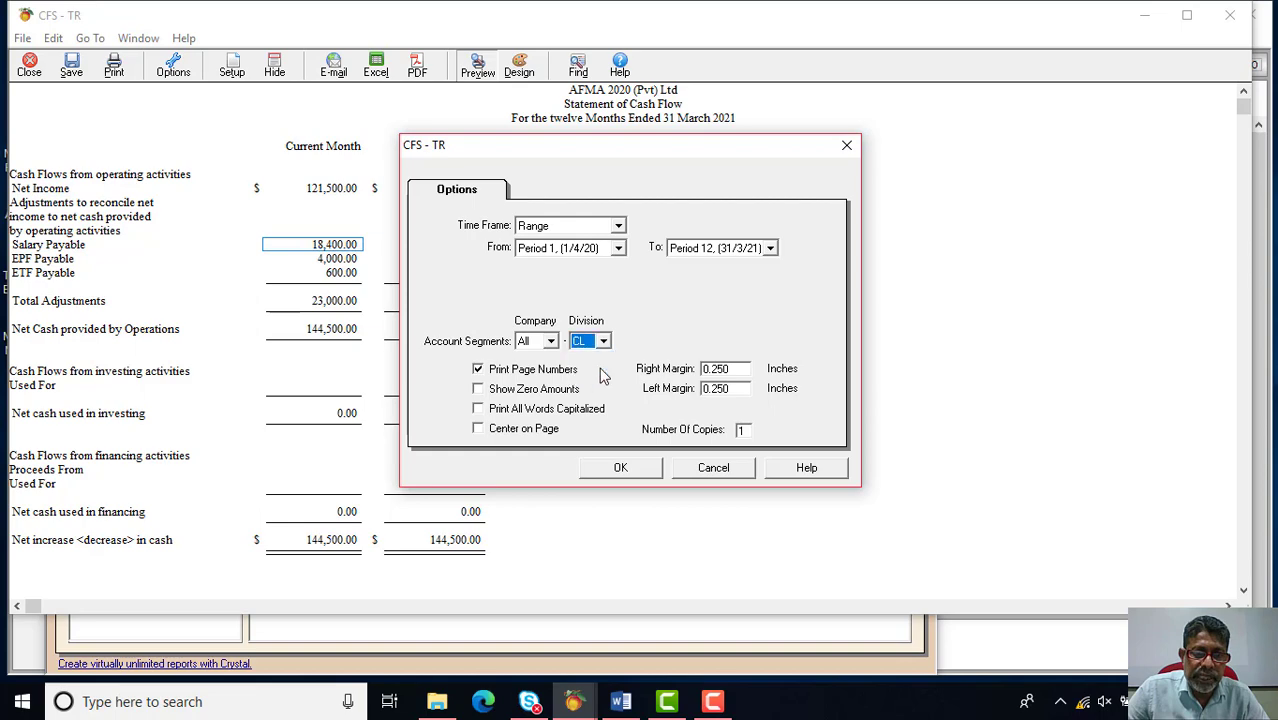
left_click(627, 466)
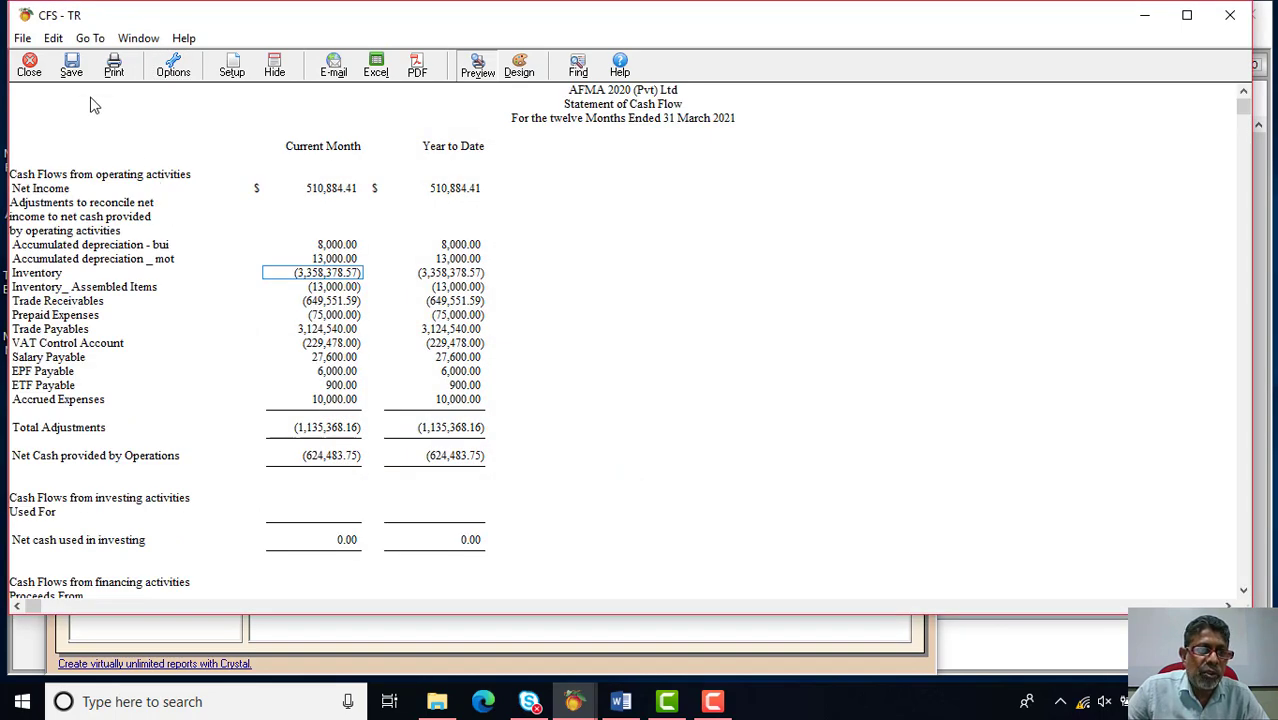
Save the clothing segment's Cash Flow report as CFS - CL and close the report window
left_click(71, 66)
left_click(608, 264)
key("BackSpace")
key("BackSpace")
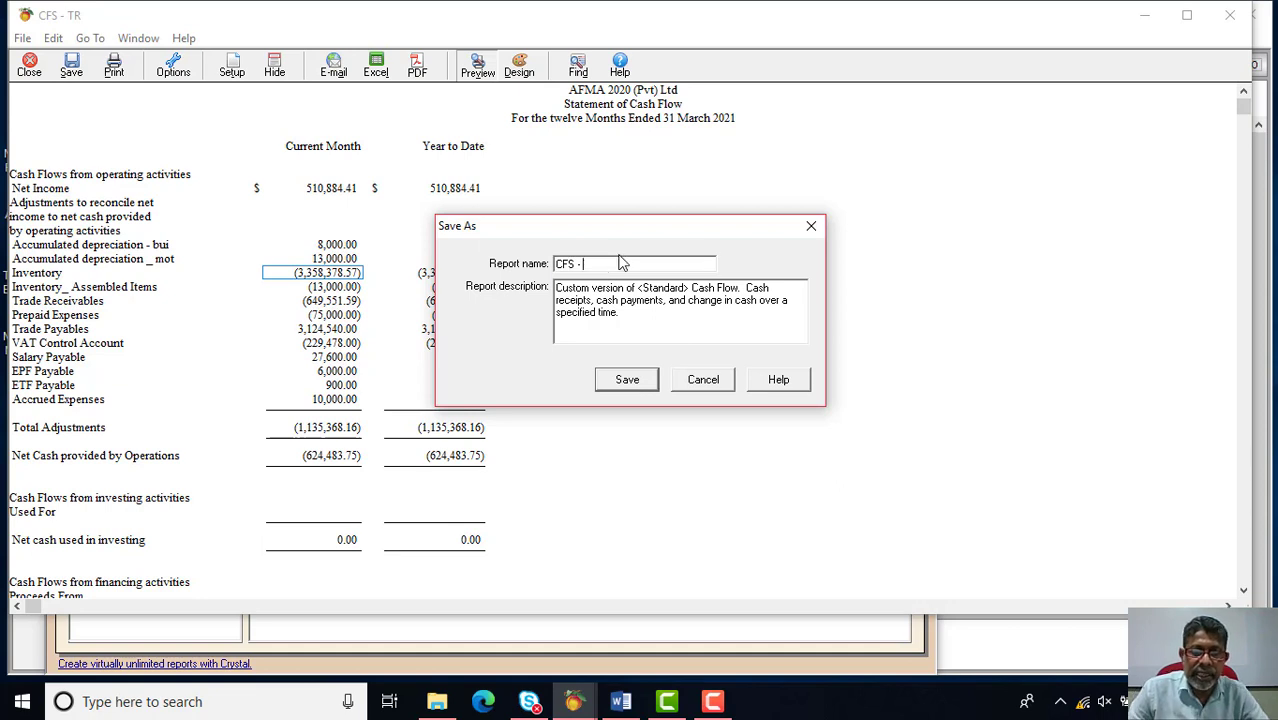
type("CL")
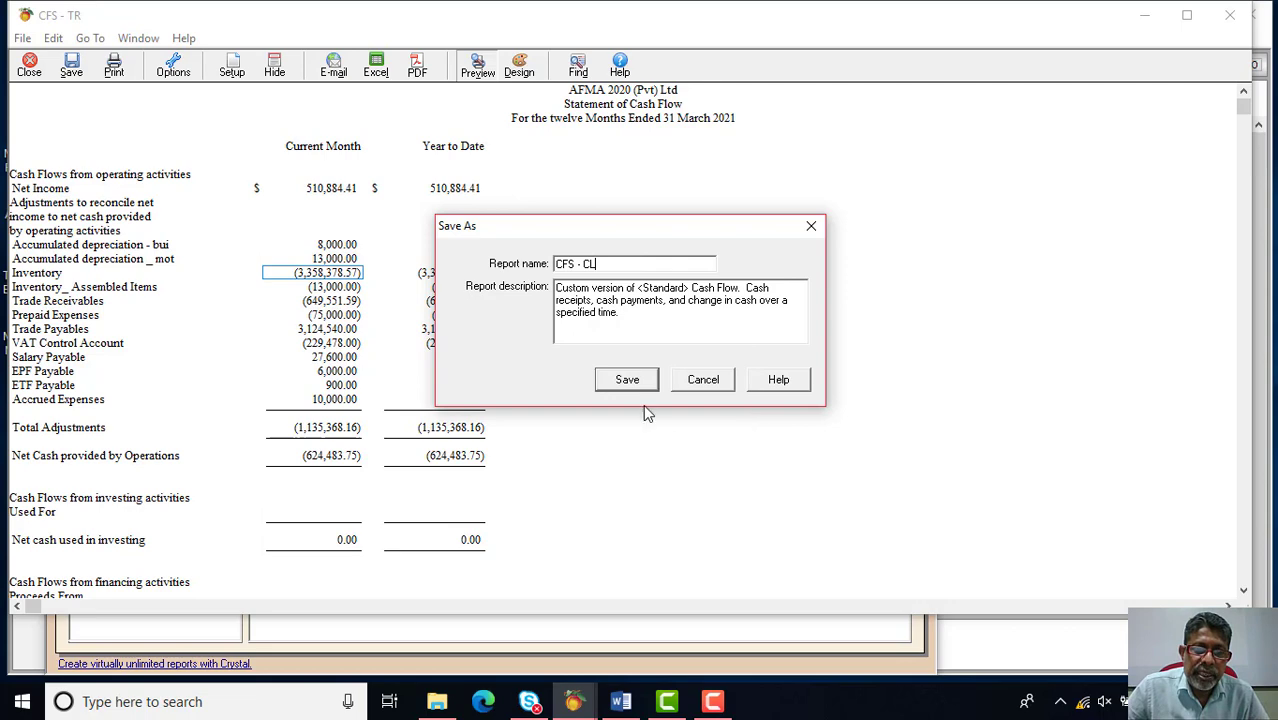
left_click(628, 381)
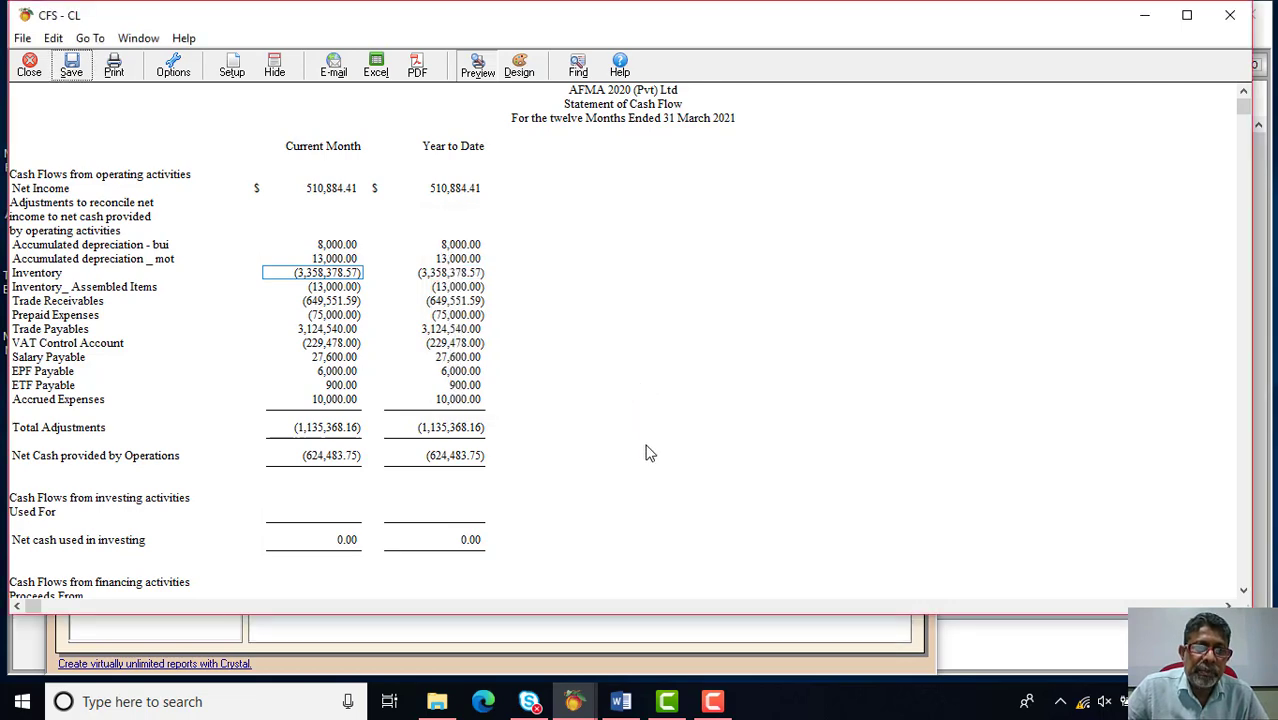
left_click(1229, 15)
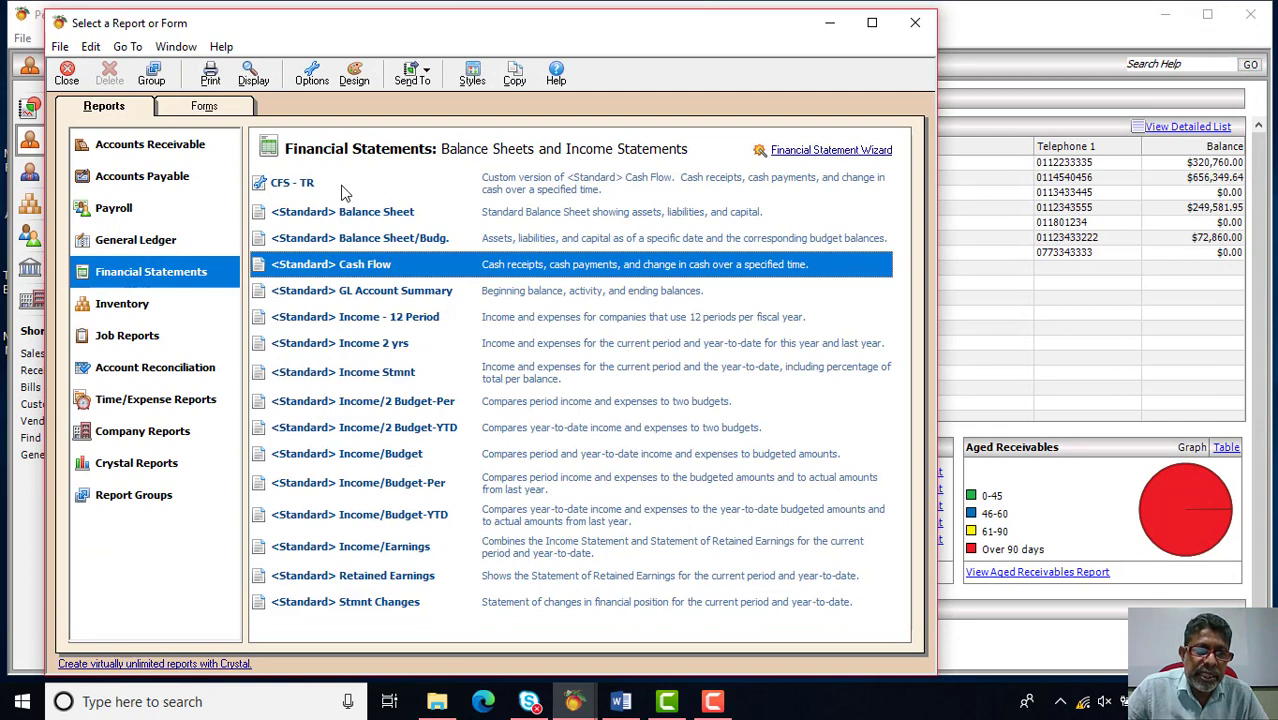
Open the saved CFS - CL report from the Financial Statements list to check it, and close it again
left_click(372, 212)
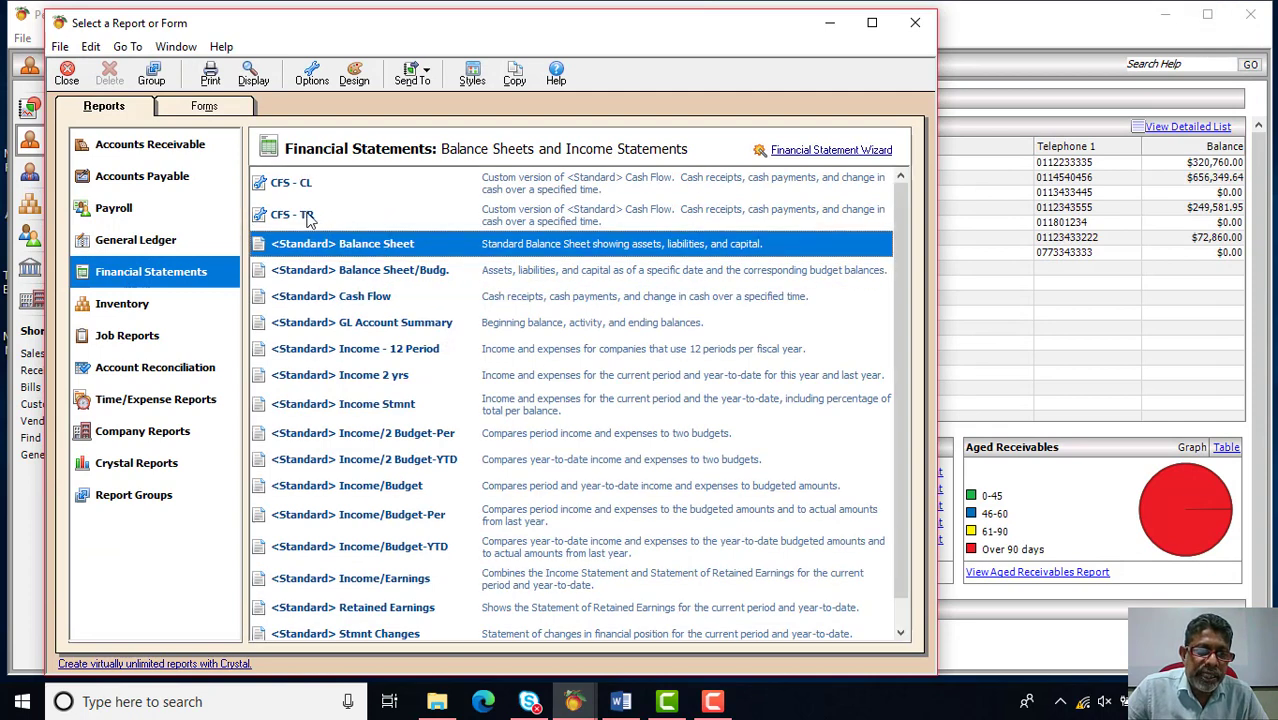
left_click(307, 186)
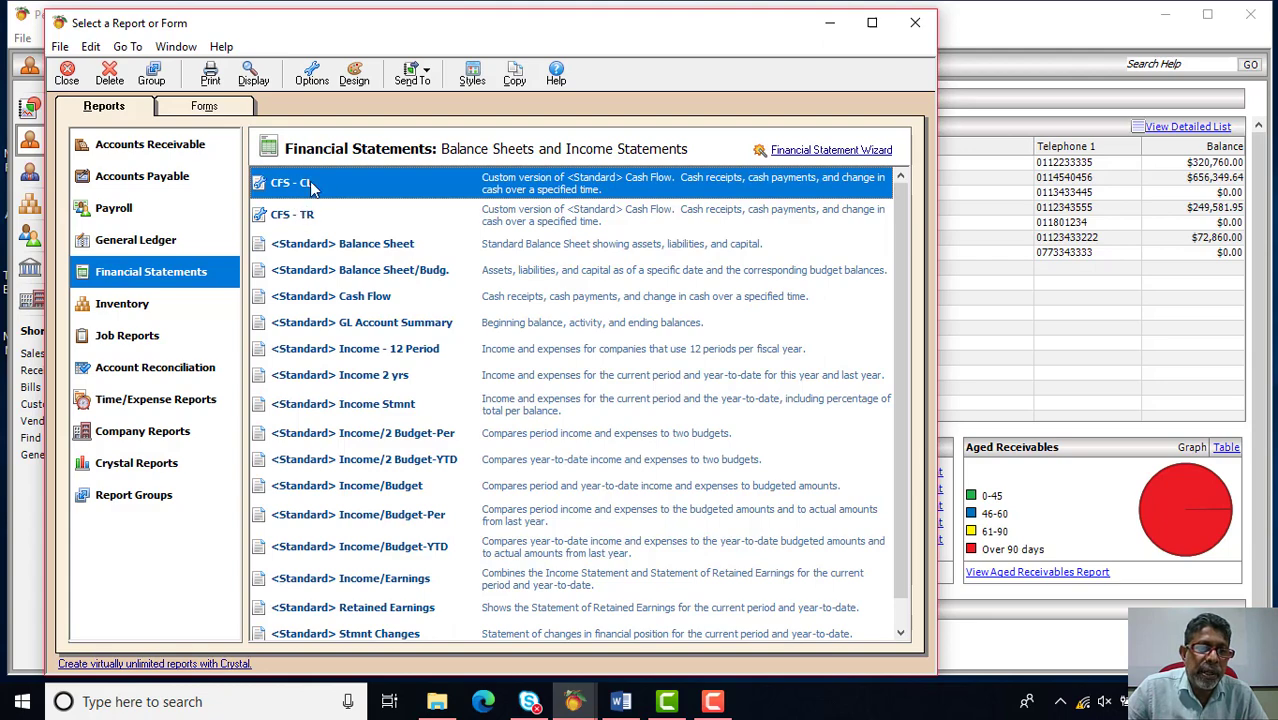
double_click(310, 181)
left_click(484, 500)
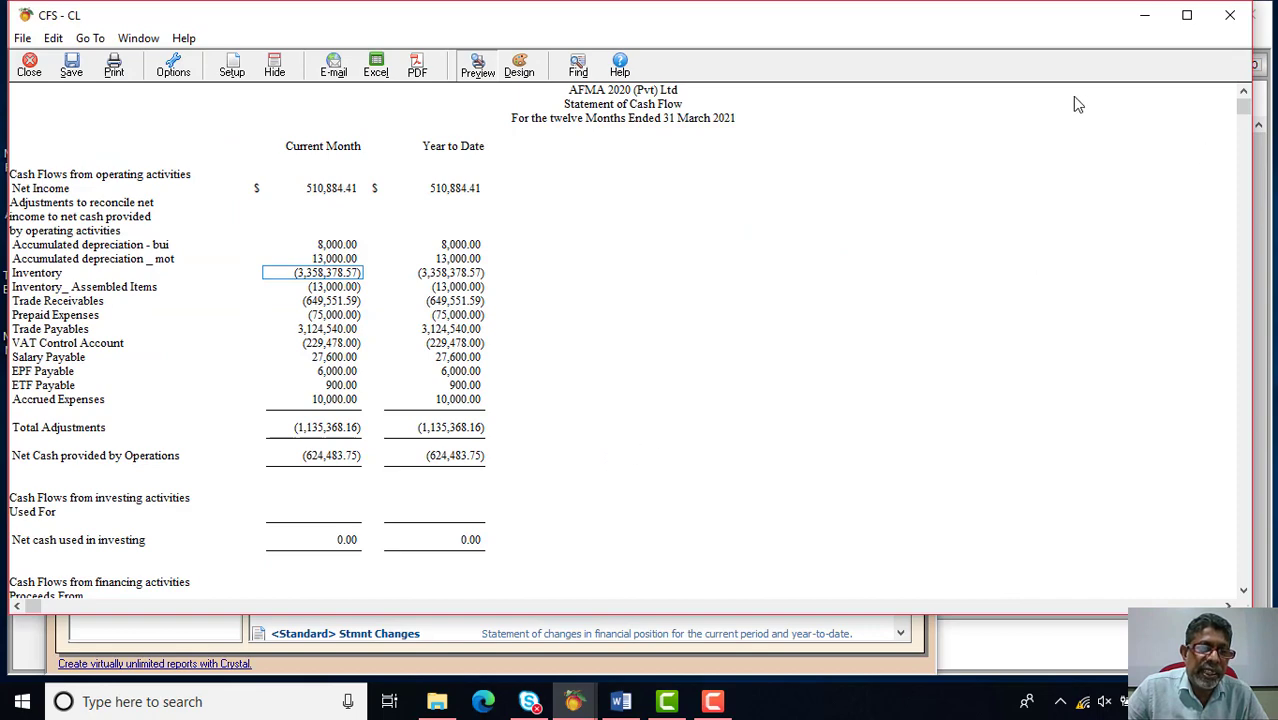
left_click(1230, 15)
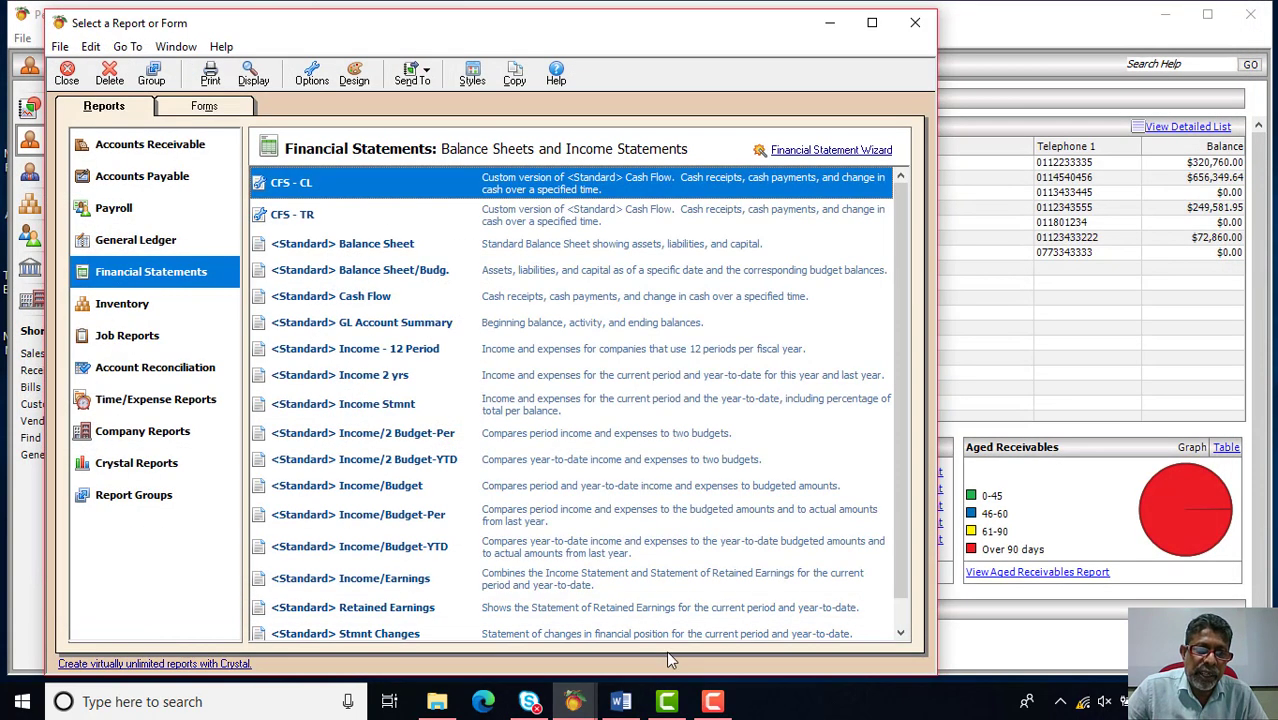
Switch to the Word document and copy the report name IS-CL from the Activity 14.1 table
left_click(620, 701)
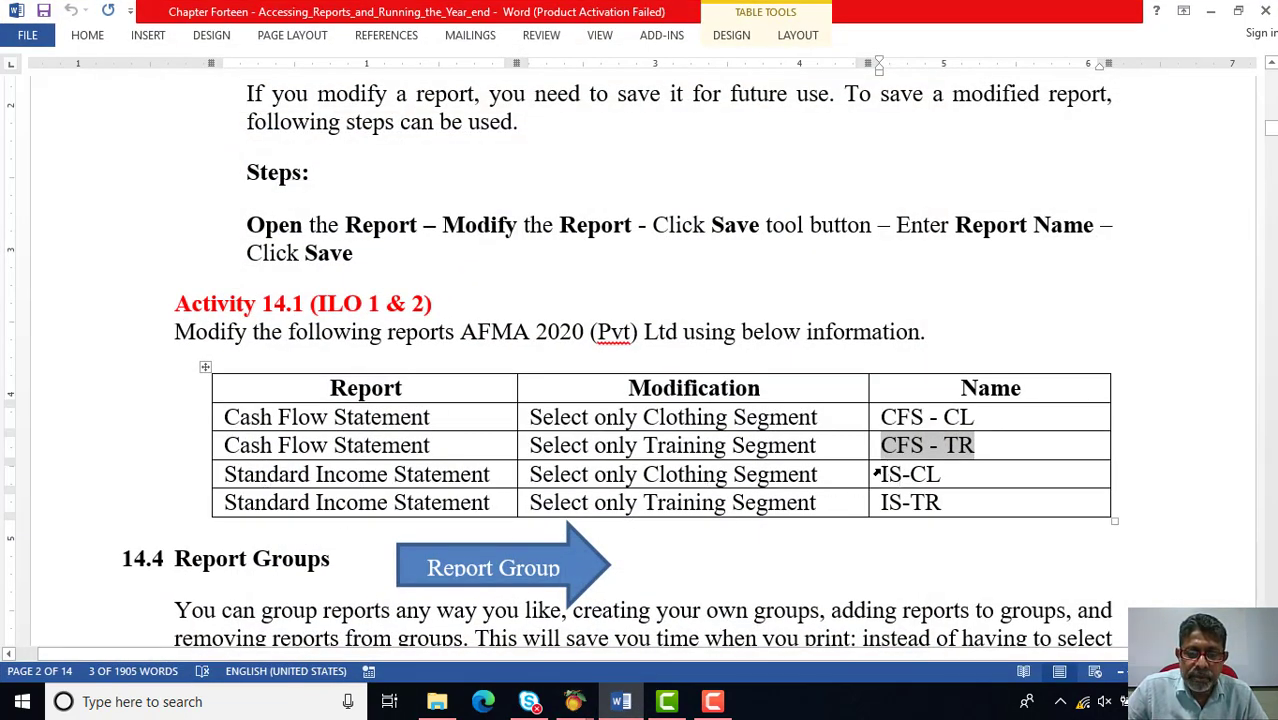
left_click_drag(884, 476, 930, 484)
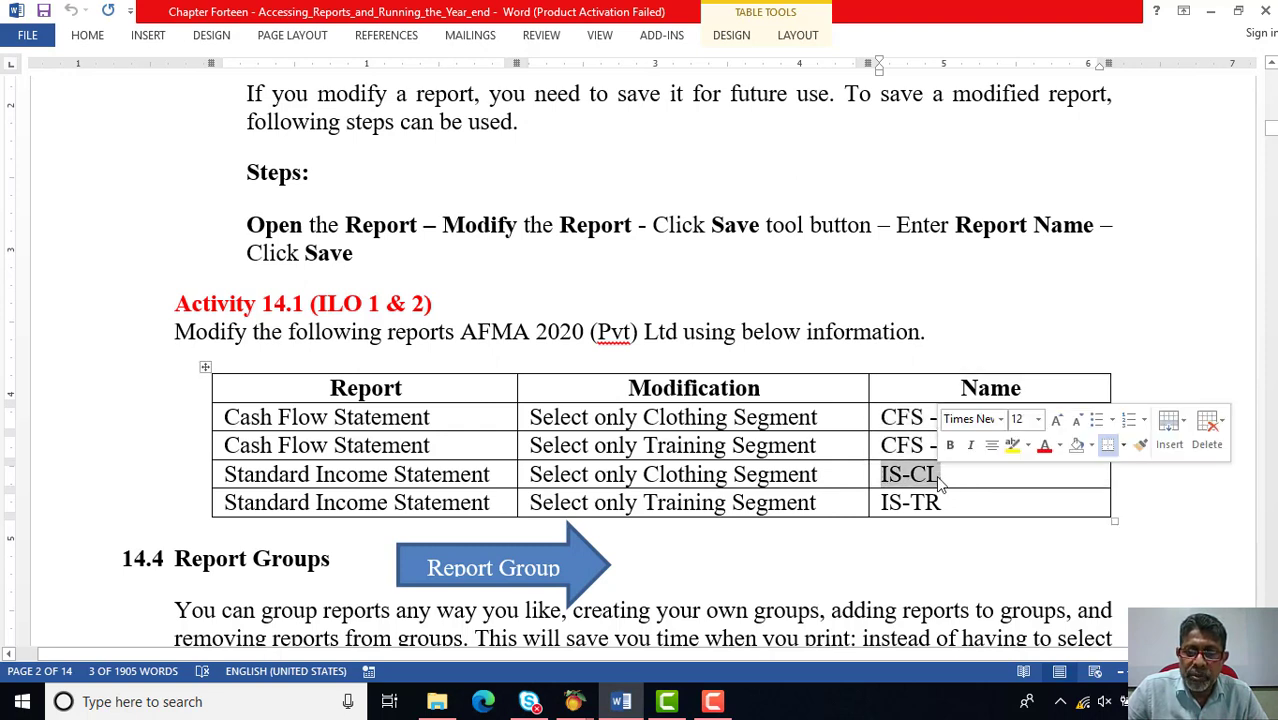
right_click(930, 484)
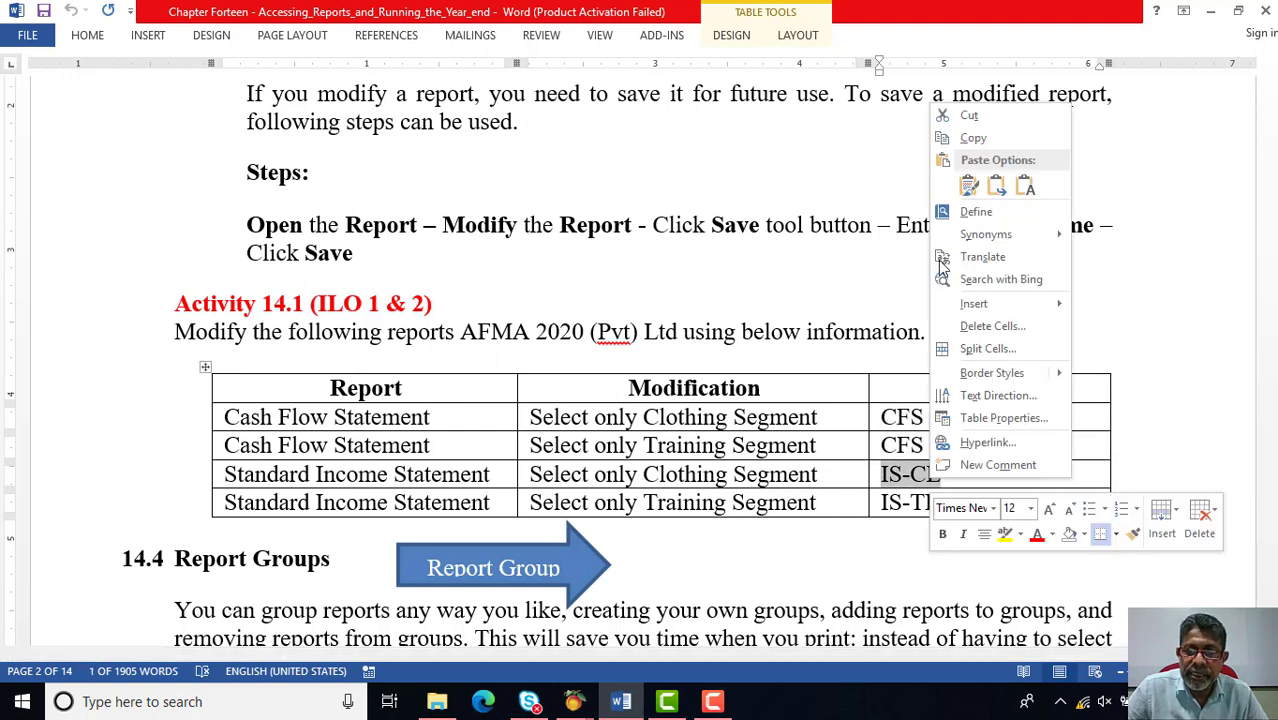
left_click(966, 140)
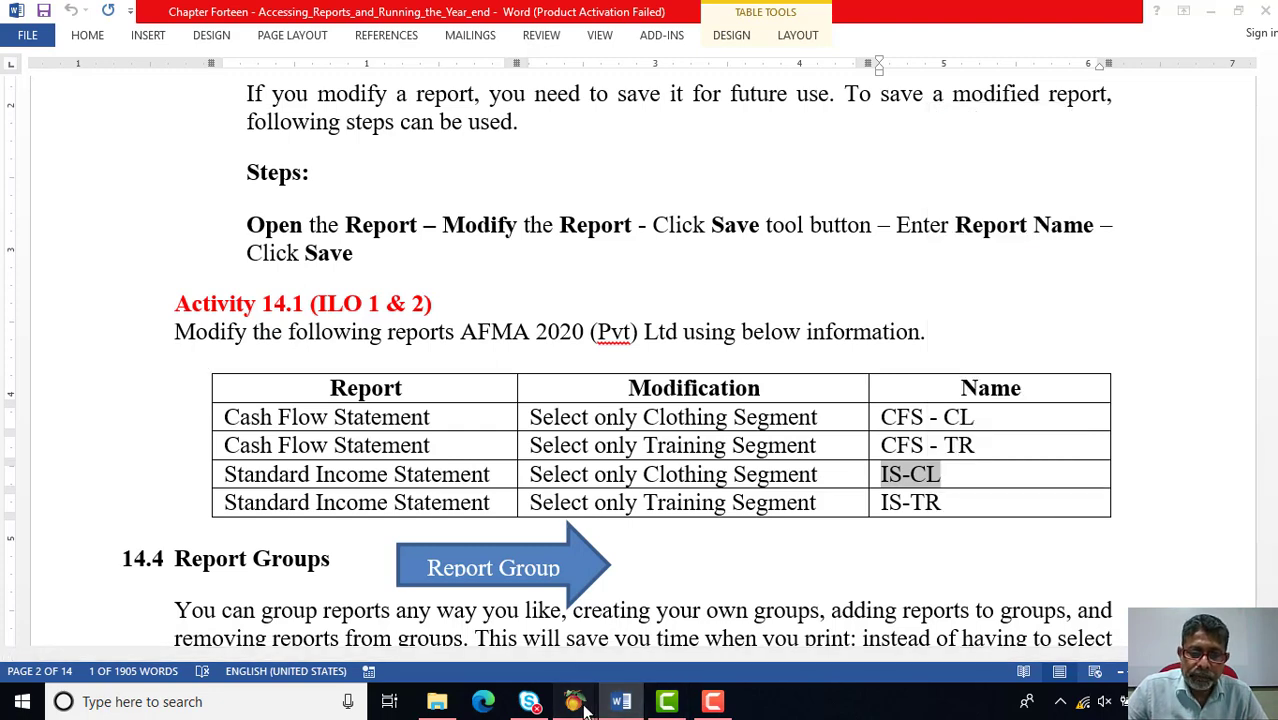
left_click(573, 701)
left_click(516, 645)
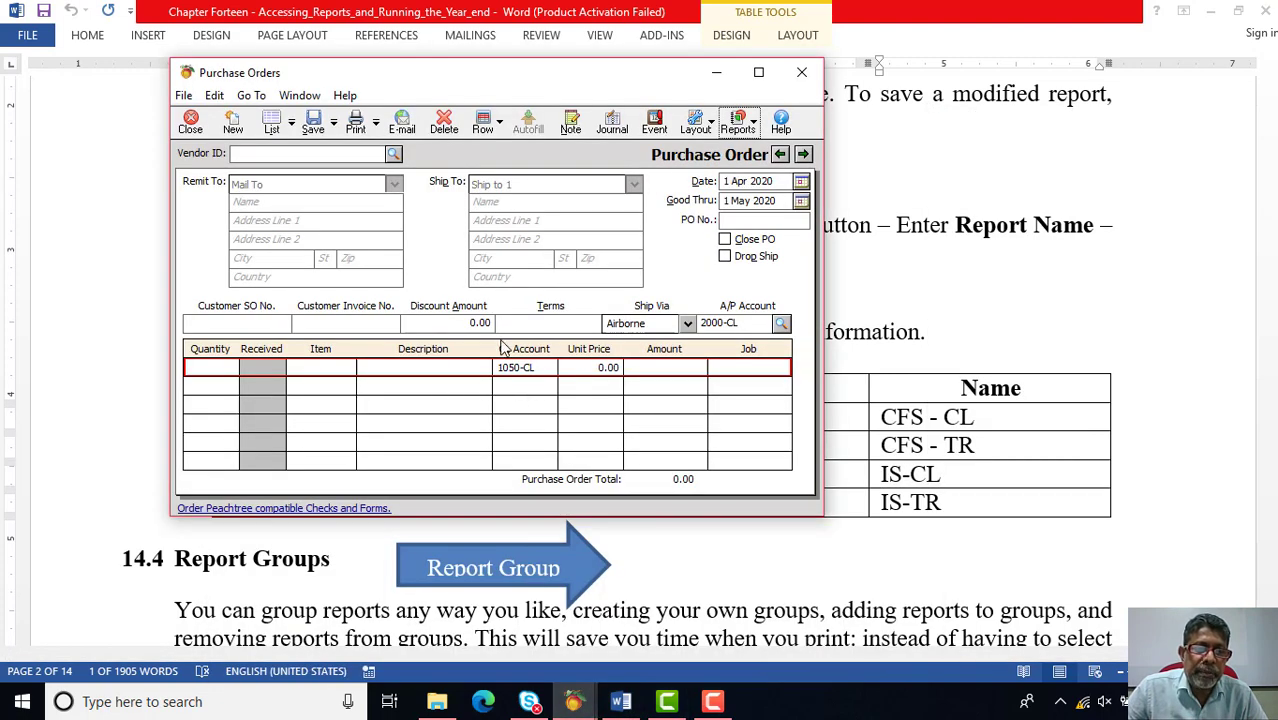
left_click(801, 72)
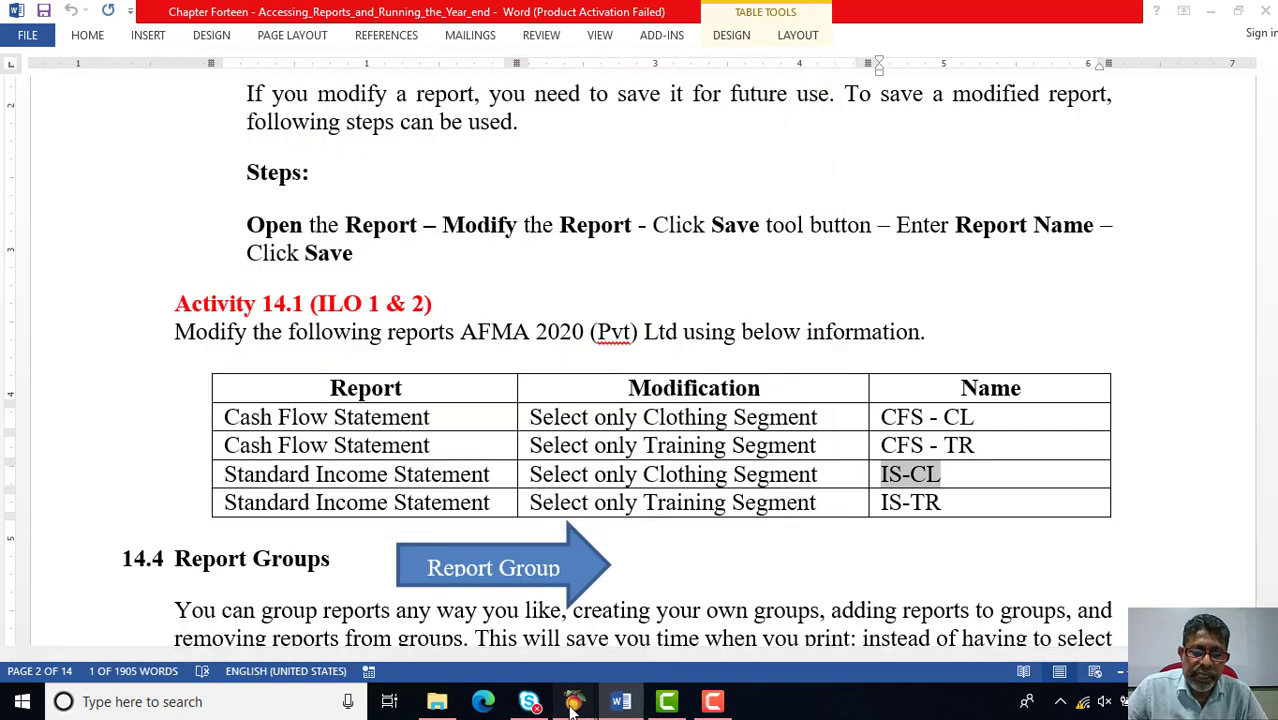
In Peachtree's report list, open the <Standard> Income Stmnt options, turn off Show Zero Amounts and set the Division segment to CL
left_click(573, 701)
left_click(606, 640)
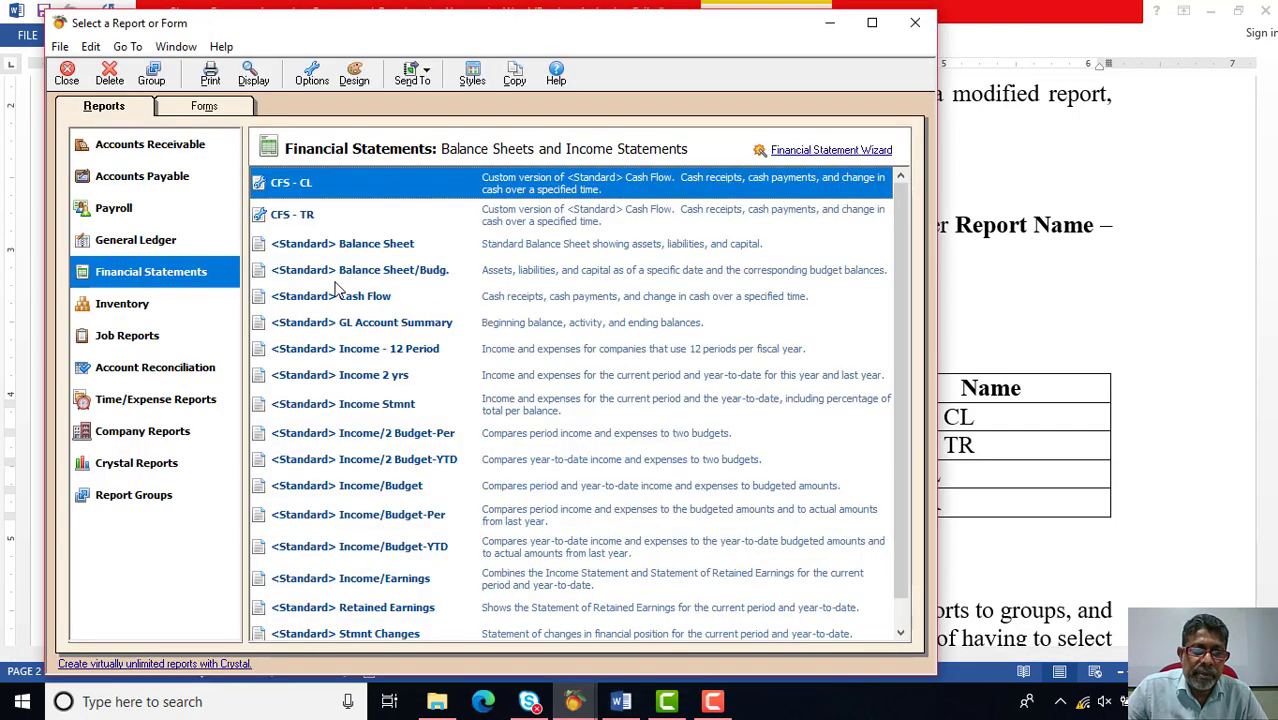
left_click(390, 410)
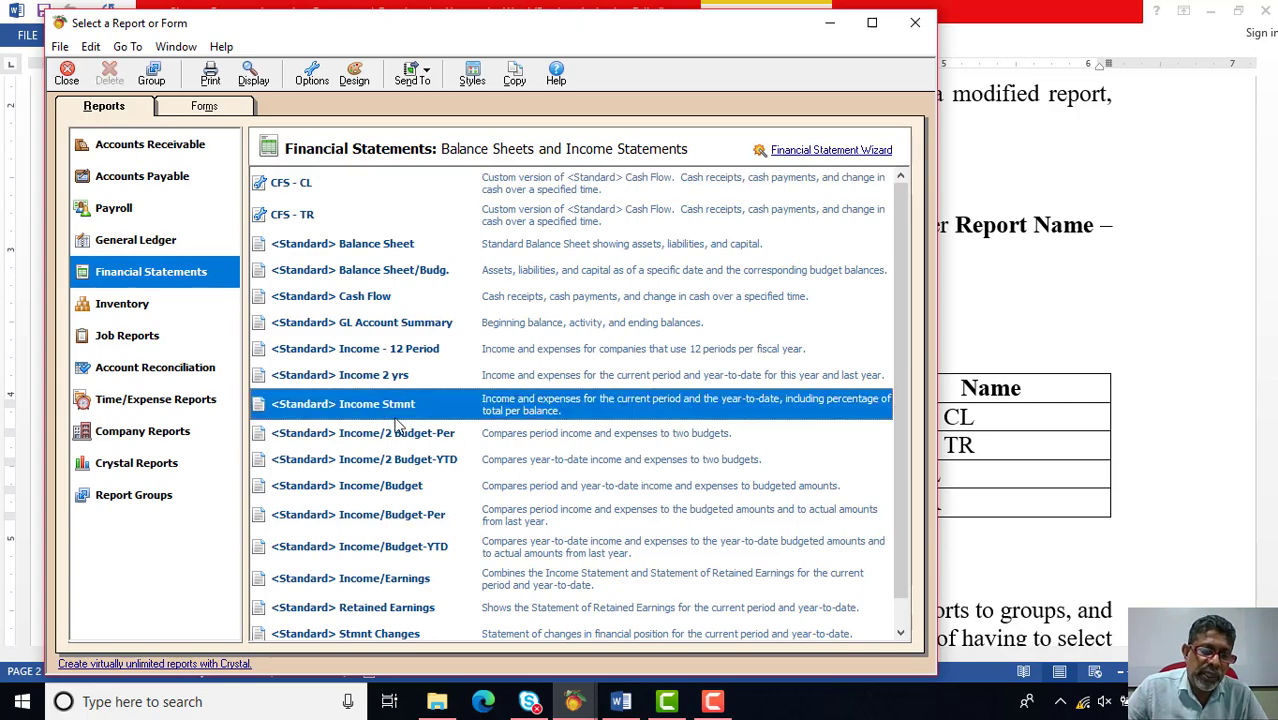
double_click(390, 407)
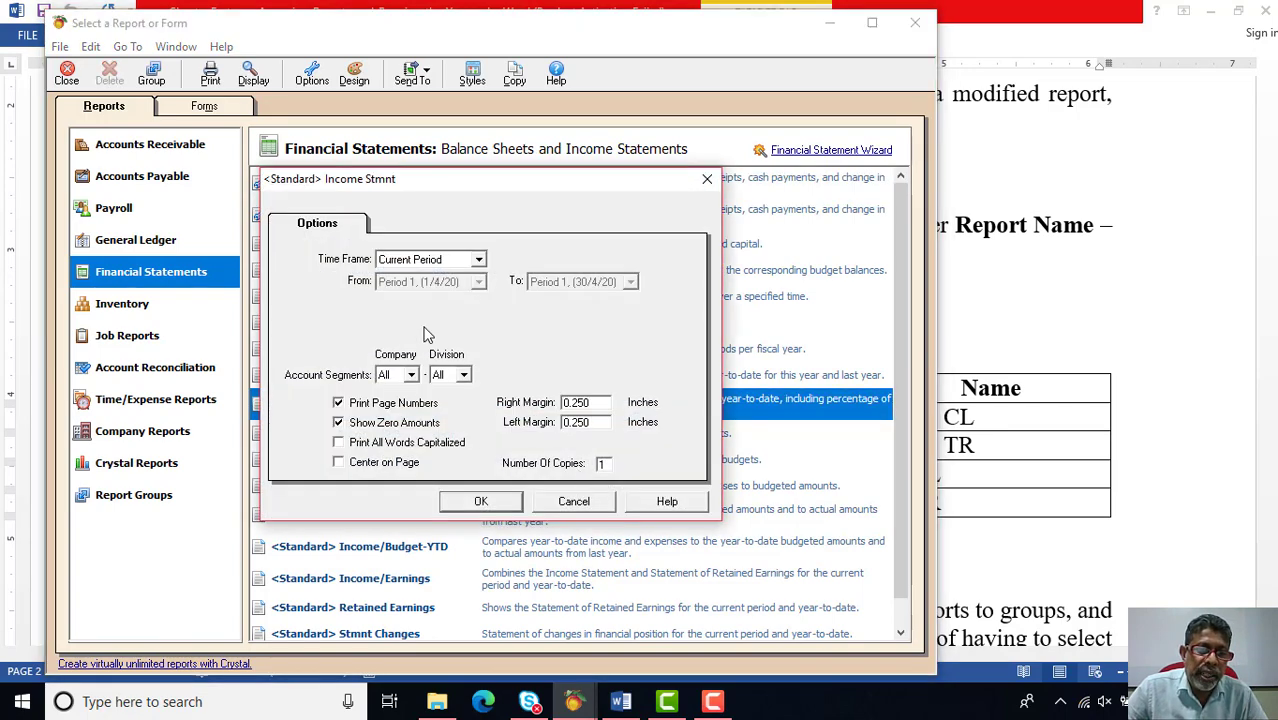
left_click(339, 423)
left_click(465, 375)
left_click(452, 403)
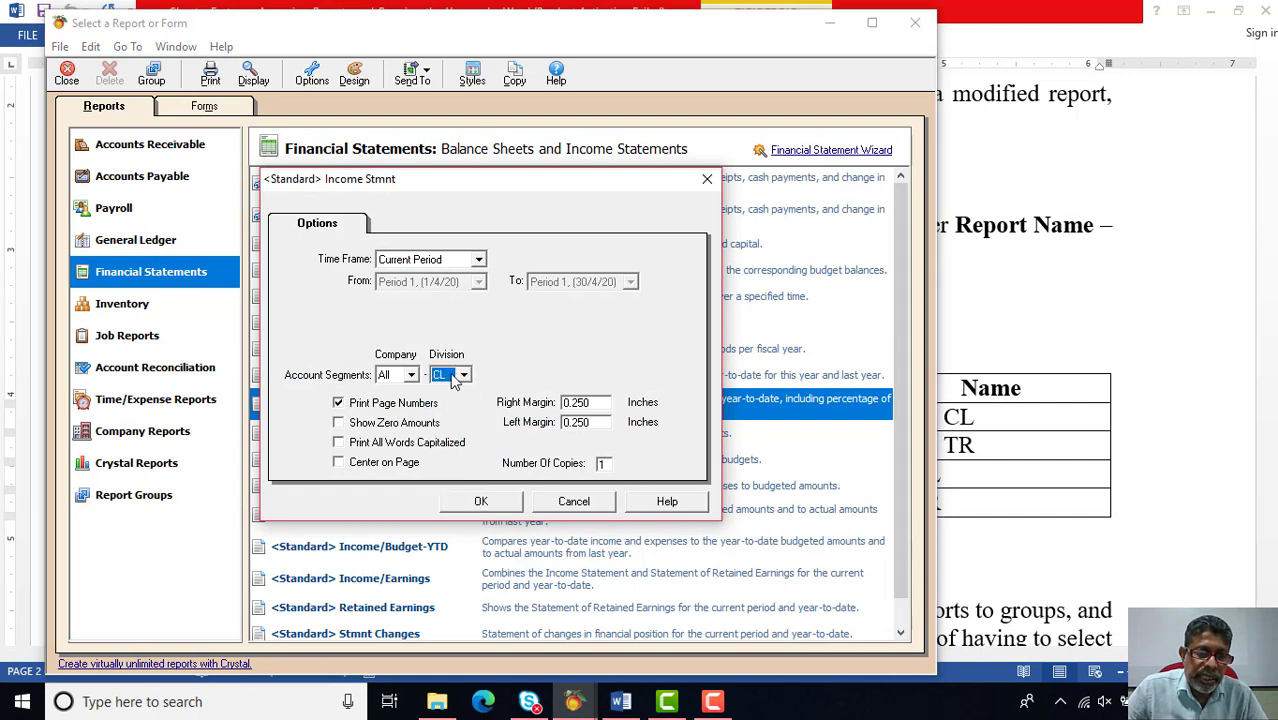
Set the income statement's time frame to a Range from Period 1 (1/4/20) to Period 12 (31/3/21) and display the report
left_click(479, 260)
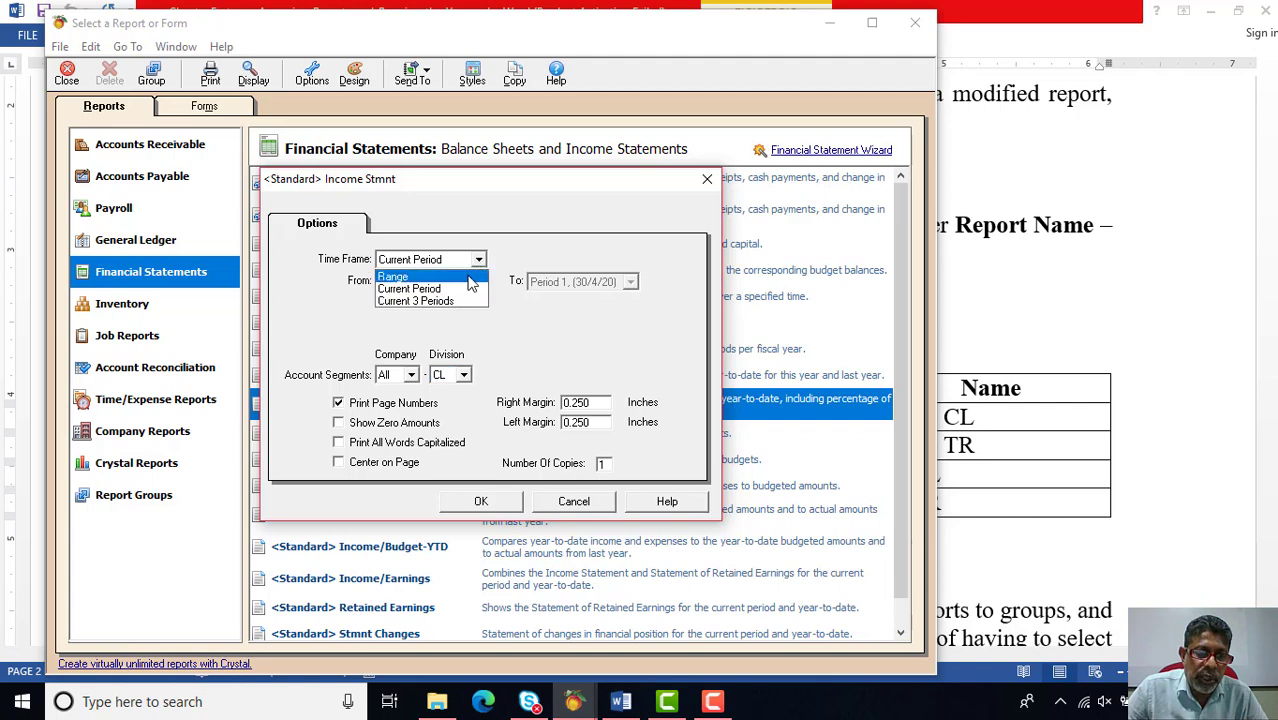
left_click(468, 274)
left_click(478, 283)
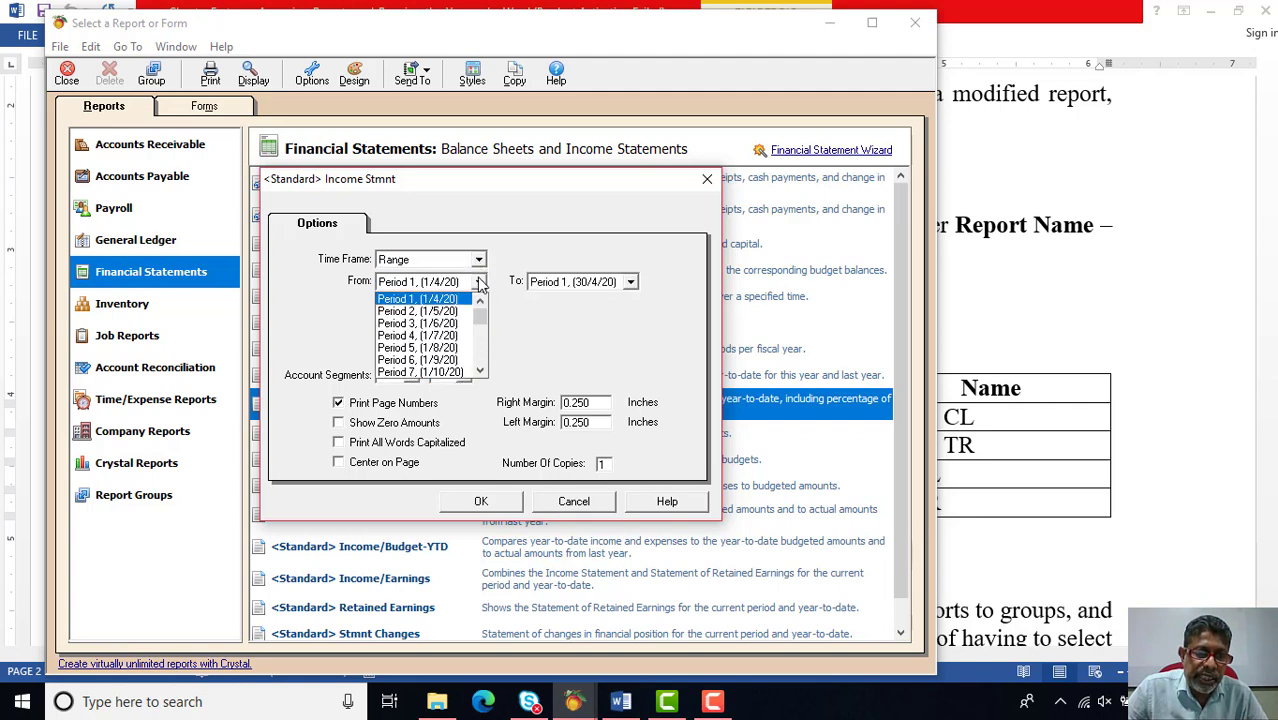
left_click(463, 300)
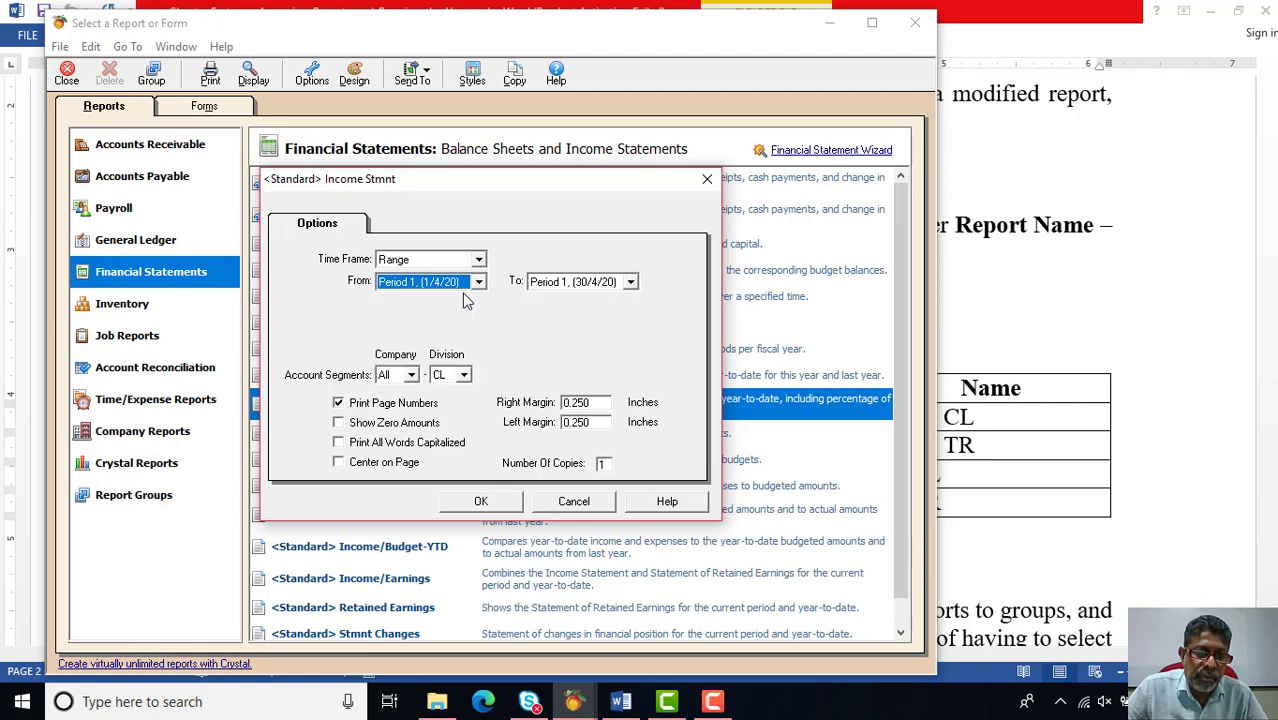
left_click(630, 282)
left_click(631, 372)
left_click(631, 372)
left_click(631, 372)
left_click(631, 372)
left_click(631, 372)
left_click(570, 371)
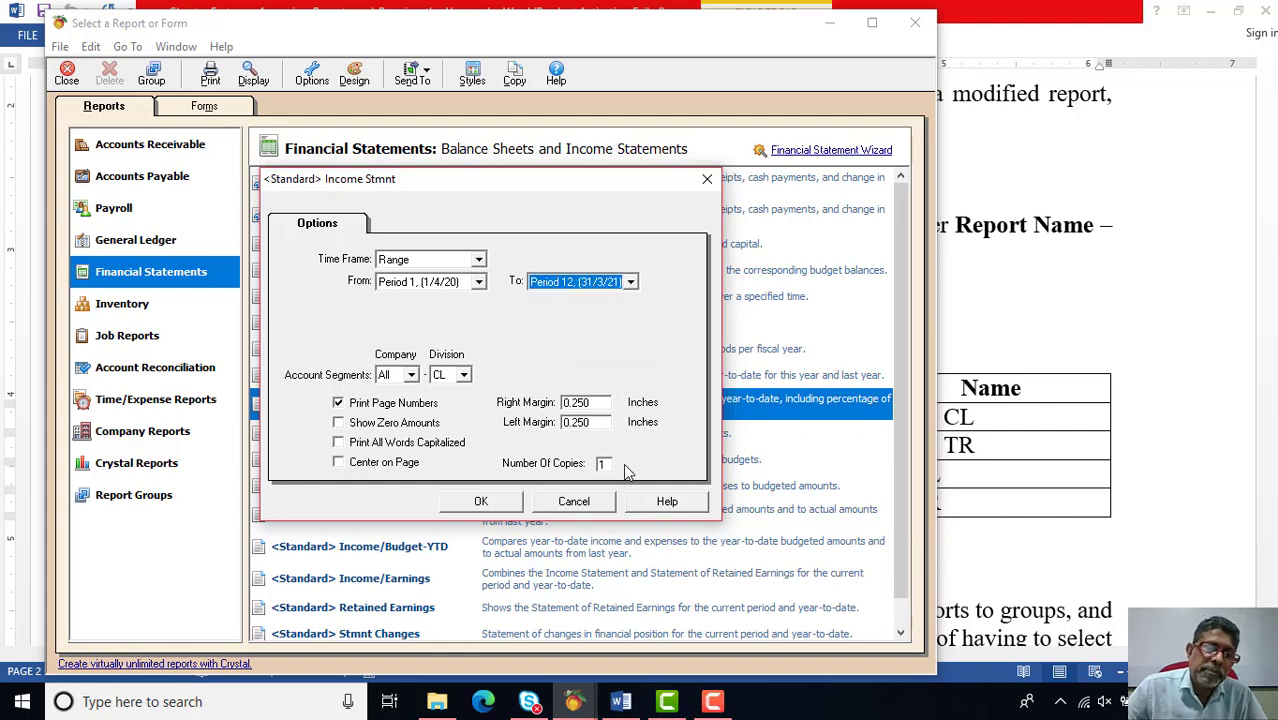
left_click(505, 508)
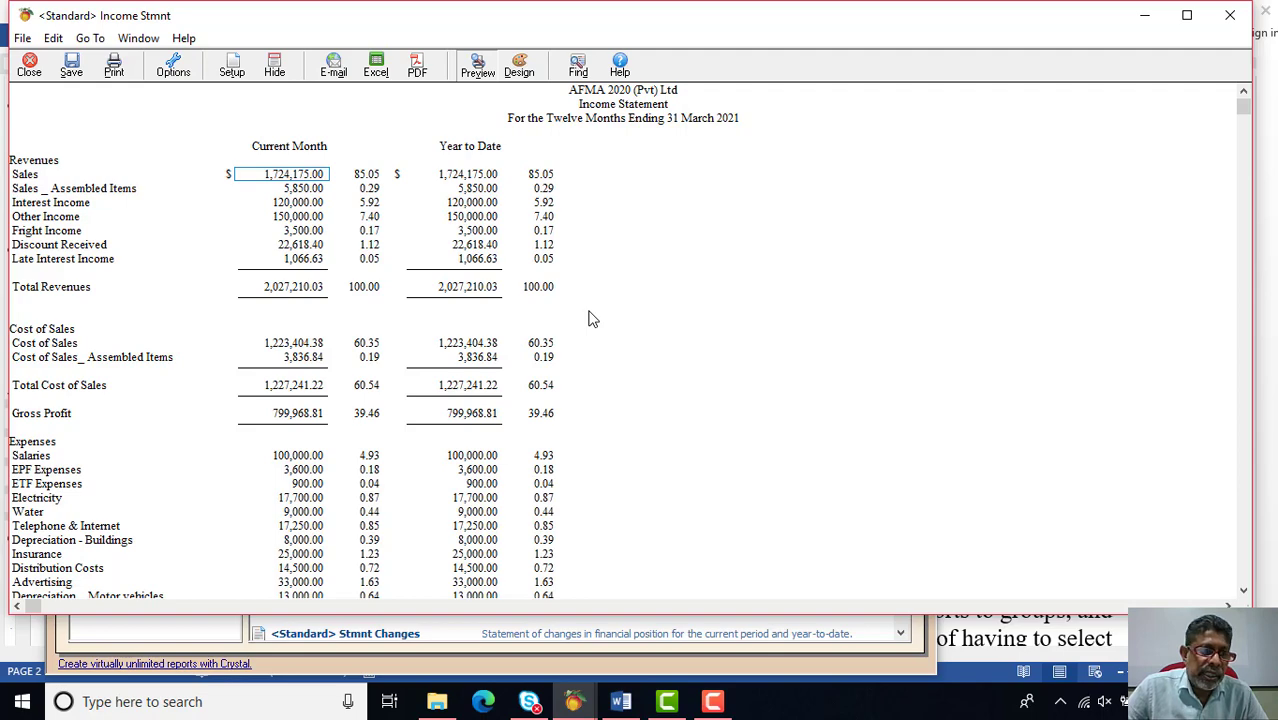
Look through the clothing segment's income statement and save it under the copied name IS-CL
scroll(590, 318, "down", 3)
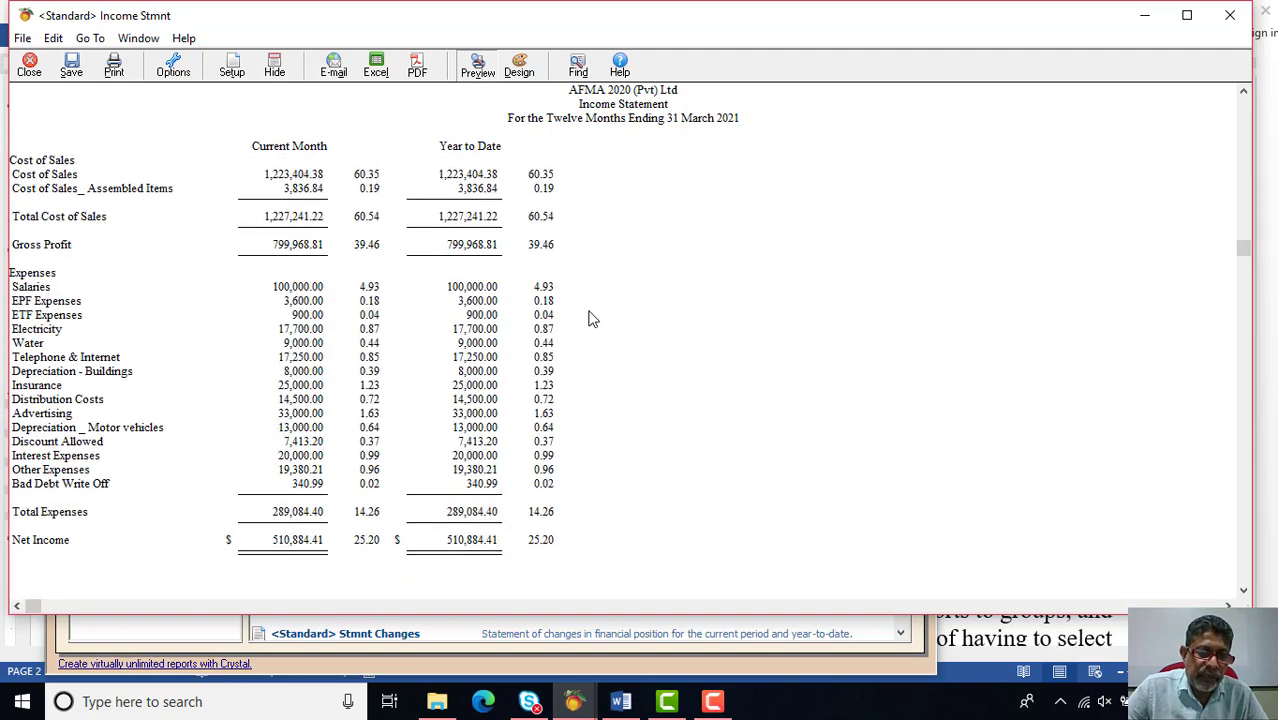
scroll(590, 318, "up", 1)
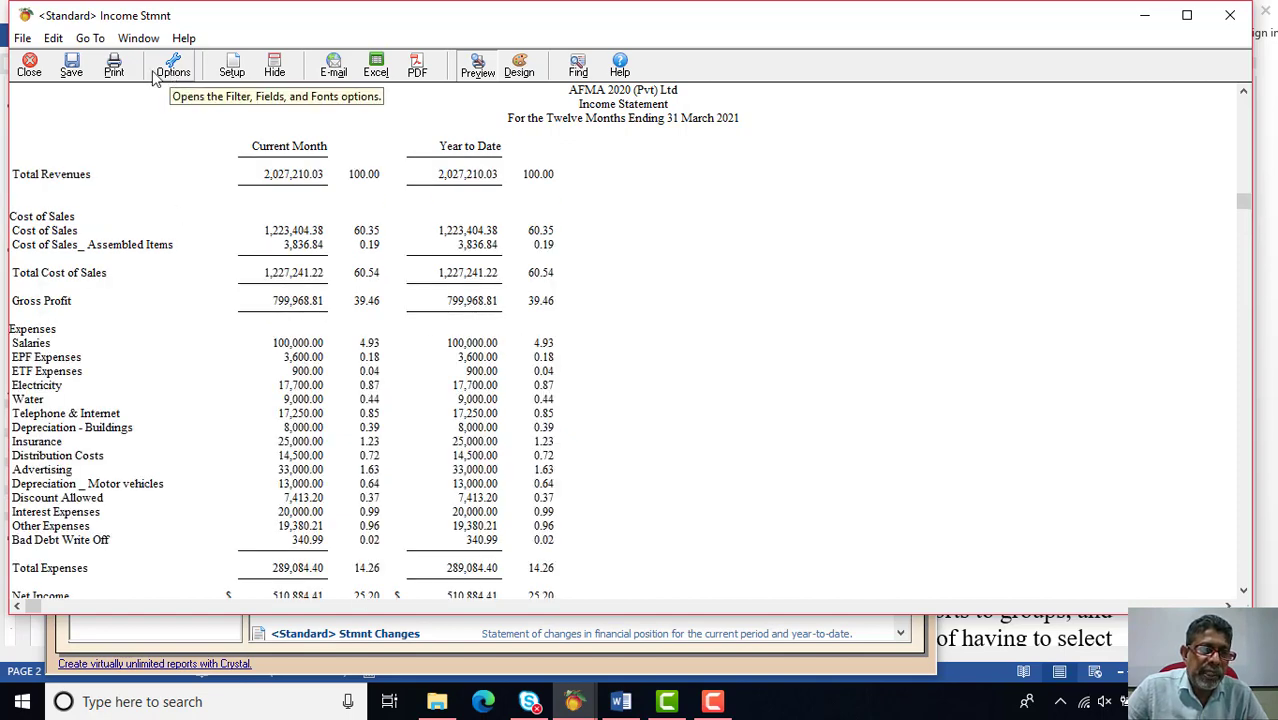
left_click(71, 68)
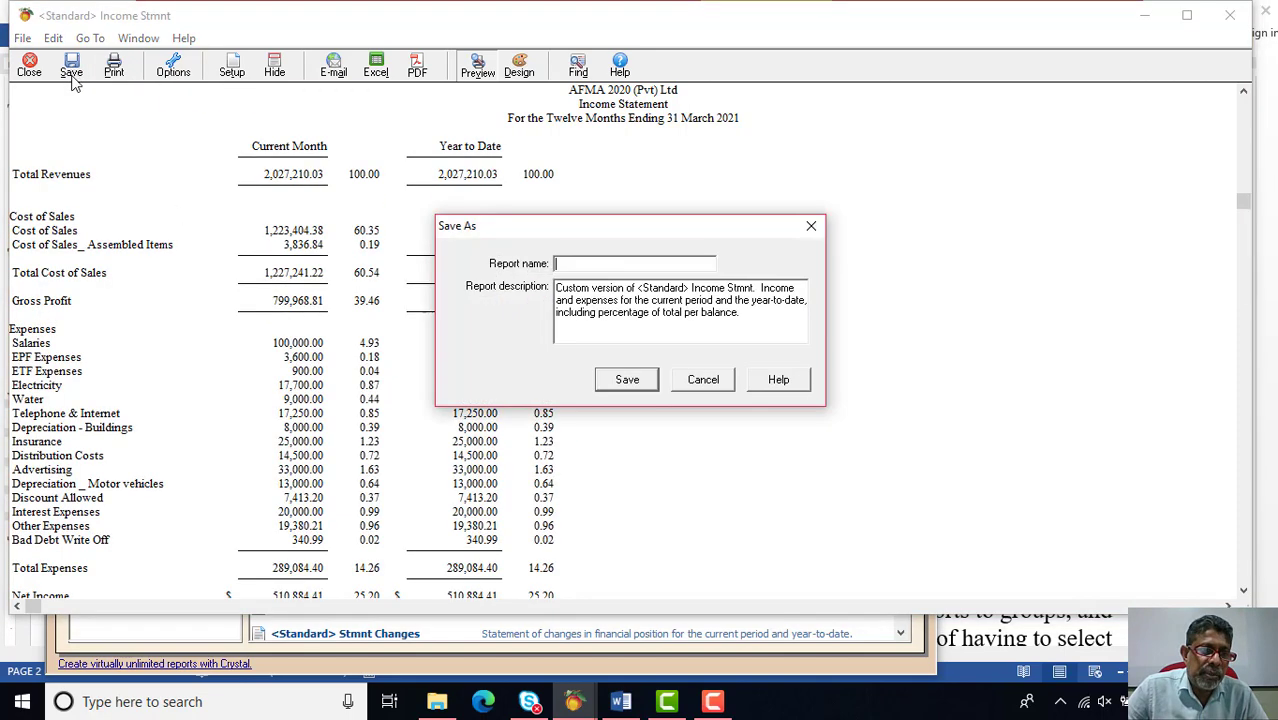
right_click(559, 263)
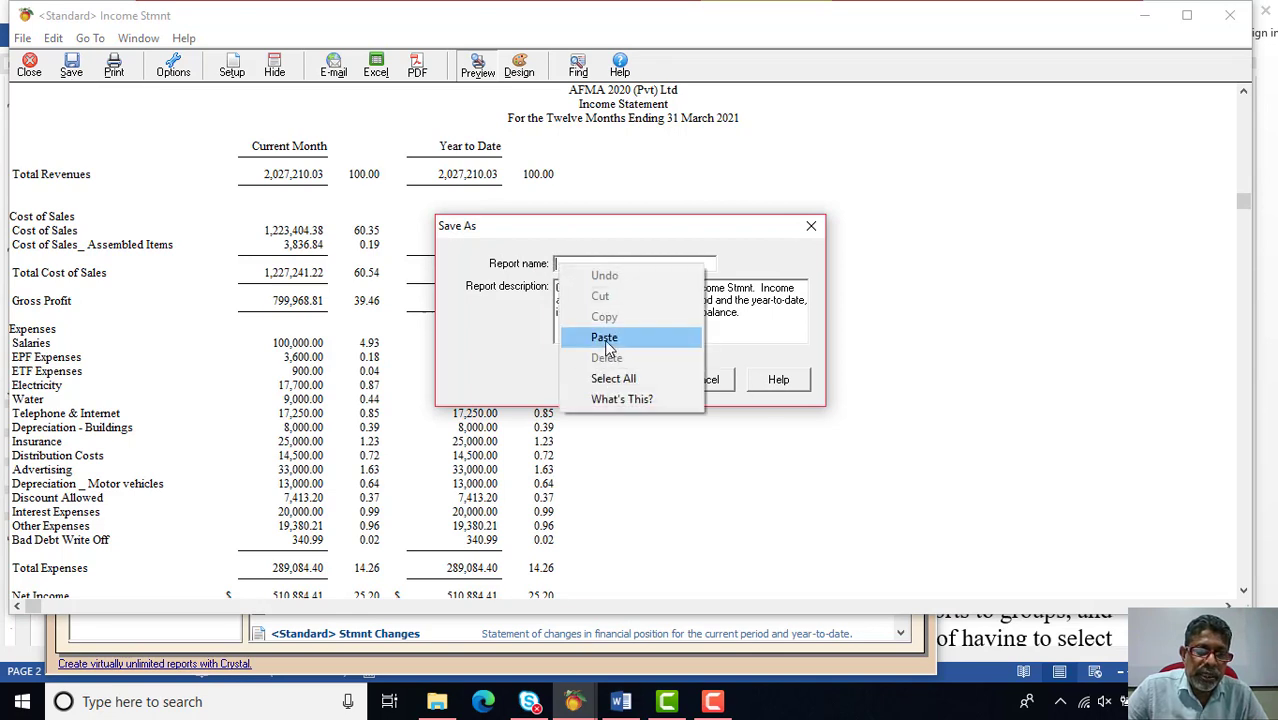
left_click(605, 339)
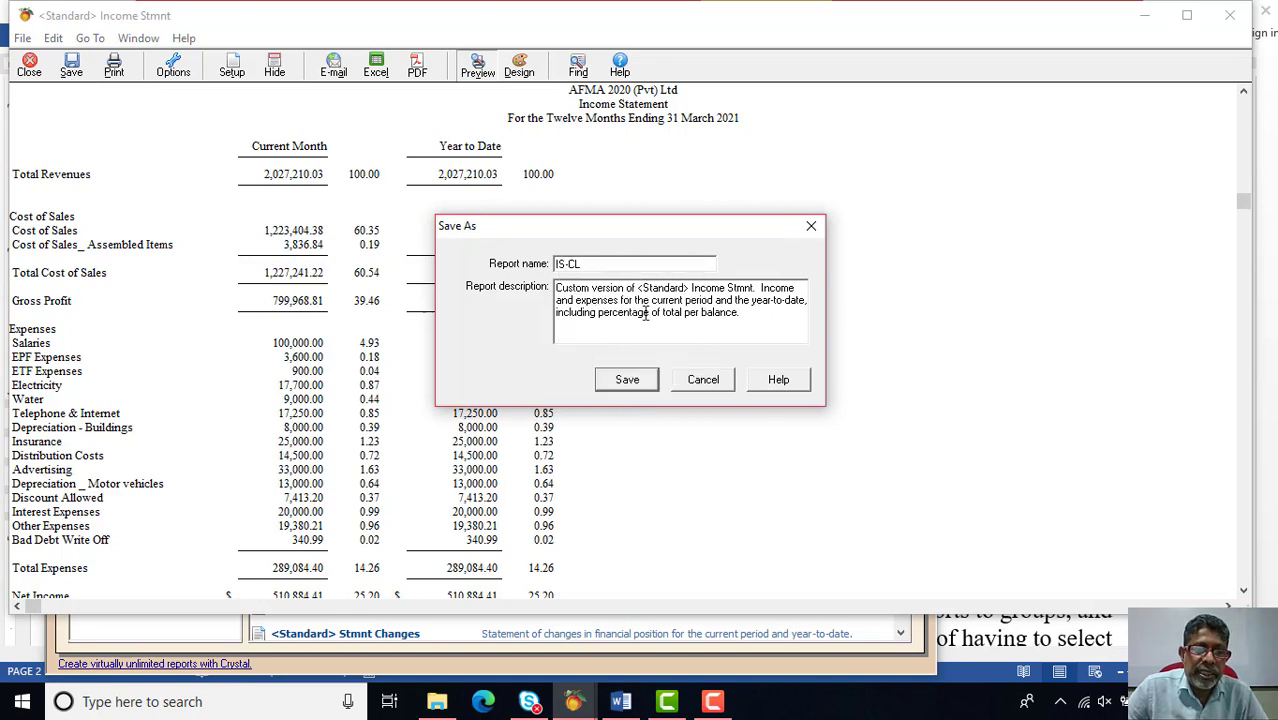
left_click(630, 380)
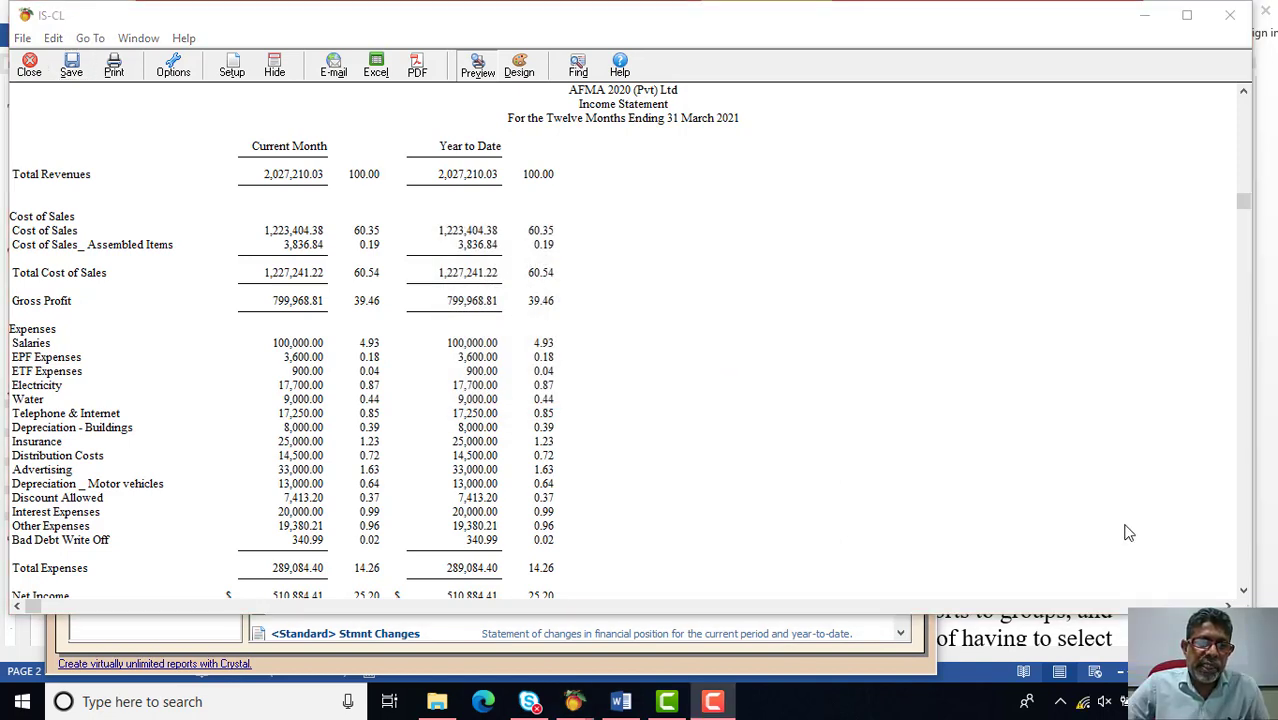
Set the Division account segment of the open IS-CL report to TR and redisplay it
left_click(176, 72)
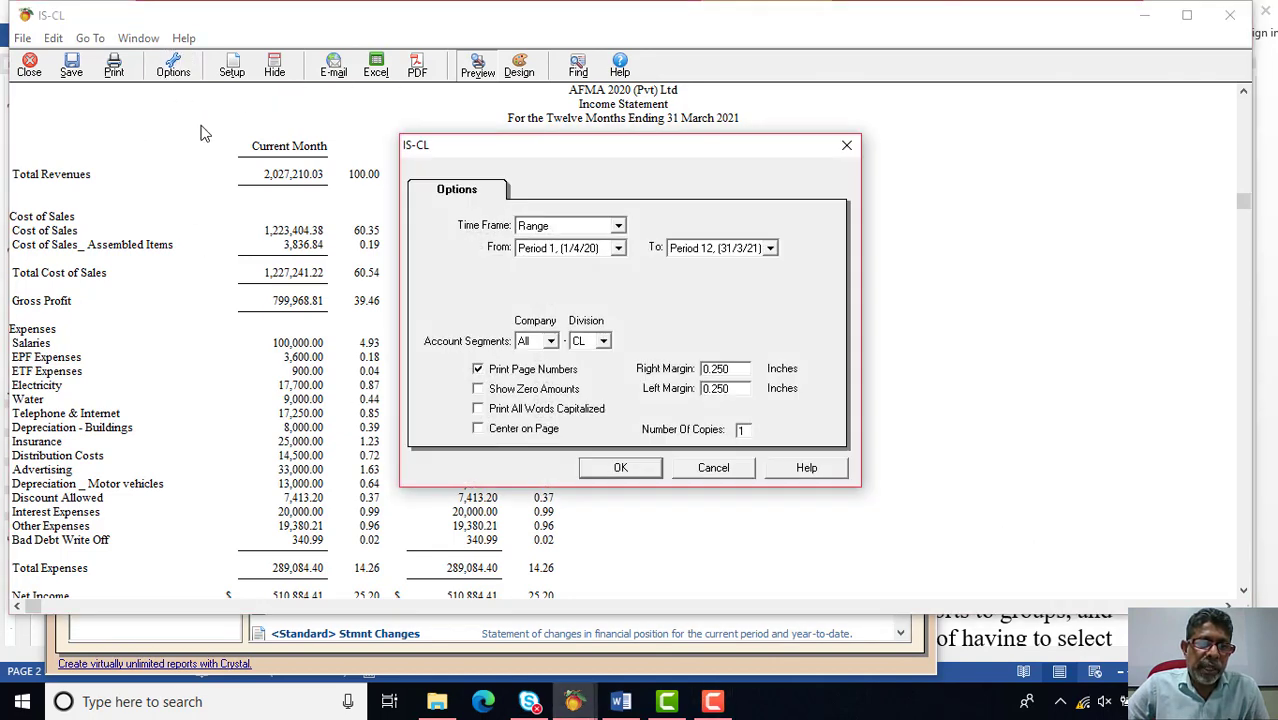
left_click(604, 342)
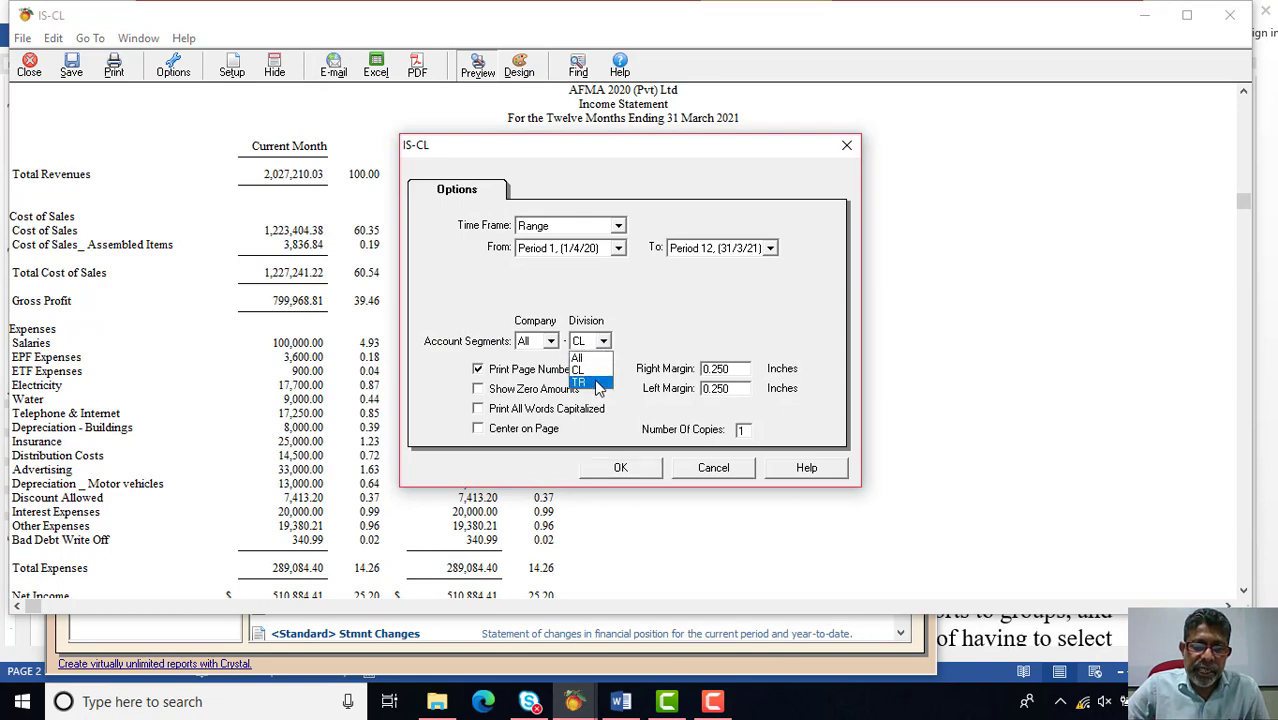
left_click(585, 378)
left_click(641, 468)
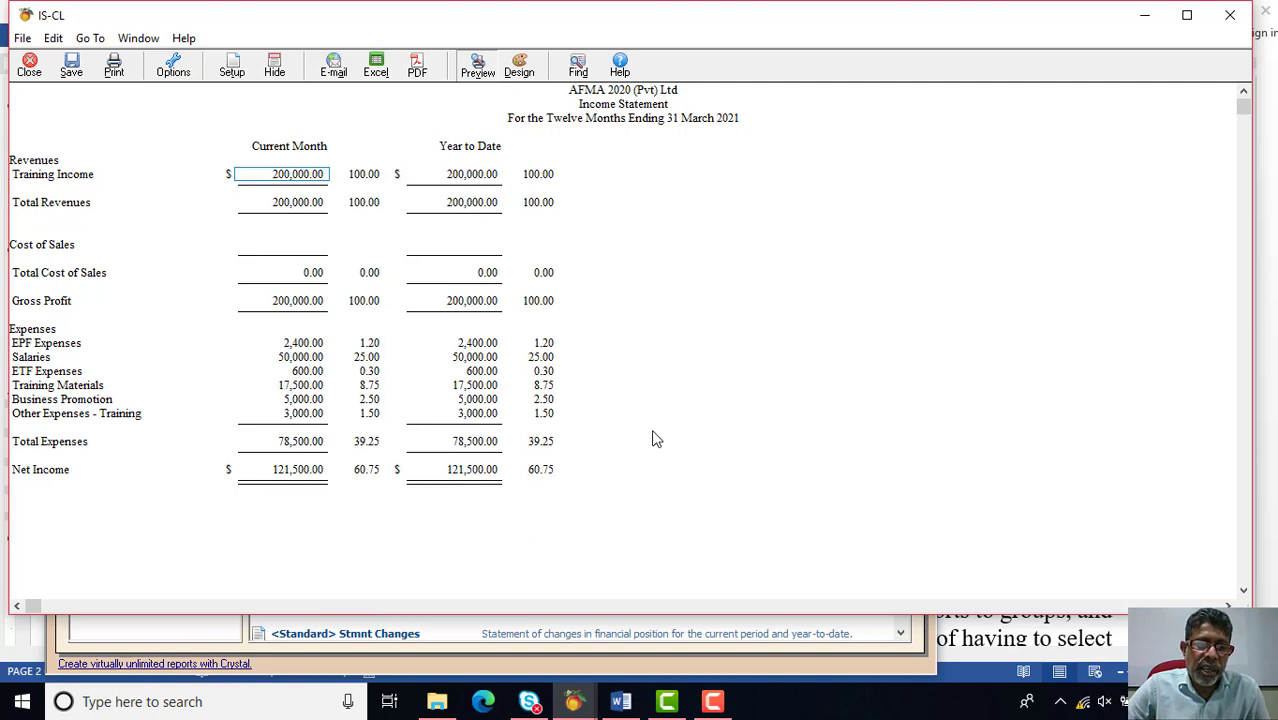
Save the training segment's income statement as IS-TR, then close the report and the report list
left_click(71, 66)
left_click(601, 265)
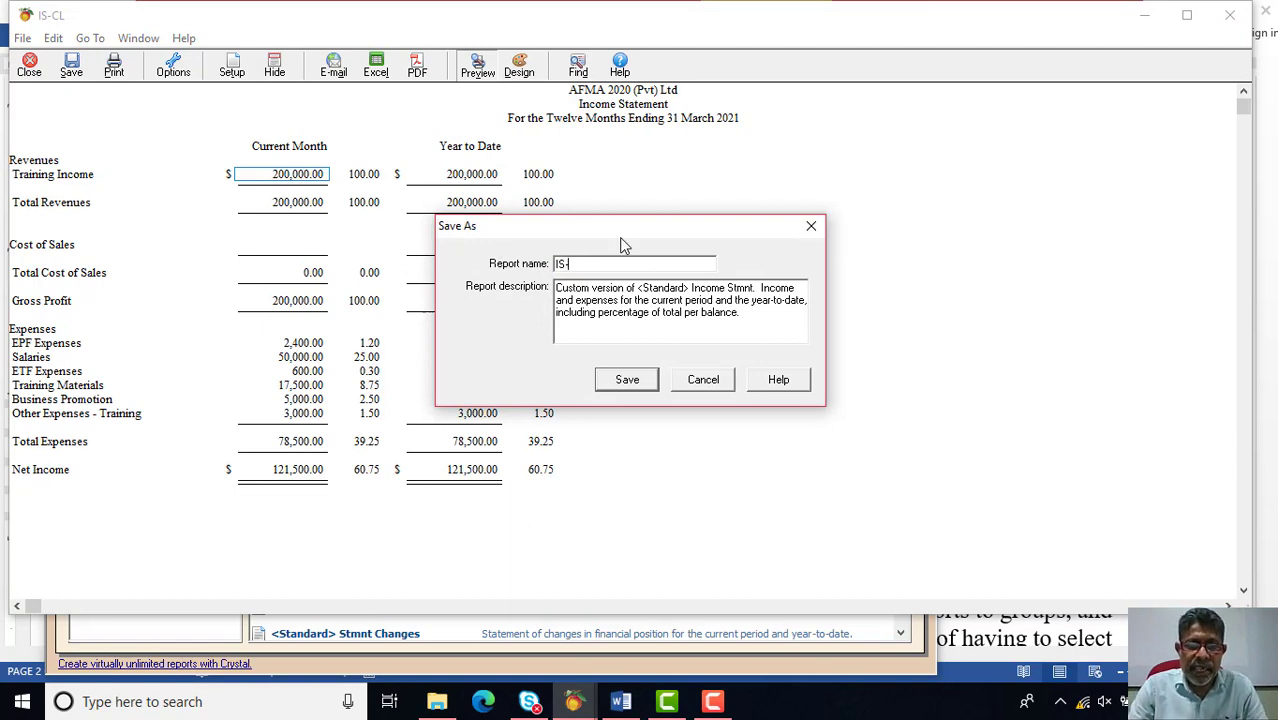
type("TR")
left_click(632, 382)
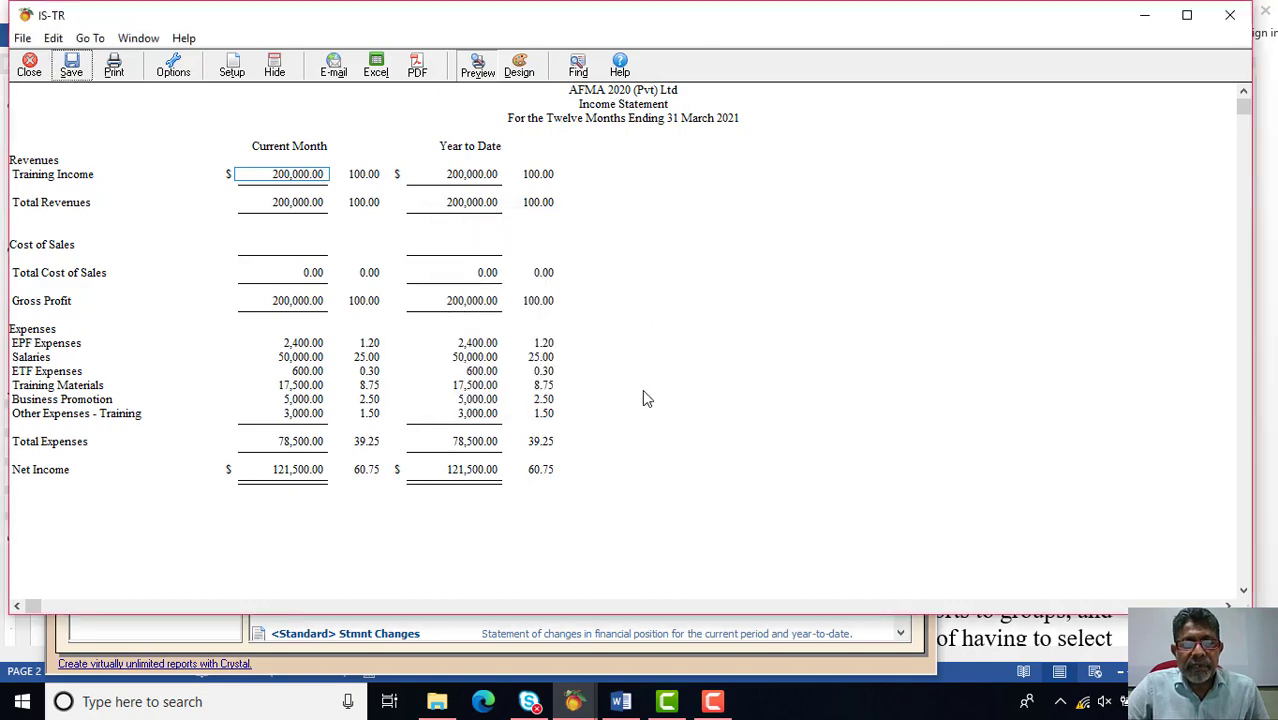
left_click(1230, 15)
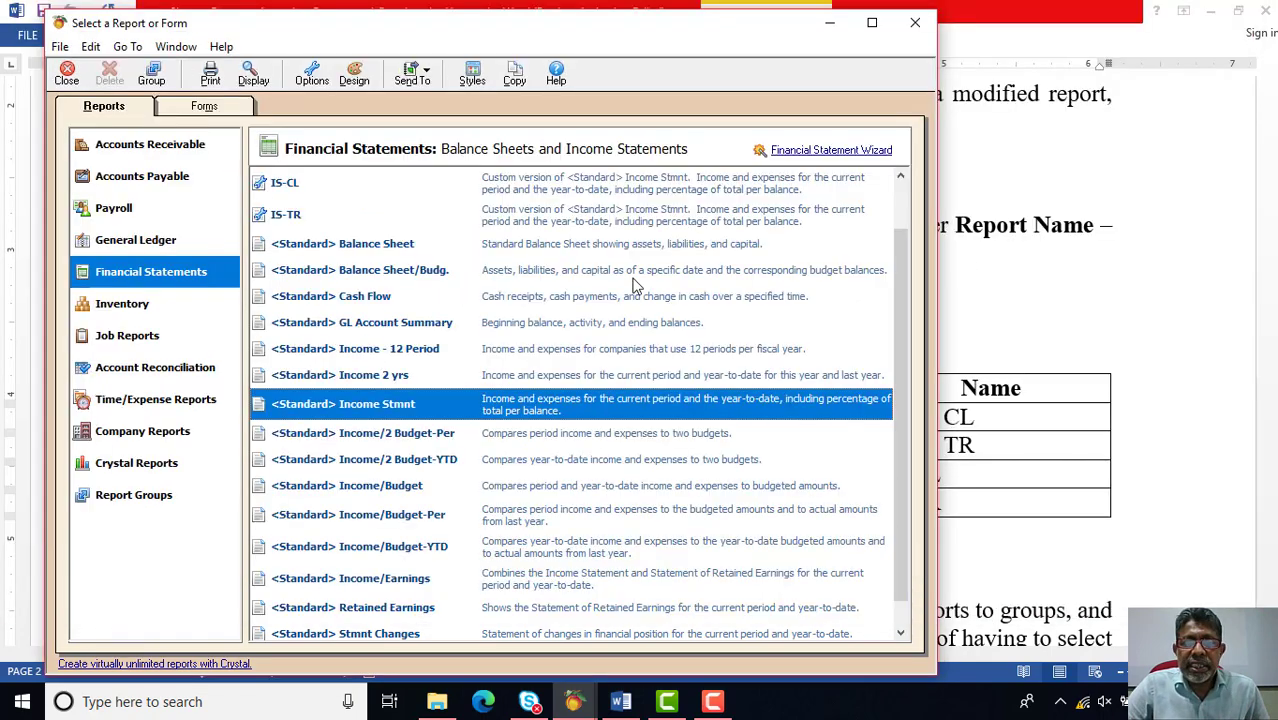
scroll(474, 212, "up", 1)
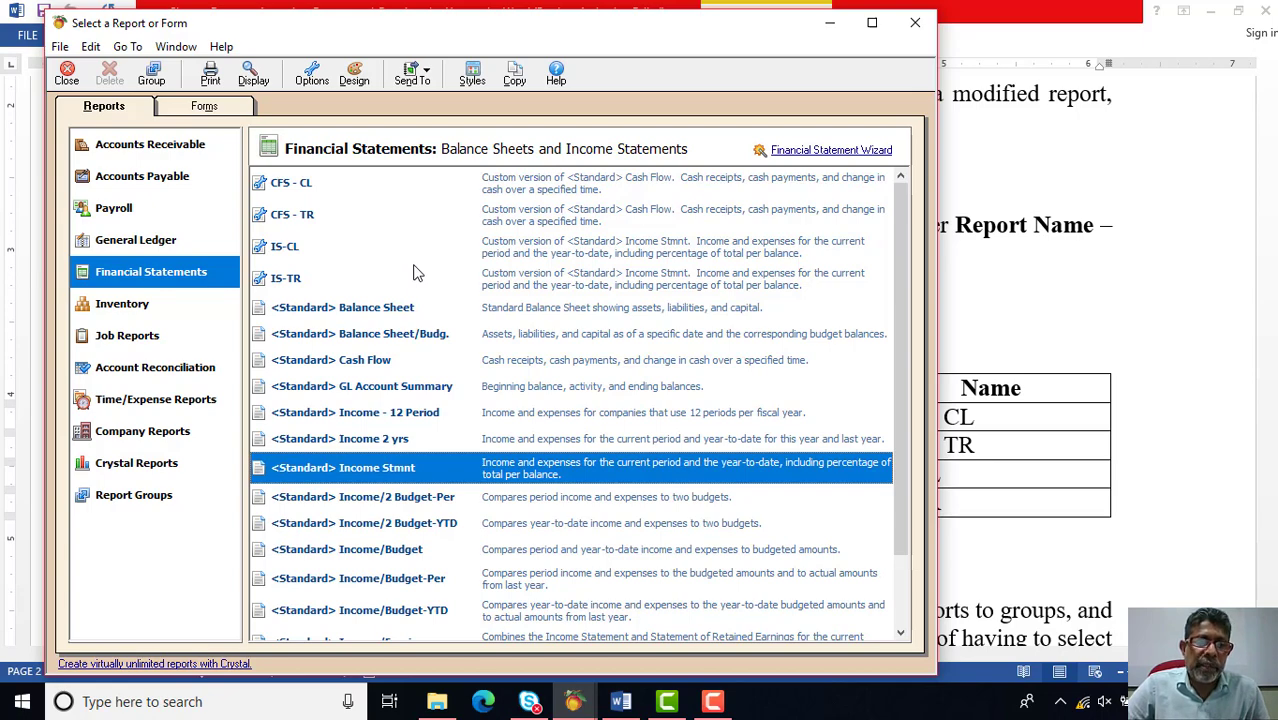
left_click(915, 22)
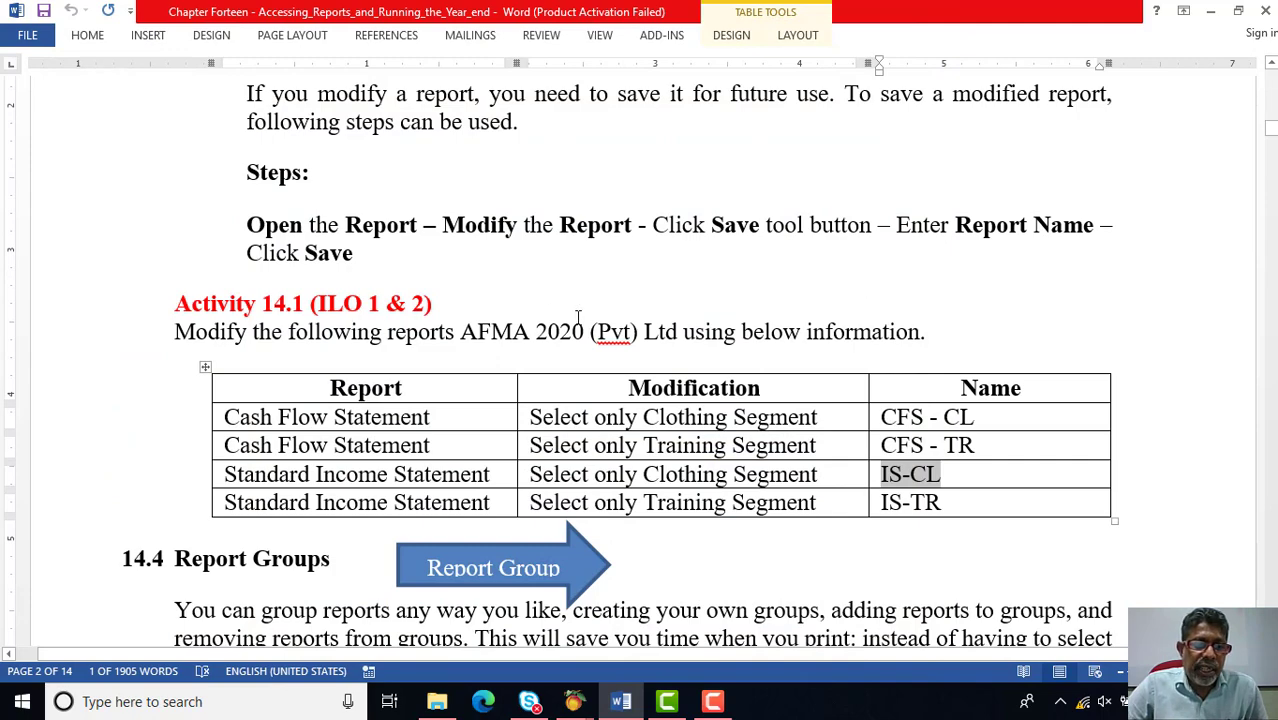
Read section 14.4 on creating report groups in the Word document, down to the Activity 14.2 table
scroll(590, 309, "down", 3)
scroll(705, 300, "down", 3)
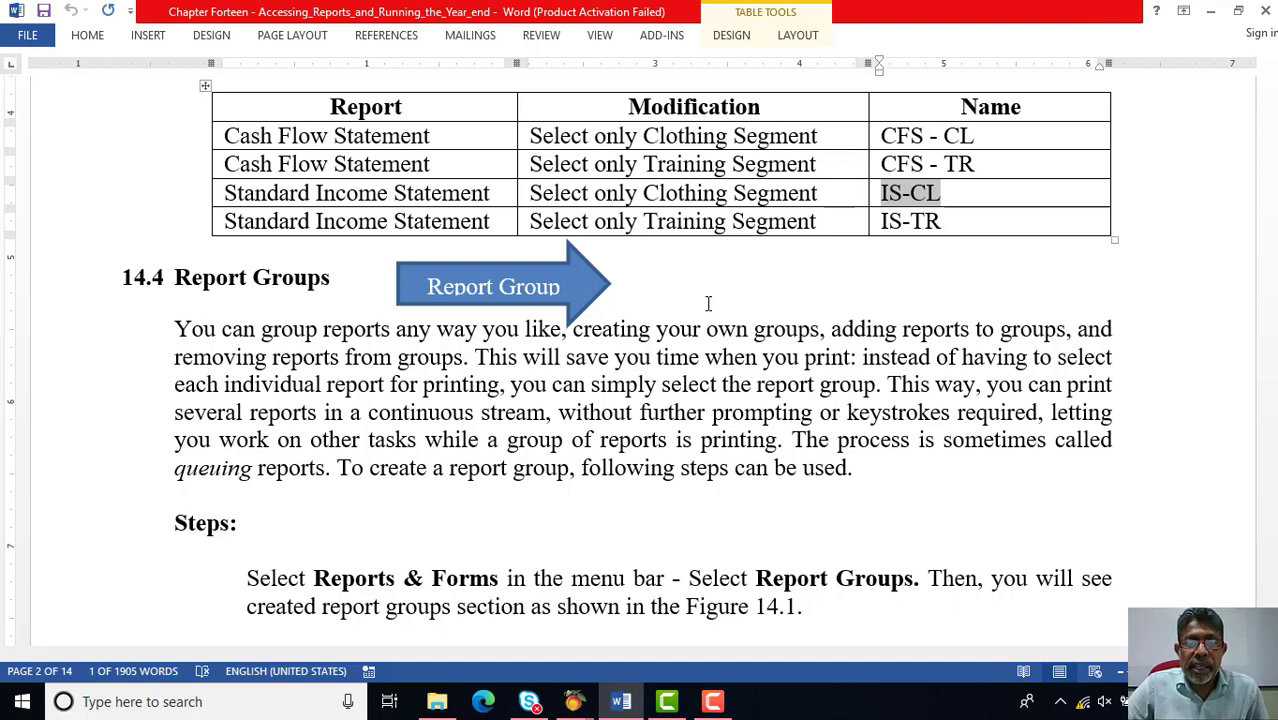
scroll(708, 303, "down", 5)
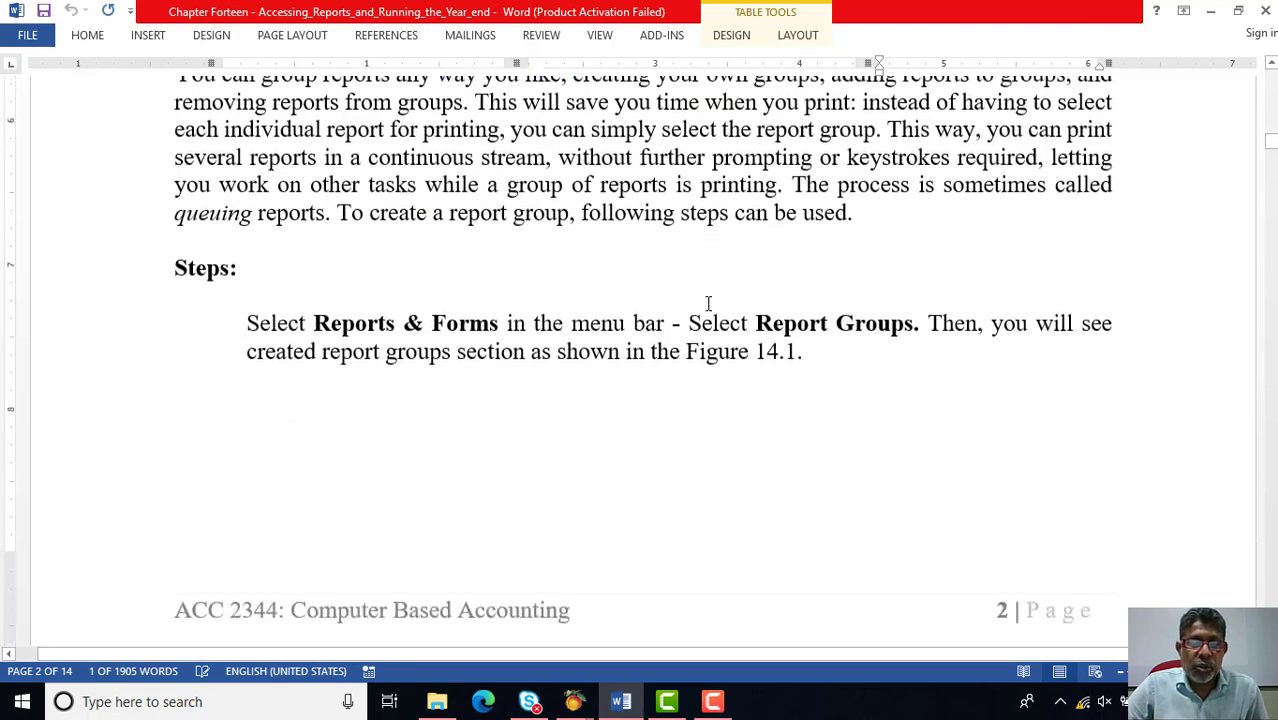
scroll(708, 303, "down", 10)
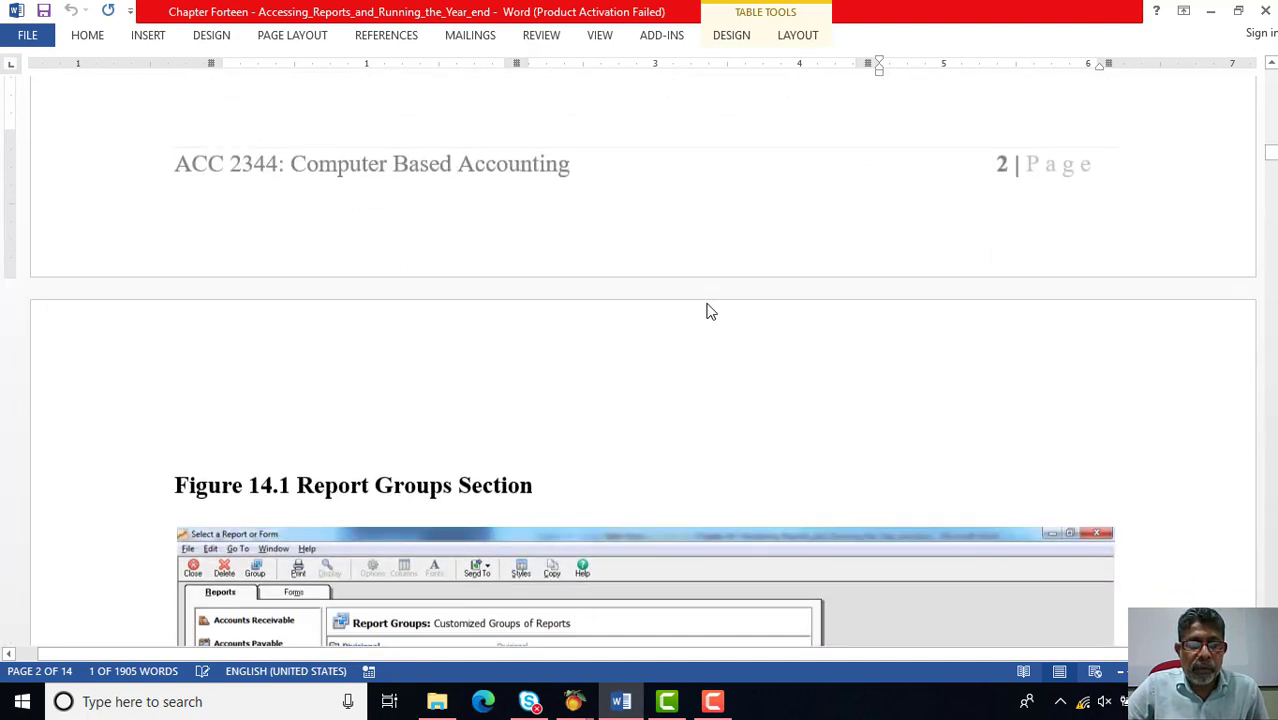
scroll(707, 304, "down", 10)
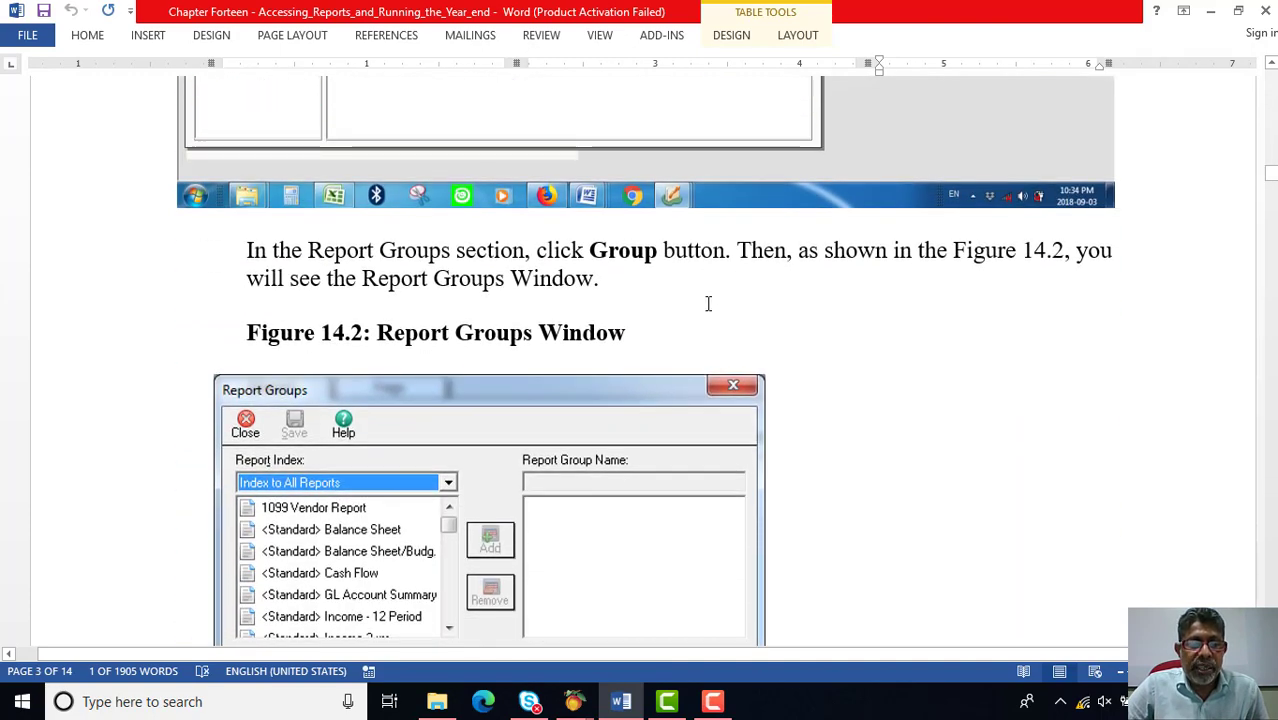
scroll(707, 304, "down", 10)
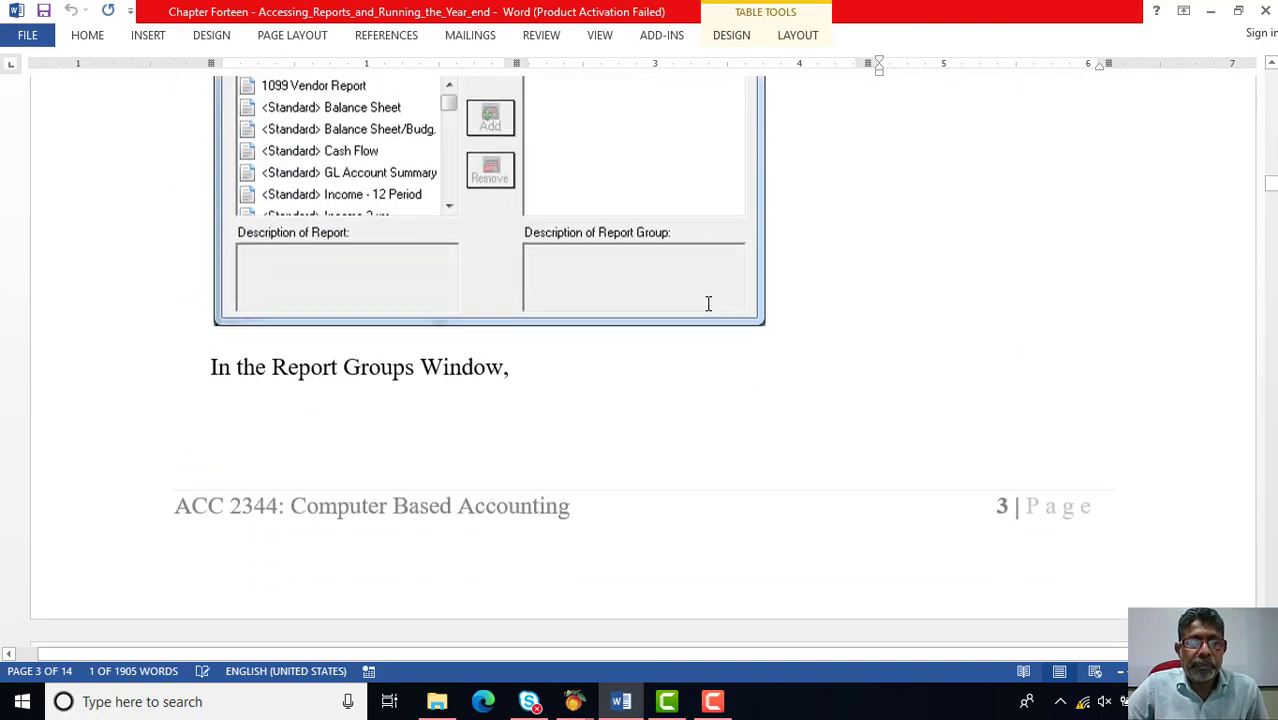
scroll(707, 304, "down", 9)
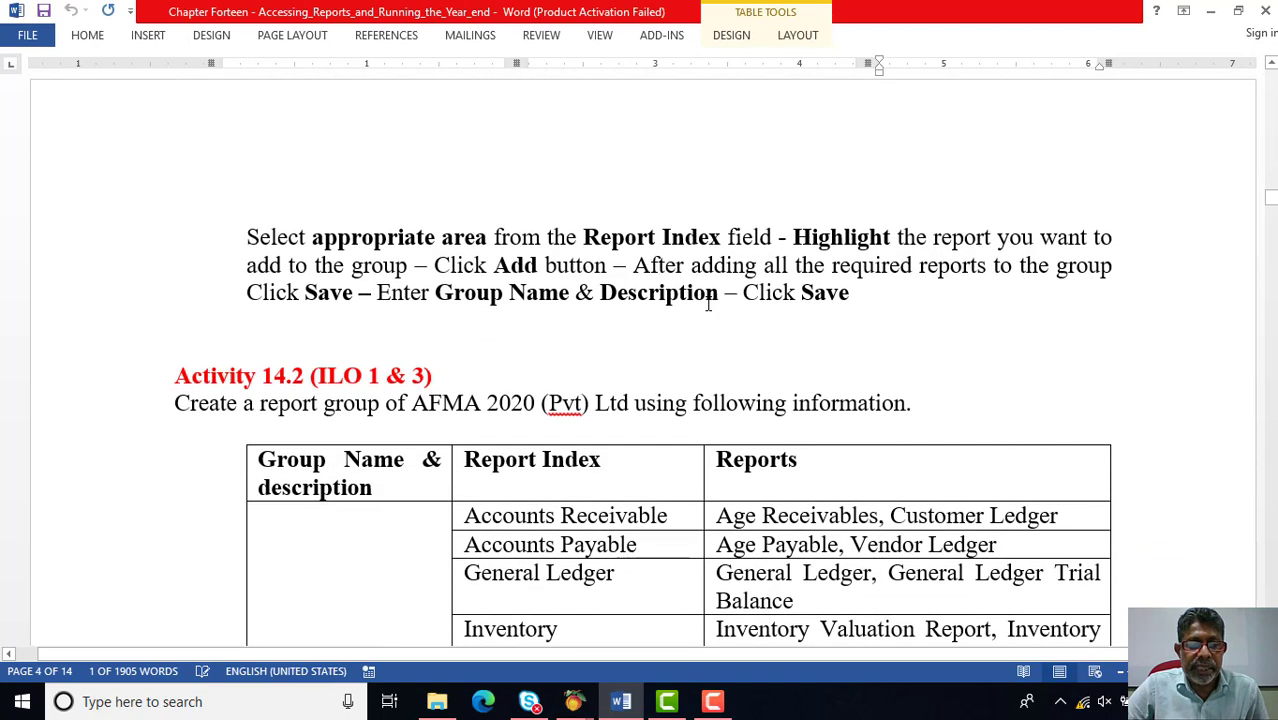
Review the Activity 14.2 table, then switch to Peachtree and open the Report Groups window from the report list
scroll(670, 322, "down", 4)
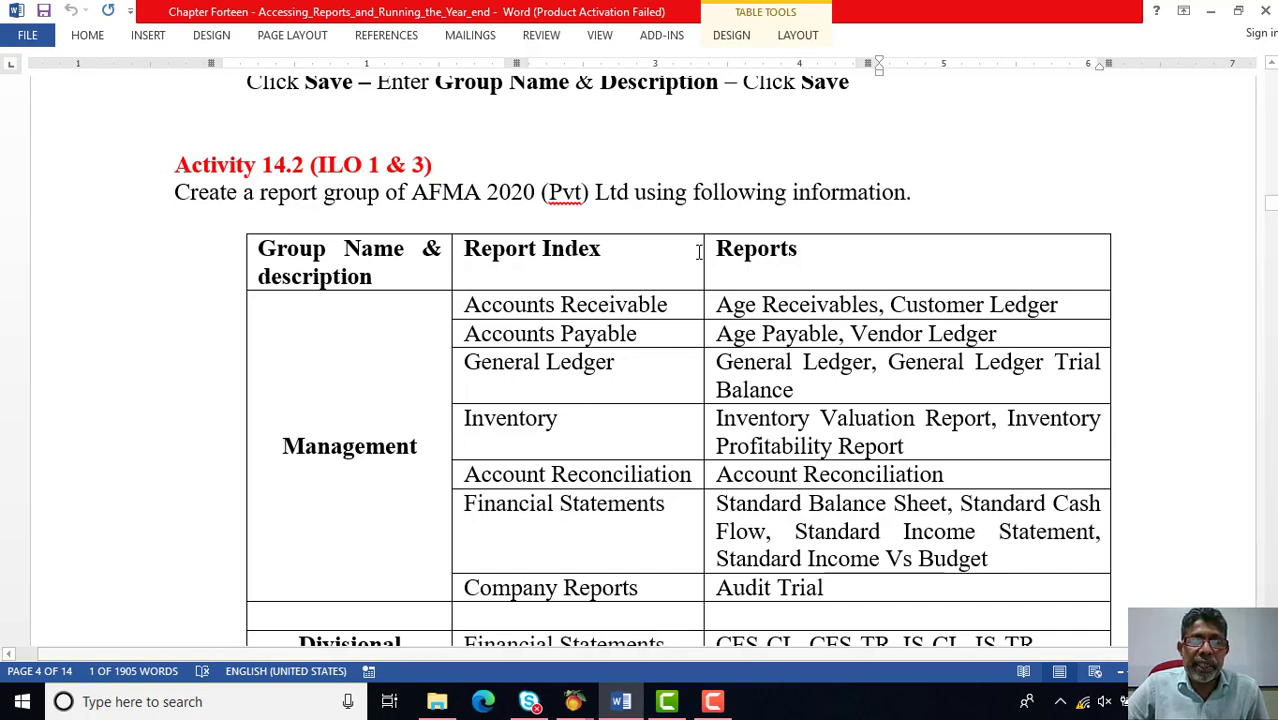
scroll(699, 252, "down", 1)
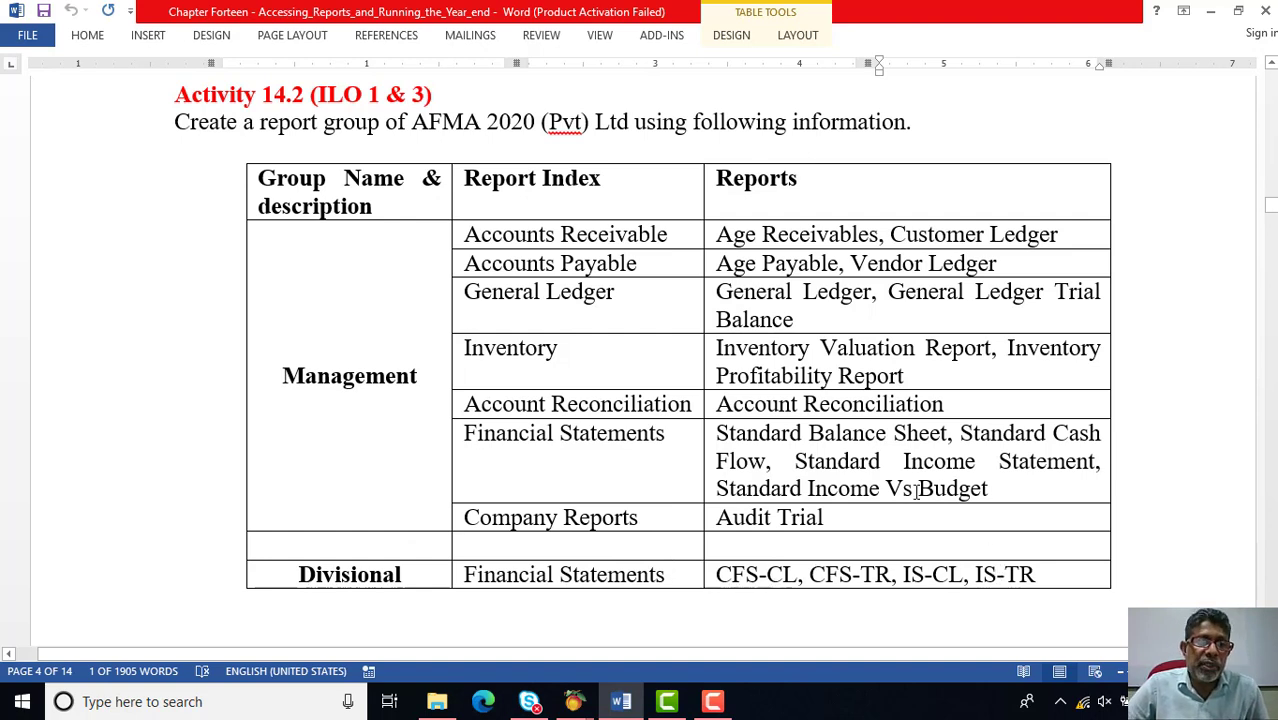
mouse_move(575, 700)
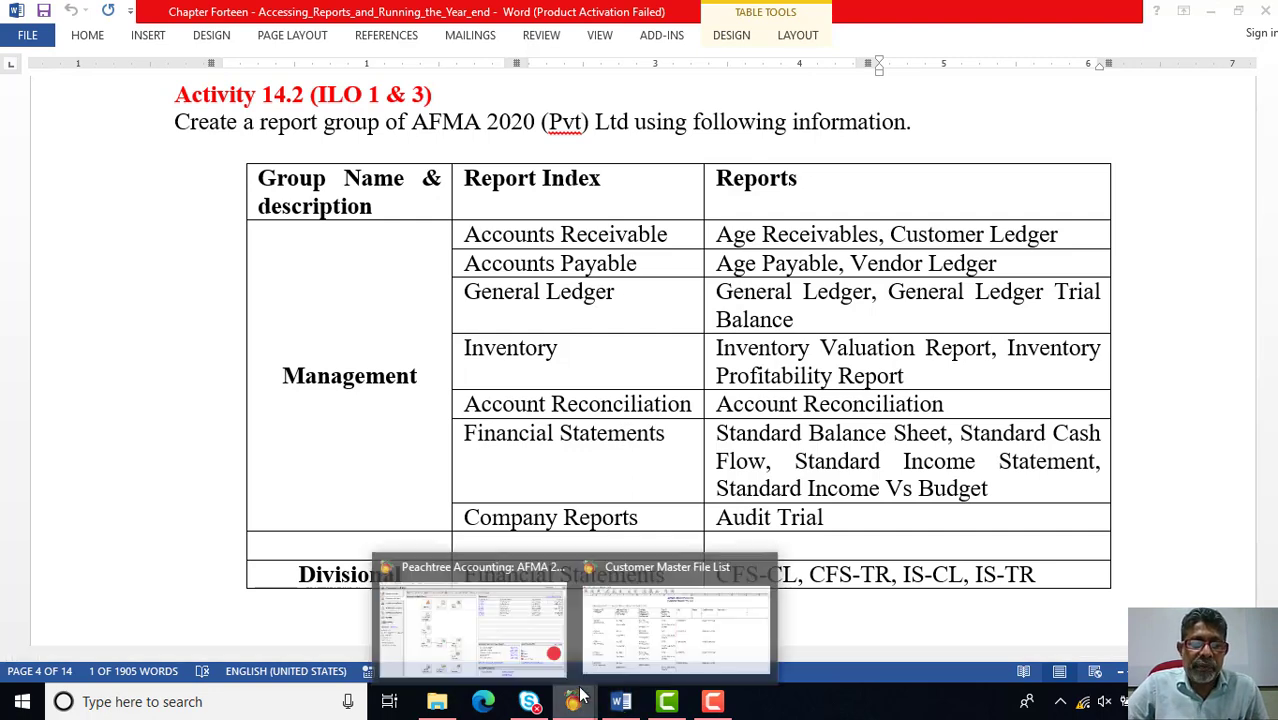
left_click(522, 640)
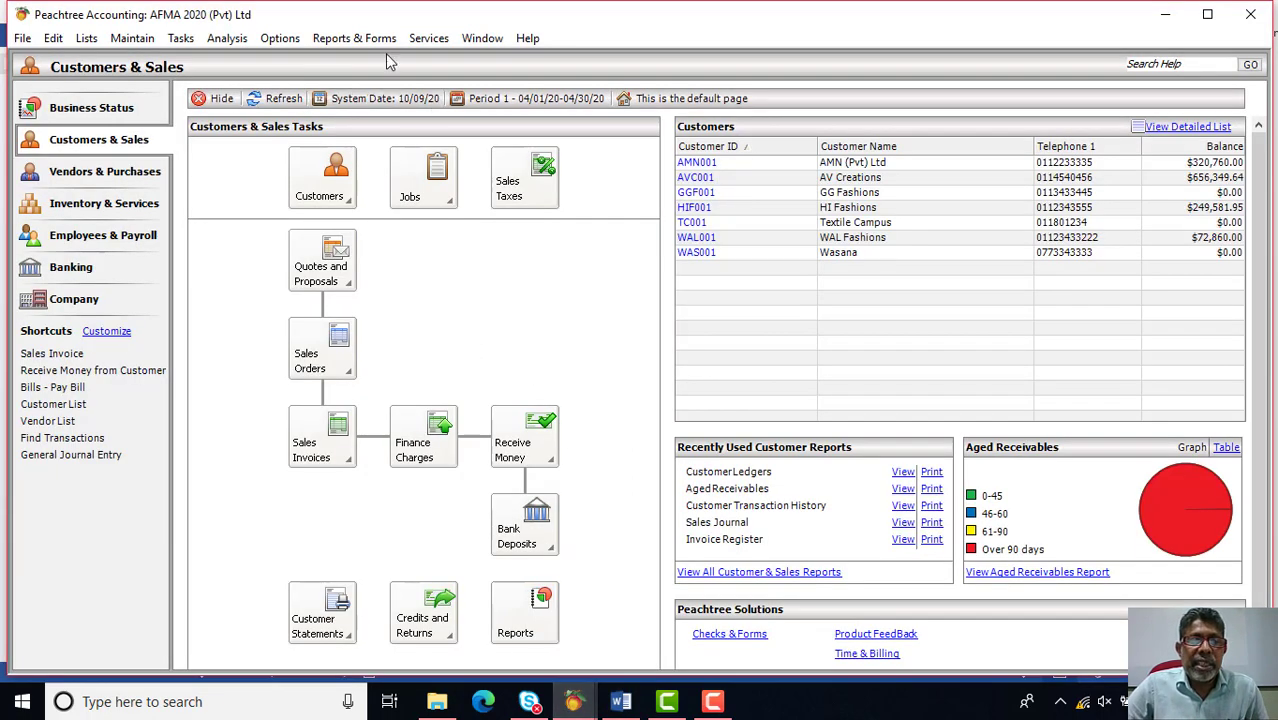
left_click(353, 40)
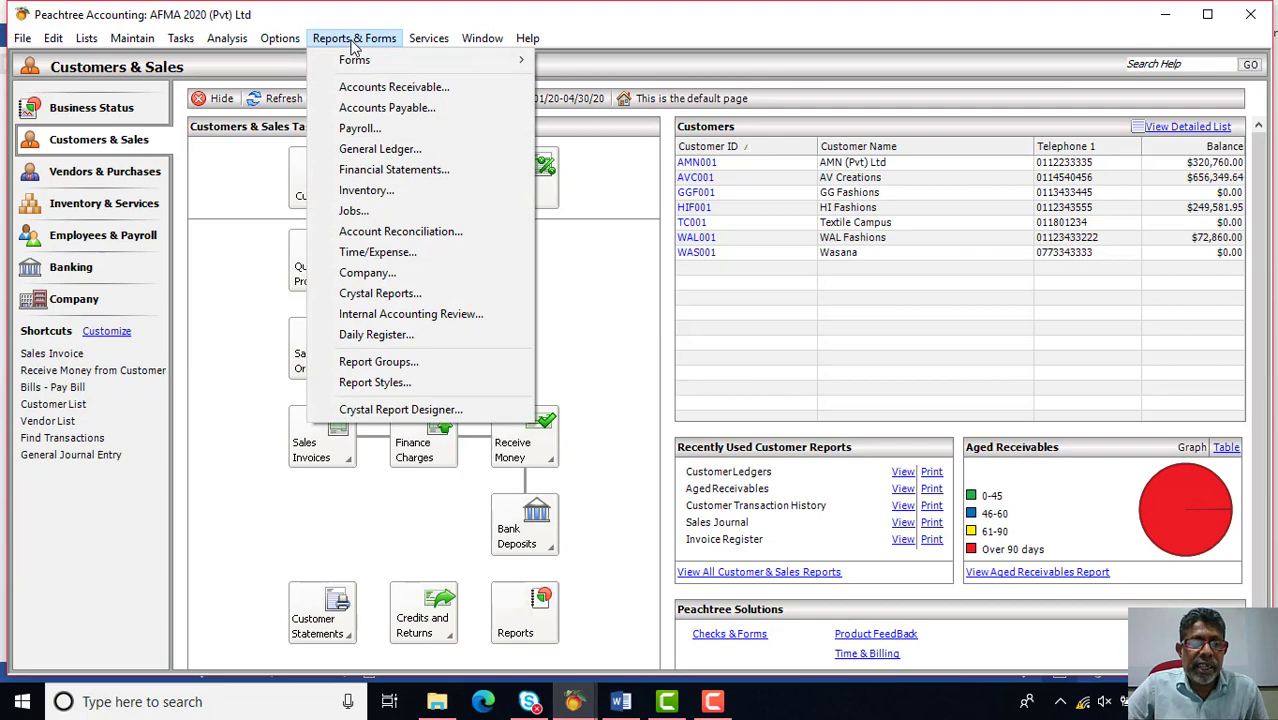
left_click(375, 170)
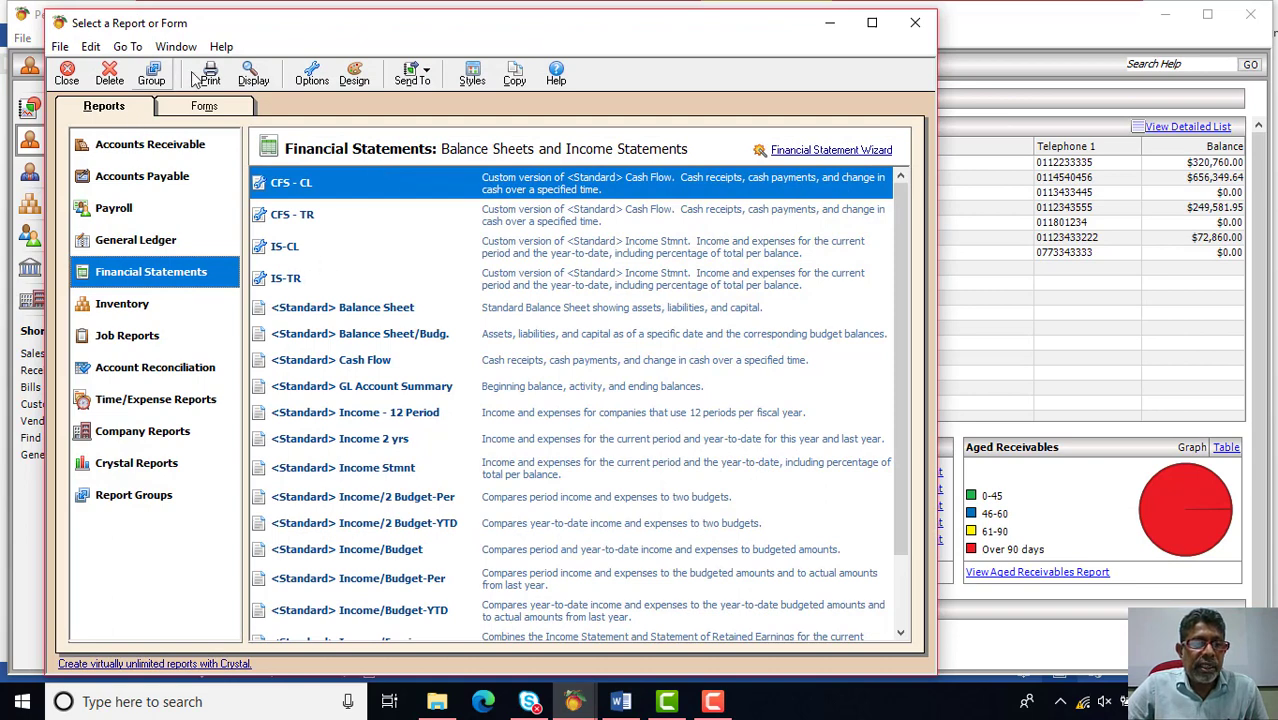
left_click(120, 500)
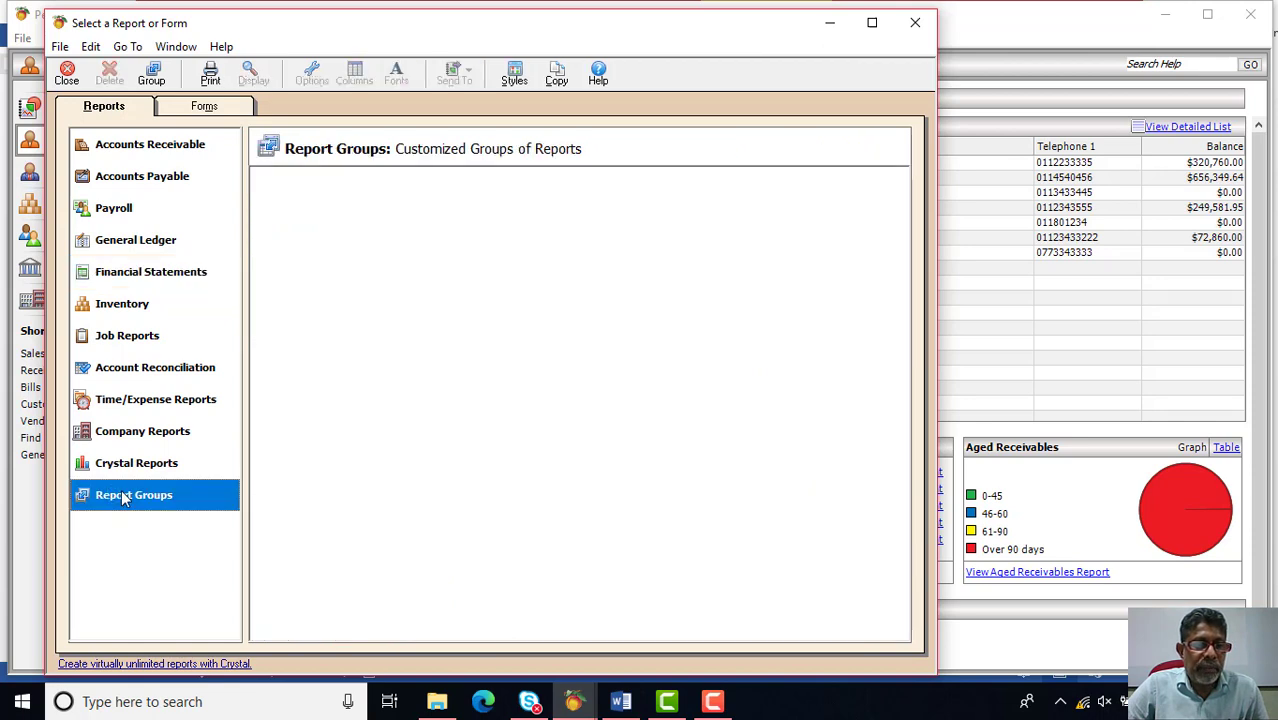
left_click(154, 78)
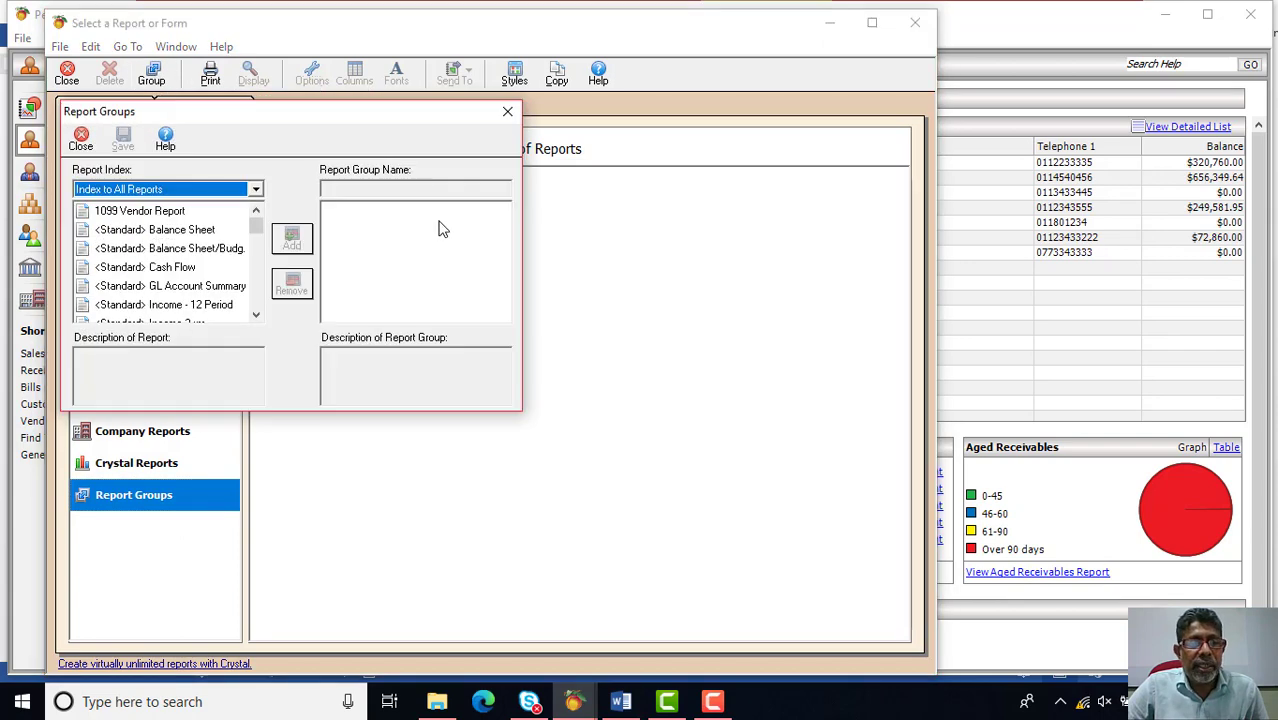
left_click_drag(334, 118, 620, 114)
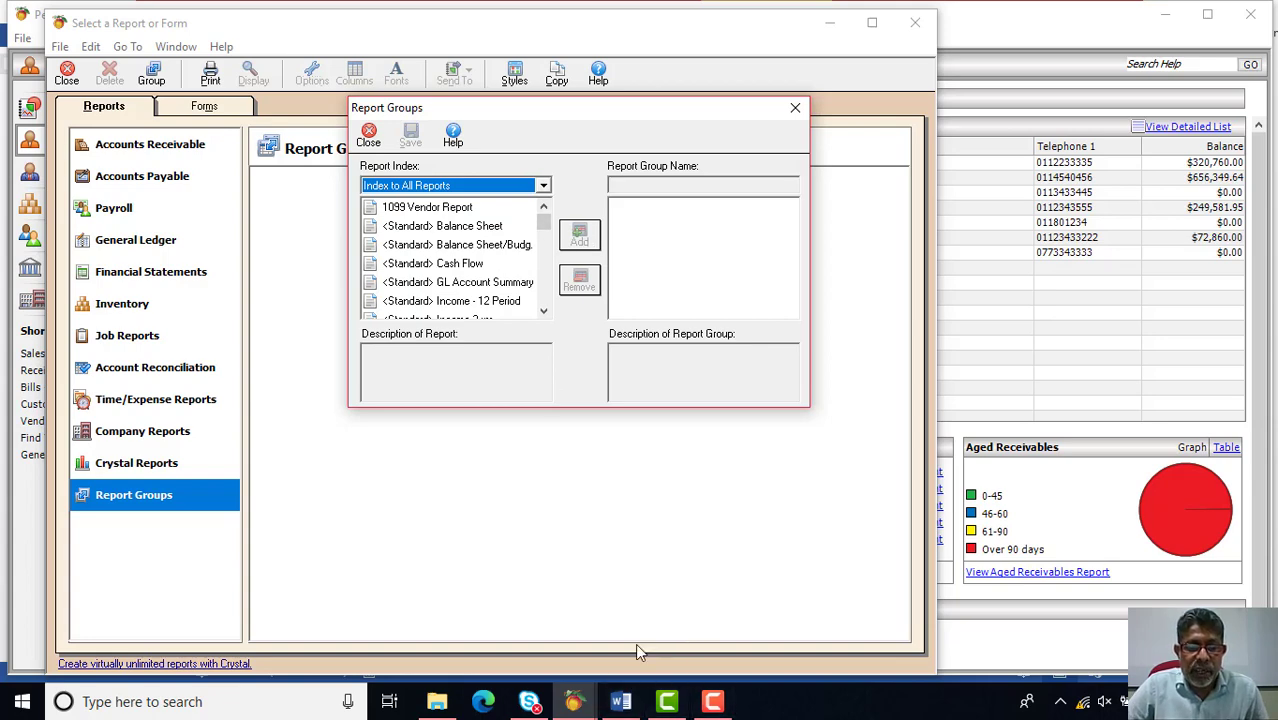
Check the activity table in Word, then add Aged Receivables and Customer Ledgers from the Accounts Receivable index to the new report group
left_click(618, 703)
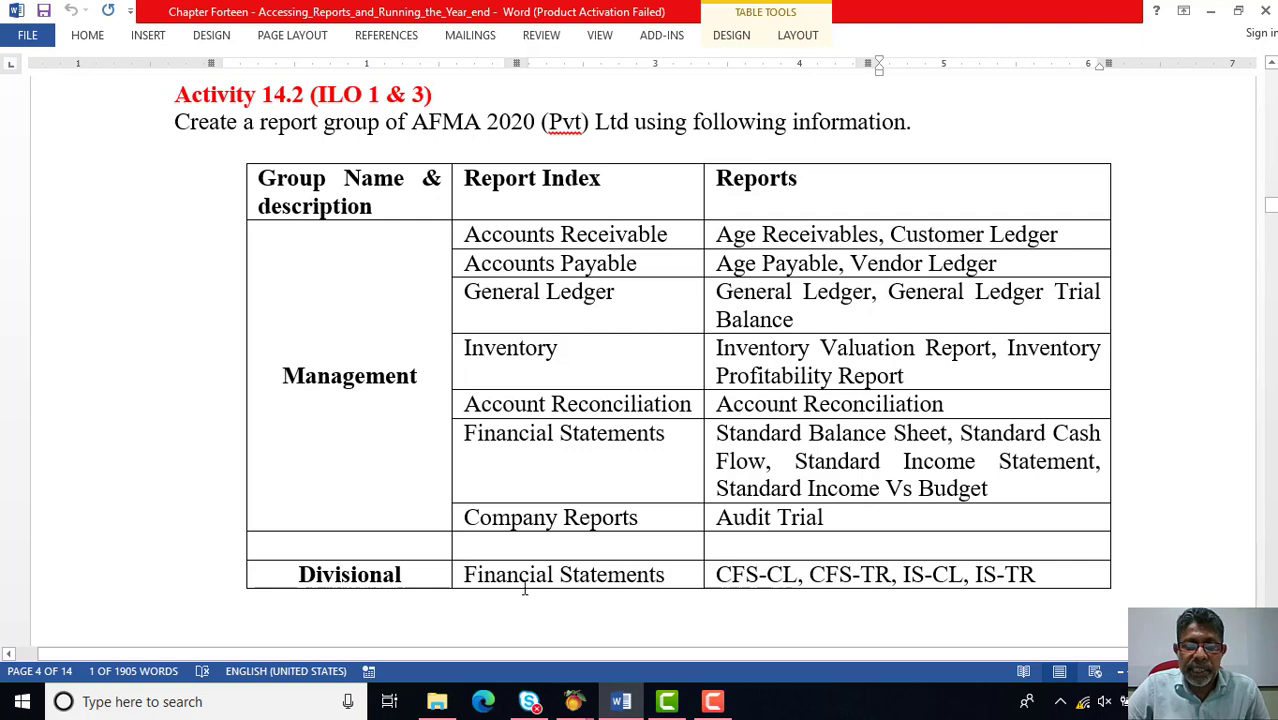
left_click(614, 699)
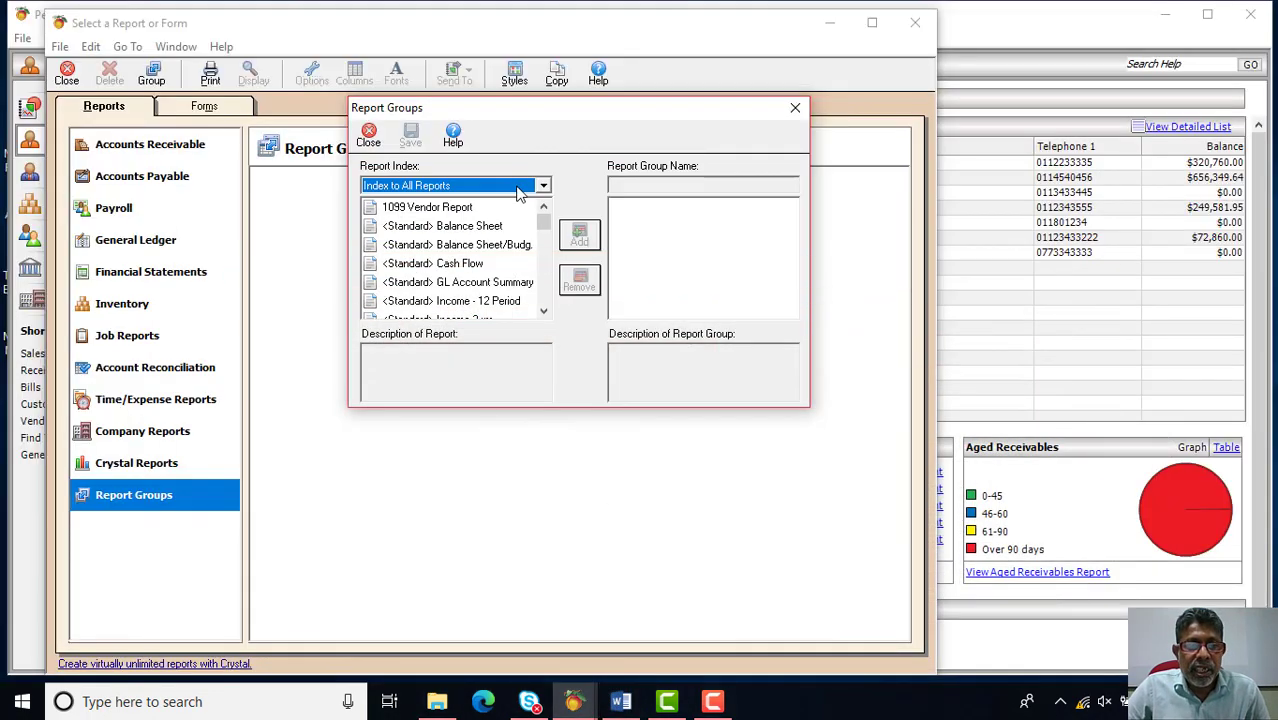
left_click(543, 186)
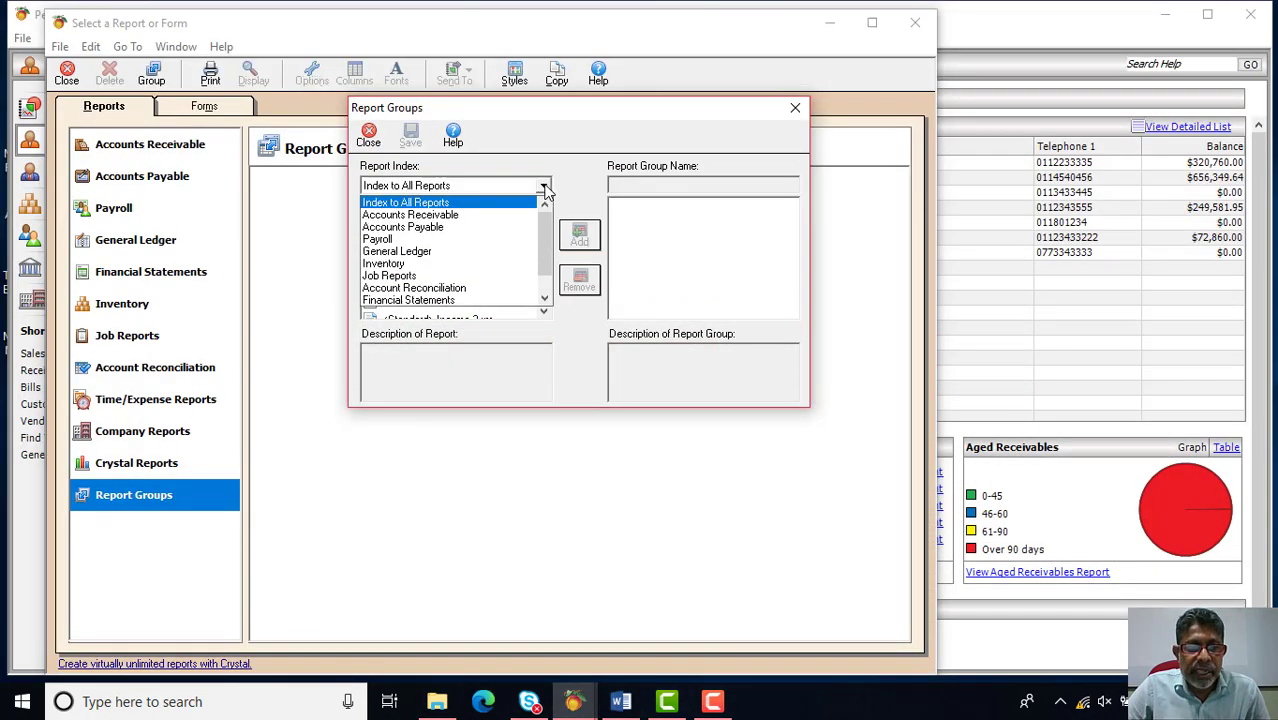
left_click(488, 215)
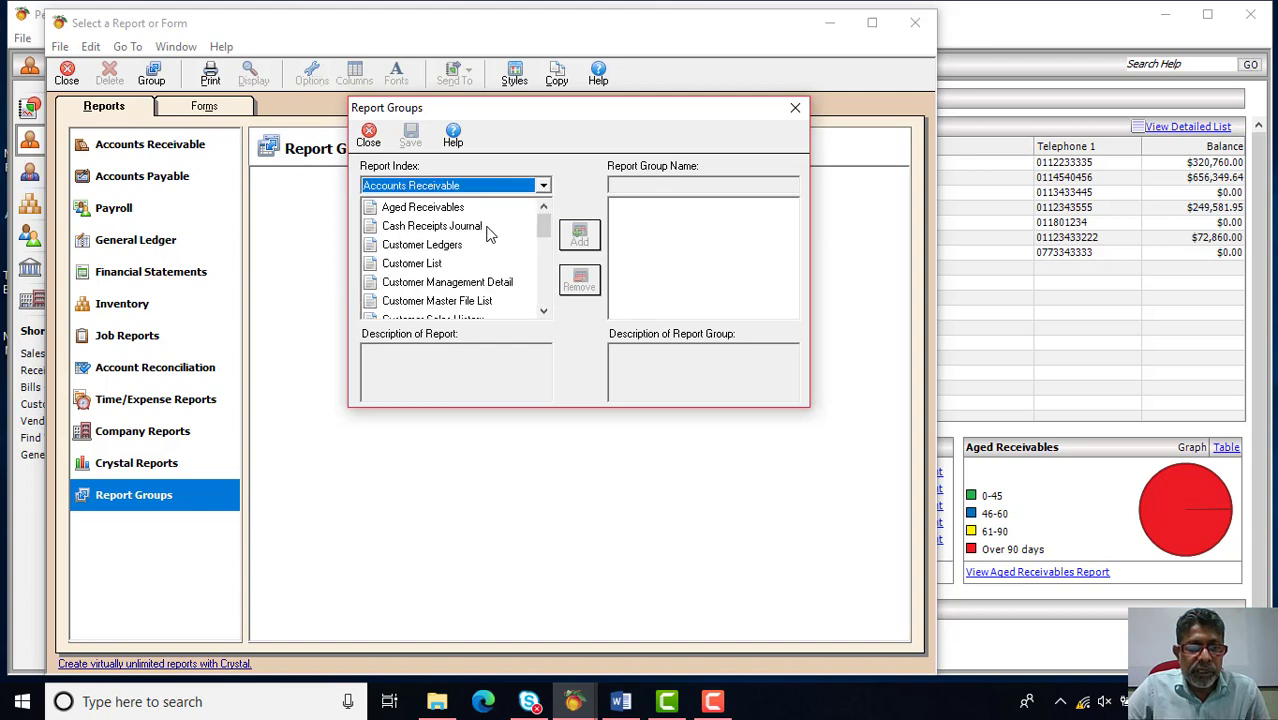
left_click(424, 209)
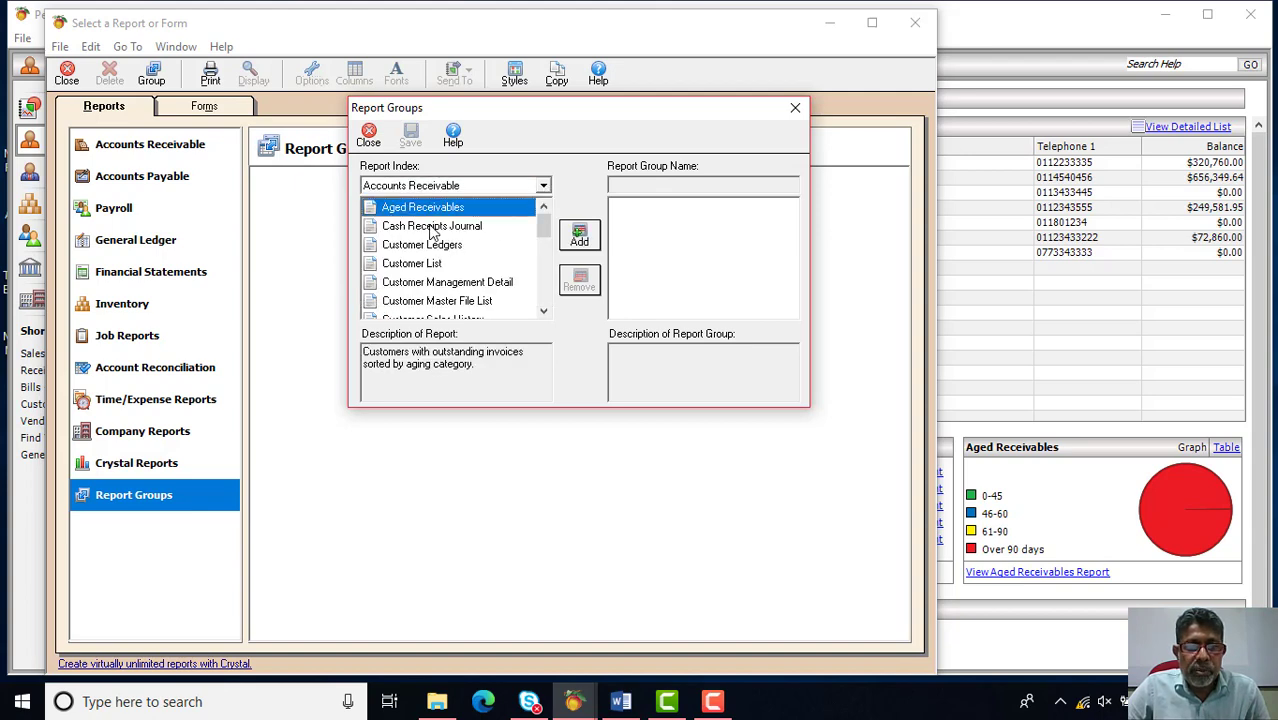
left_click(586, 248)
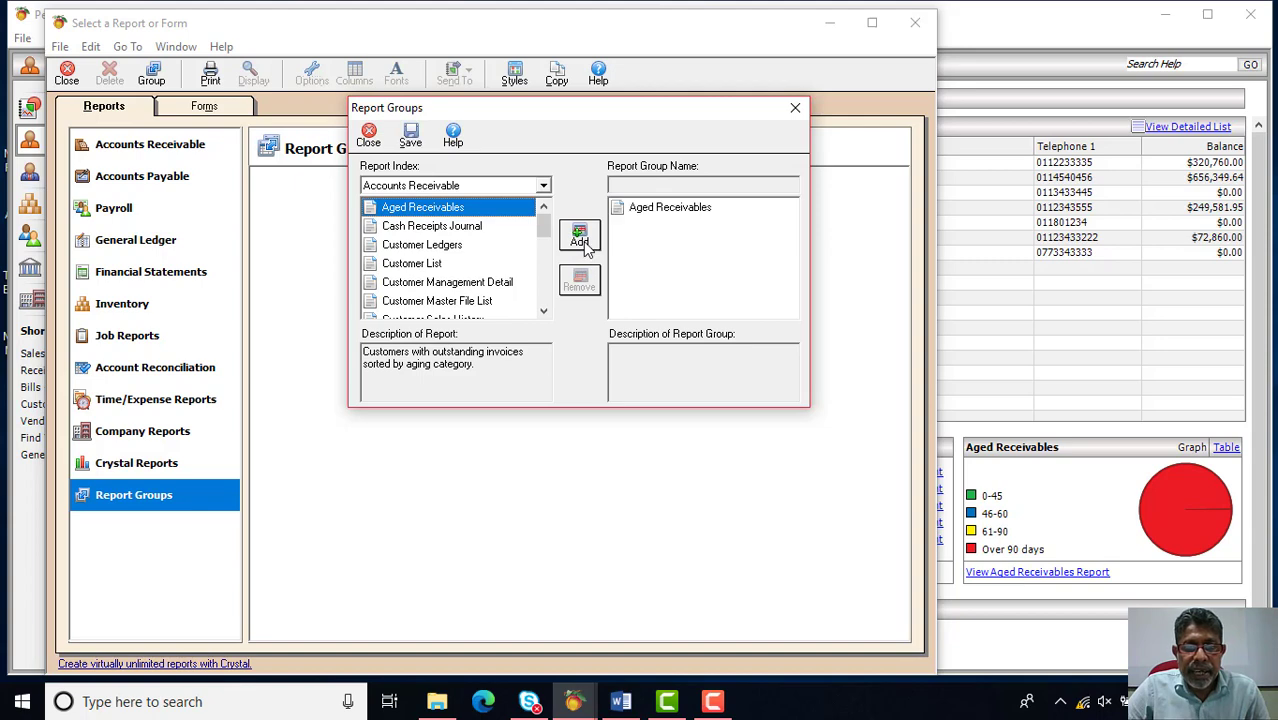
left_click(434, 250)
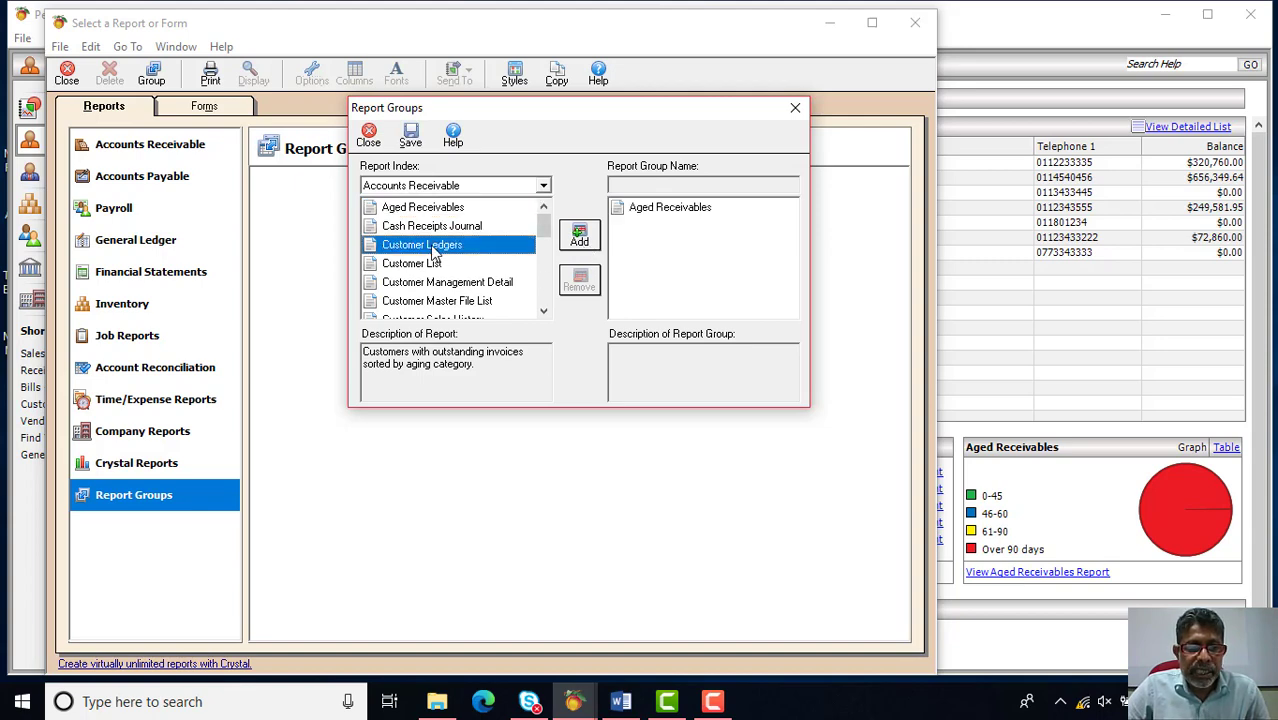
left_click(579, 240)
Check the Accounts Payable row in Word, then add the Aged Payables report to the group in Peachtree
left_click(621, 701)
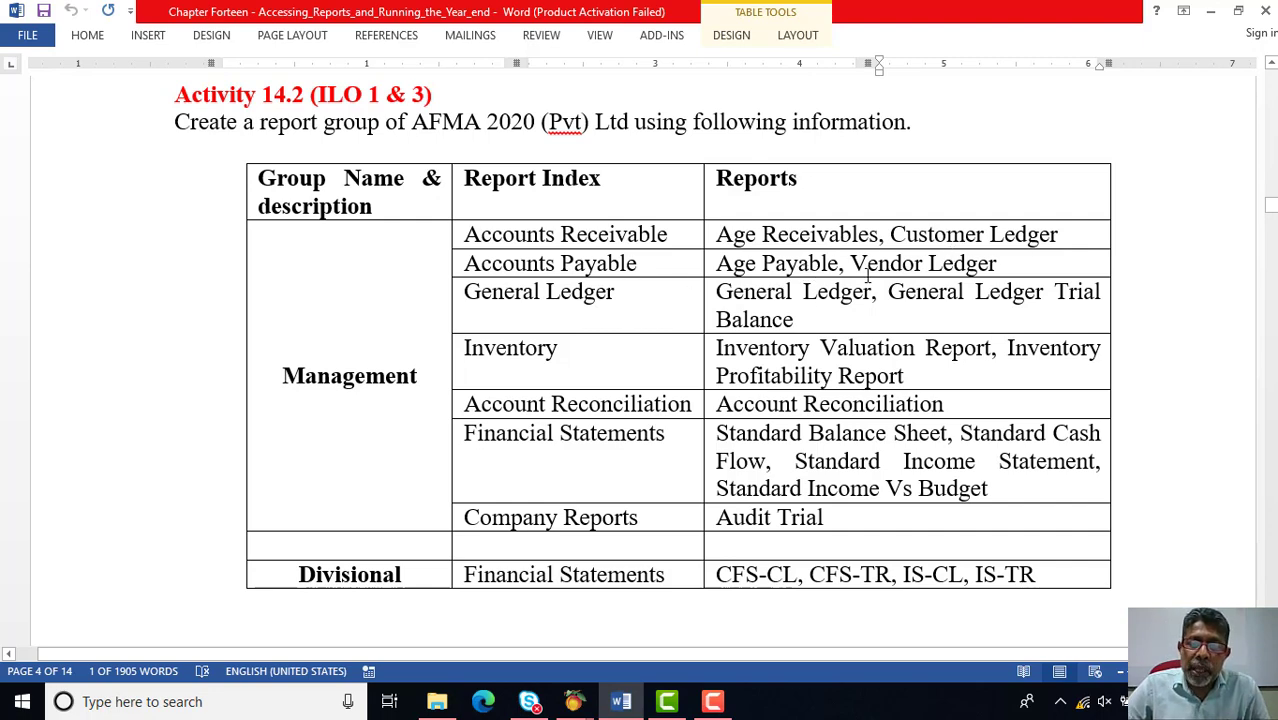
left_click(573, 701)
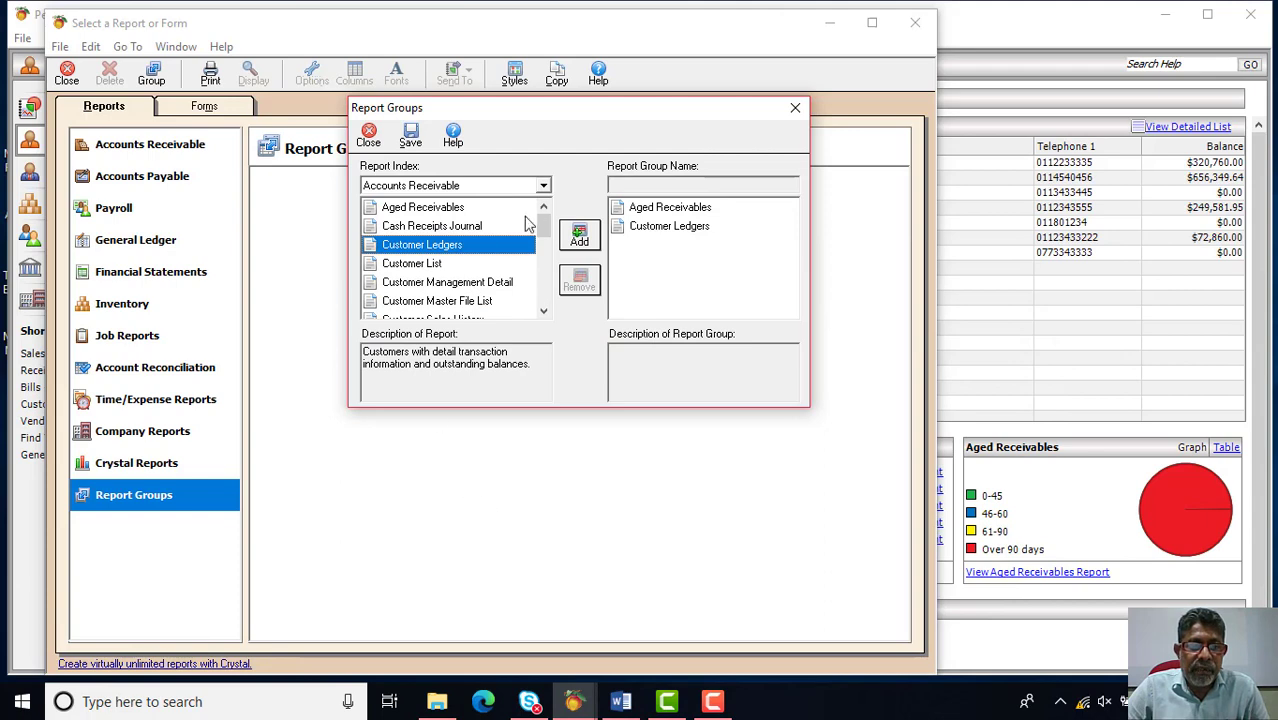
left_click(543, 186)
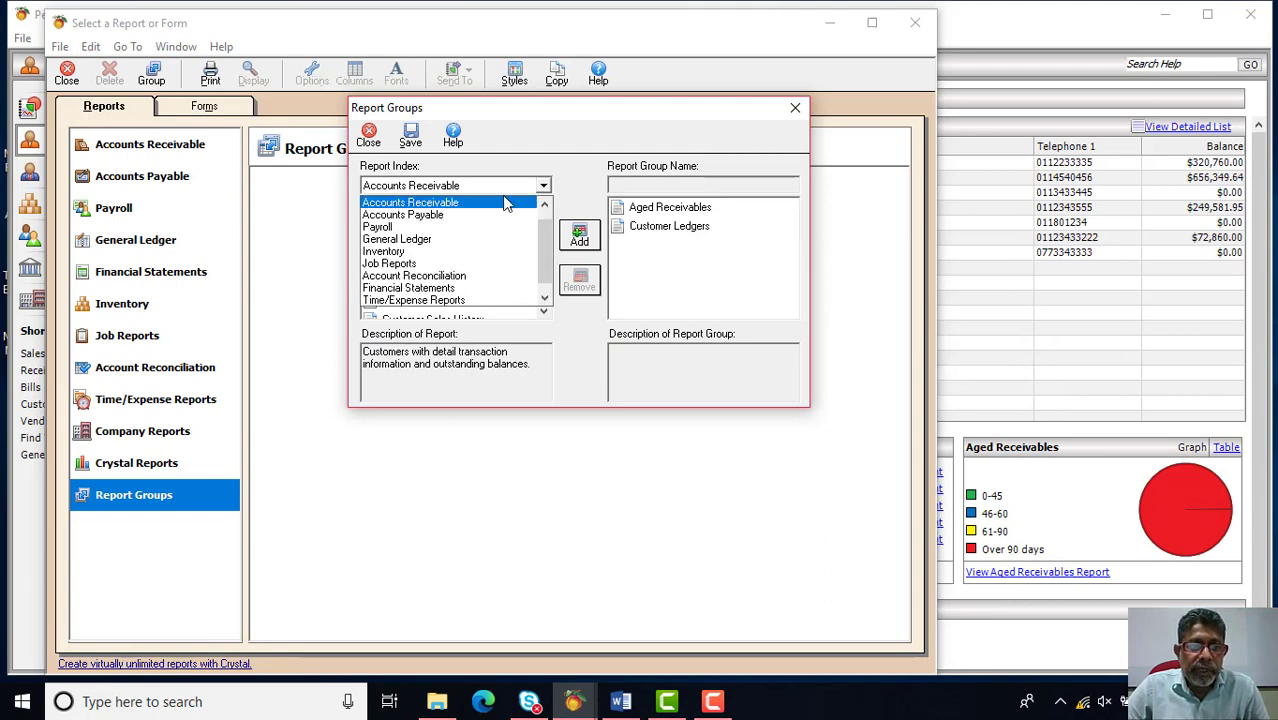
left_click(473, 224)
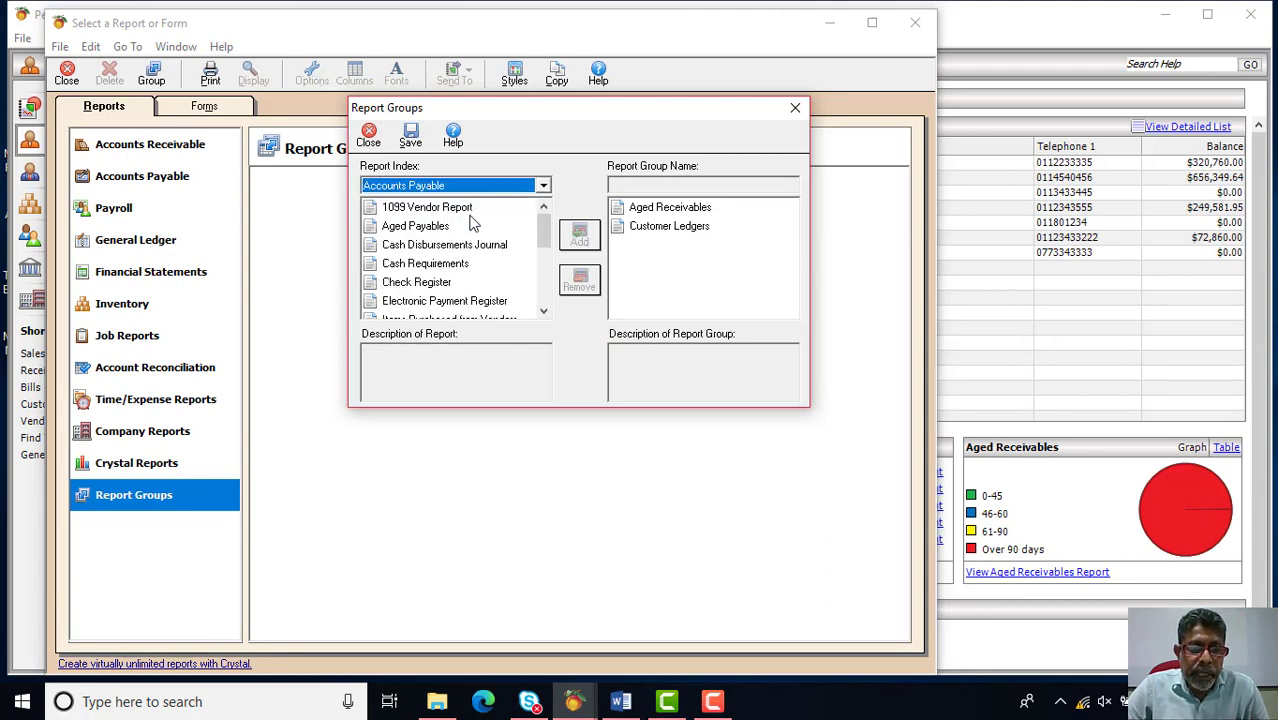
left_click(428, 232)
left_click(579, 238)
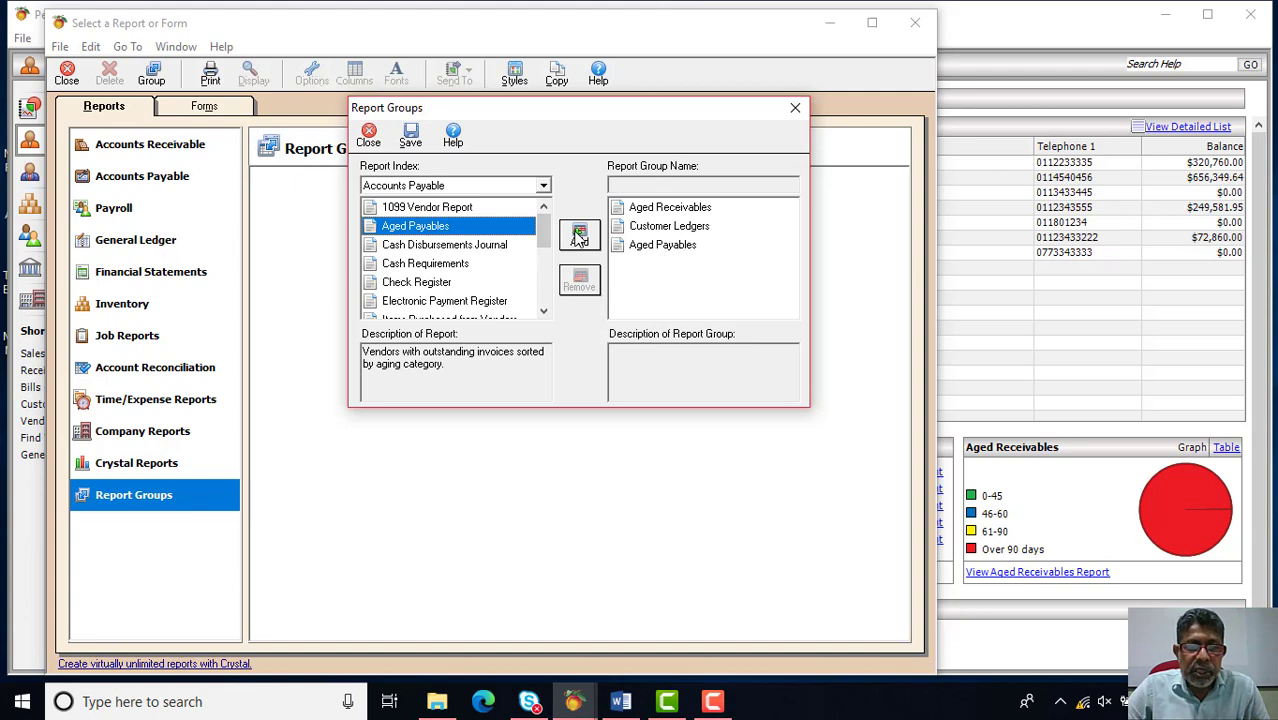
Add the Vendor Ledgers report from the Accounts Payable index to the report group
left_click(543, 311)
left_click(543, 311)
left_click(543, 311)
left_click(543, 311)
left_click(543, 311)
left_click(543, 311)
left_click(543, 311)
left_click(543, 311)
left_click(543, 311)
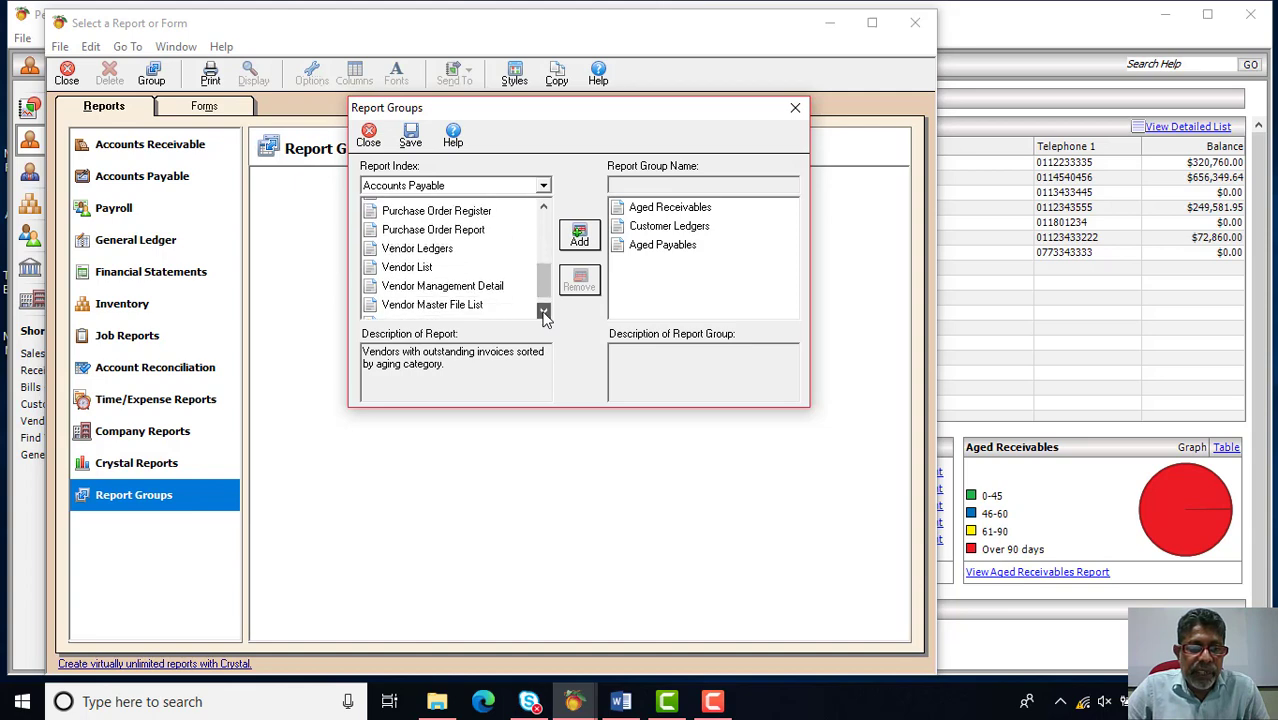
left_click(421, 250)
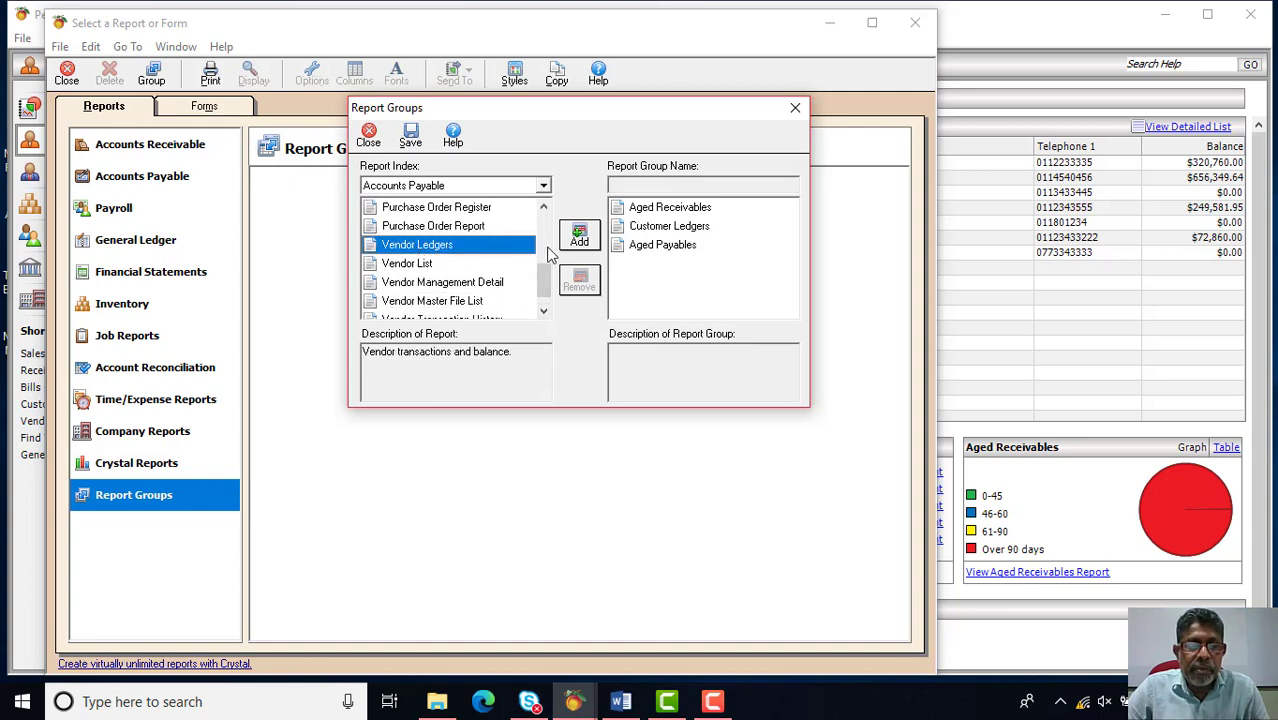
left_click(579, 237)
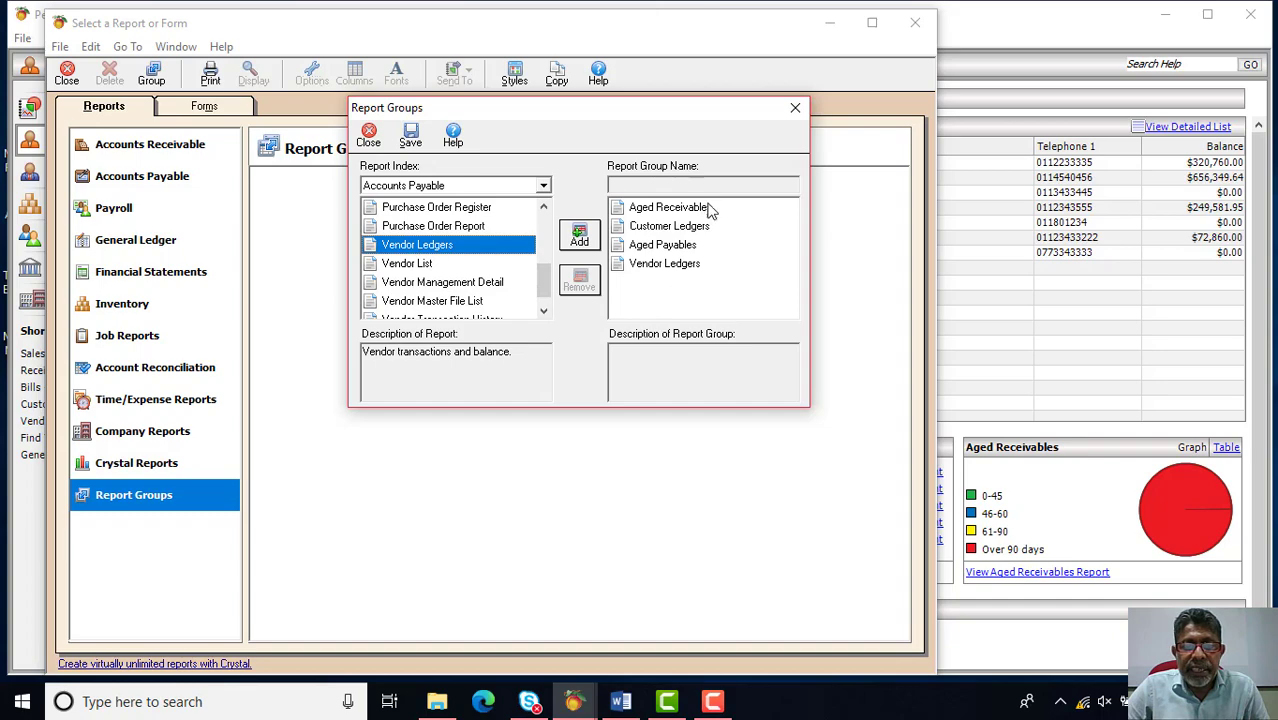
Check the table in Word, then add General Ledger and General Ledger Trial Balance from the General Ledger index to the group in Peachtree
left_click(621, 701)
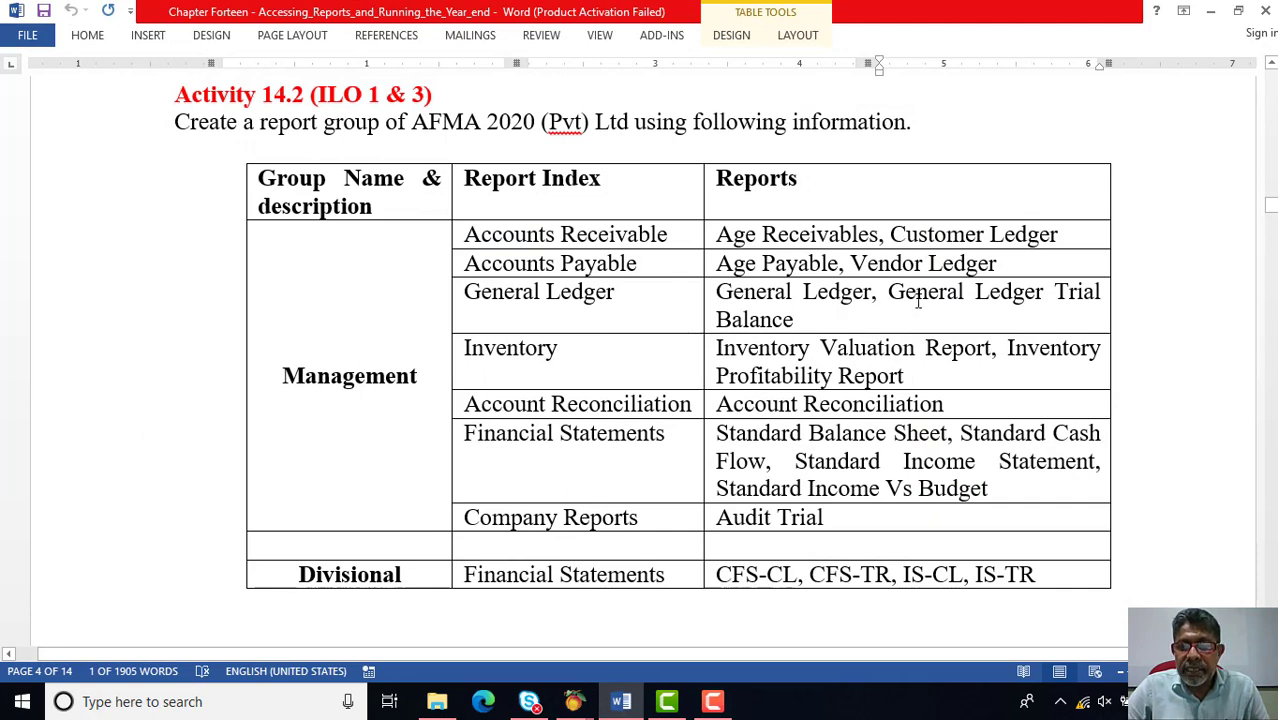
left_click(573, 701)
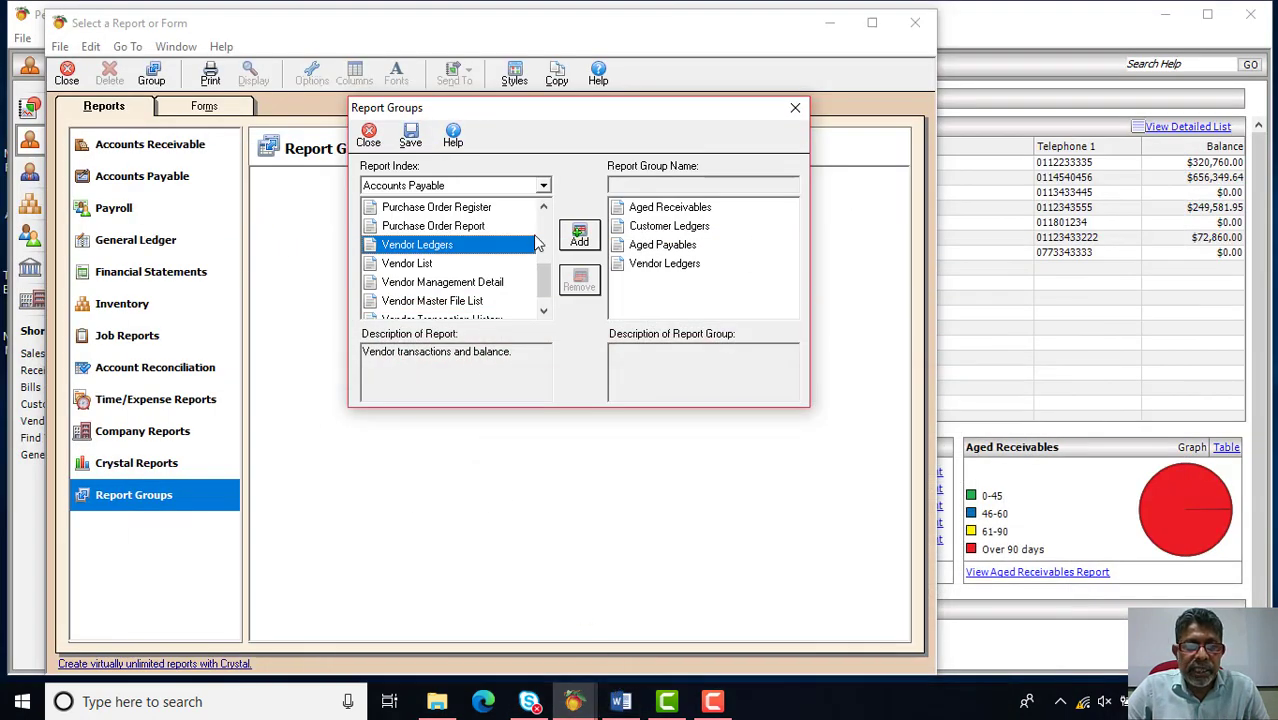
left_click(540, 186)
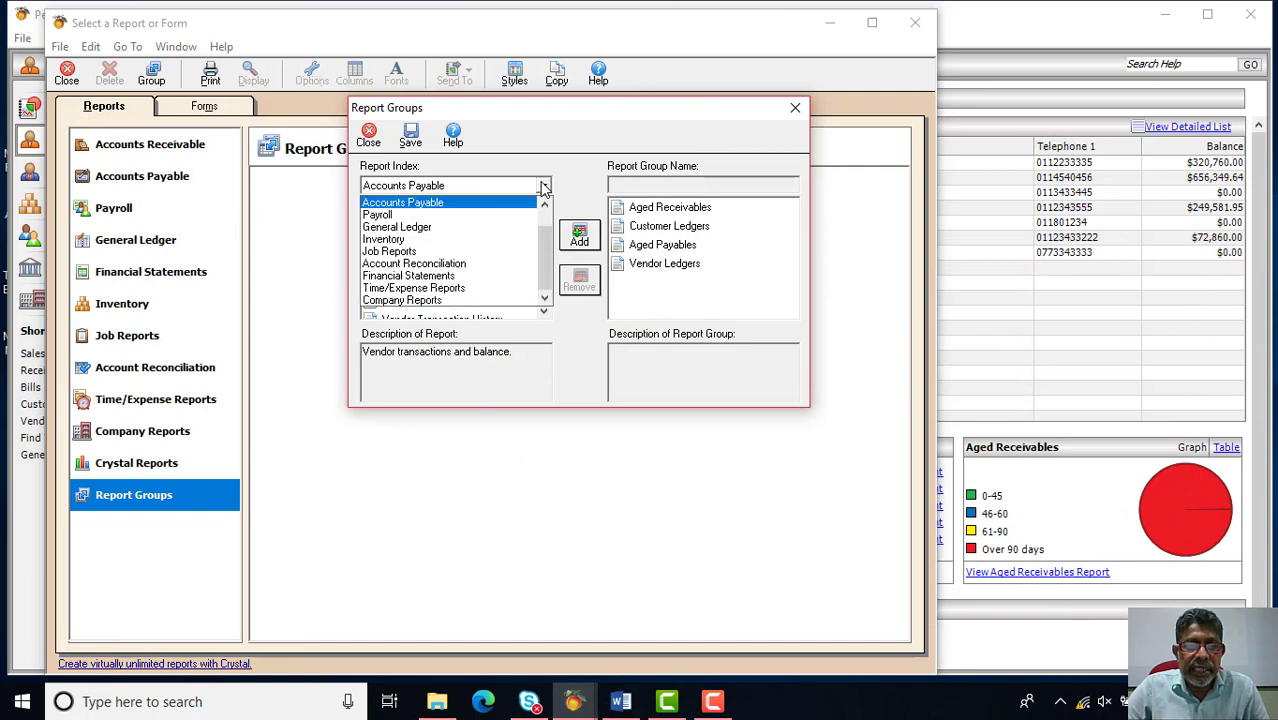
left_click(494, 228)
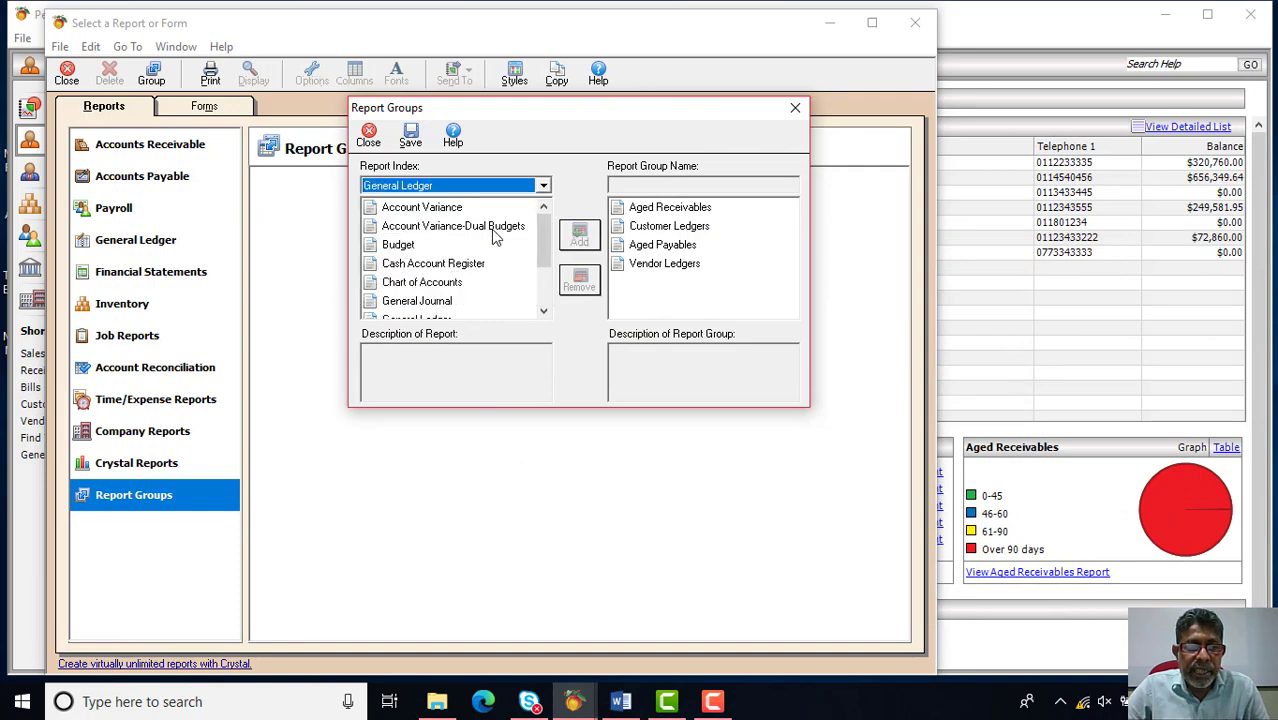
left_click(544, 312)
left_click(544, 312)
left_click(544, 312)
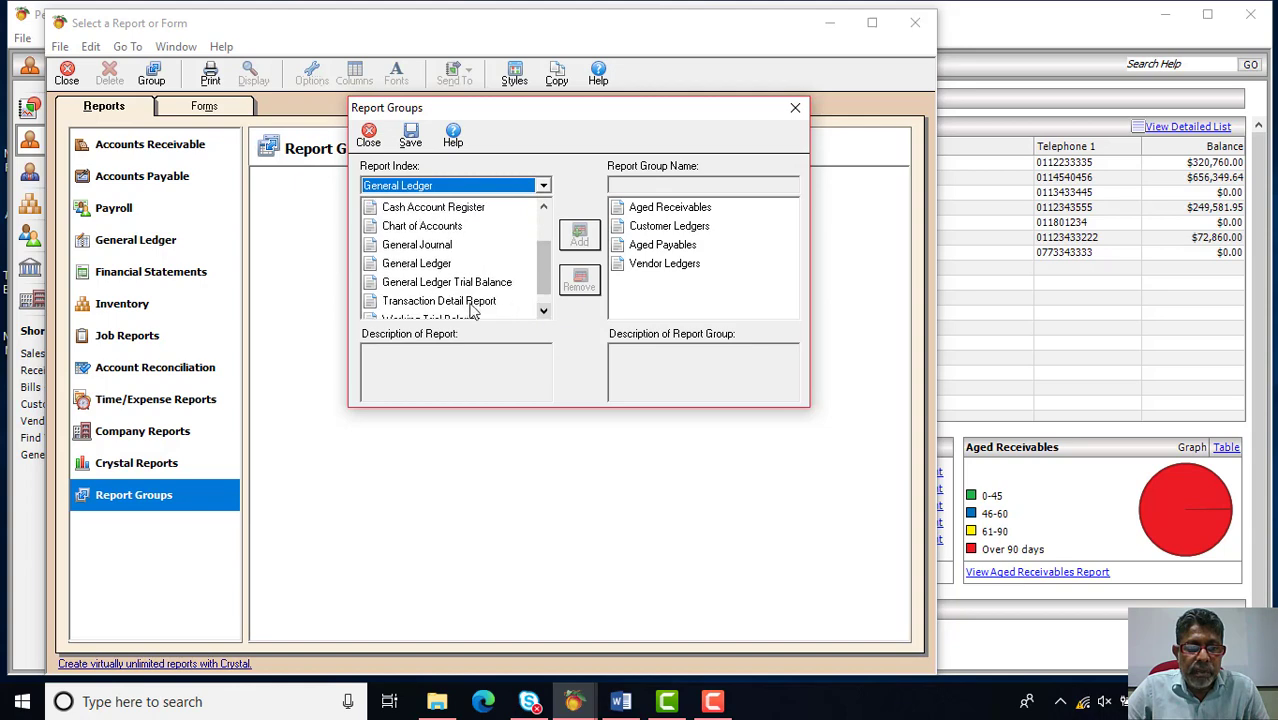
left_click(417, 264)
left_click(580, 238)
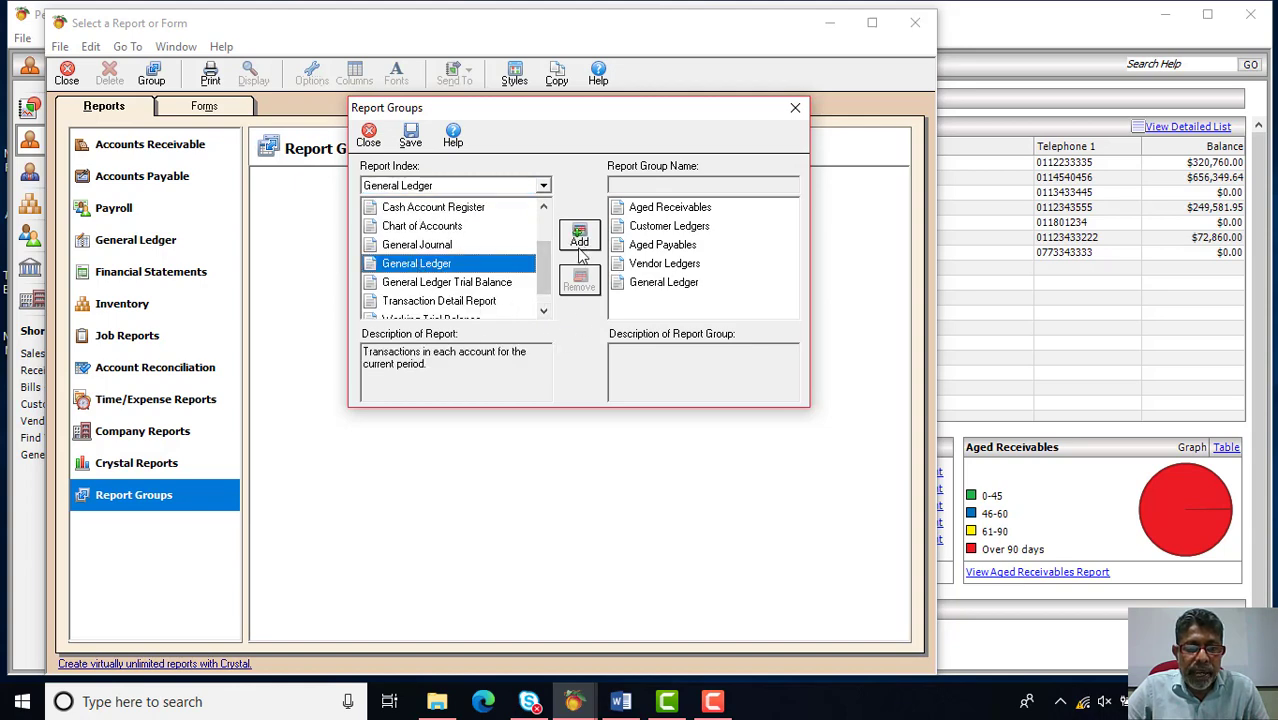
left_click(476, 284)
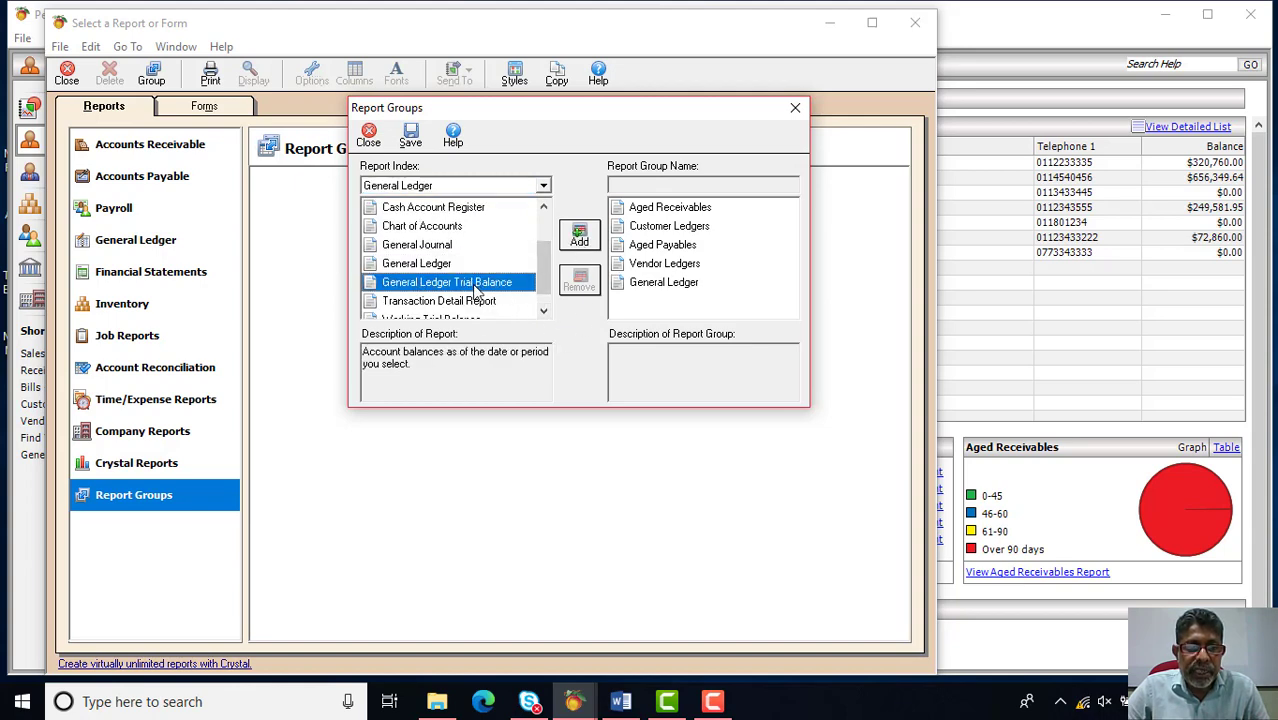
left_click(579, 238)
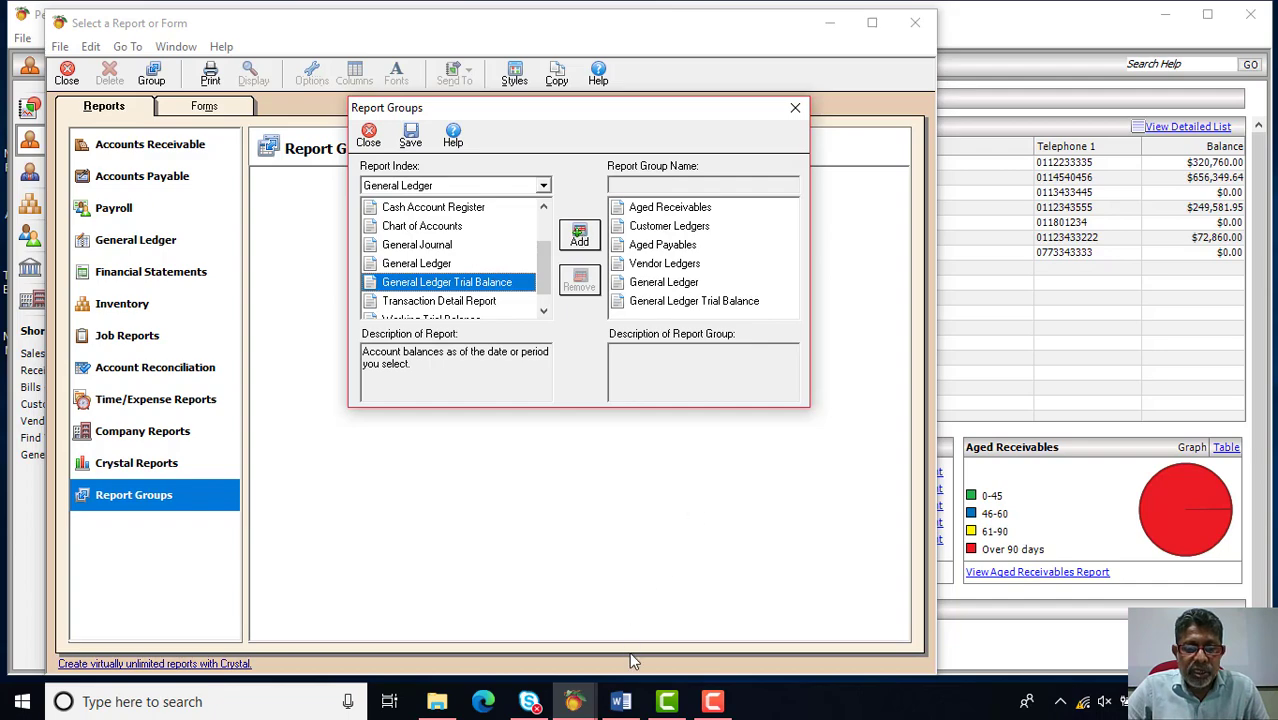
Check the Inventory row in Word, then add the Inventory Valuation Report from the Inventory index to the group in Peachtree
left_click(621, 701)
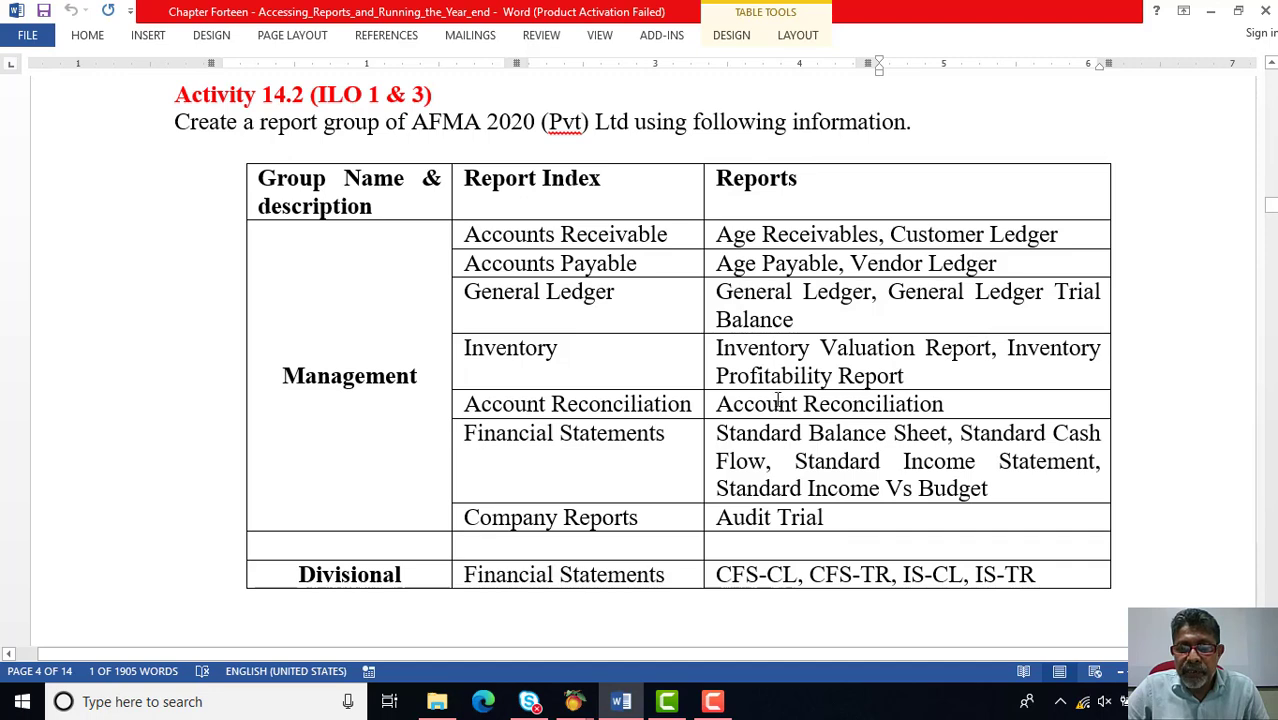
left_click(573, 701)
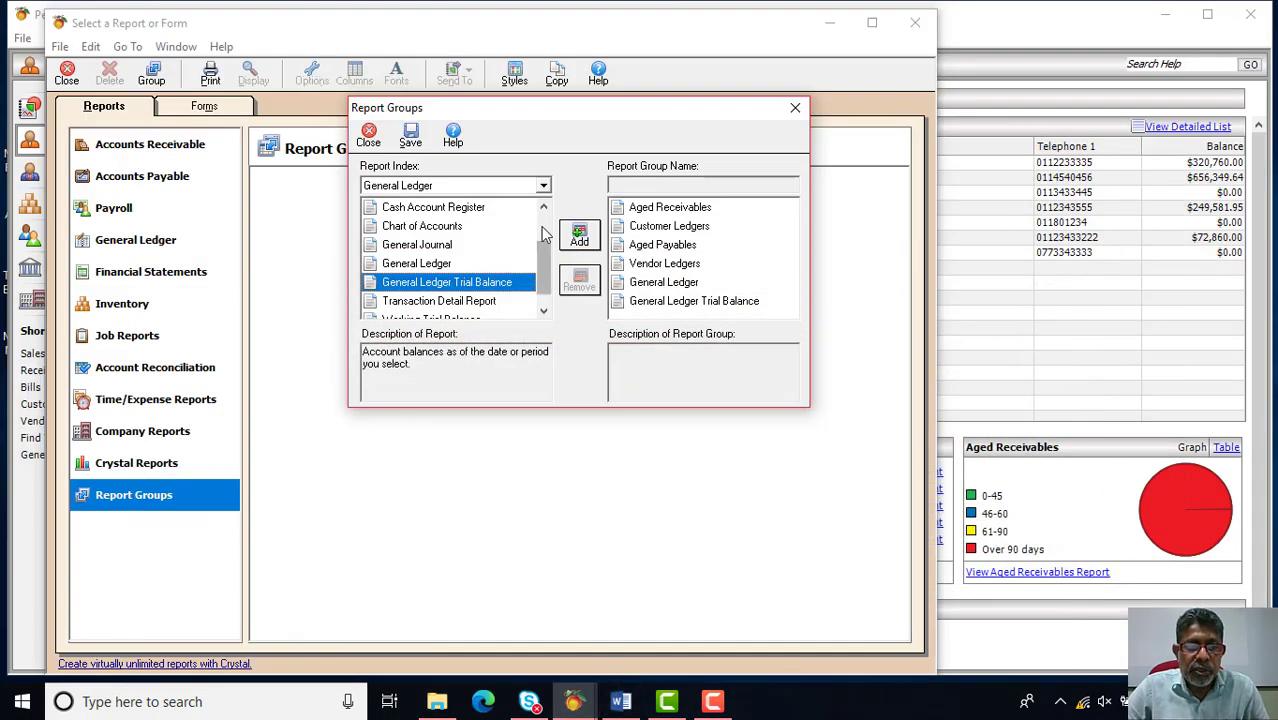
left_click(542, 186)
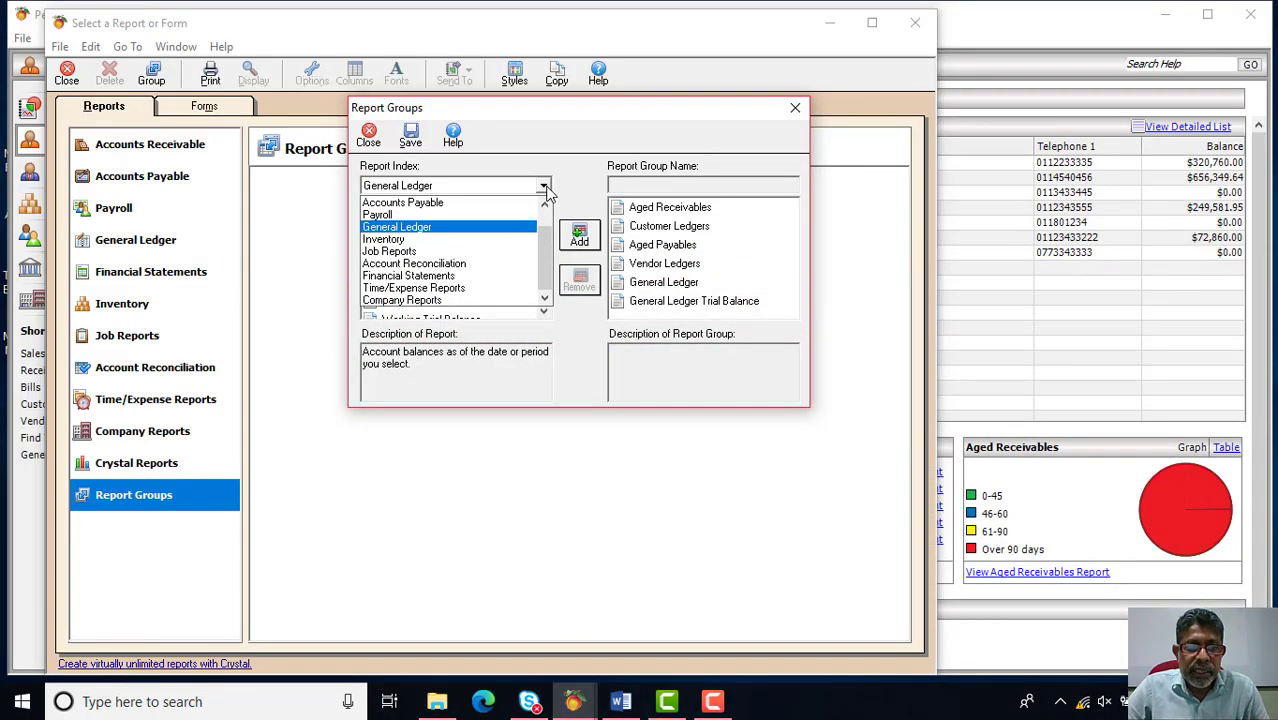
left_click(503, 240)
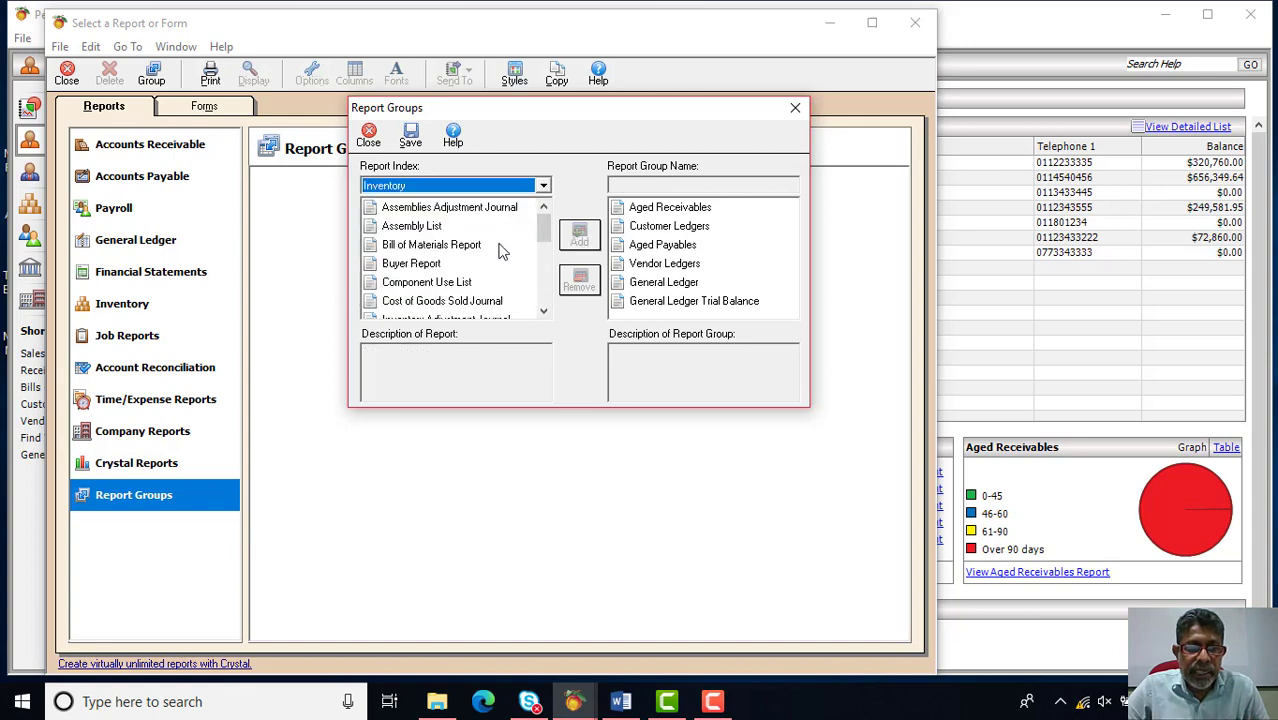
left_click(544, 314)
left_click(544, 314)
left_click(544, 314)
left_click(544, 314)
left_click(544, 314)
left_click(544, 313)
left_click(544, 313)
left_click(544, 313)
left_click(544, 313)
left_click(466, 249)
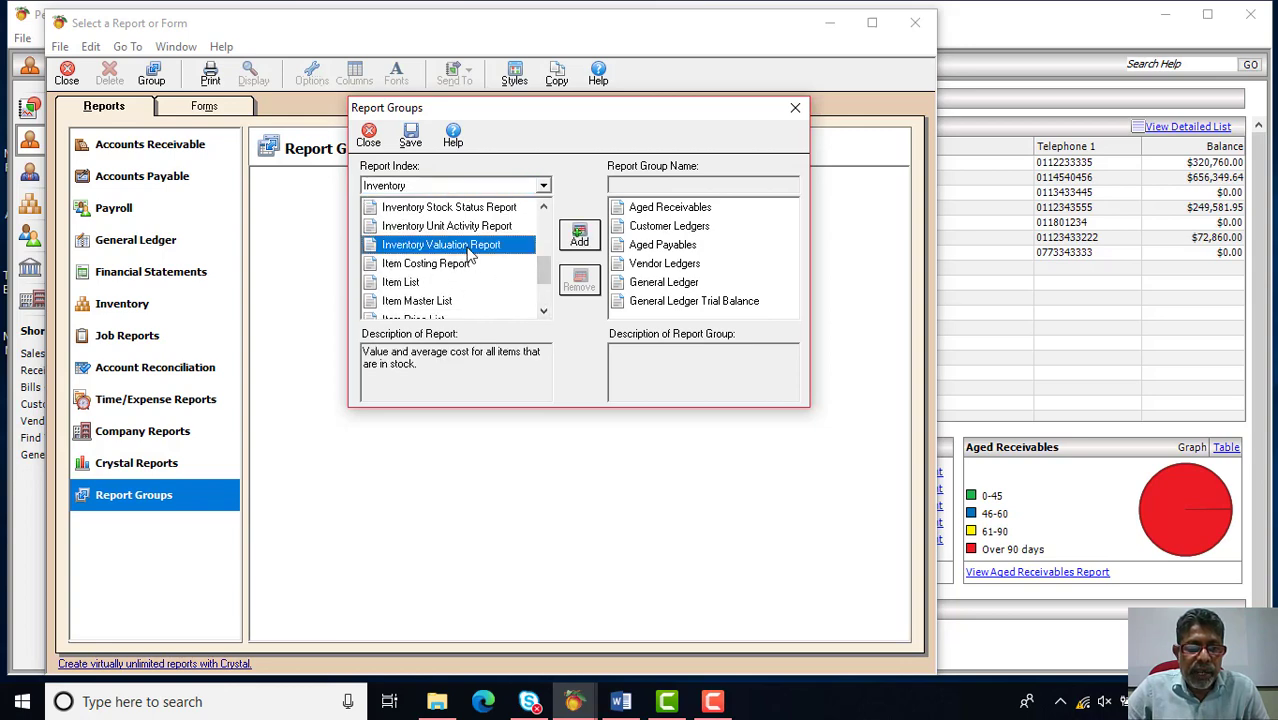
left_click(580, 238)
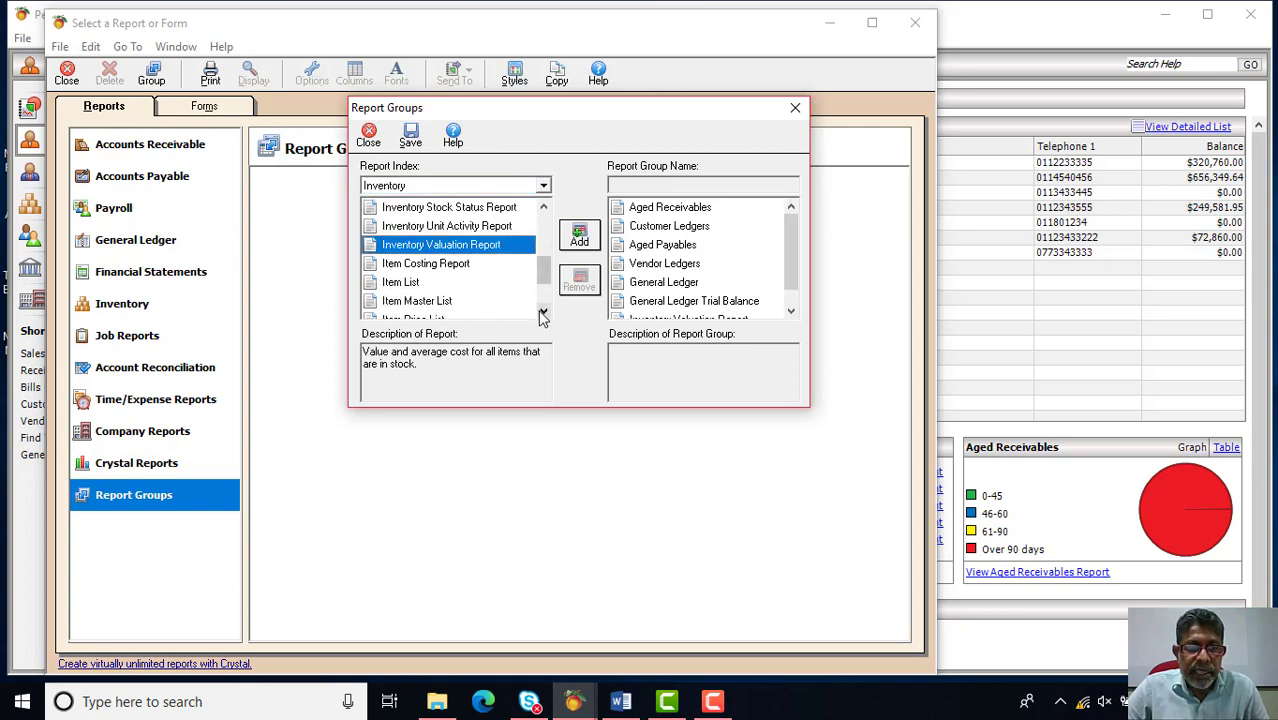
Find the Inventory Profitability Report in the Inventory index and add it to the report group
left_click(544, 313)
left_click(544, 313)
left_click(544, 313)
left_click(544, 313)
left_click(544, 207)
left_click(544, 207)
left_click(544, 207)
left_click(544, 207)
left_click(544, 207)
left_click(544, 207)
left_click(544, 207)
left_click(544, 207)
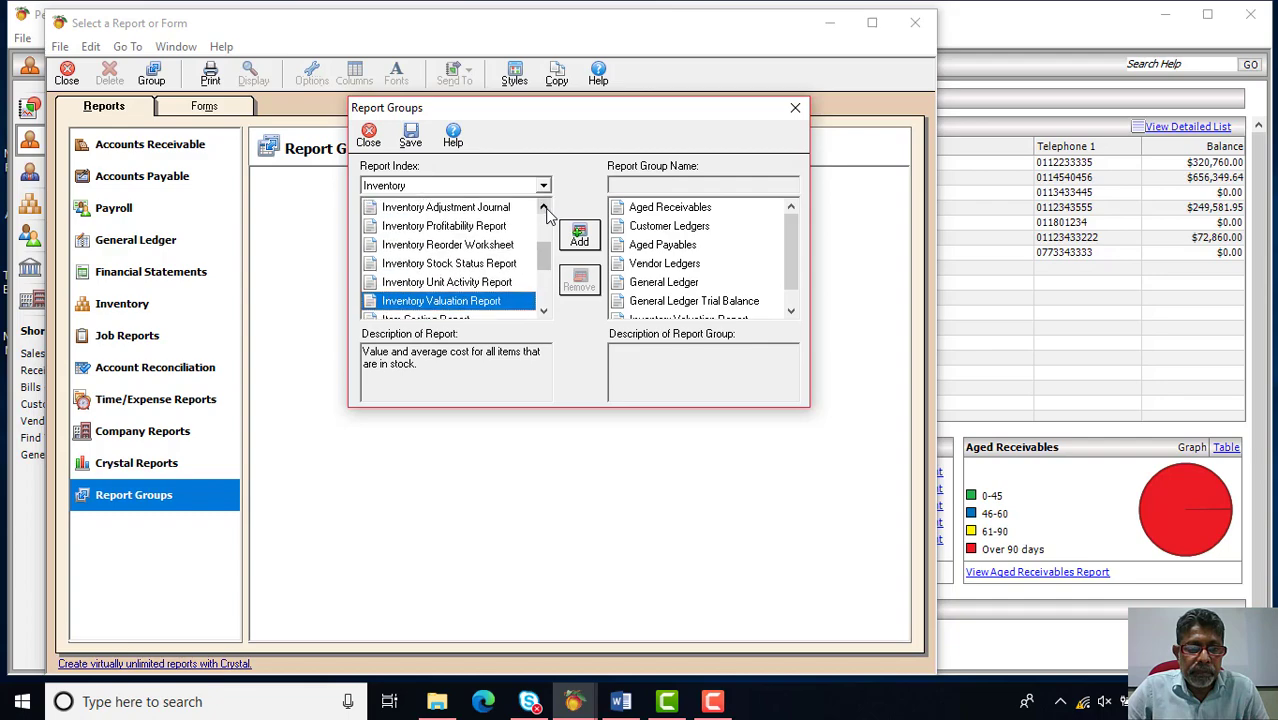
left_click(476, 228)
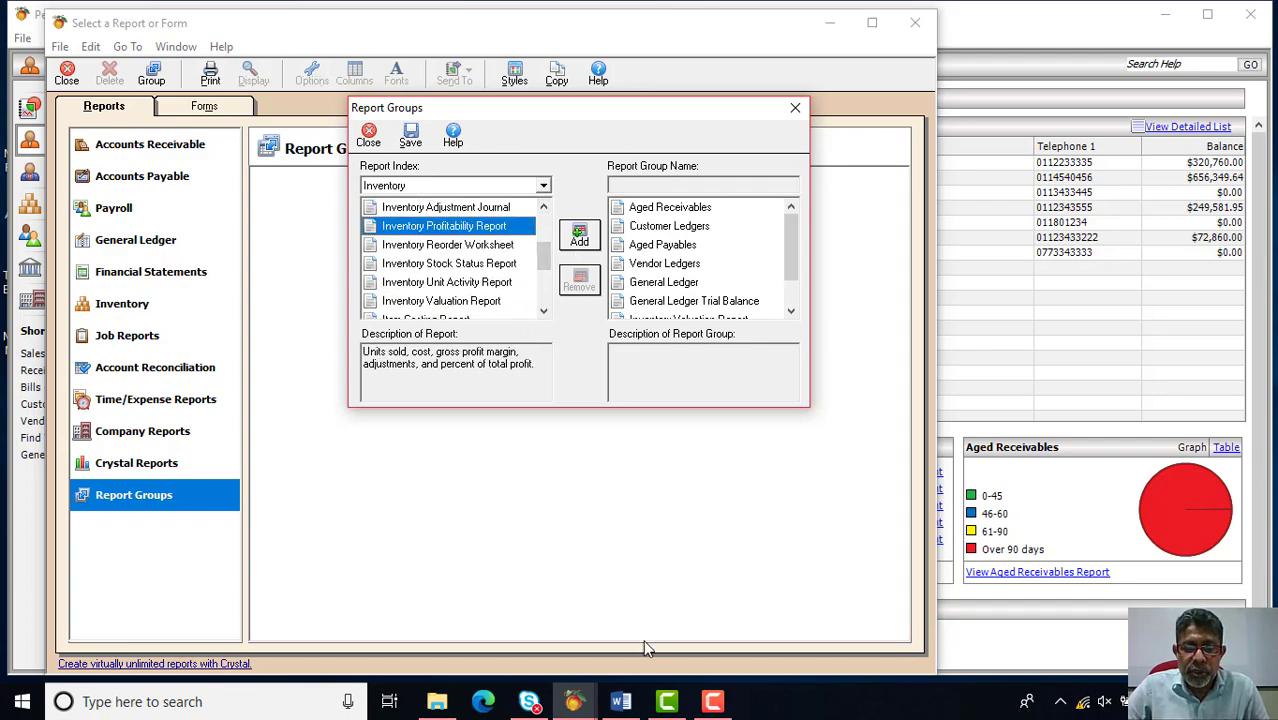
Check the table in Word, then add the Account Reconciliation report from the Account Reconciliation index to the group in Peachtree
left_click(621, 701)
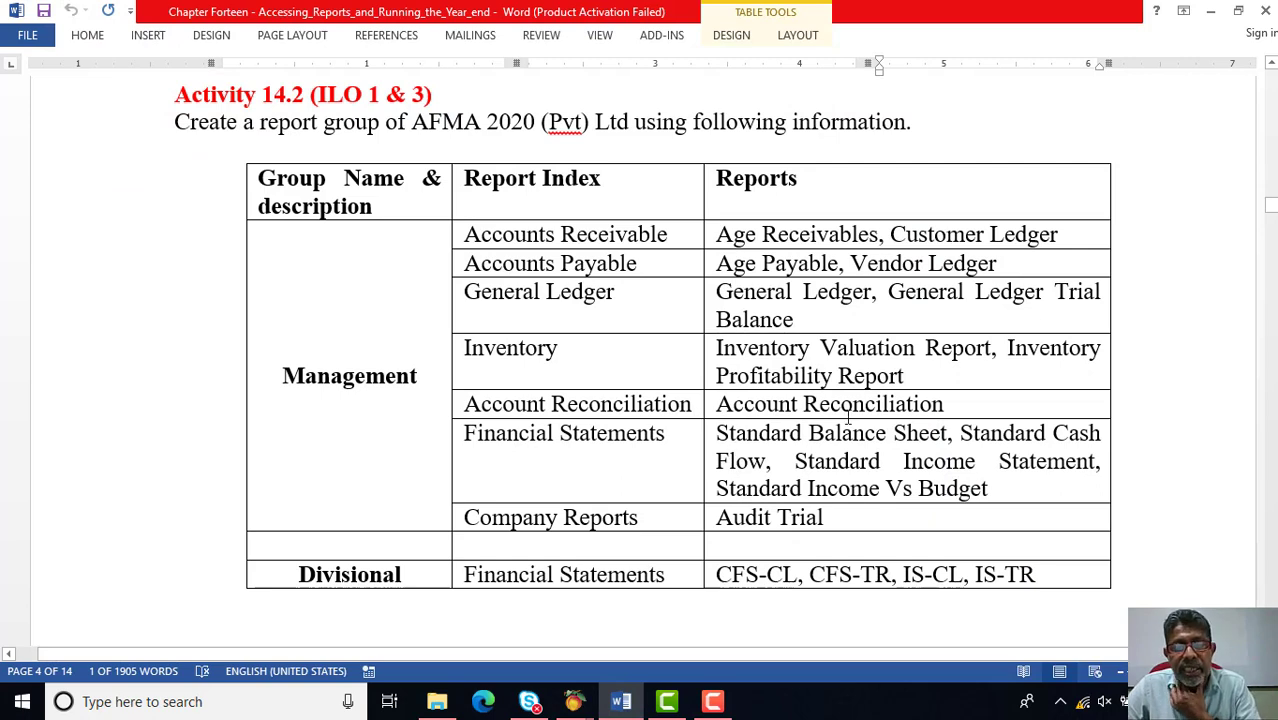
left_click(621, 701)
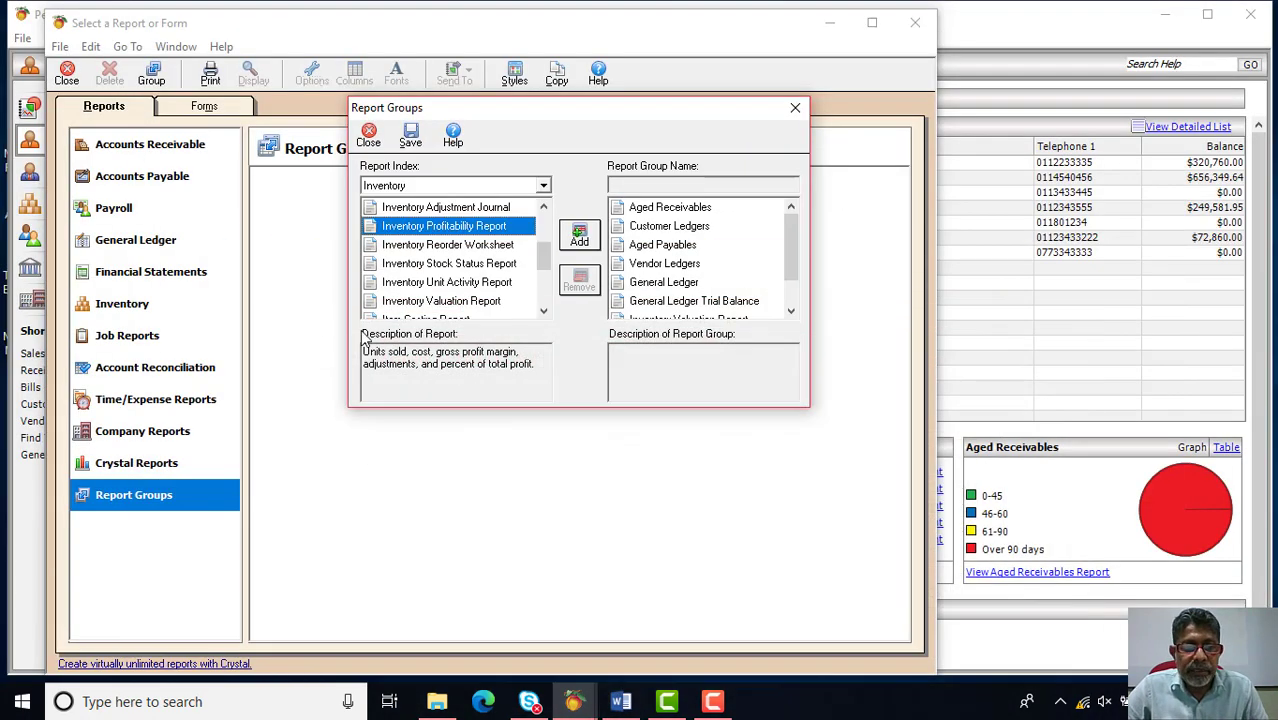
left_click(543, 185)
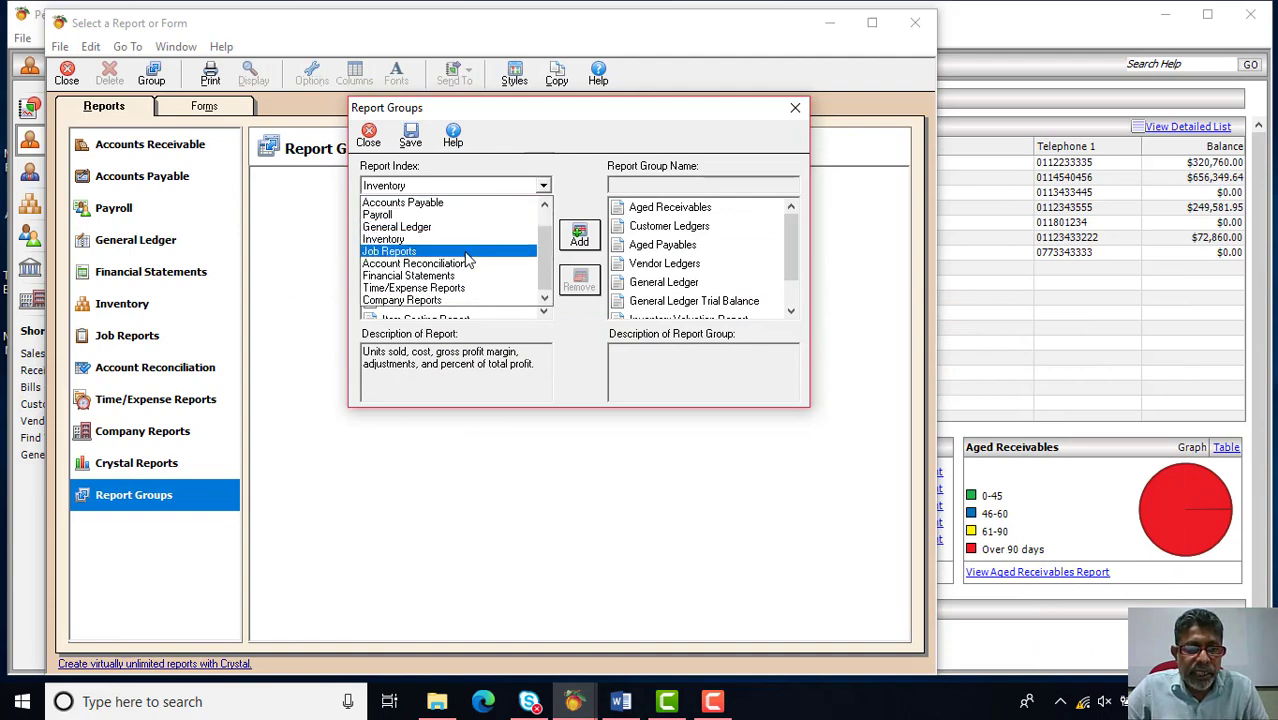
left_click(468, 264)
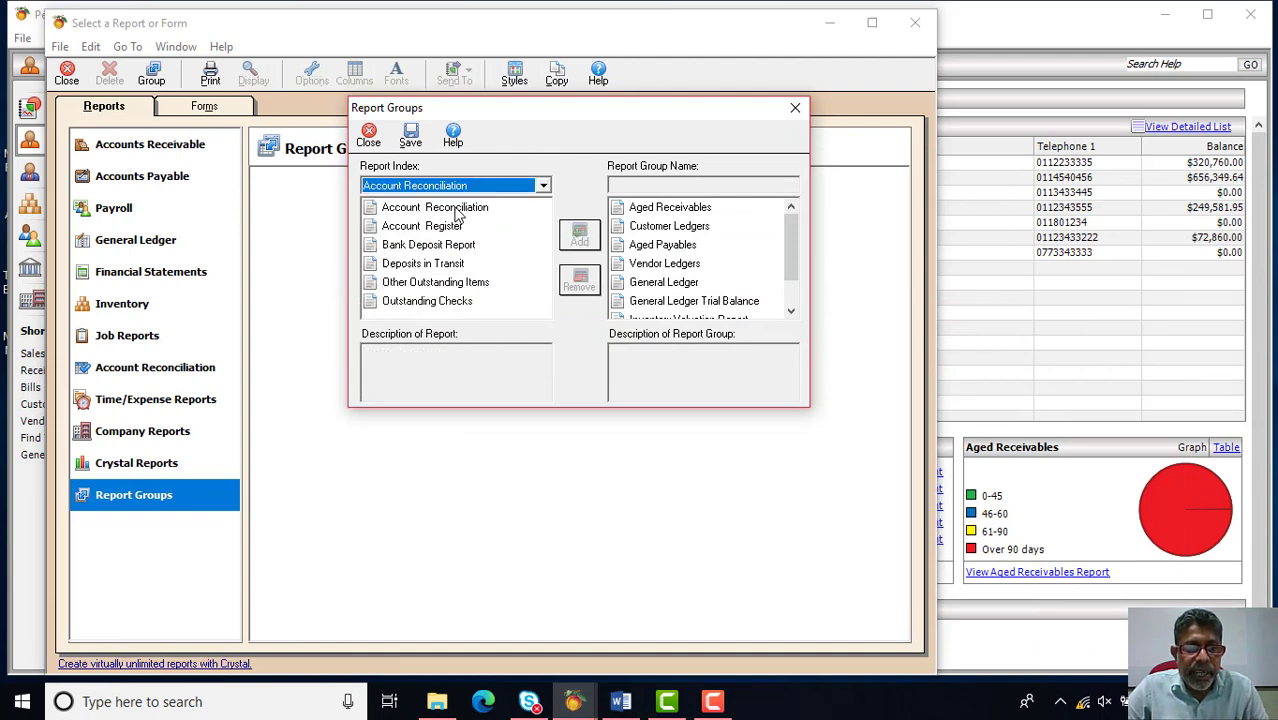
left_click(457, 210)
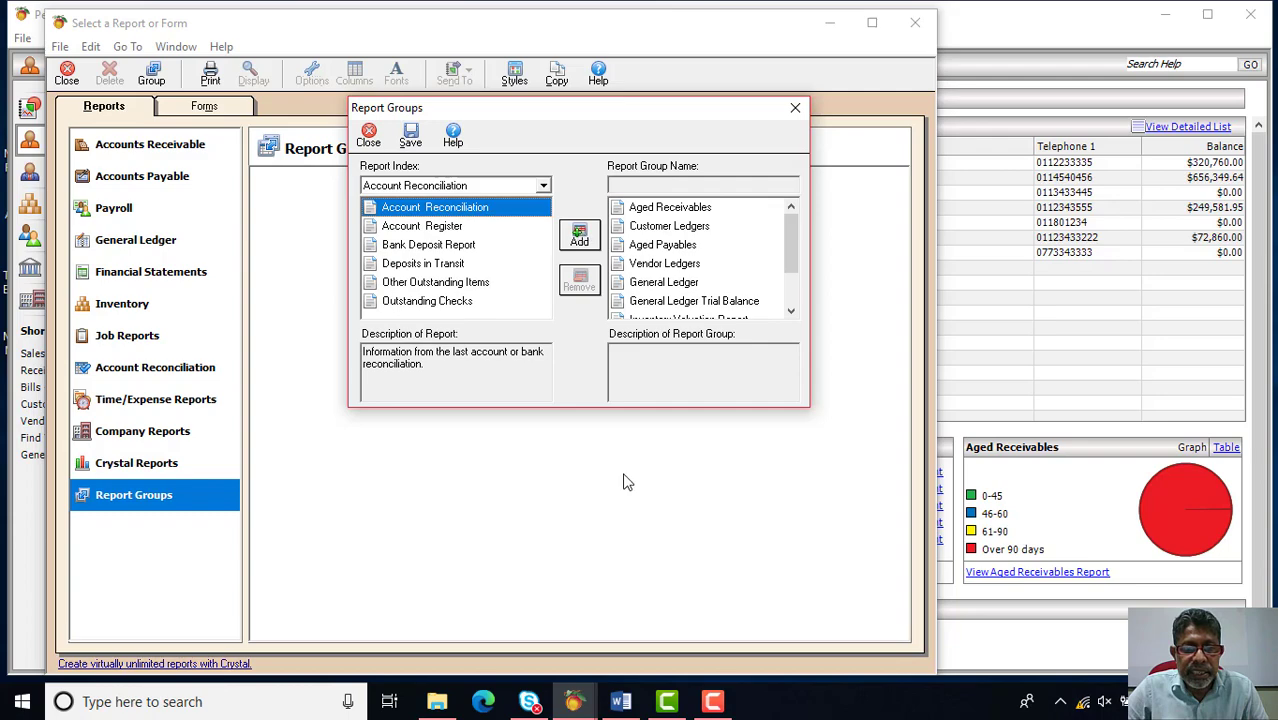
Check the Financial Statements row in Word, then list the Financial Statements reports for the group in Peachtree
left_click(621, 701)
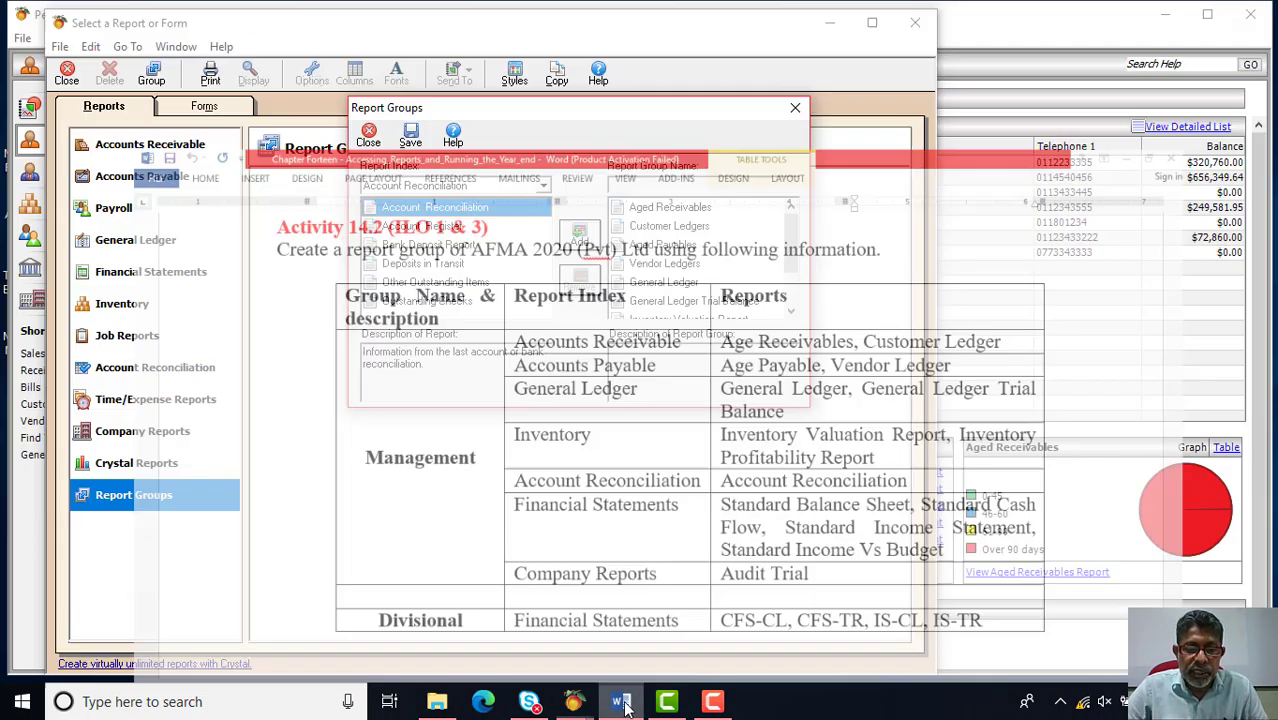
left_click(573, 701)
left_click(543, 186)
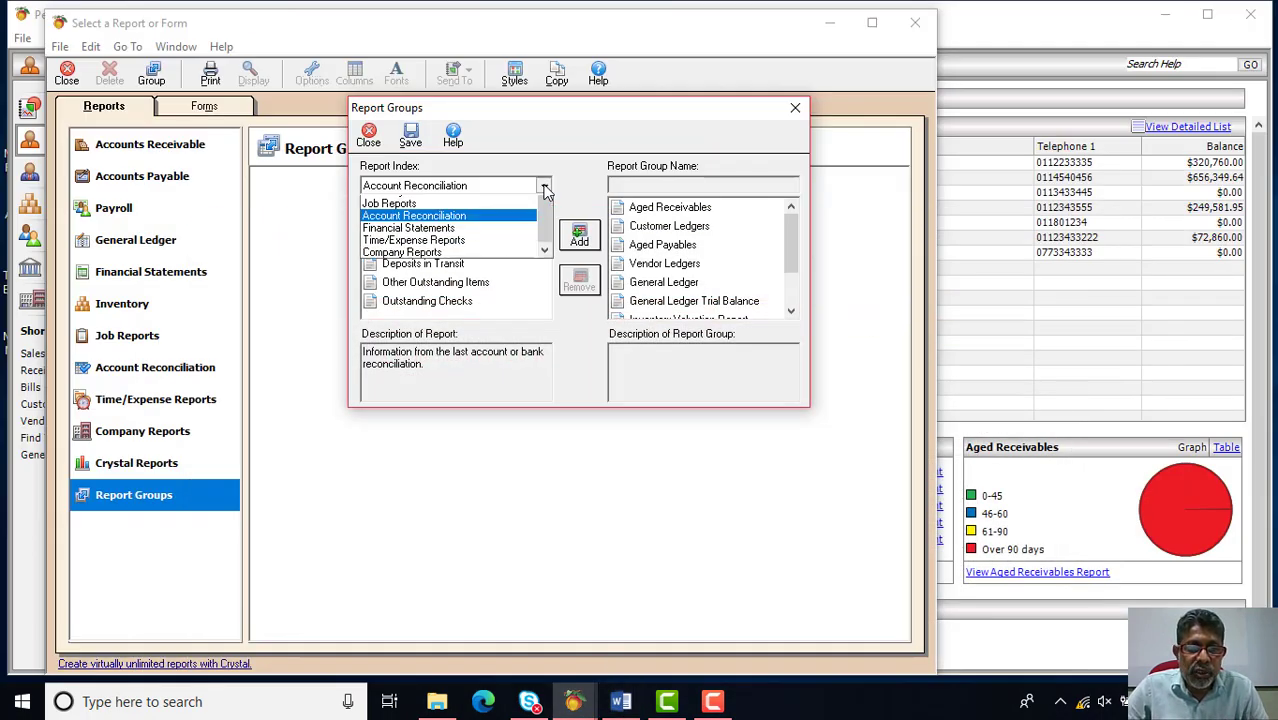
left_click(477, 284)
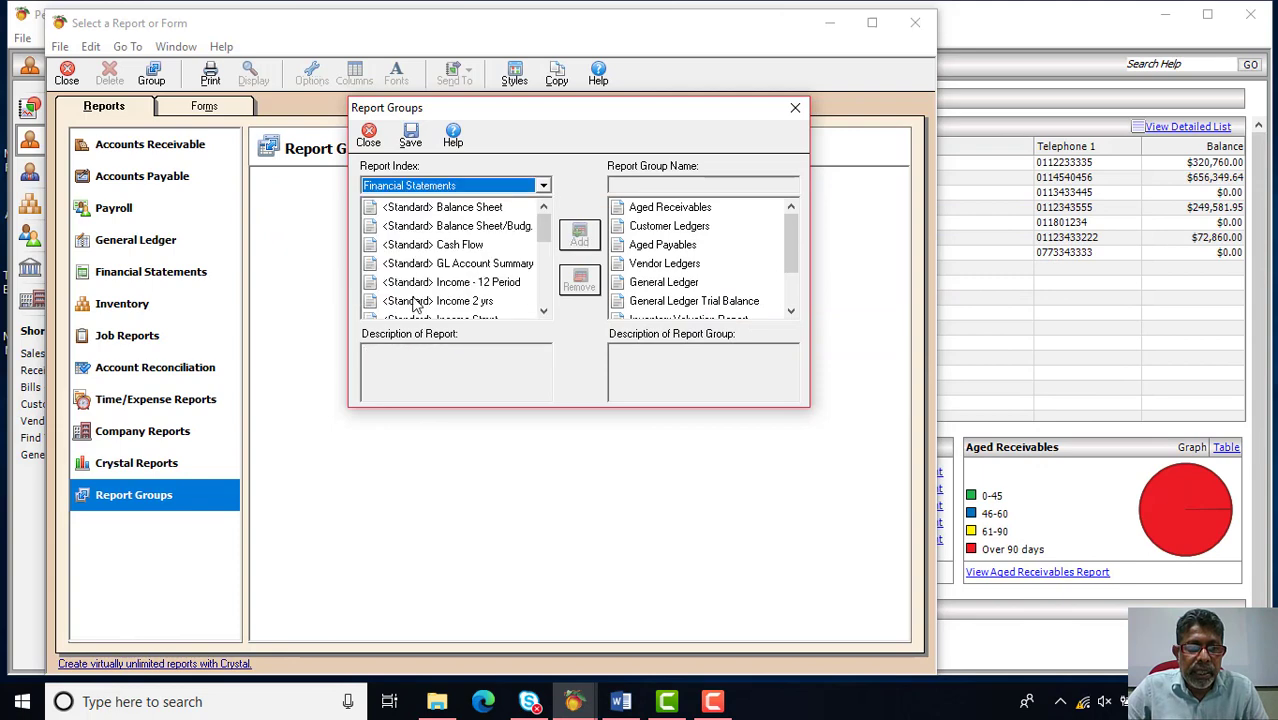
Add the <Standard> Balance Sheet, Cash Flow, Income Stmnt and Income/Budget financial statements to the report group
left_click(466, 208)
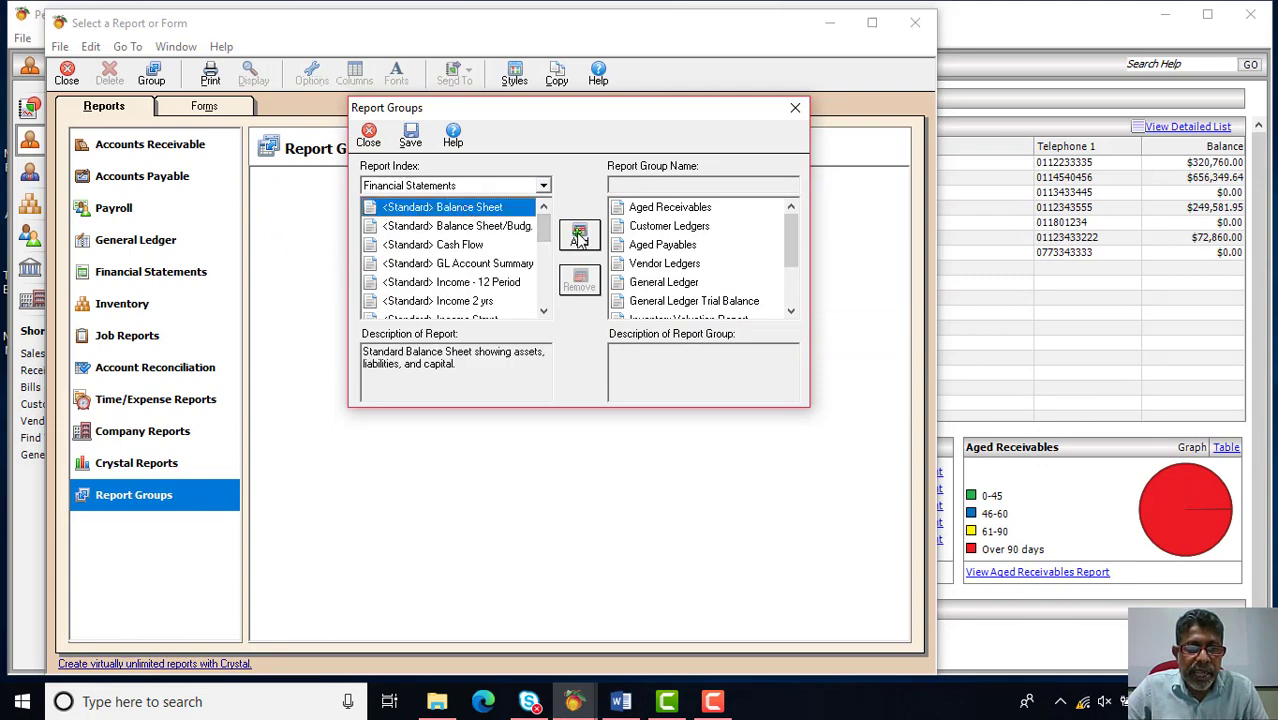
left_click(456, 246)
left_click(579, 238)
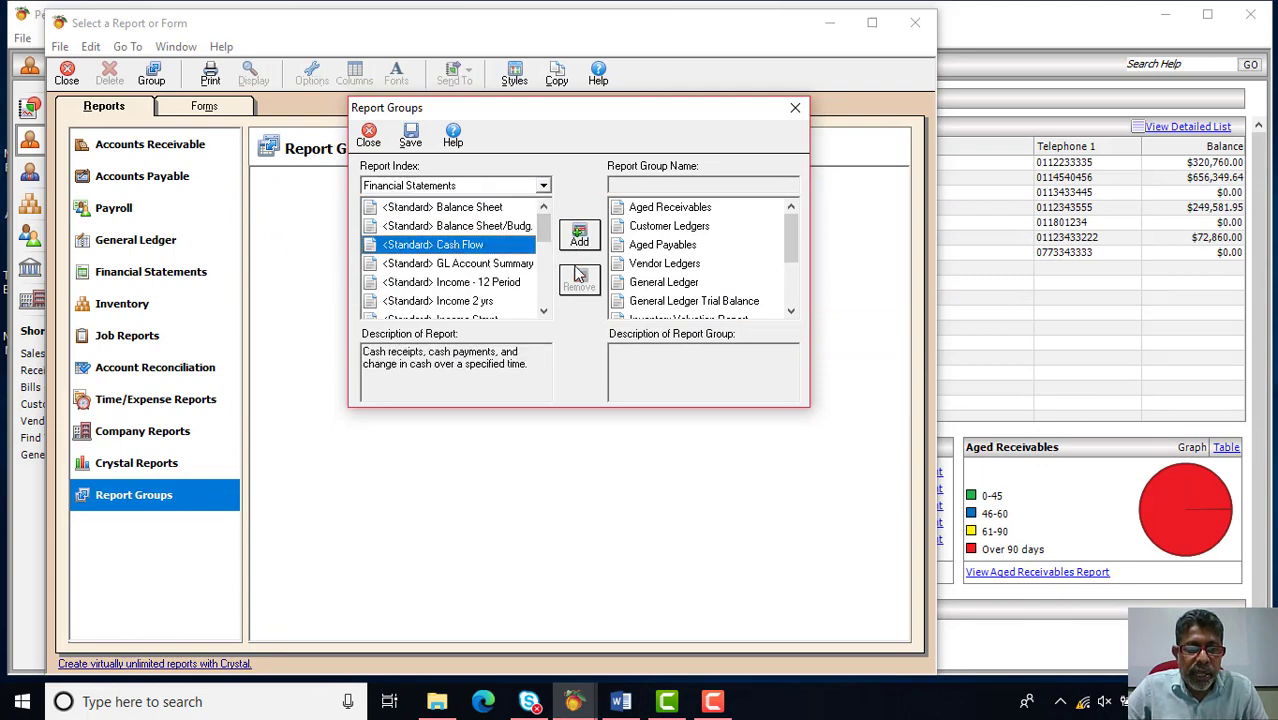
left_click(543, 311)
left_click(543, 311)
left_click(467, 284)
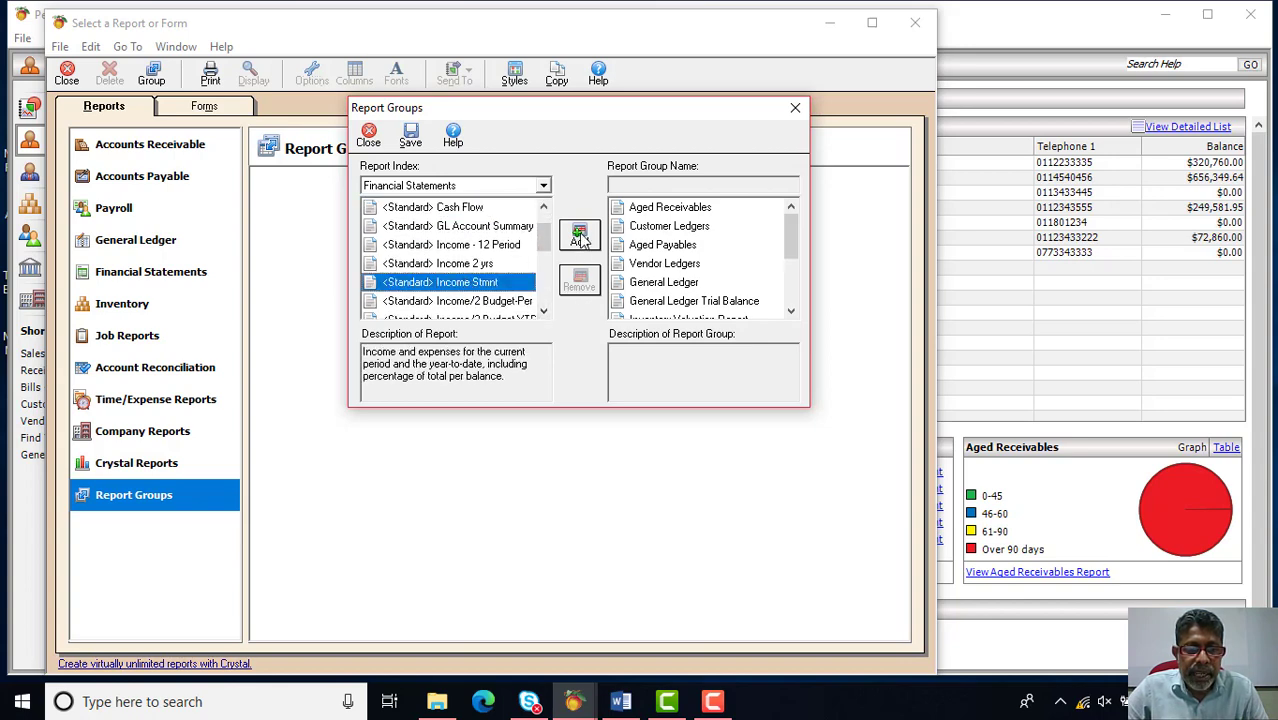
left_click(545, 311)
left_click(545, 311)
left_click(545, 311)
left_click(545, 311)
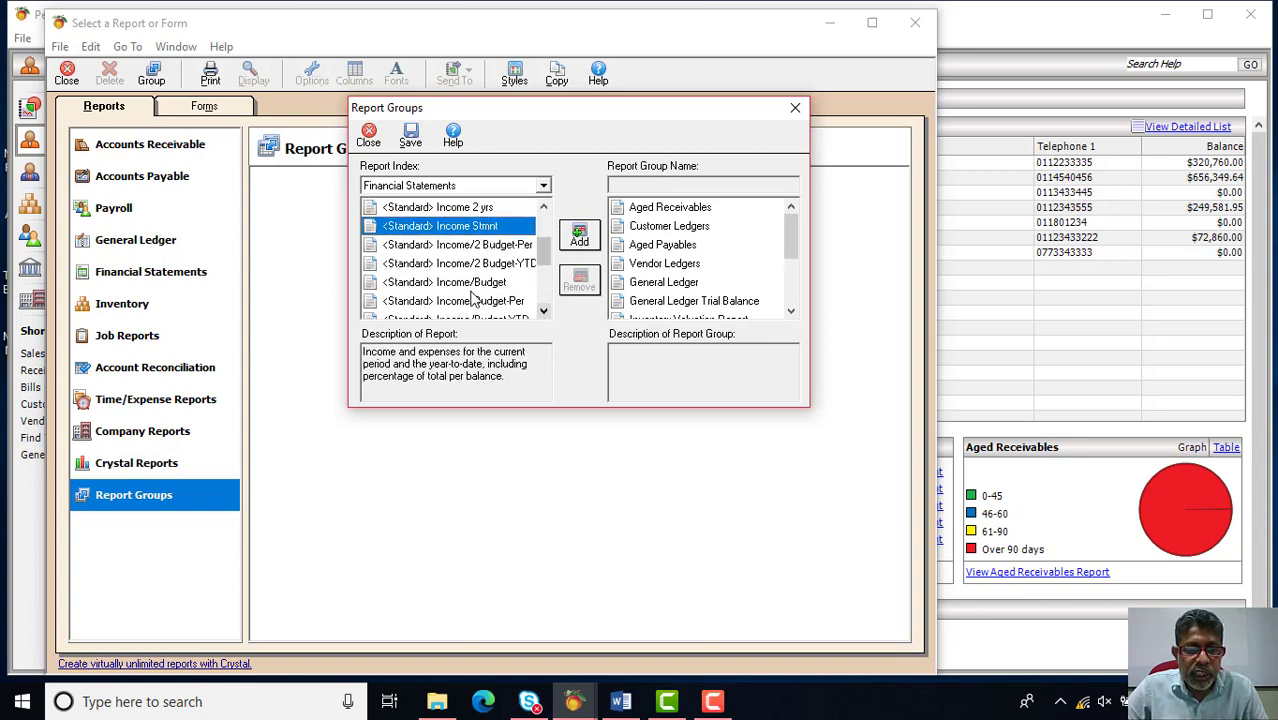
left_click(470, 283)
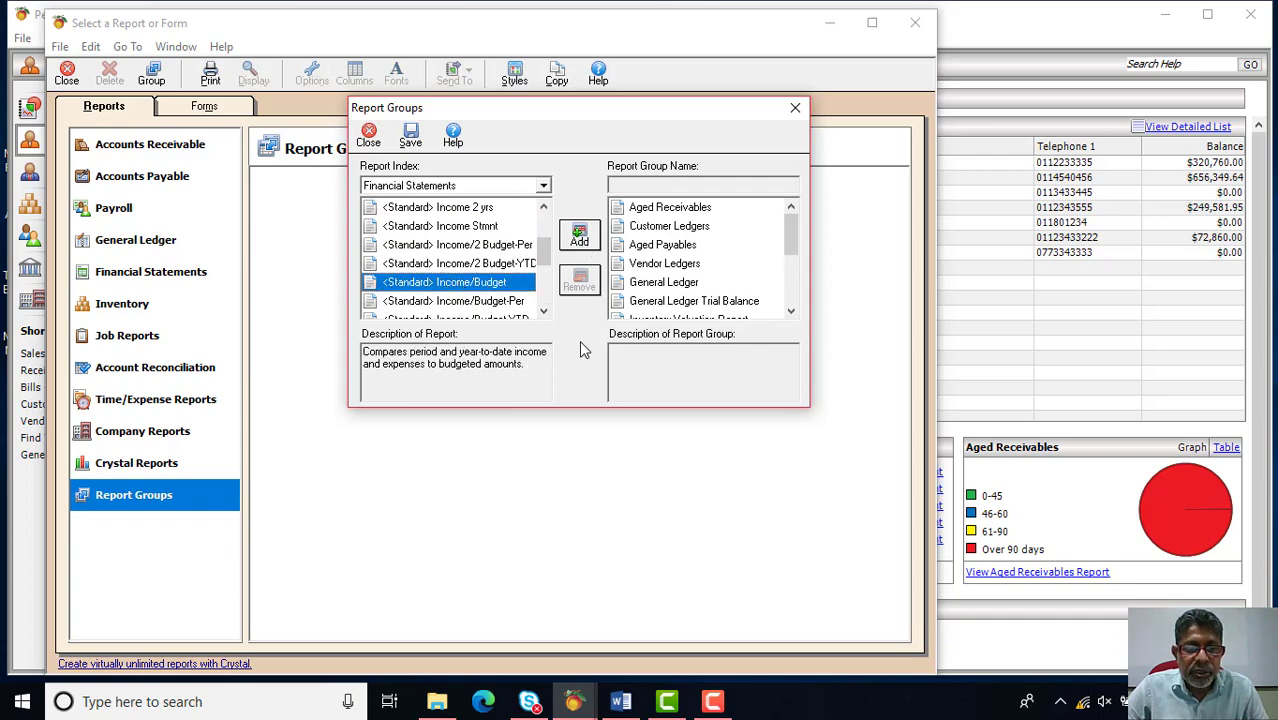
Check the activity table in Word for the remaining report, and add the Audit Trail Report from Company Reports to the group
left_click(621, 701)
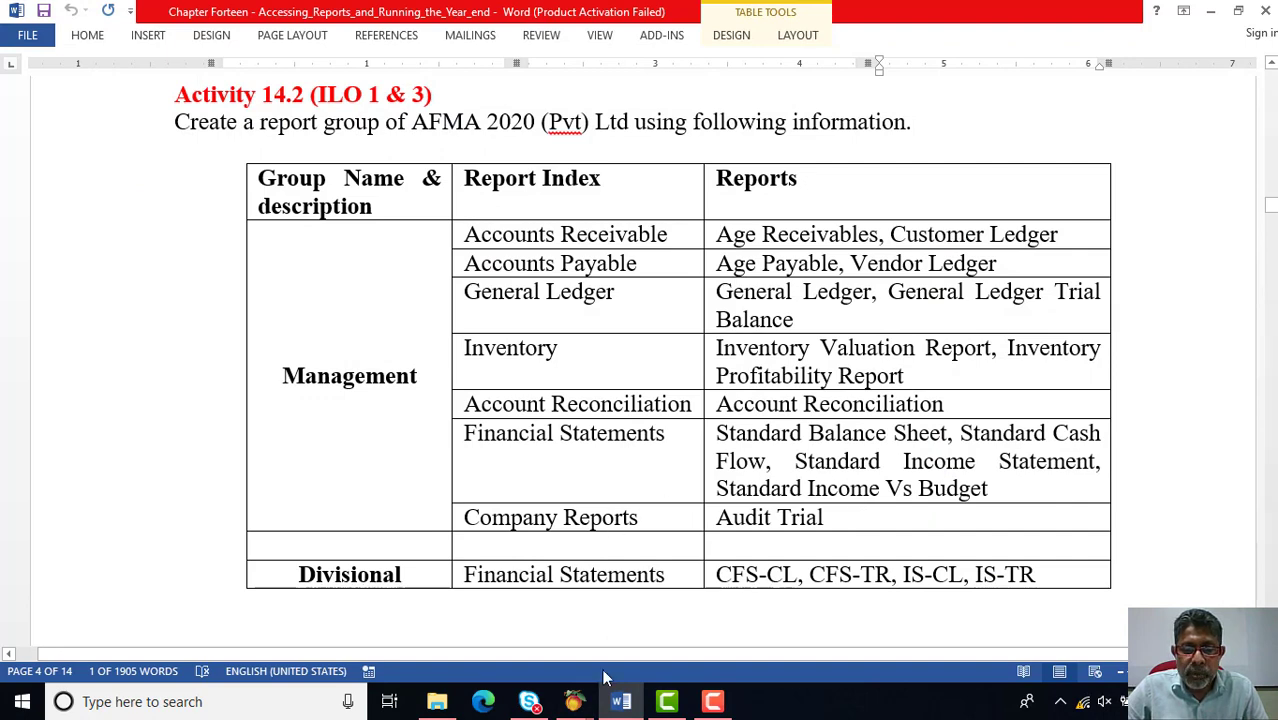
left_click(573, 701)
left_click(541, 188)
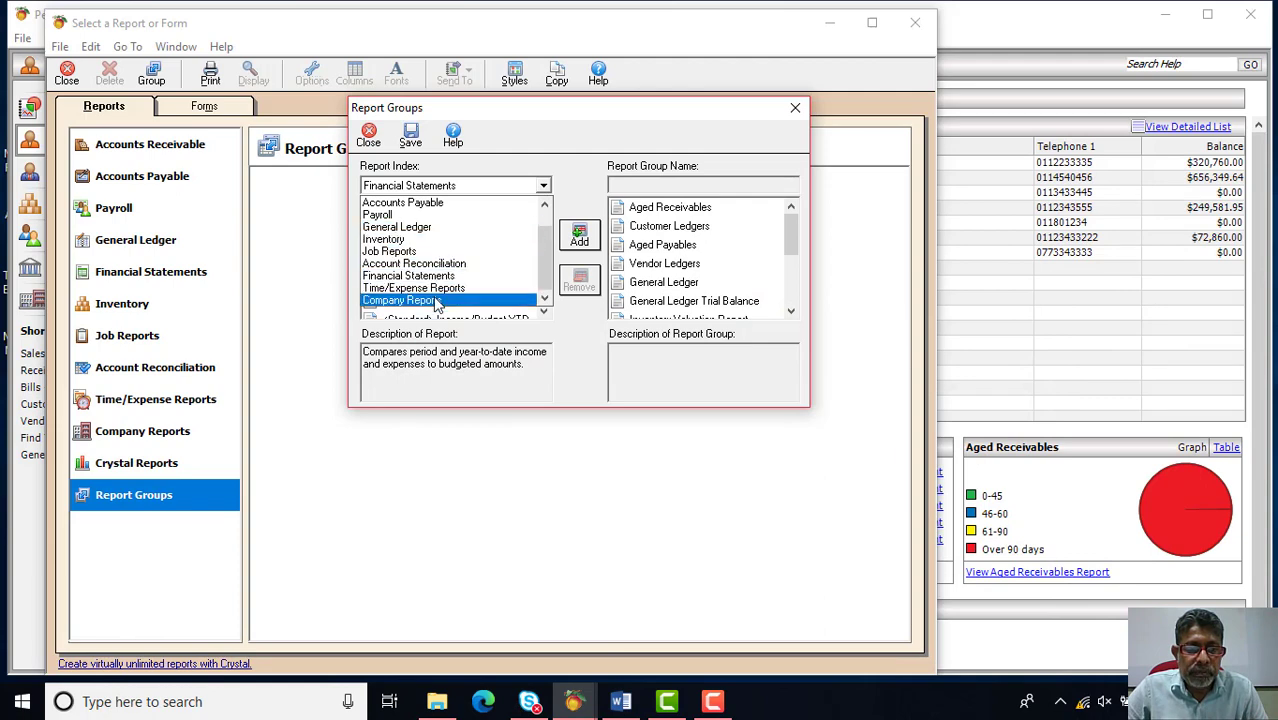
left_click(410, 300)
left_click(490, 209)
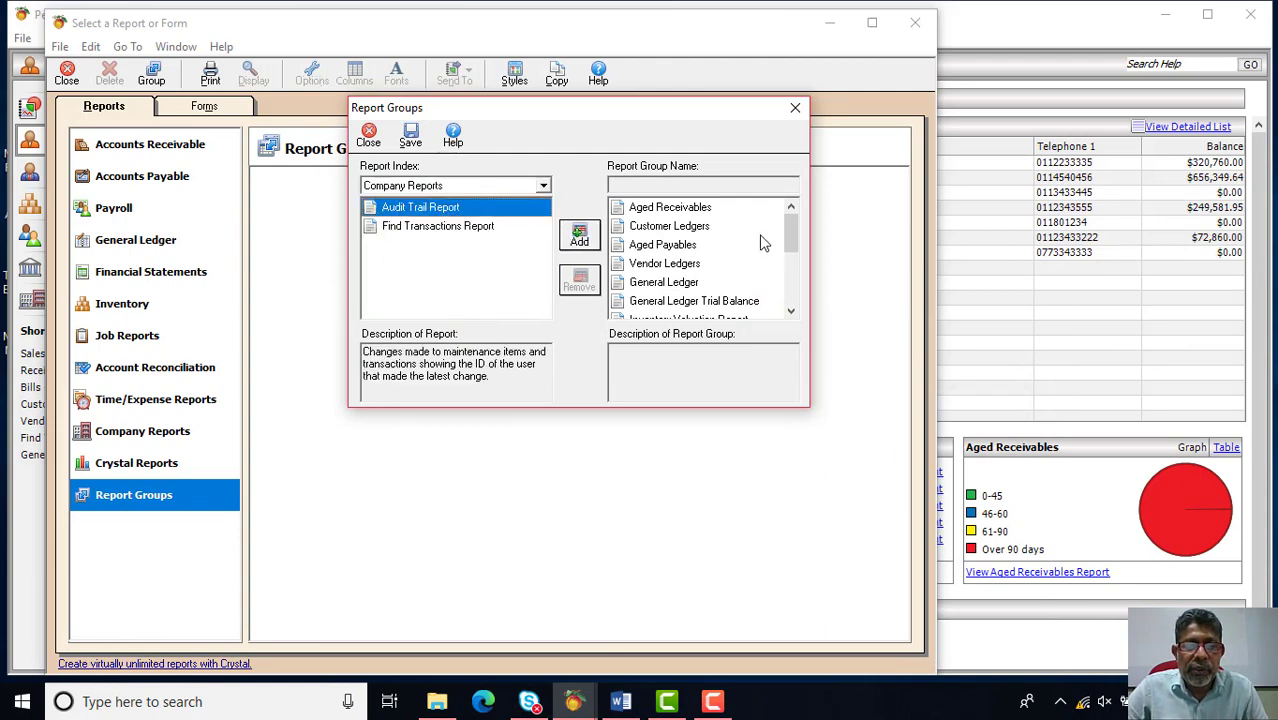
left_click_drag(789, 224, 402, 149)
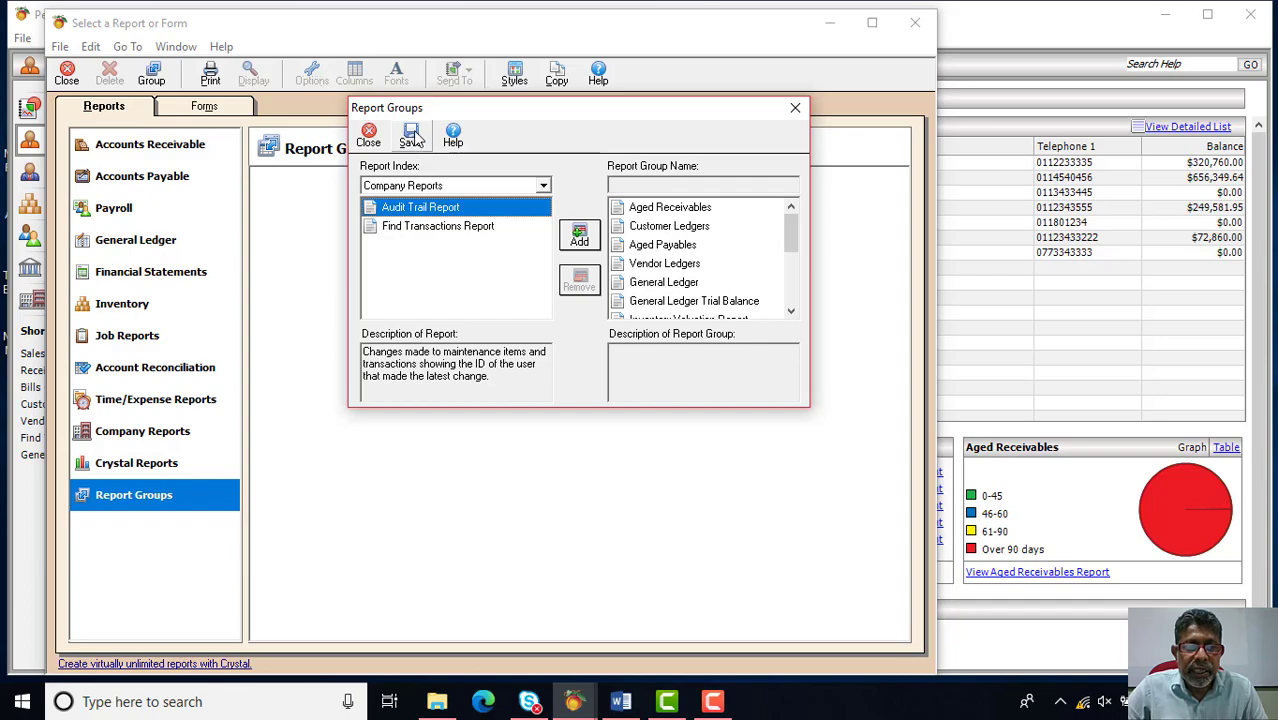
Save the report group with the name Management, copied from the Word table, and the description Management Reports, and close the group editor
left_click(412, 138)
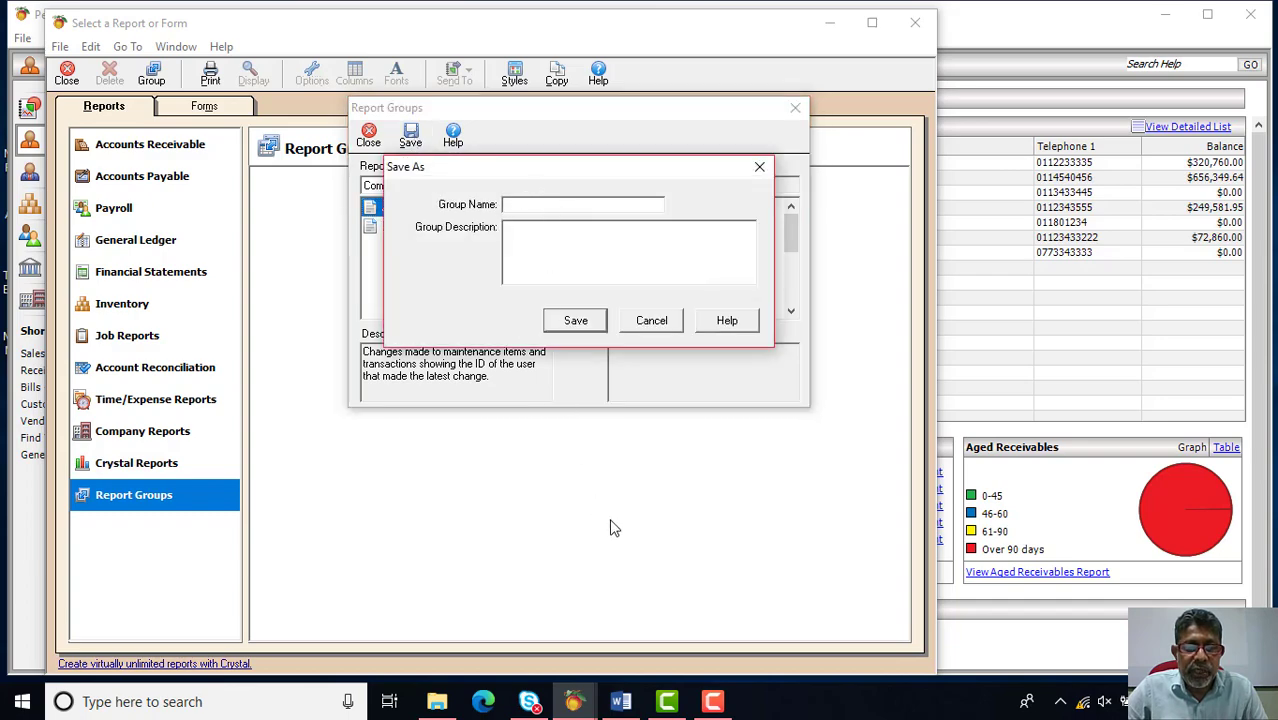
left_click(621, 699)
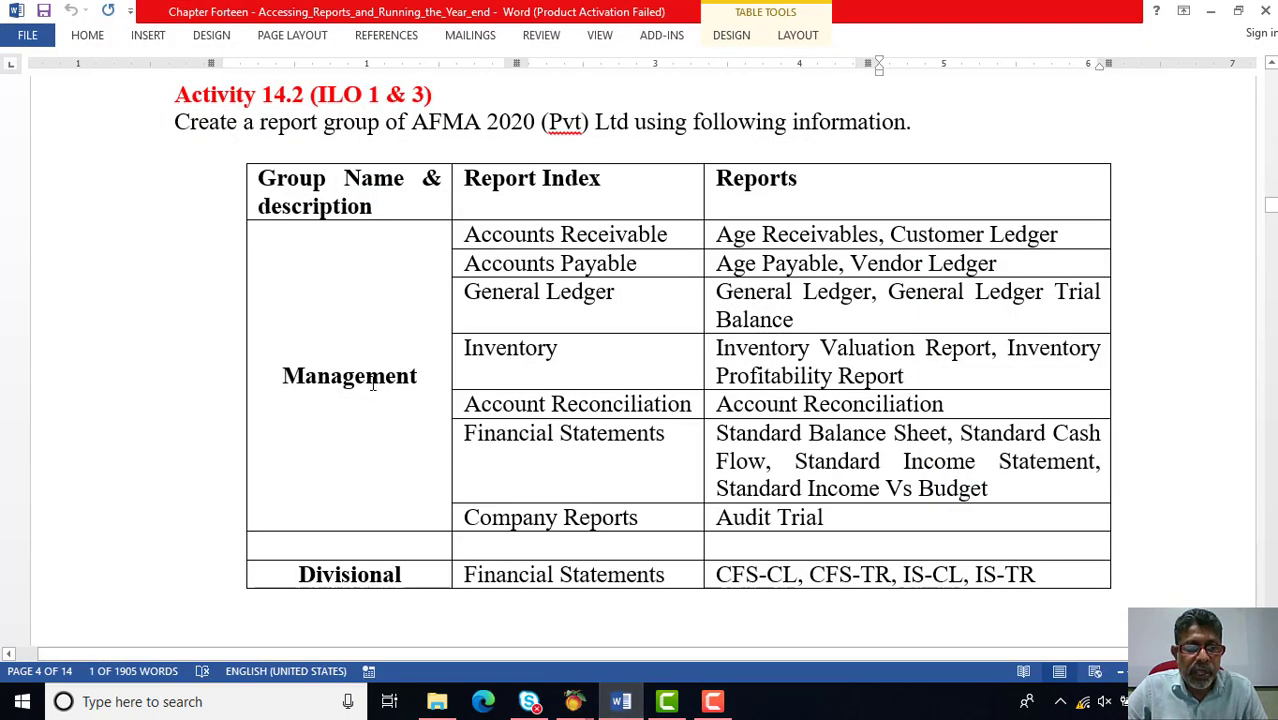
double_click(372, 383)
right_click(372, 386)
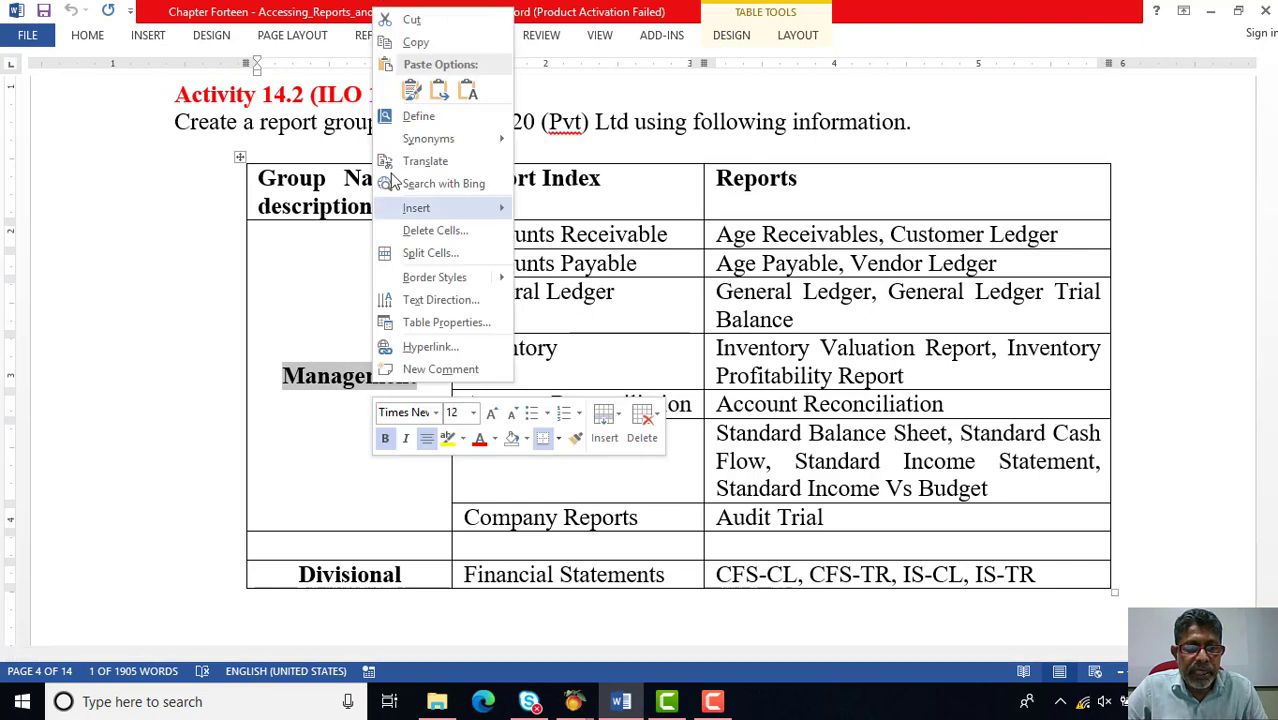
left_click(416, 45)
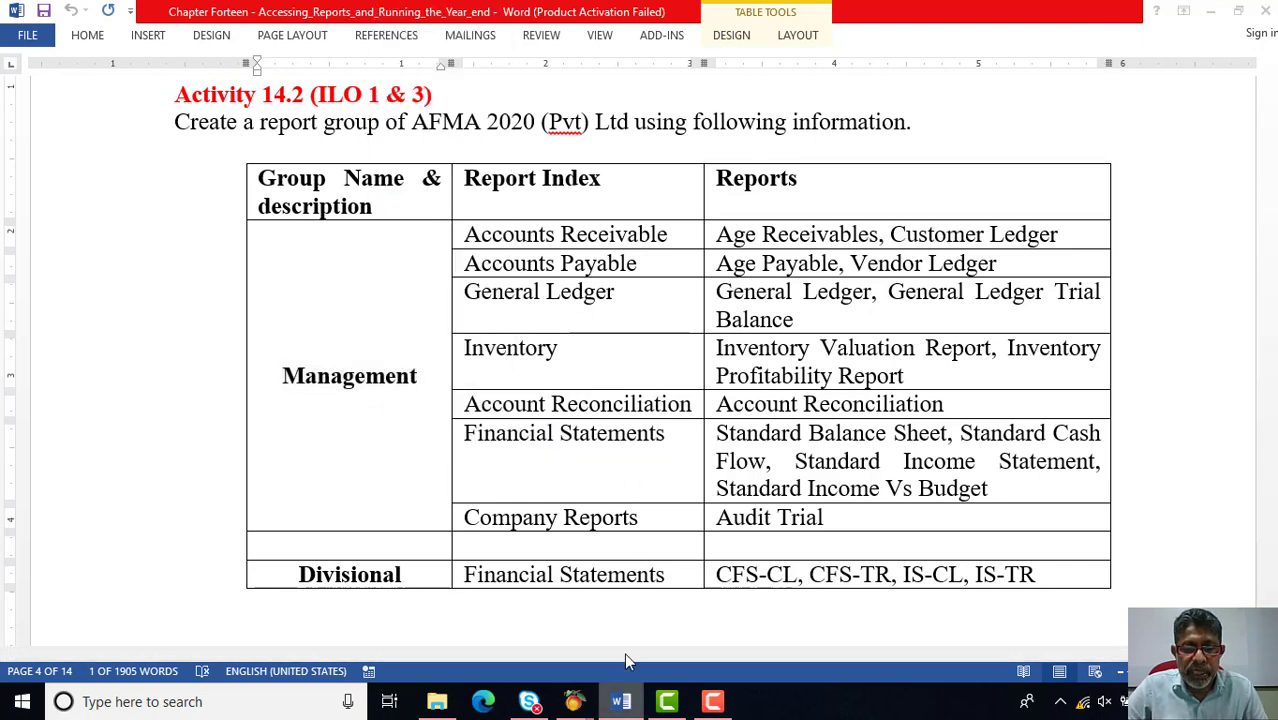
left_click(573, 701)
right_click(544, 200)
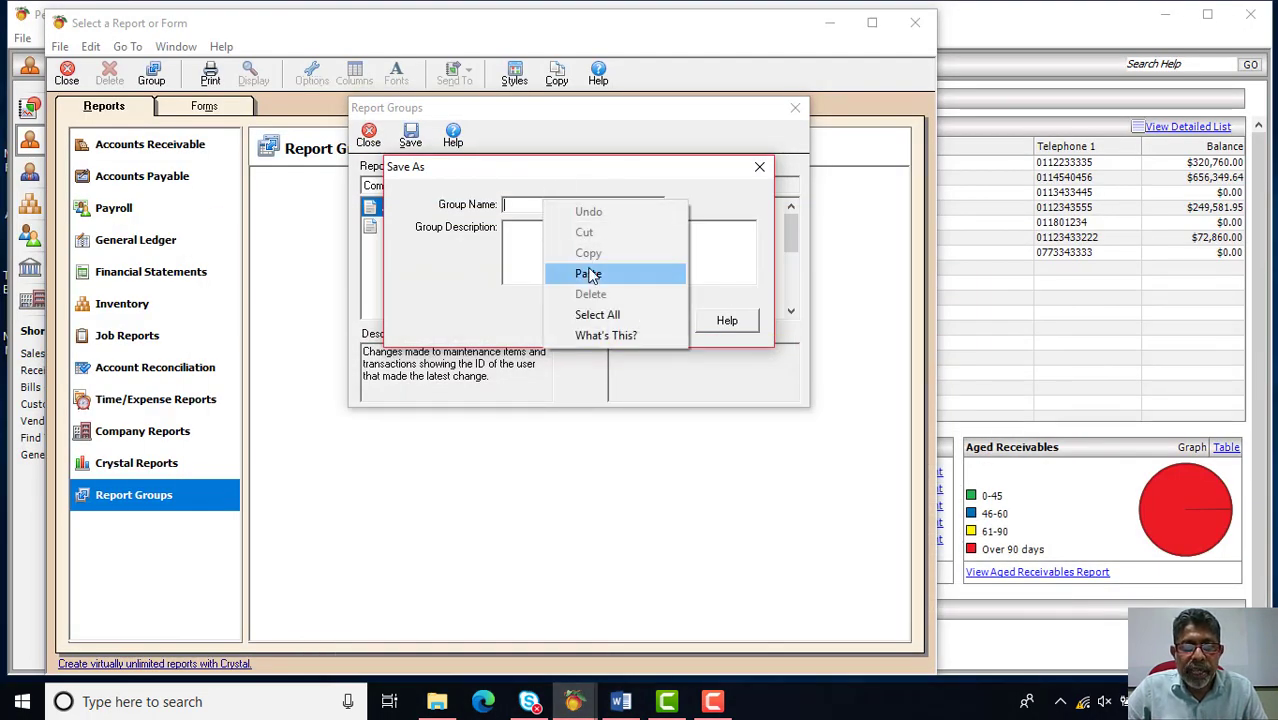
left_click(590, 270)
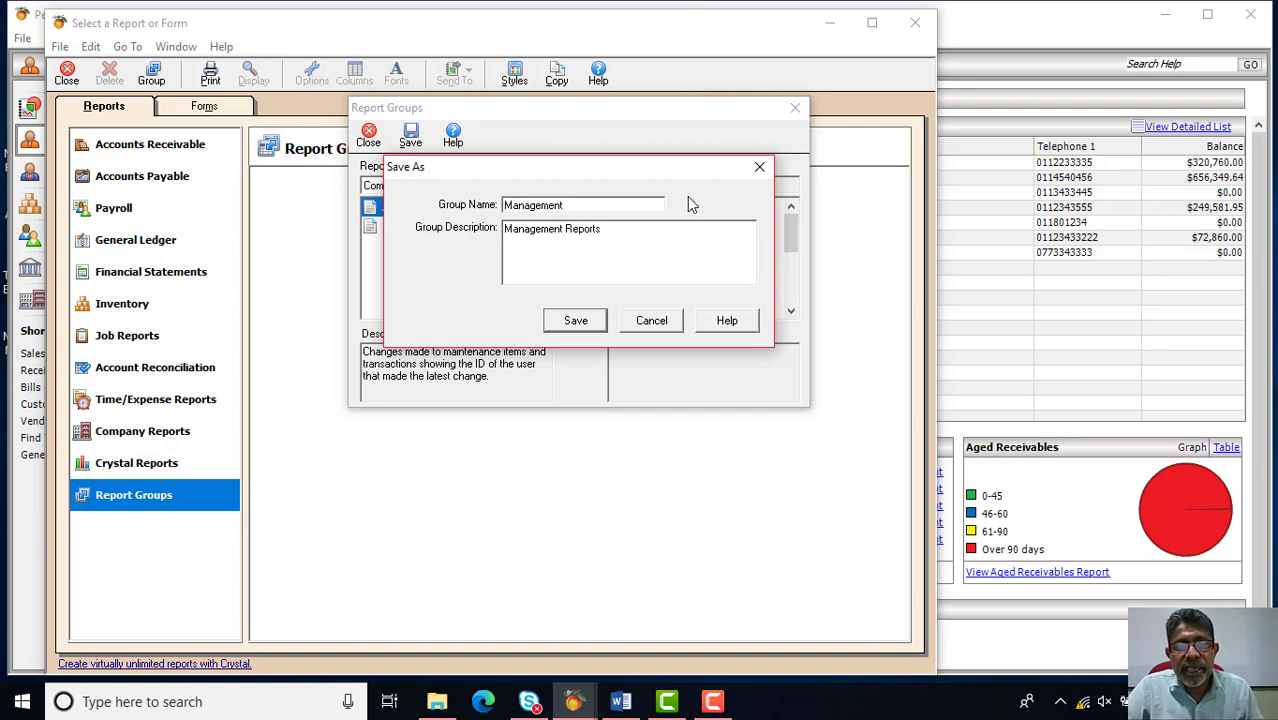
left_click(585, 320)
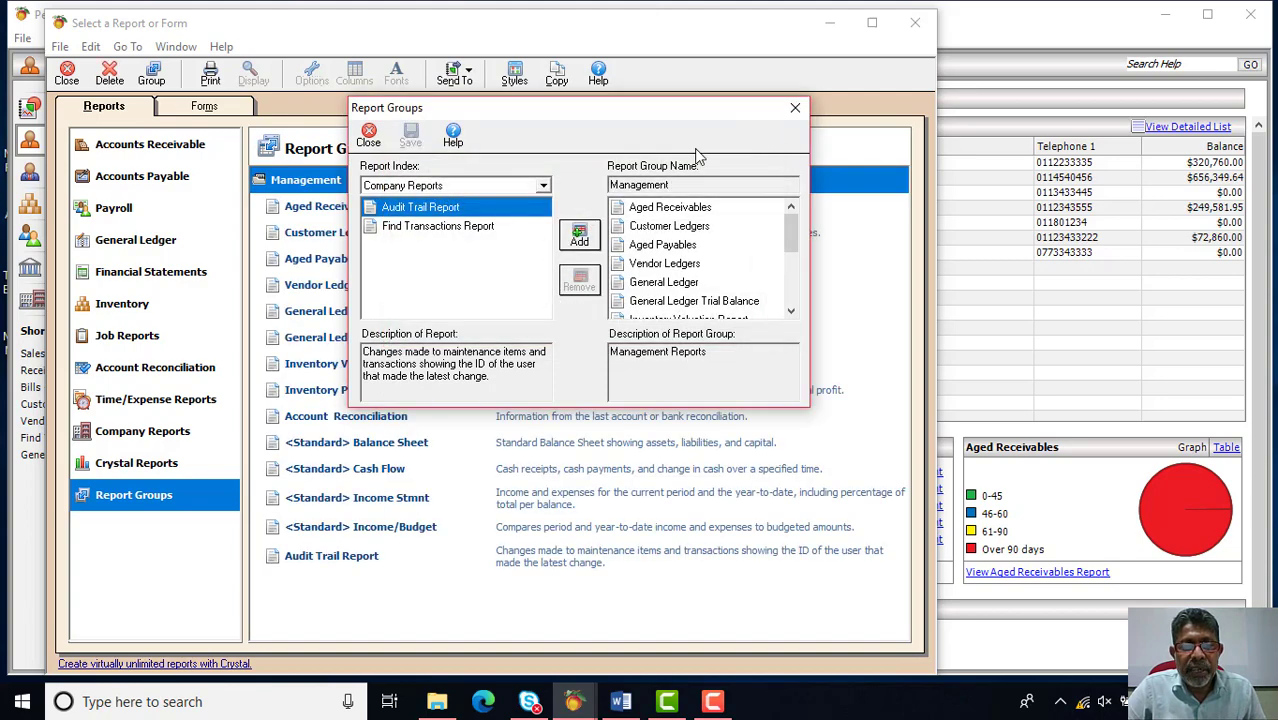
left_click(793, 107)
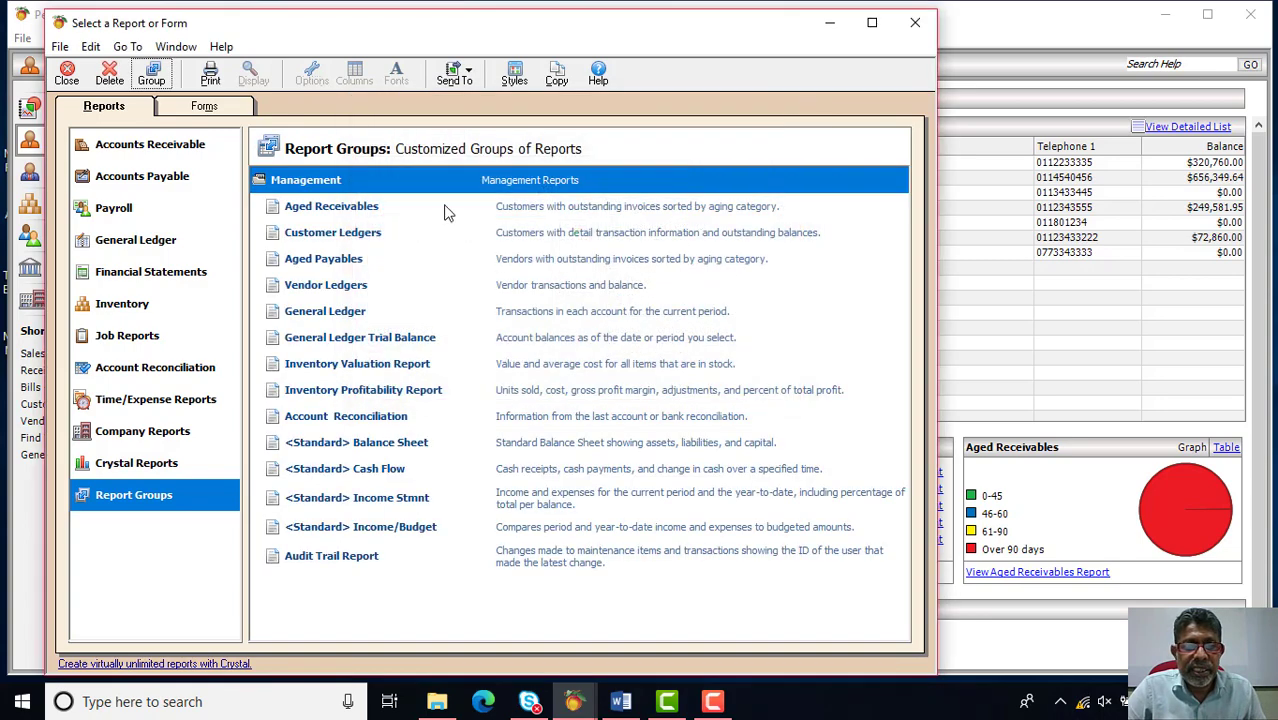
Expand the Management report group and view its Inventory Profitability Report
left_click(133, 495)
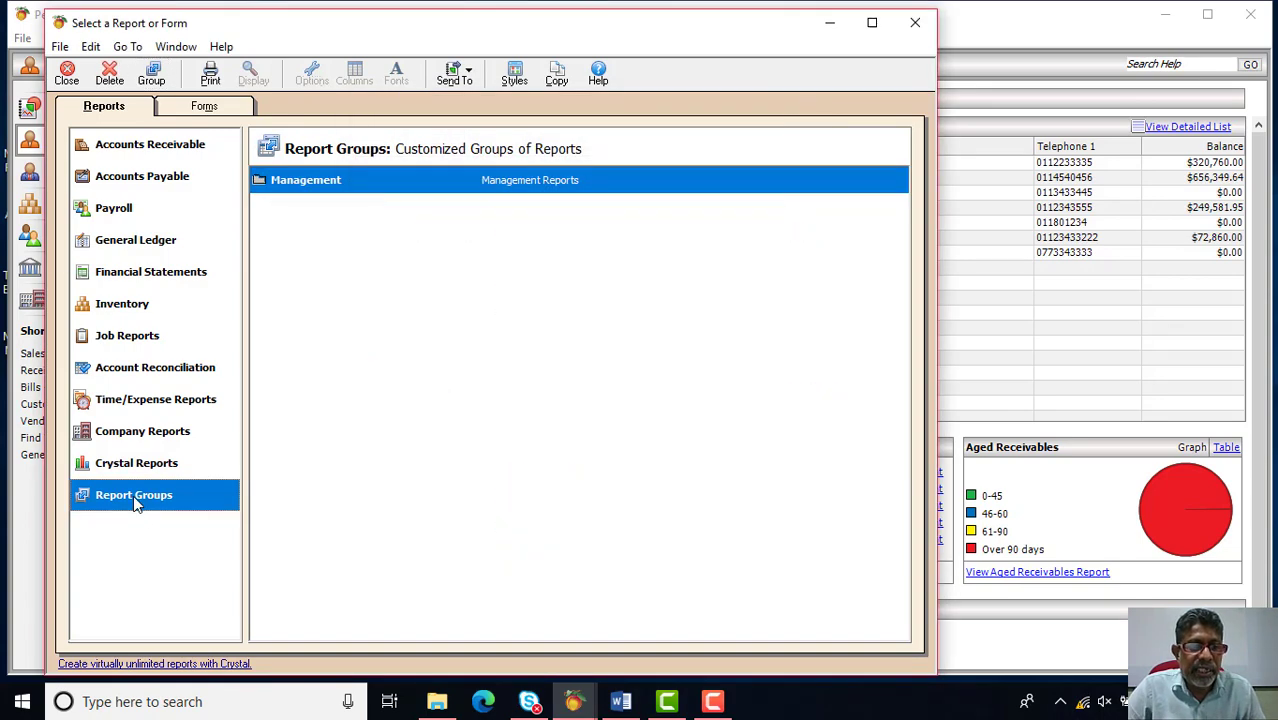
left_click(294, 186)
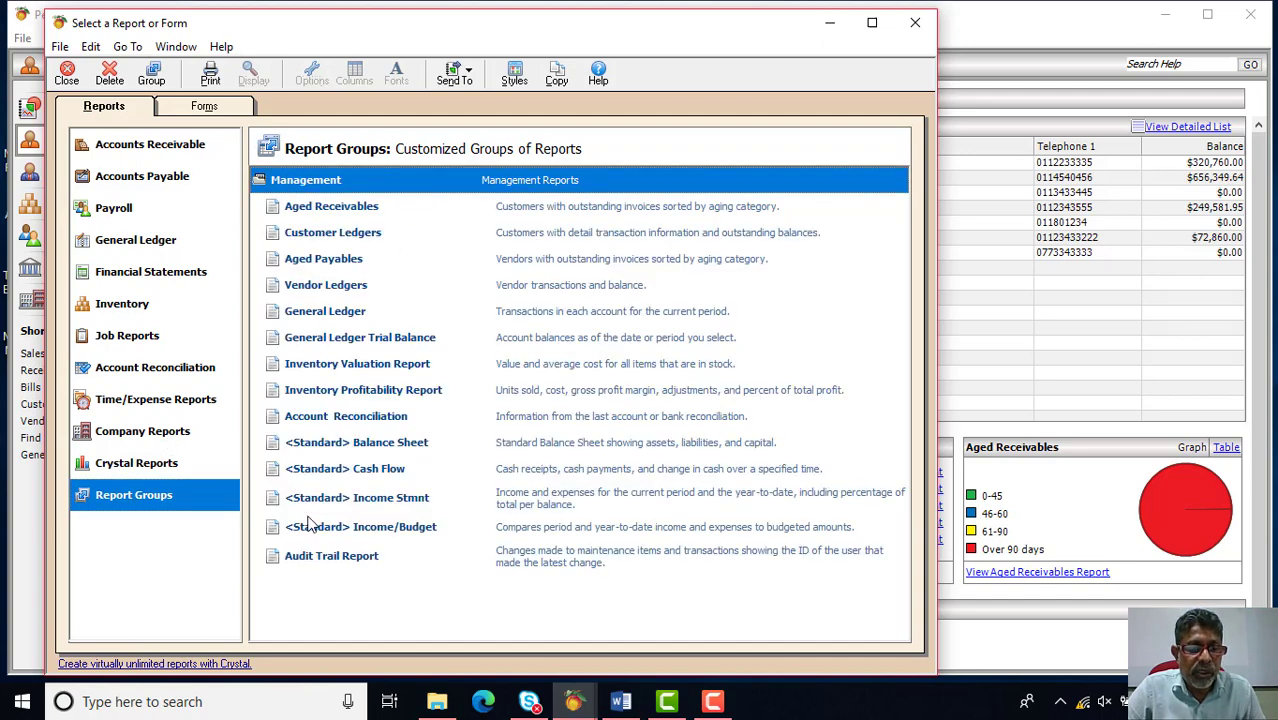
double_click(383, 395)
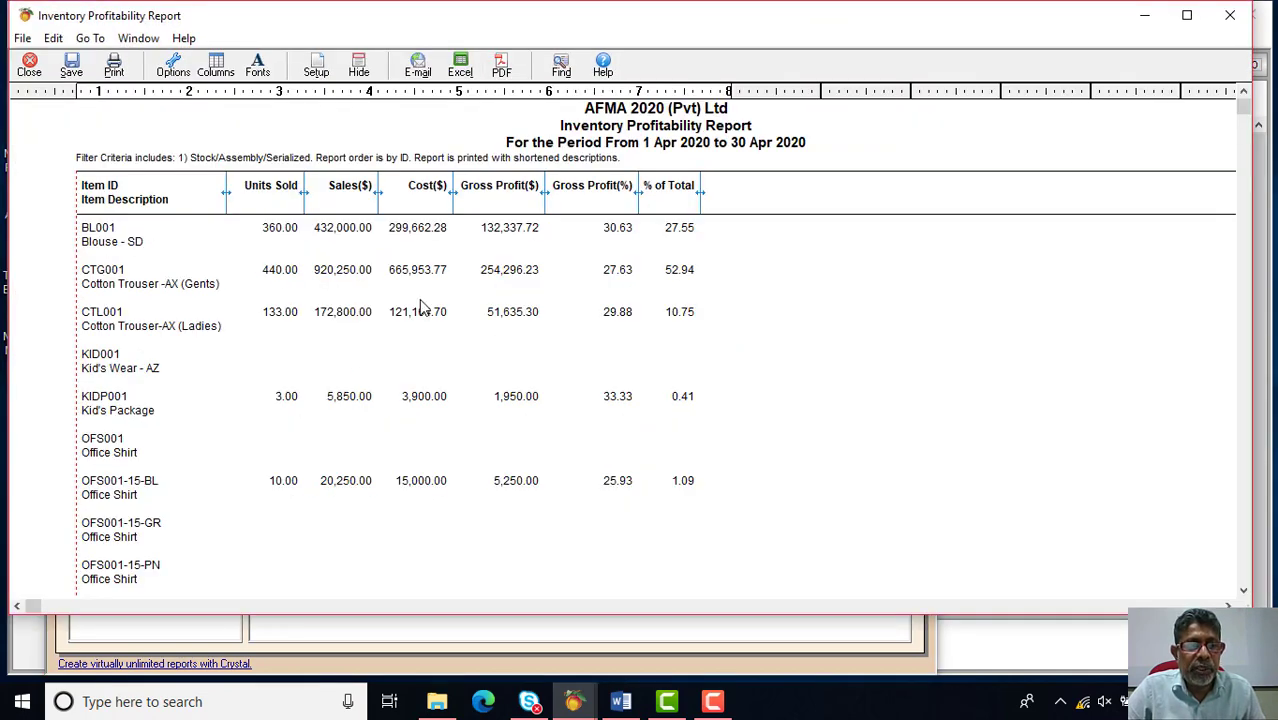
scroll(587, 325, "down", 1)
scroll(617, 400, "up", 2)
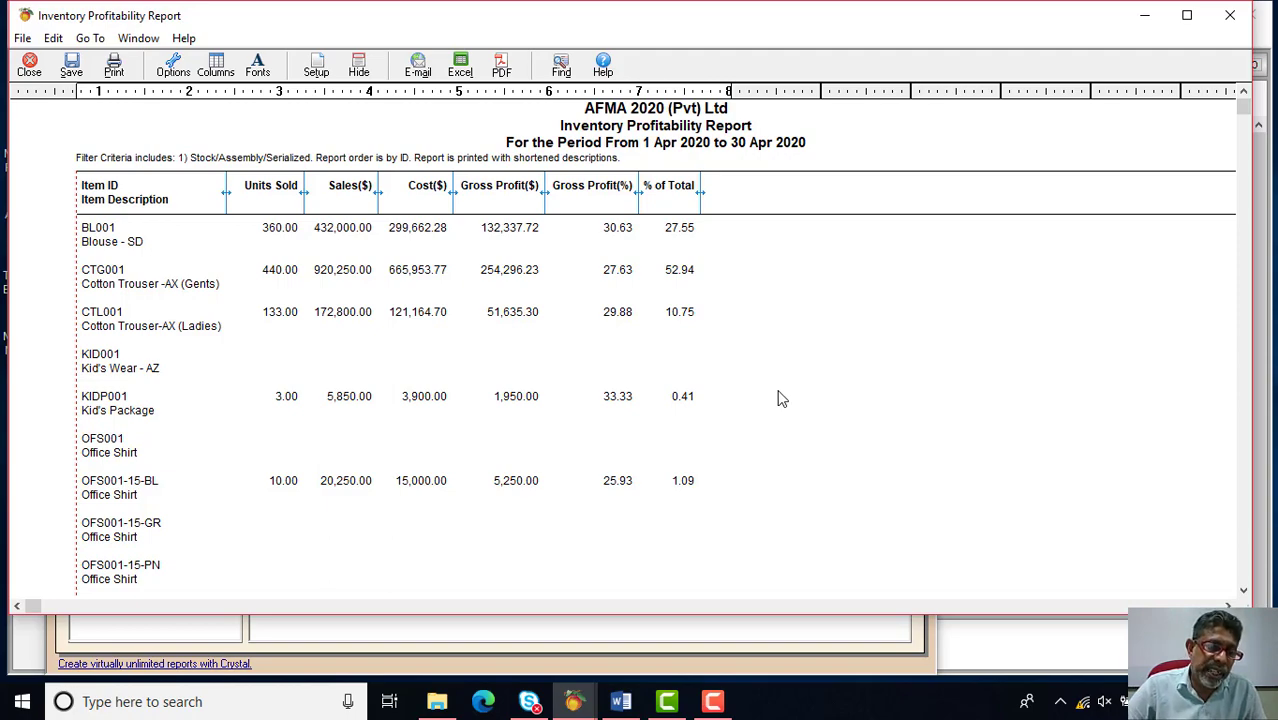
left_click(1229, 14)
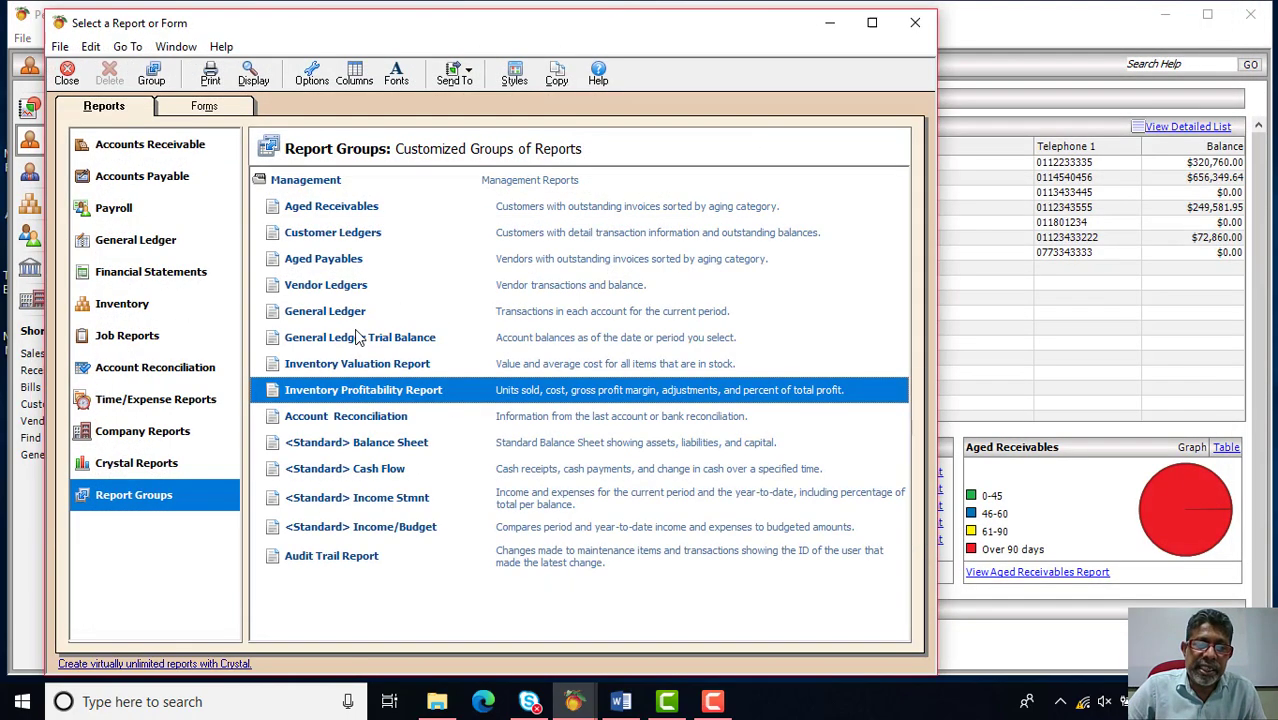
View the Customer Ledgers report and reopen the Inventory Profitability Report from the Management group, closing each one
double_click(313, 236)
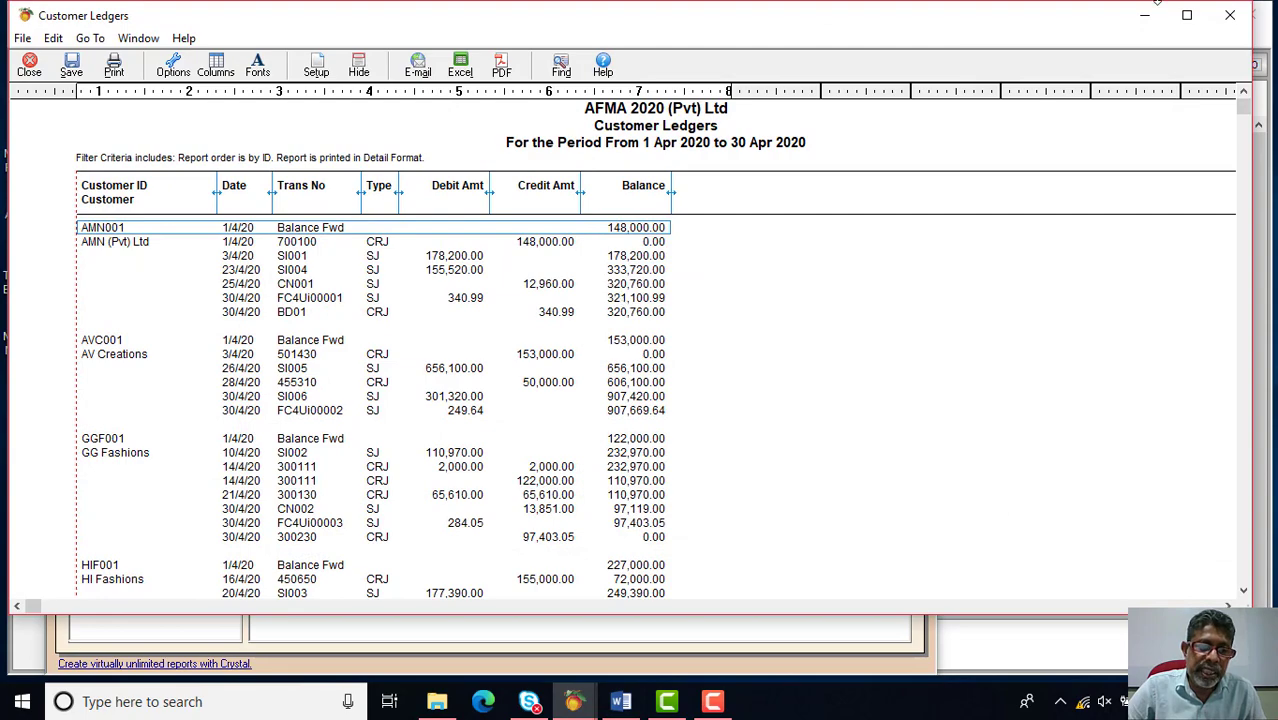
left_click(1229, 14)
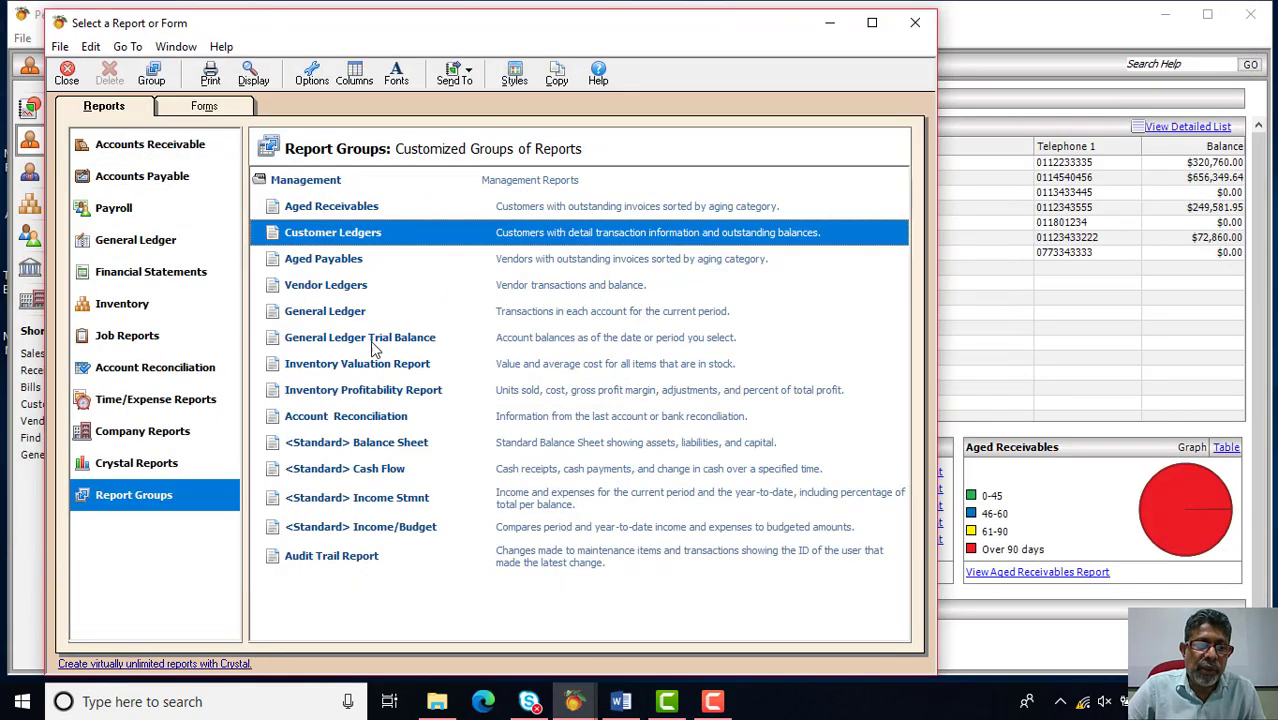
double_click(375, 390)
left_click(1226, 20)
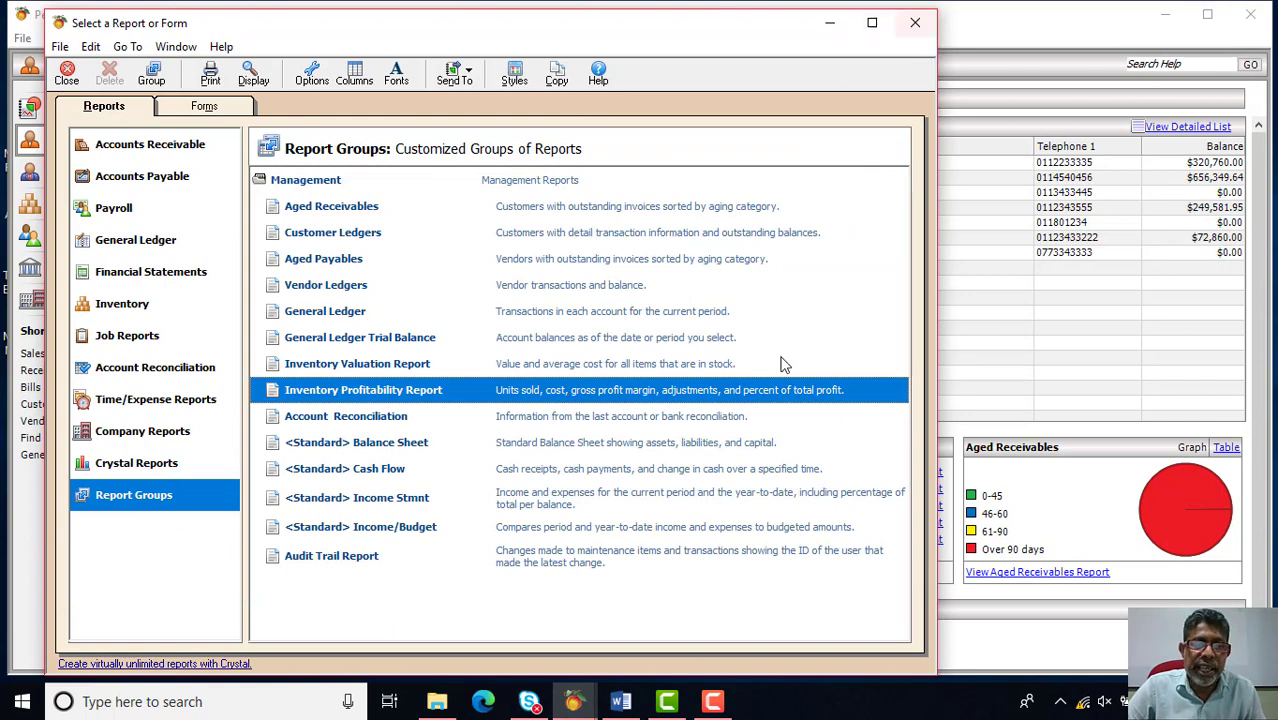
Collapse the Management group and check the Word activity table for the Divisional group's reports
left_click(176, 503)
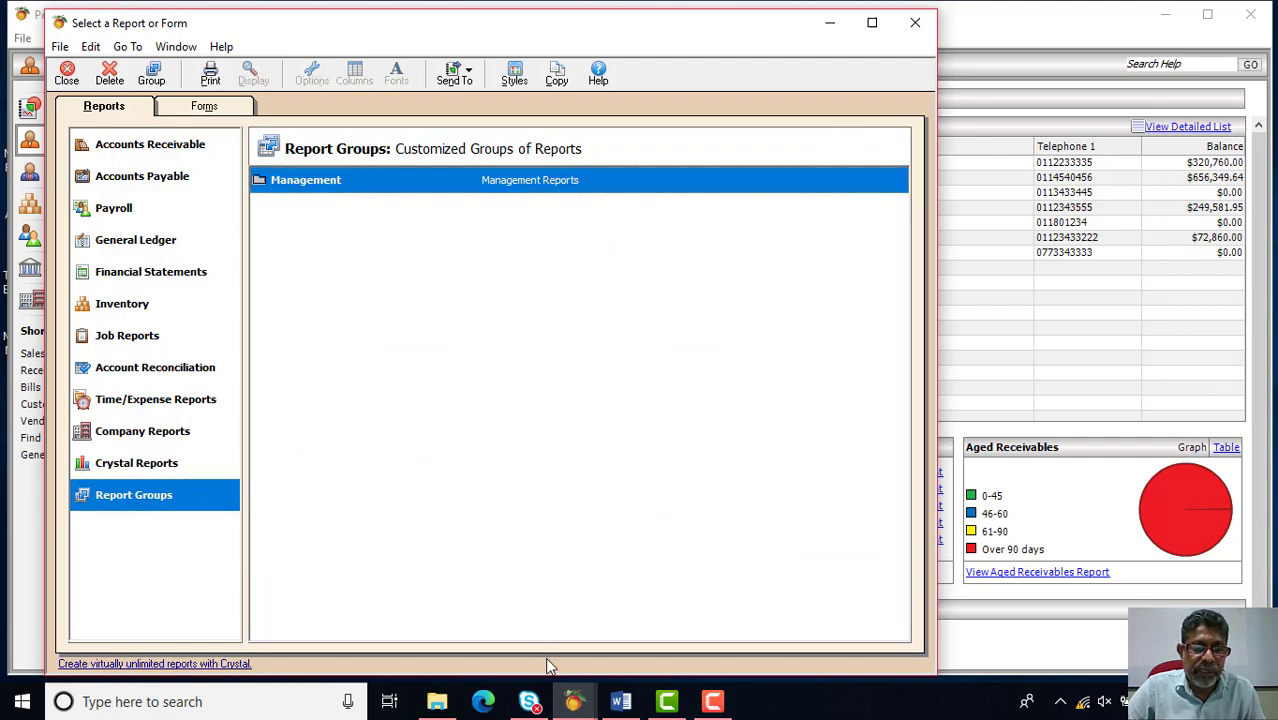
left_click(620, 702)
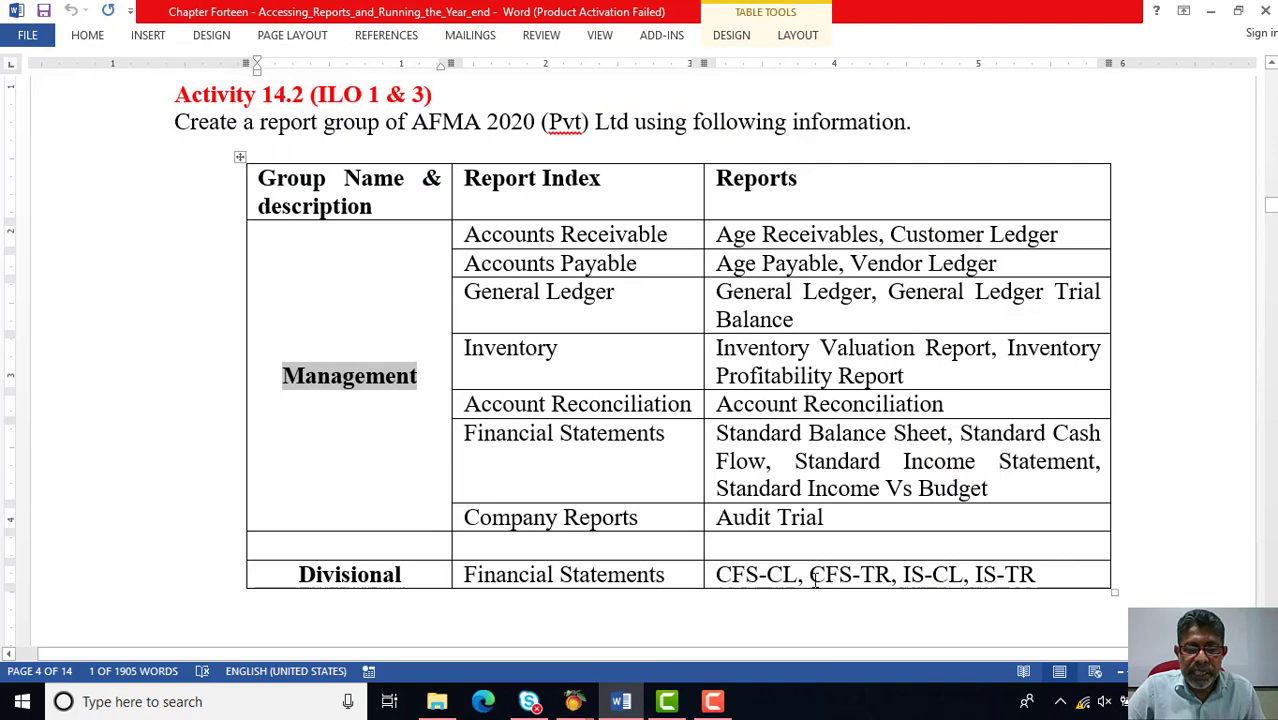
left_click(620, 702)
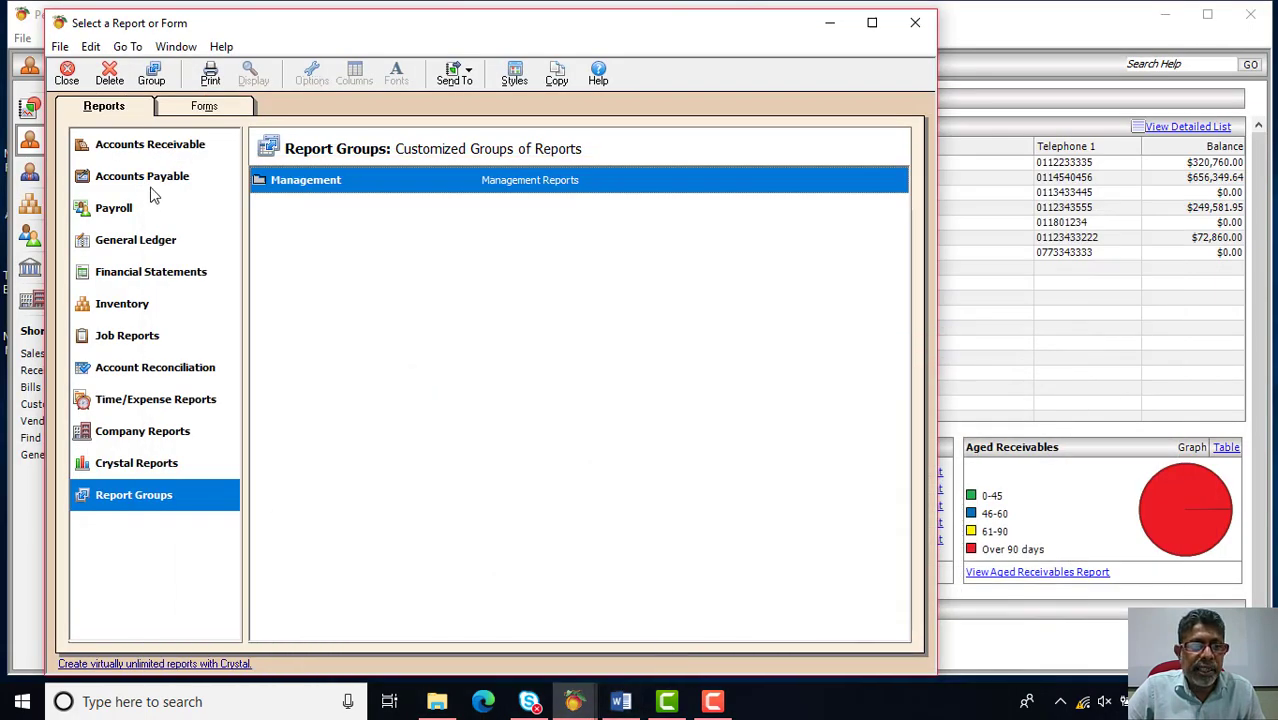
left_click(151, 76)
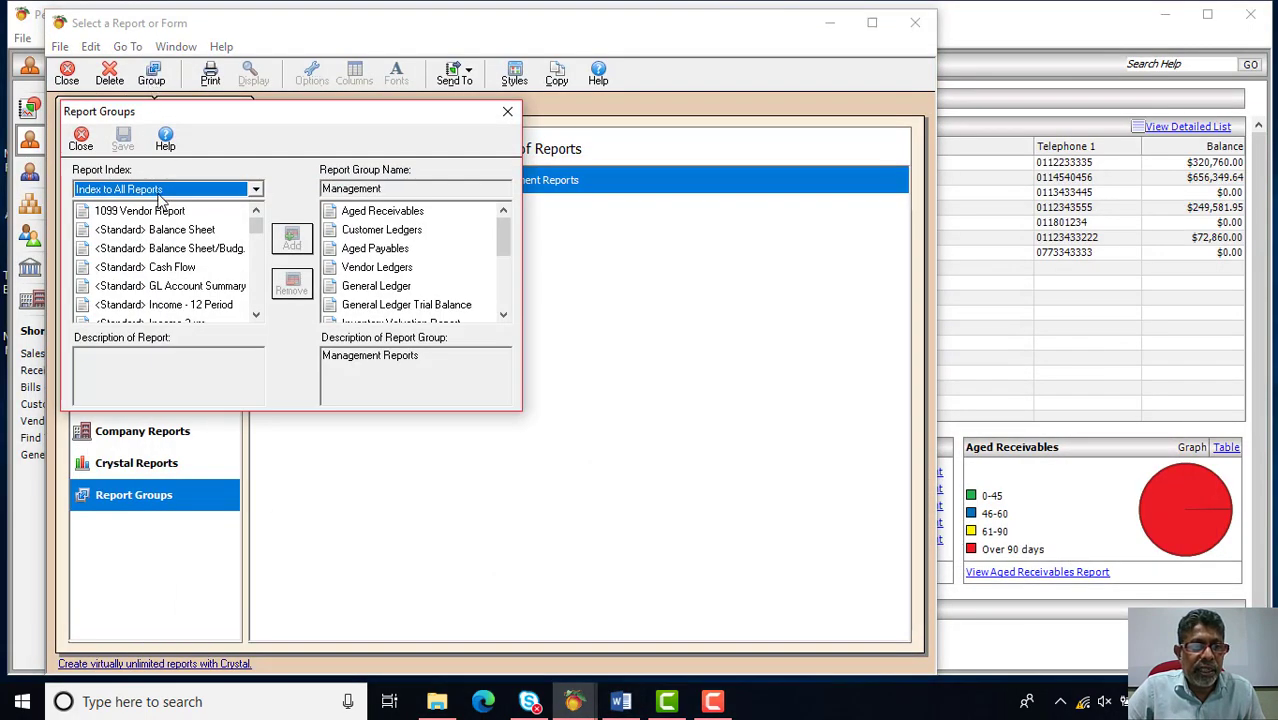
left_click(256, 189)
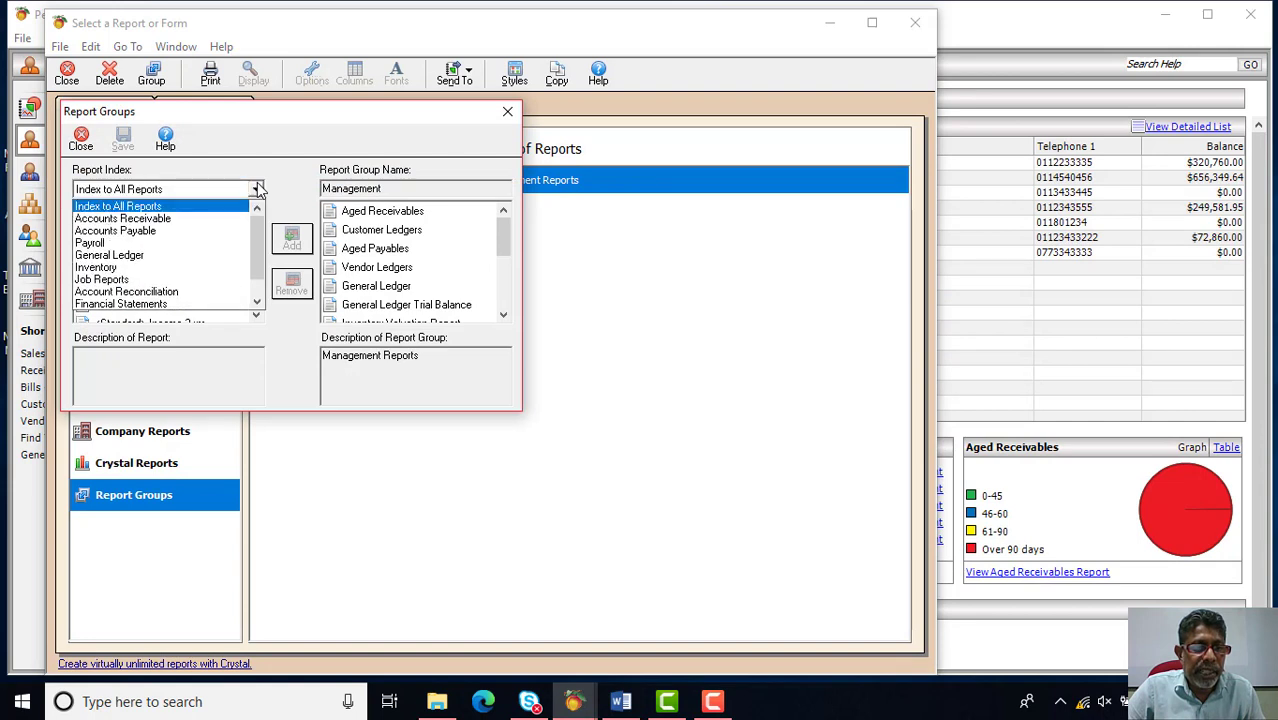
left_click(258, 189)
left_click(258, 243)
mouse_move(258, 243)
left_mouse_down()
mouse_move(260, 287)
mouse_move(258, 222)
left_mouse_up()
left_click(380, 188)
double_click(380, 188)
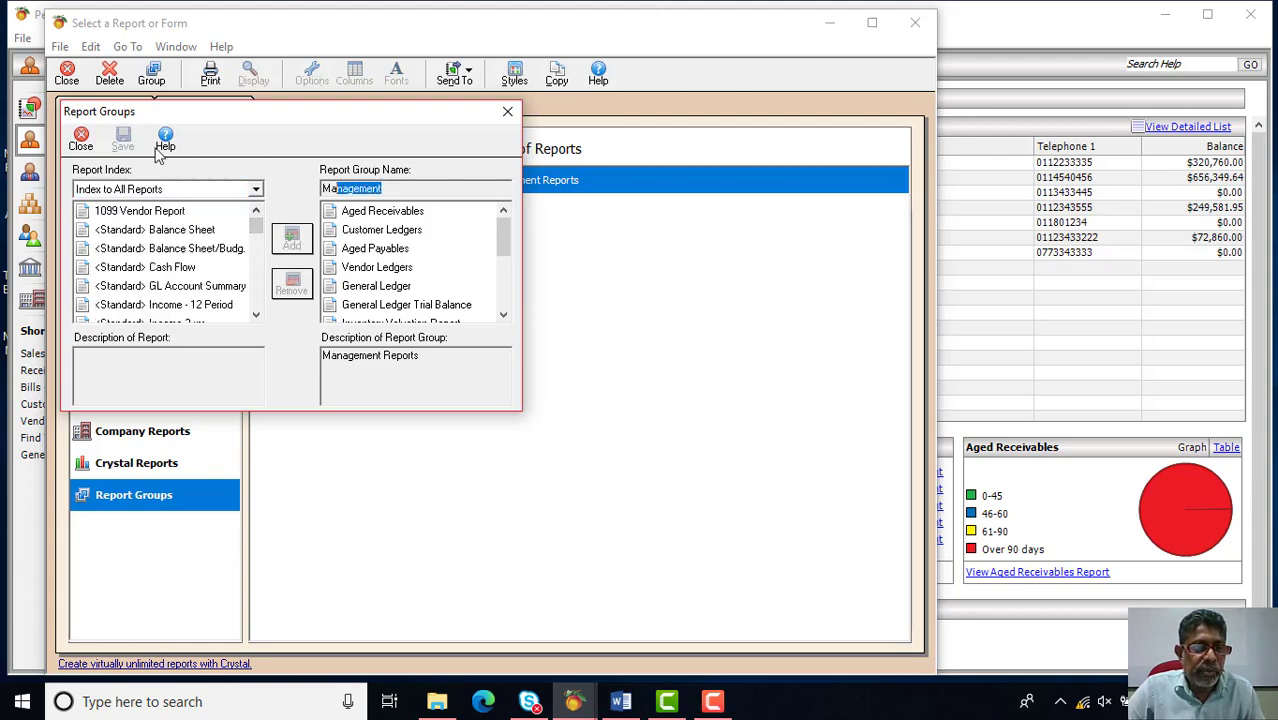
left_click(81, 140)
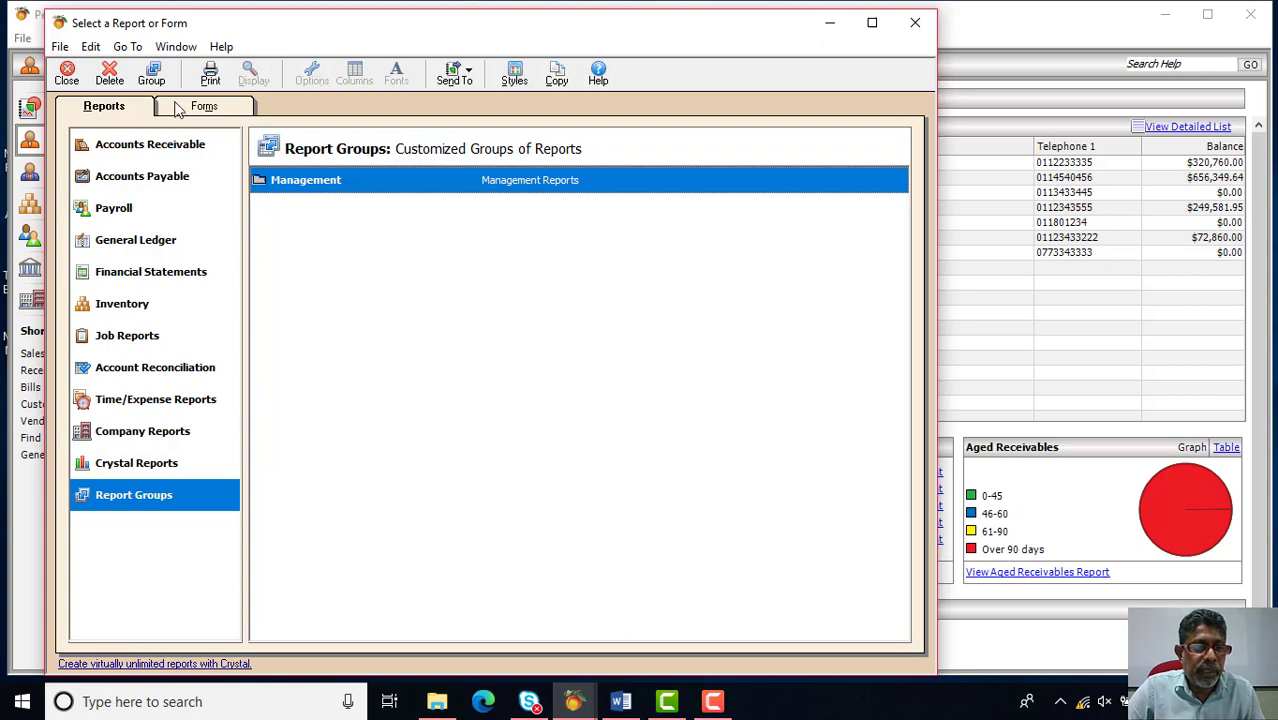
Close the report selection window and reopen it on the Financial Statements reports
left_click(67, 74)
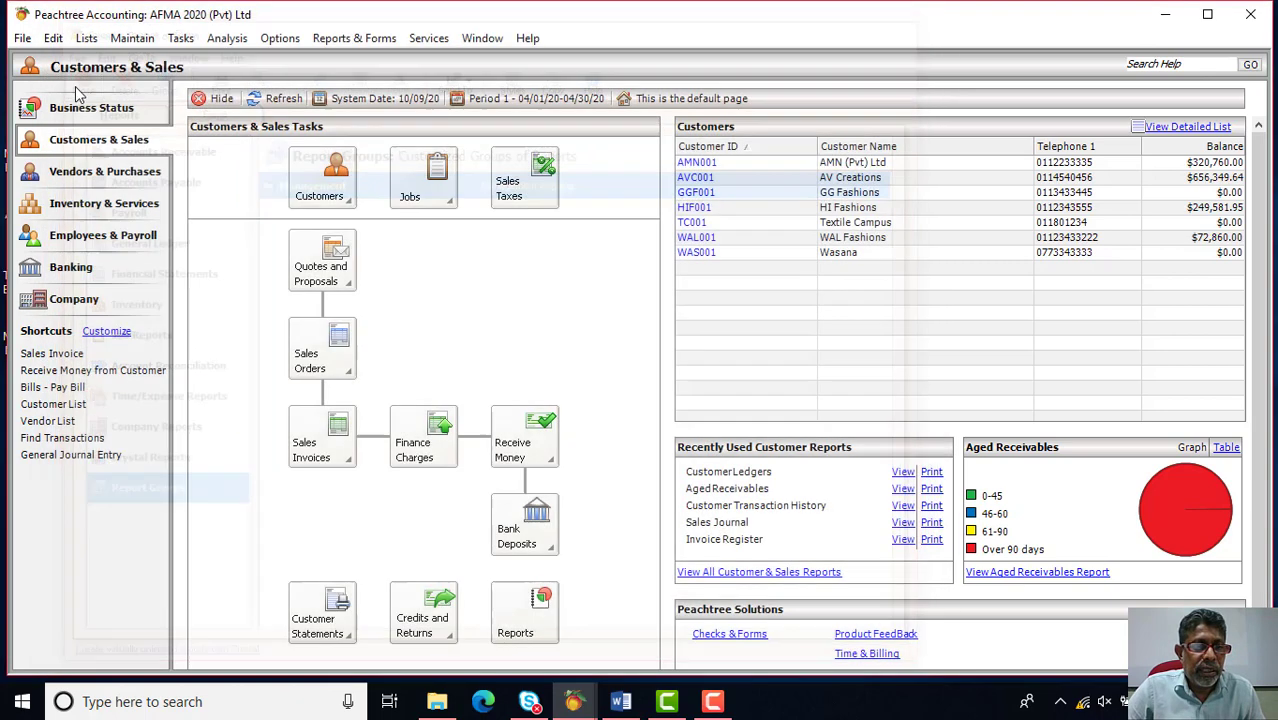
left_click(354, 38)
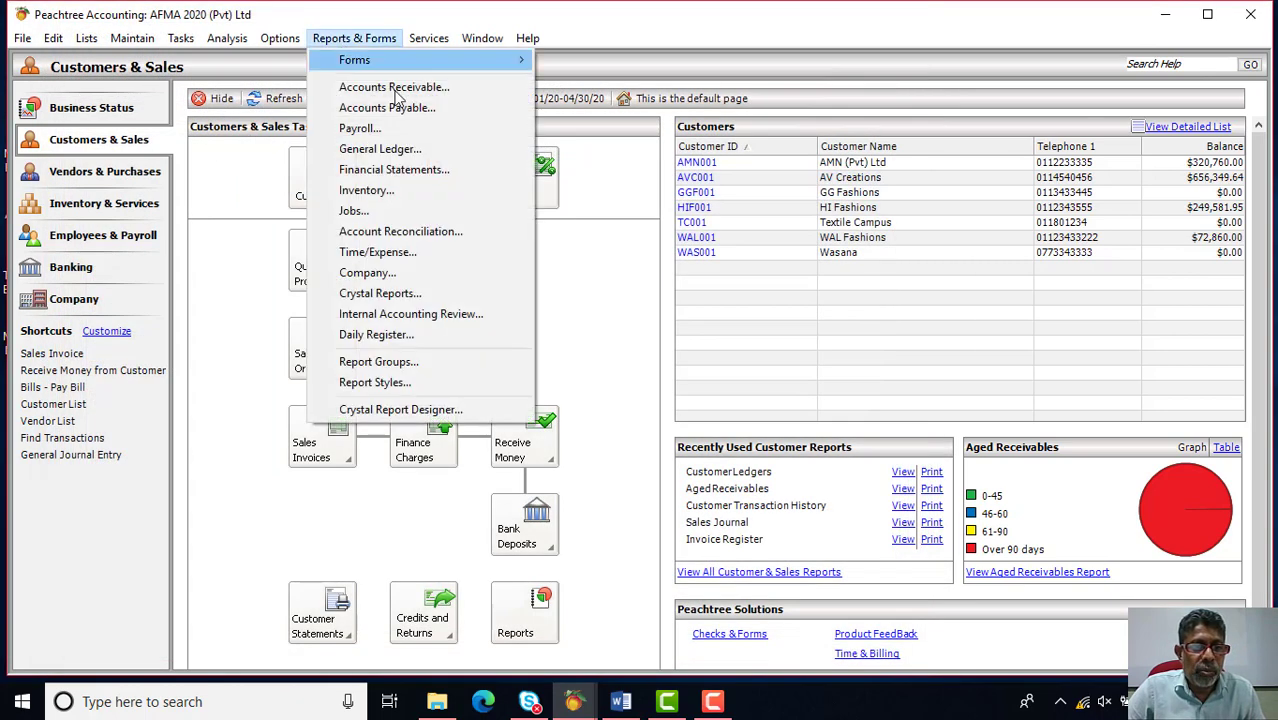
left_click(396, 169)
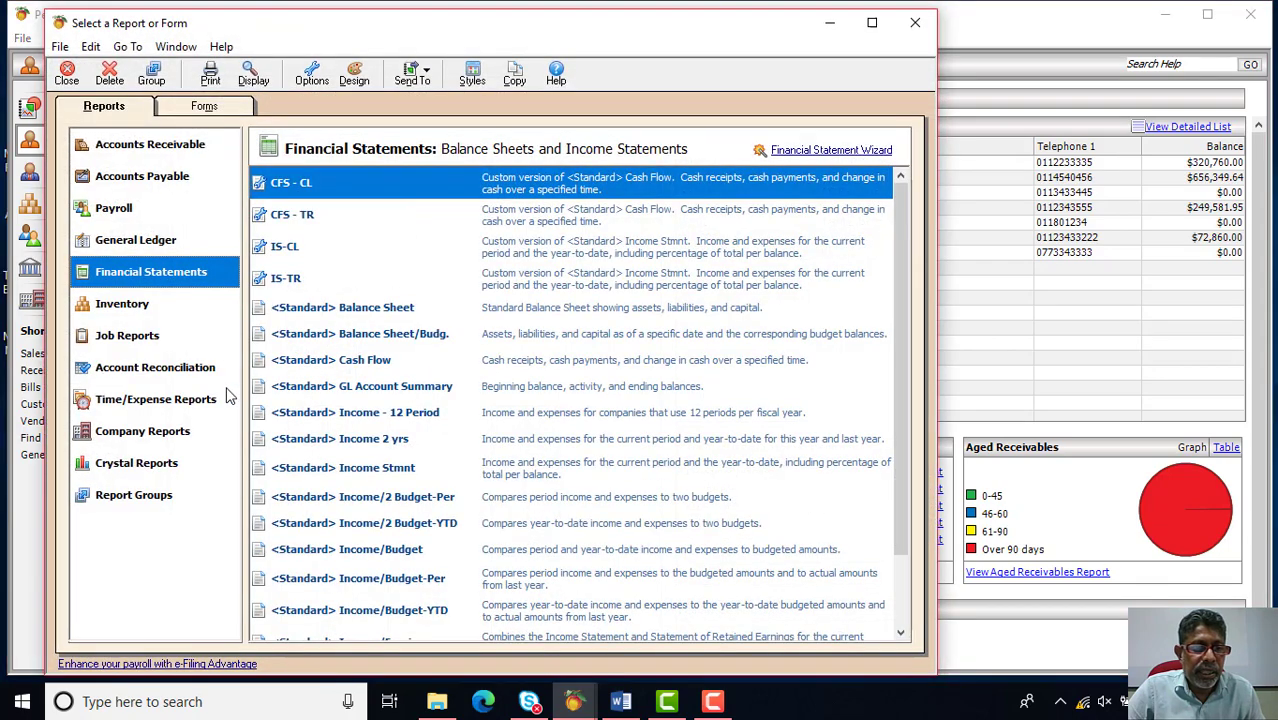
left_click(165, 493)
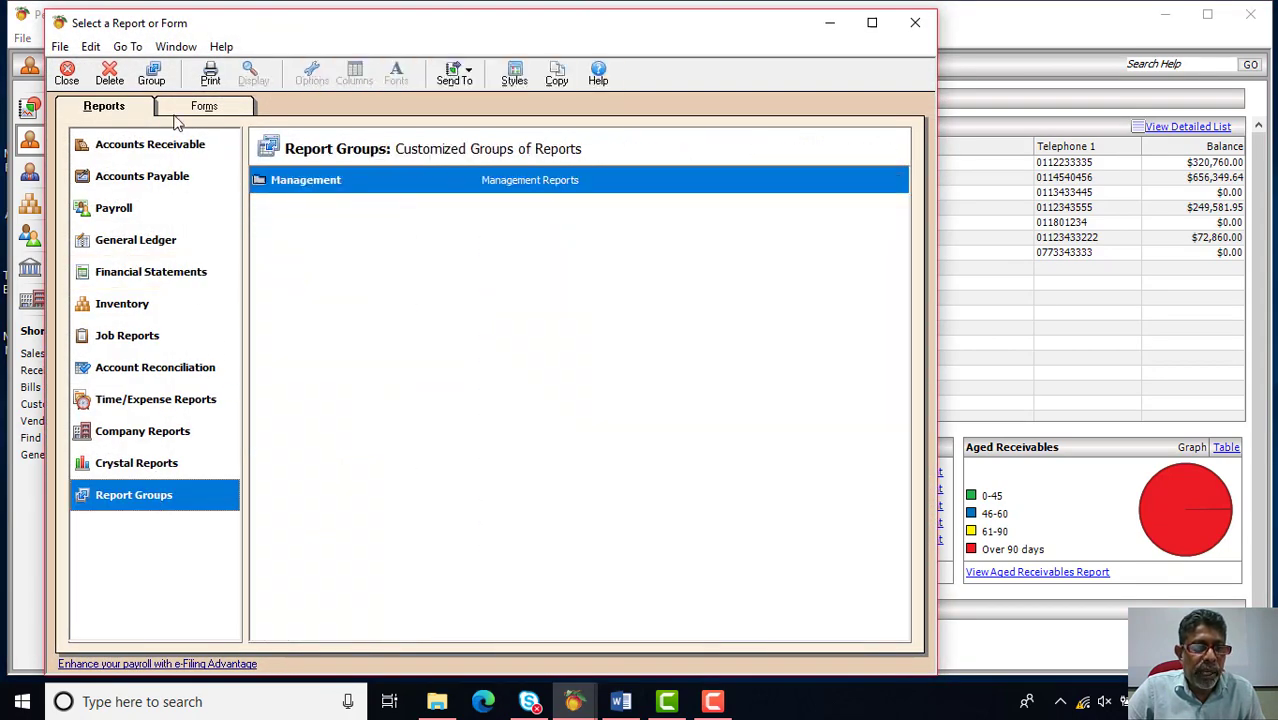
left_click(151, 74)
left_click_drag(395, 190, 267, 191)
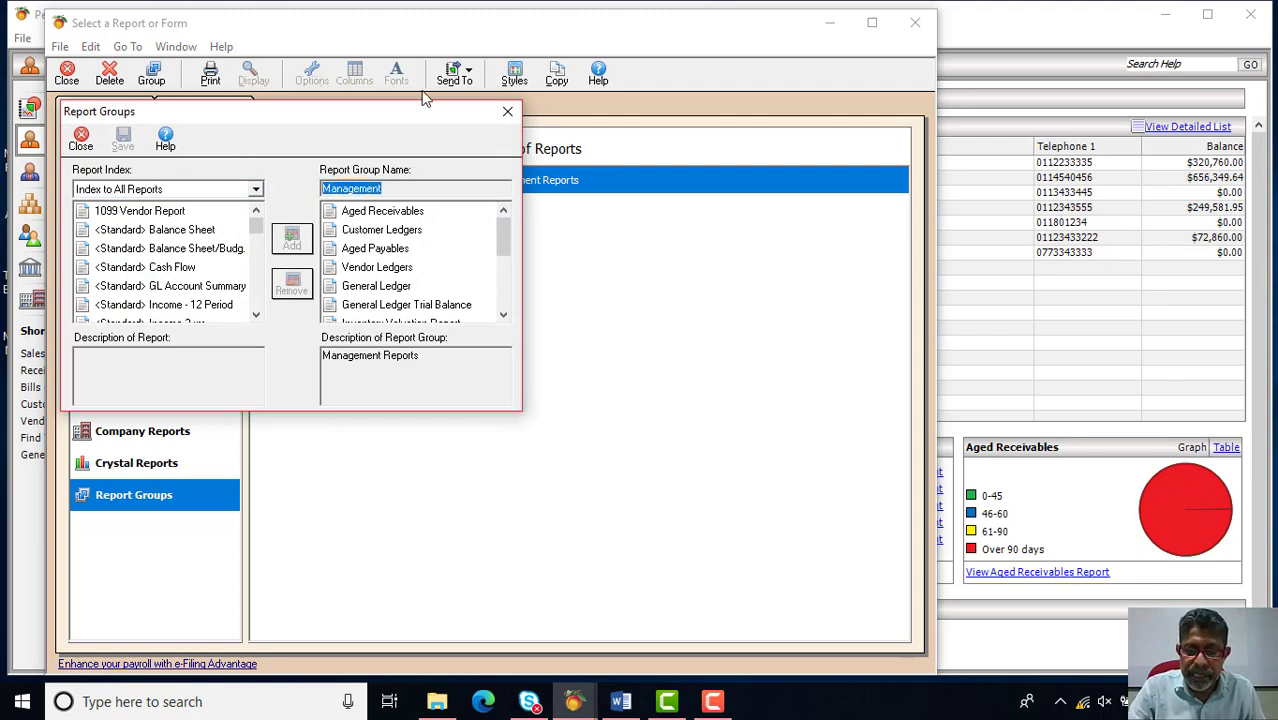
left_click(452, 191)
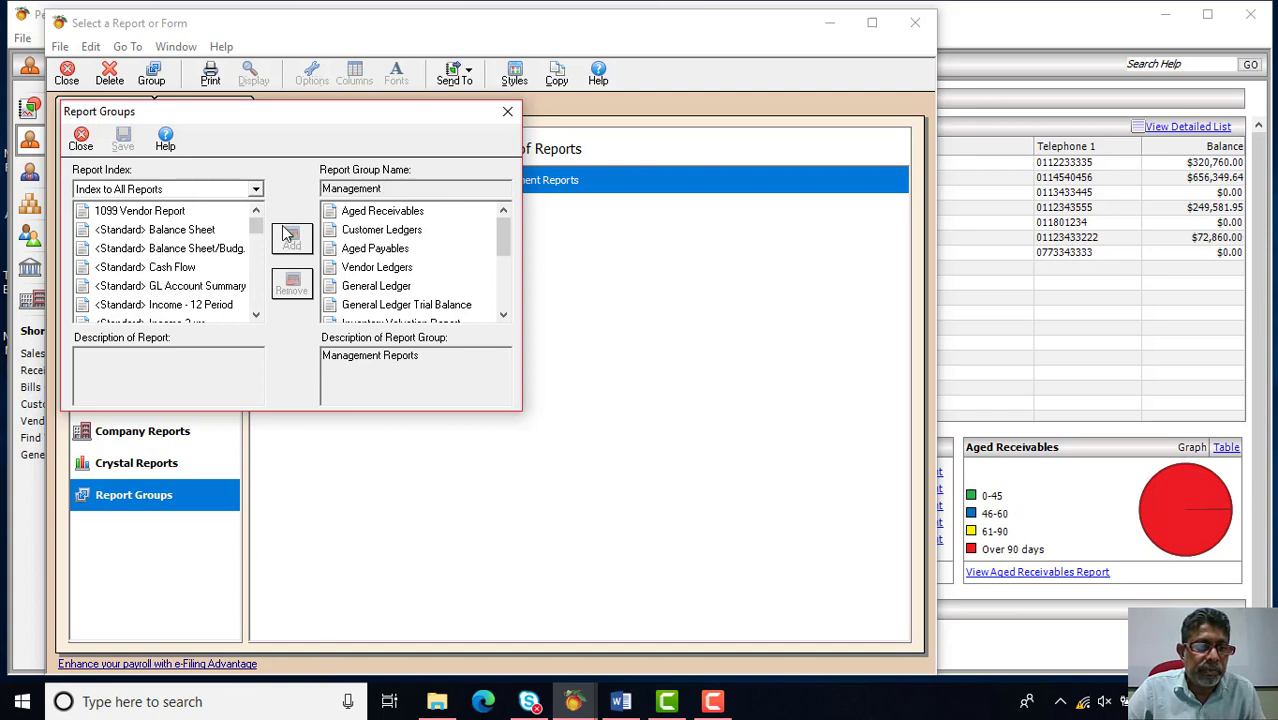
left_click(256, 189)
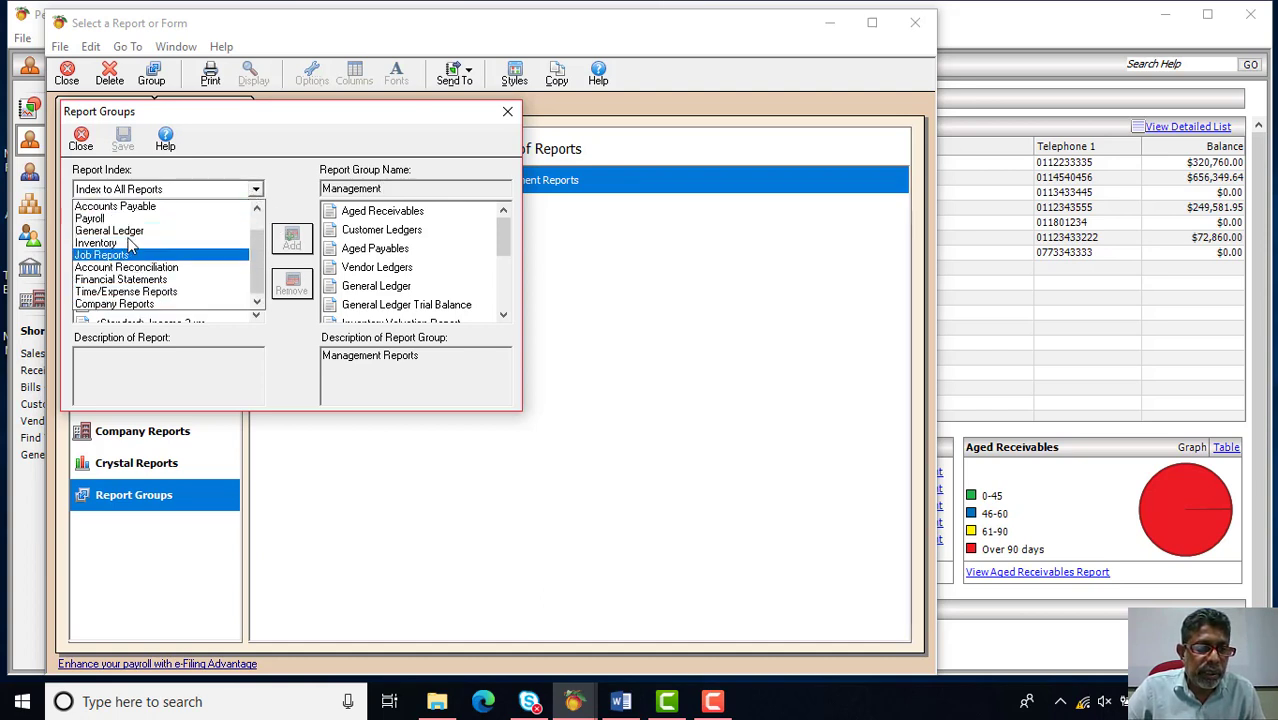
left_click(133, 283)
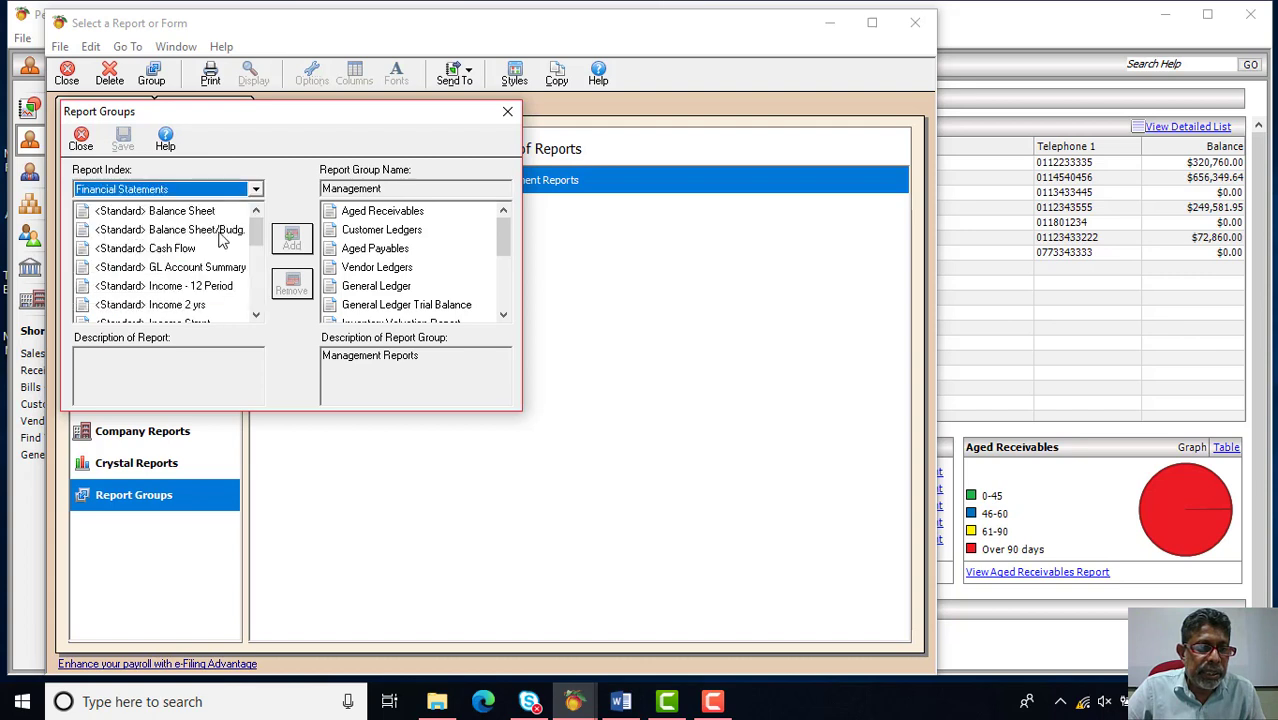
left_click_drag(256, 222, 144, 293)
left_click(196, 254)
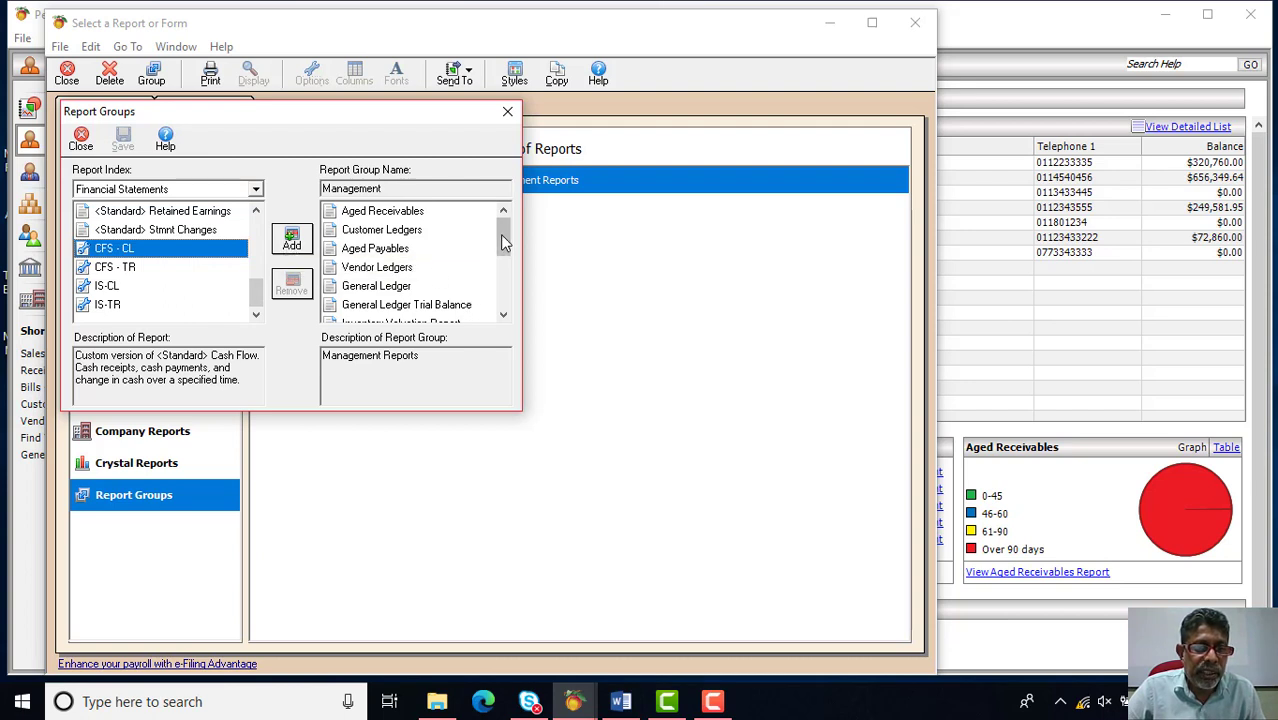
left_click_drag(504, 240, 507, 270)
left_click_drag(478, 319, 430, 174)
left_click(82, 142)
Start a new report group from Company Reports and add CFS - CL from the Financial Statements index
left_click(157, 433)
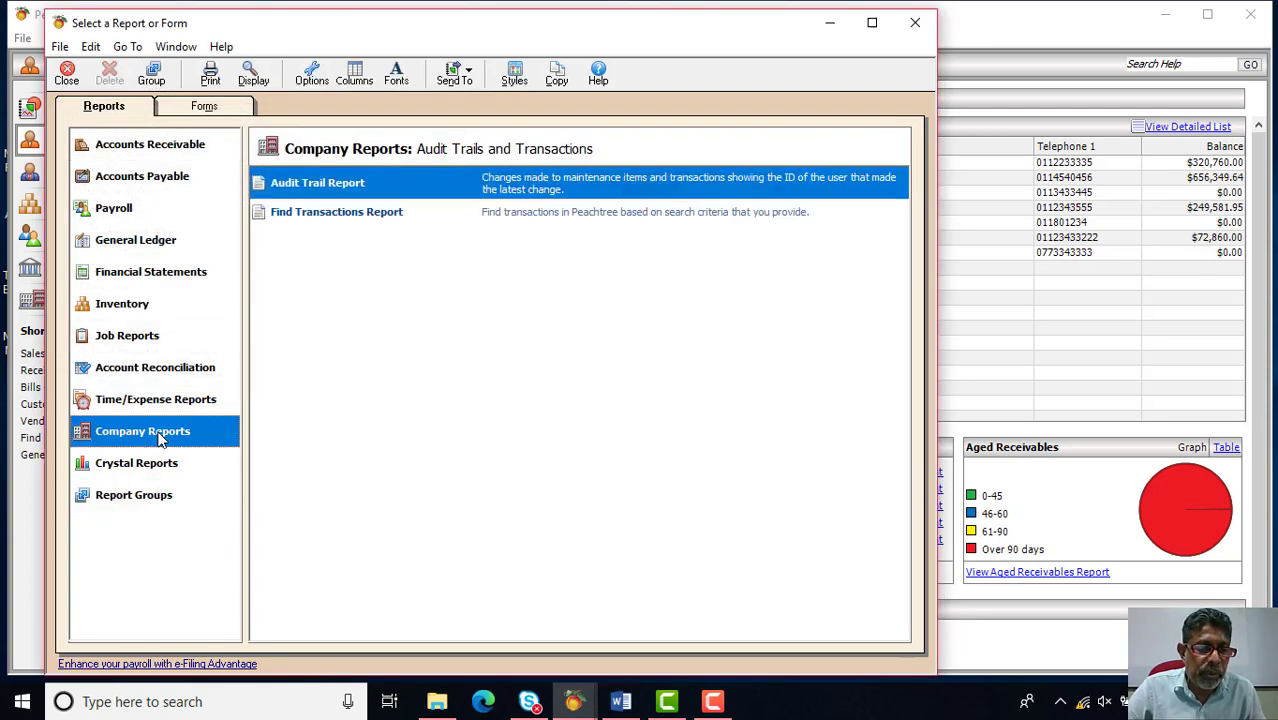
left_click(153, 78)
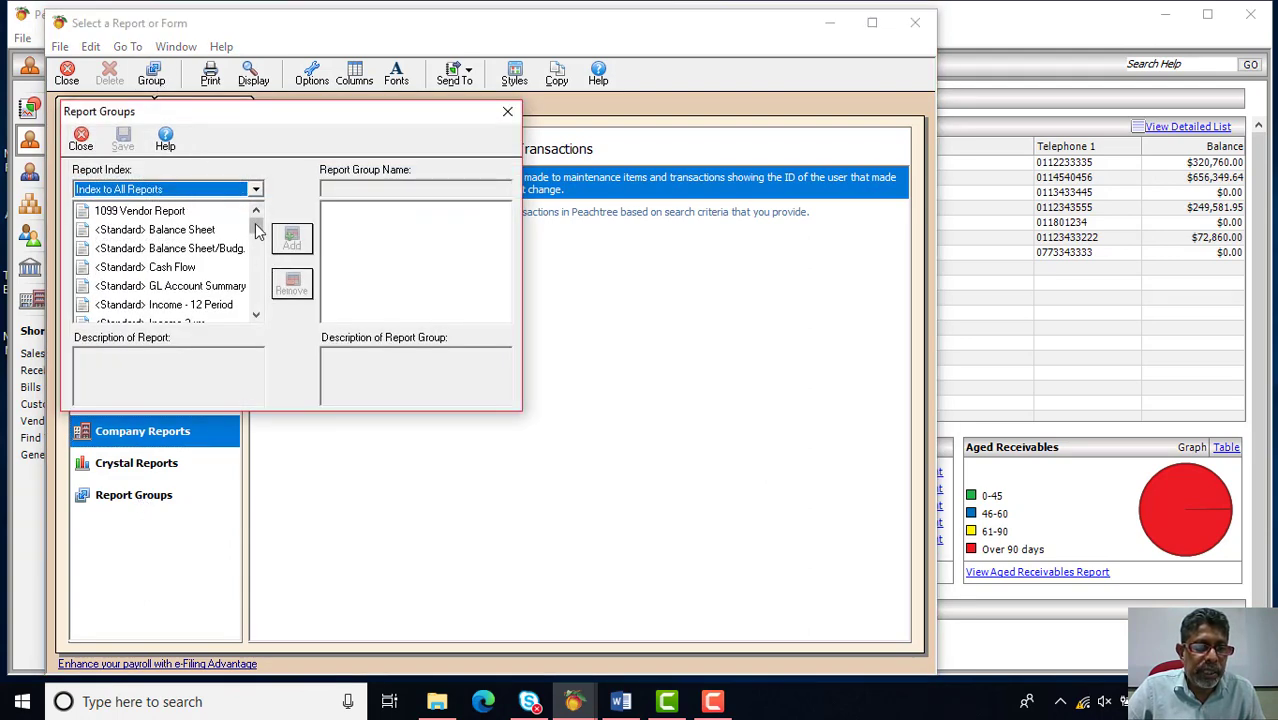
left_click(256, 191)
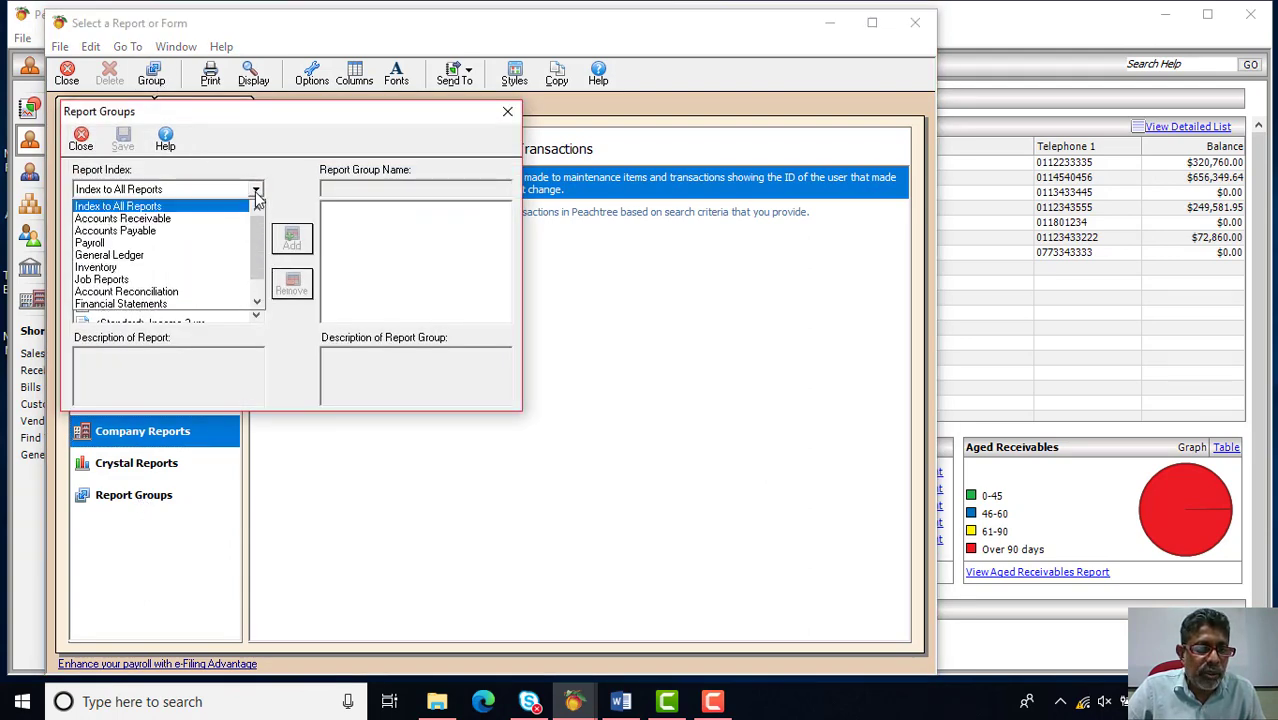
scroll(228, 288, "down", 2)
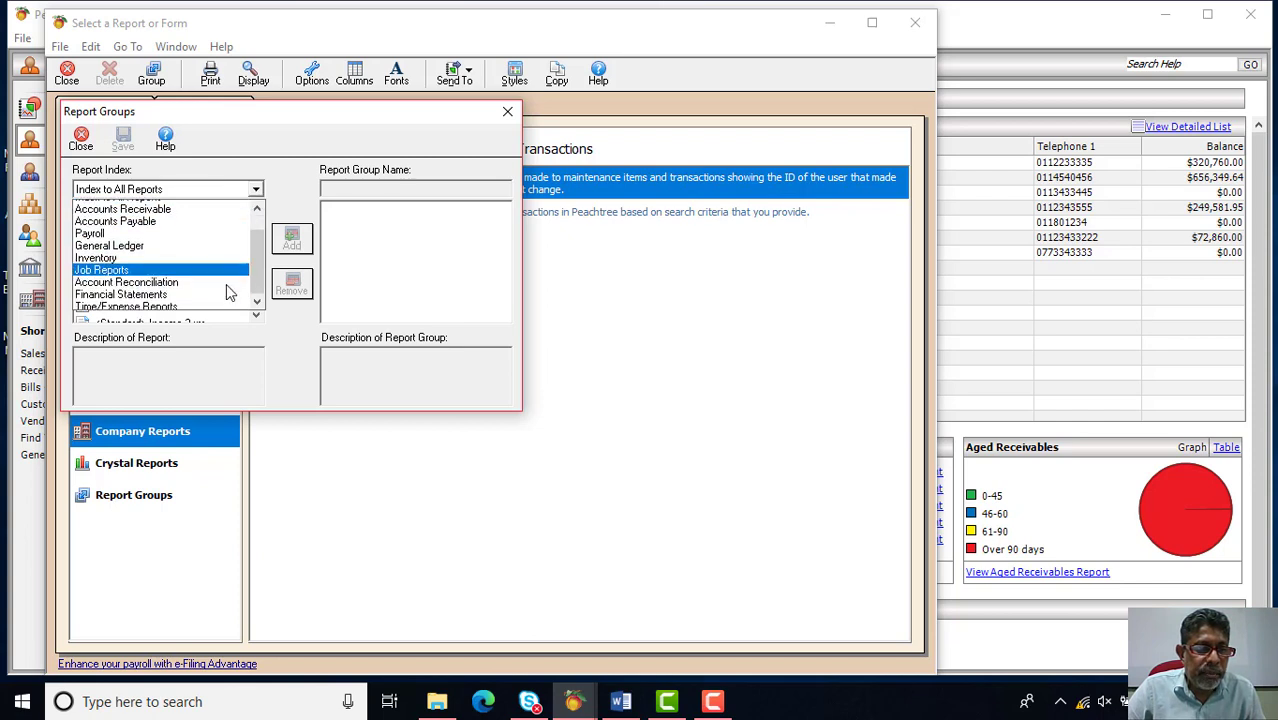
left_click(207, 280)
left_click_drag(257, 240, 256, 294)
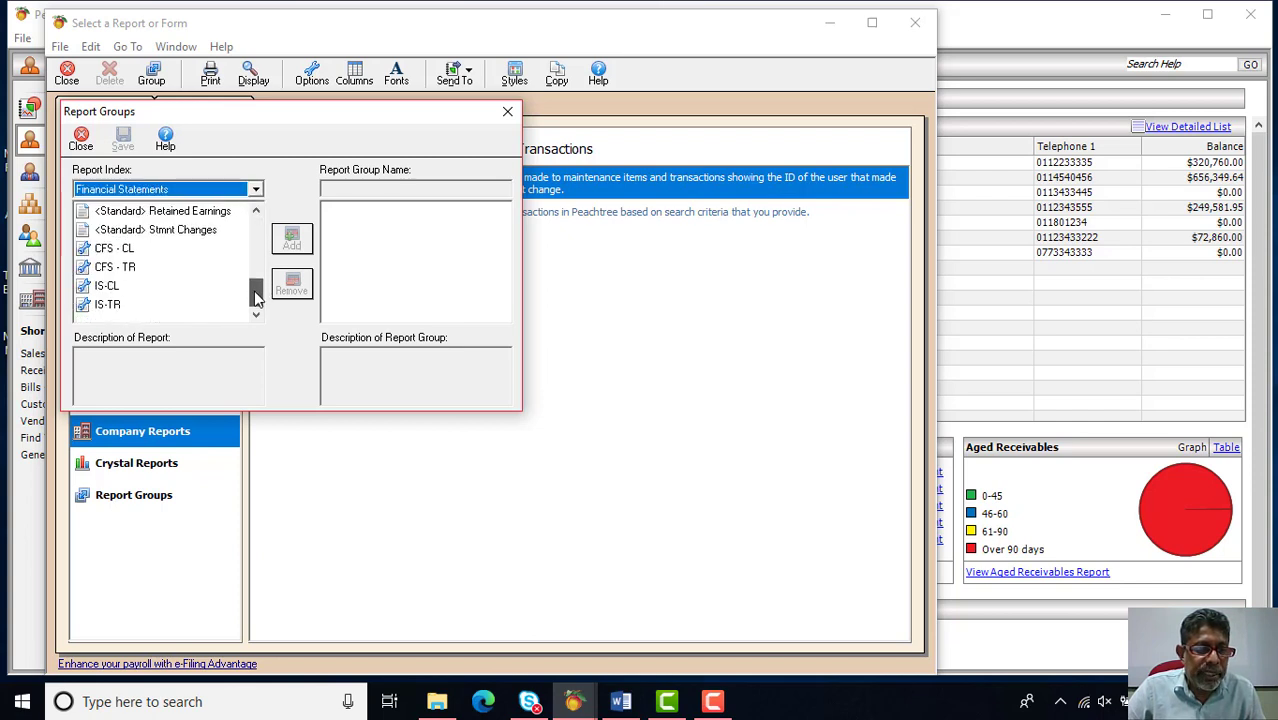
scroll(184, 308, "up", 2)
scroll(184, 308, "down", 2)
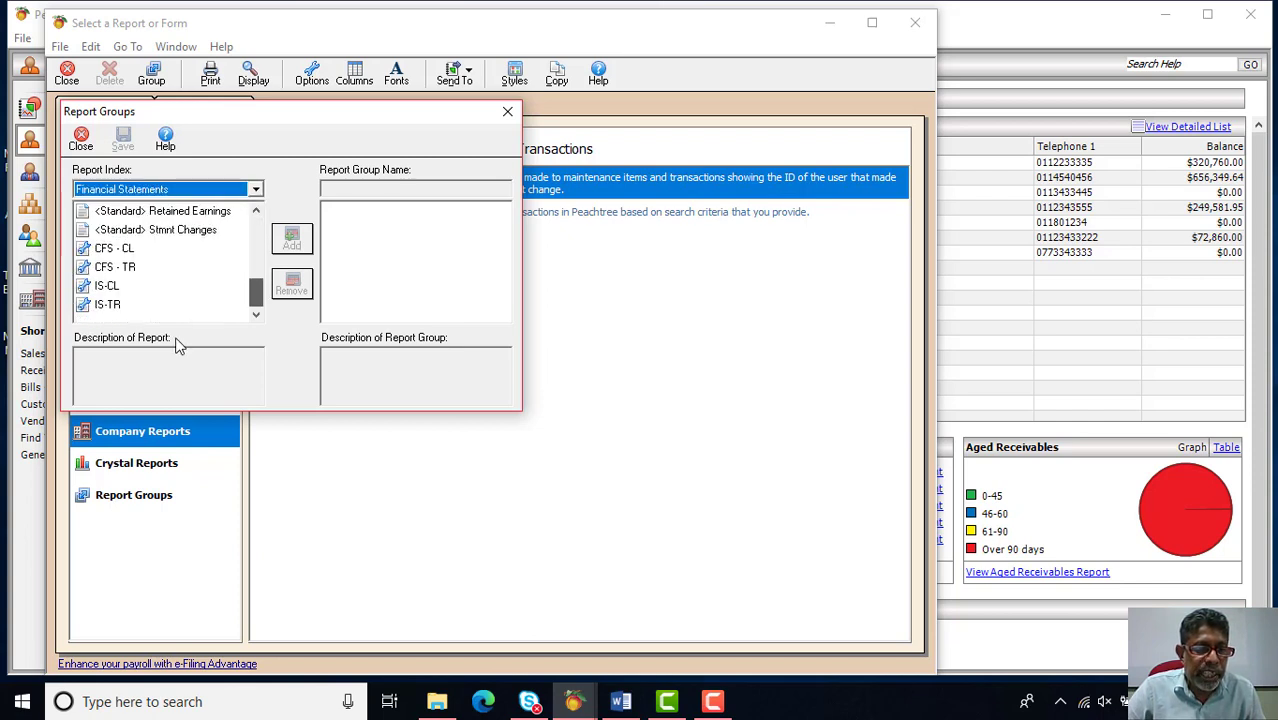
left_click(125, 252)
left_click(298, 240)
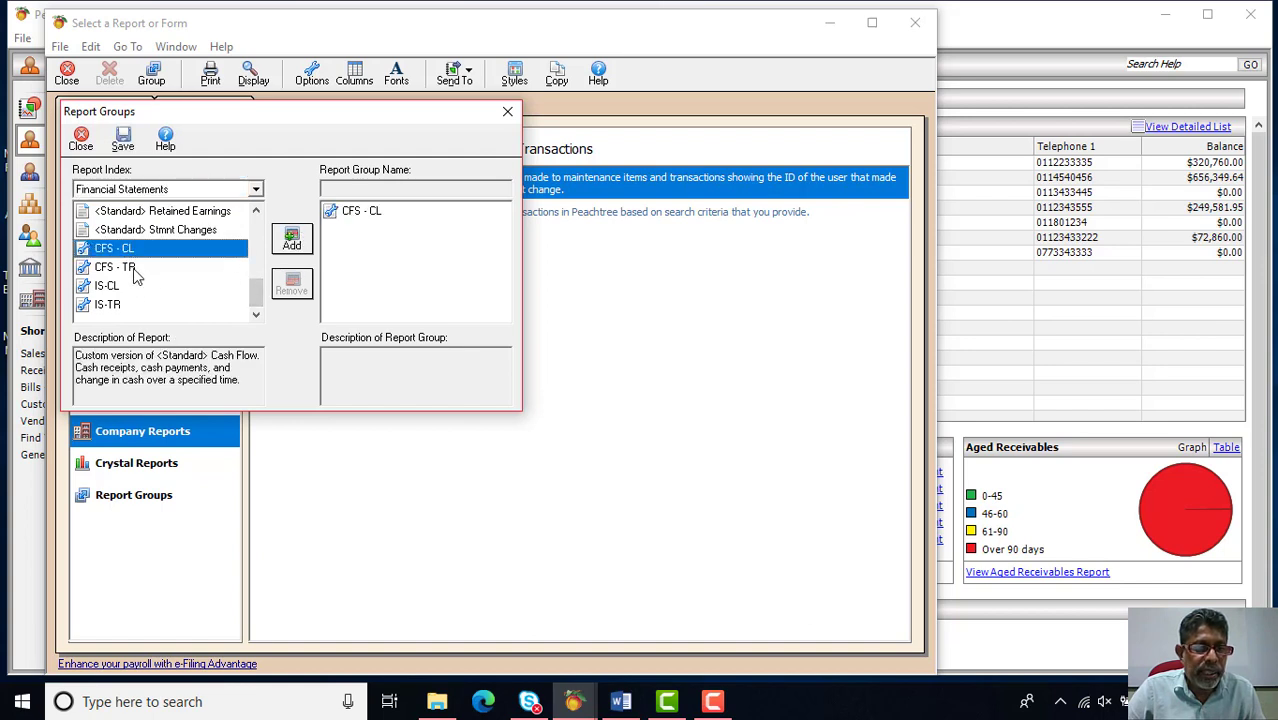
Add the CFS - TR, IS-CL and IS-TR financial statements to the new report group
left_click(125, 267)
left_click(292, 240)
left_click(122, 288)
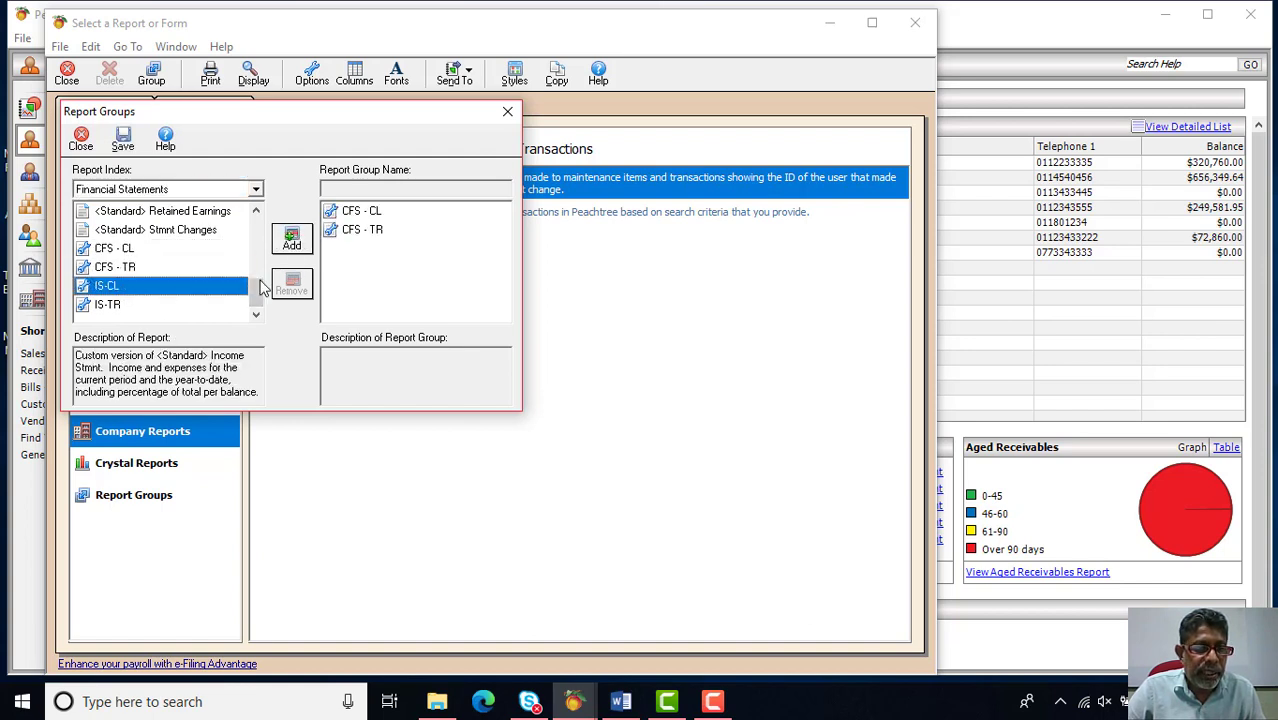
left_click(292, 242)
left_click(115, 305)
left_click(294, 245)
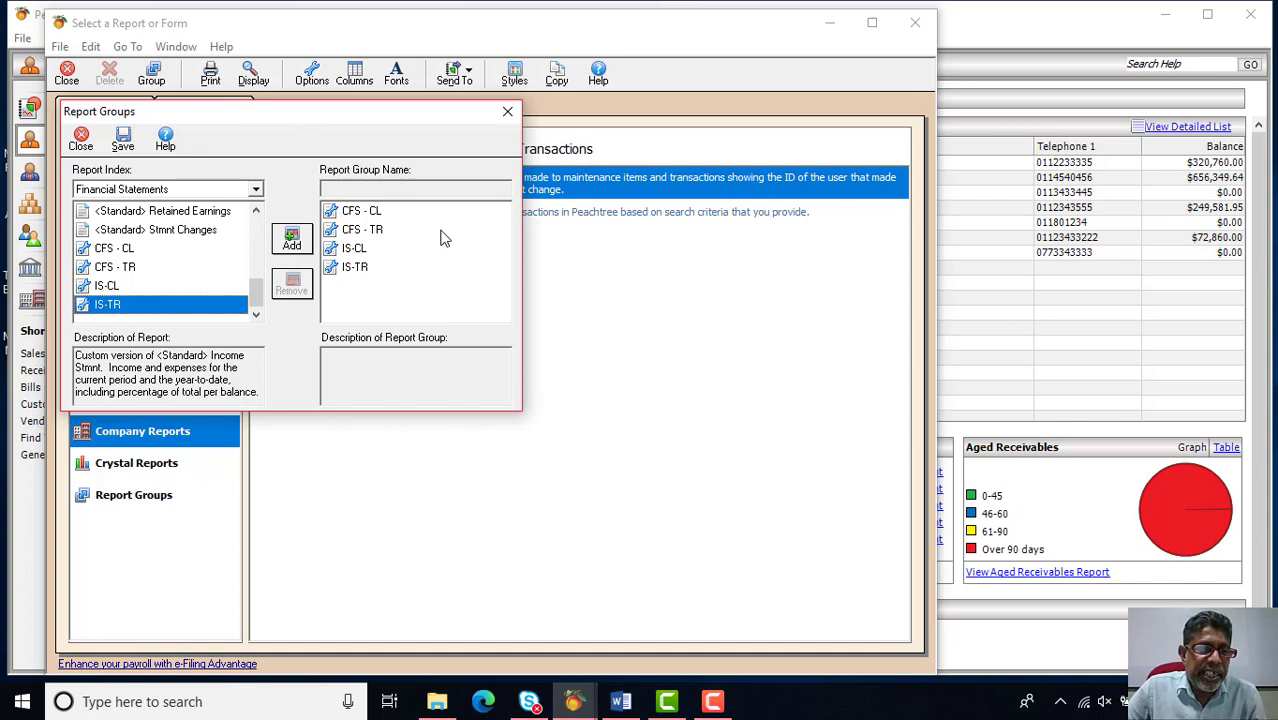
Save the report group under the name Divisional and close the Report Groups window
left_click(123, 142)
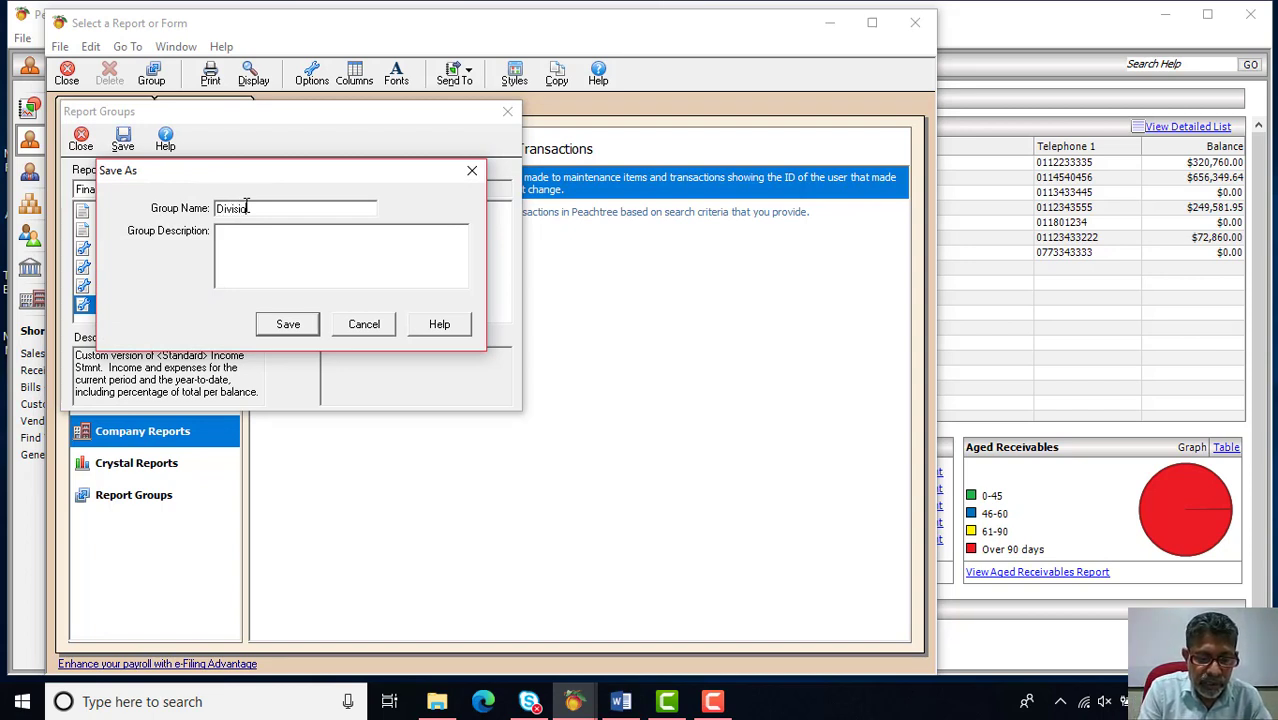
left_click(288, 324)
left_click(507, 111)
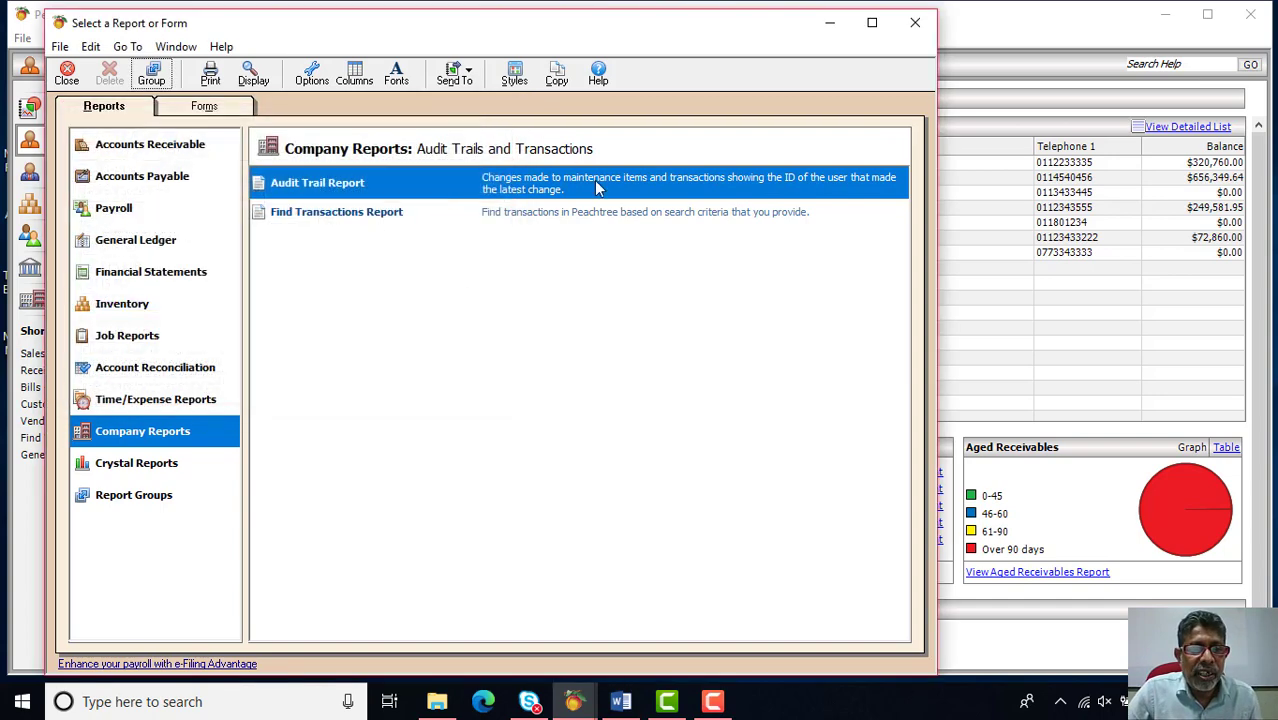
Expand the Divisional and Management report groups to review their reports, and close the report selection window
left_click(134, 497)
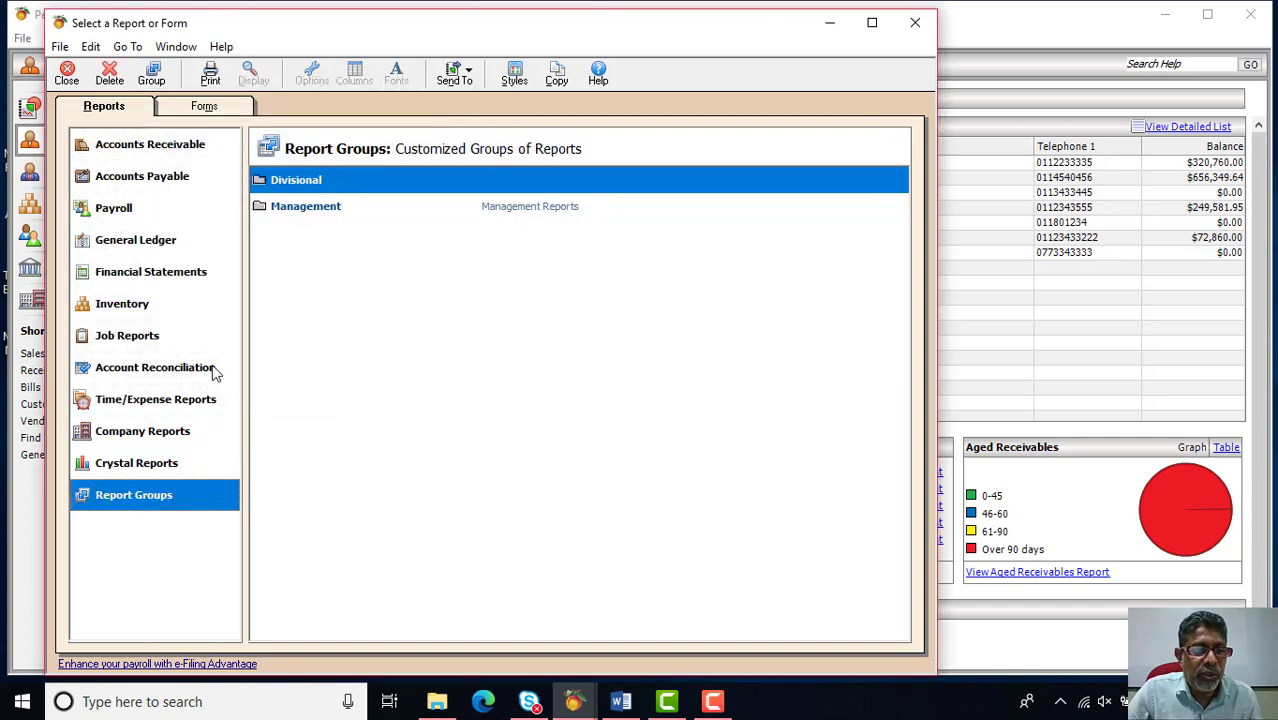
left_click(306, 207)
left_click(296, 181)
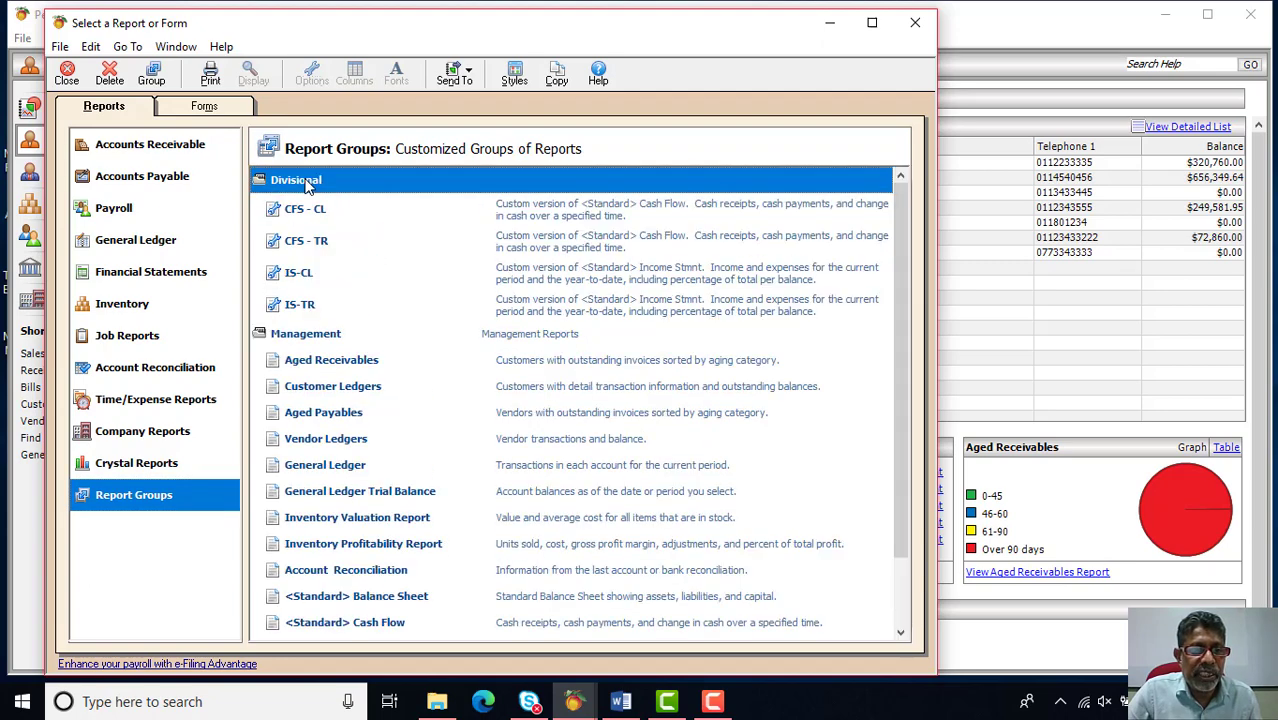
left_click(306, 334)
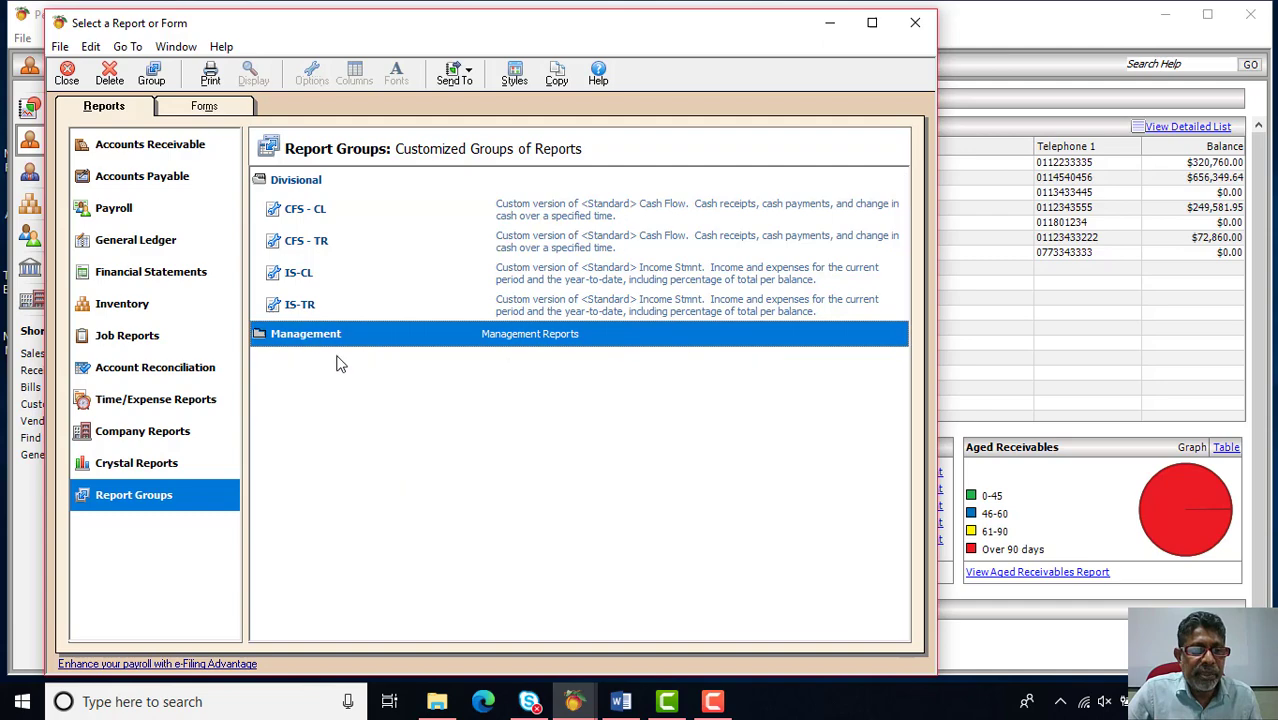
left_click(326, 340)
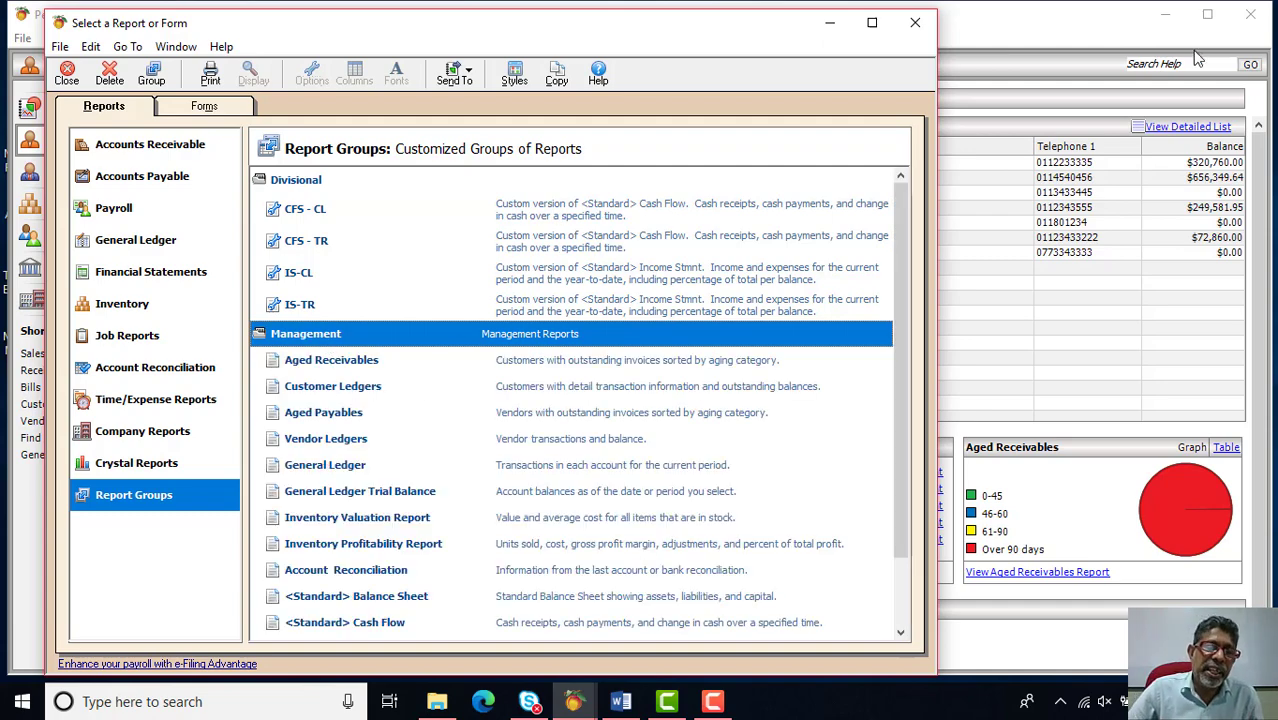
left_click(914, 22)
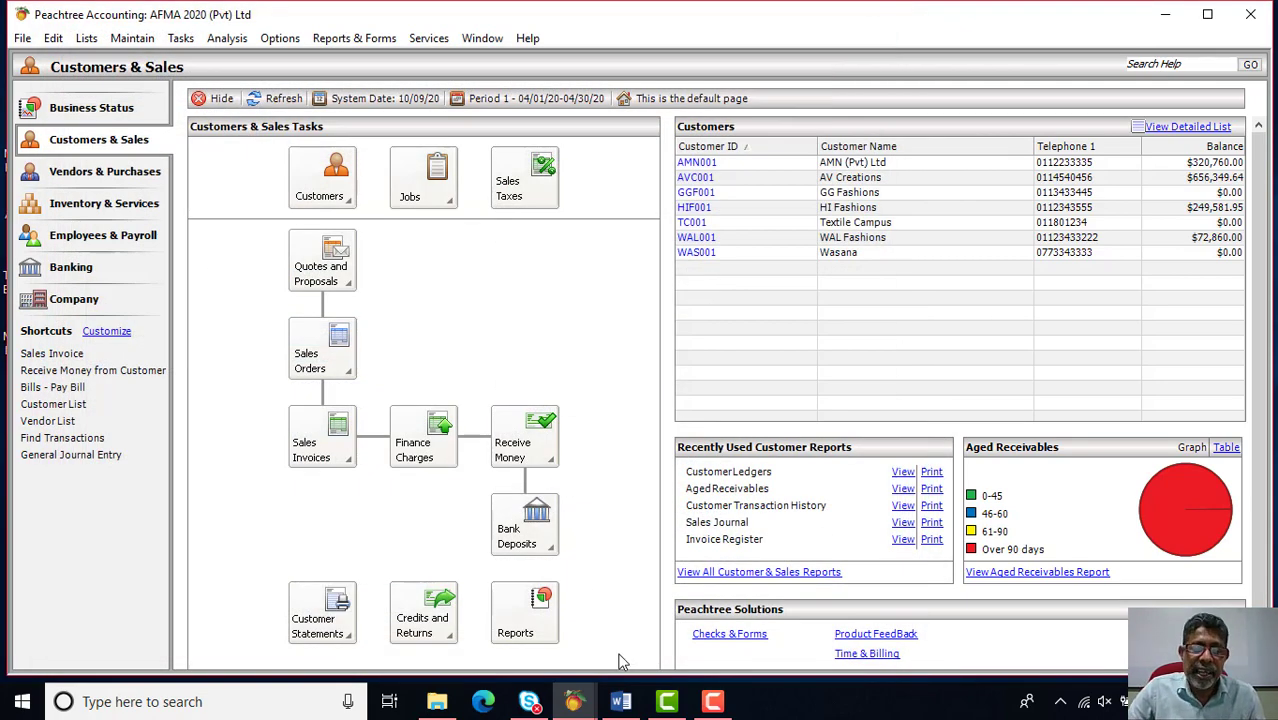
Switch to Word and read from the Activity 14.2 table through the report group instructions to the Activity 14.3 report list
left_click(620, 701)
scroll(737, 413, "down", 5)
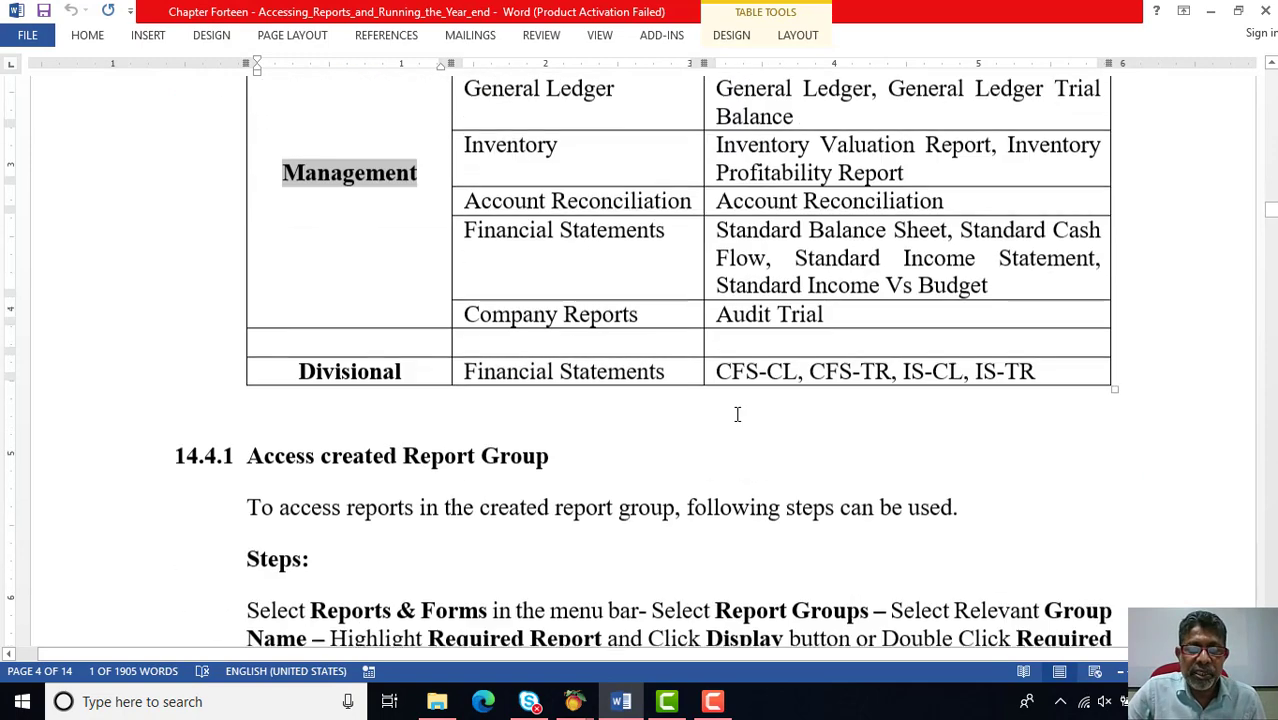
scroll(737, 413, "up", 5)
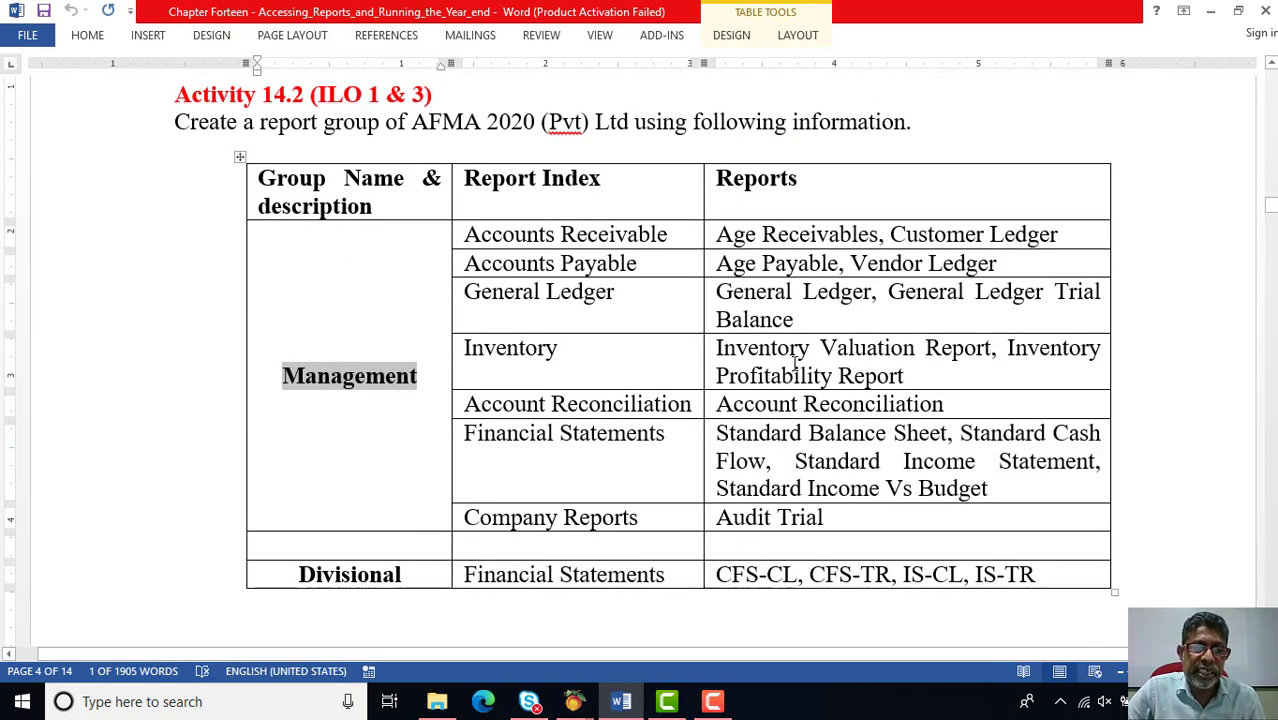
scroll(795, 362, "down", 3)
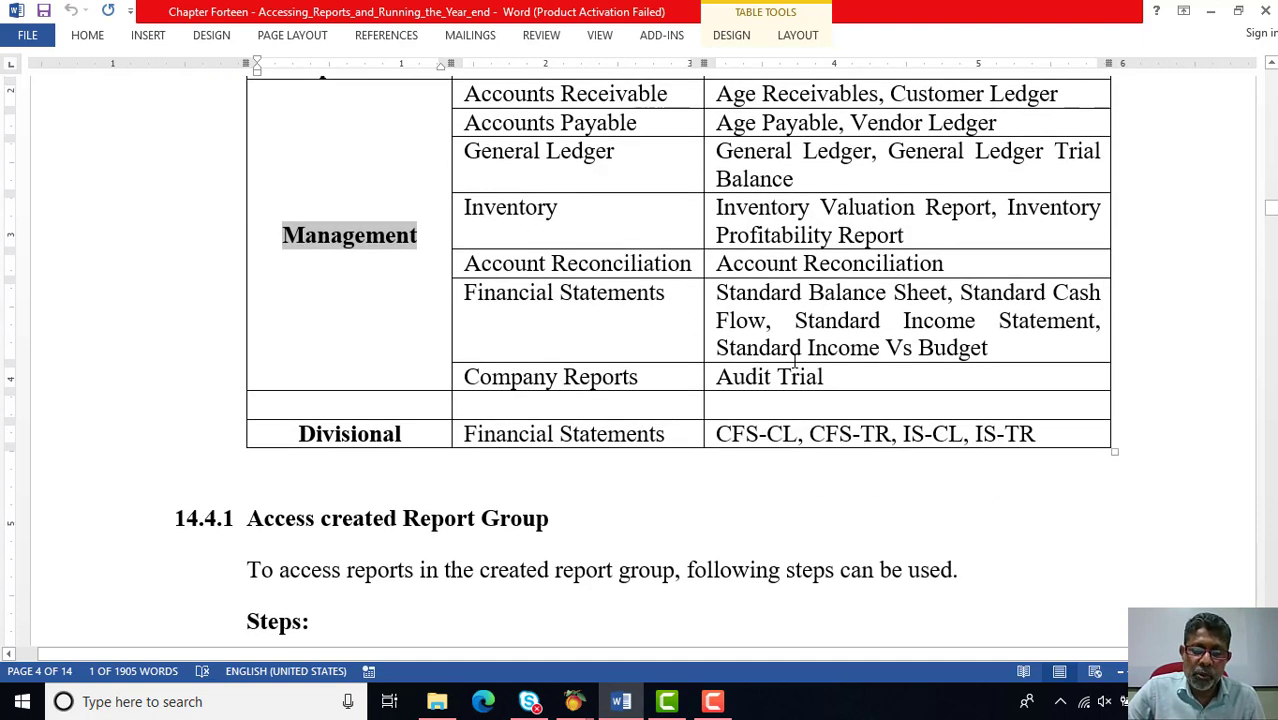
scroll(795, 362, "down", 4)
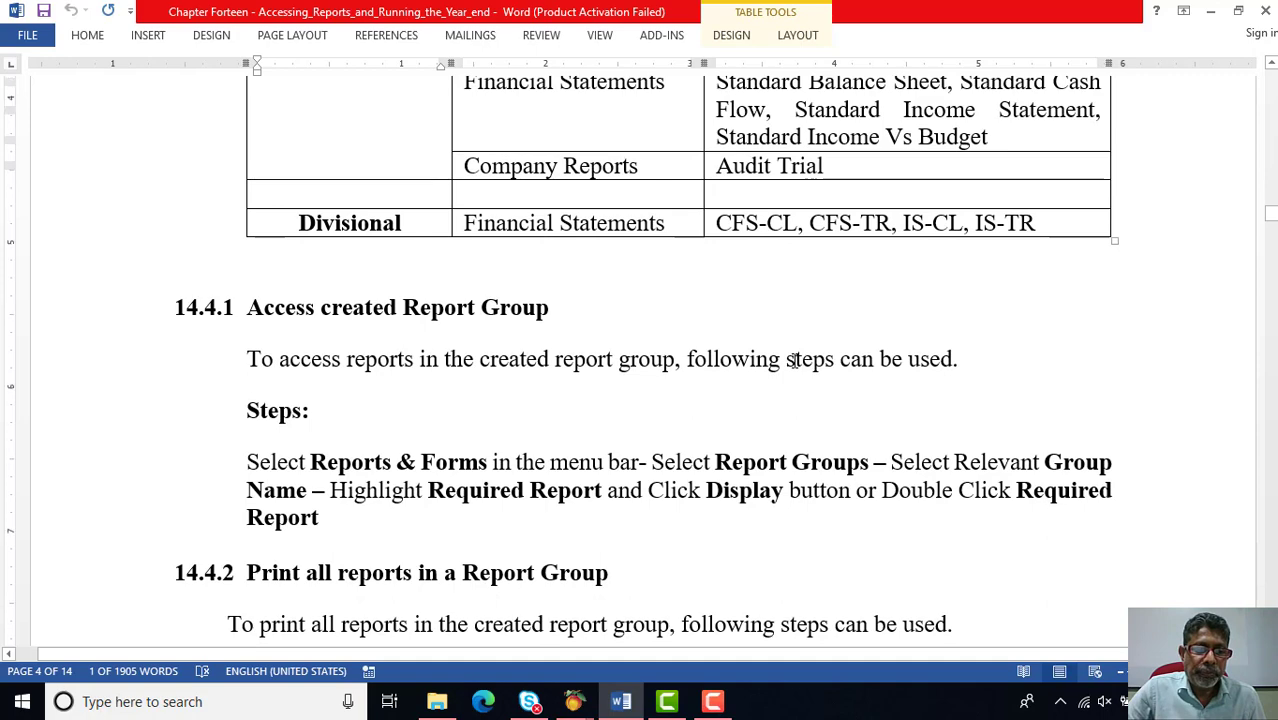
scroll(795, 361, "down", 5)
scroll(795, 361, "down", 6)
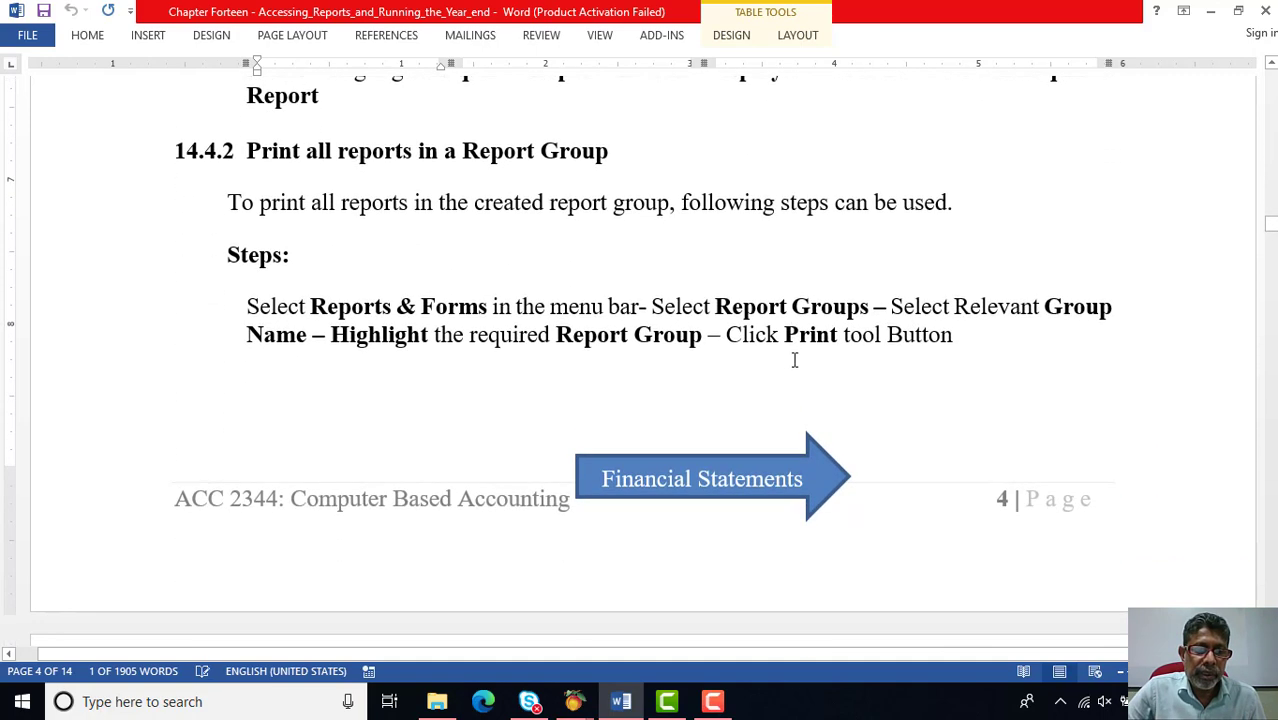
scroll(739, 347, "up", 4)
scroll(796, 337, "down", 10)
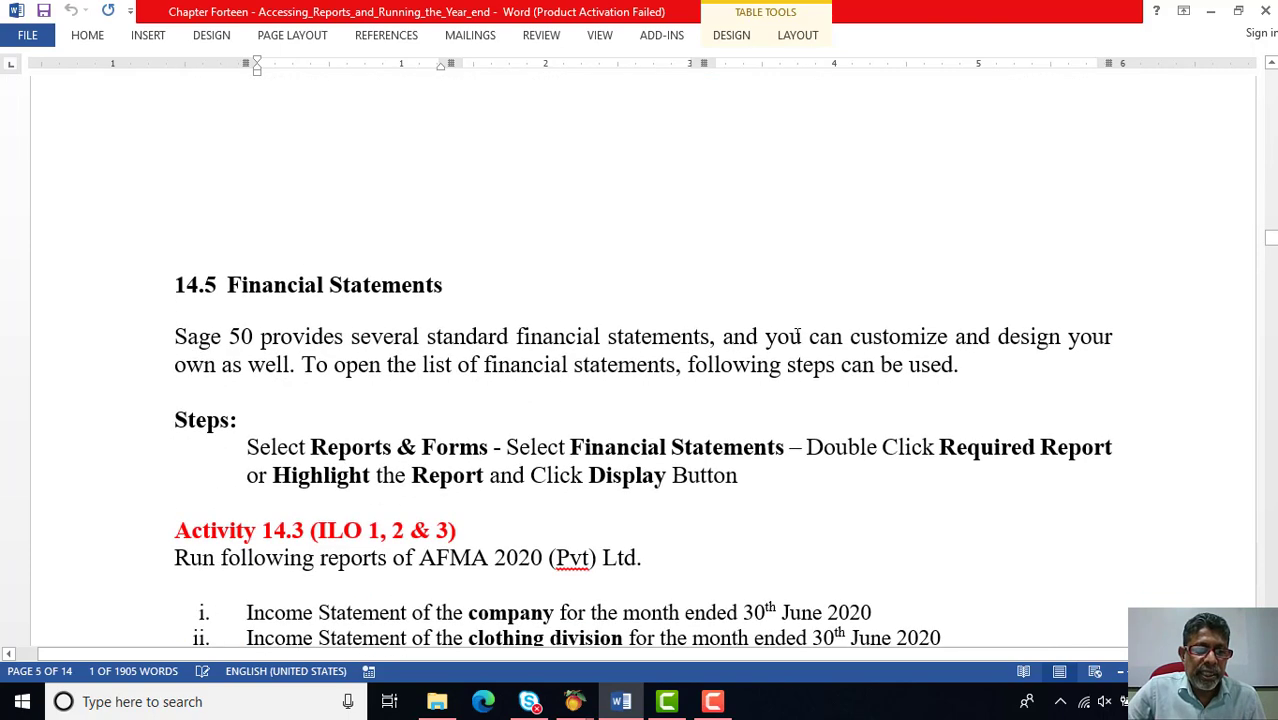
scroll(797, 336, "down", 1)
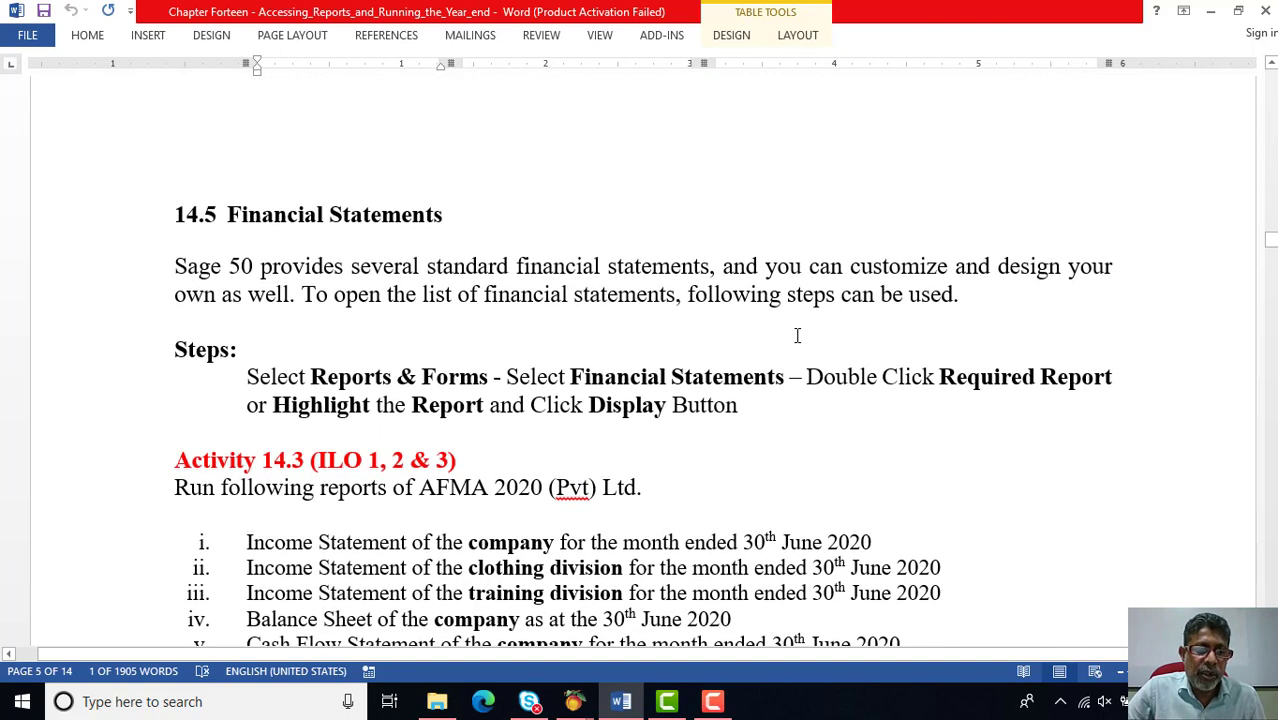
scroll(797, 335, "down", 2)
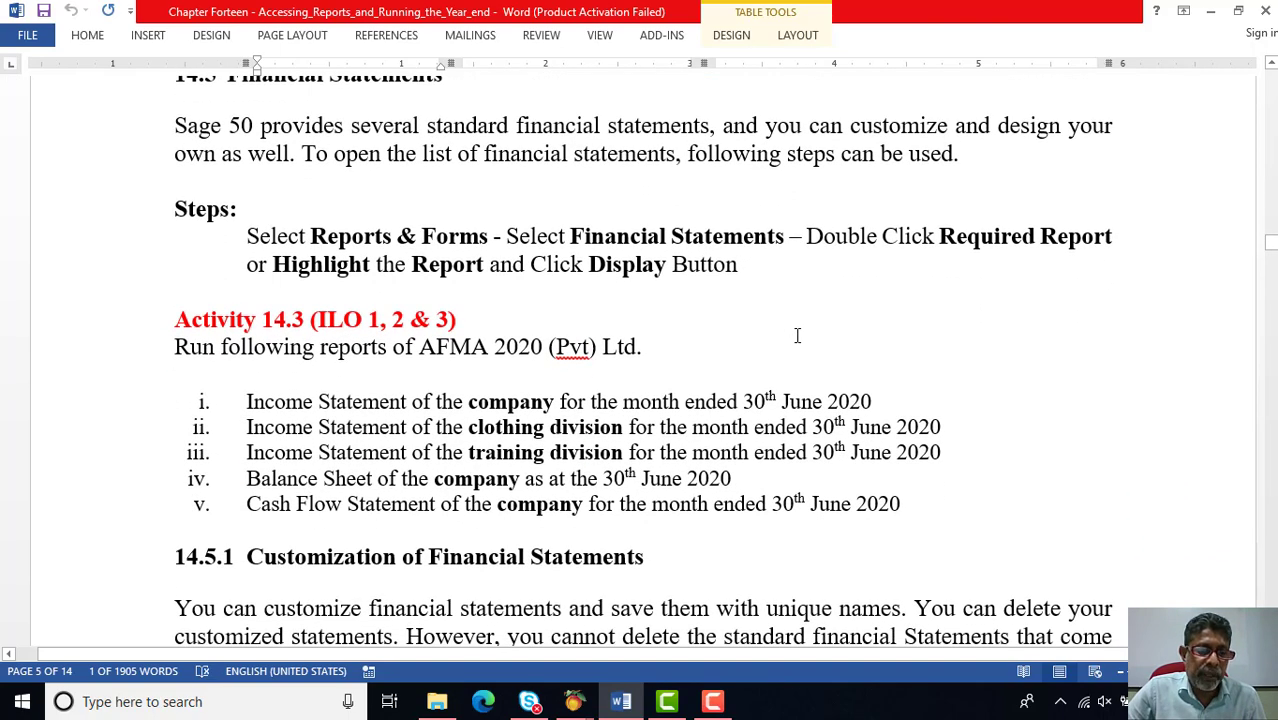
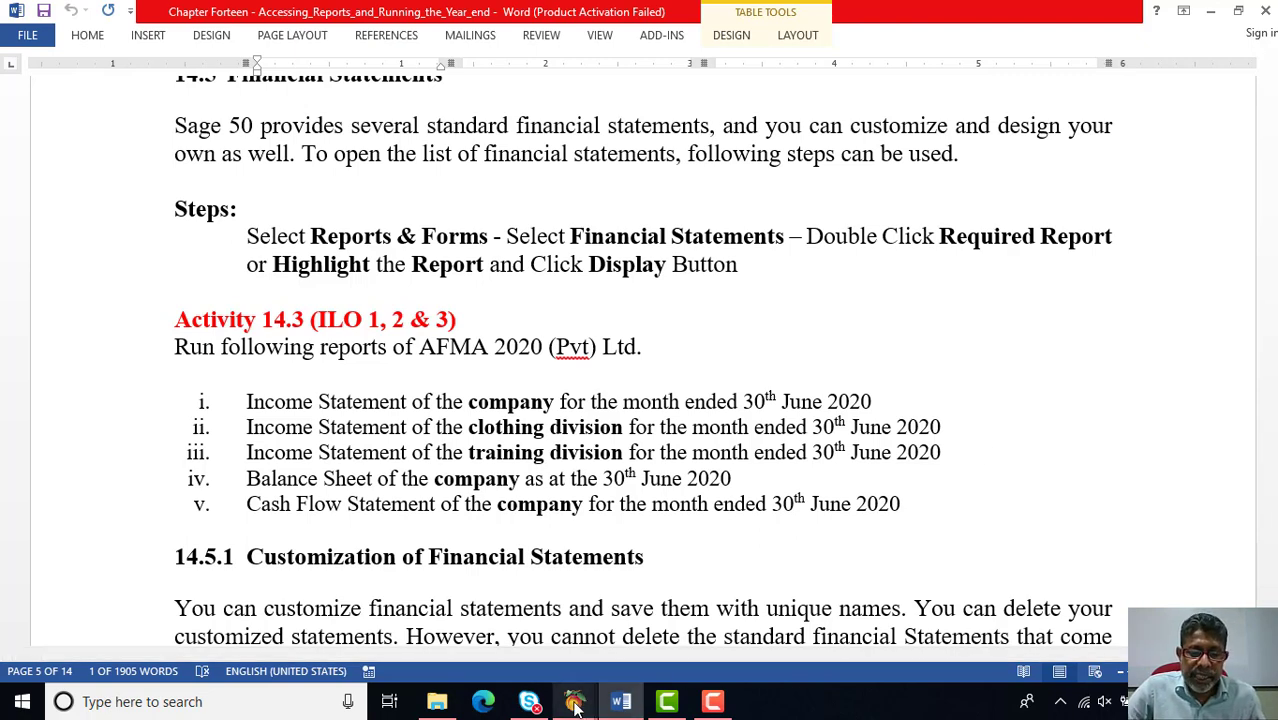
Switch to Peachtree Accounting, open the Financial Statements report list and select the <Standard> Balance Sheet
mouse_move(583, 706)
left_click(503, 642)
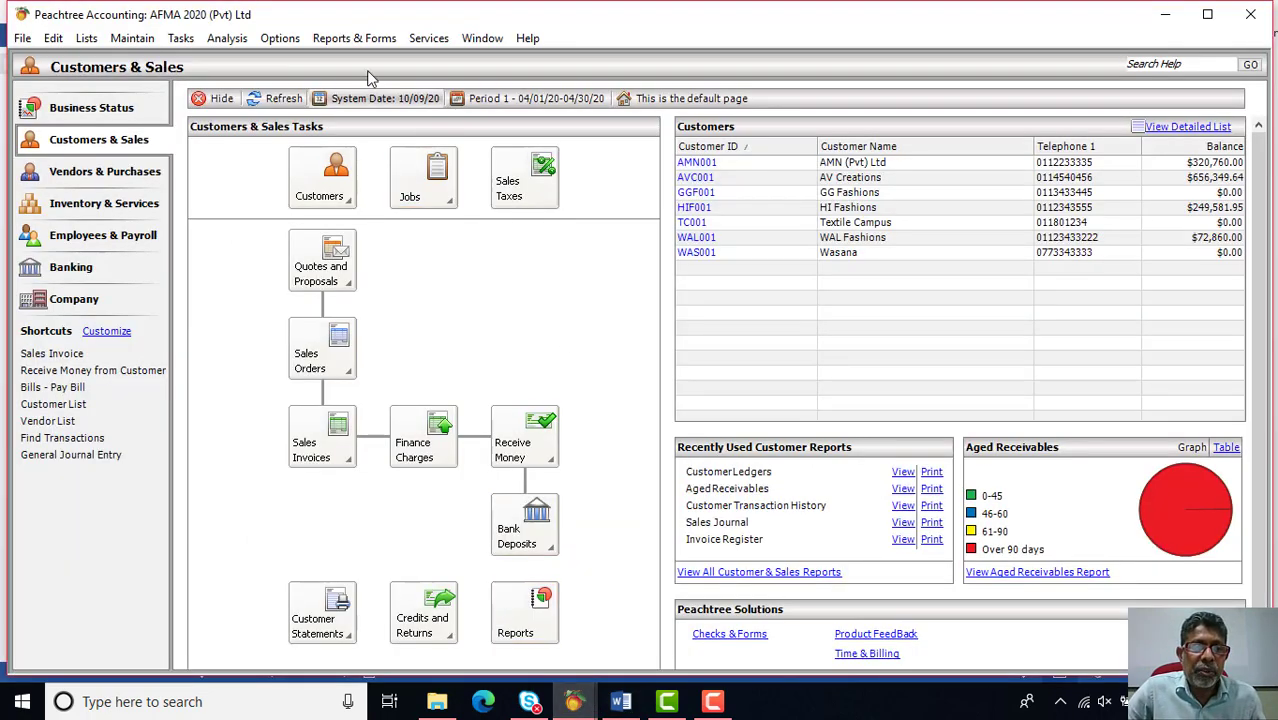
left_click(354, 38)
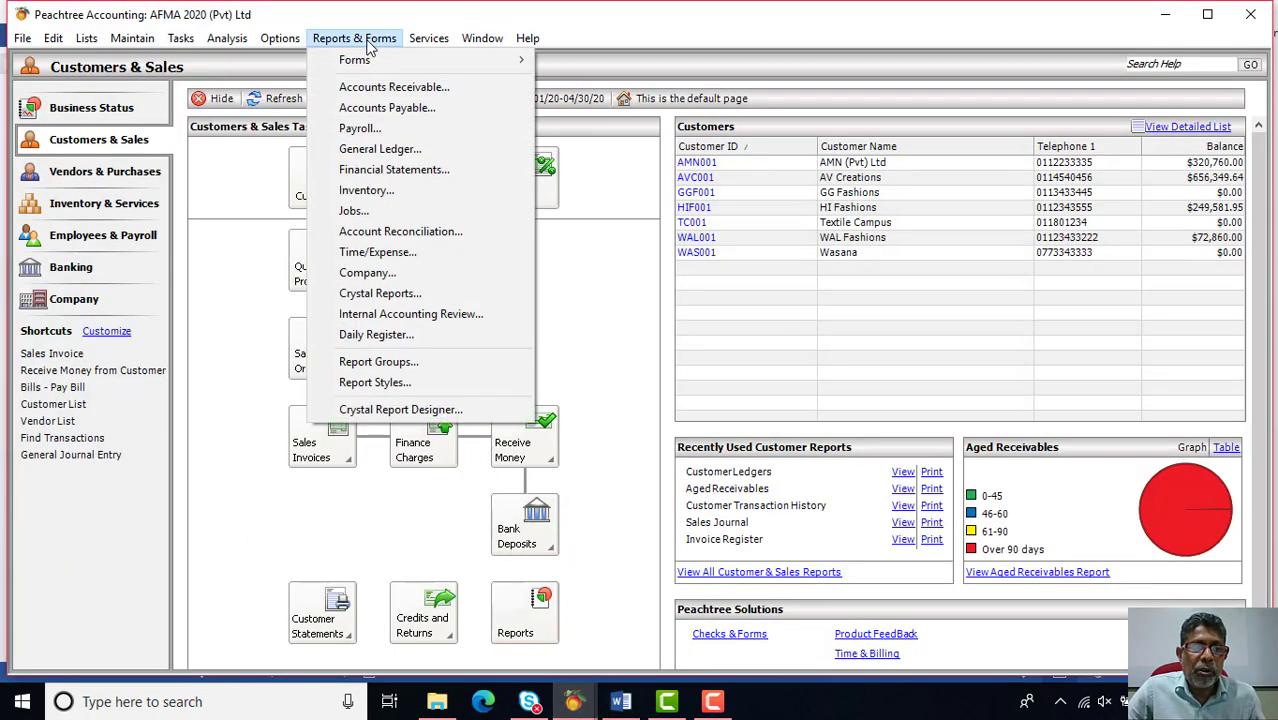
left_click(403, 170)
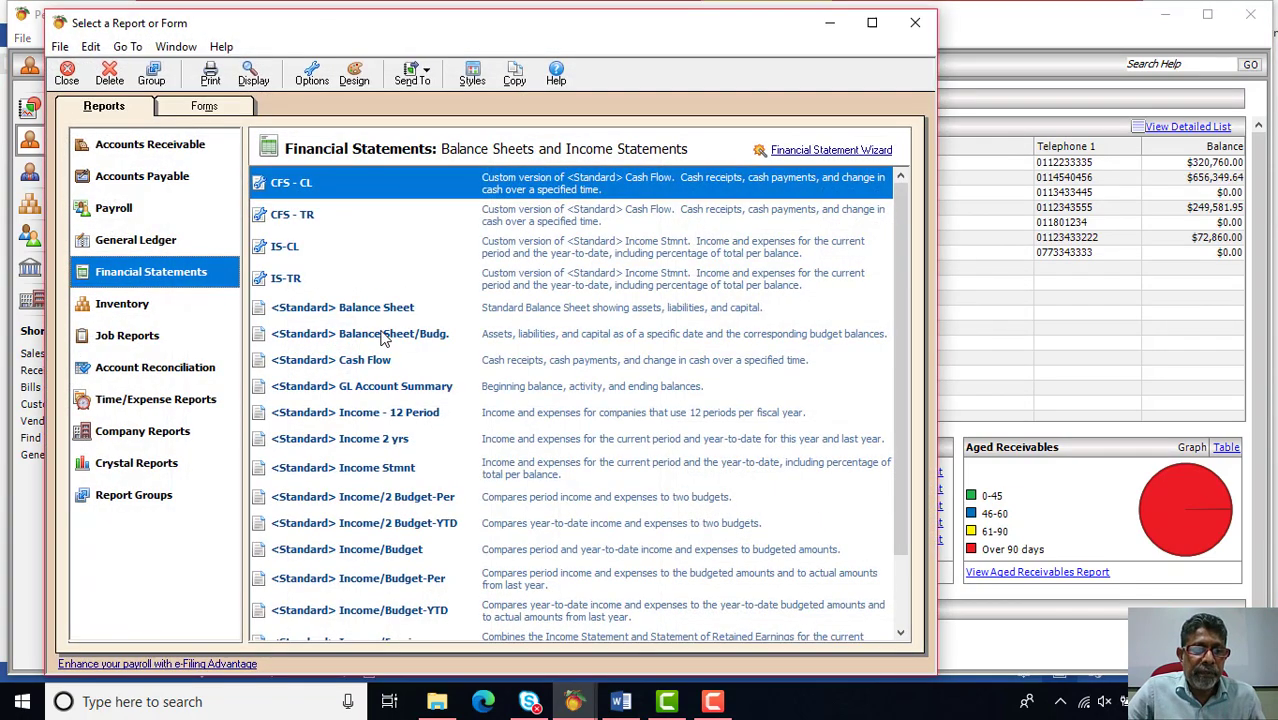
left_click(365, 312)
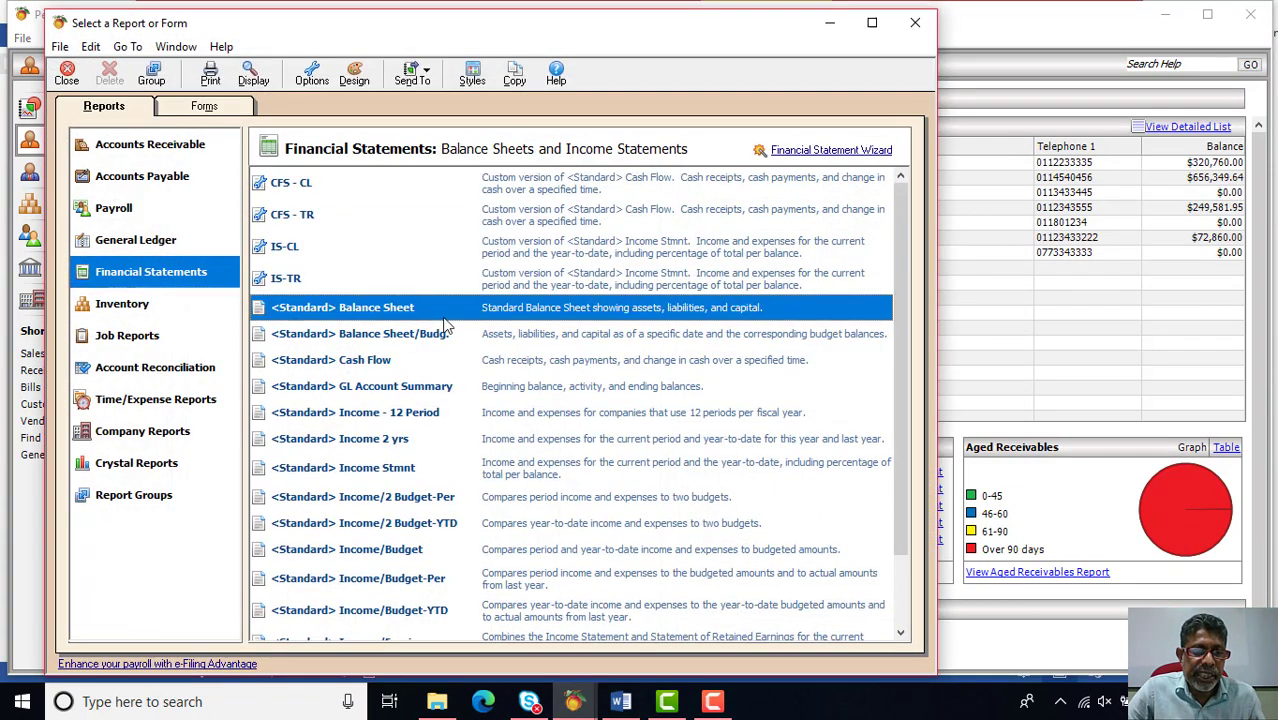
Display the <Standard> Balance Sheet for the range Period 1 (1/4/20) to Period 3 (30/6/20), all divisions, and review its assets, liabilities and capital
double_click(368, 313)
left_click(478, 259)
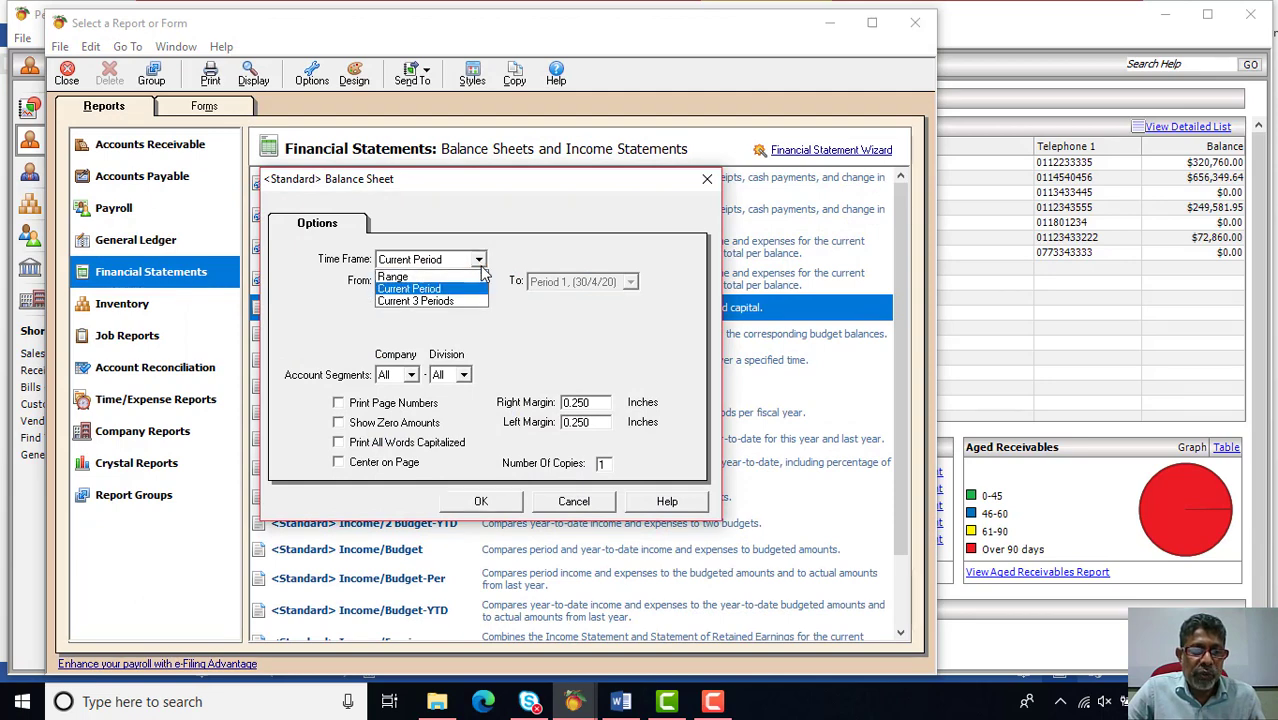
left_click(463, 288)
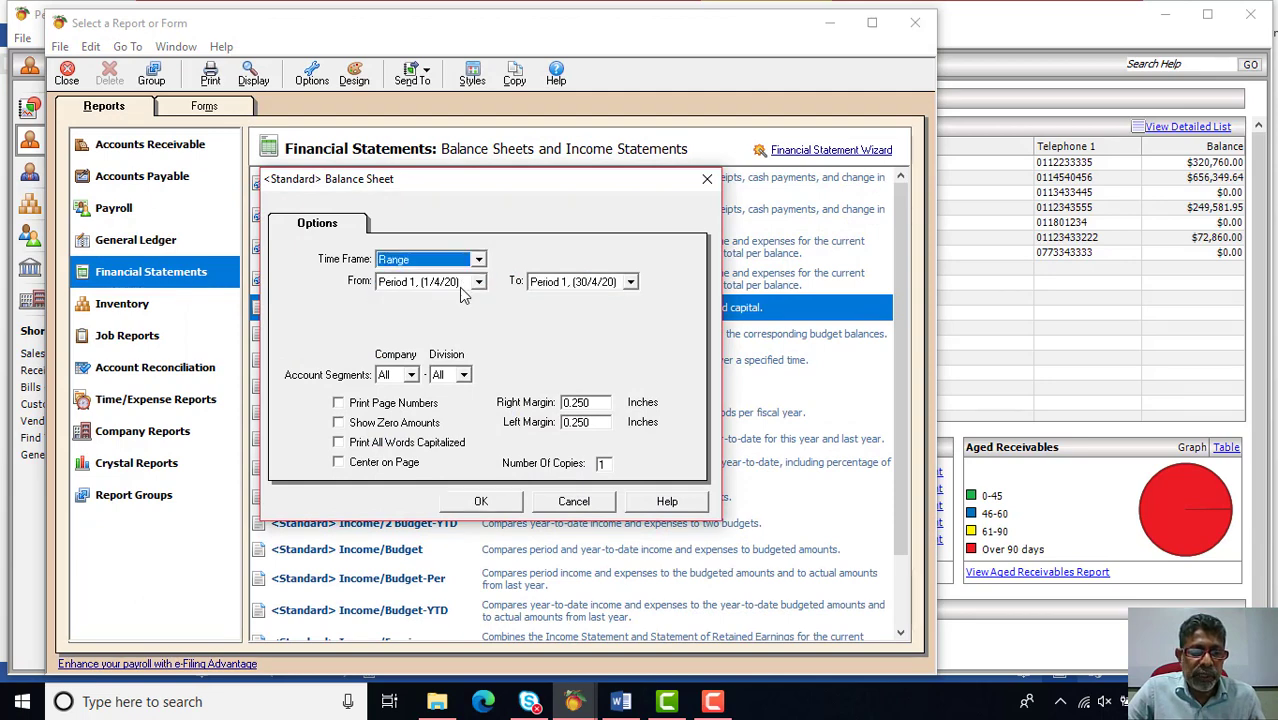
left_click(630, 282)
left_click(575, 323)
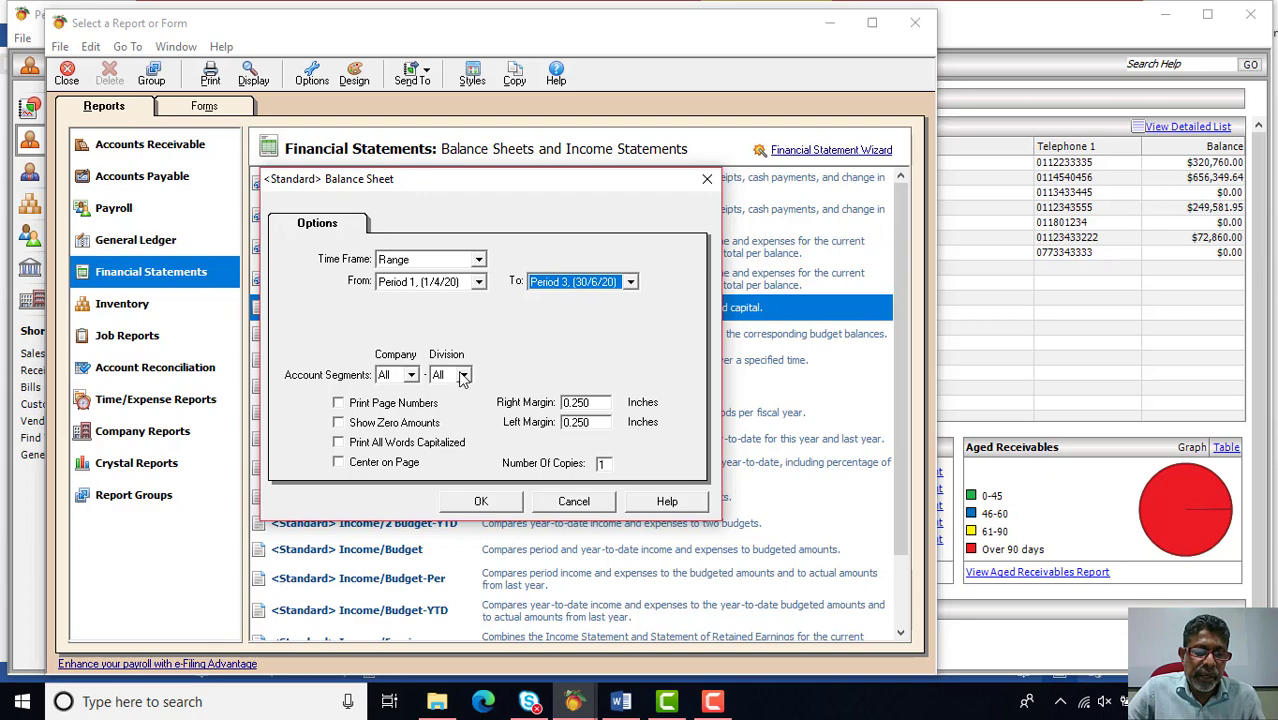
left_click(481, 499)
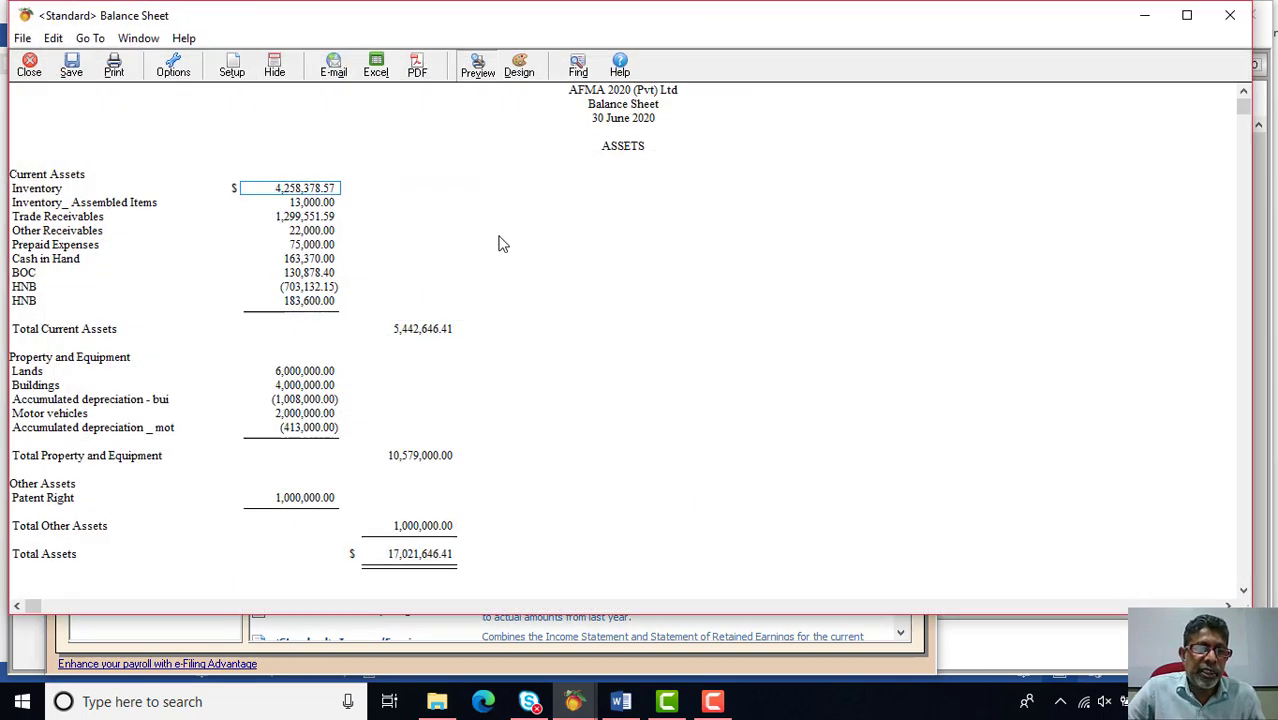
scroll(502, 244, "down", 1)
scroll(502, 244, "down", 3)
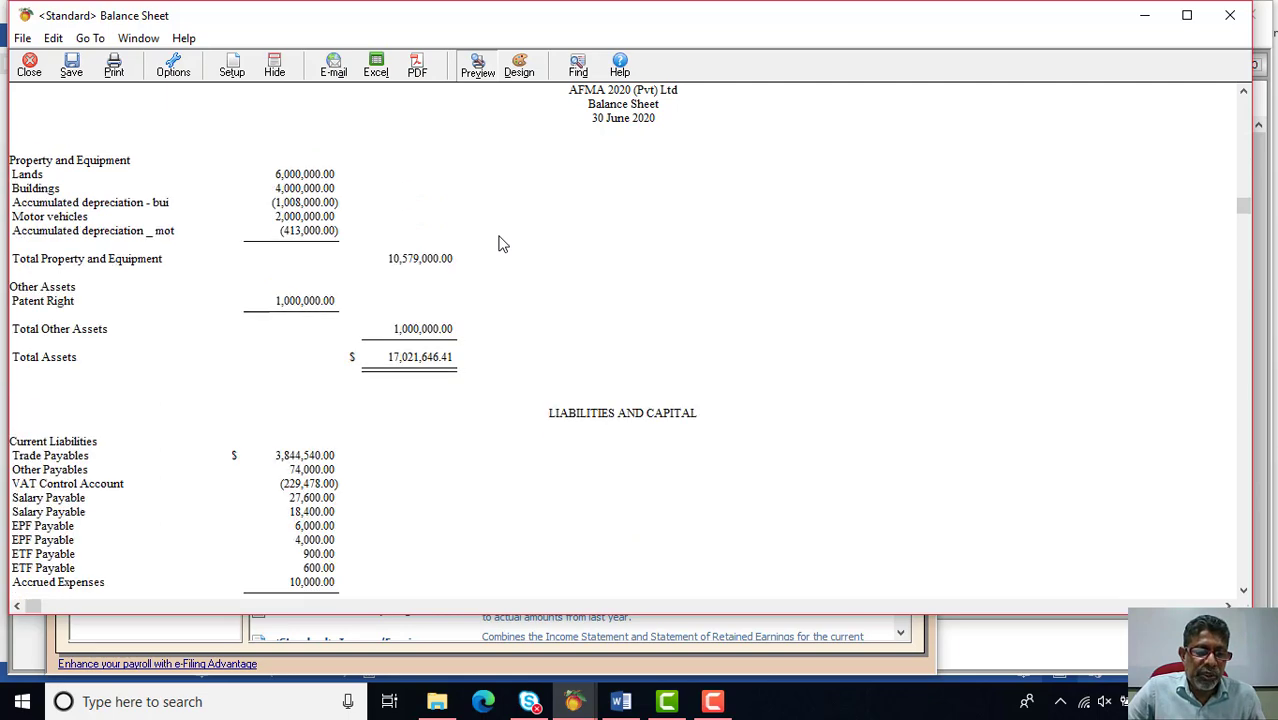
scroll(502, 244, "down", 6)
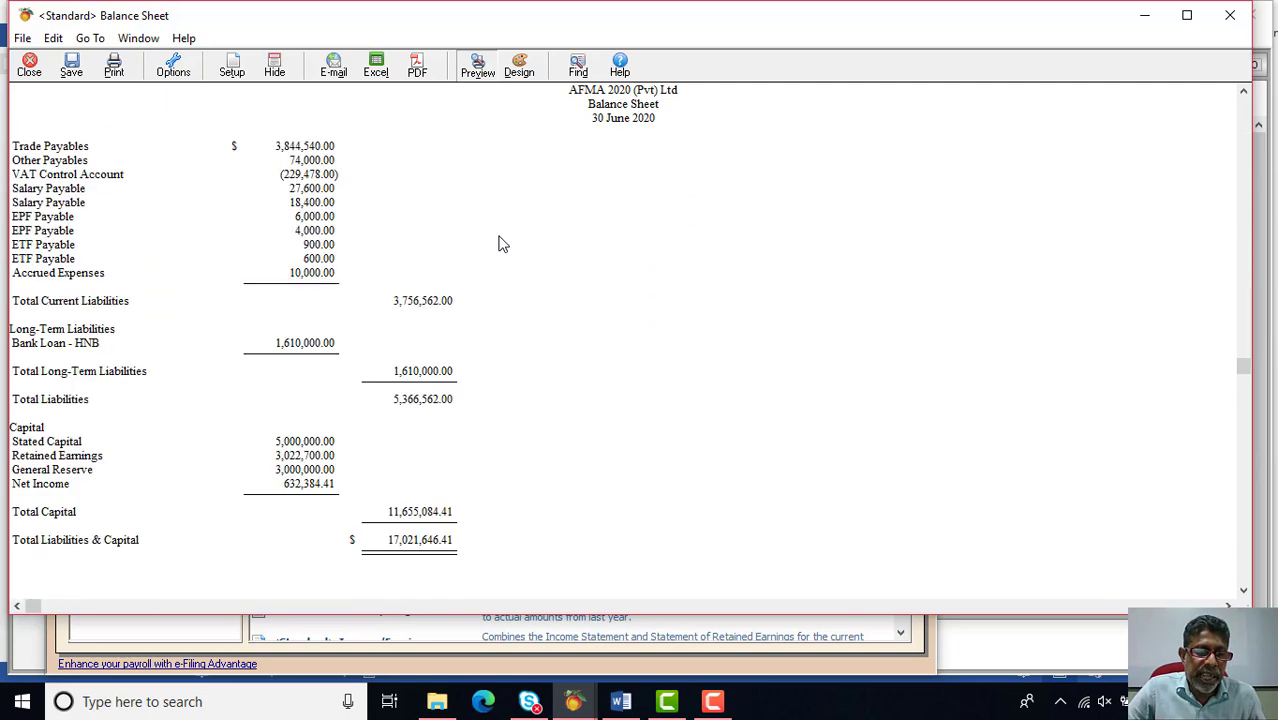
scroll(502, 244, "down", 2)
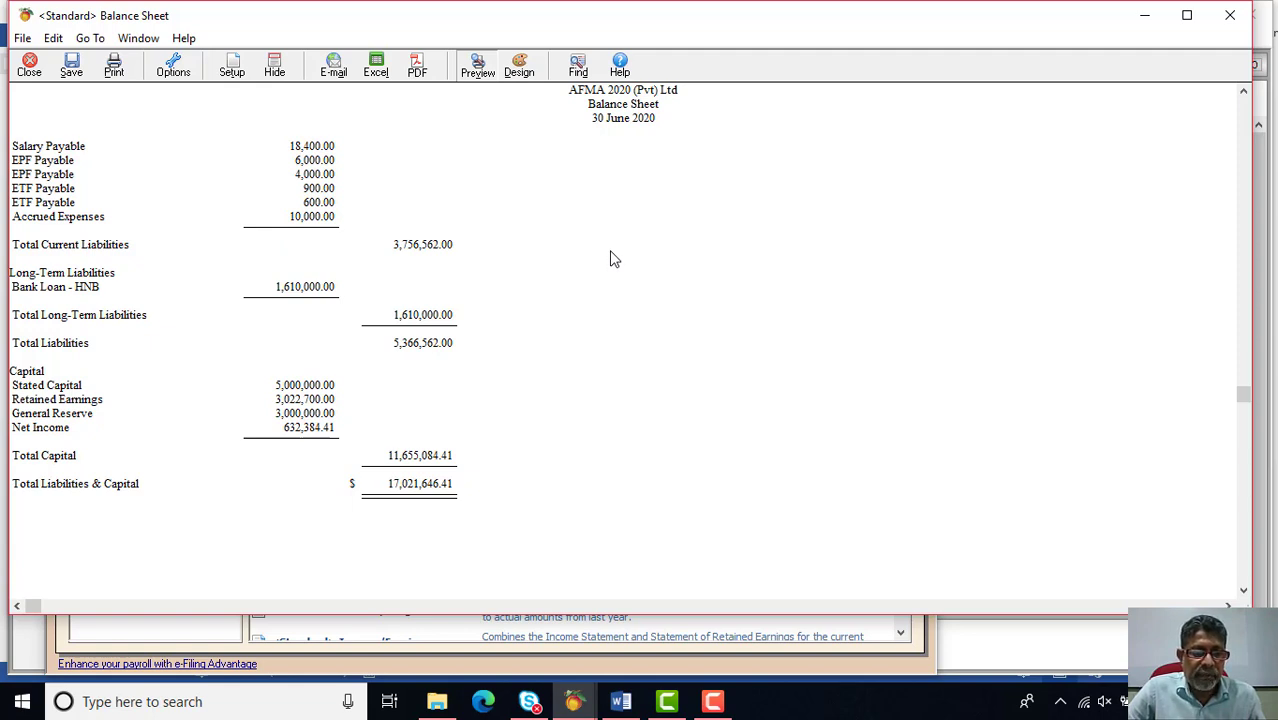
scroll(614, 259, "up", 7)
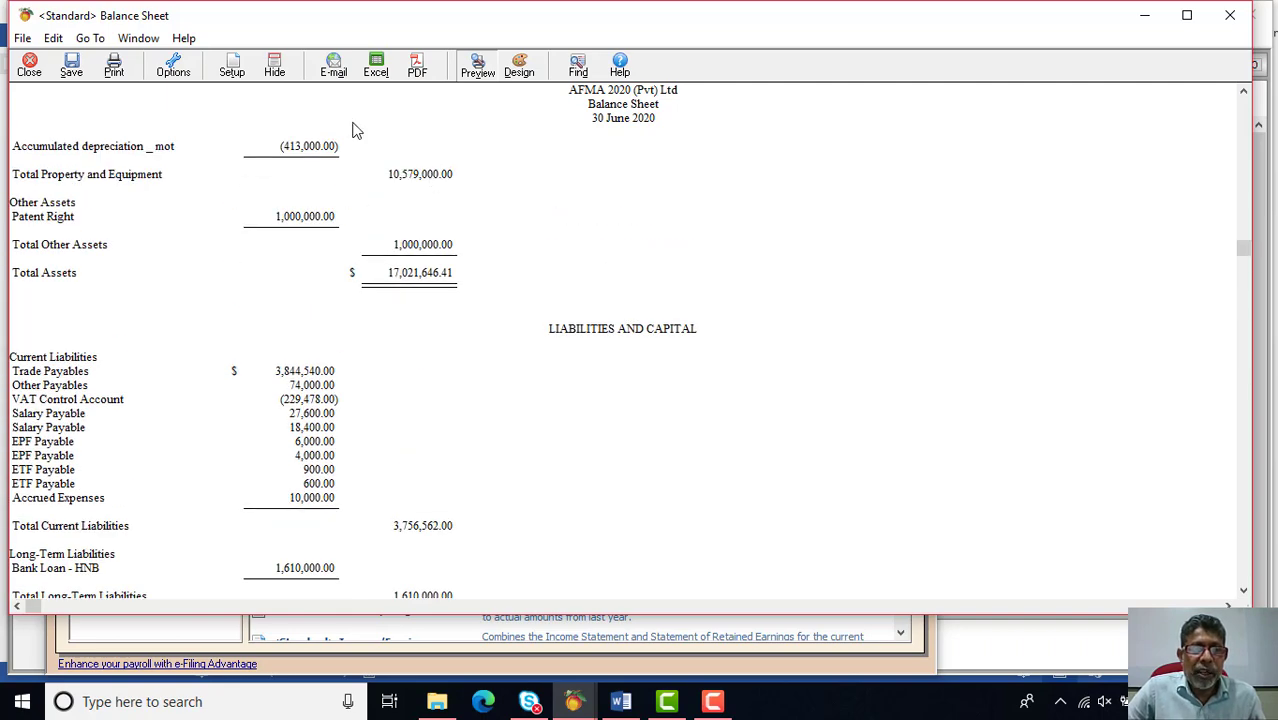
Export the balance sheet to a new Microsoft Excel workbook, dismiss the Office activation notice and look through the maximized worksheet
left_click(380, 74)
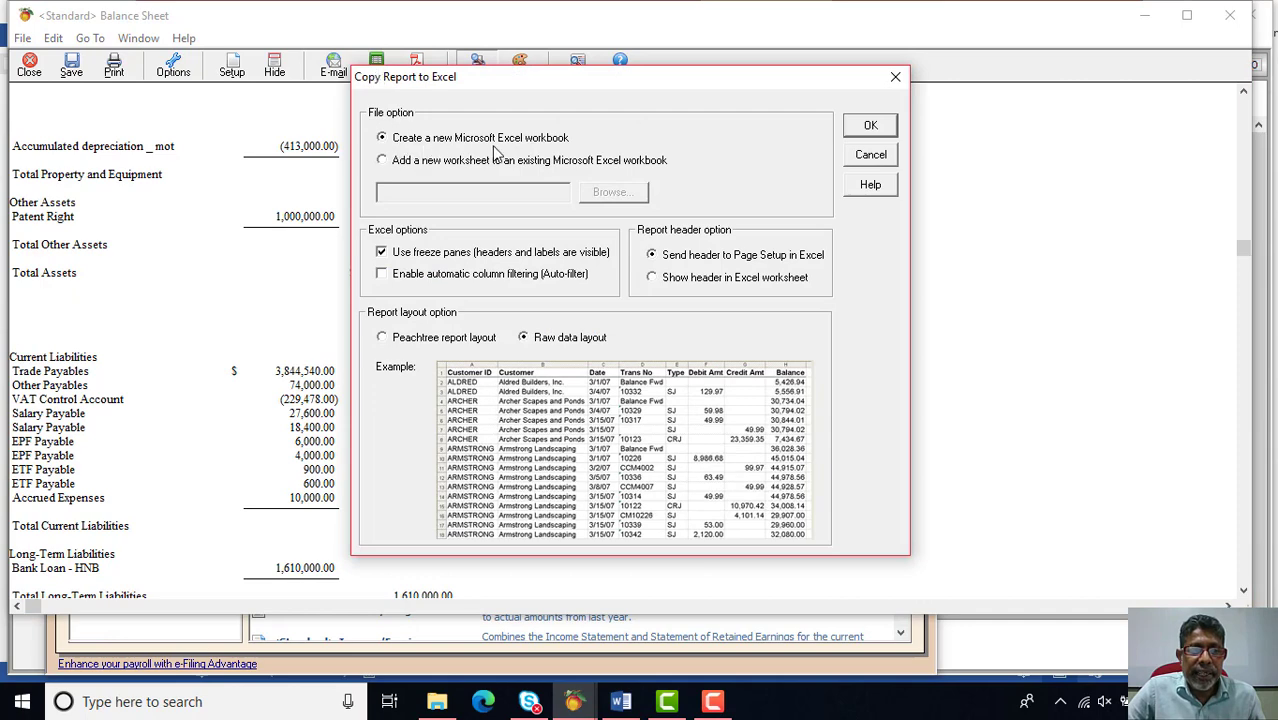
left_click(871, 130)
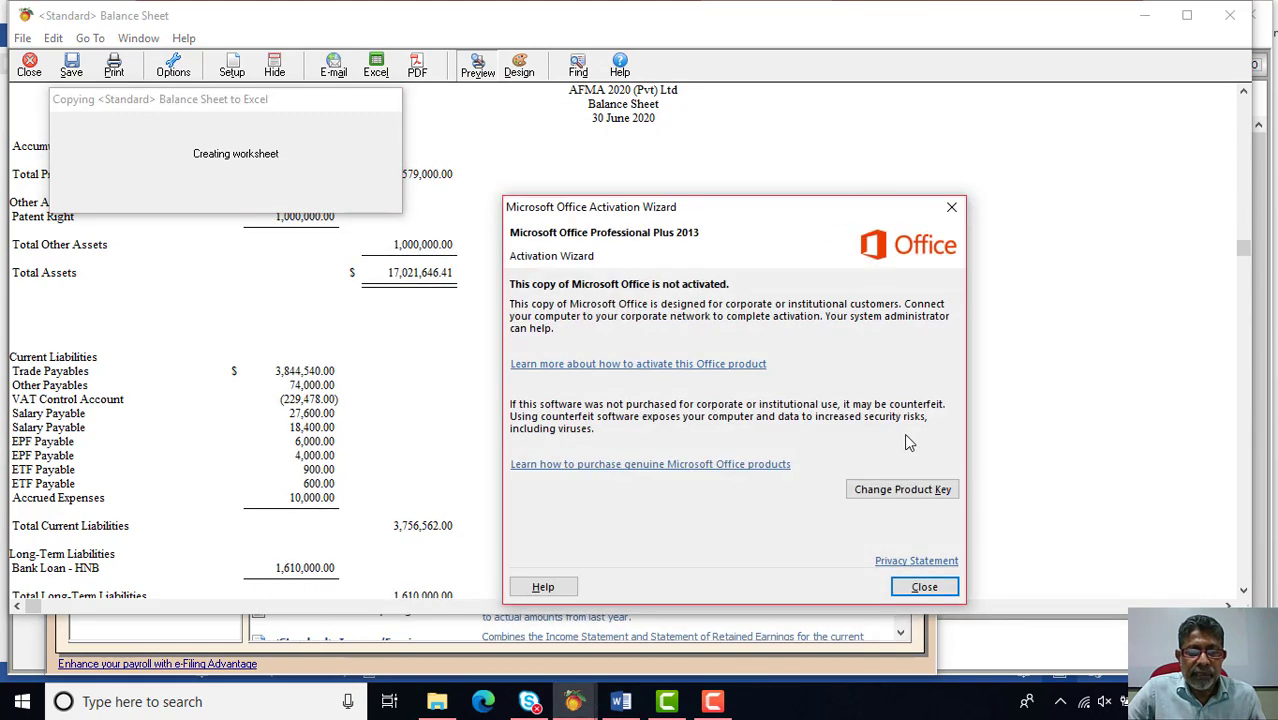
left_click(924, 587)
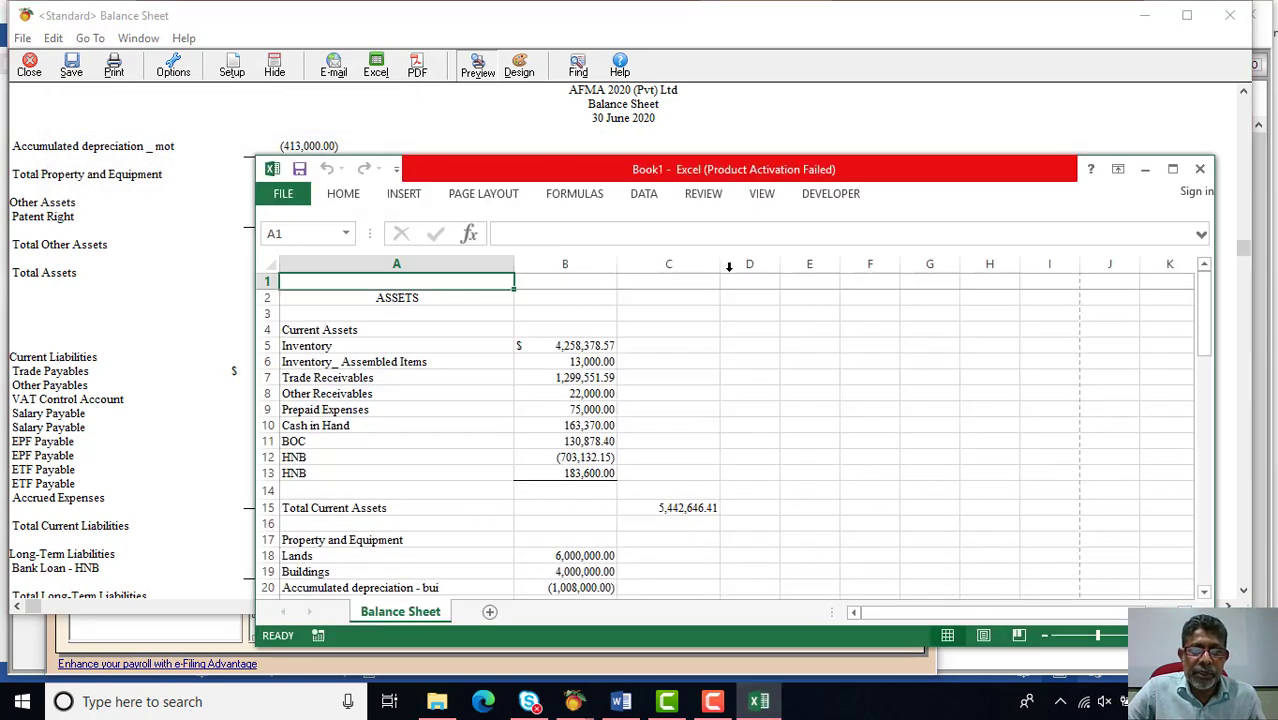
left_click(1172, 169)
scroll(613, 247, "down", 9)
scroll(616, 246, "down", 5)
scroll(619, 248, "up", 5)
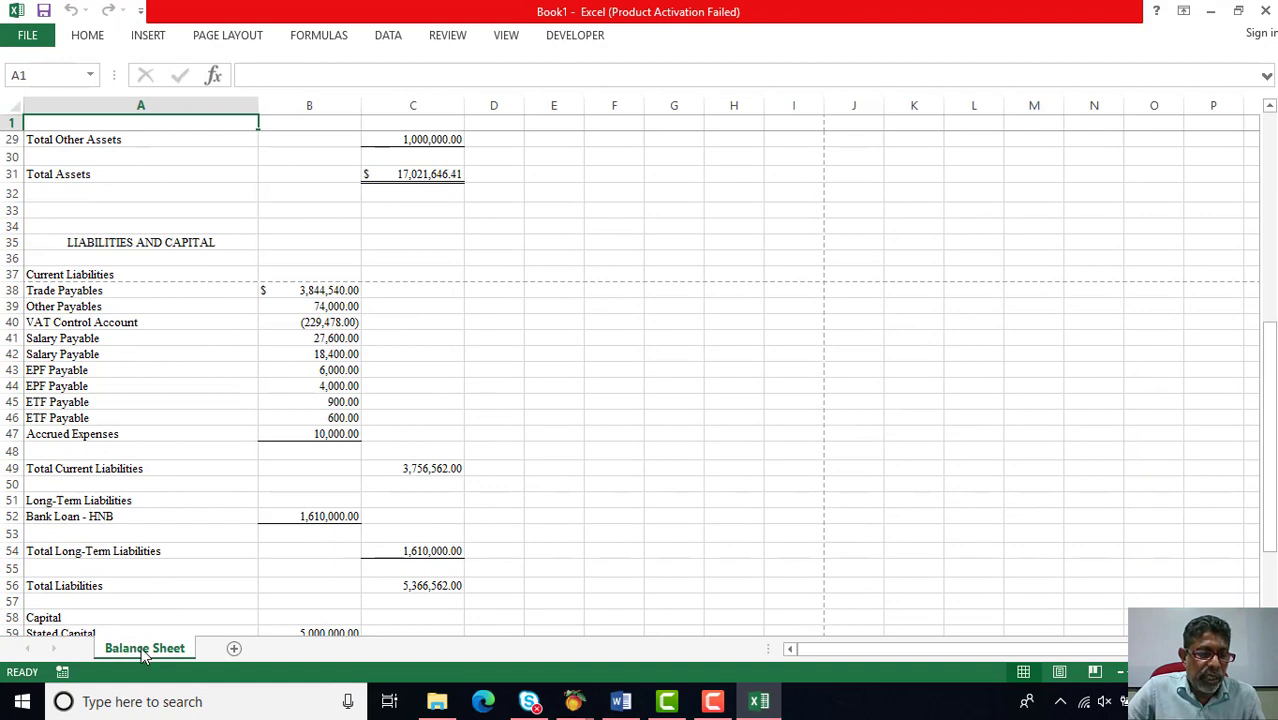
Save the exported workbook to the Desktop as AFMA 2020 Financial Statements
left_click(31, 37)
left_click(43, 222)
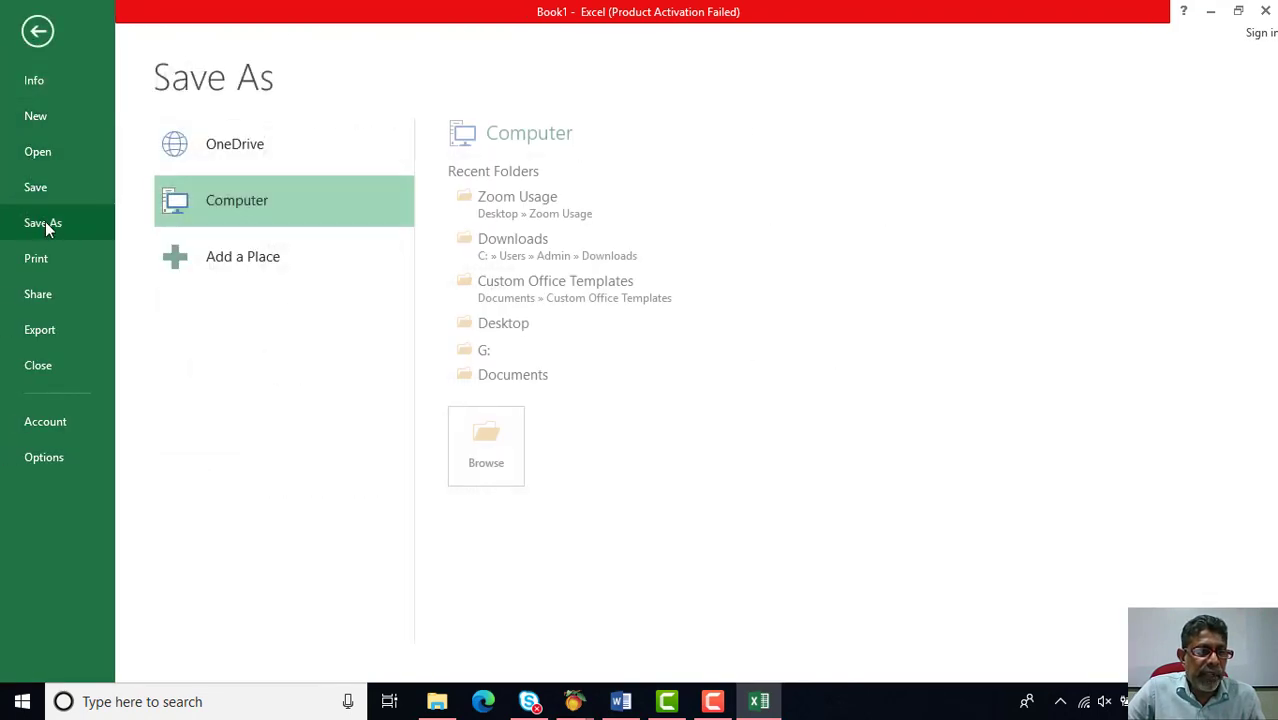
left_click(230, 201)
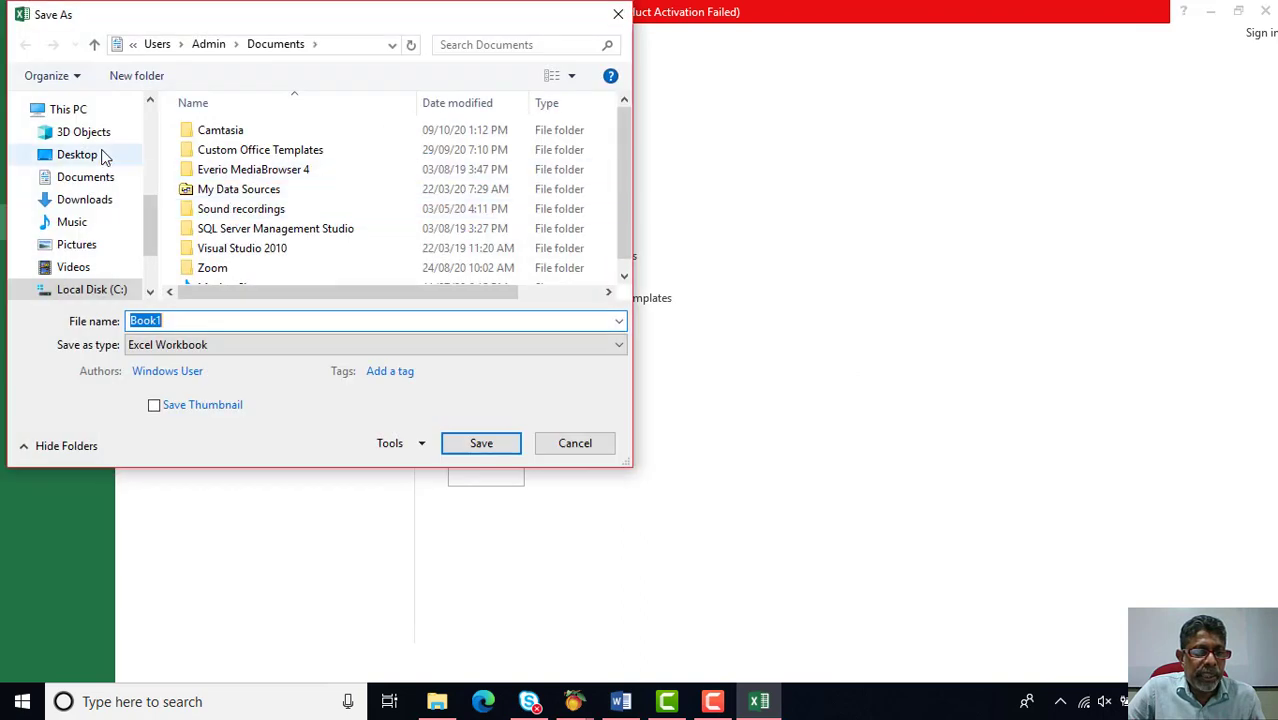
left_click(92, 157)
double_click(191, 320)
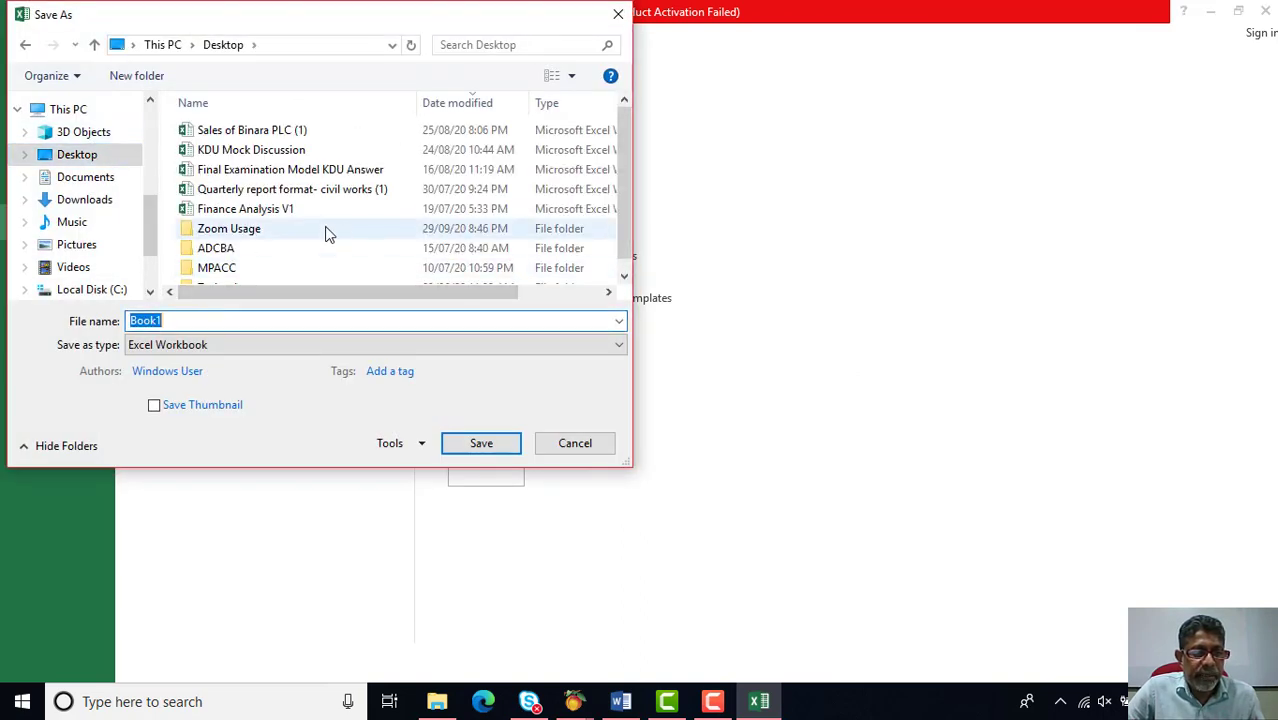
type("A")
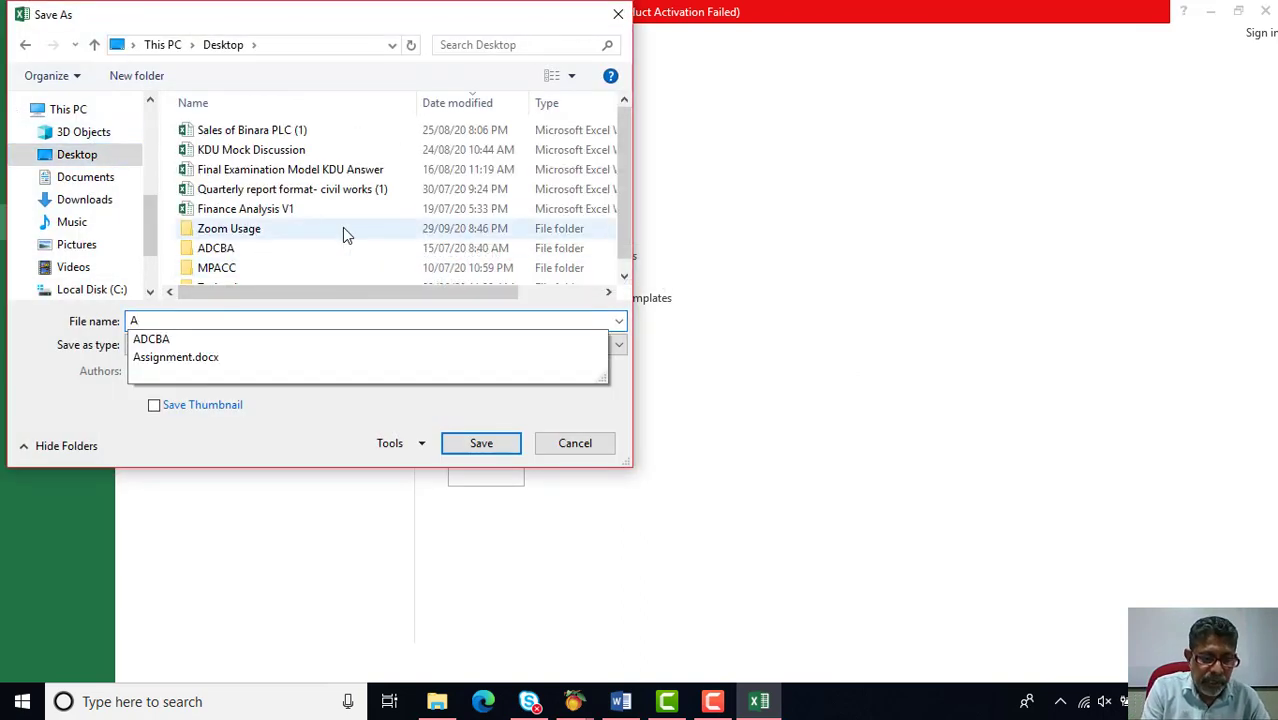
type("F")
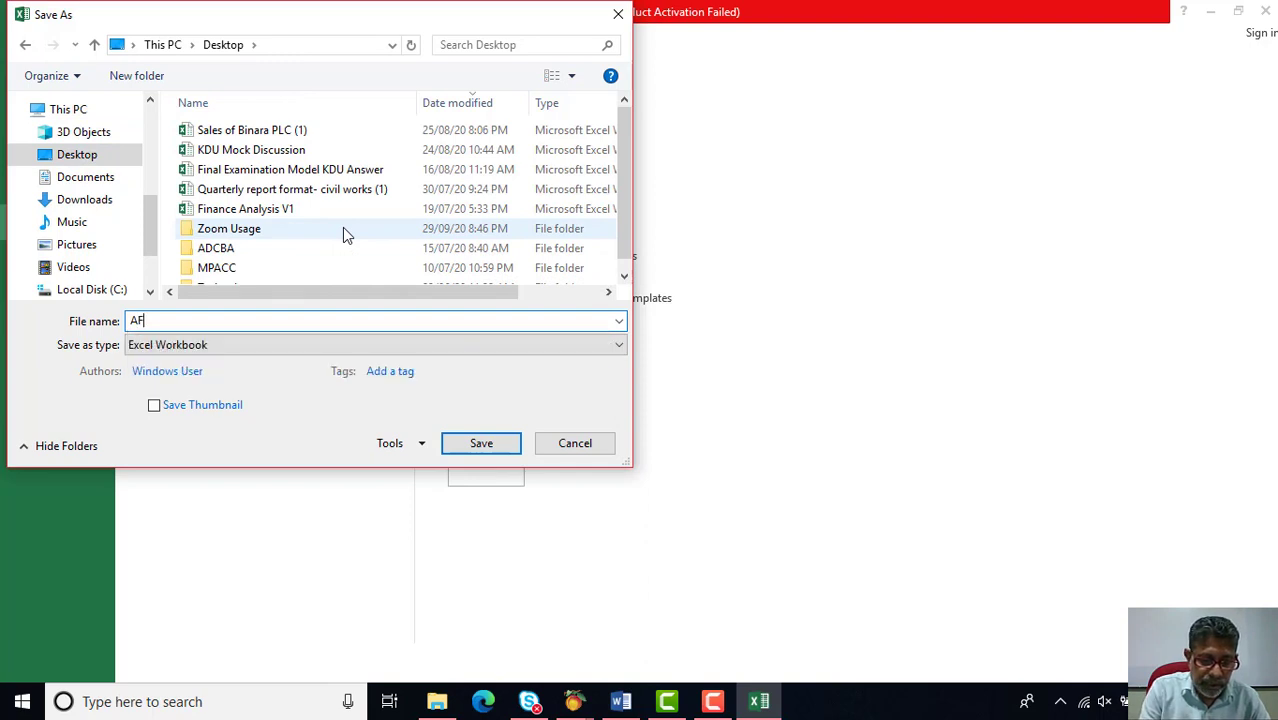
type("MA 202")
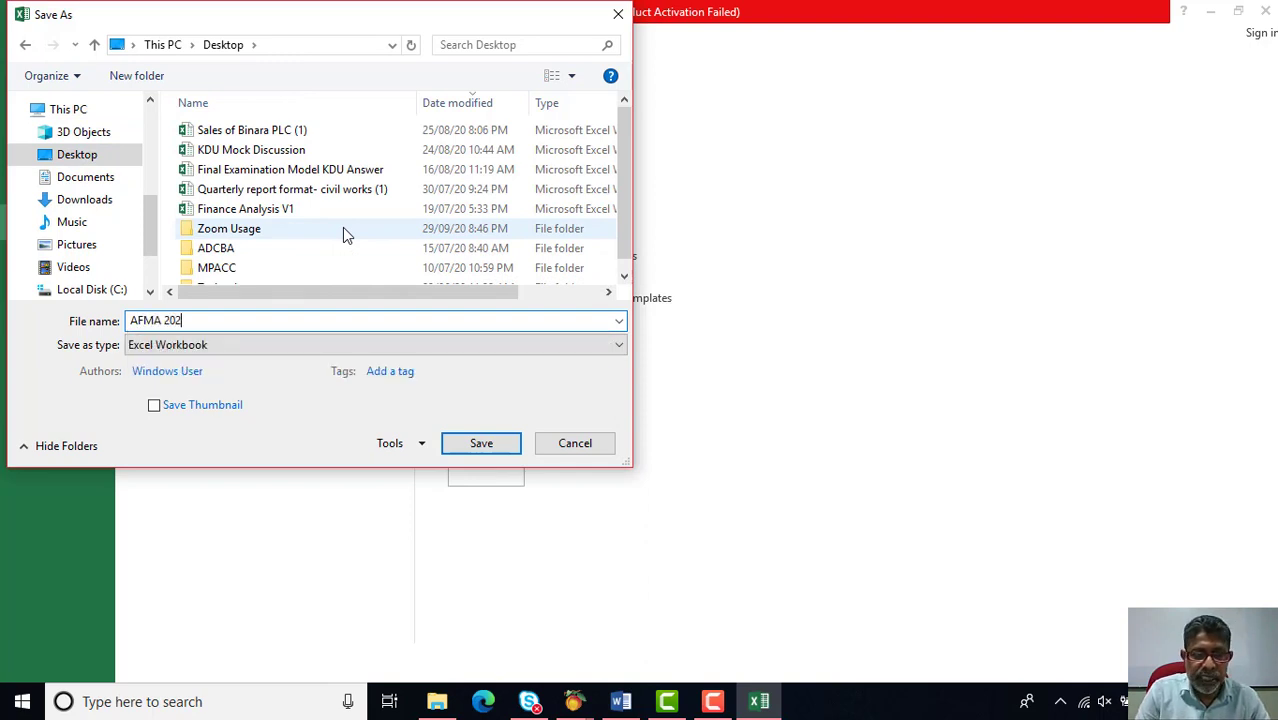
type("0")
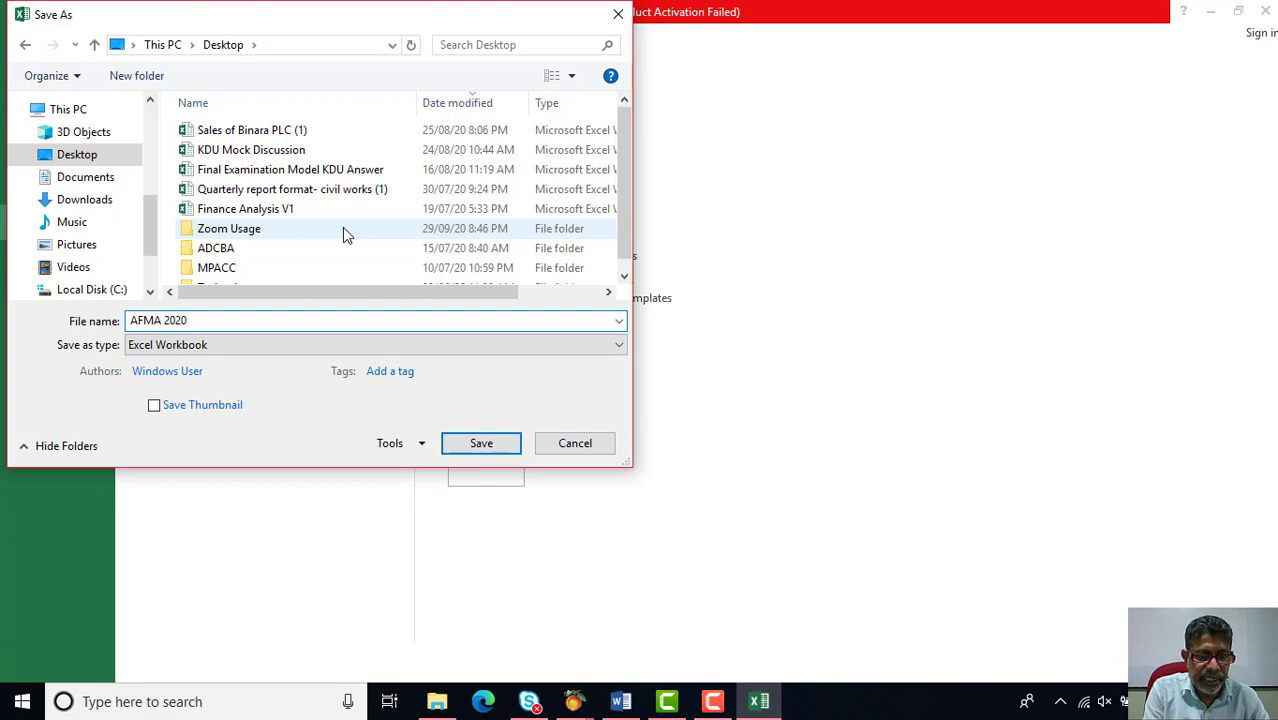
type(" Financi")
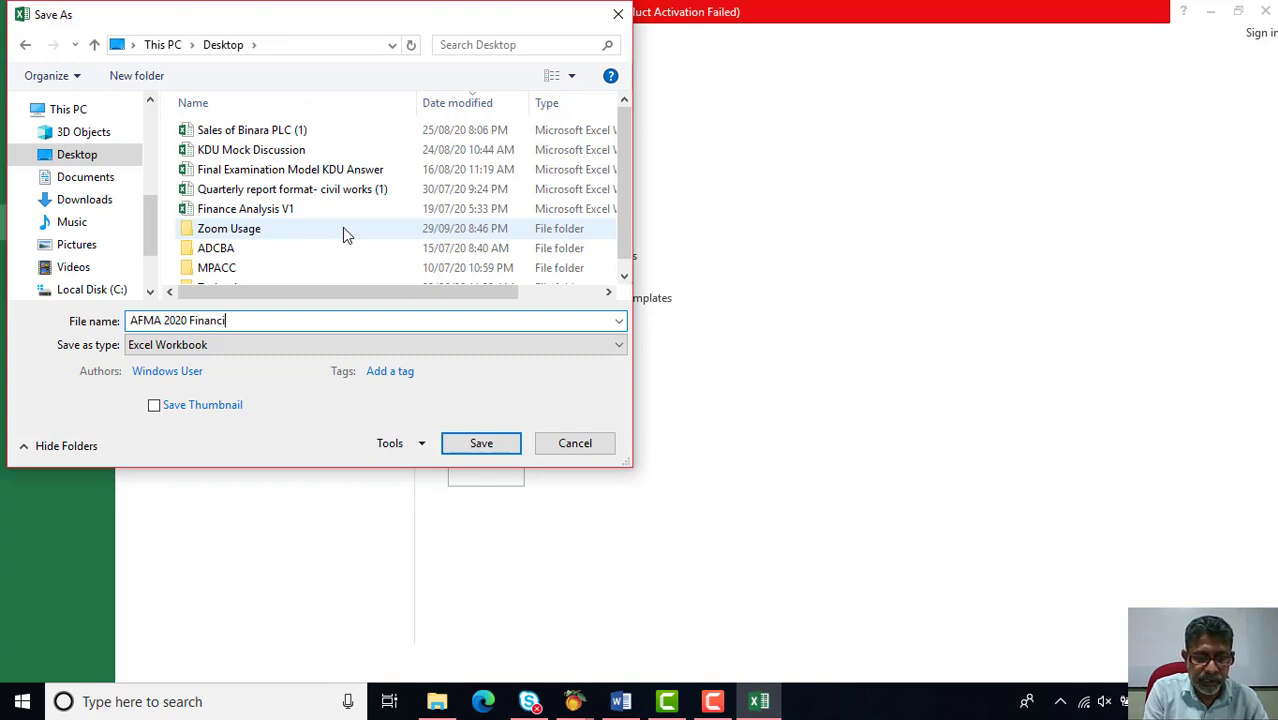
type("al State")
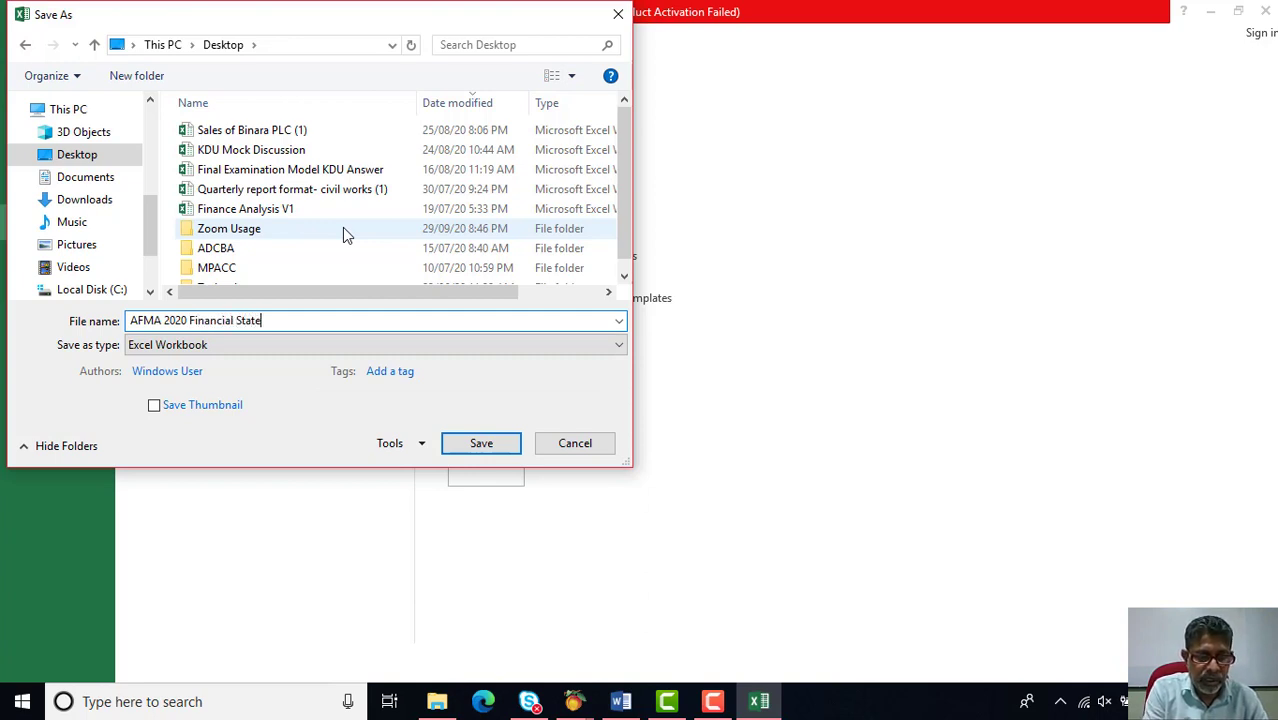
type("ments")
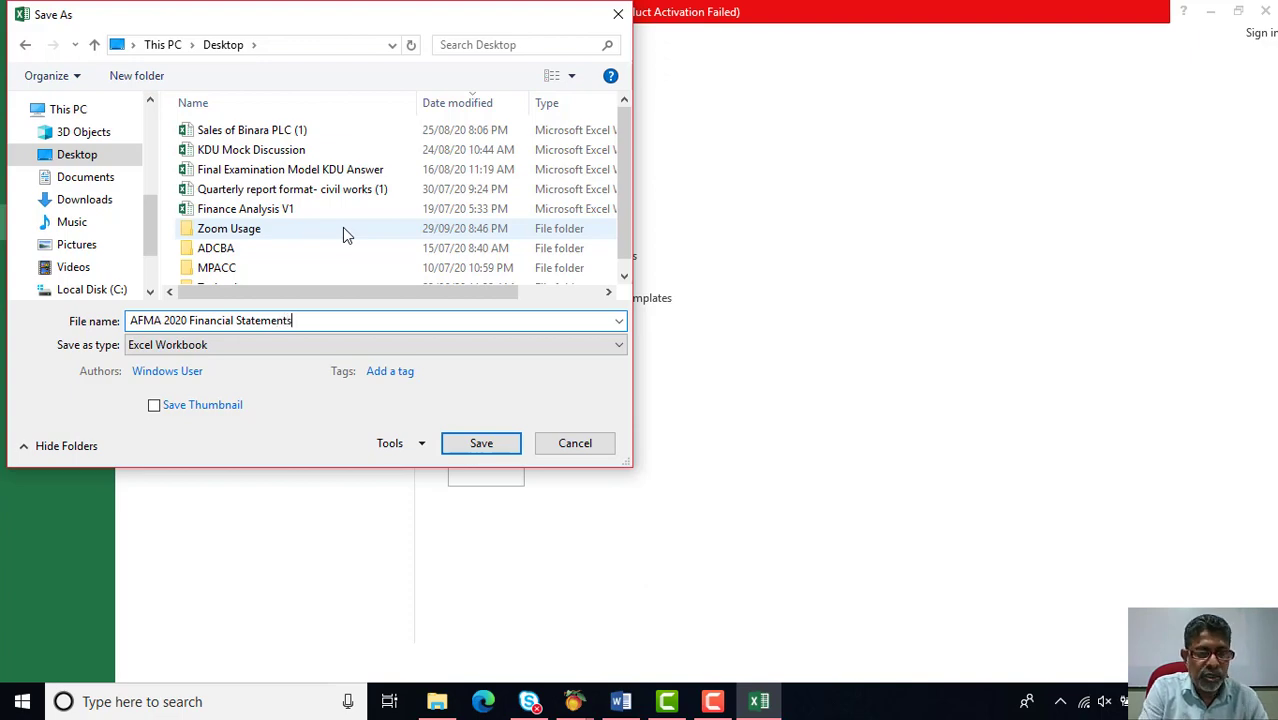
left_click(481, 443)
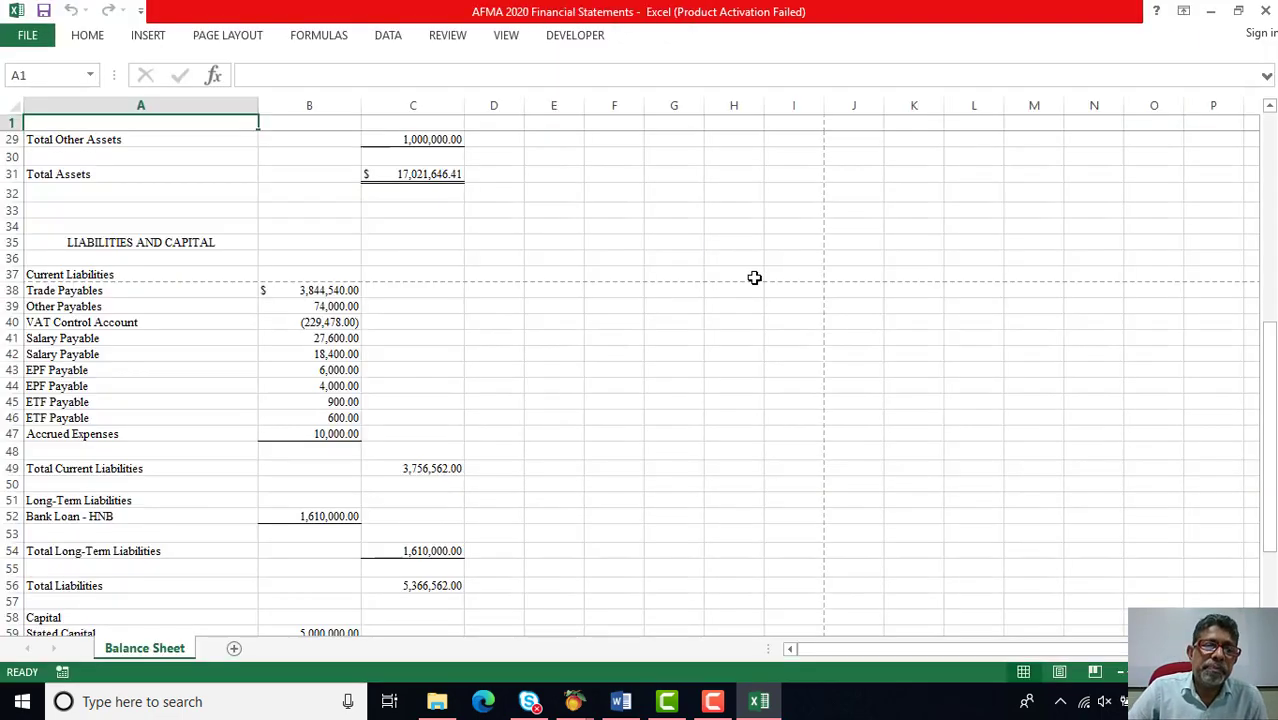
Return to Peachtree Accounting, close the balance sheet and check the Activity 14.3 report list in Word for the cash flow statement
left_click(1206, 16)
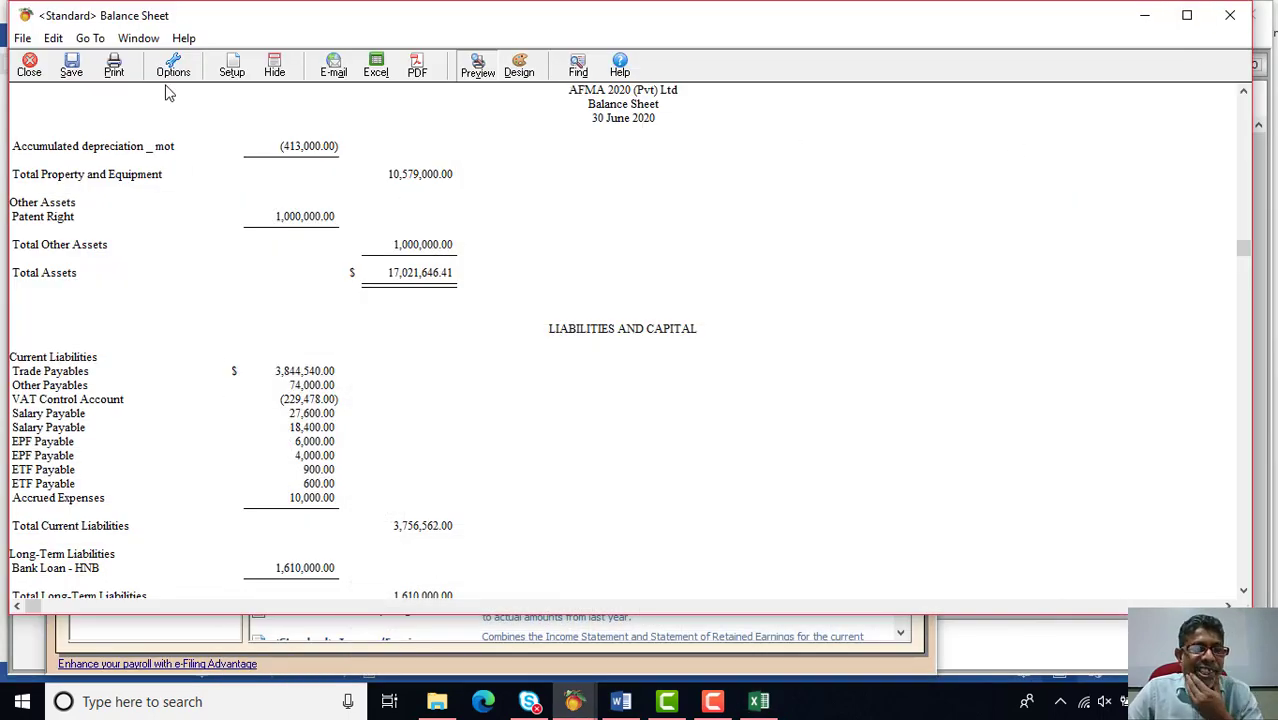
left_click(1220, 20)
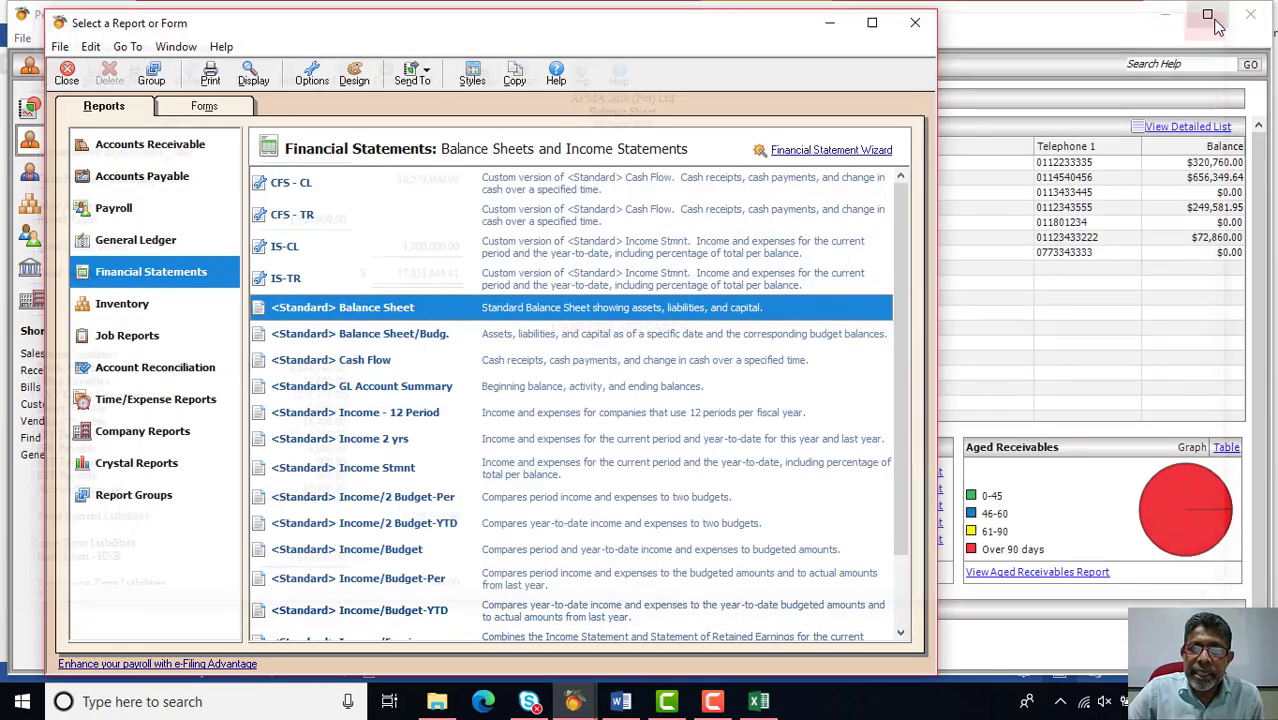
left_click(374, 364)
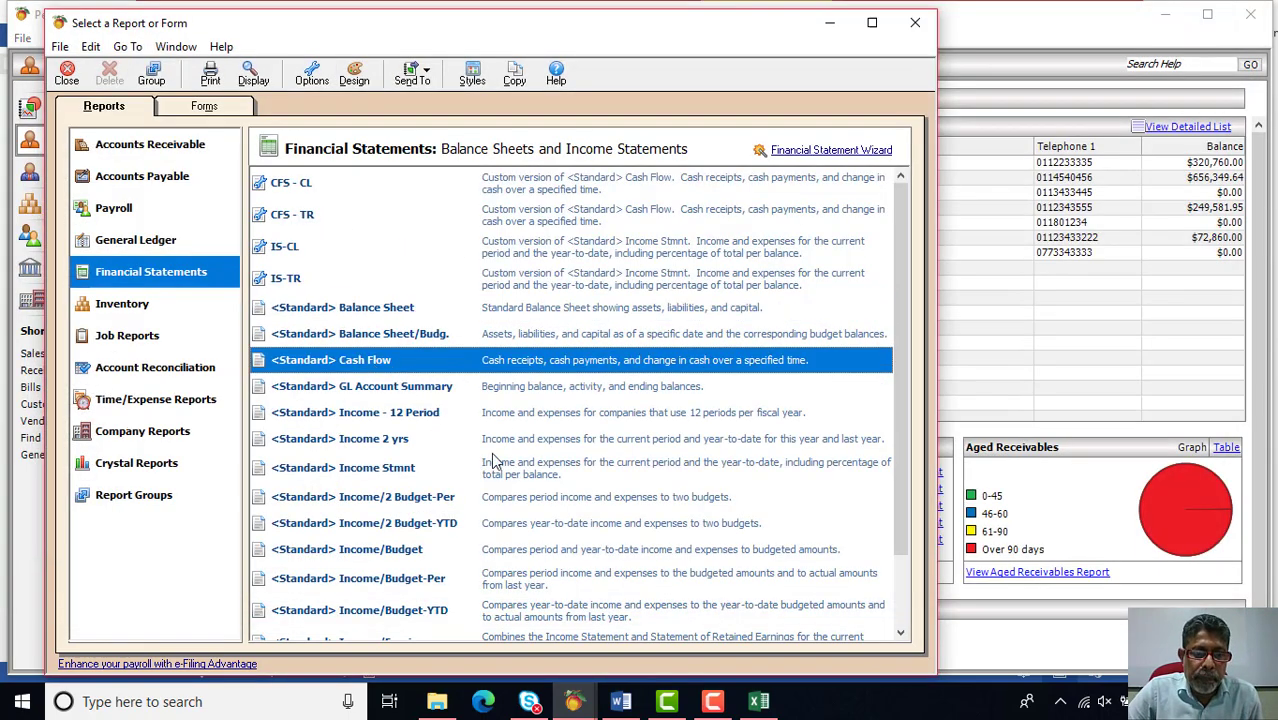
left_click(620, 701)
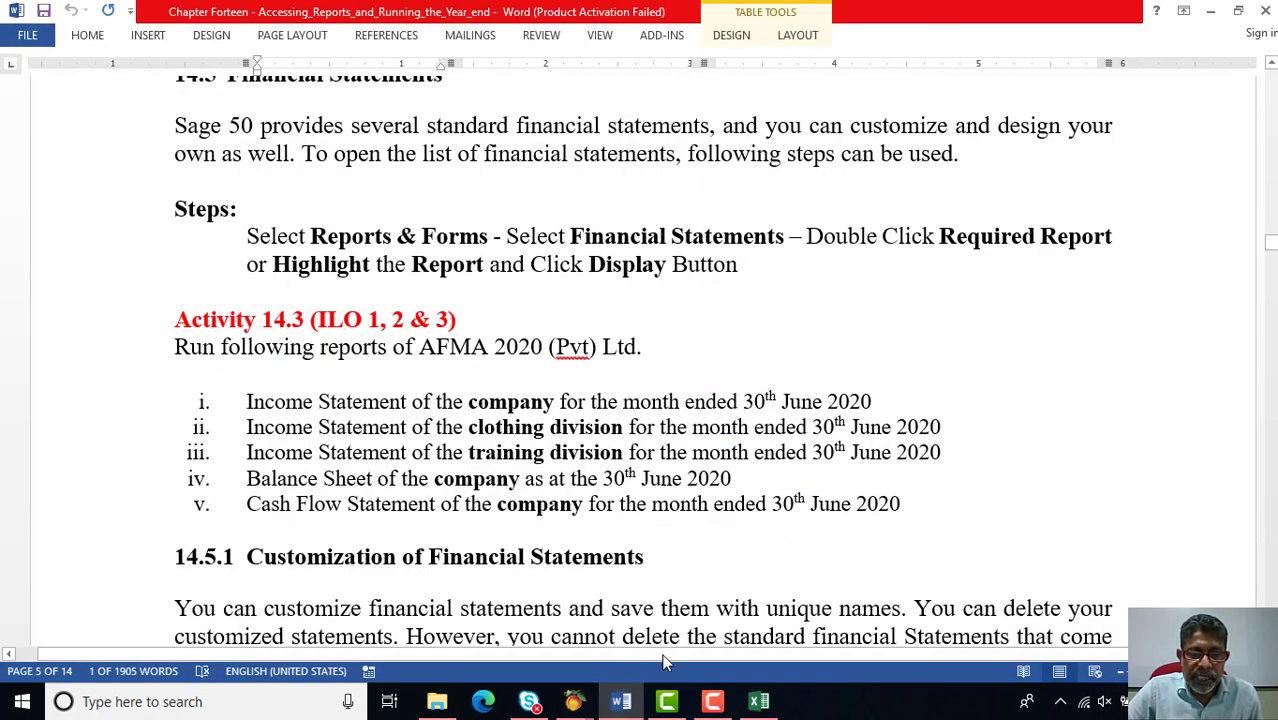
left_click(574, 701)
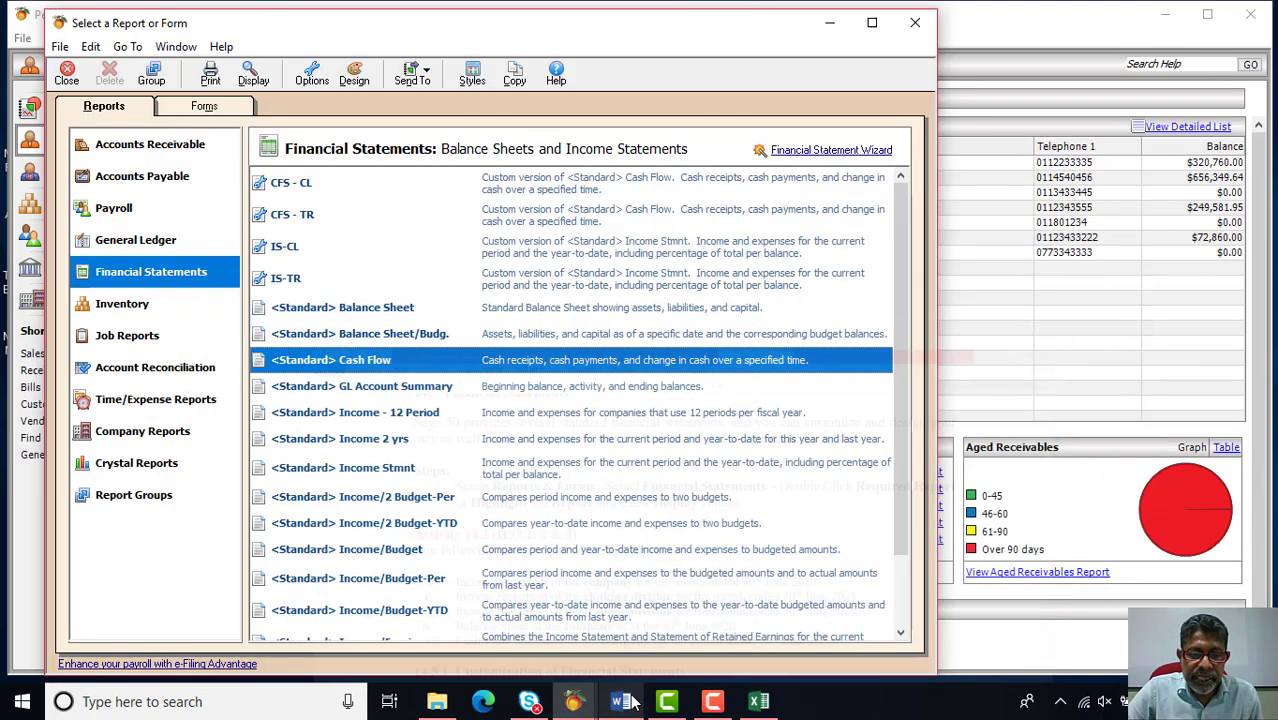
Display the <Standard> Cash Flow for the range Period 1 (1/4/20) to Period 3 (30/6/20) and review it down to the net change in cash
double_click(364, 365)
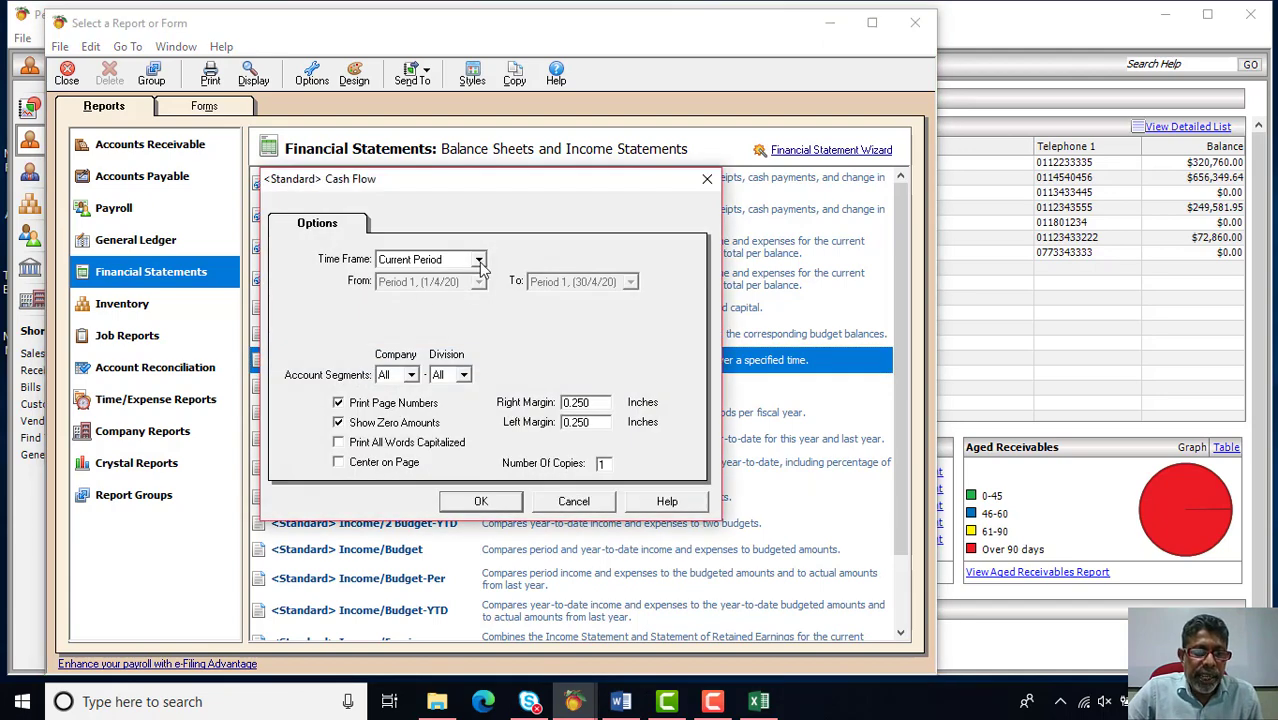
left_click(479, 260)
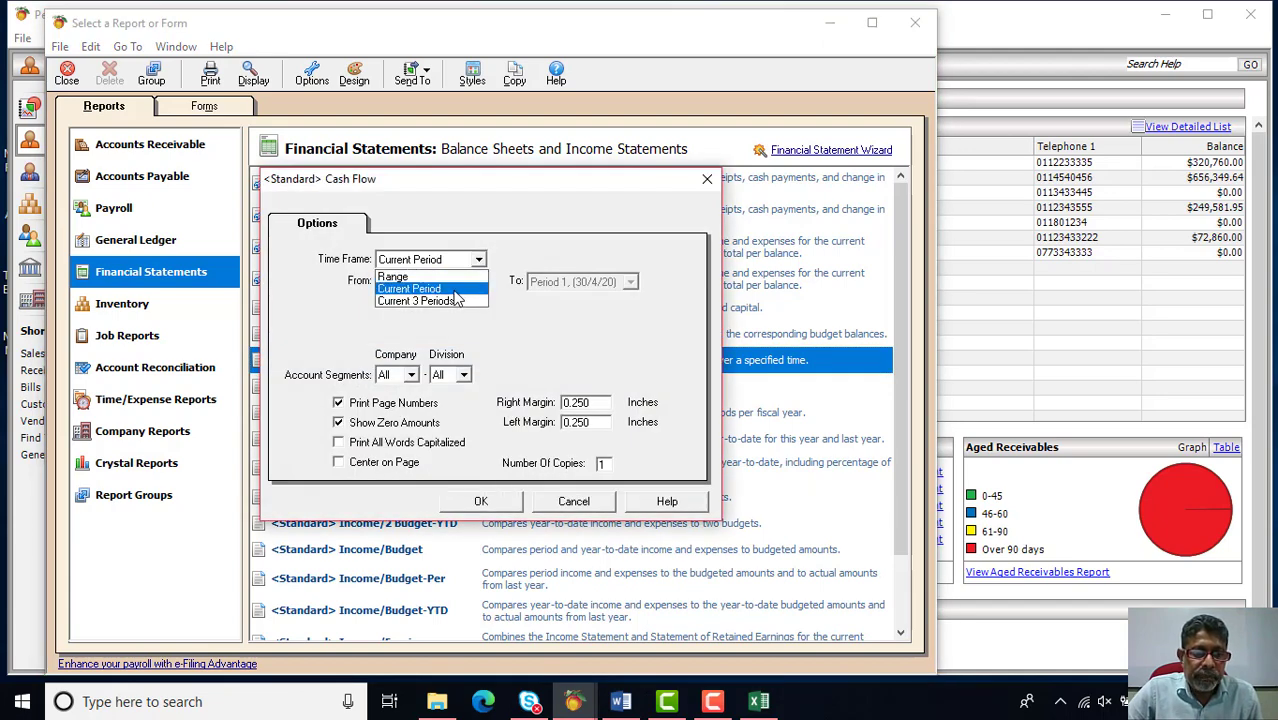
left_click(454, 291)
left_click(479, 260)
left_click(461, 278)
left_click(630, 284)
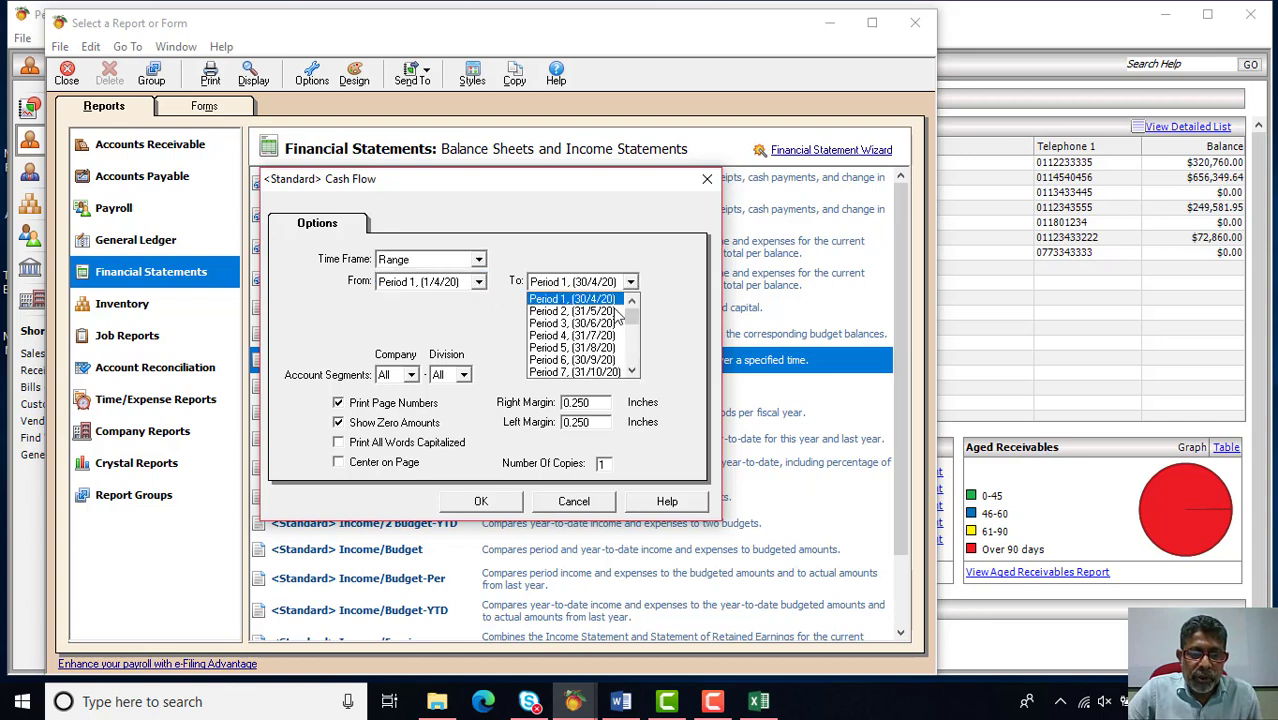
left_click(604, 324)
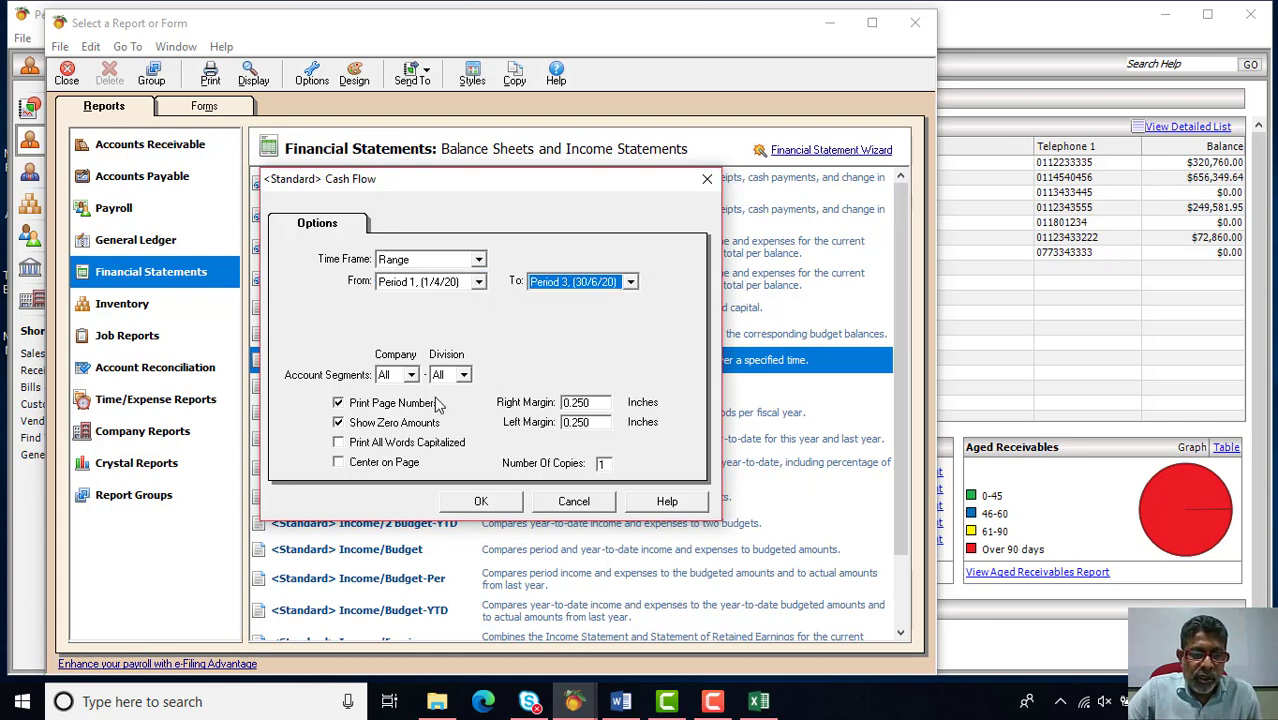
left_click(481, 502)
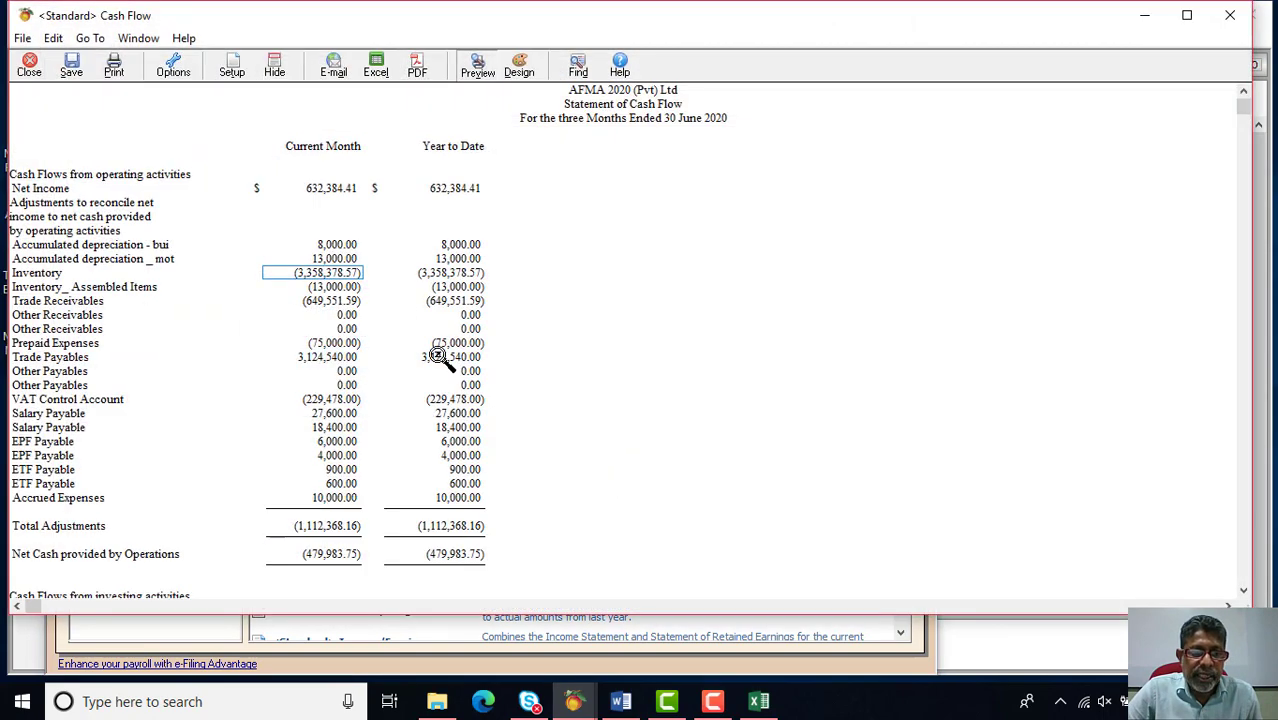
scroll(447, 307, "down", 2)
scroll(447, 307, "down", 5)
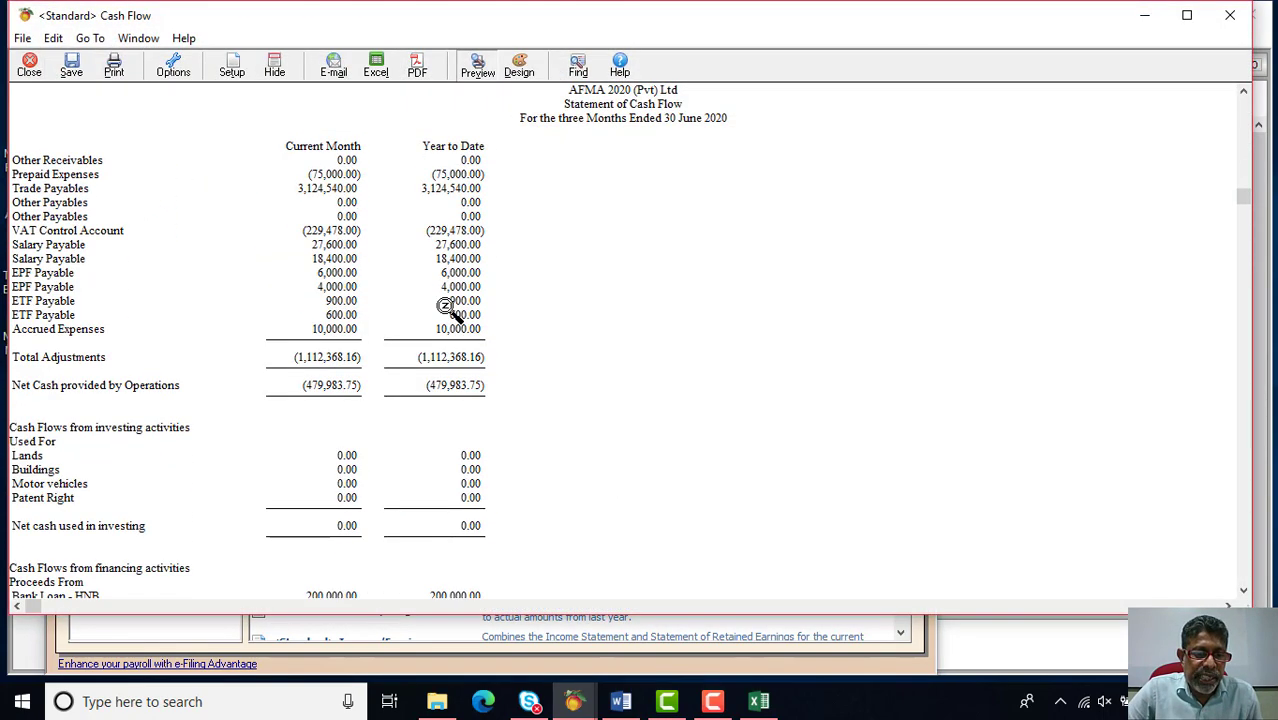
scroll(445, 305, "down", 6)
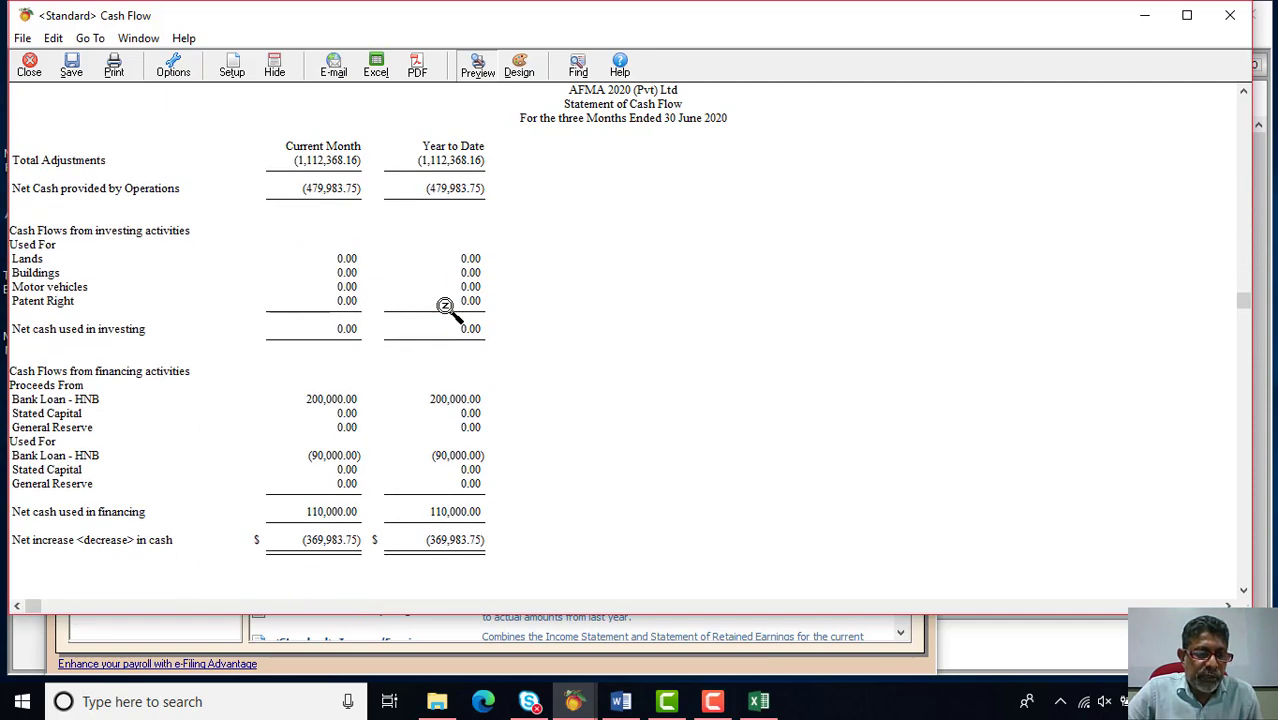
Try to export the cash flow statement as a new worksheet in the existing Desktop workbook AFMA 2020 Financial Statements
scroll(445, 305, "up", 13)
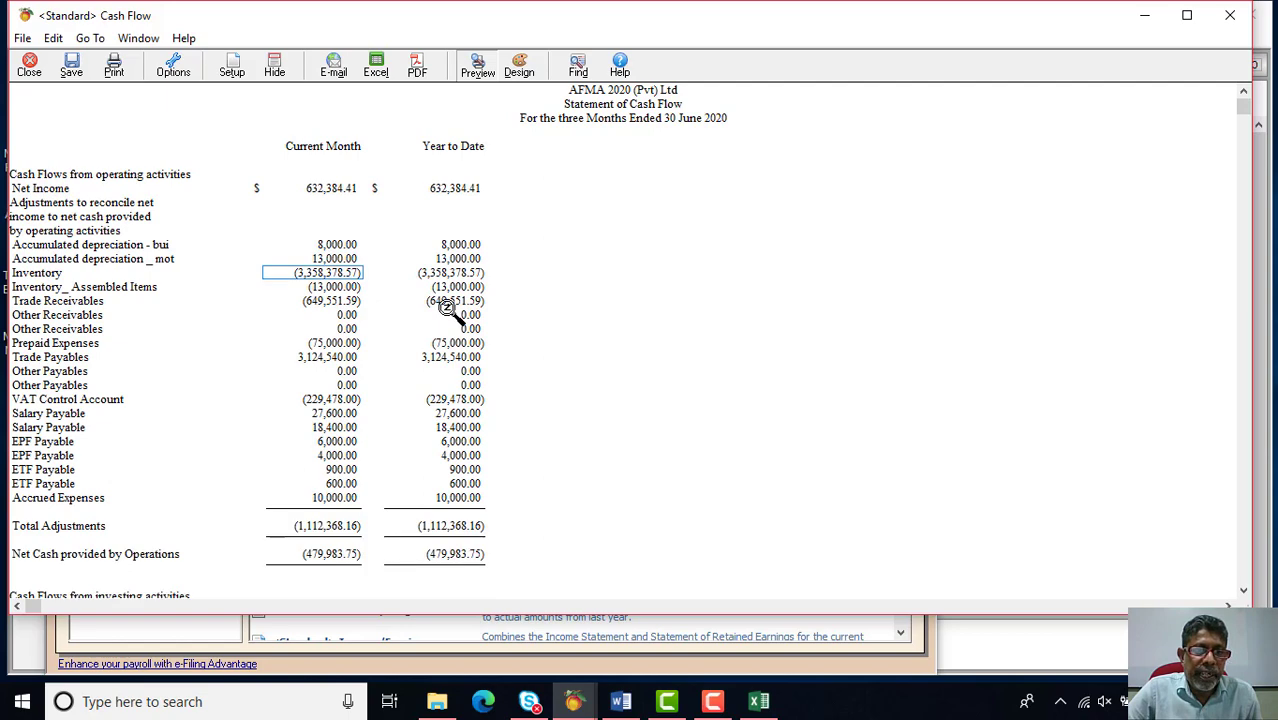
left_click(377, 70)
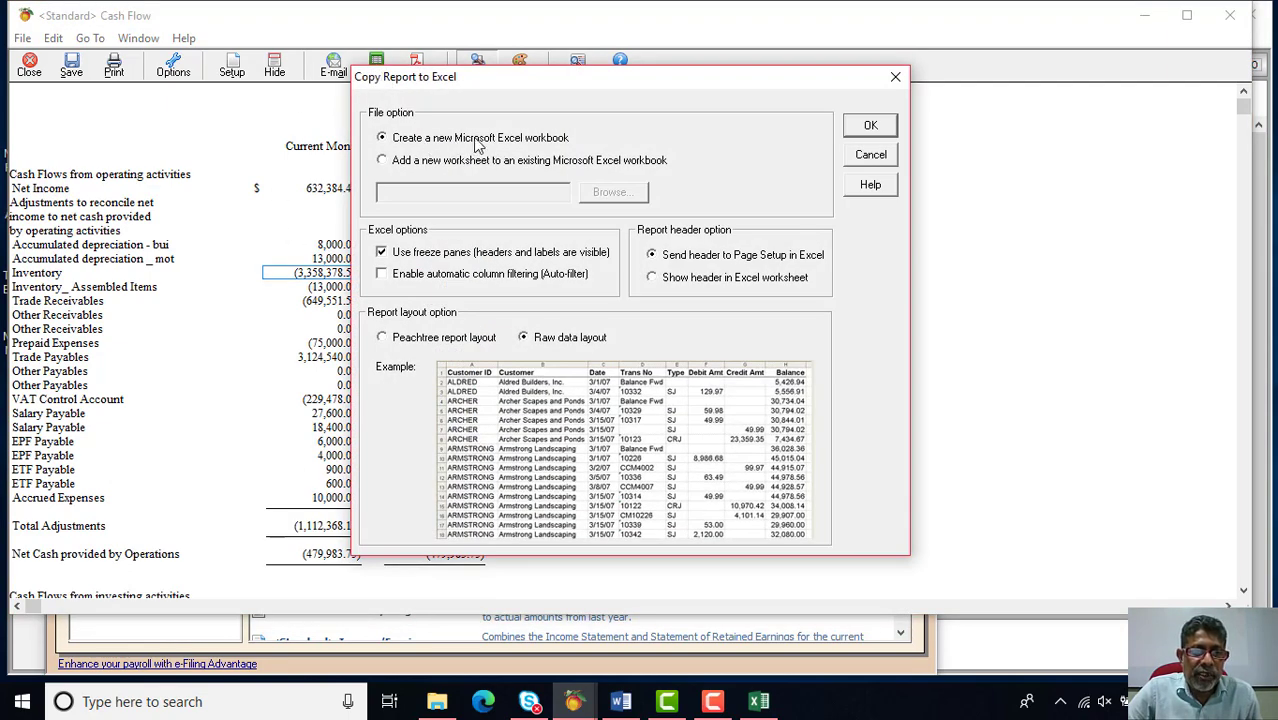
left_click(383, 161)
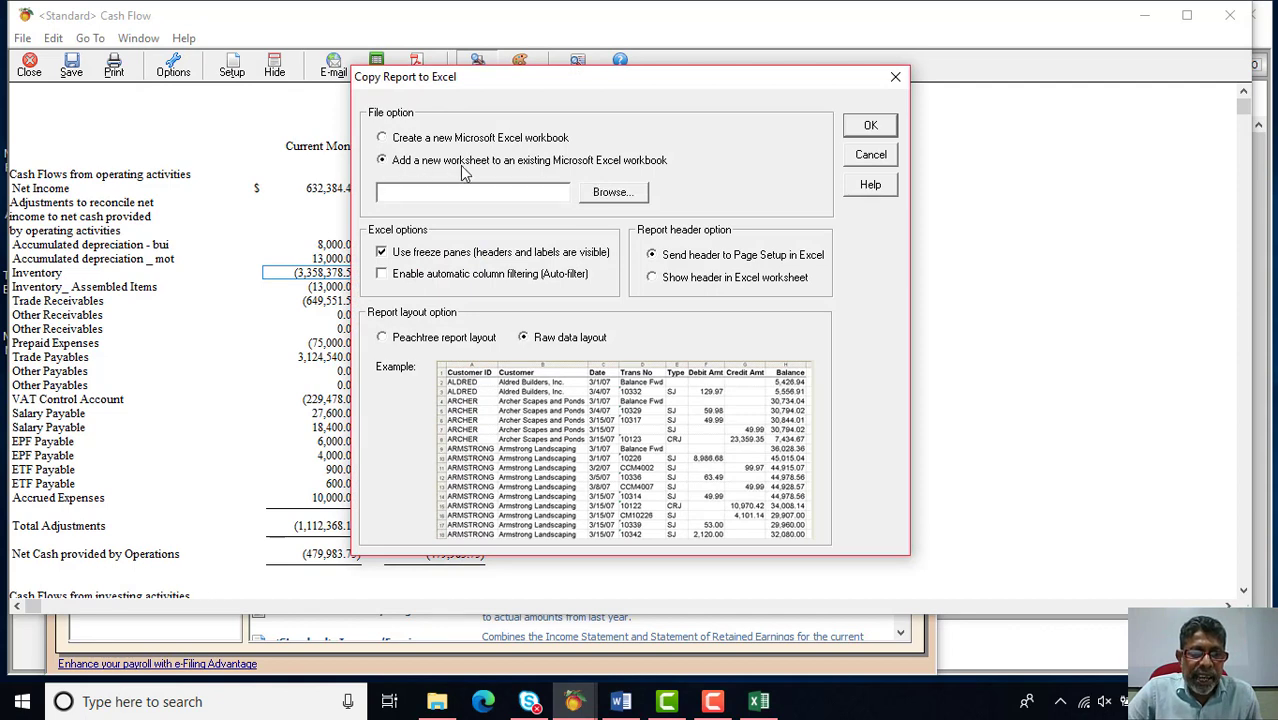
left_click(615, 197)
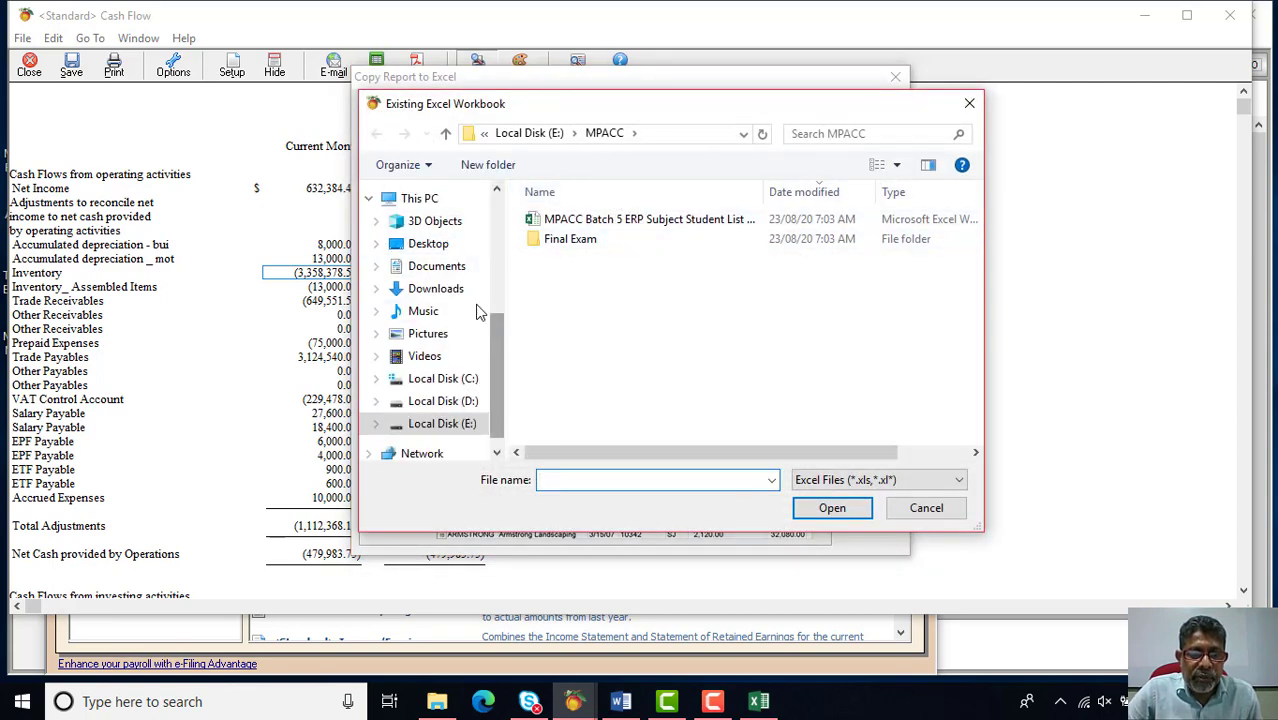
left_click(428, 245)
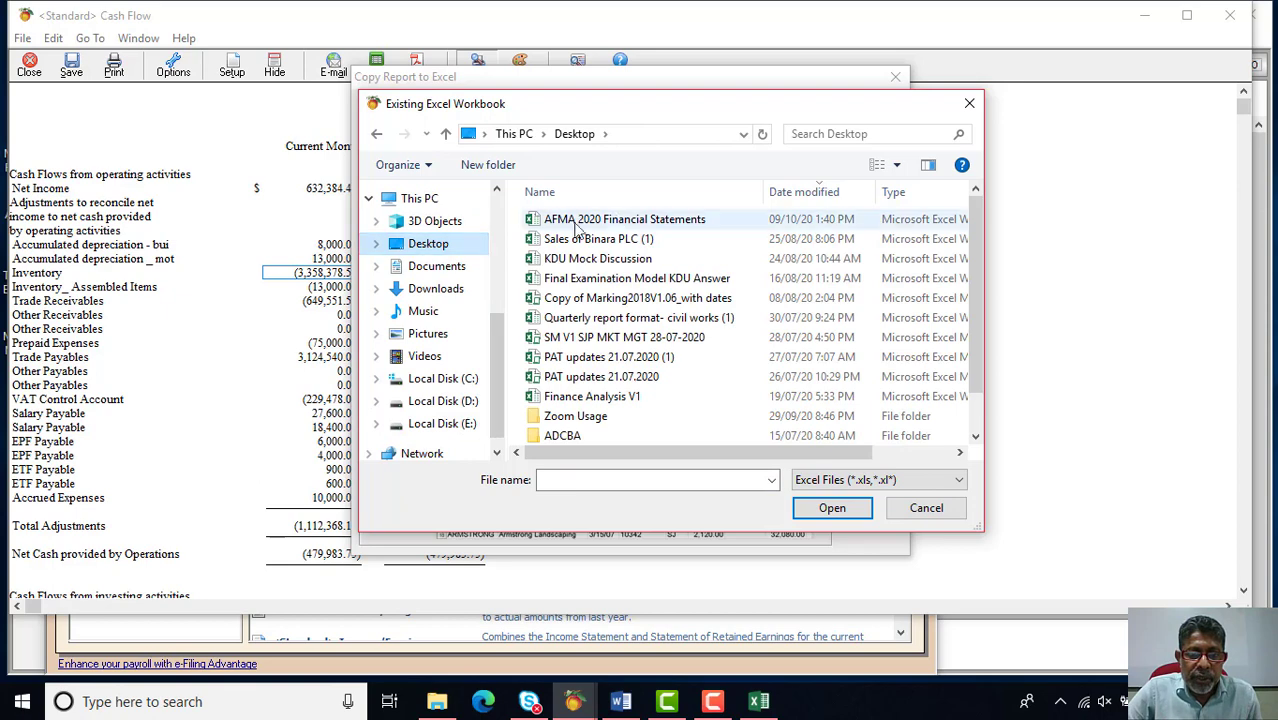
left_click(600, 220)
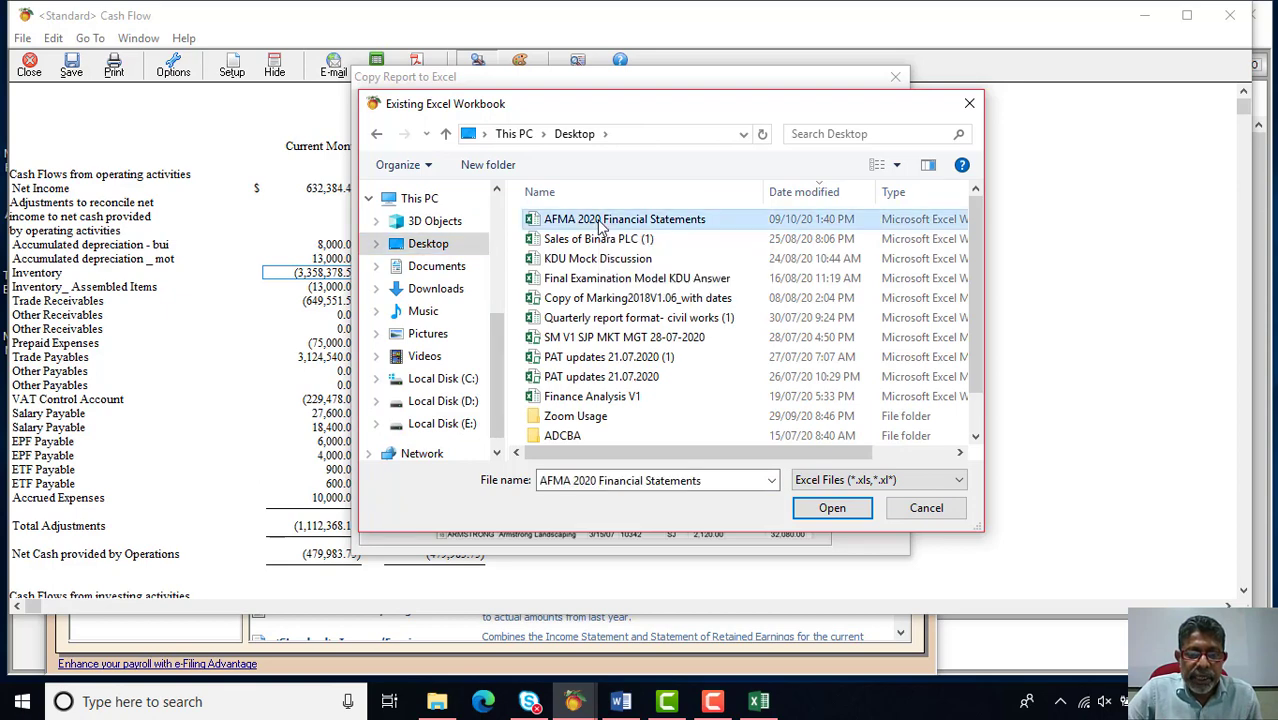
left_click(828, 506)
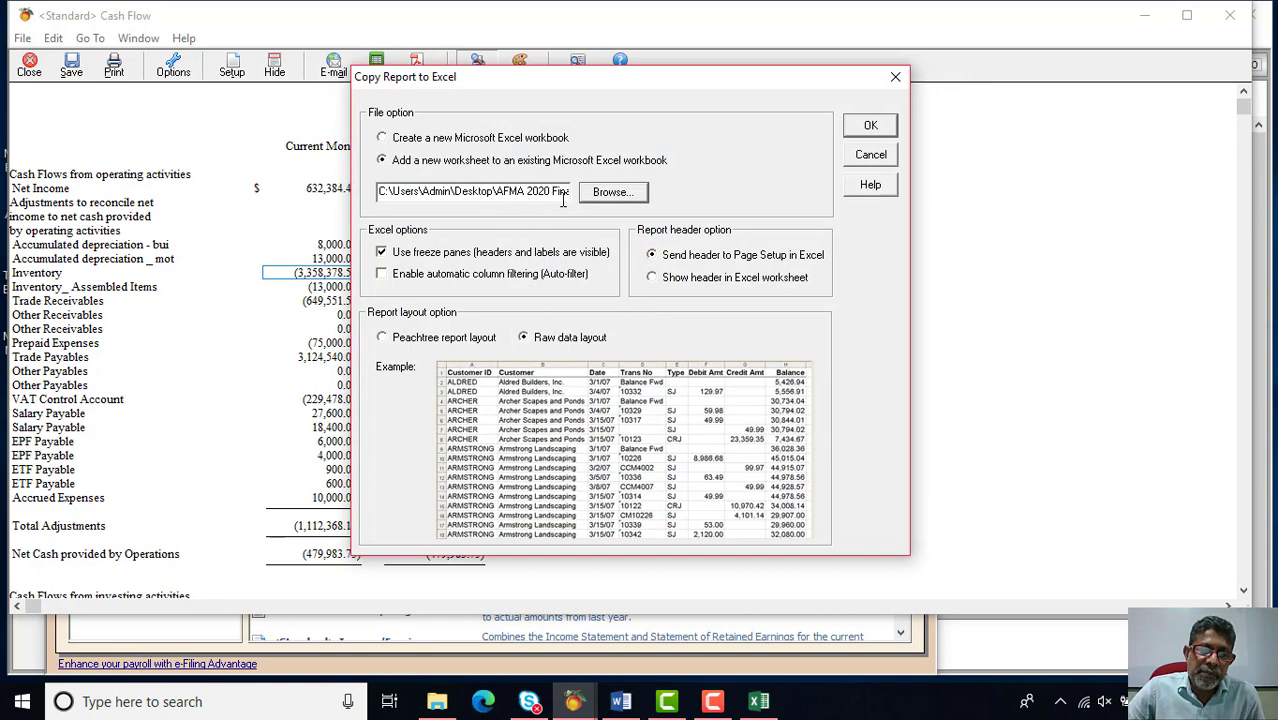
left_click(880, 127)
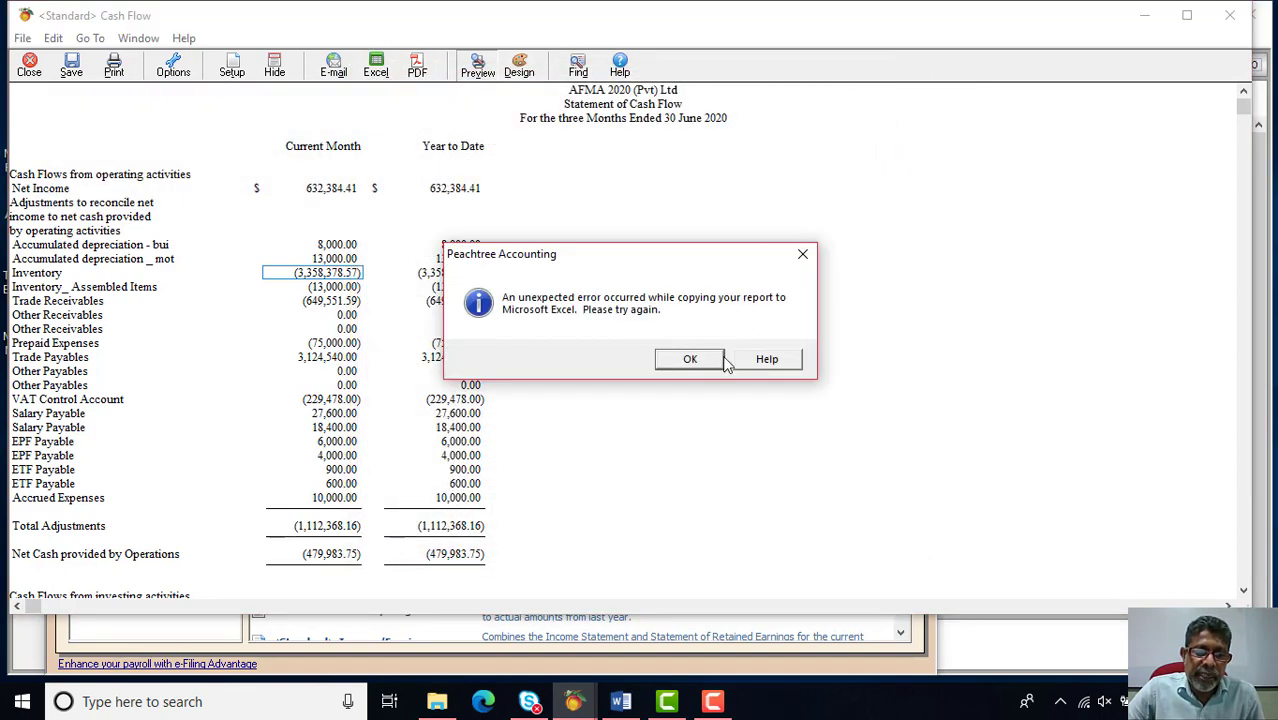
left_click(705, 366)
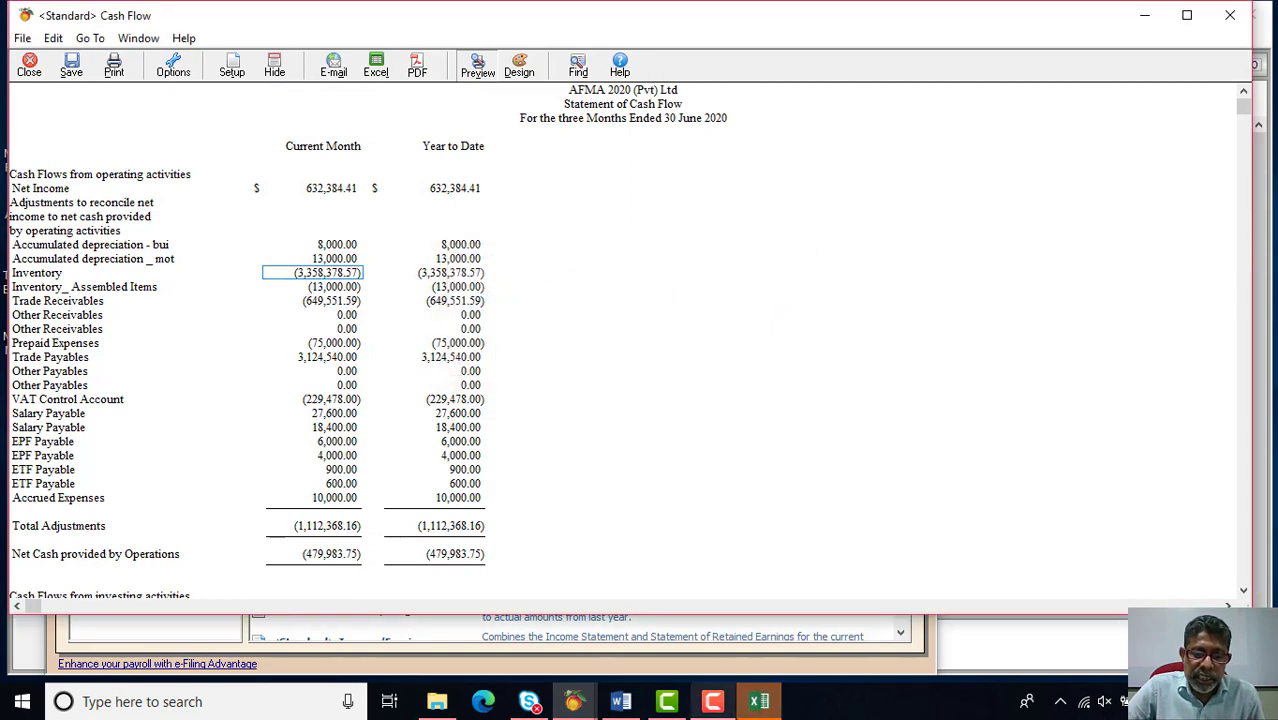
Close the open Excel workbook without saving changes and export the cash flow statement again as a new worksheet in AFMA 2020 Financial Statements
left_click(759, 703)
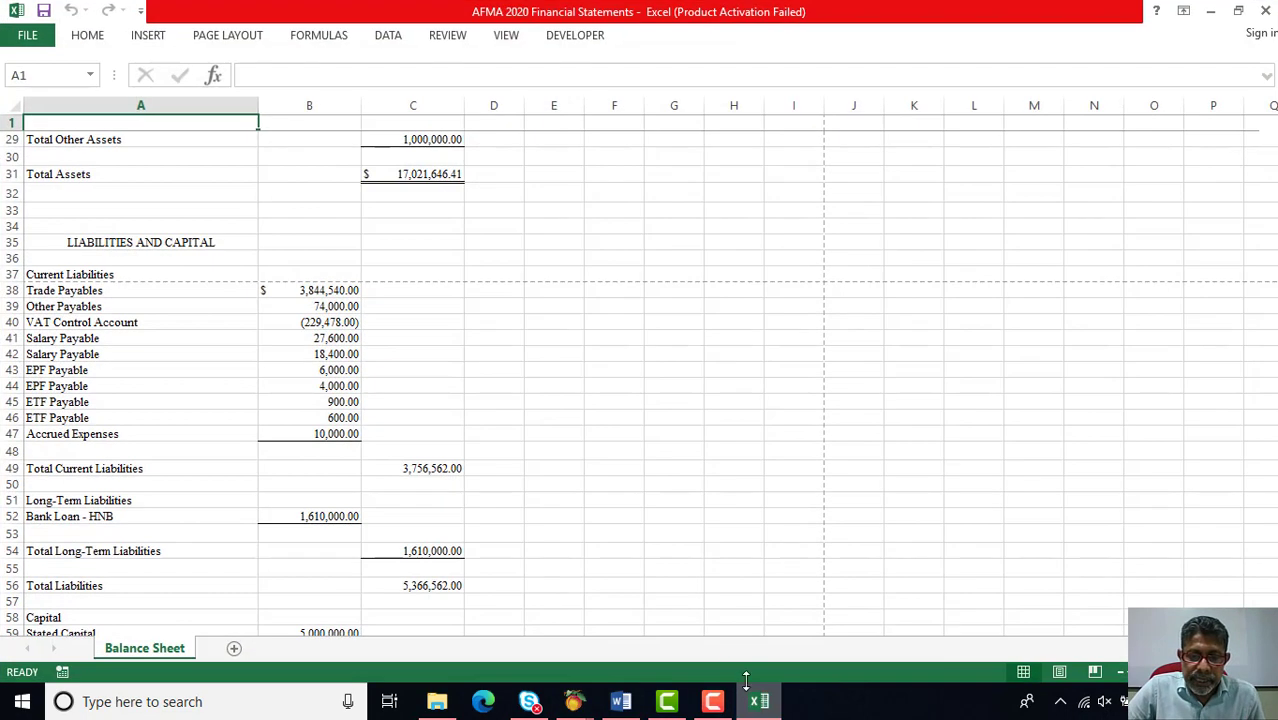
left_click(1265, 11)
left_click(640, 374)
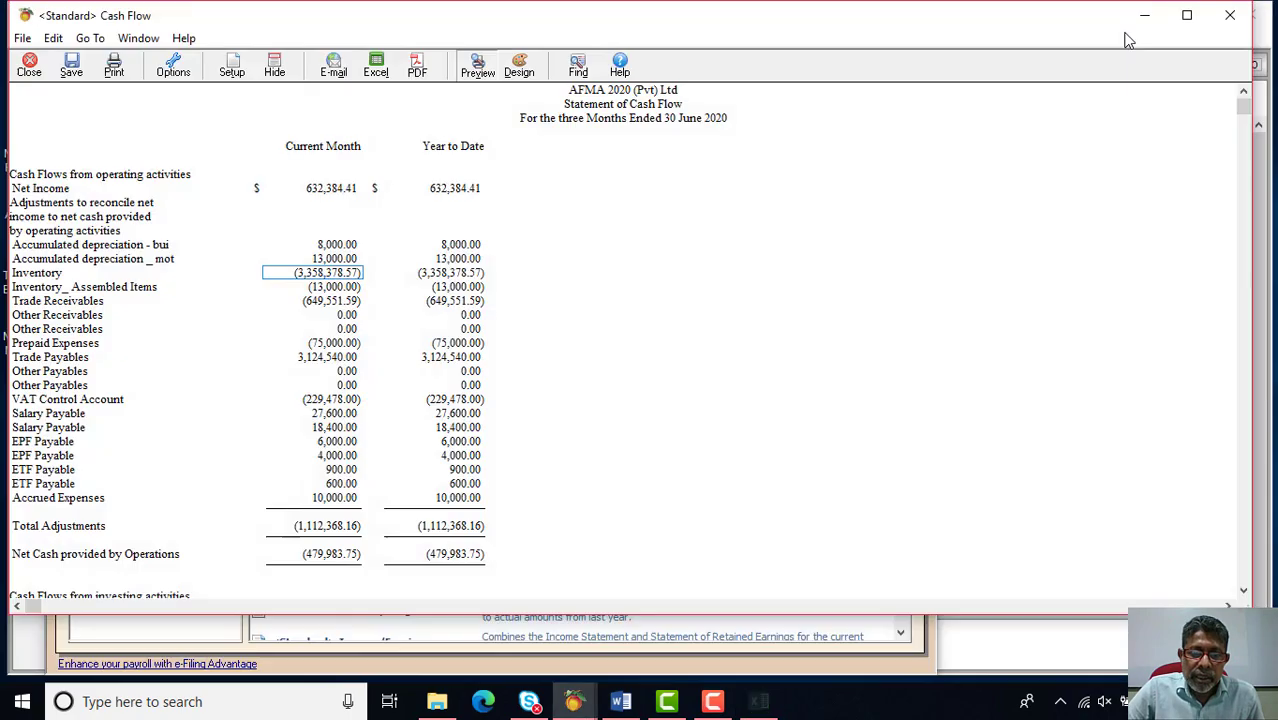
left_click(375, 66)
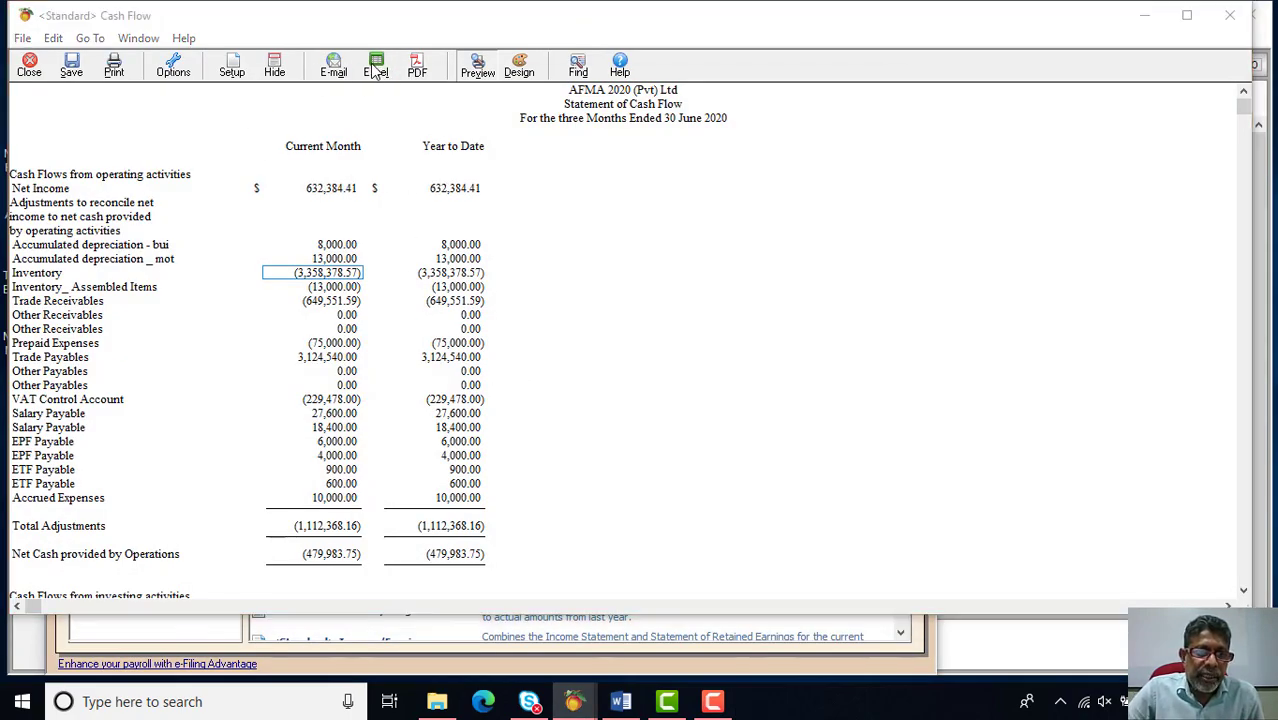
left_click(861, 127)
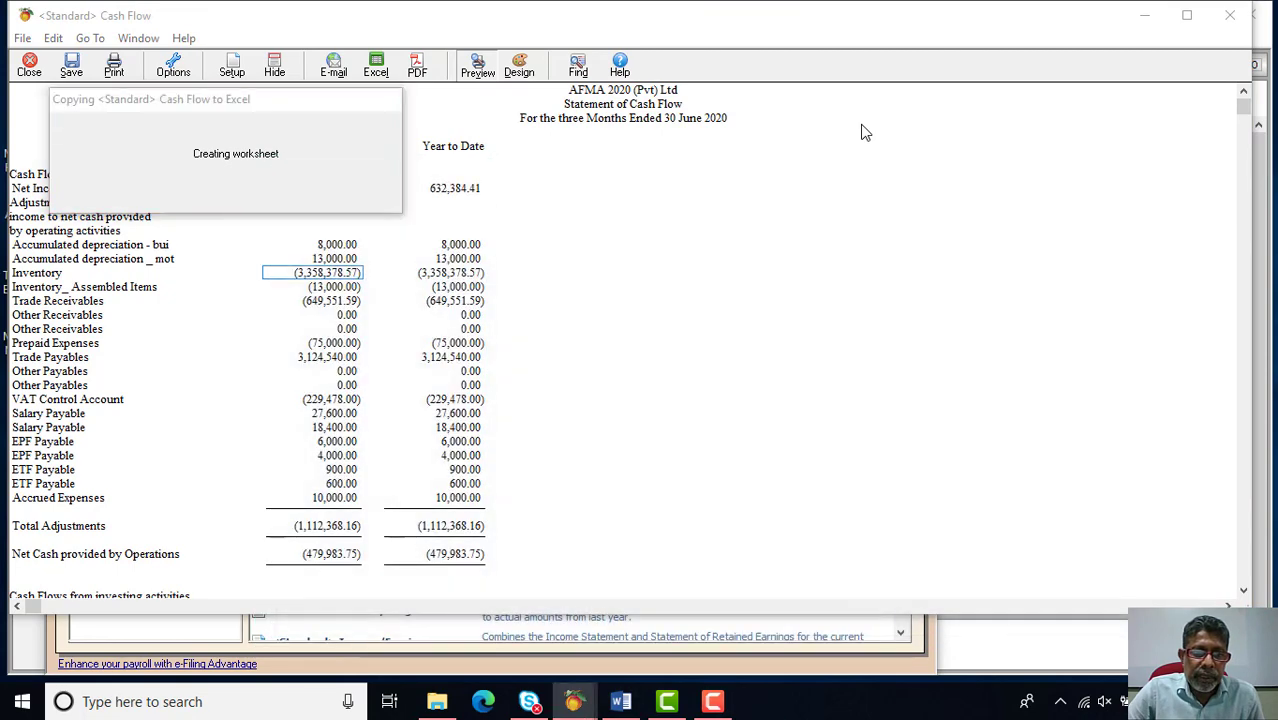
left_click(924, 587)
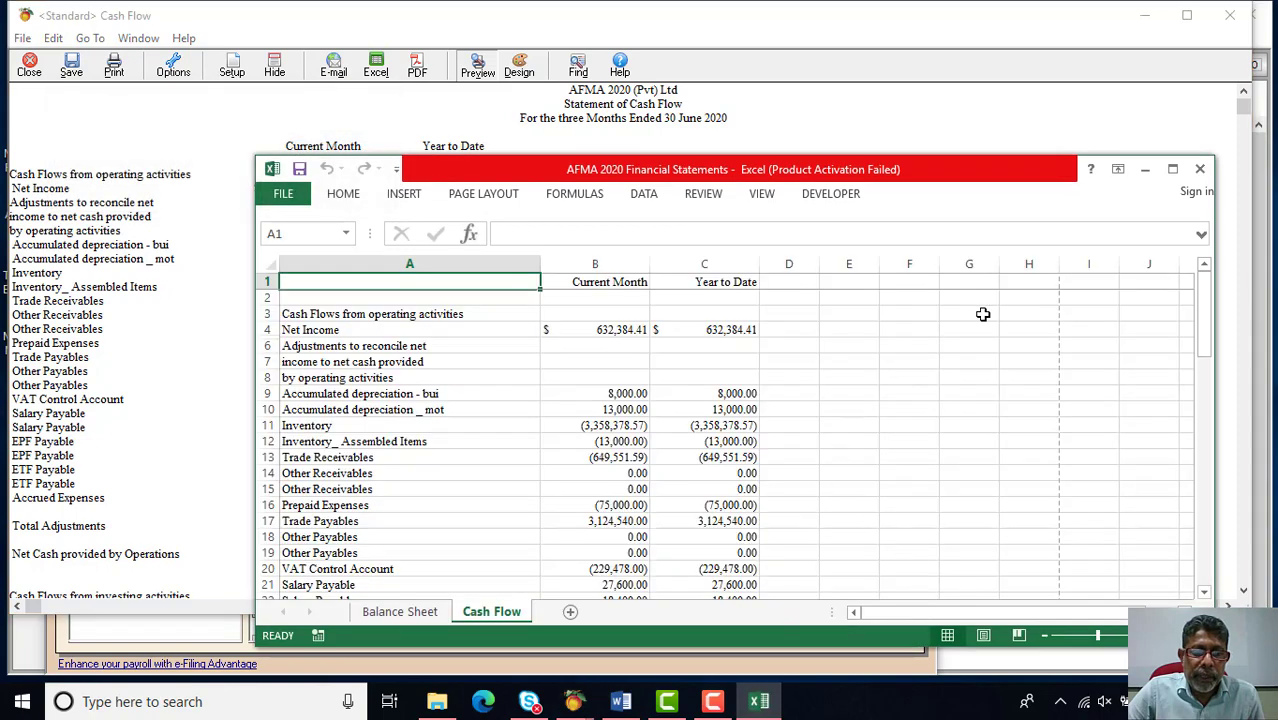
Check the Balance Sheet and Cash Flow worksheets in the maximized workbook, and close both the workbook and the cash flow report
left_click(1172, 169)
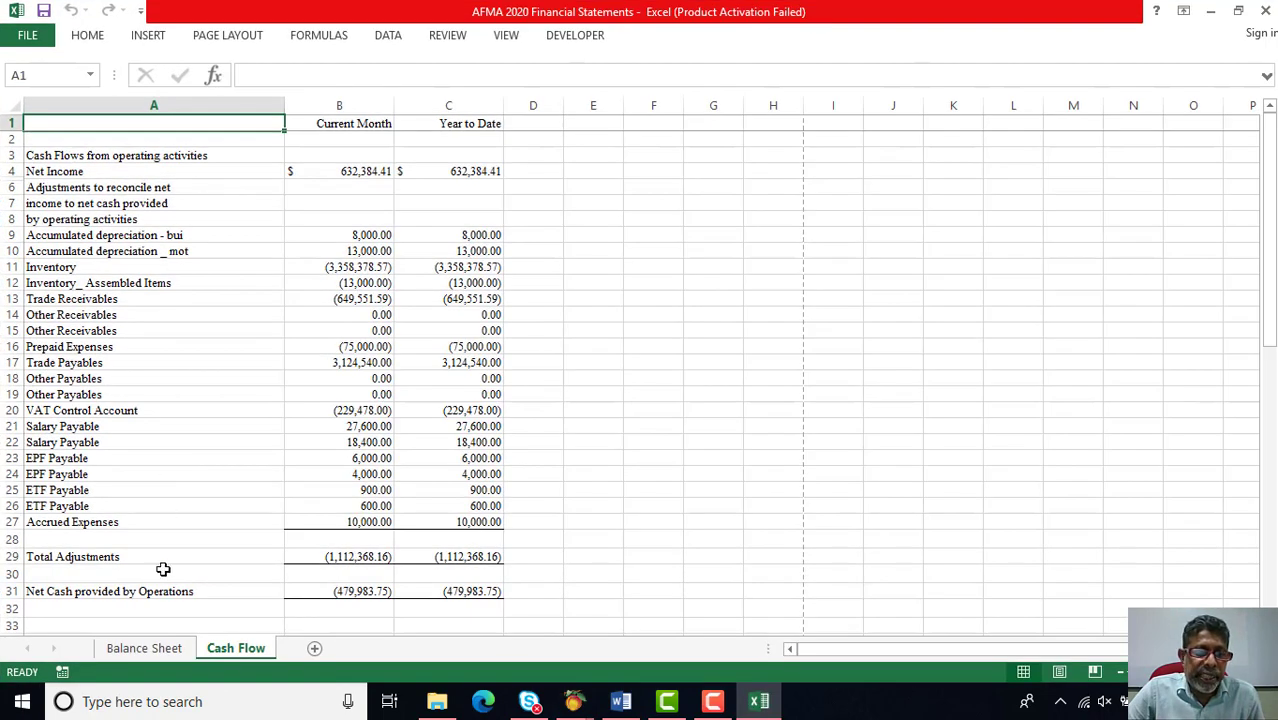
left_click(152, 650)
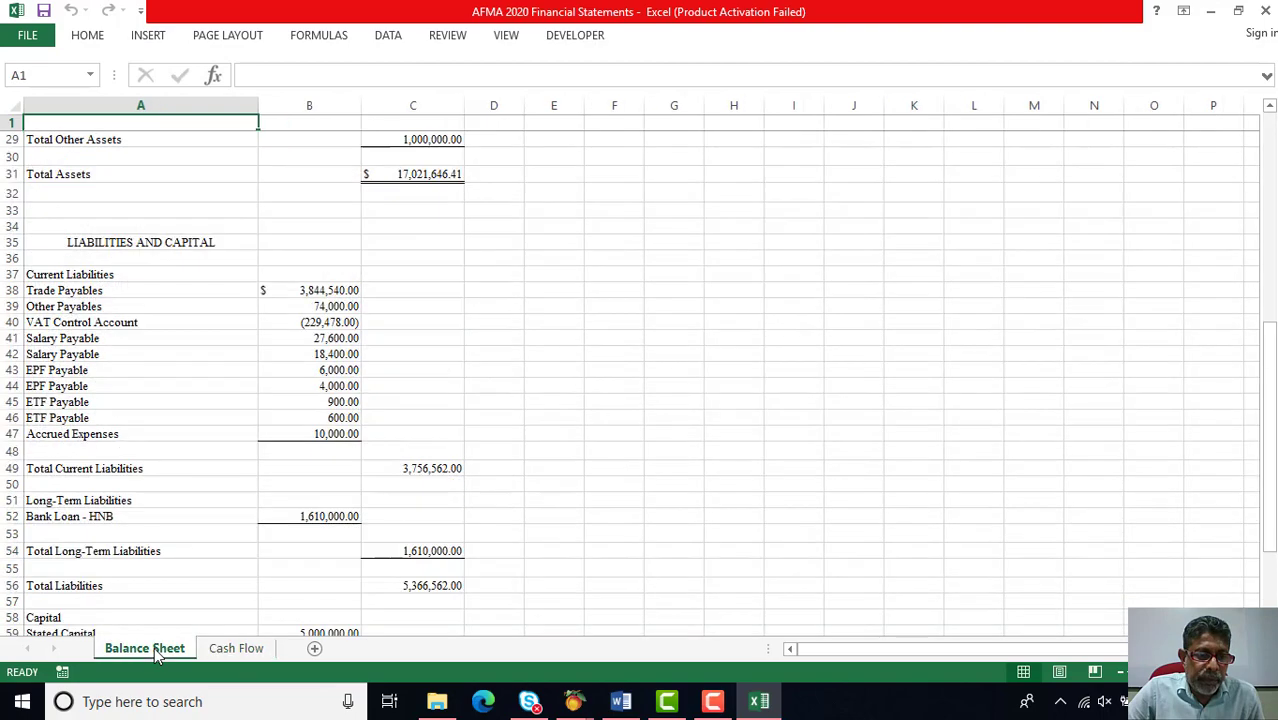
left_click(243, 648)
scroll(499, 414, "down", 10)
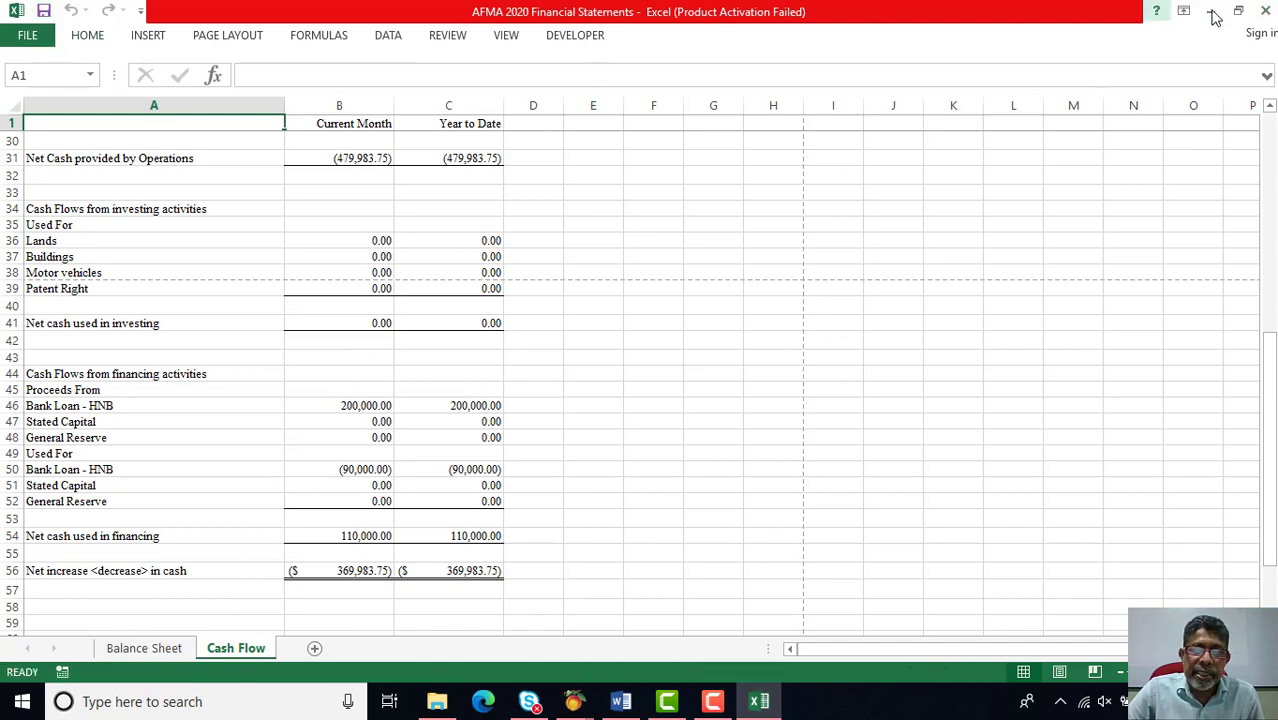
left_click(1265, 11)
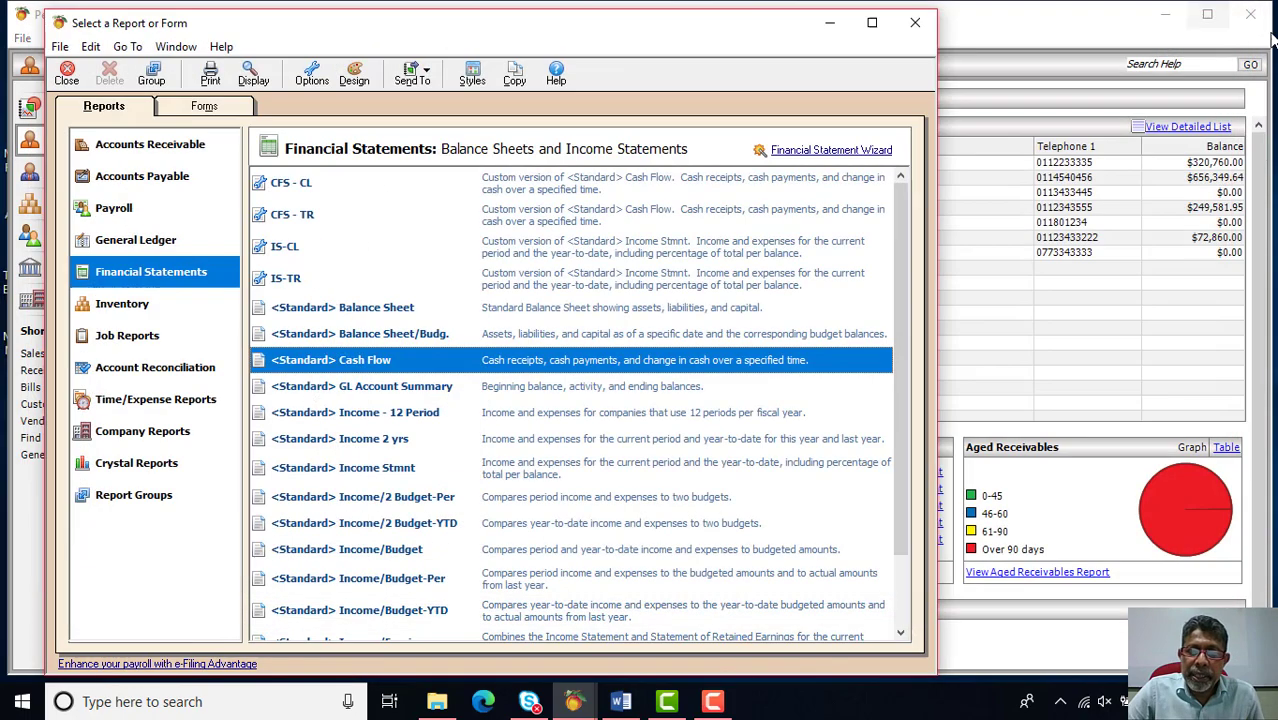
left_click(1229, 14)
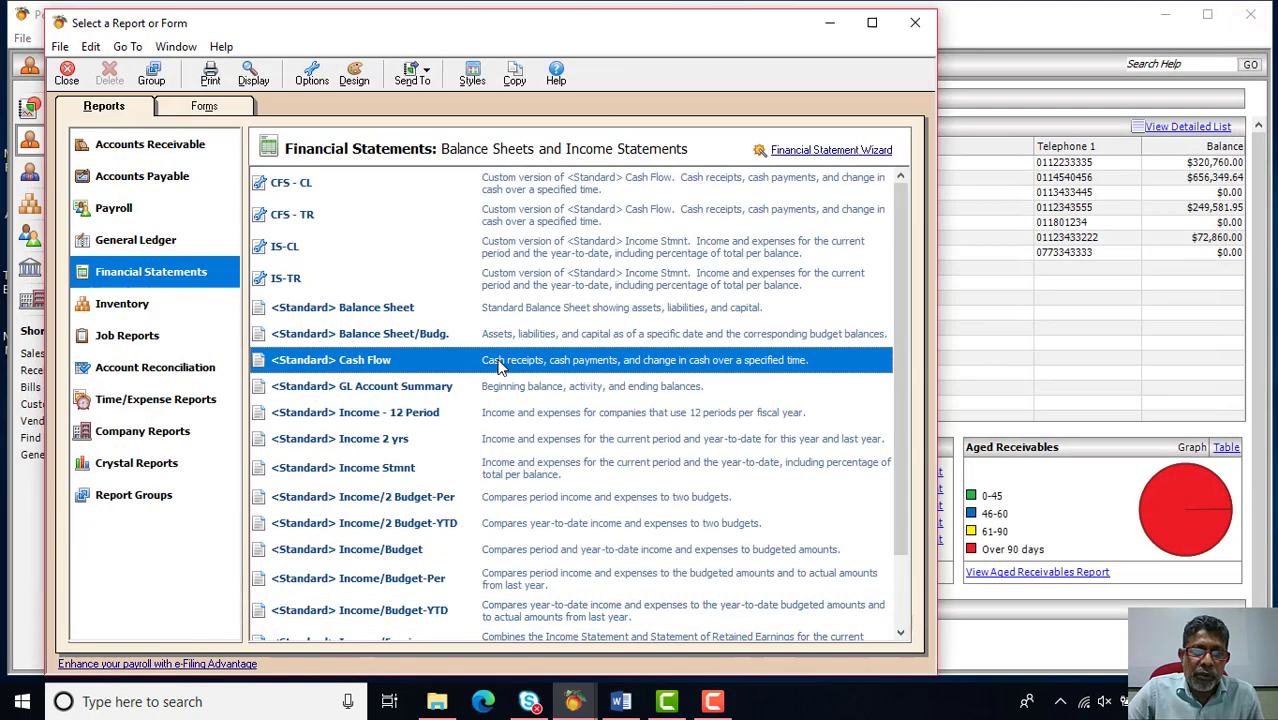
Display the <Standard> Income Stmnt for the range Period 1 (1/4/20) to Period 3 (30/6/20) and review its revenues, cost of sales and expenses
left_click(402, 470)
double_click(402, 470)
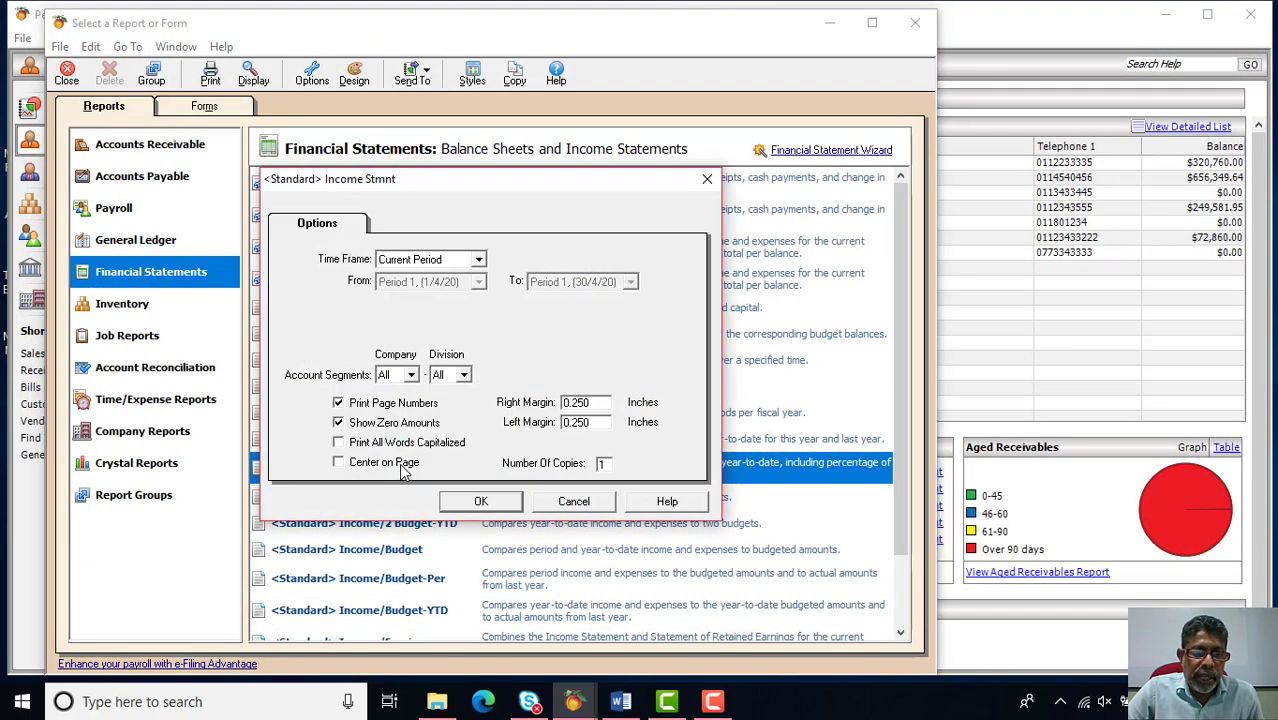
left_click(479, 262)
left_click(456, 277)
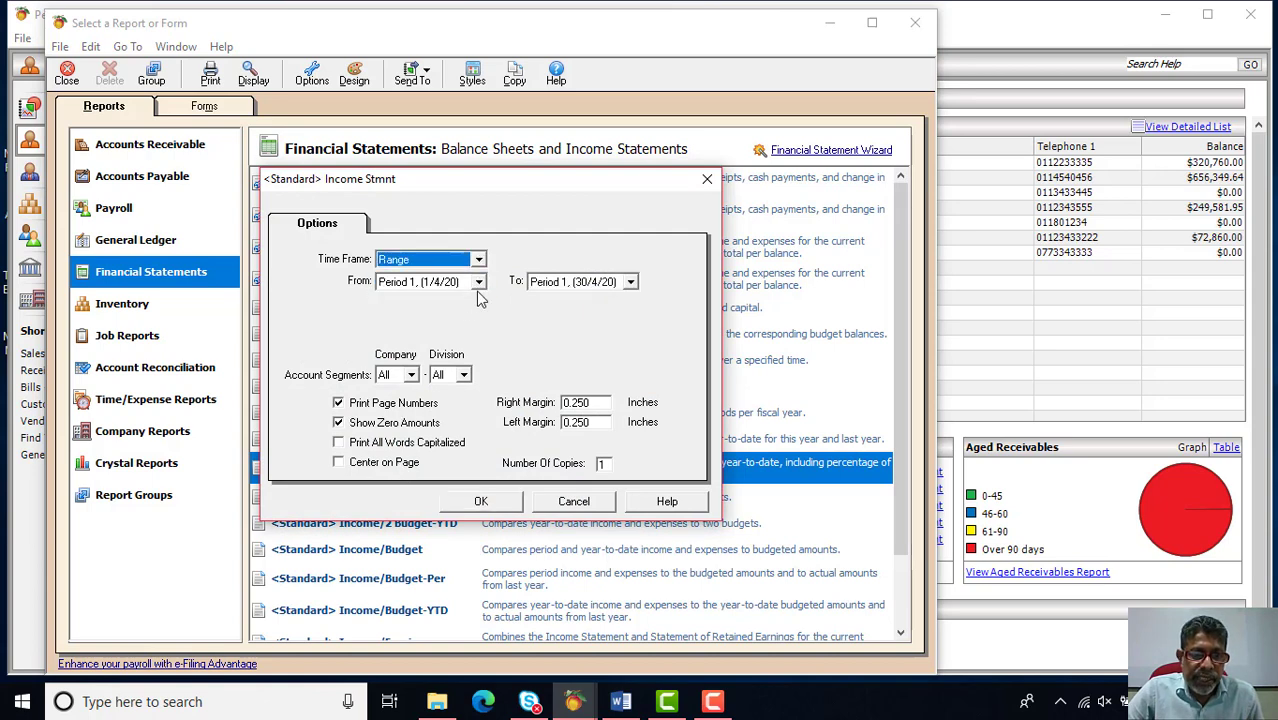
left_click(631, 282)
left_click(575, 324)
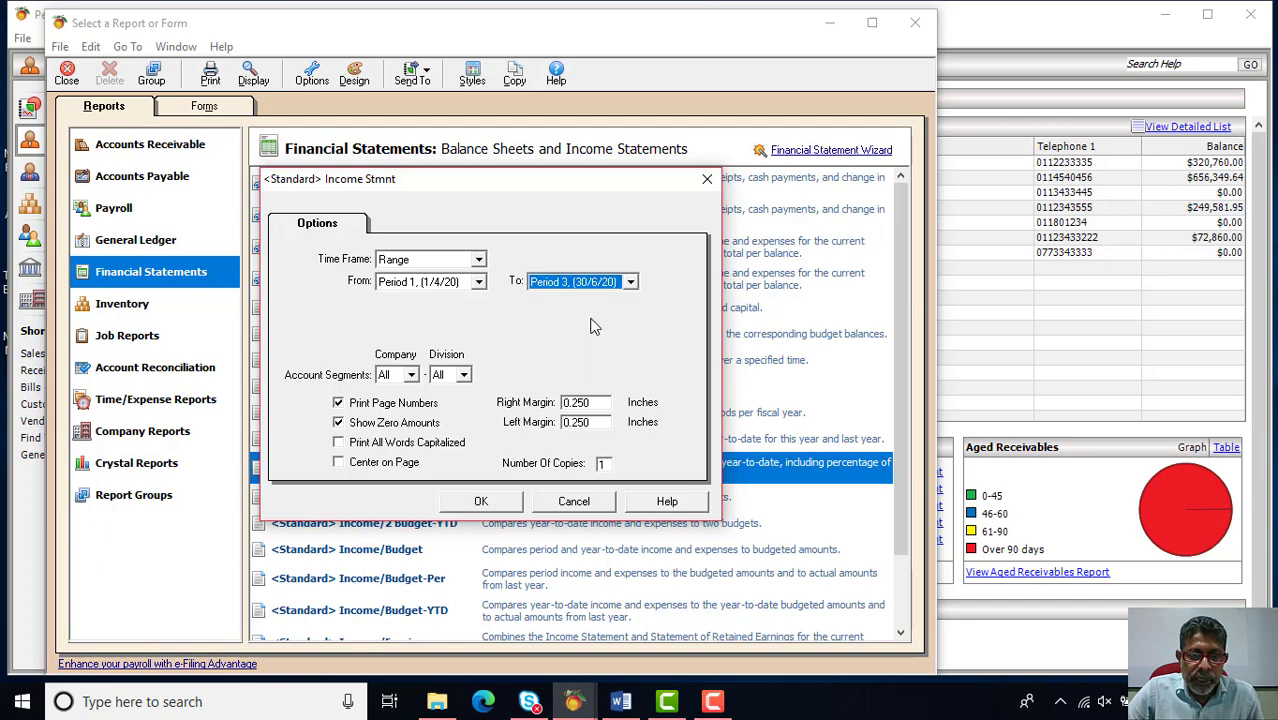
left_click(480, 501)
scroll(608, 315, "down", 2)
scroll(608, 315, "down", 5)
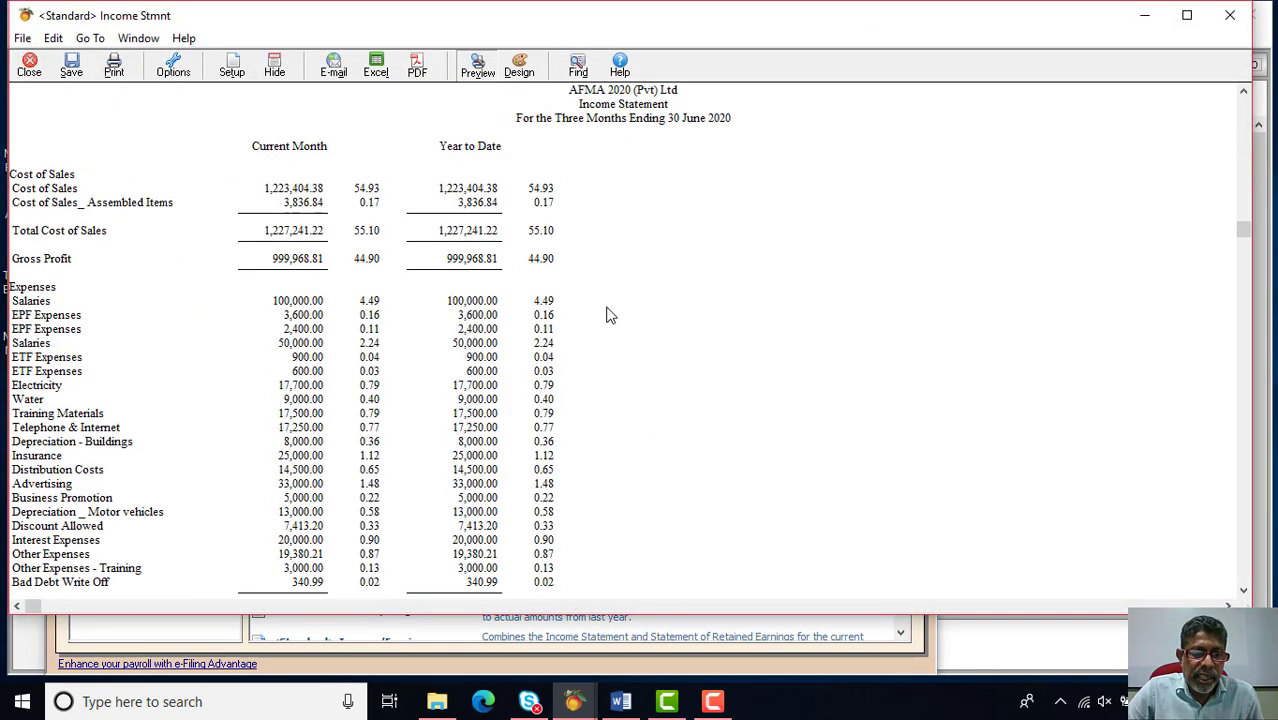
scroll(608, 315, "up", 7)
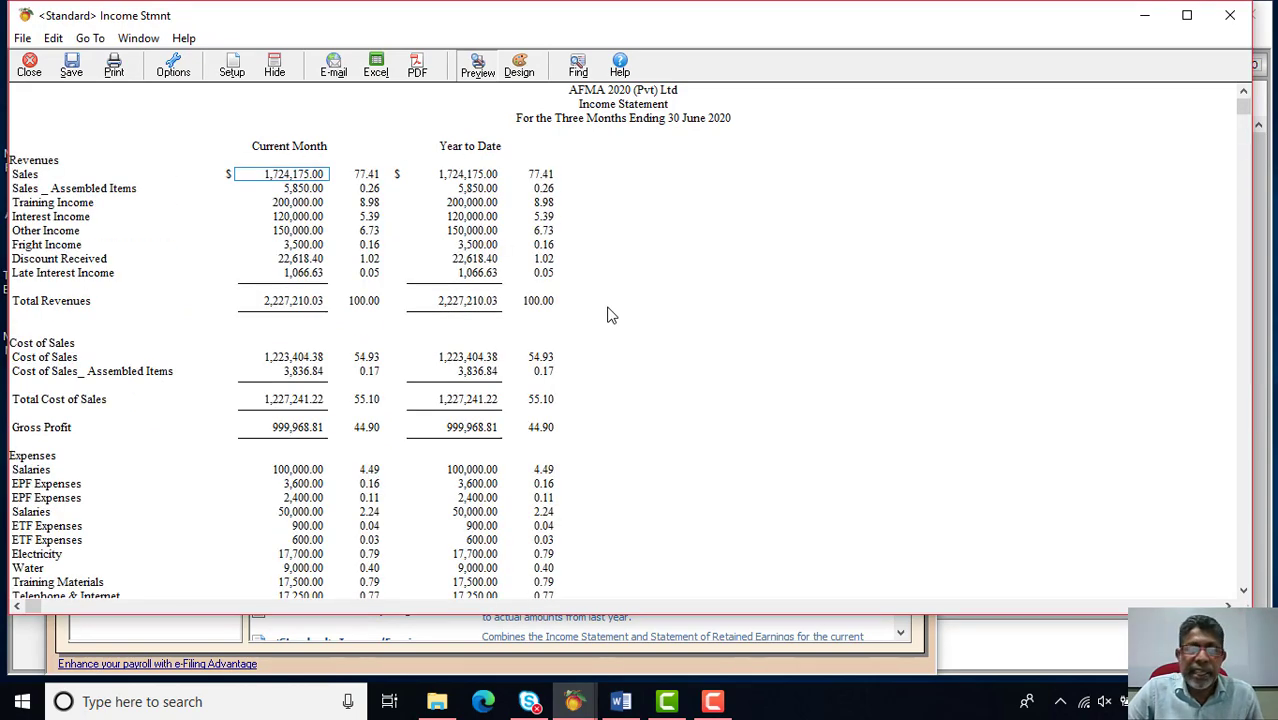
Export the income statement as a new worksheet in the AFMA 2020 Financial Statements workbook, and close the workbook saving the changes
left_click(378, 70)
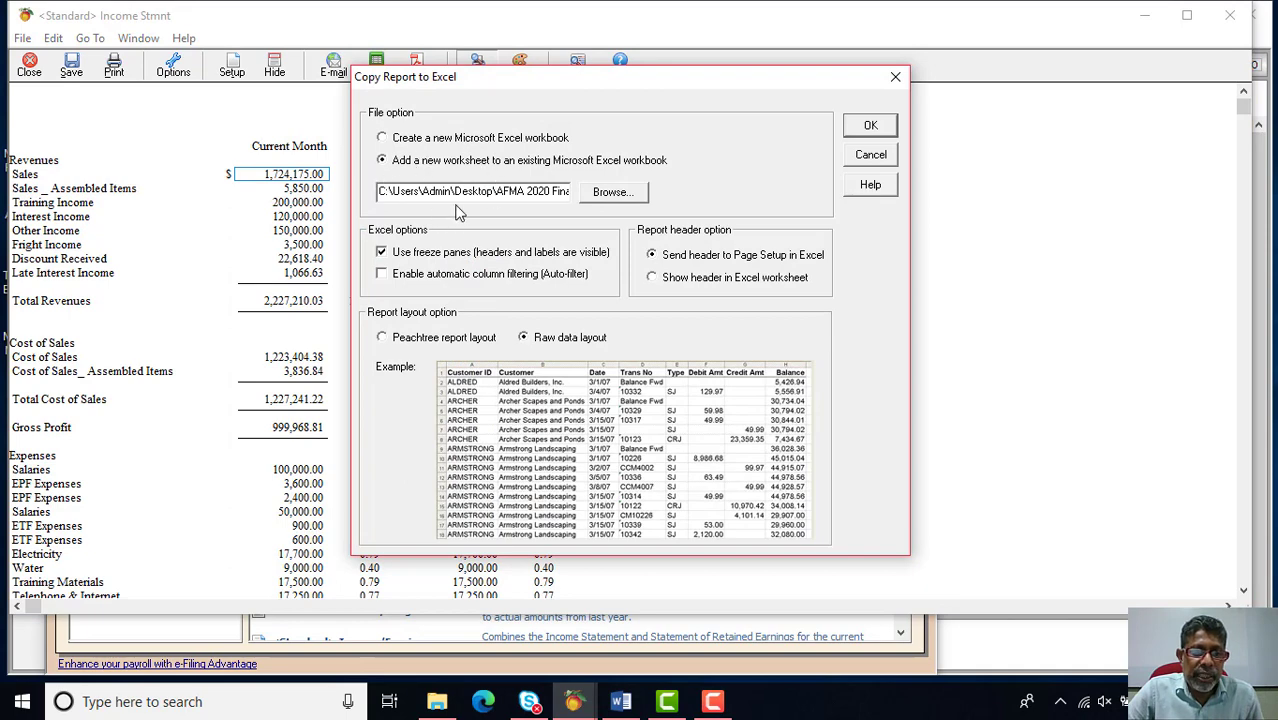
left_click(870, 127)
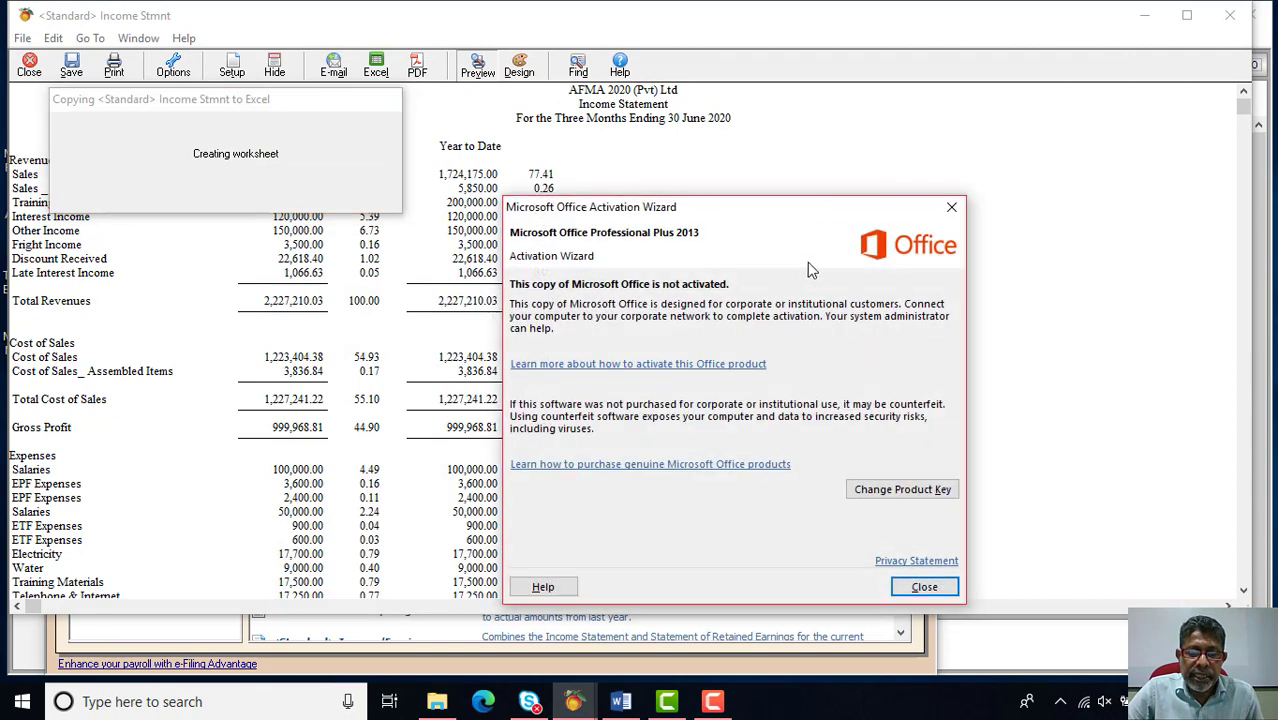
left_click(924, 587)
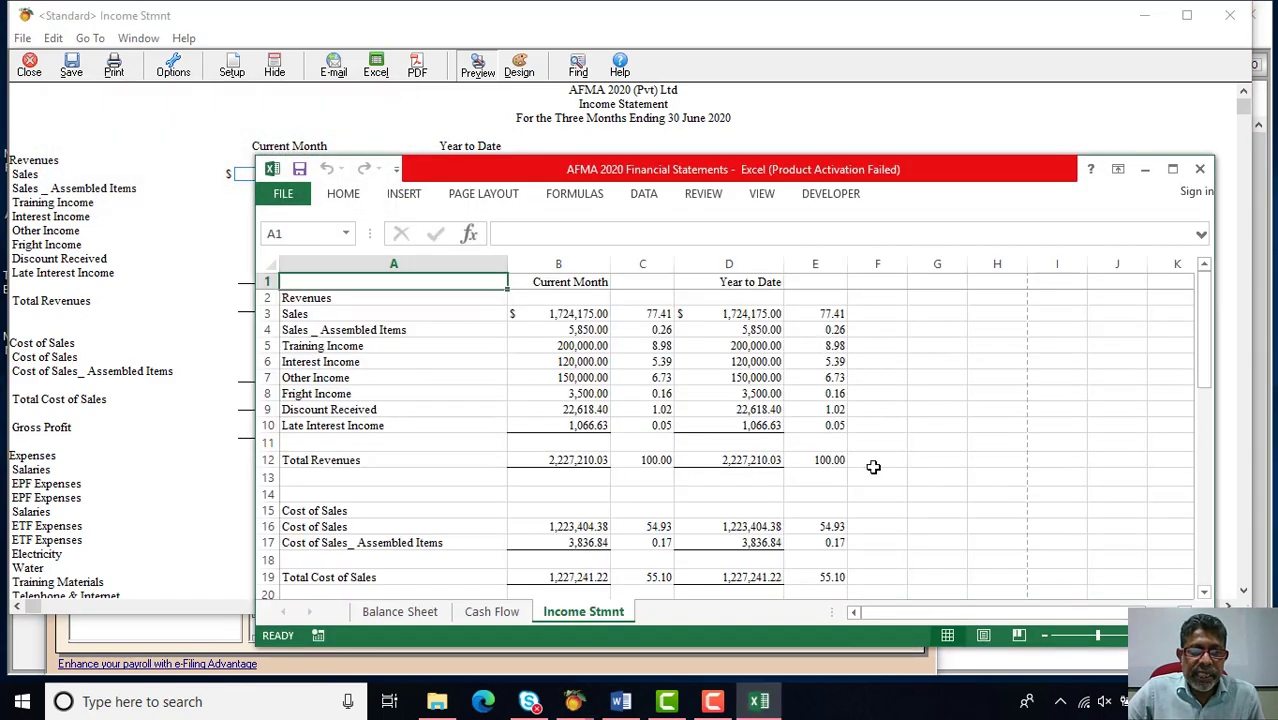
left_click(1172, 169)
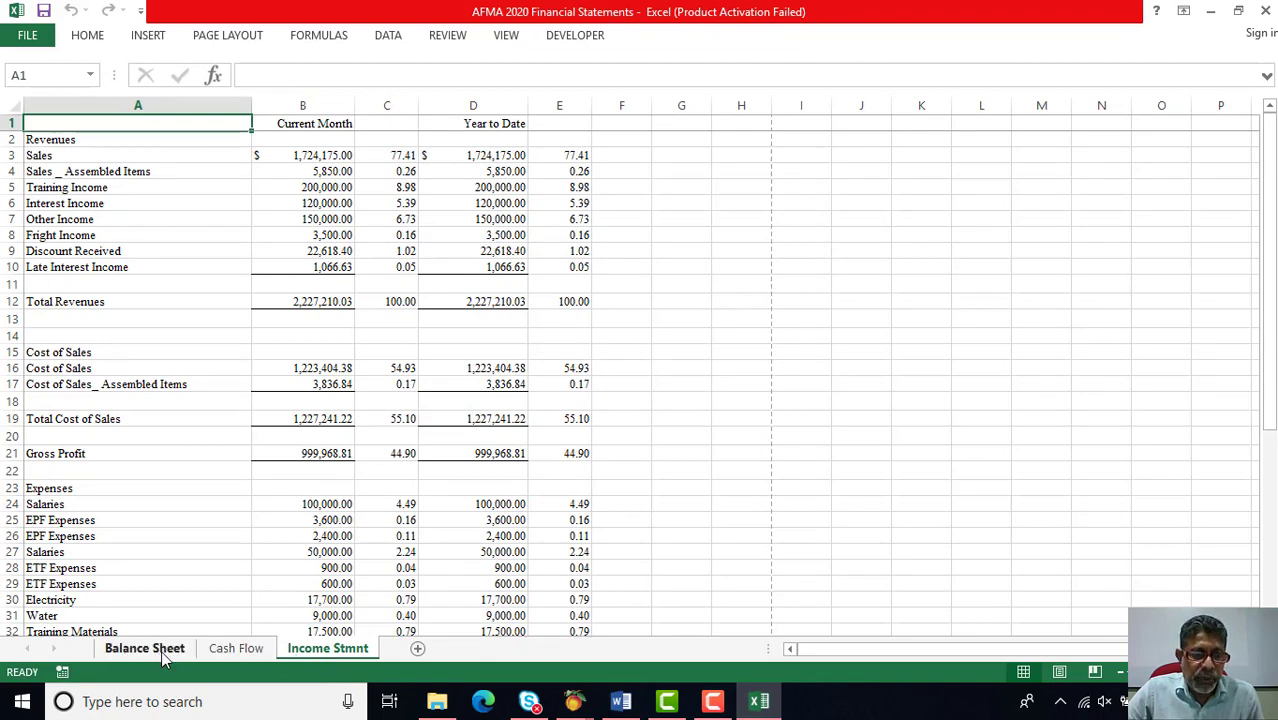
left_click(1265, 12)
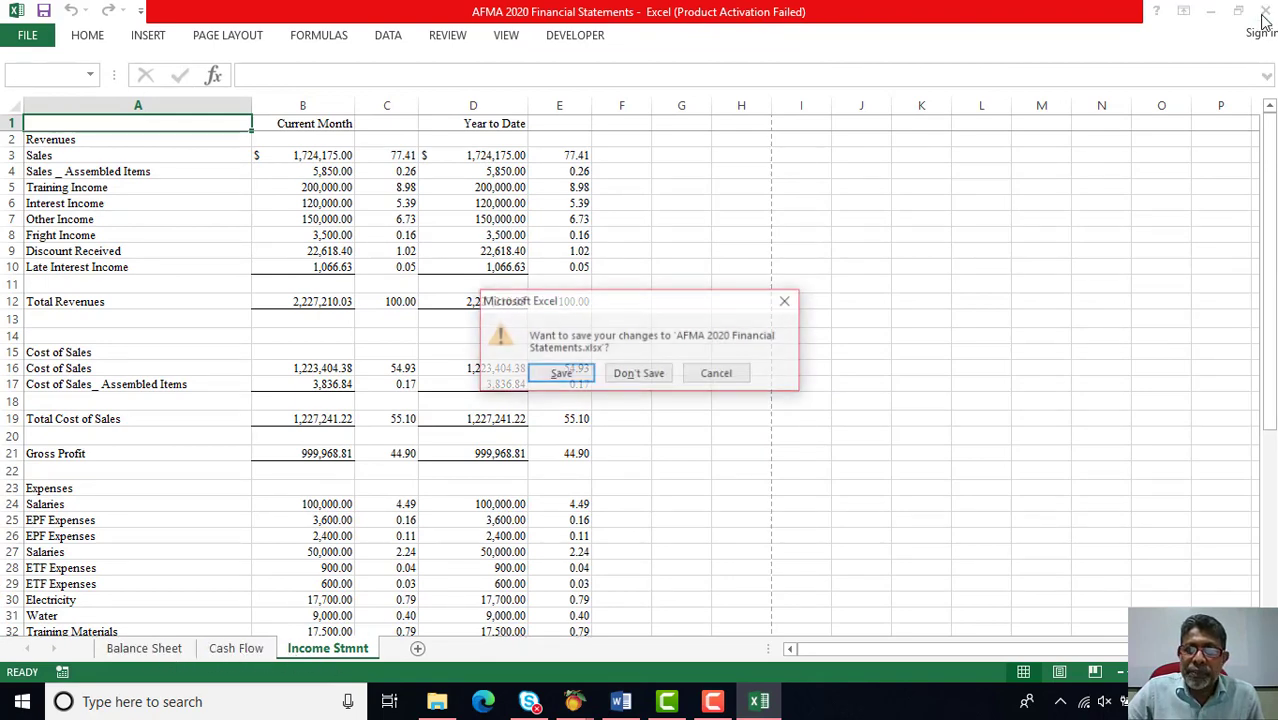
left_click(584, 378)
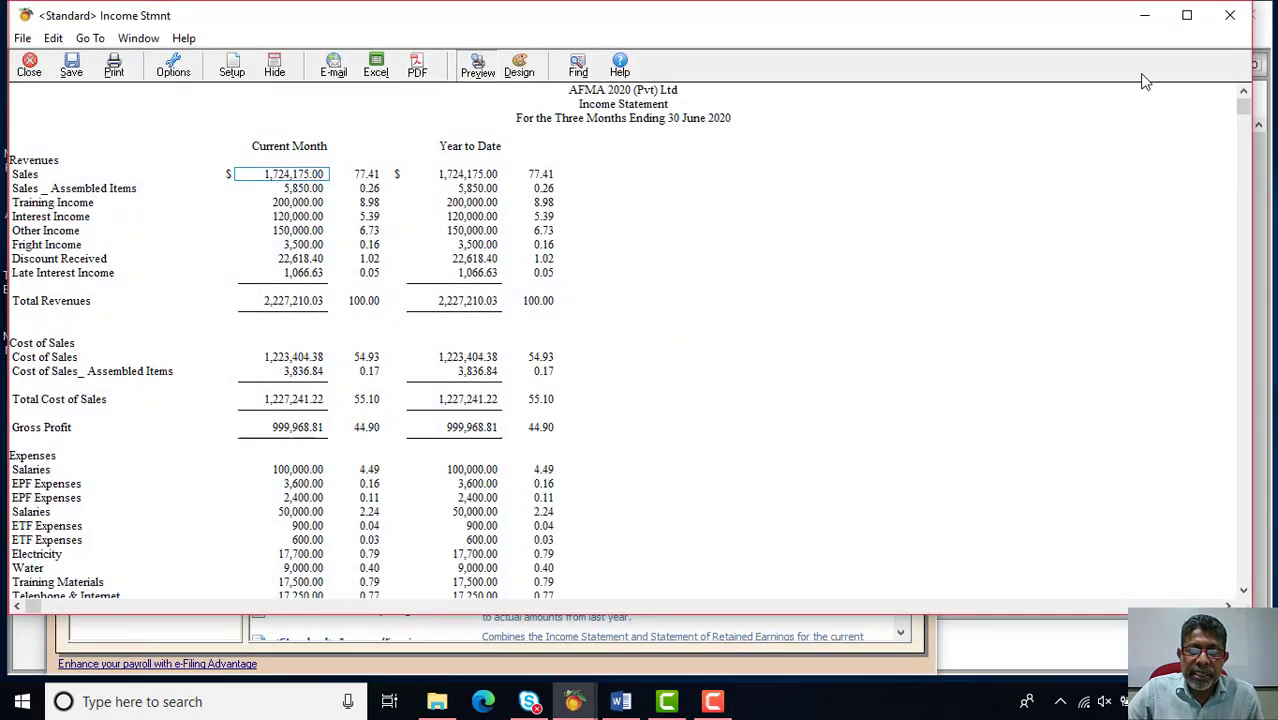
Restrict the income statement to division CL and review it down to net income
left_click(172, 66)
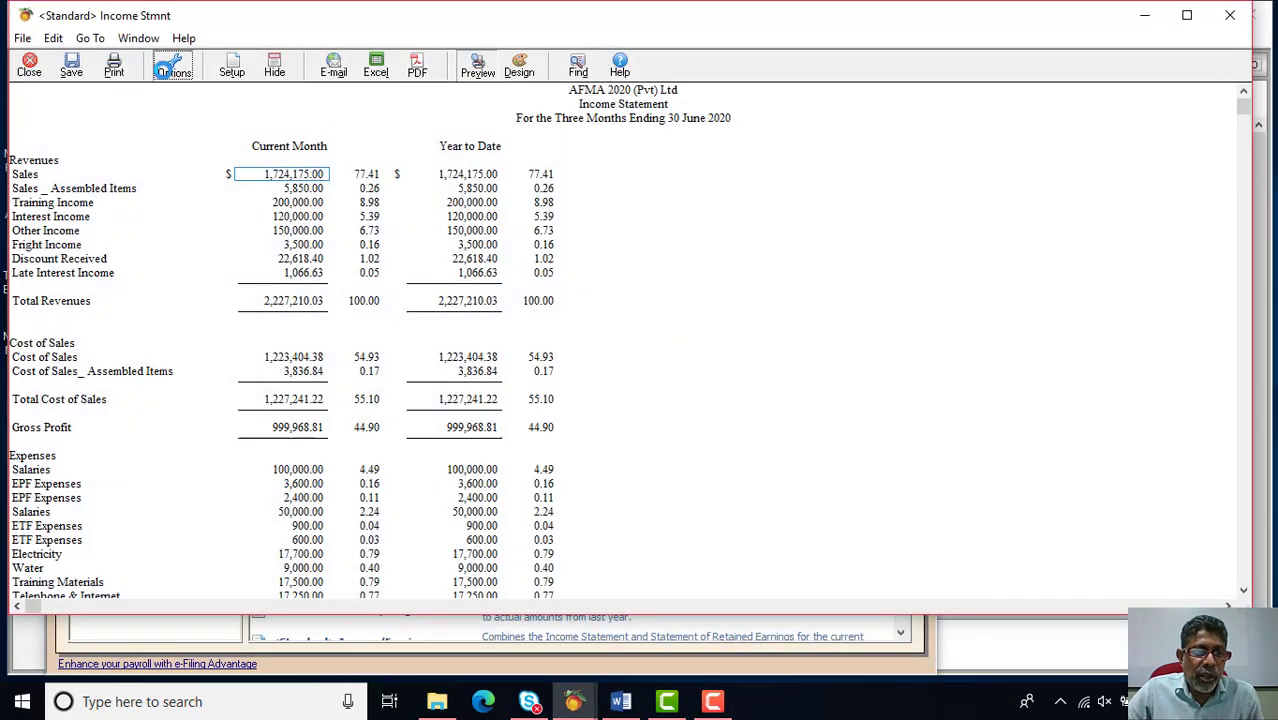
left_click(603, 341)
left_click(600, 370)
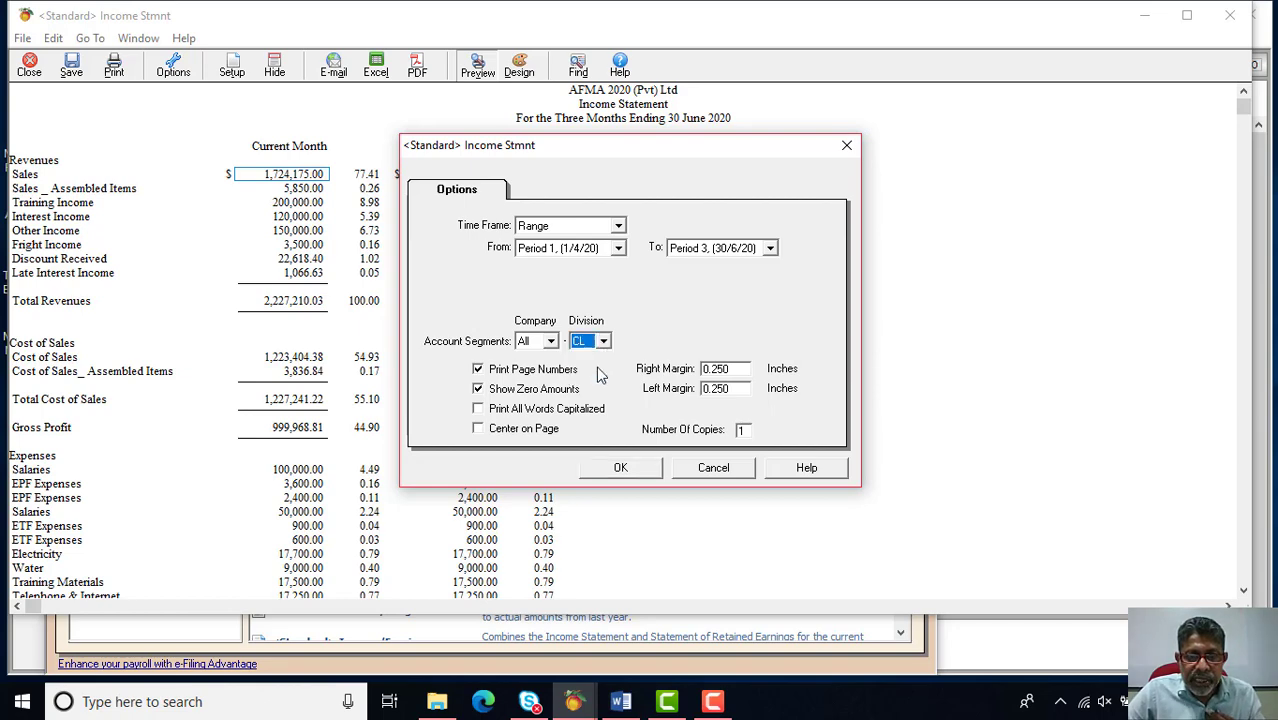
left_click(620, 468)
scroll(772, 328, "down", 5)
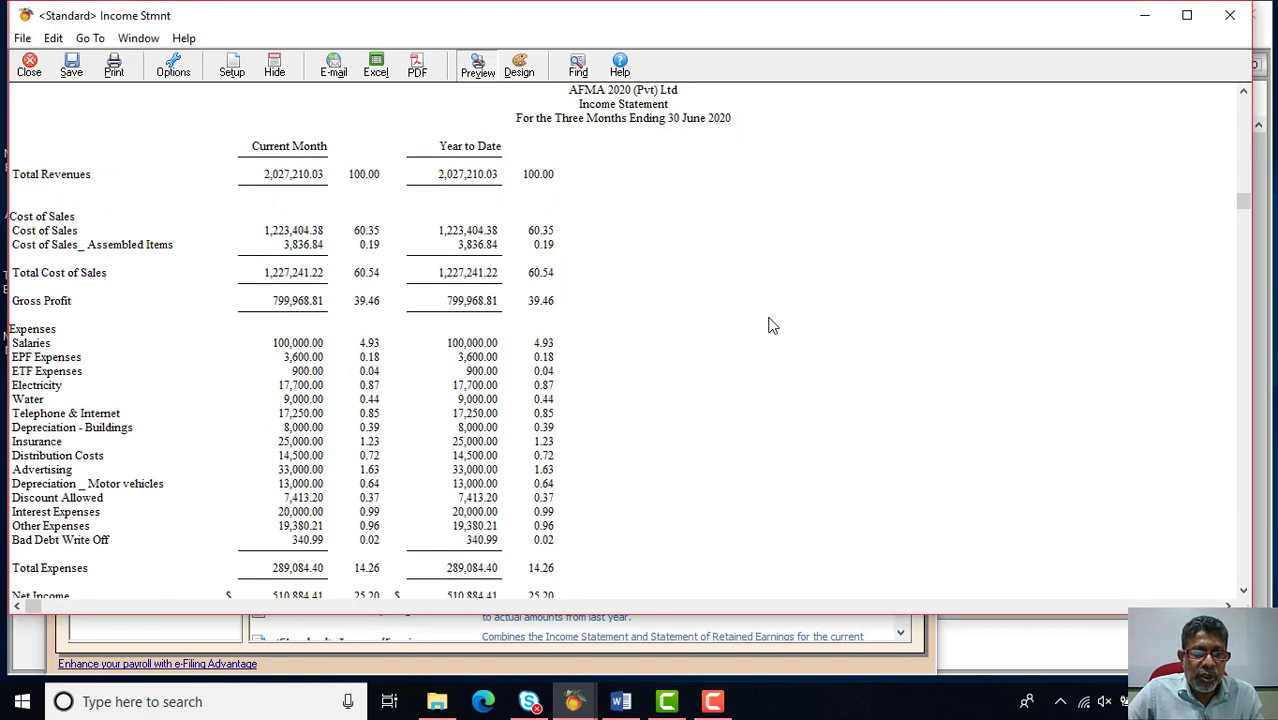
scroll(775, 326, "up", 2)
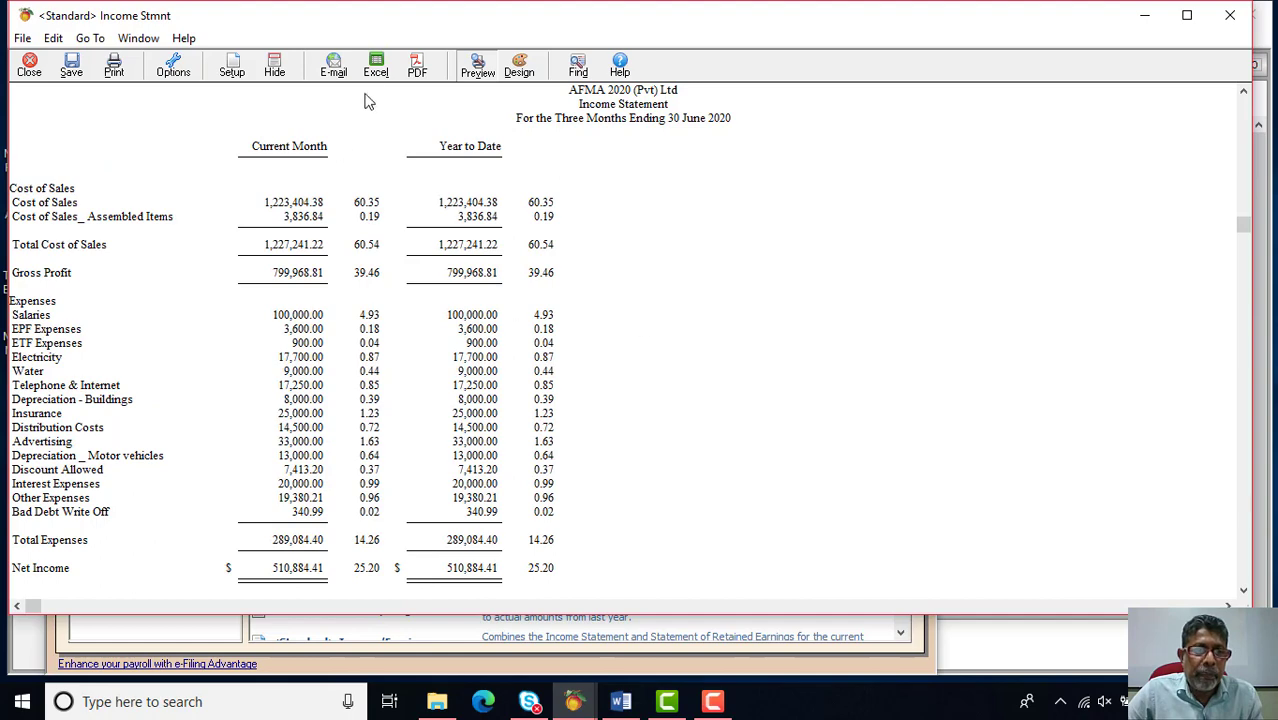
Export the division CL income statement as a new worksheet in the existing AFMA 2020 Financial Statements workbook, and close the workbook
left_click(376, 66)
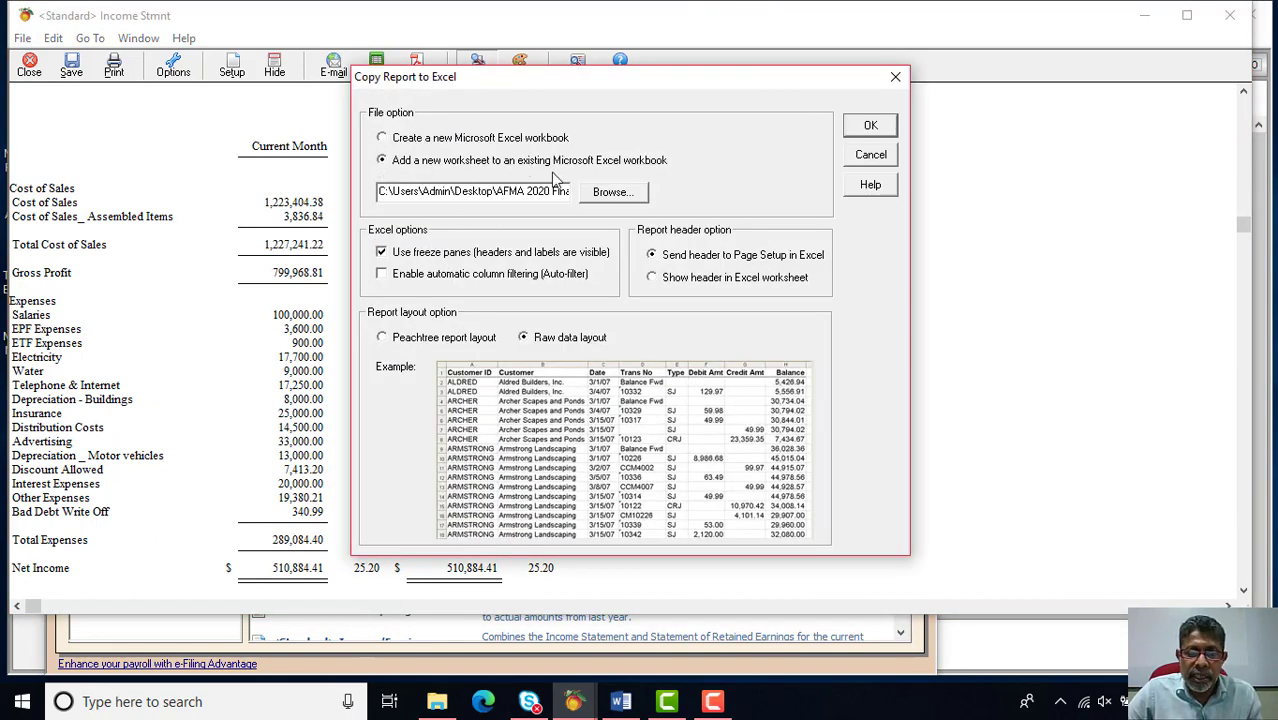
left_click(868, 130)
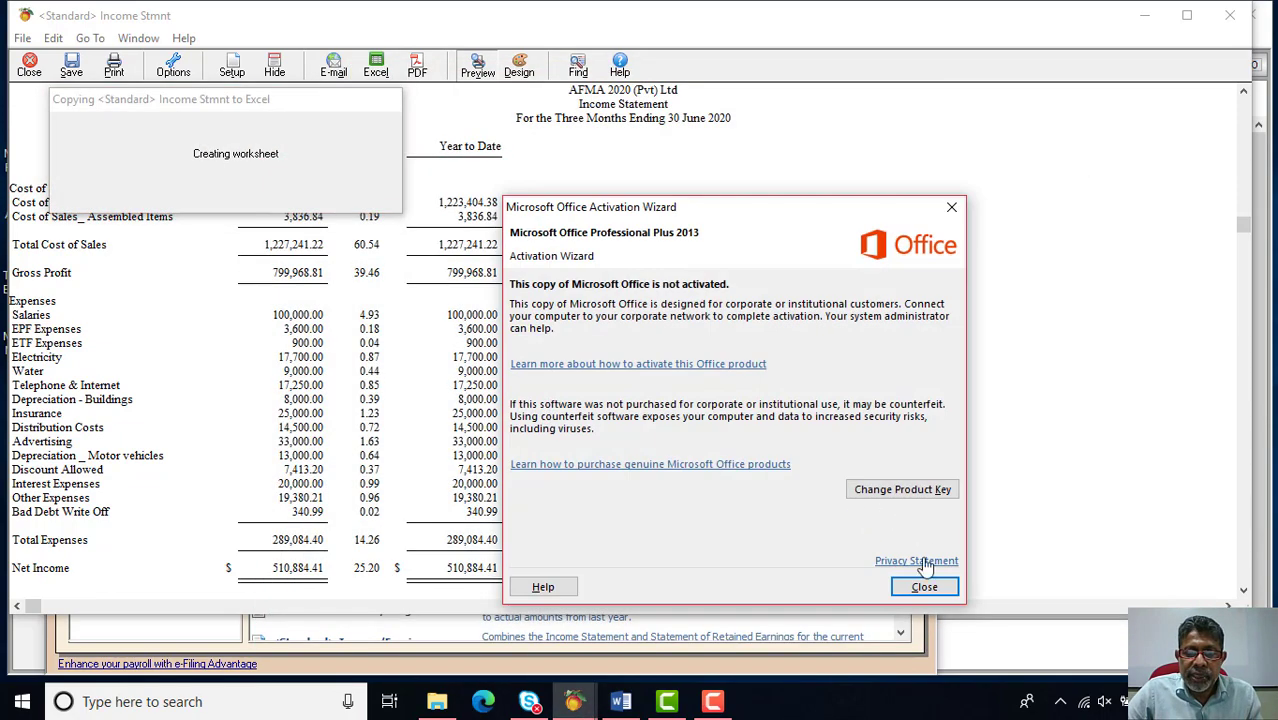
left_click(926, 588)
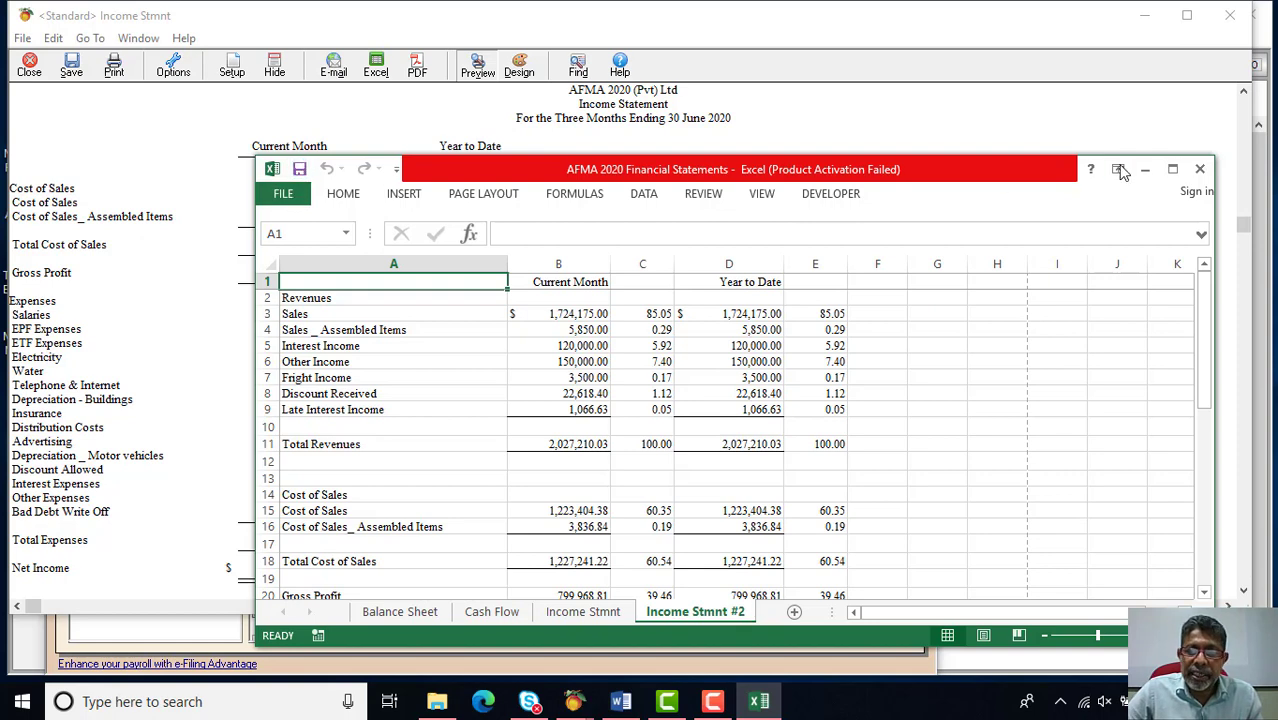
left_click(1200, 169)
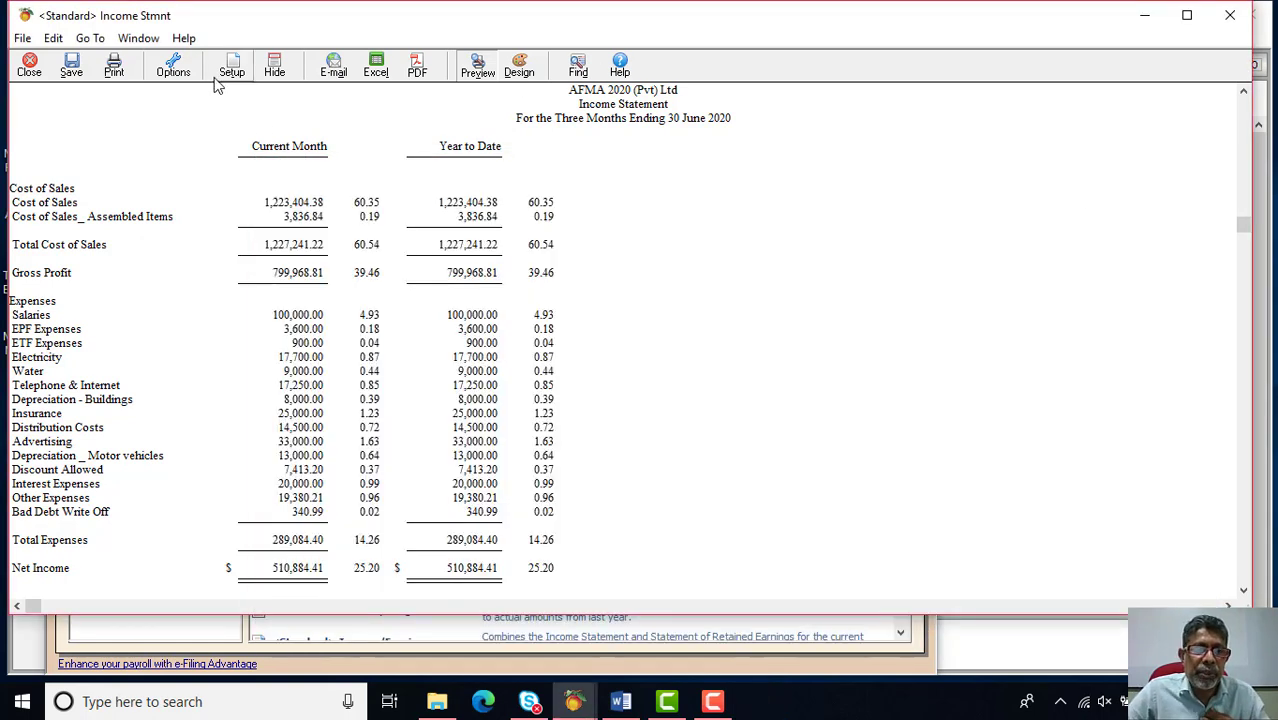
Restrict the income statement to the training division, keeping the range Period 1 (1/4/20) to Period 3 (30/6/20)
left_click(173, 66)
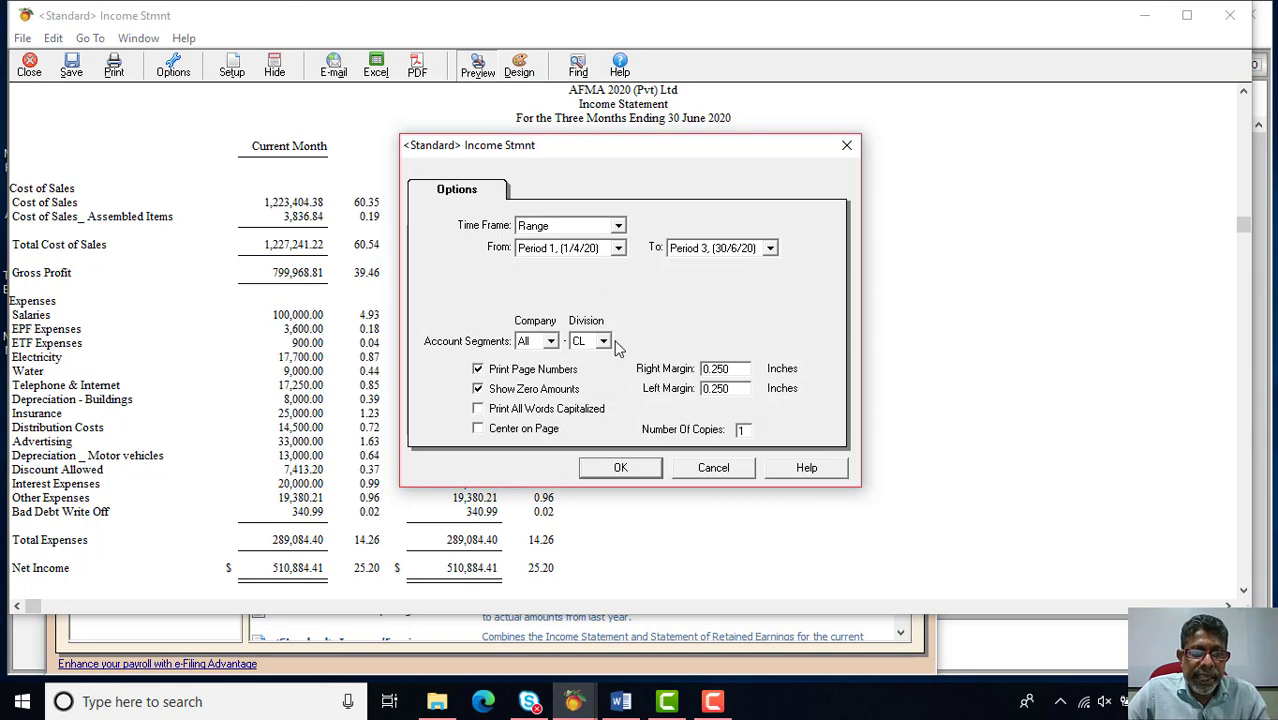
left_click(605, 343)
left_click(598, 384)
left_click(619, 465)
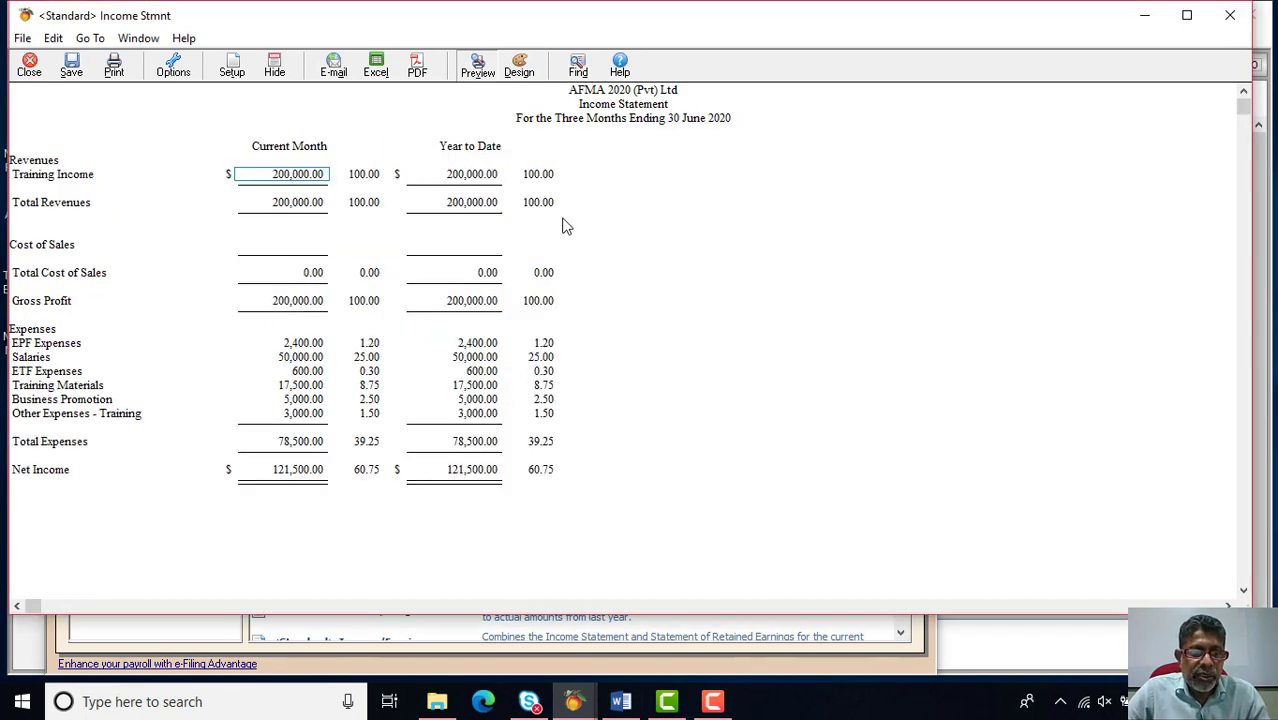
Export the training division income statement as a new worksheet in the existing workbook, and review it in the maximized workbook
left_click(376, 66)
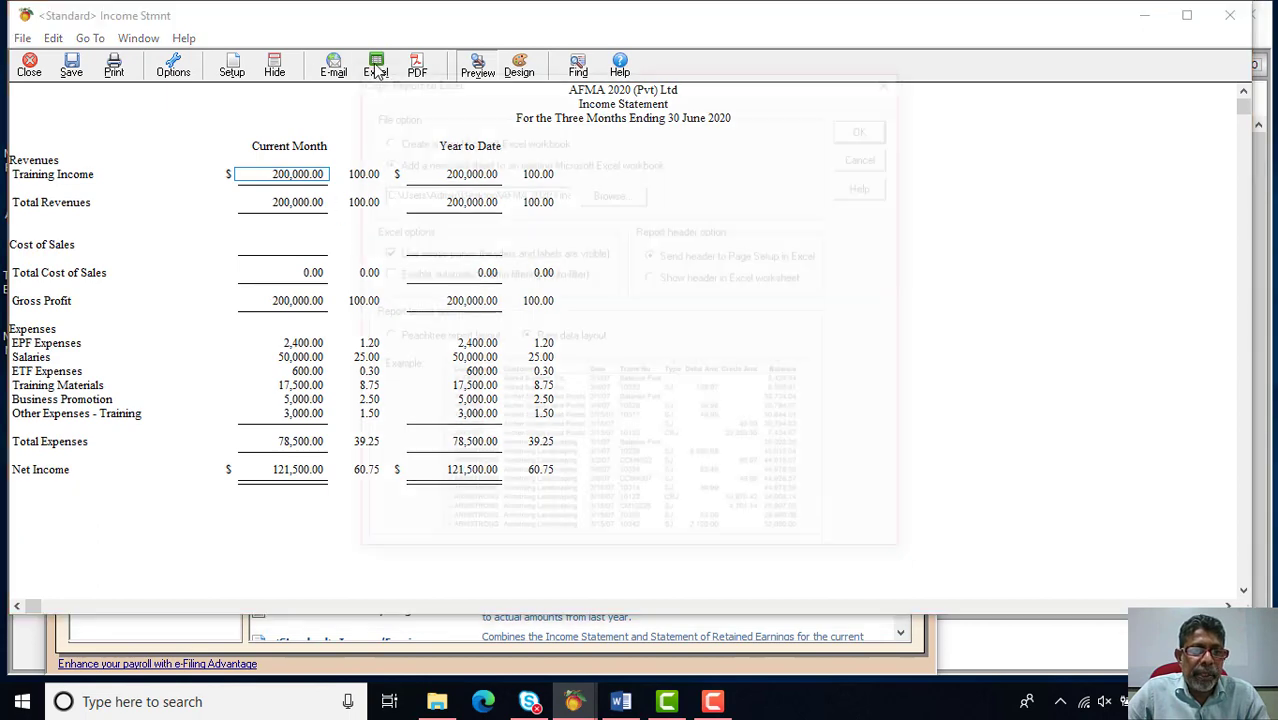
left_click(860, 132)
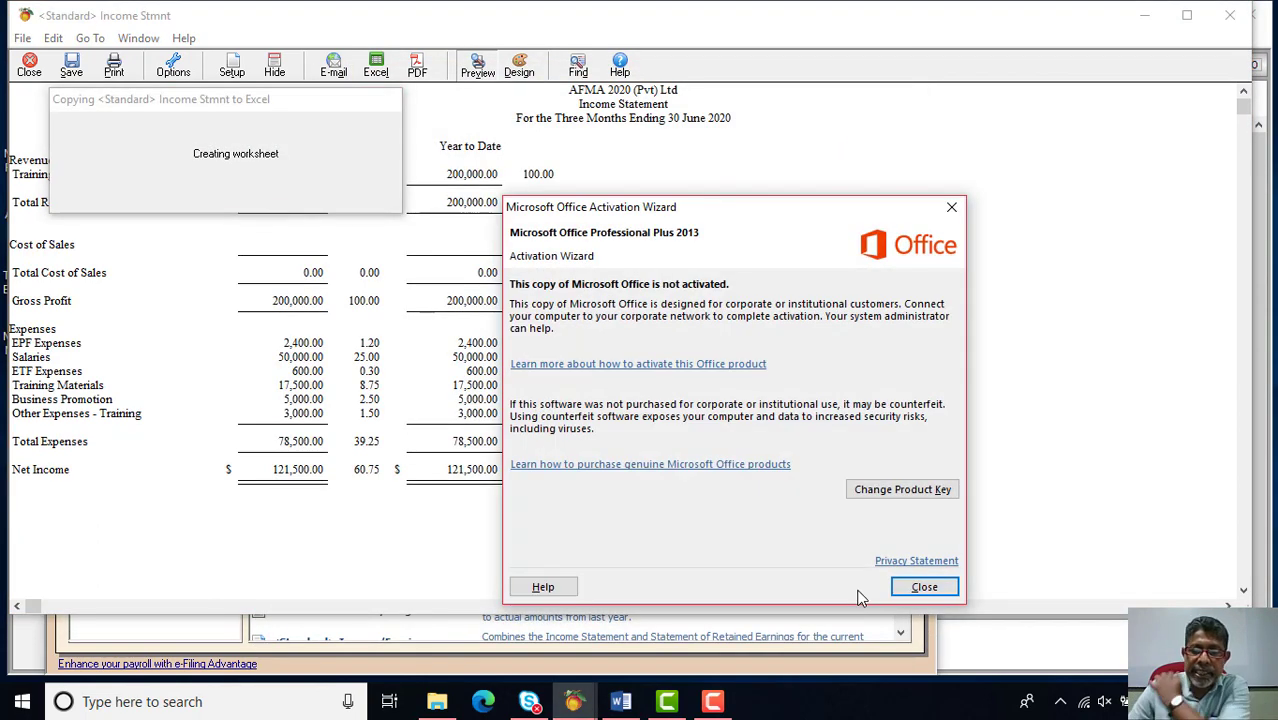
left_click(926, 591)
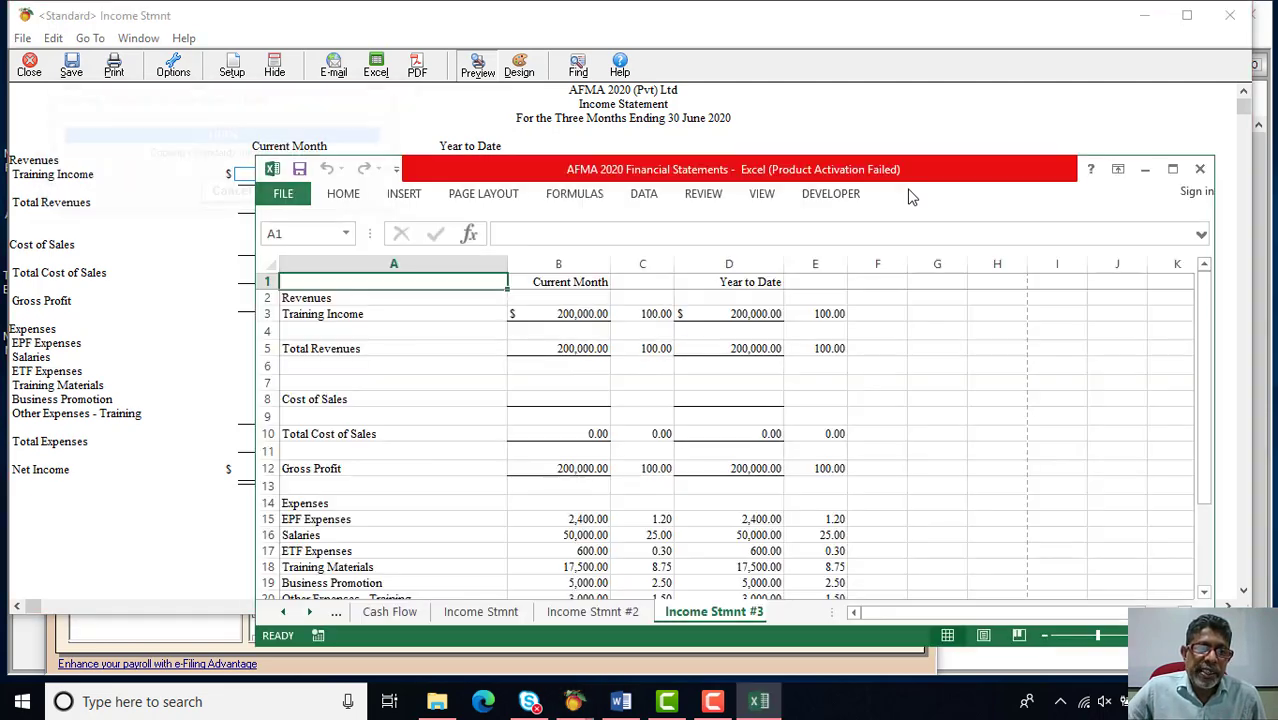
left_click(1176, 163)
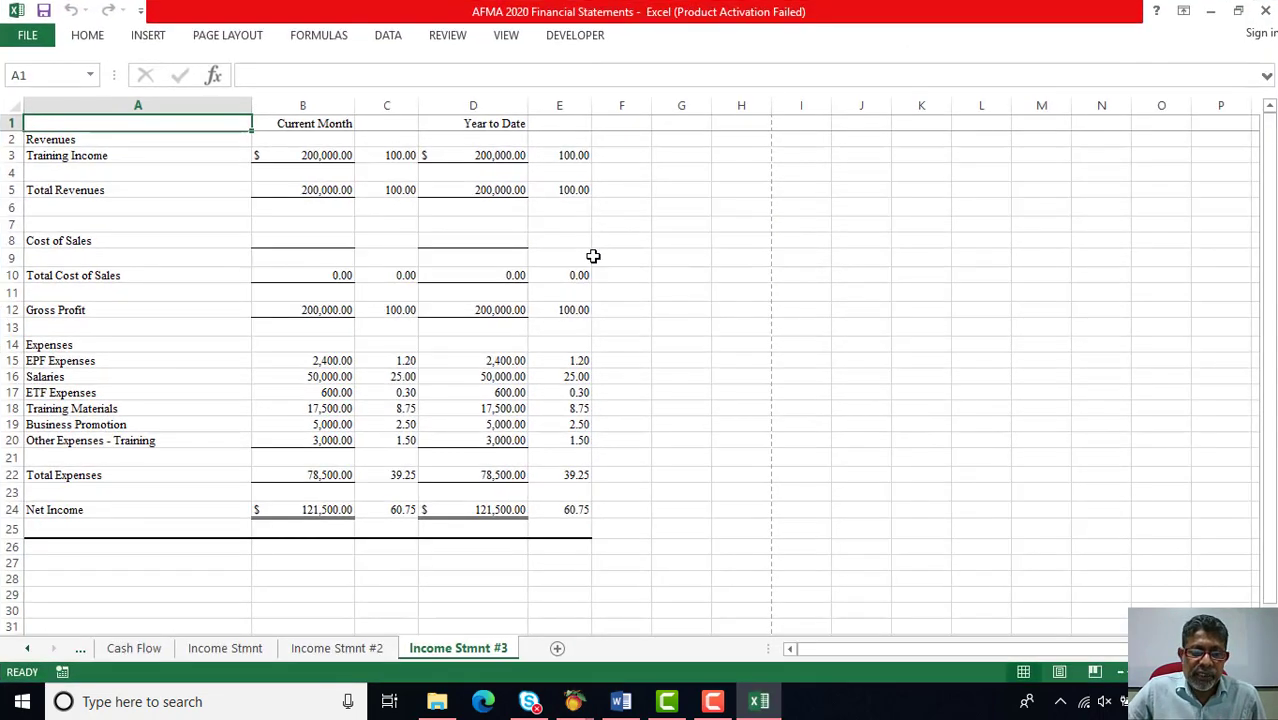
scroll(540, 420, "down", 2)
Rename the Income Stmnt #2 worksheet as Income Stmnt CL
left_click(340, 649)
right_click(372, 650)
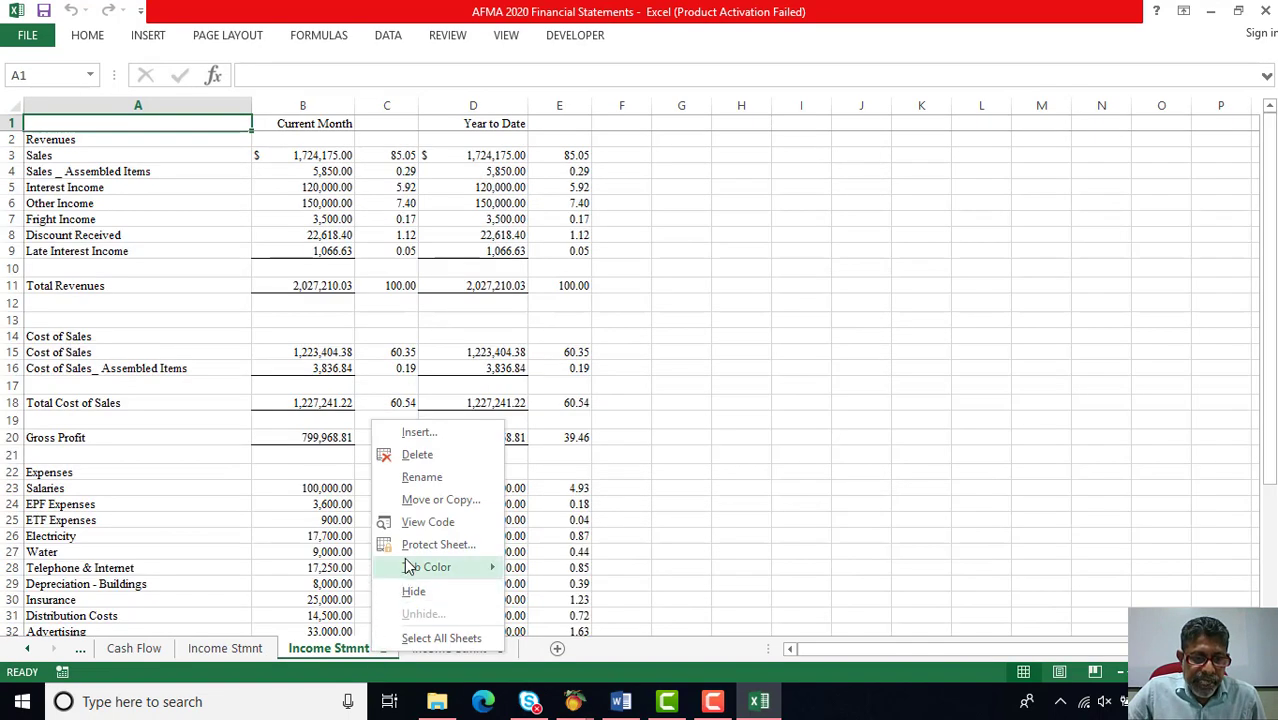
key("Escape")
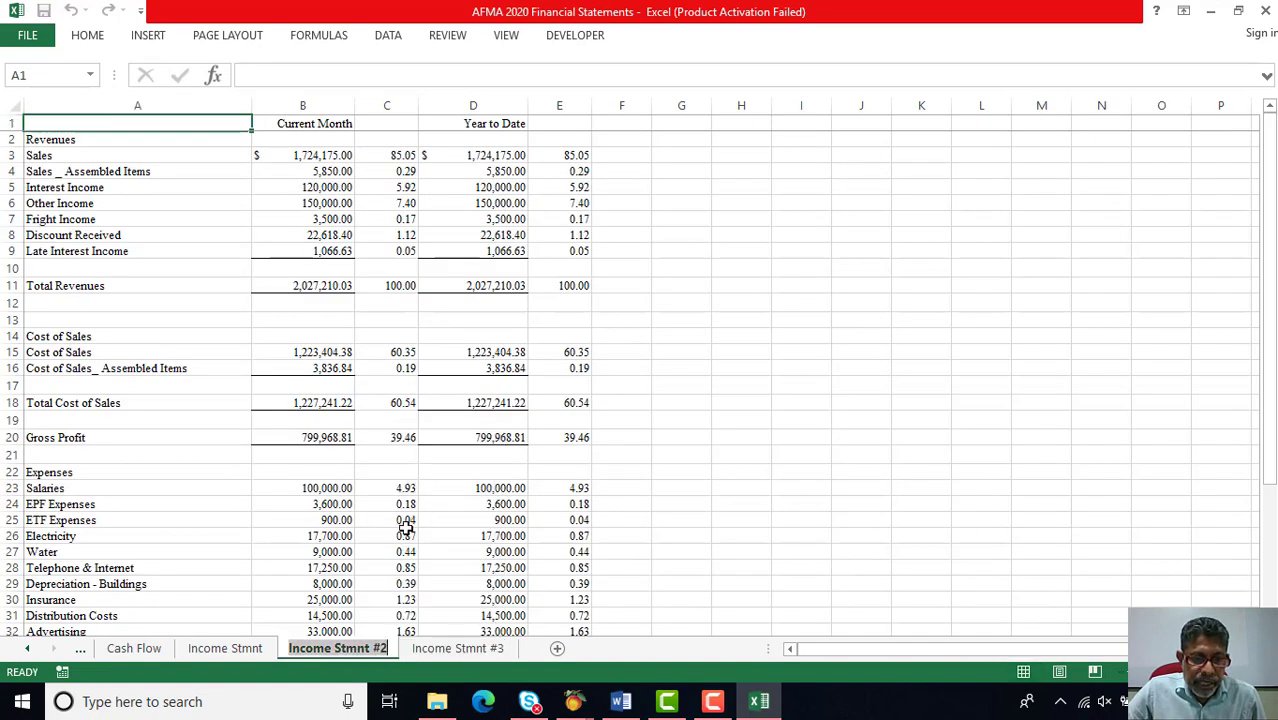
double_click(390, 650)
key("End")
key("BackSpace")
key("BackSpace")
type("CL")
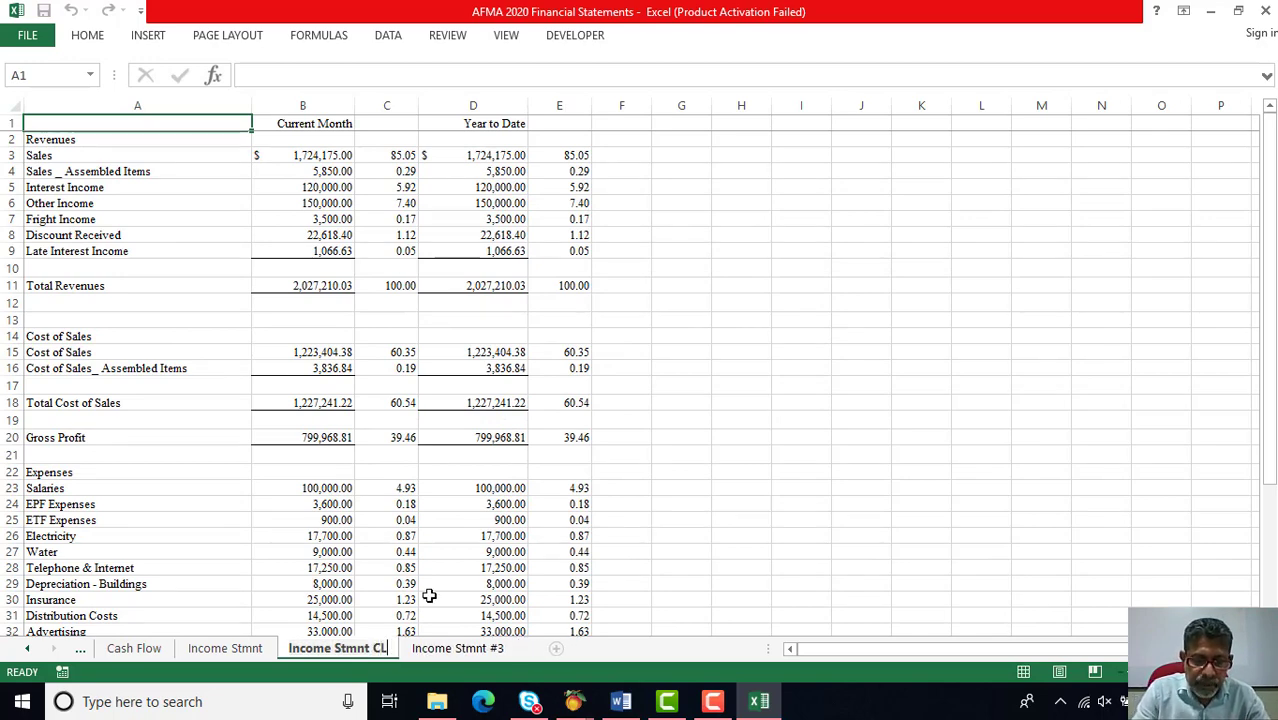
Rename the Income Stmnt #3 worksheet as Income Stmnt TR
left_click(503, 650)
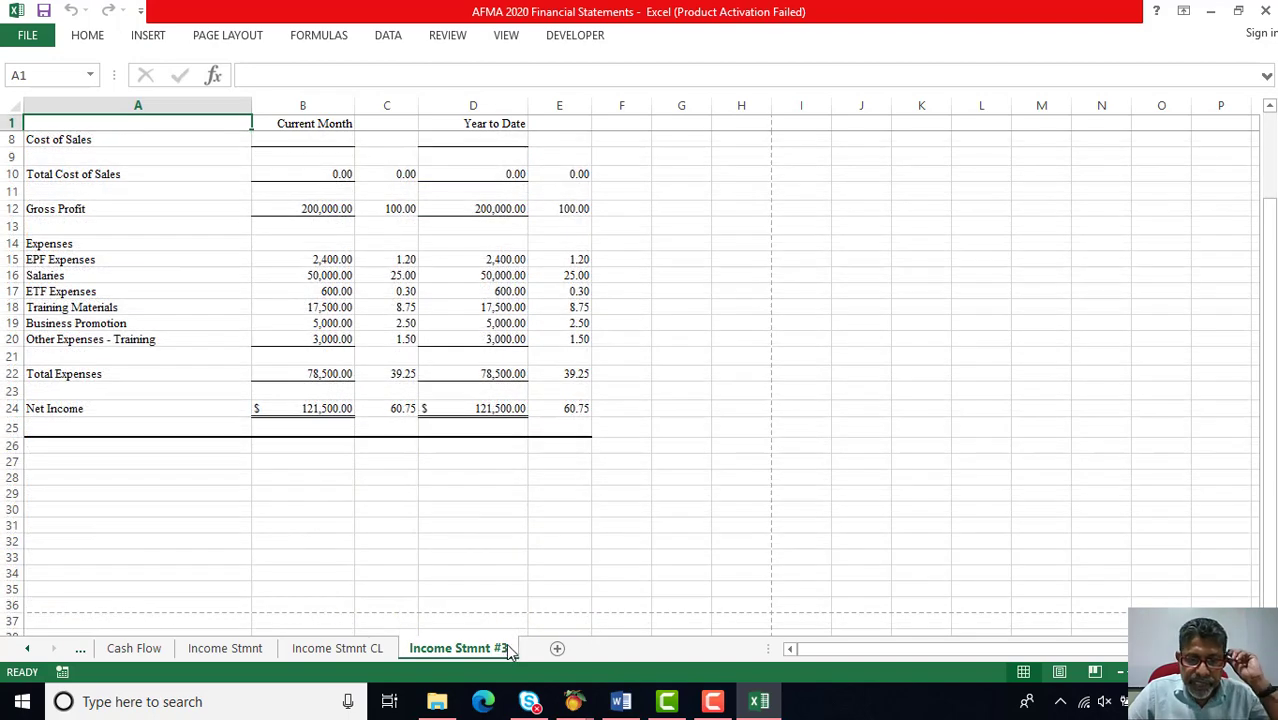
right_click(503, 650)
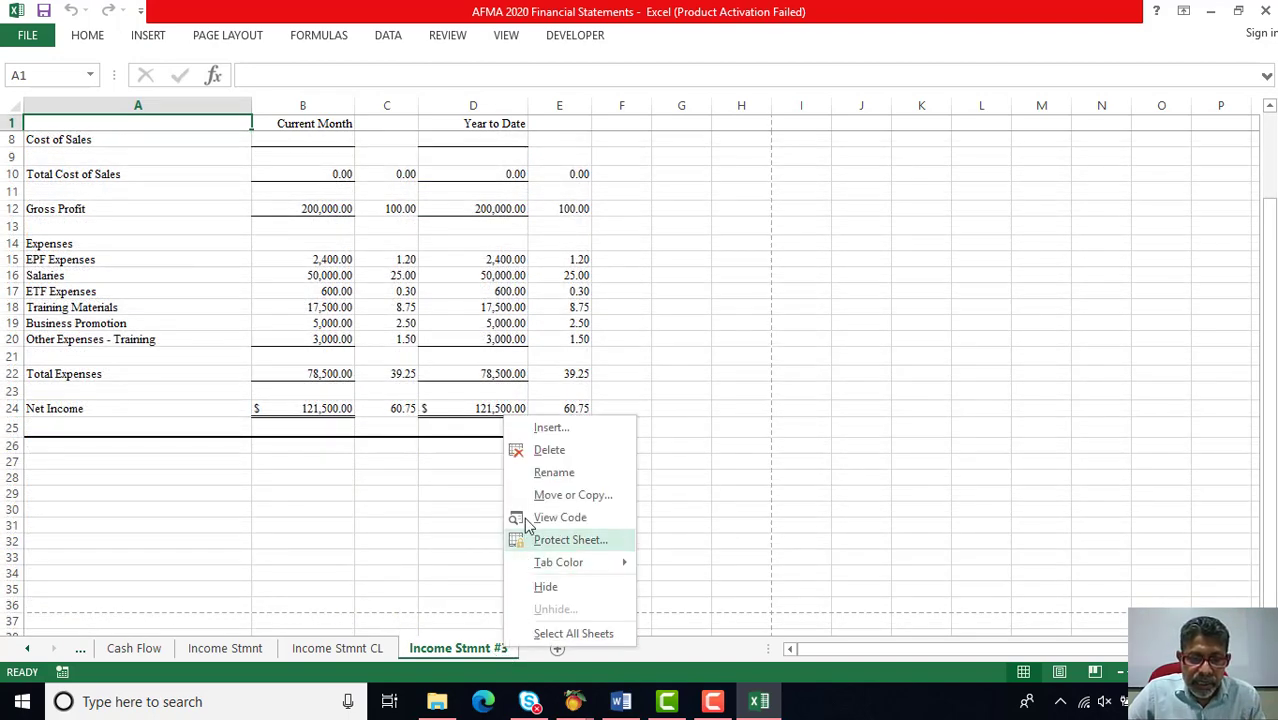
left_click(552, 472)
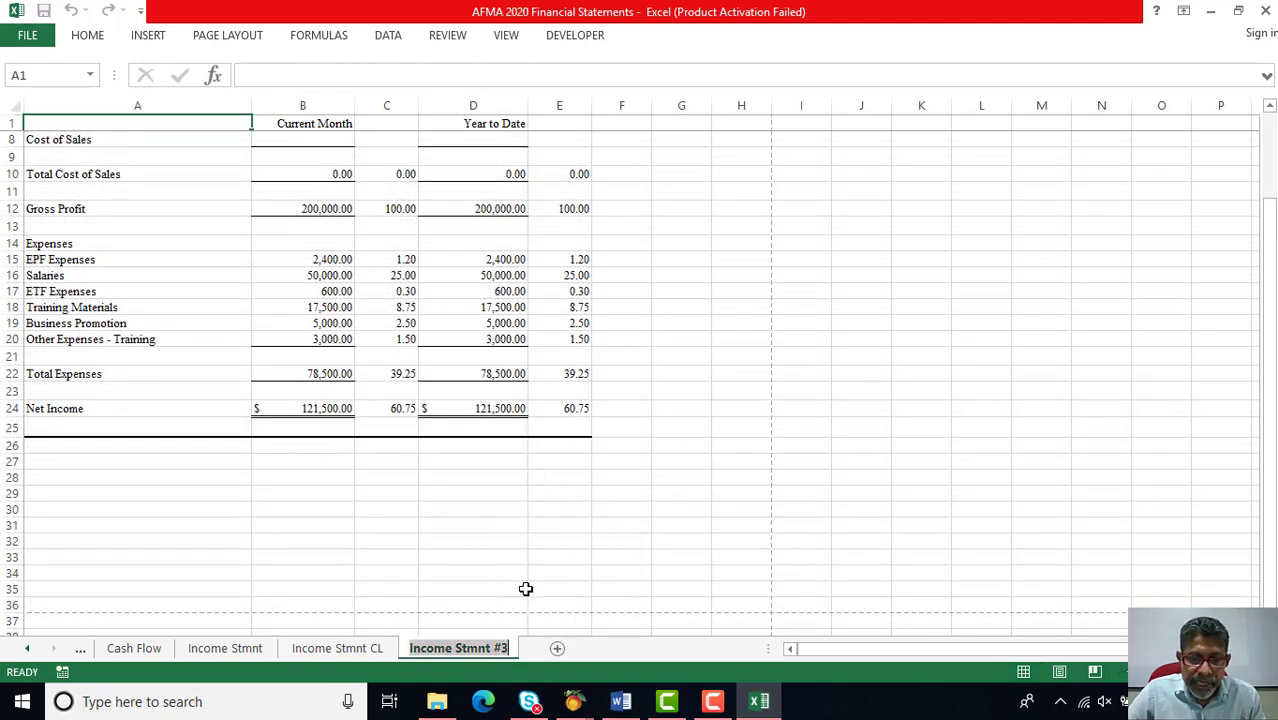
left_click(510, 652)
double_click(508, 650)
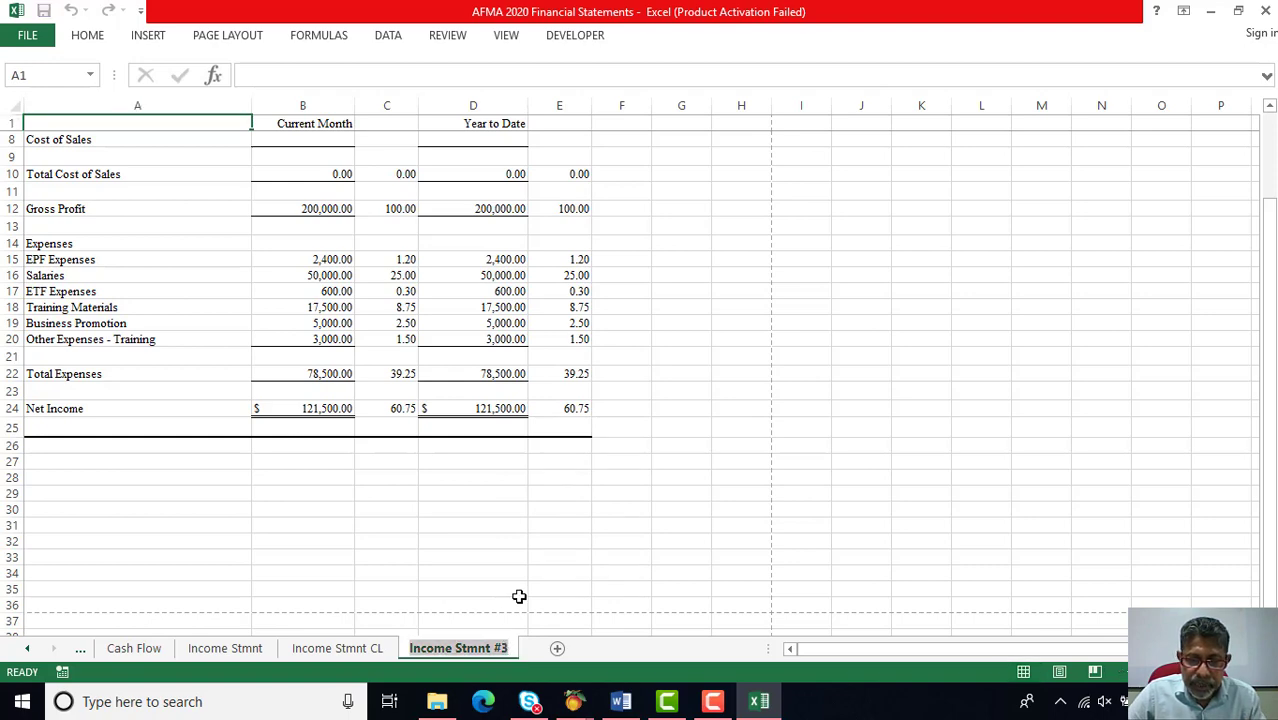
key("BackSpace")
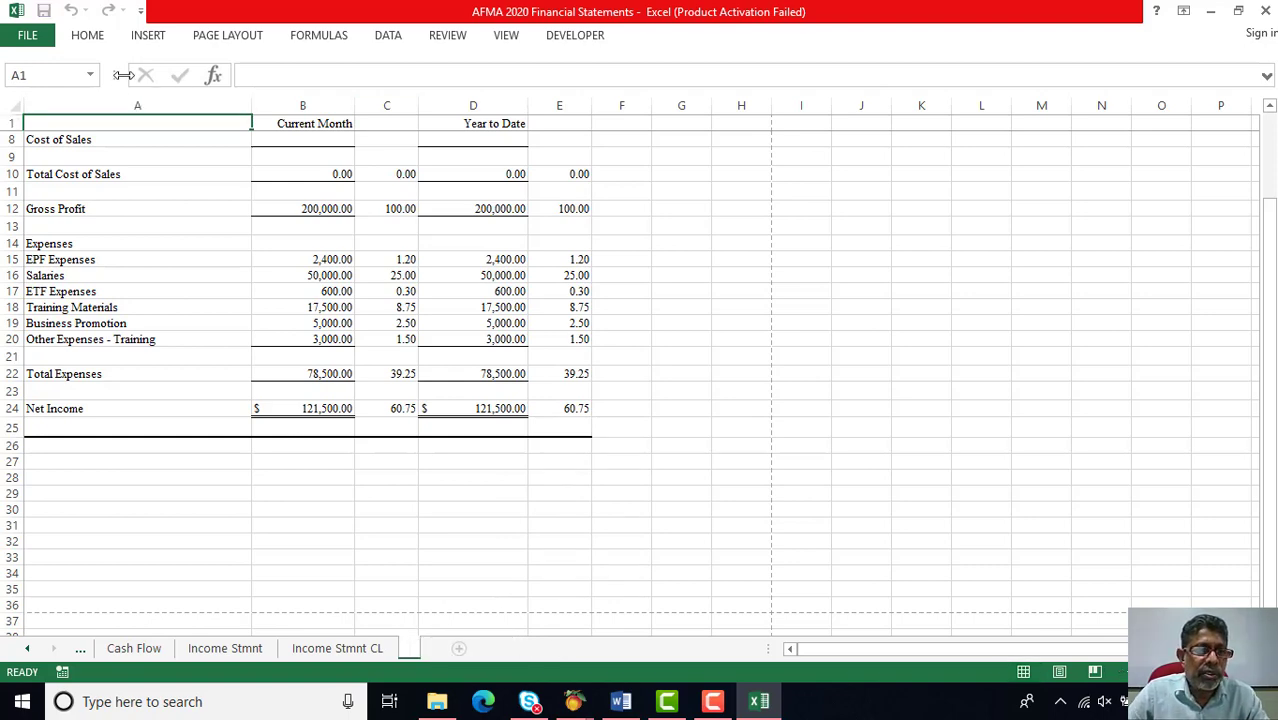
type("I")
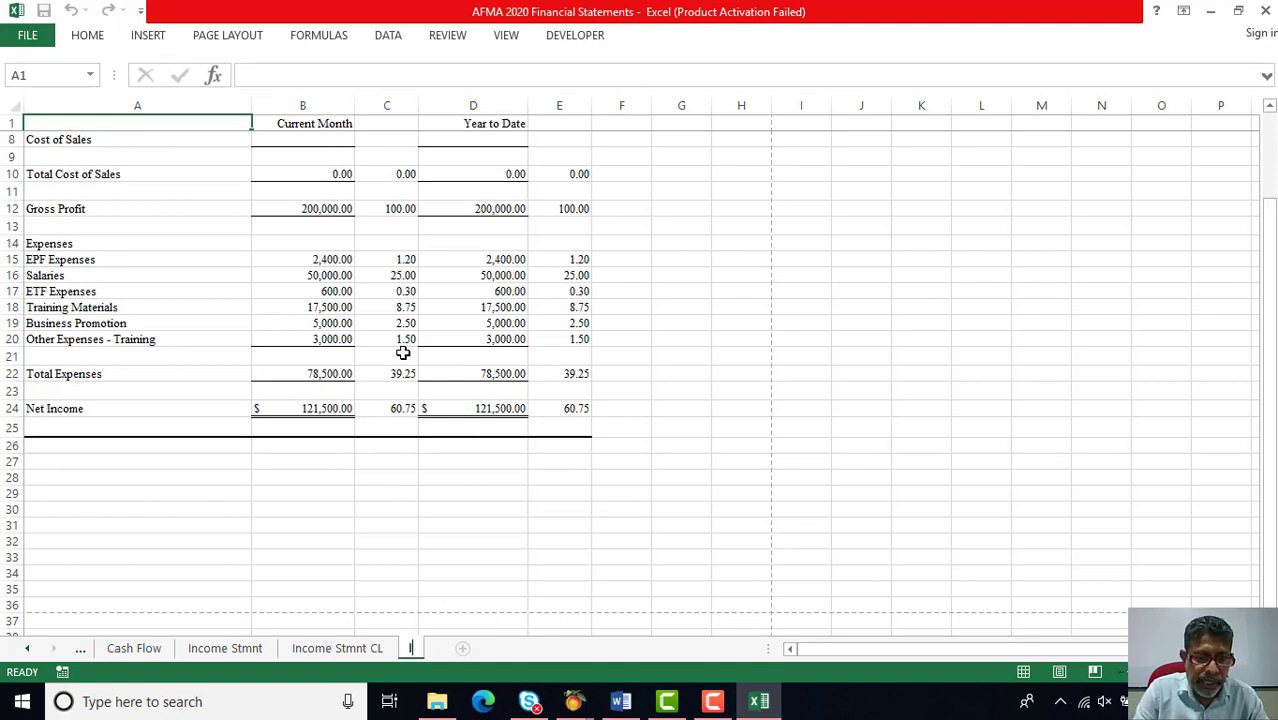
type("nc")
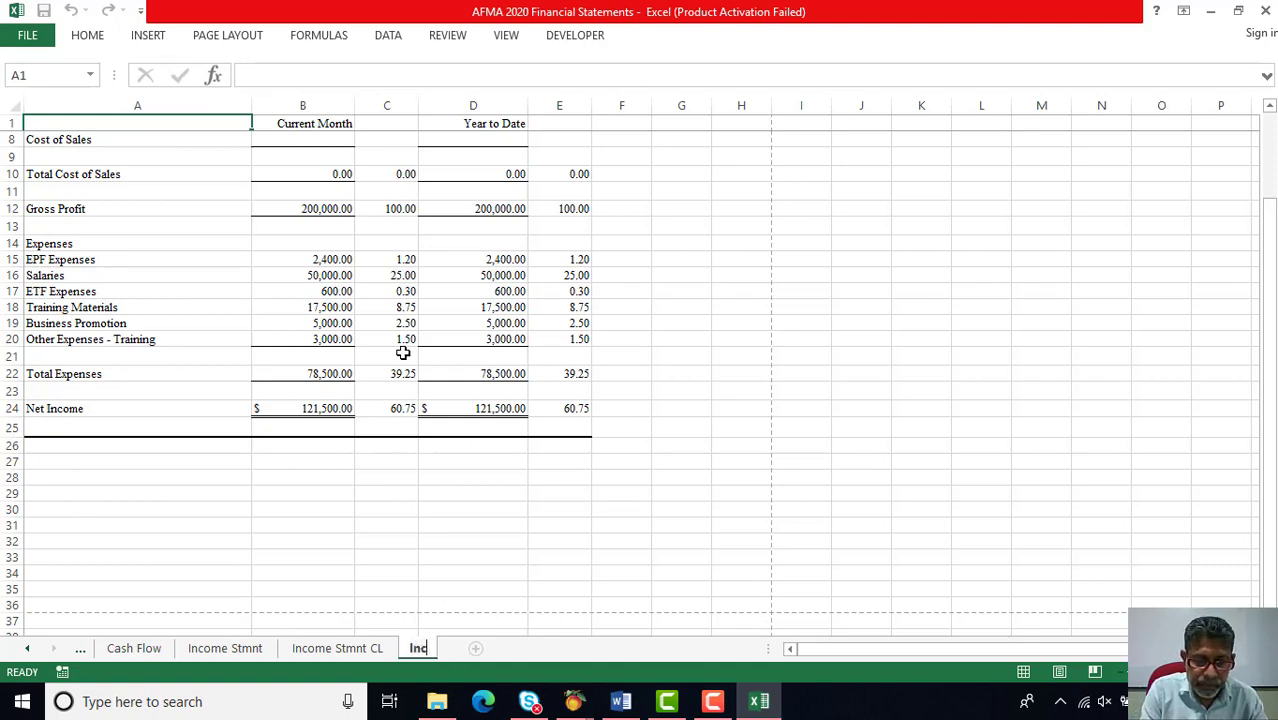
type("ome S")
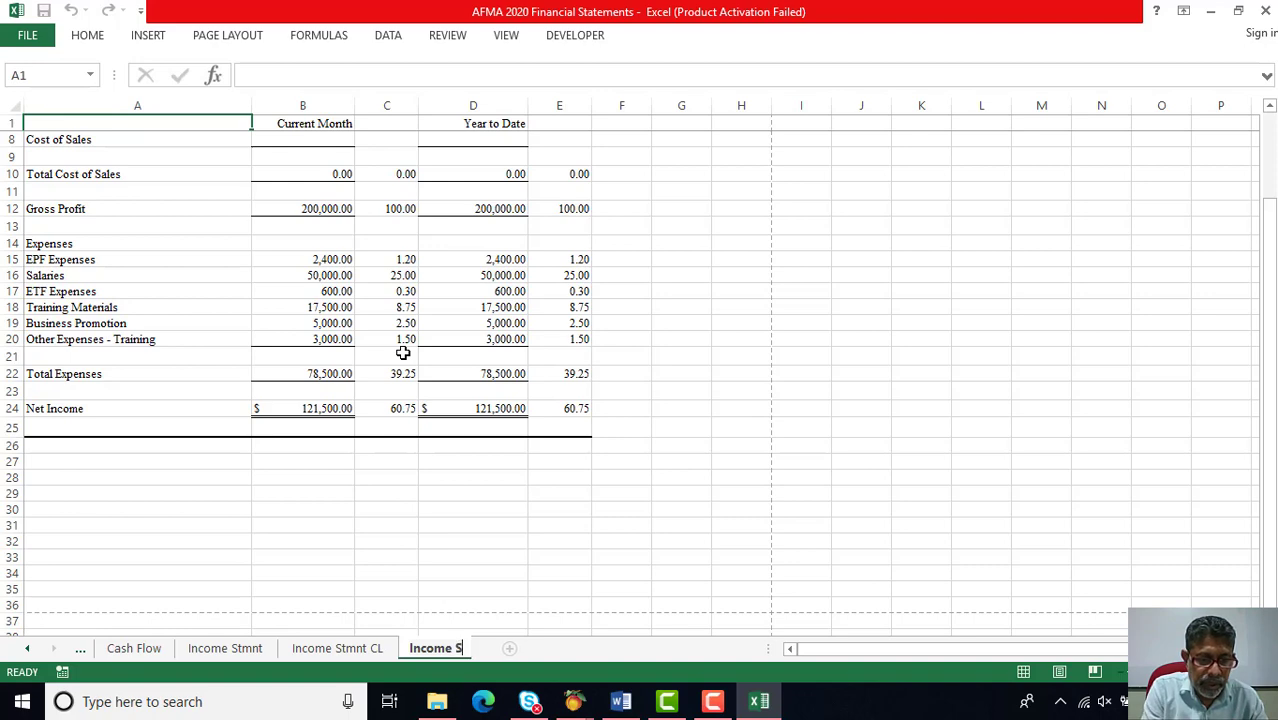
type("tm")
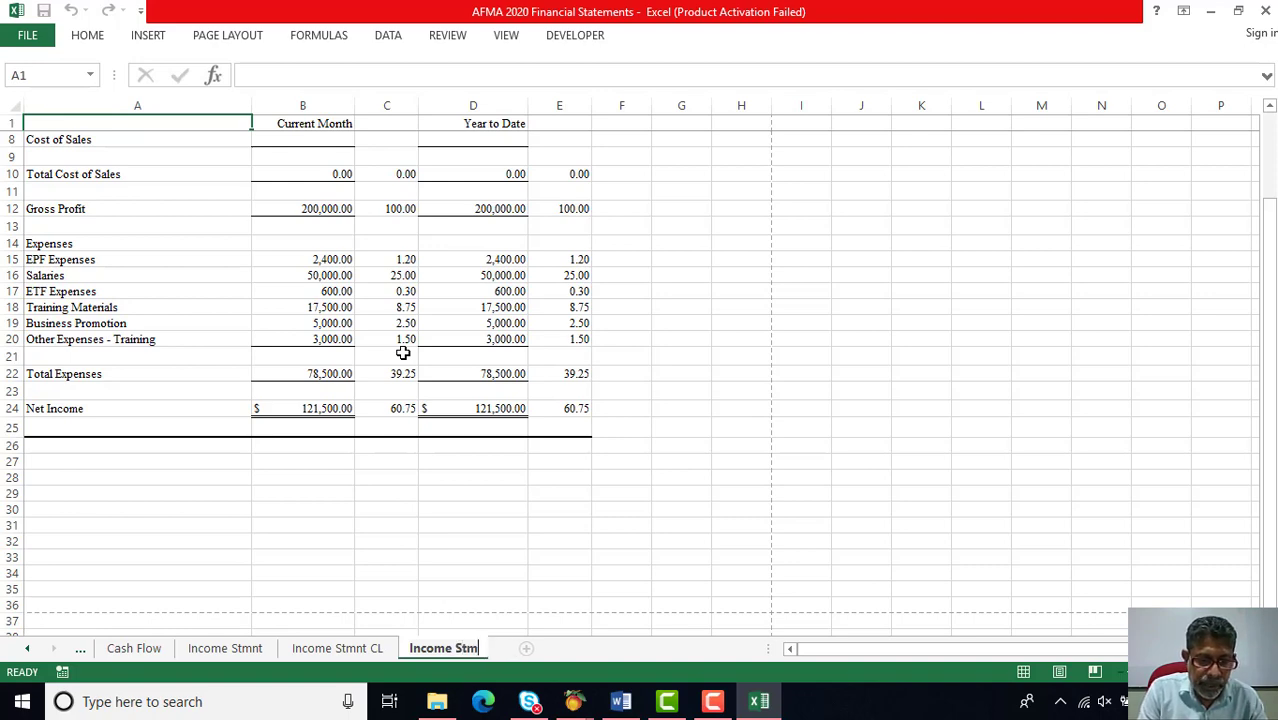
type("nt")
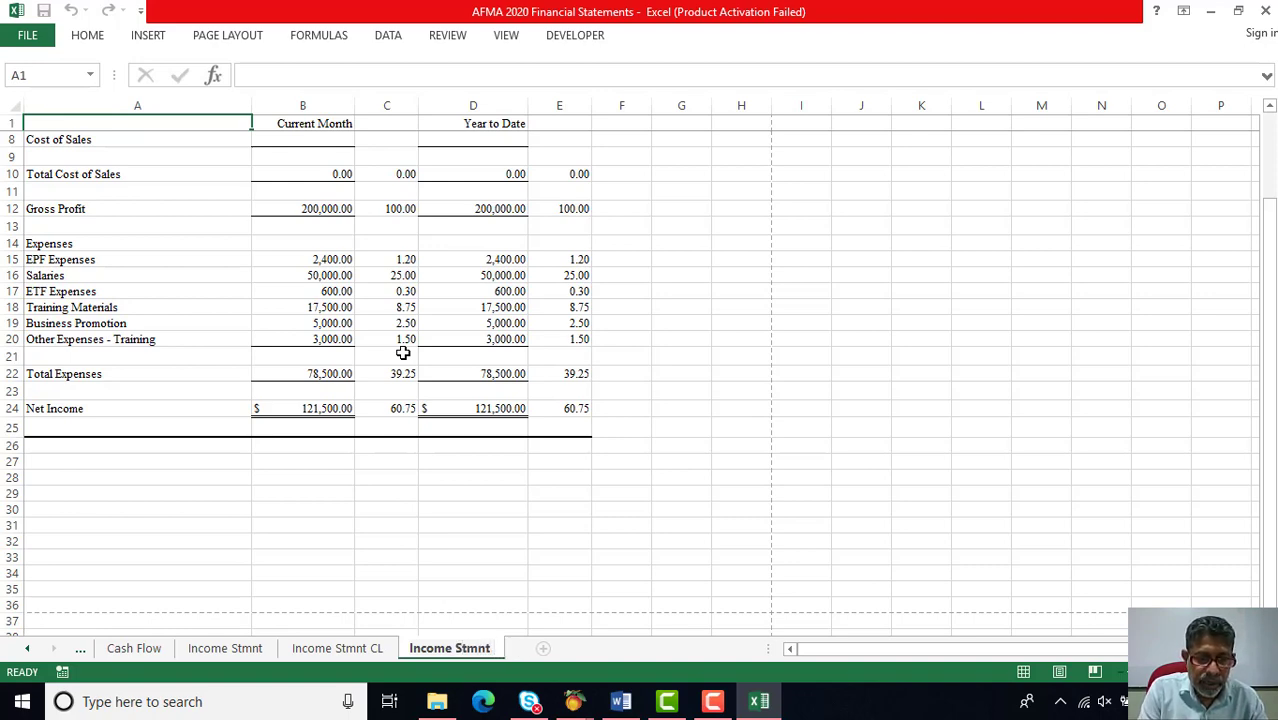
type(" TR")
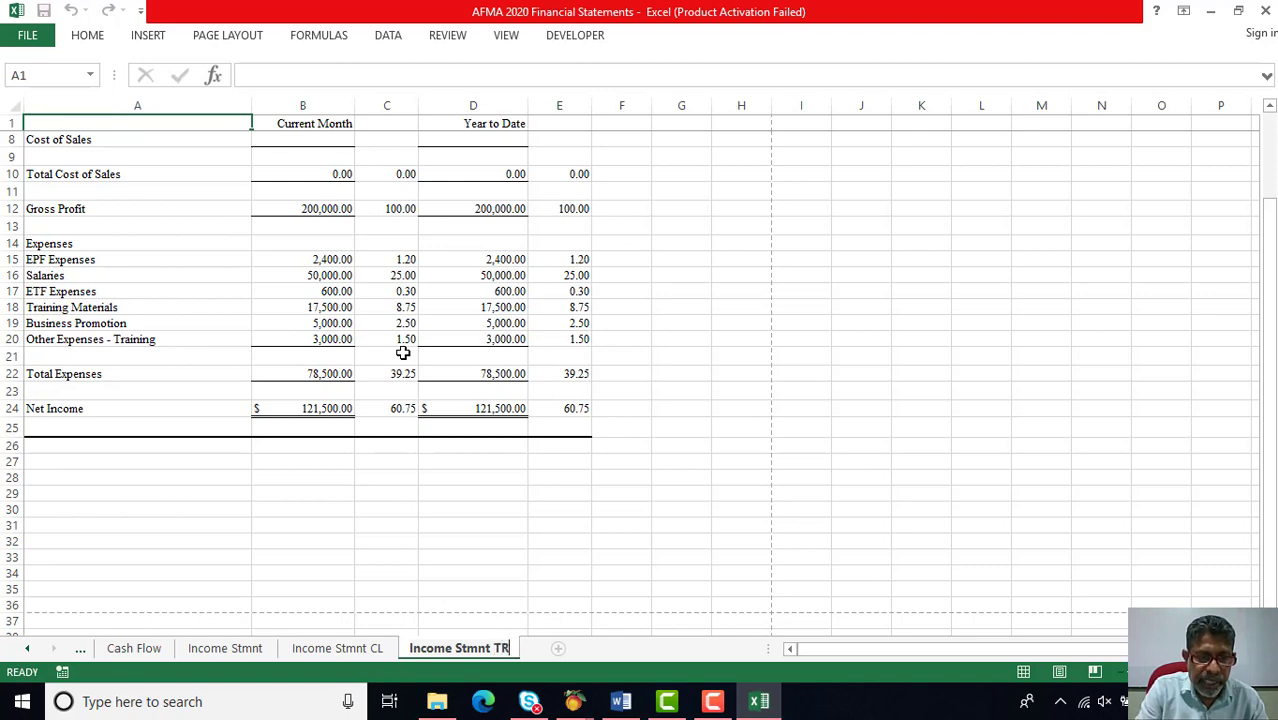
left_click(566, 338)
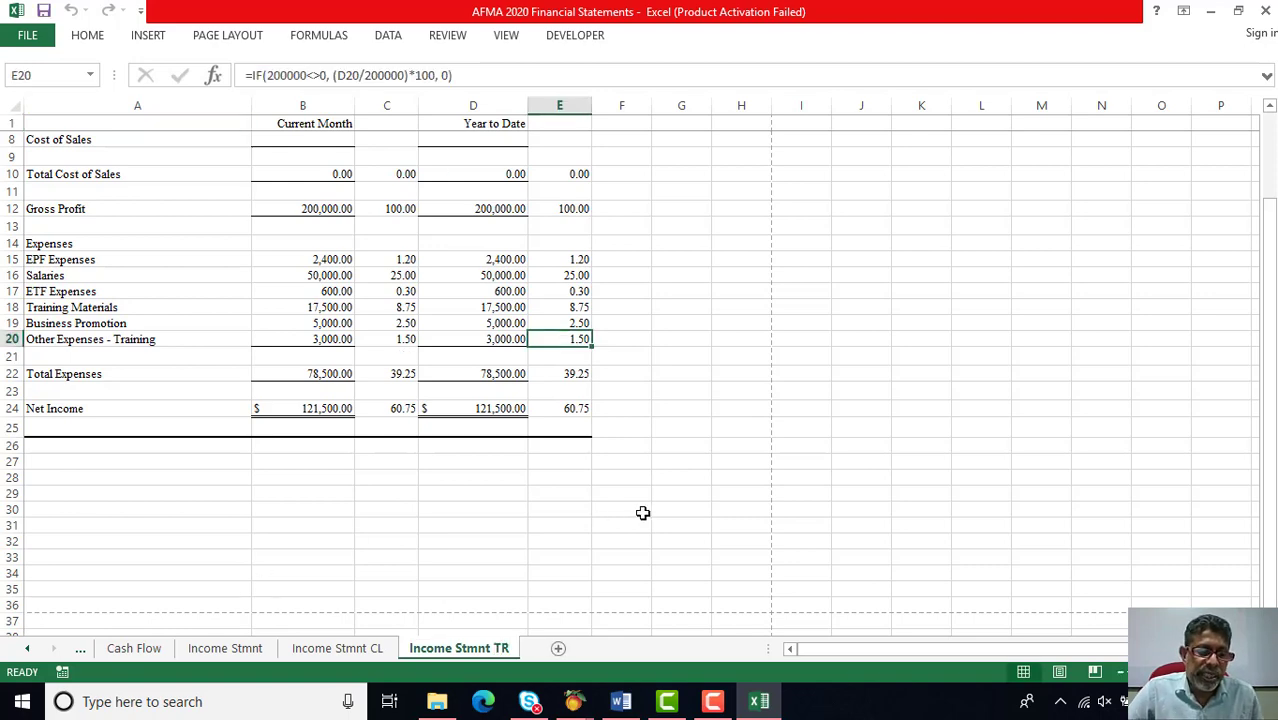
Bring the worksheet names from Balance Sheet onward into view, and close the AFMA 2020 Financial Statements workbook
left_click_drag(986, 651, 755, 648)
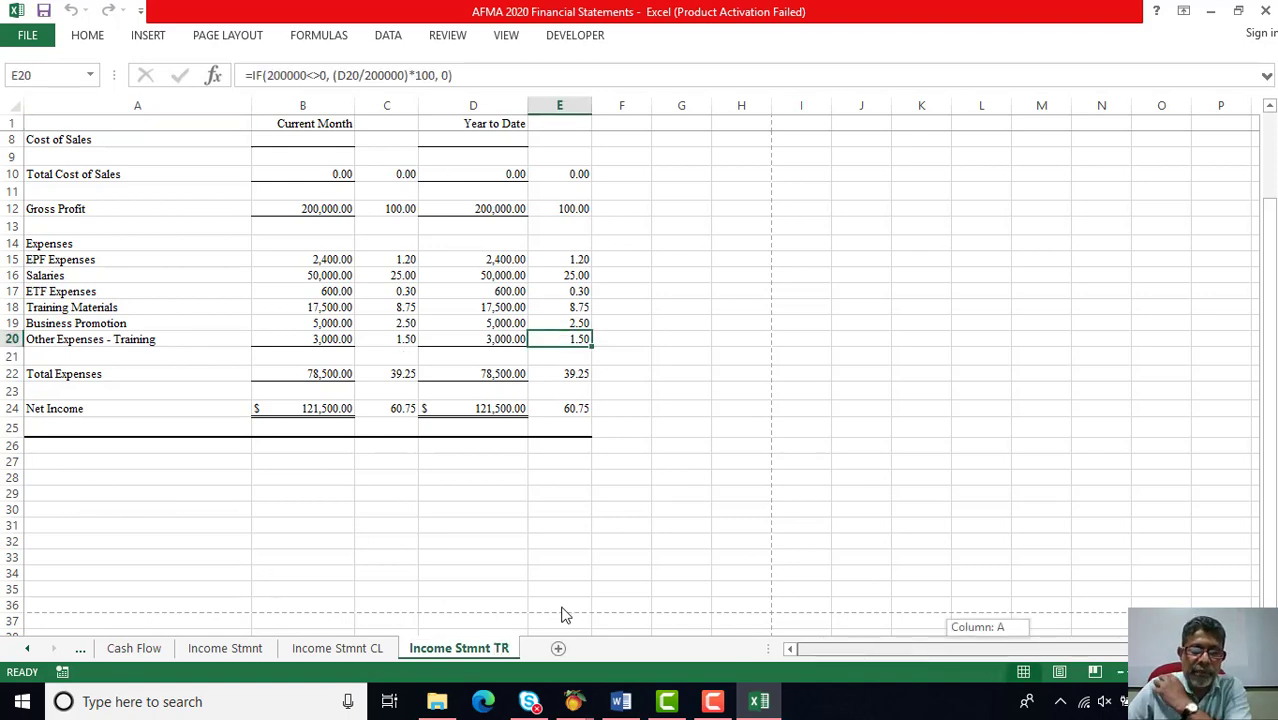
left_click_drag(140, 655, 138, 655)
left_click(28, 652)
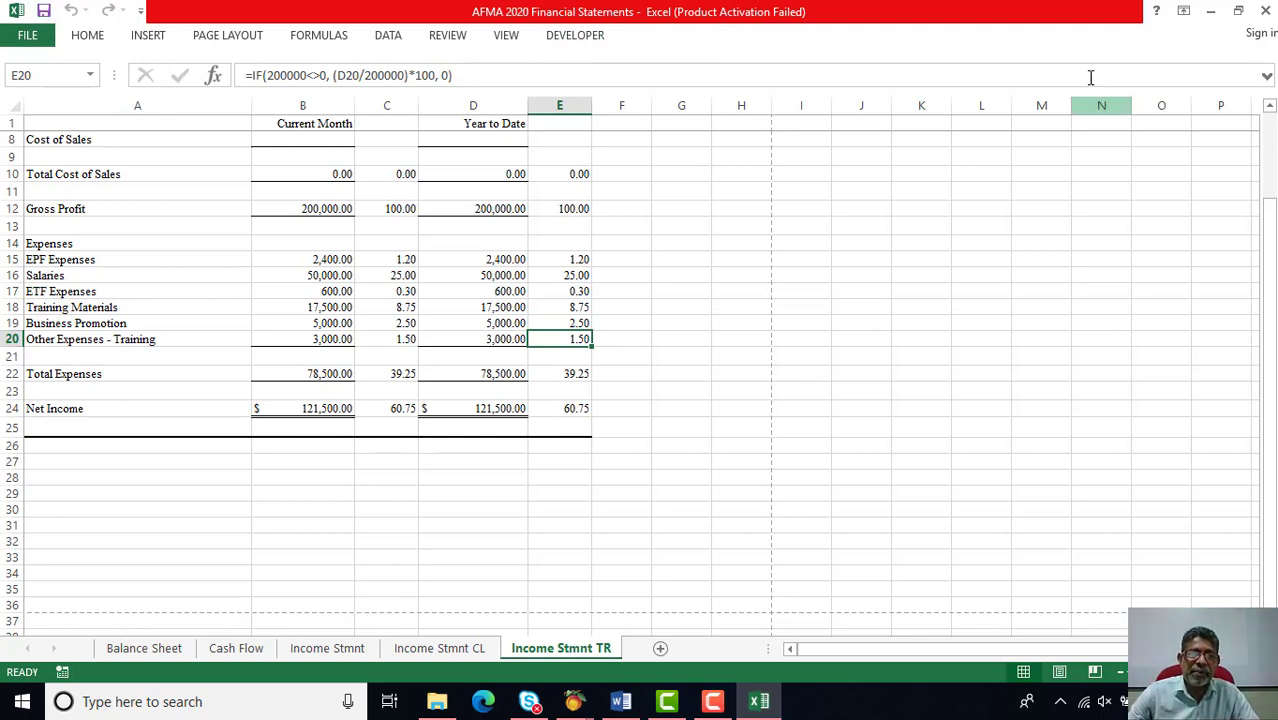
left_click(1266, 12)
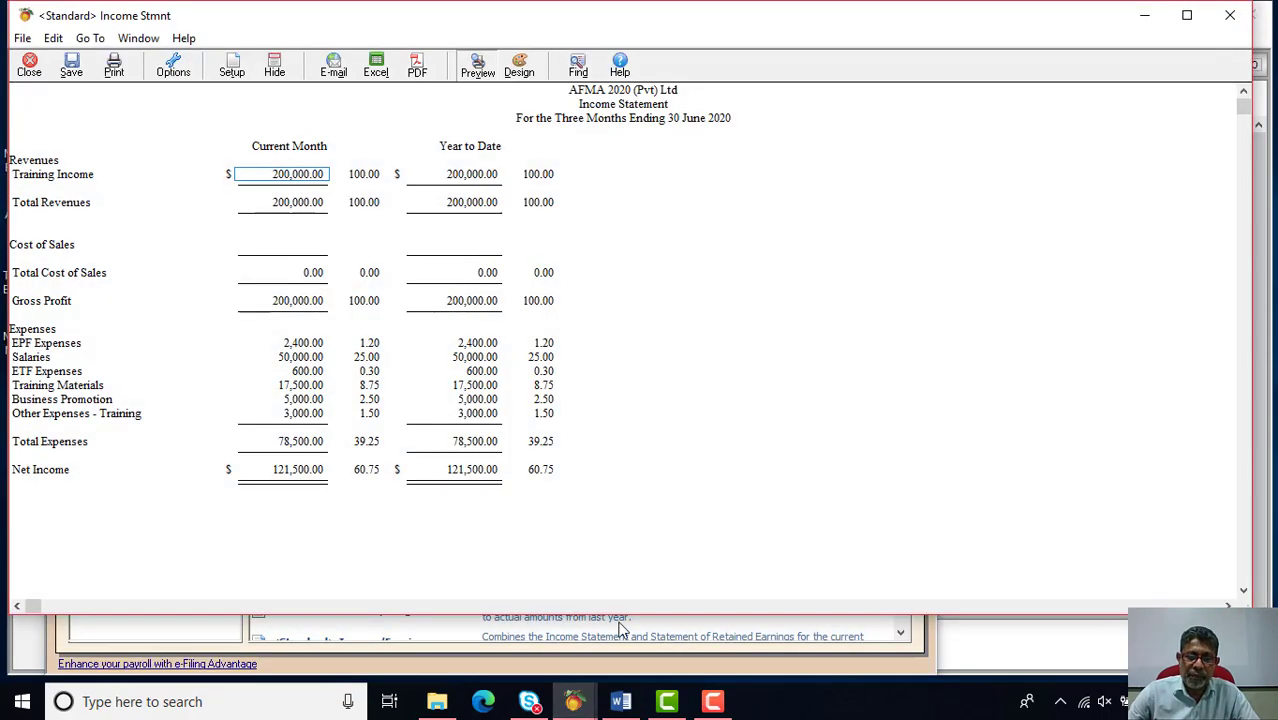
Switch to the Chapter Forteen document in Word and read from Activity 14.3 through section 14.6 Forms to Figure 14.3
left_click(621, 702)
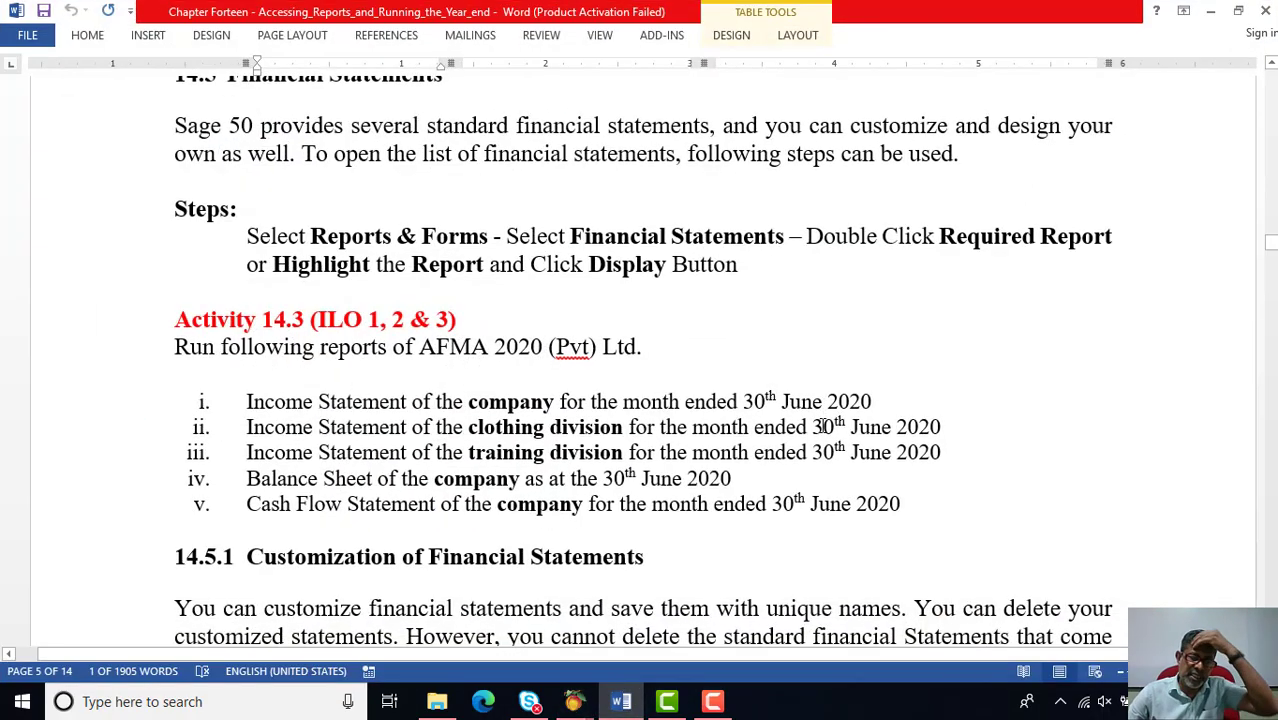
scroll(840, 381, "down", 5)
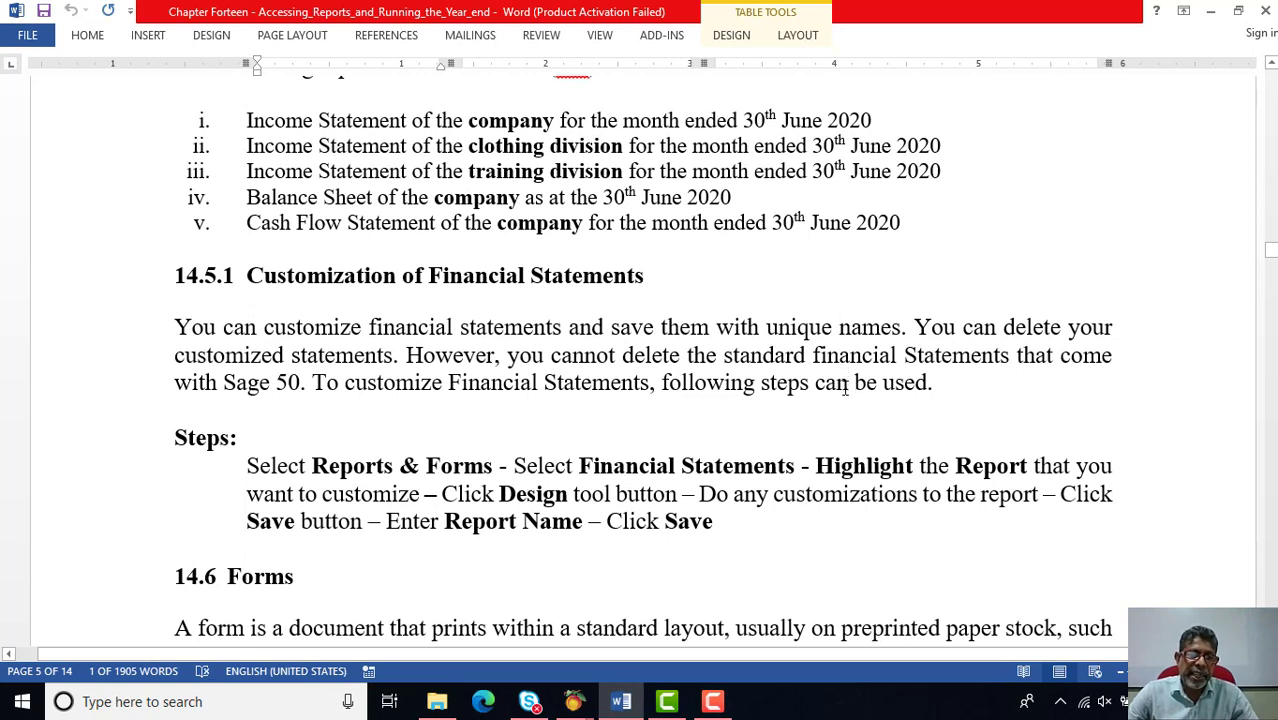
scroll(845, 388, "down", 10)
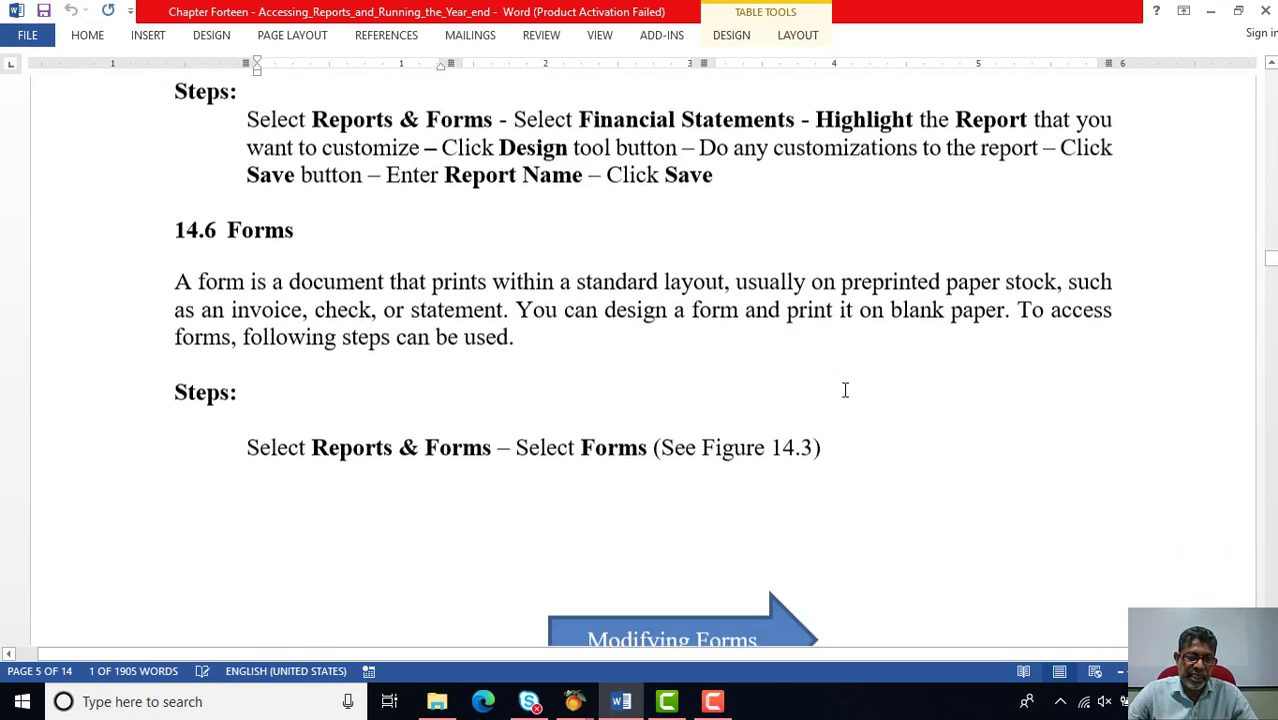
scroll(845, 398, "down", 12)
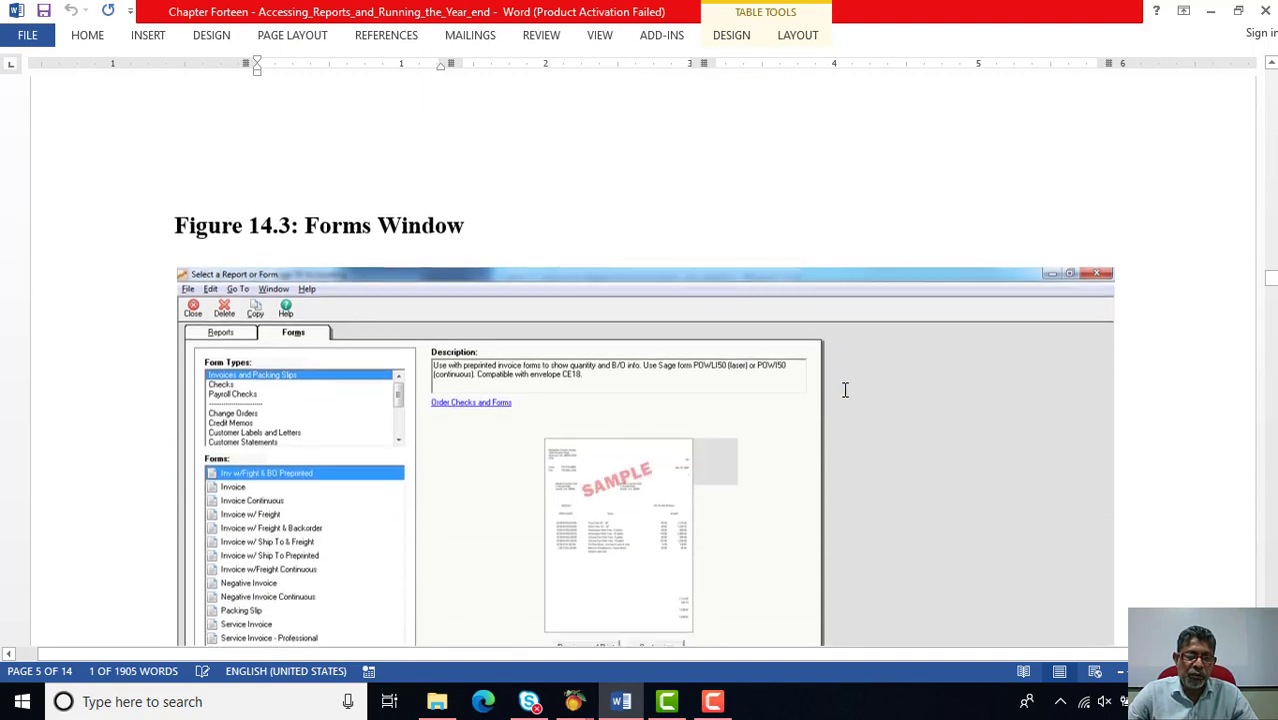
Switch back to Peachtree, close the Select a Report or Form window, and bring up the main AFMA 2020 (Pvt) Ltd window
mouse_move(573, 700)
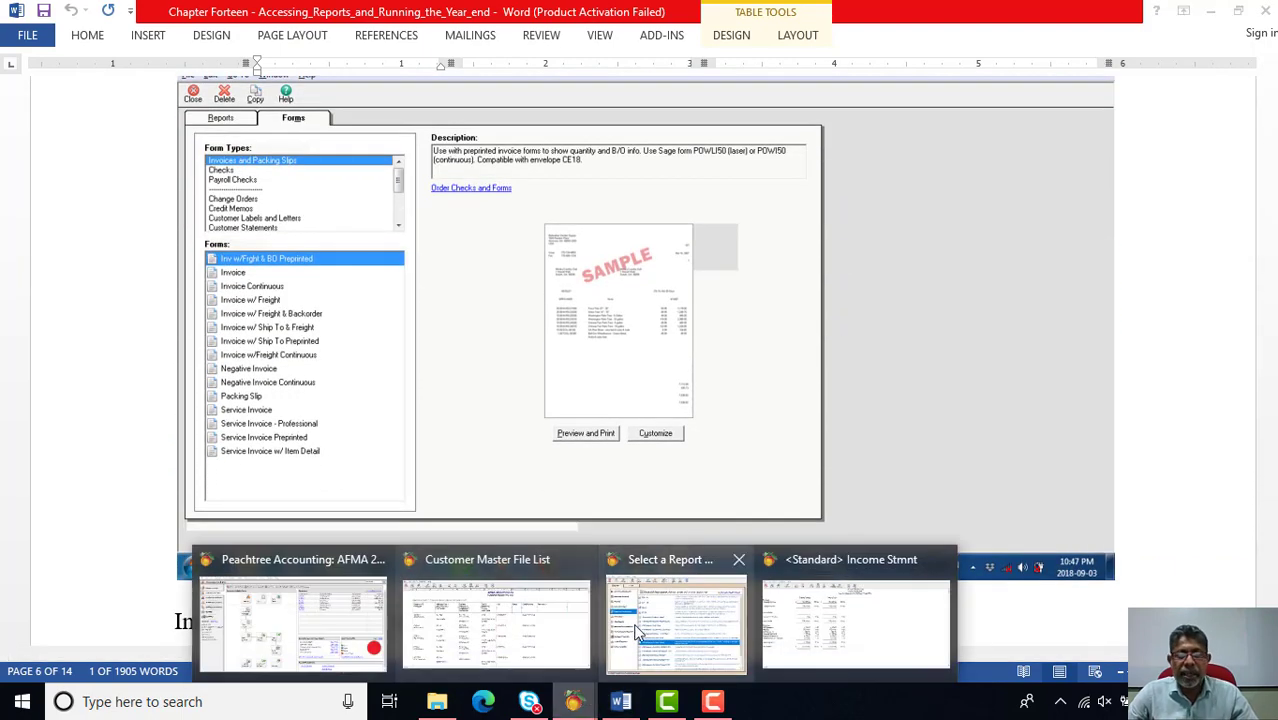
left_click(658, 630)
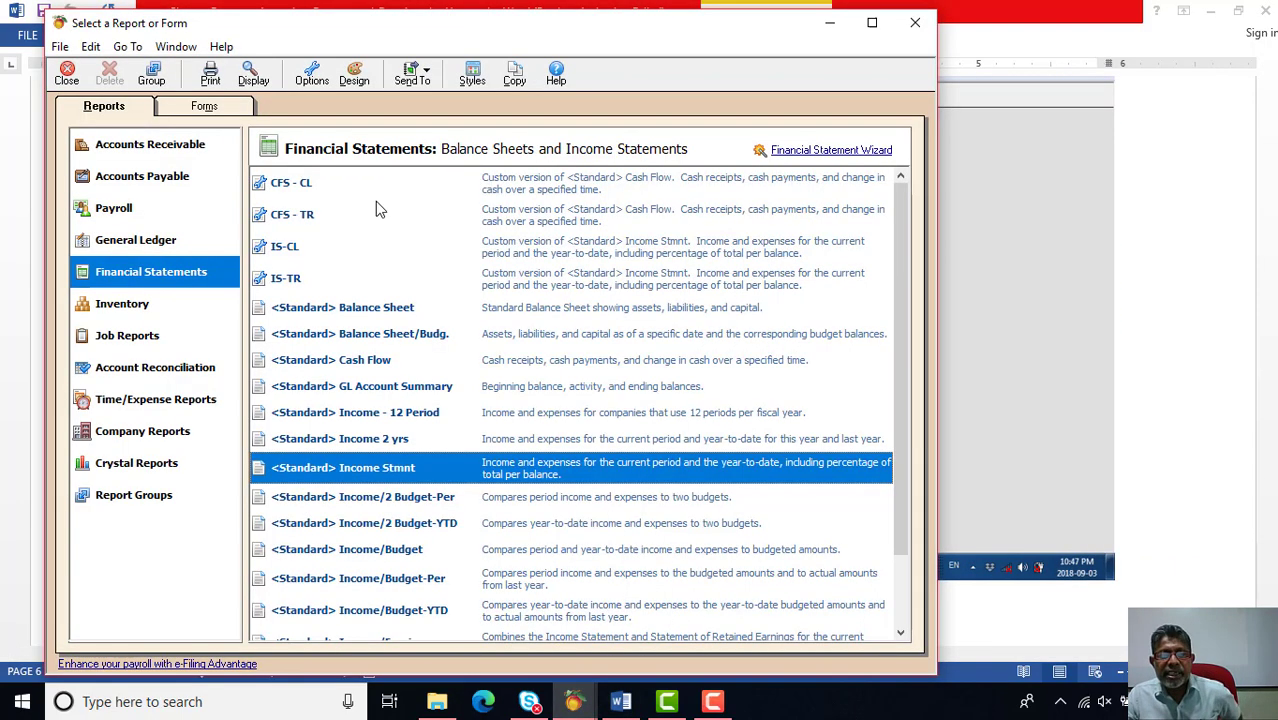
left_click(918, 14)
mouse_move(573, 700)
left_click(414, 639)
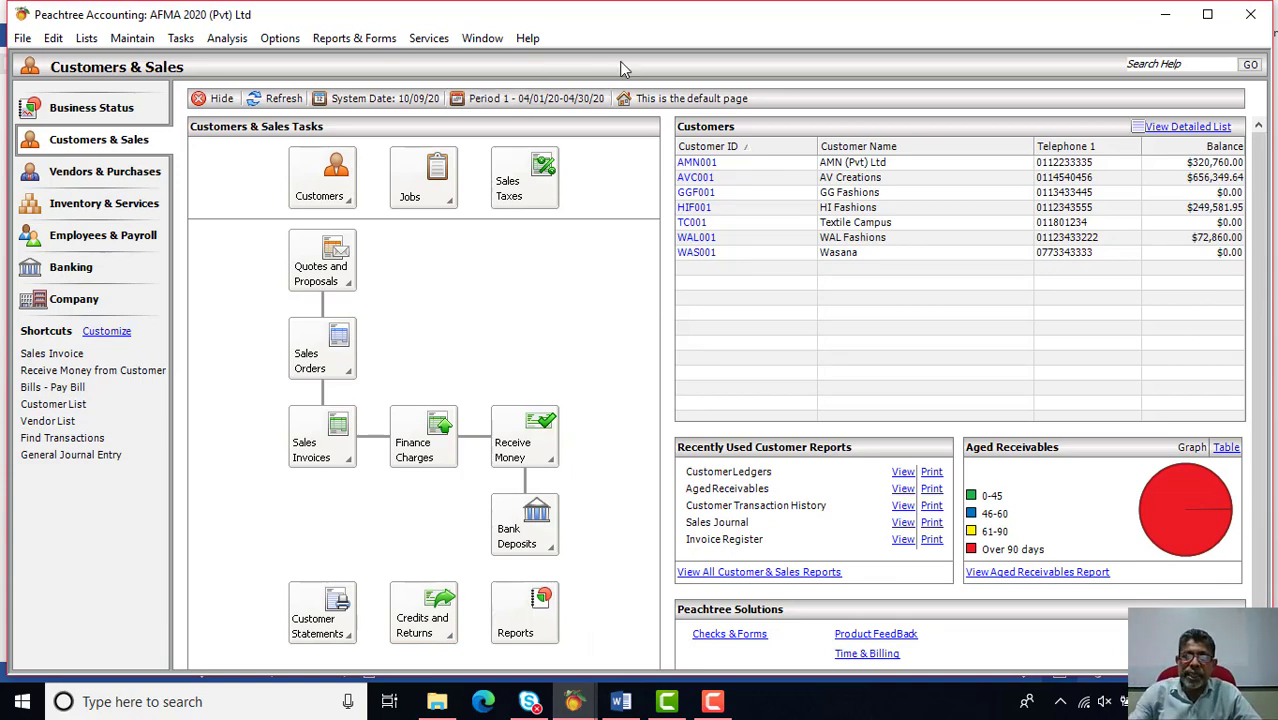
Open the preview and print settings for the Statement Continuous form under Customer Statements
left_click(355, 42)
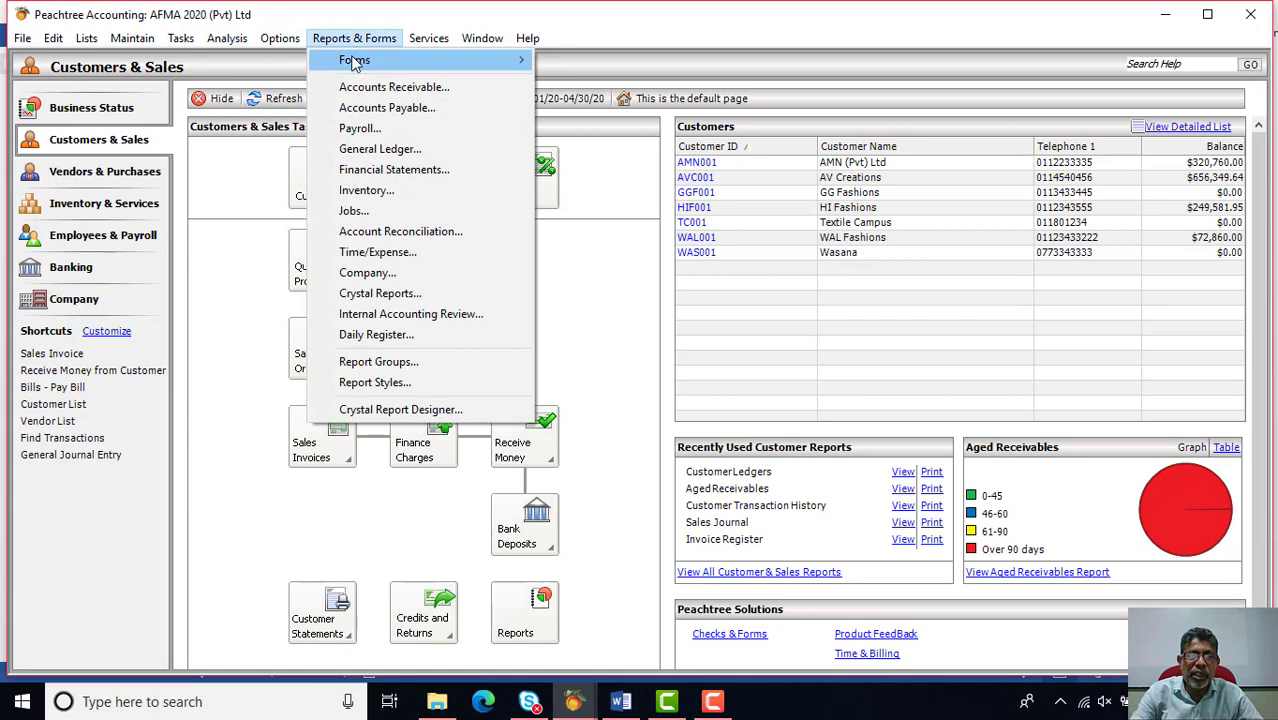
mouse_move(352, 66)
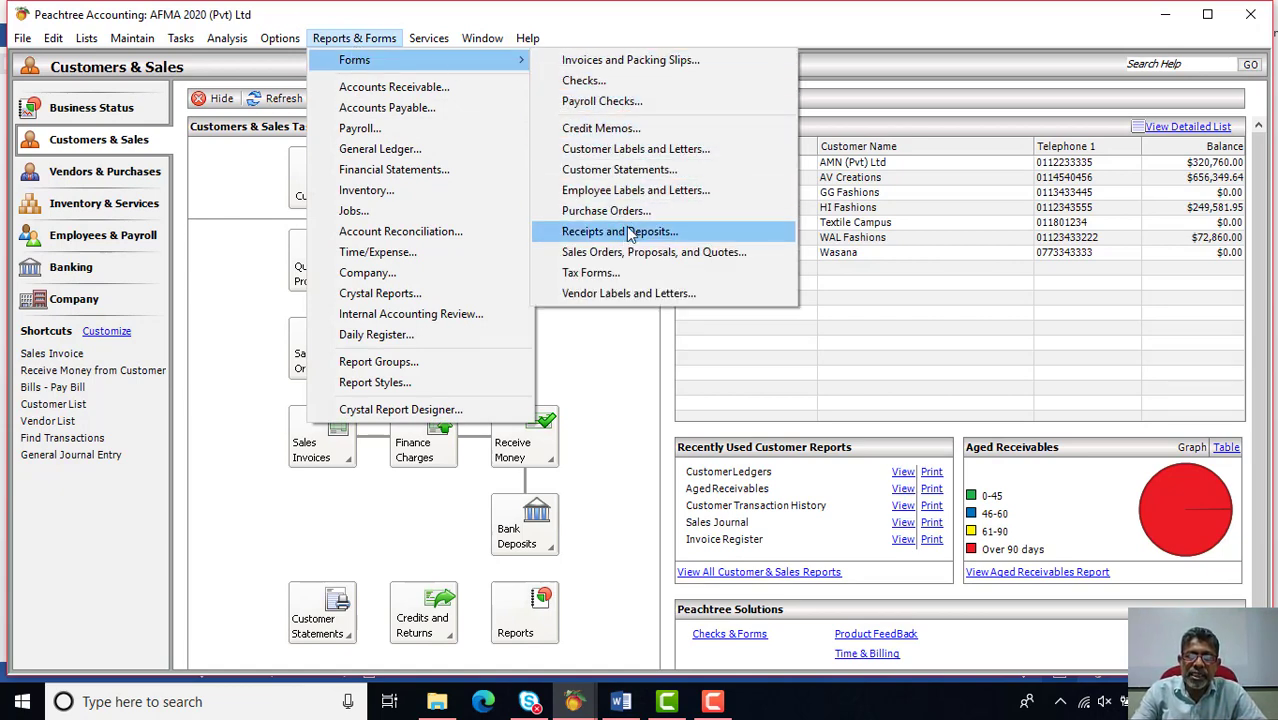
left_click(648, 169)
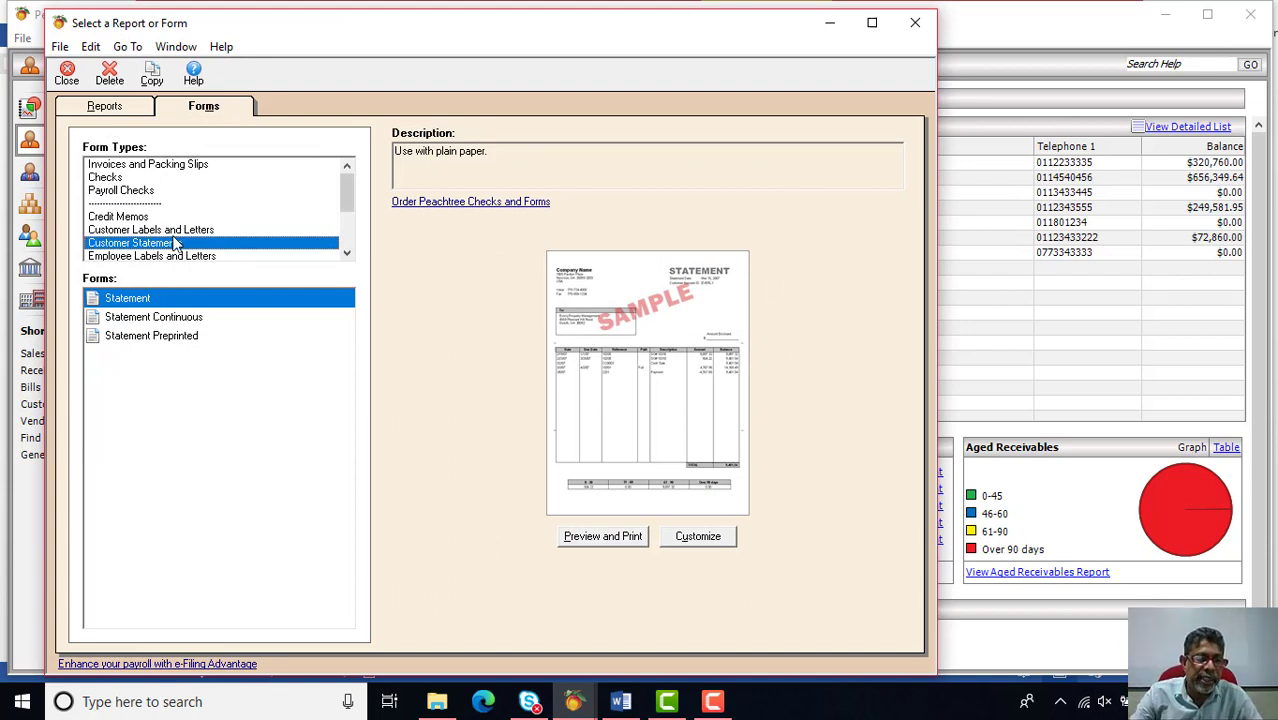
scroll(347, 256, "down", 5)
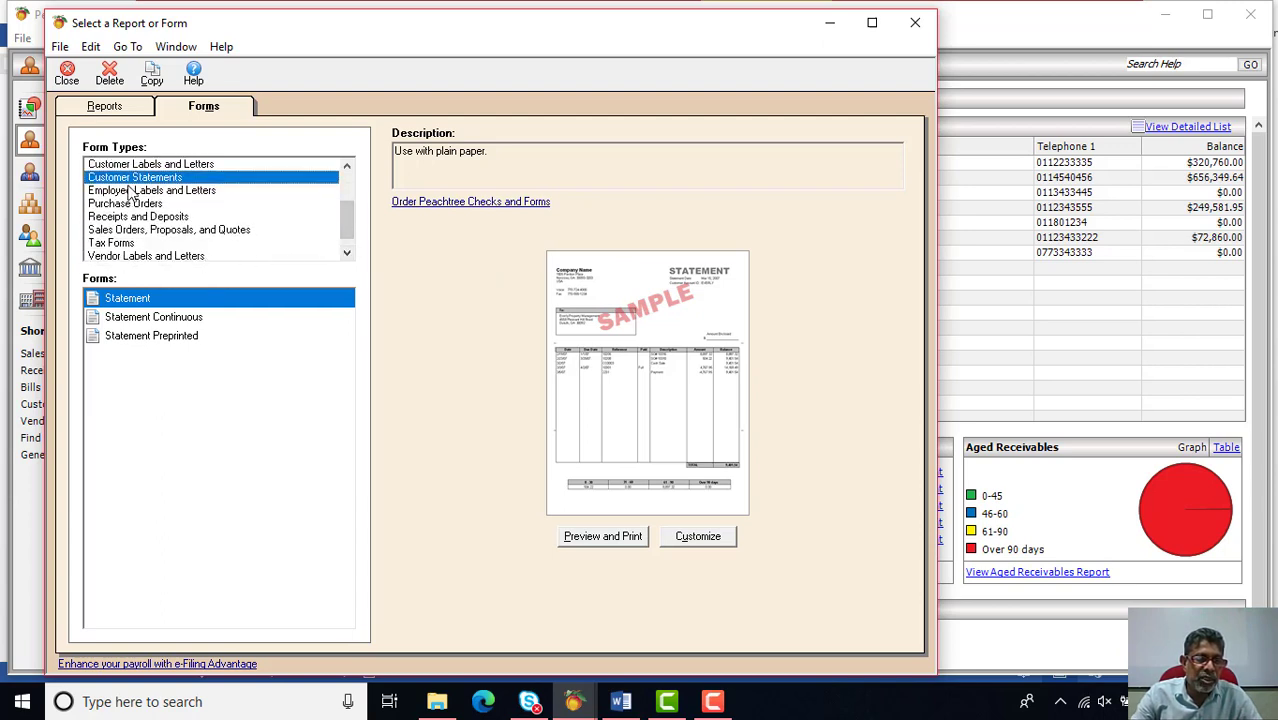
left_click(174, 318)
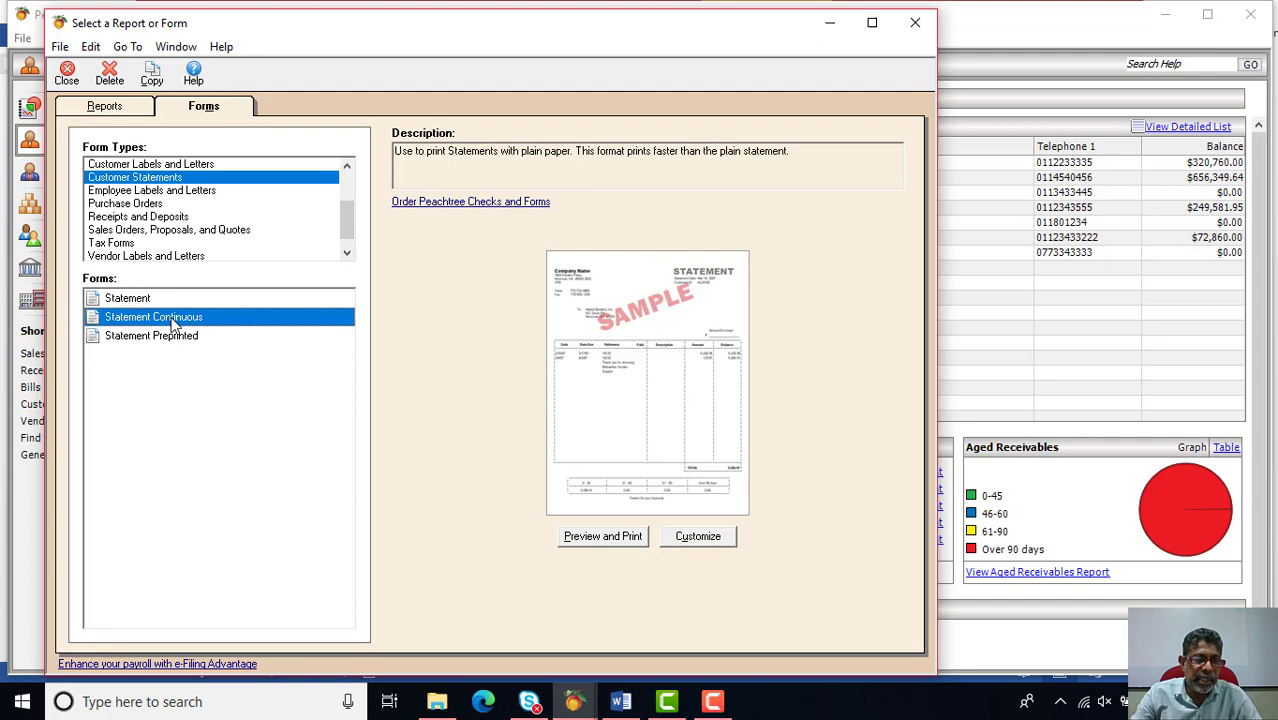
left_click(603, 537)
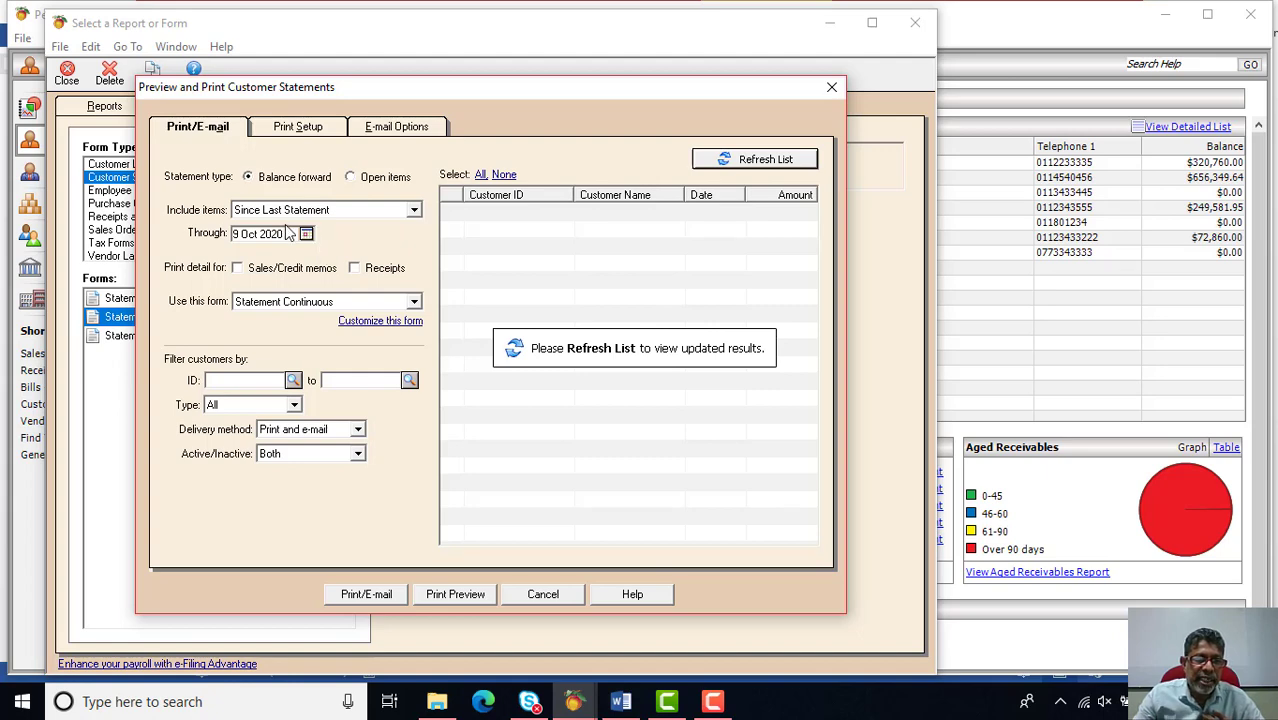
Set the customer statements to include All items and generate their print preview
left_click(413, 211)
left_click(352, 240)
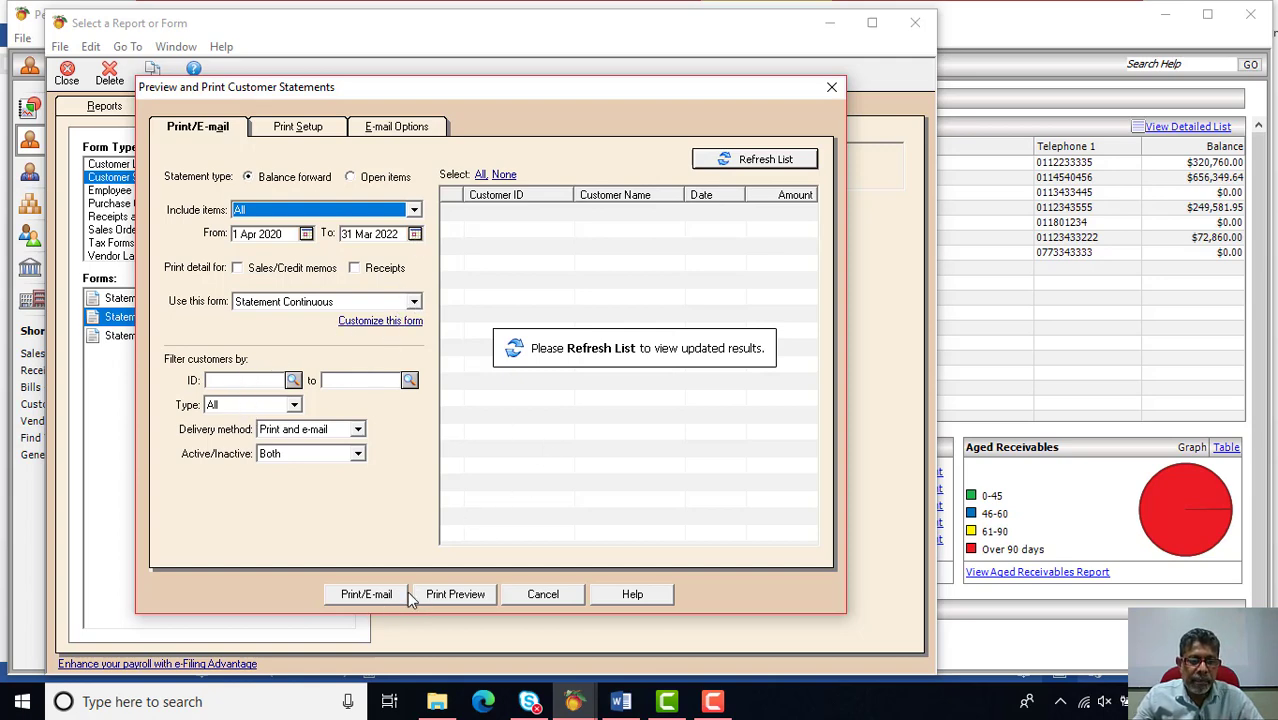
left_click(447, 596)
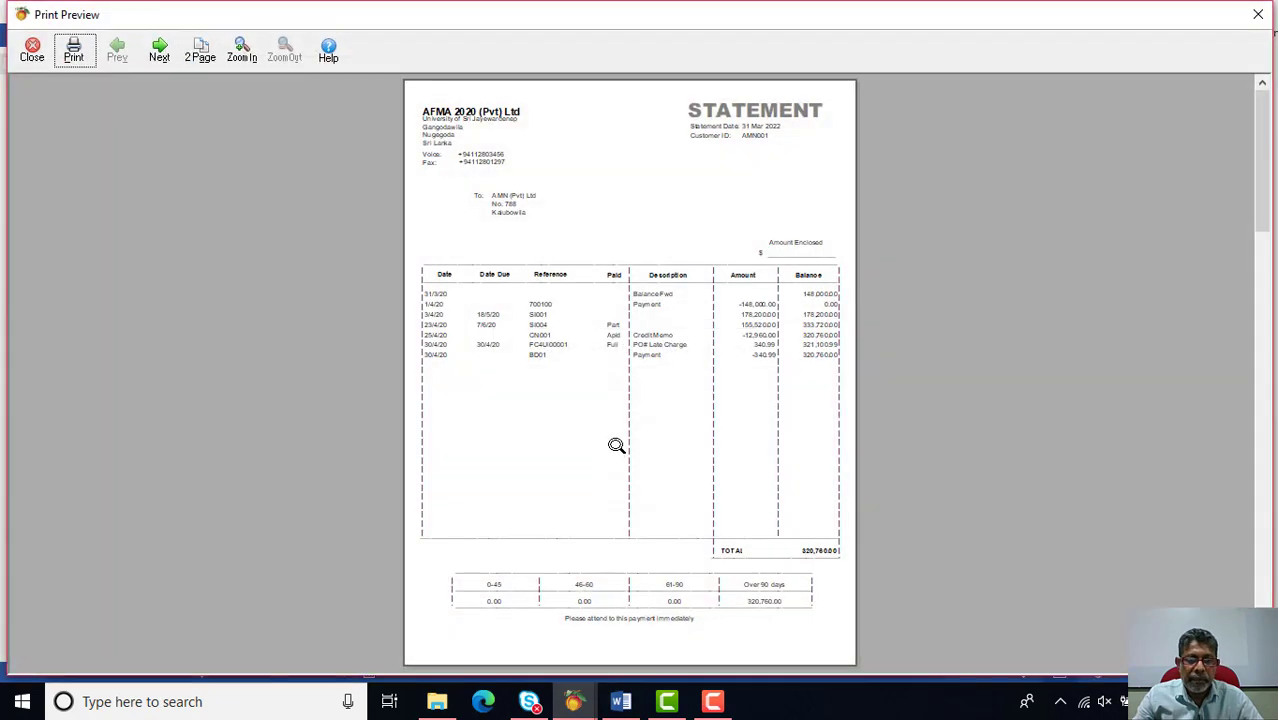
Enlarge the previewed statement, page through the remaining customers' statements to WAL Fashions, and close the print preview
left_click(684, 398)
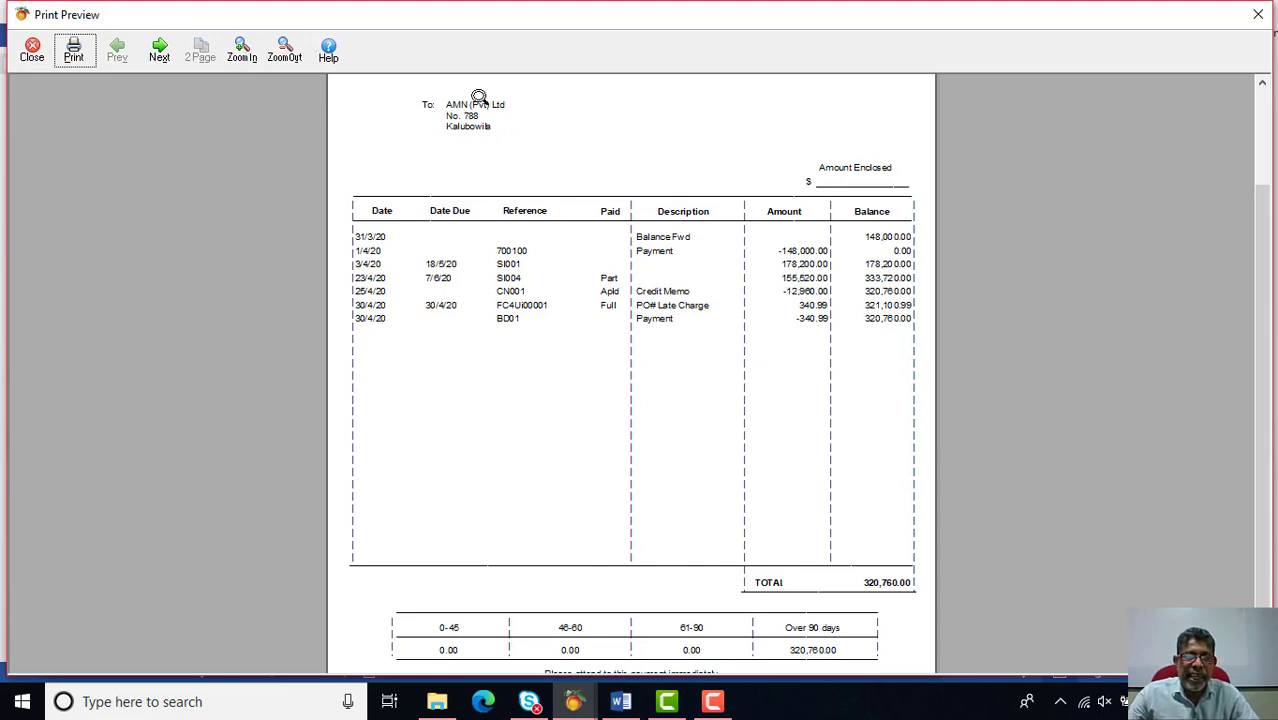
left_click(160, 52)
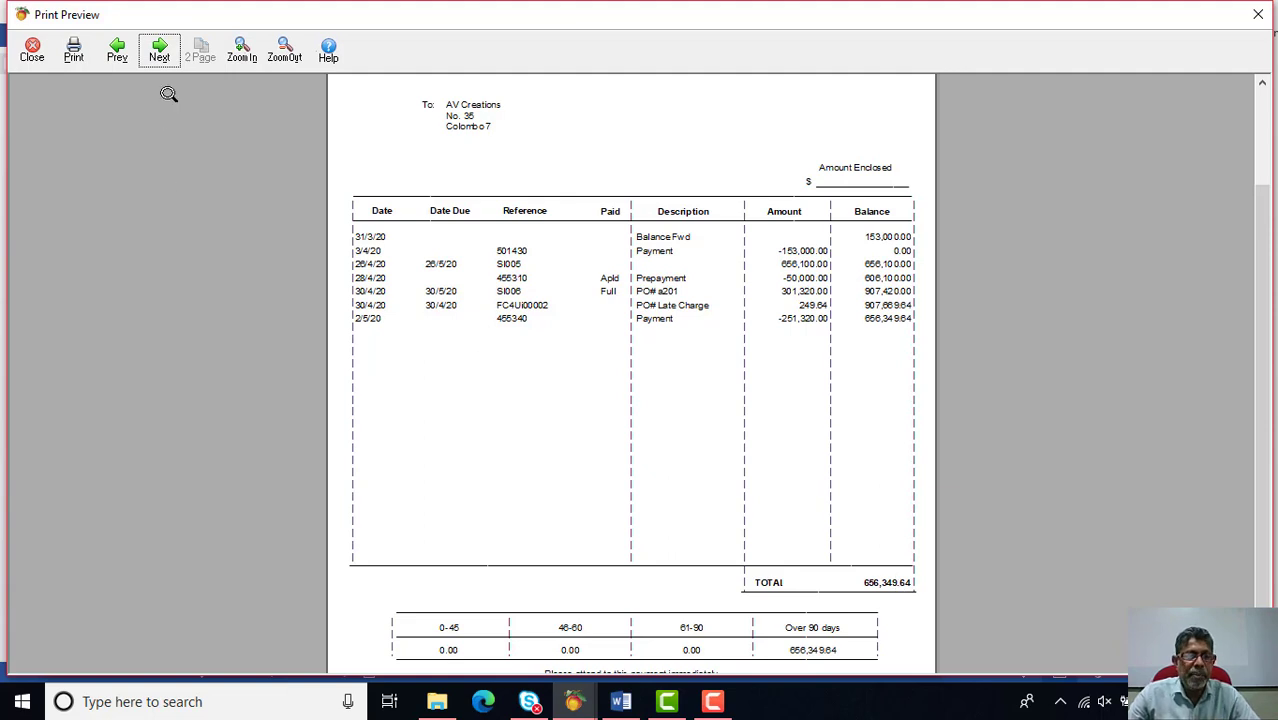
left_click(158, 55)
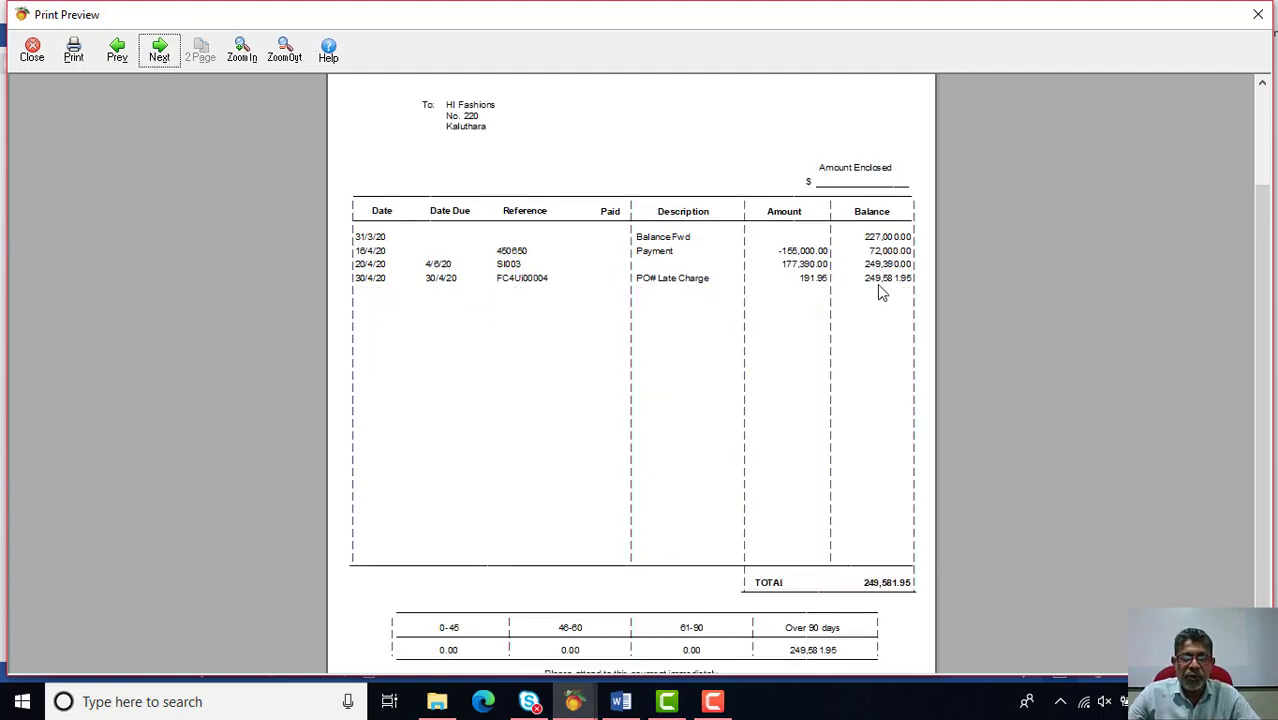
left_click(158, 59)
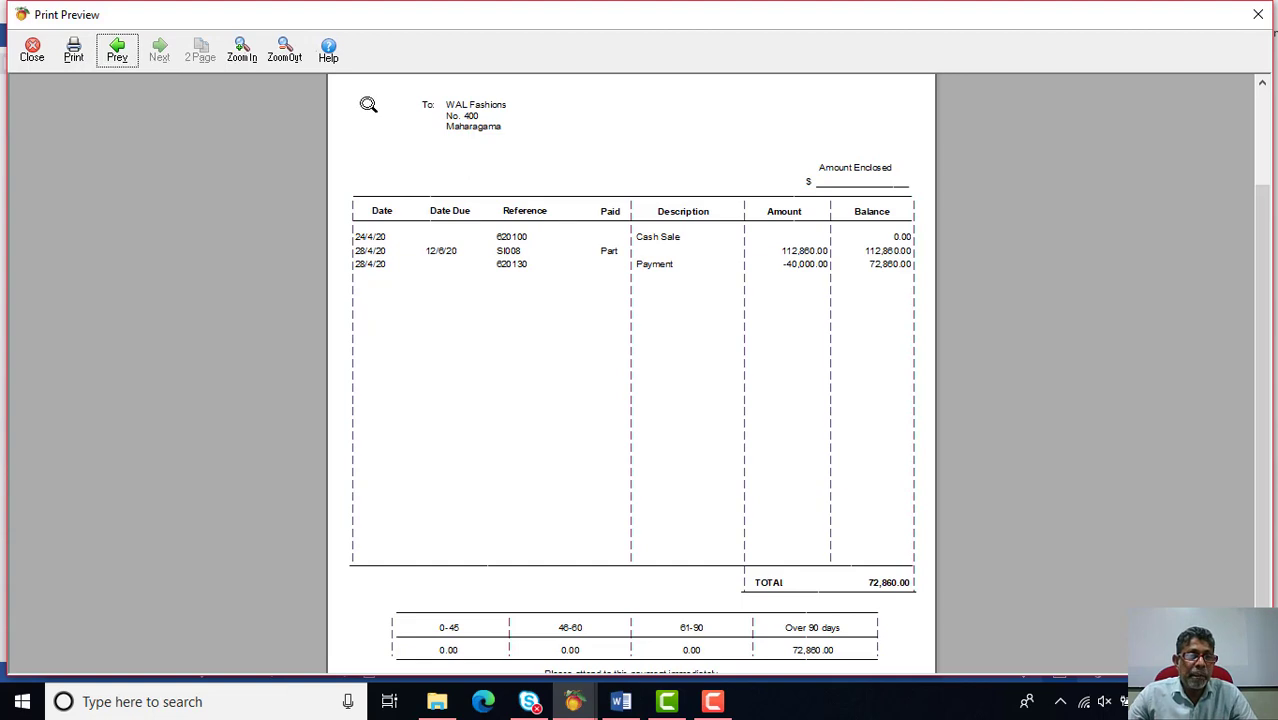
scroll(696, 285, "down", 1)
scroll(692, 273, "up", 3)
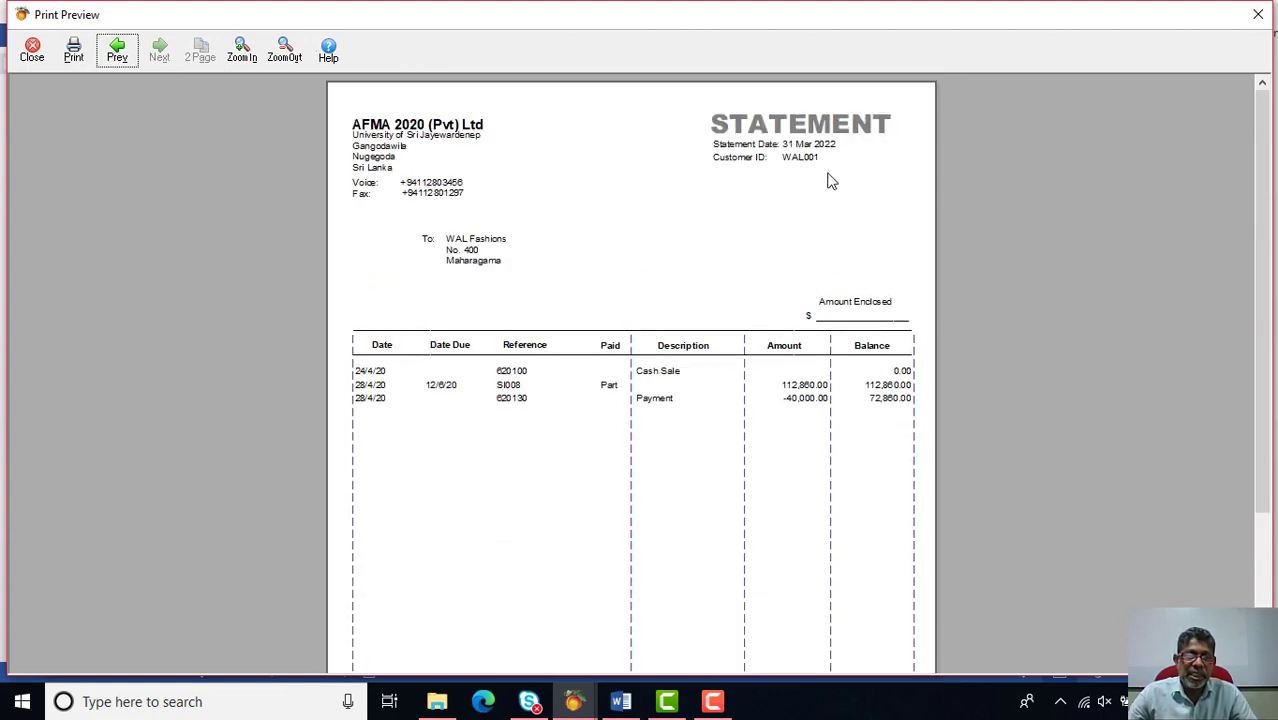
left_click(1258, 14)
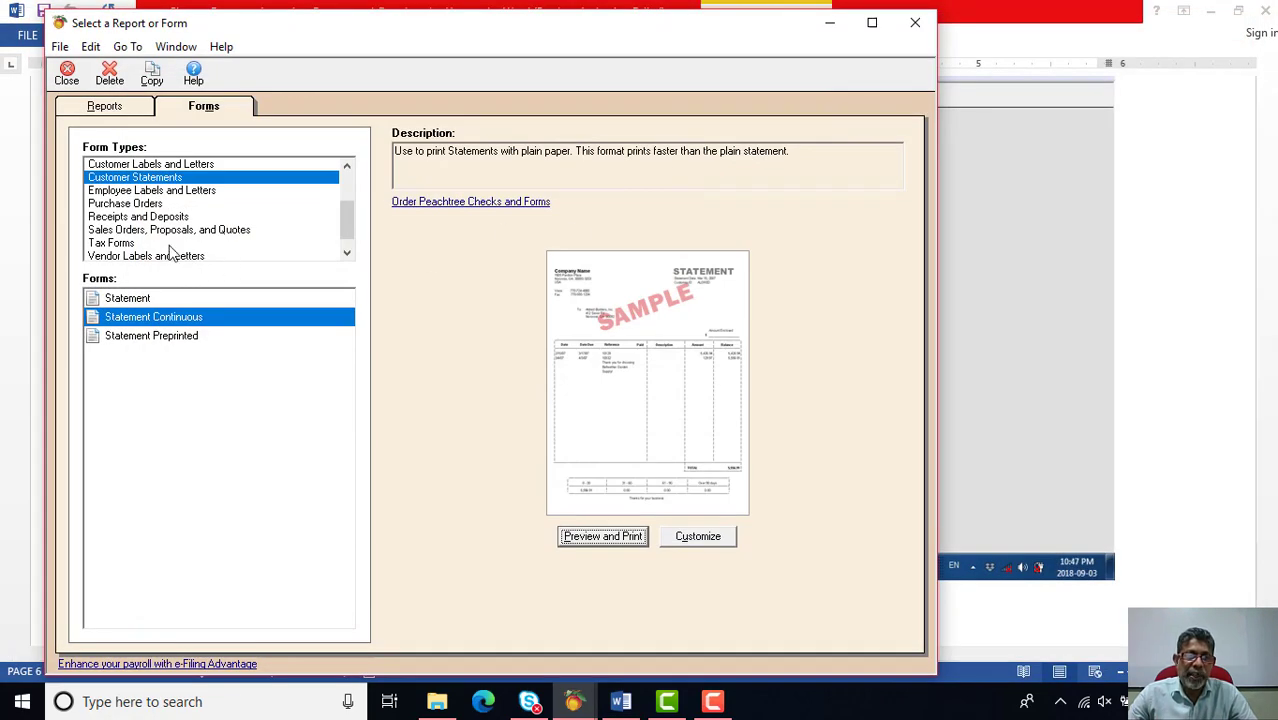
Look through the Receipts and Deposits, Purchase Orders, Customer Statements, Tax Forms, and Vendor Labels and Letters form types
left_click(160, 217)
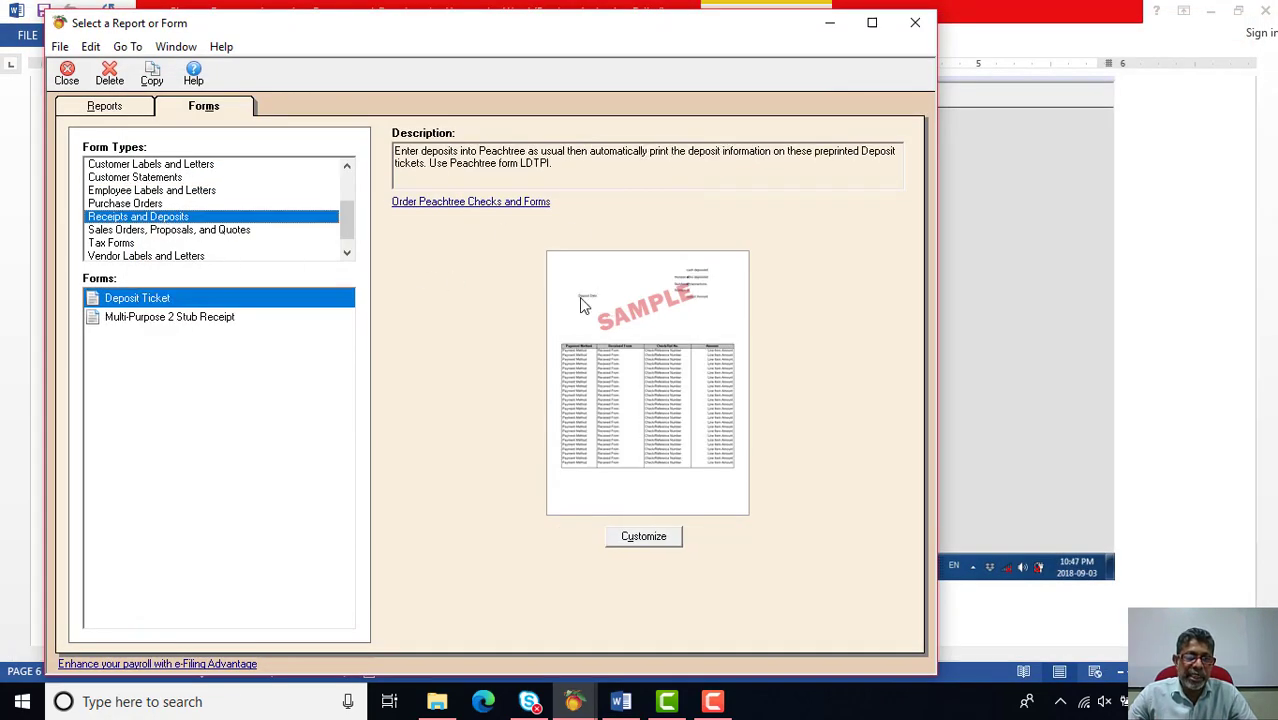
left_click(112, 204)
left_click(147, 178)
left_click(145, 243)
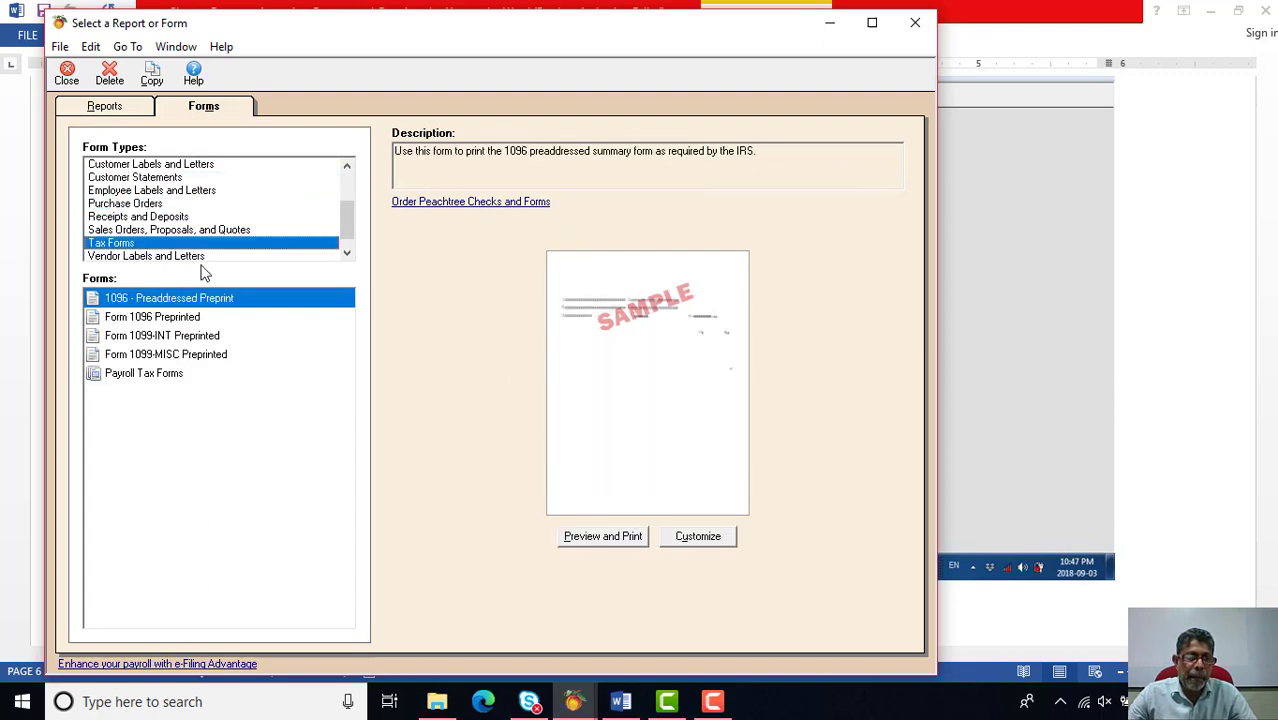
left_click(195, 256)
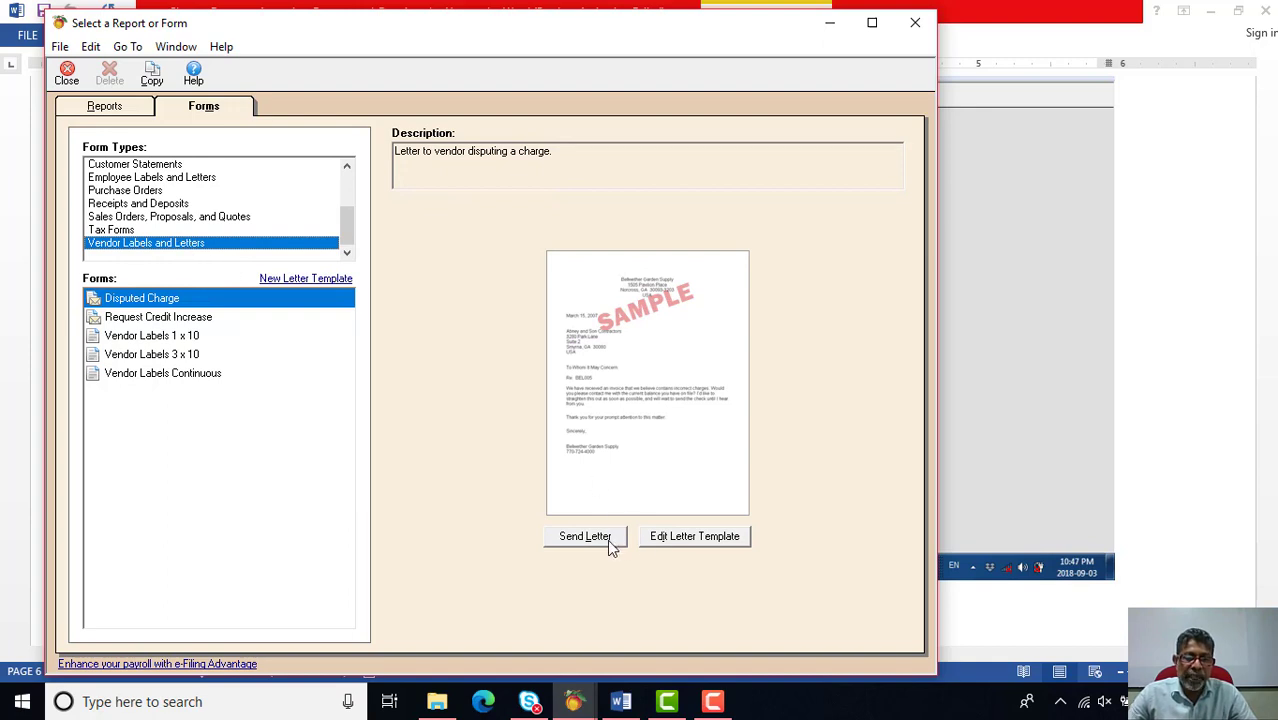
Check the Disputed Charge letter's template settings and its e-mail sending options without saving, and close the Select a Report or Form window
left_click(680, 540)
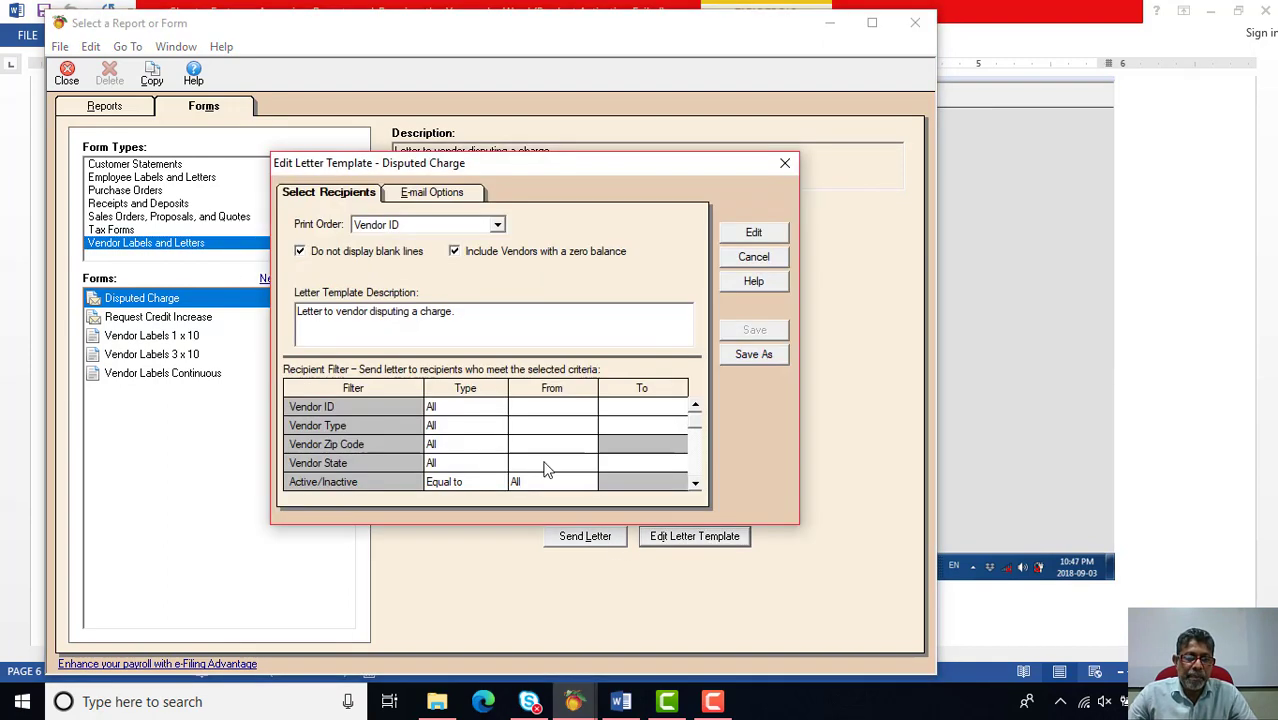
left_click(753, 257)
left_click(595, 540)
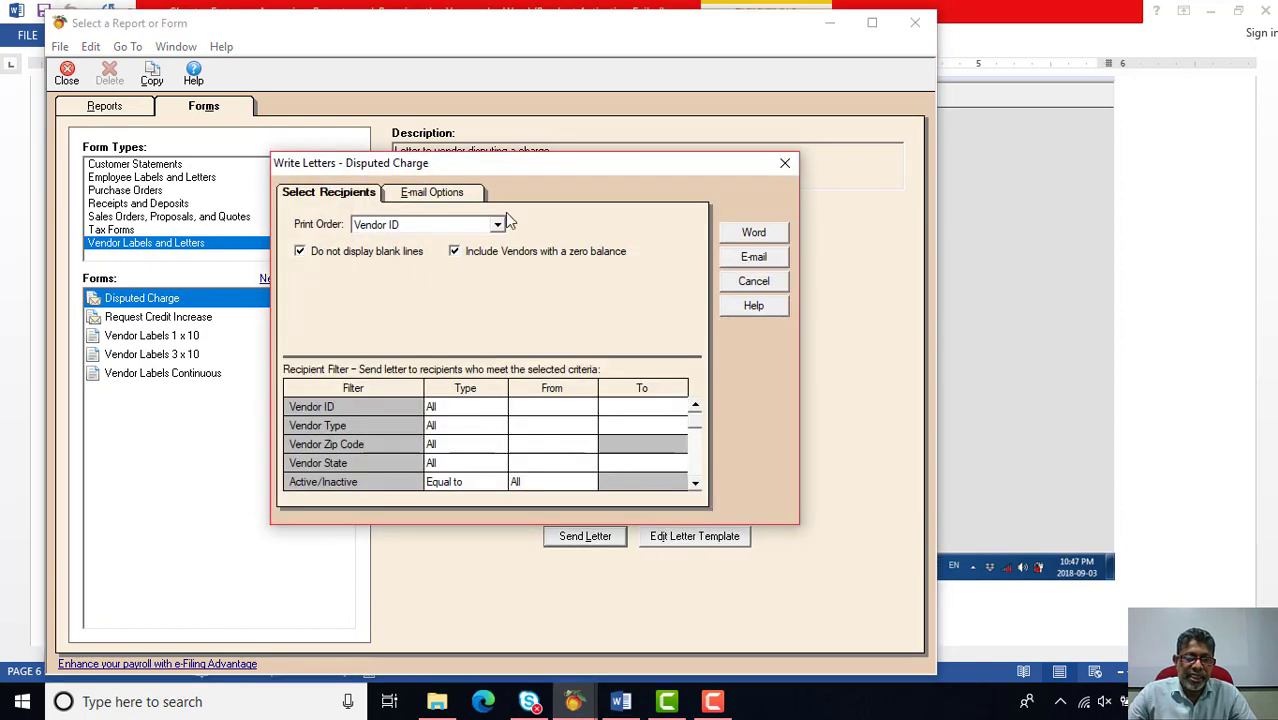
left_click(447, 199)
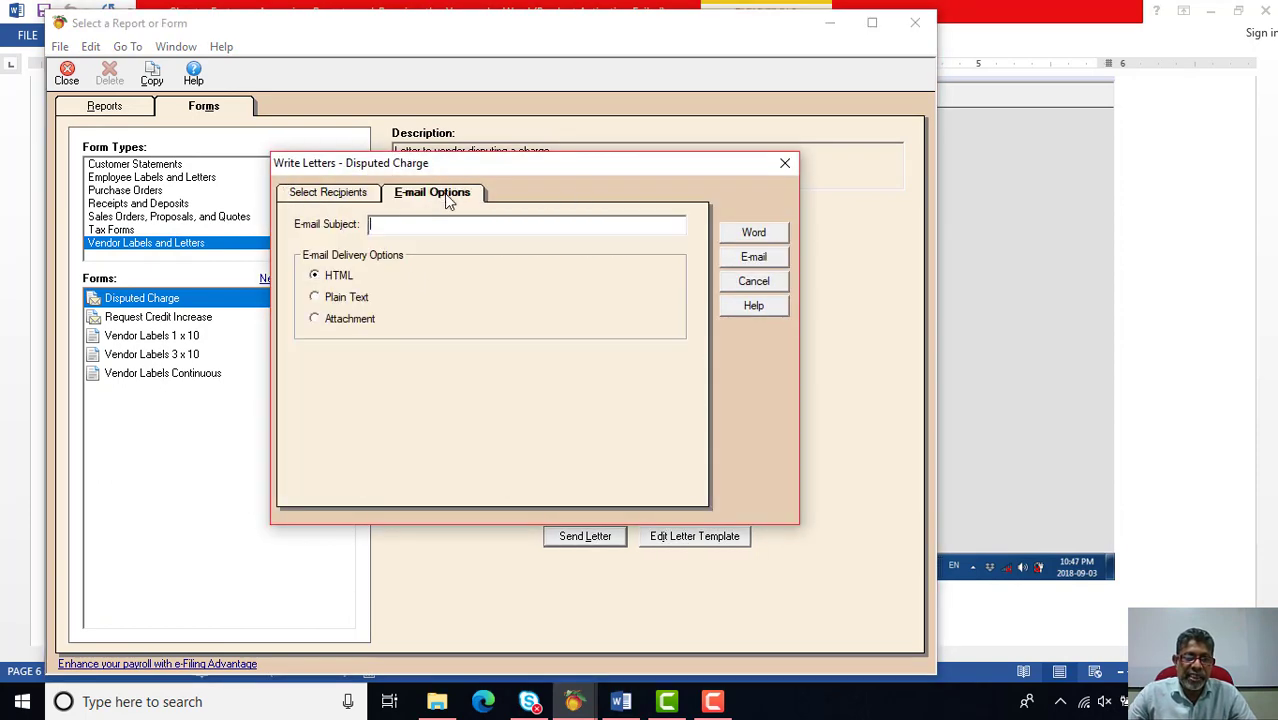
left_click(785, 163)
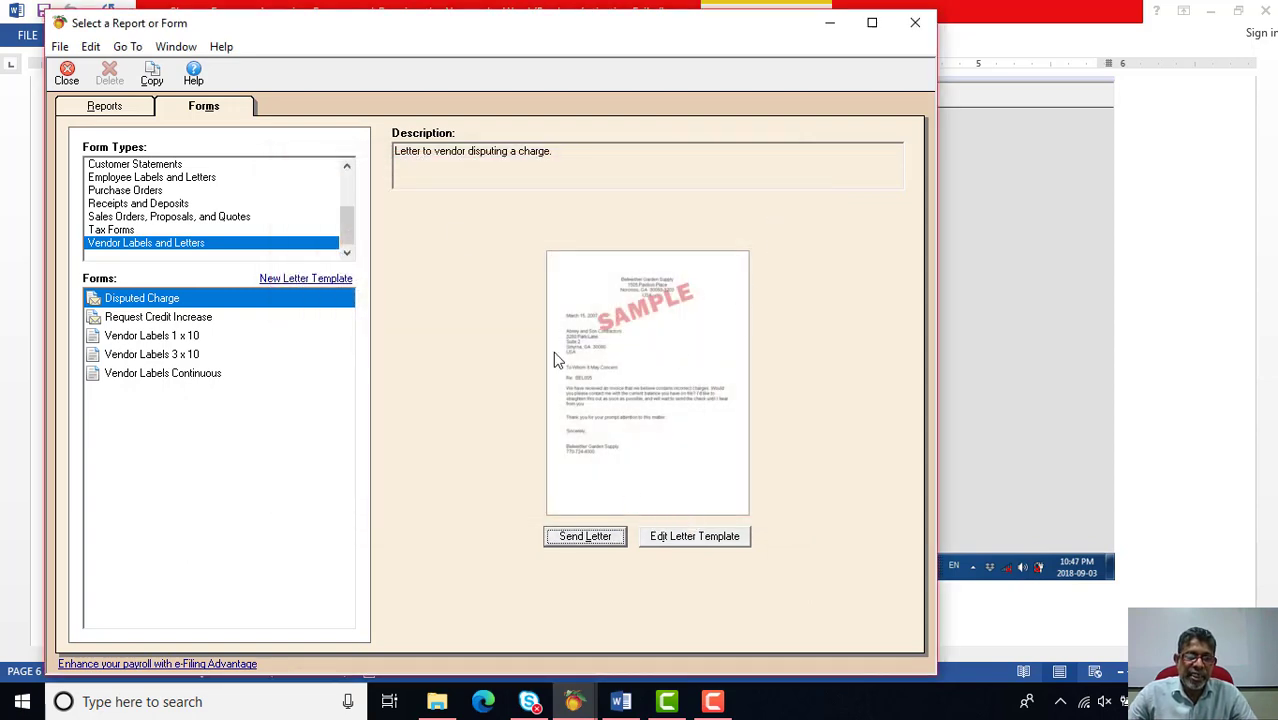
left_click(916, 30)
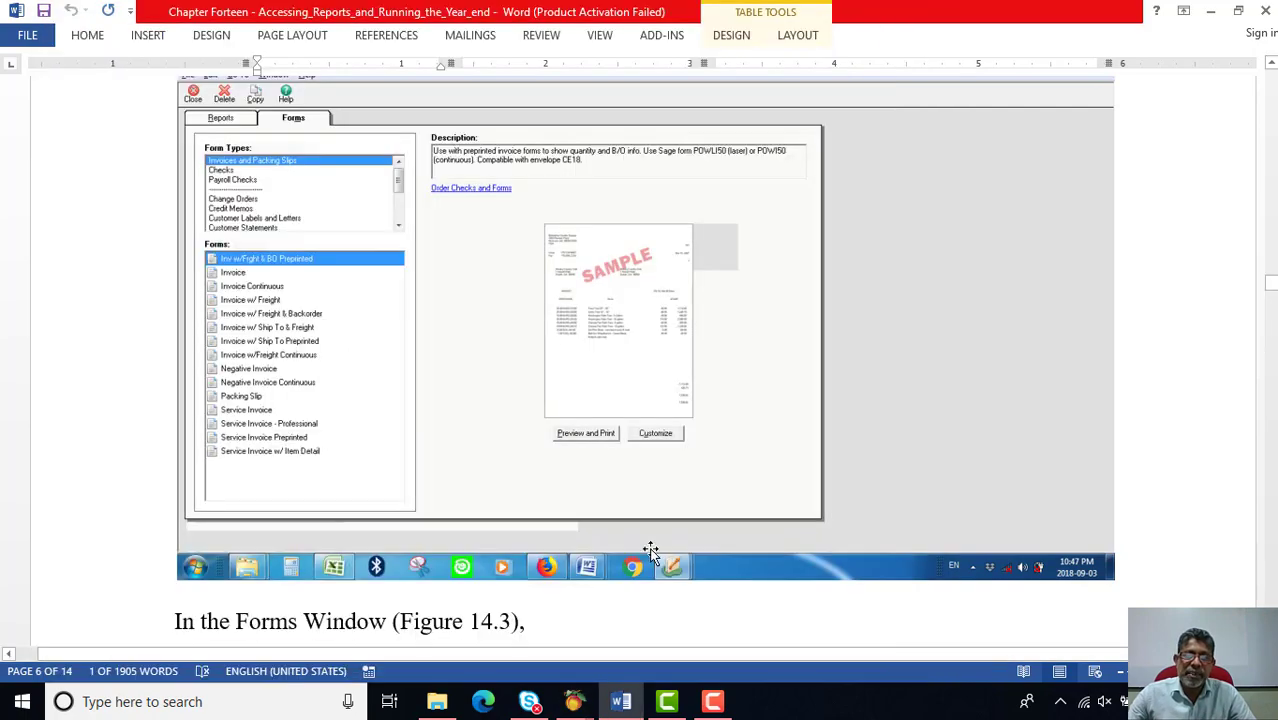
Read the Word chapter from Figure 14.3 through Customizing Forms and Activity 14.4 to section 14.7 on running the year-end
left_click(621, 703)
left_click(621, 702)
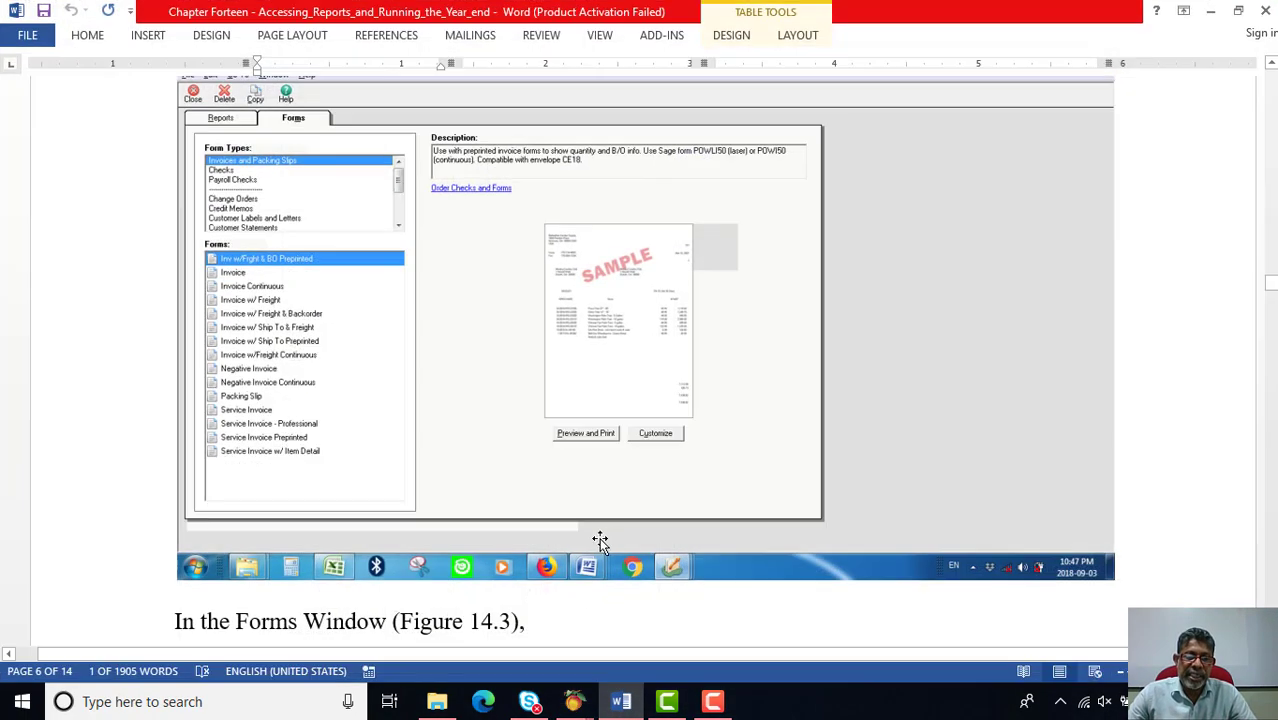
scroll(604, 528, "down", 1)
scroll(605, 528, "down", 10)
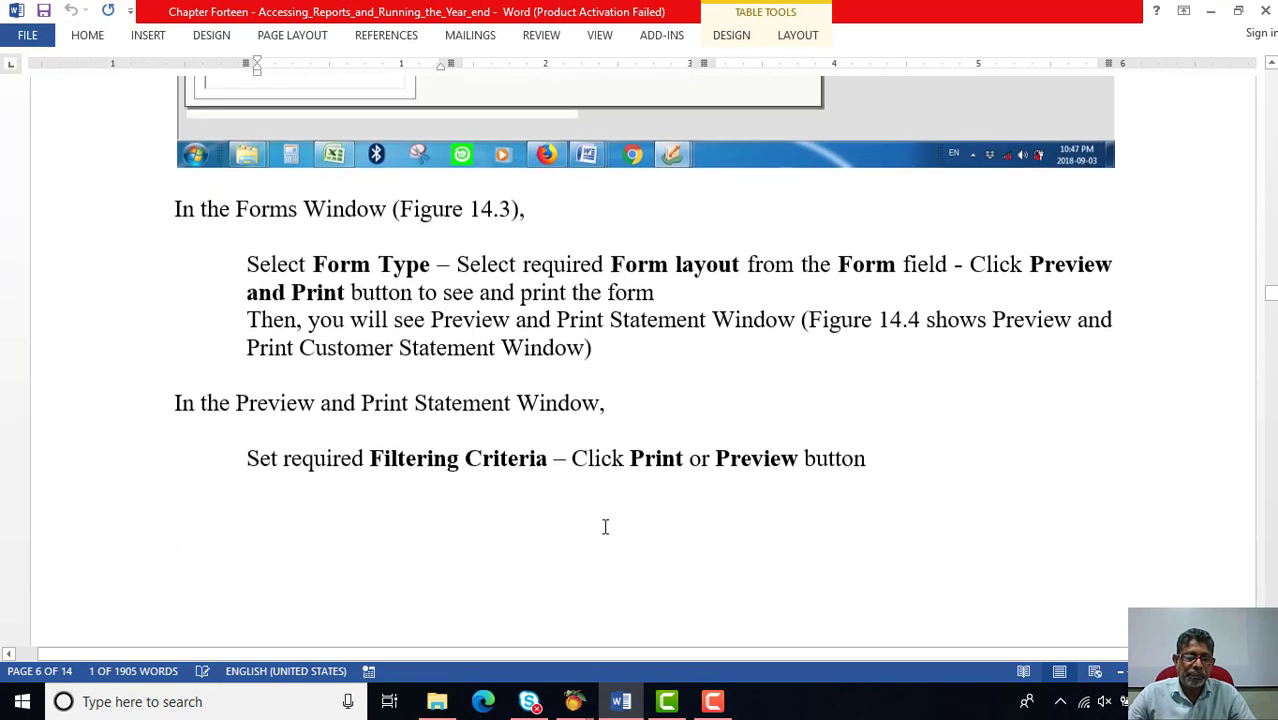
scroll(605, 527, "down", 10)
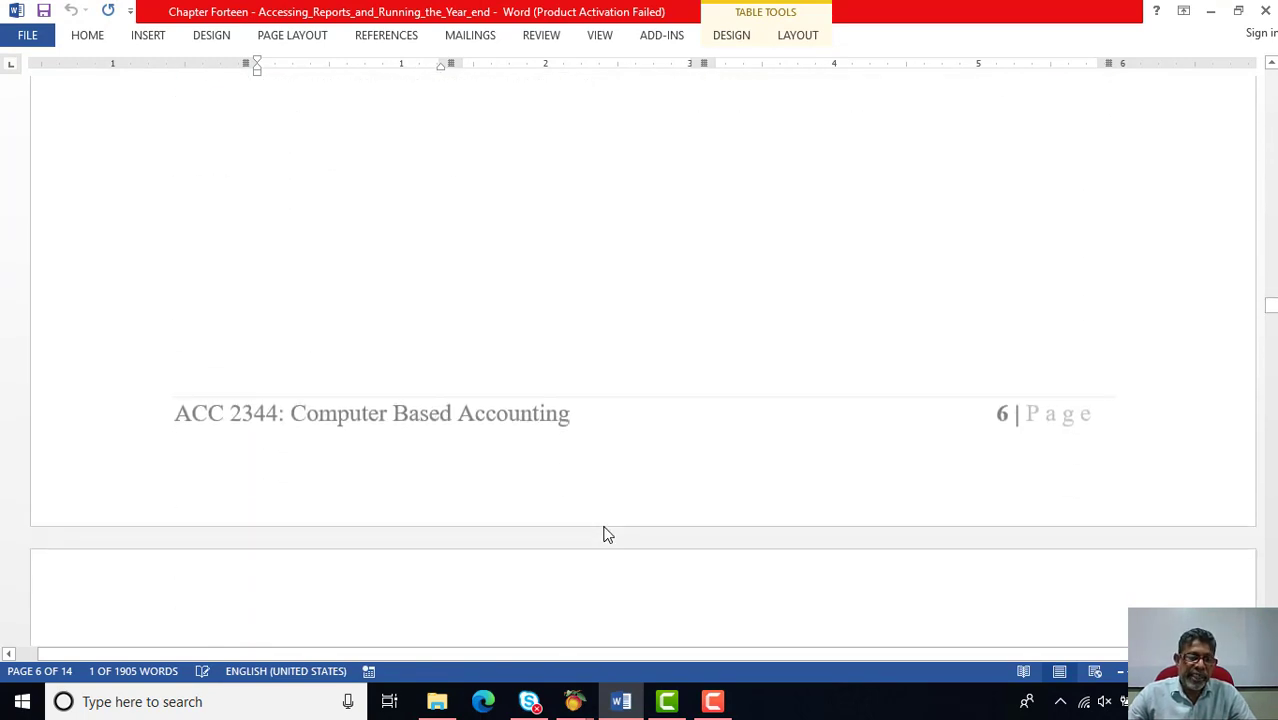
scroll(604, 530, "down", 18)
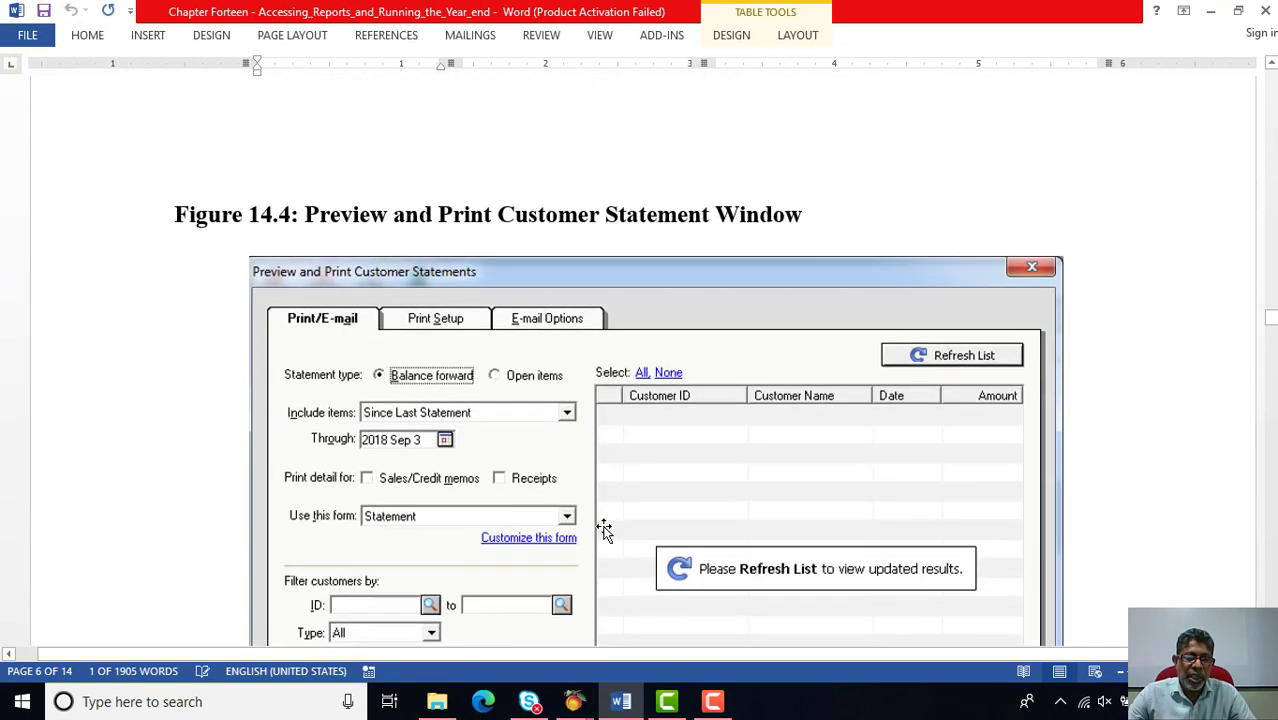
scroll(604, 527, "down", 3)
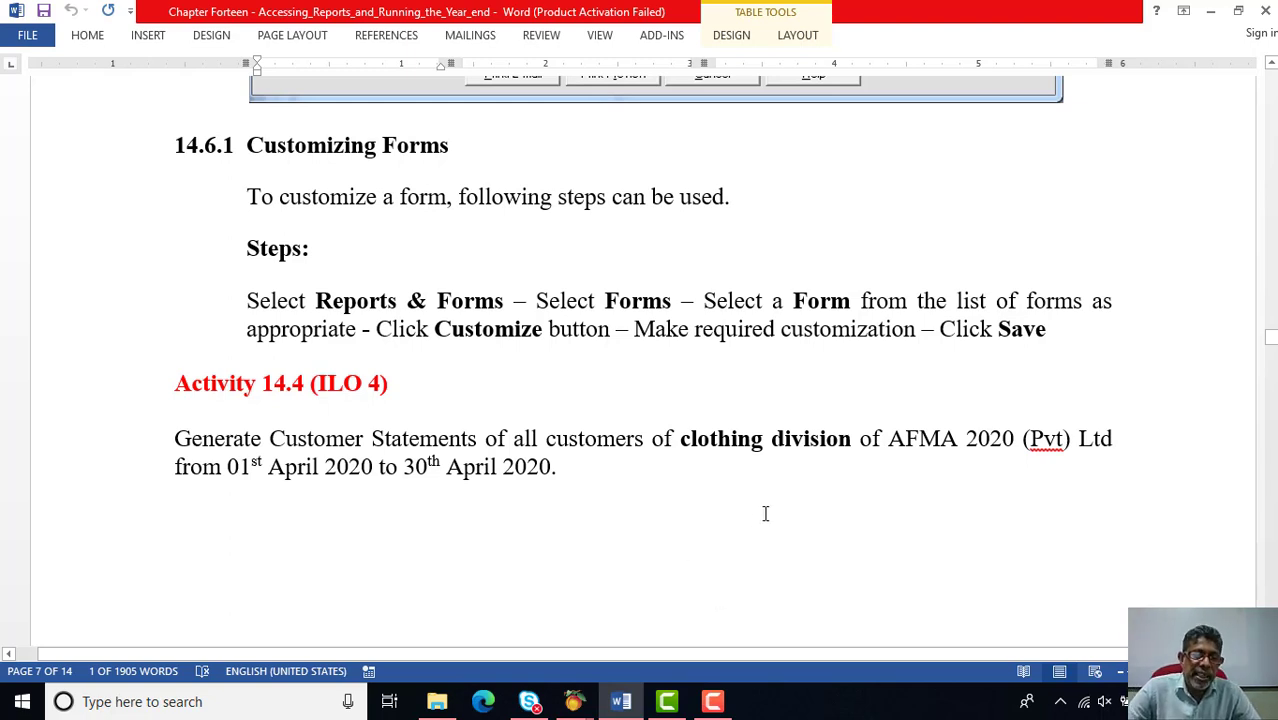
scroll(1037, 344, "down", 3)
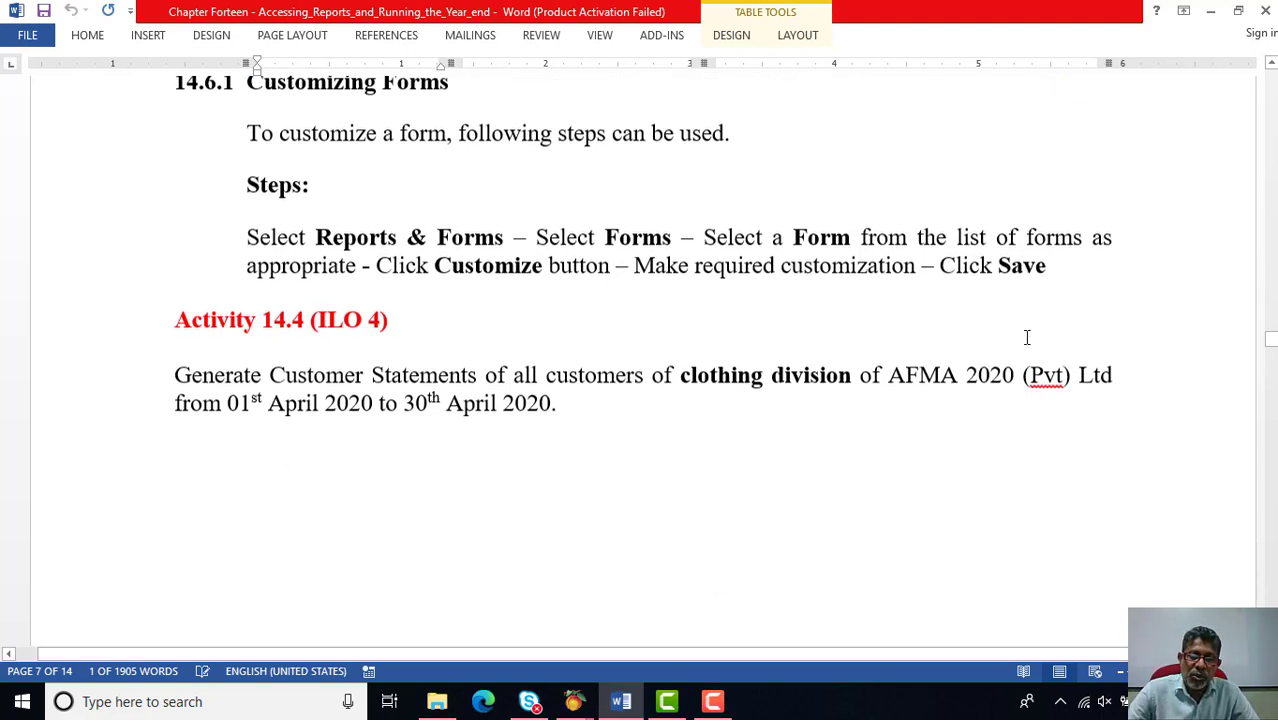
scroll(1026, 334, "down", 10)
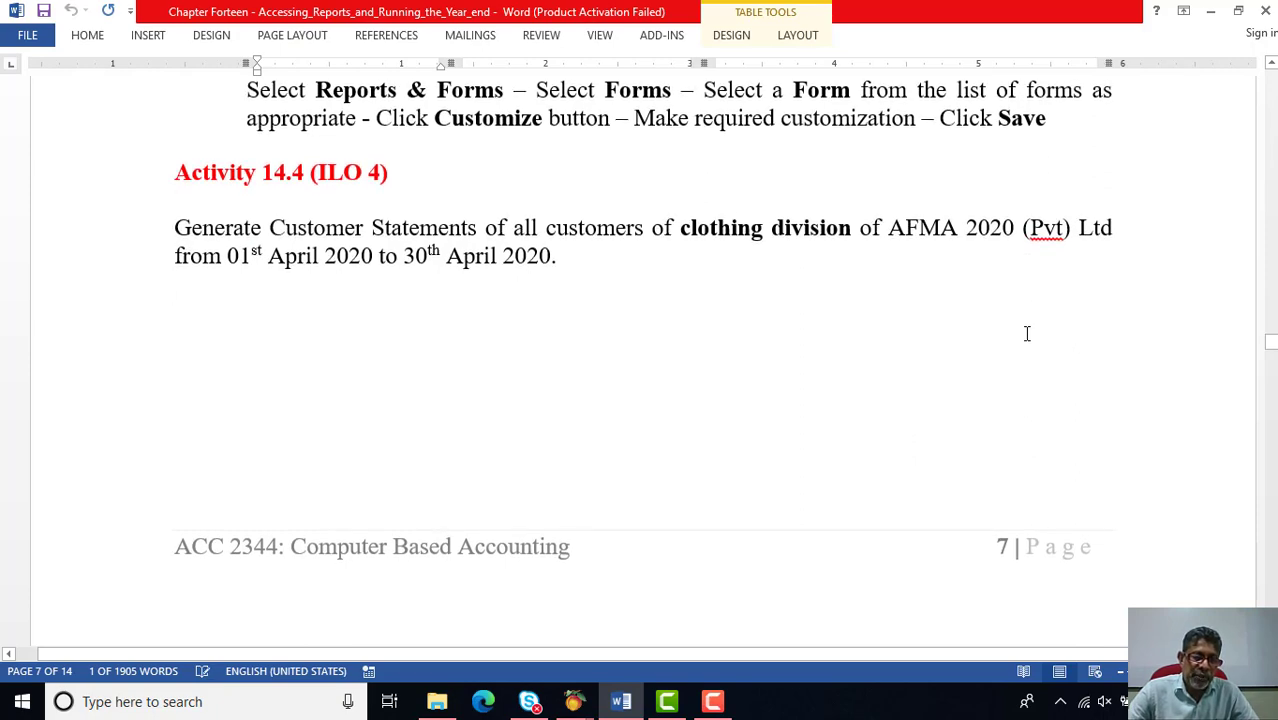
scroll(1026, 334, "down", 2)
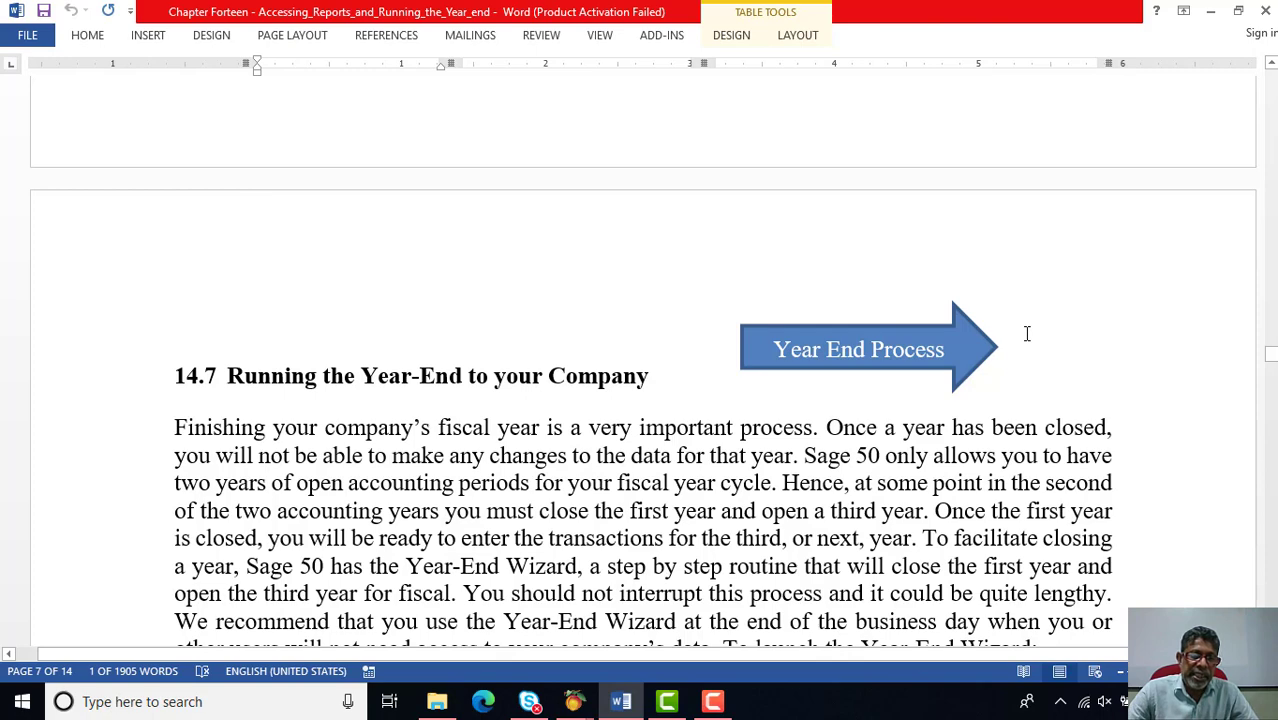
scroll(1026, 334, "down", 2)
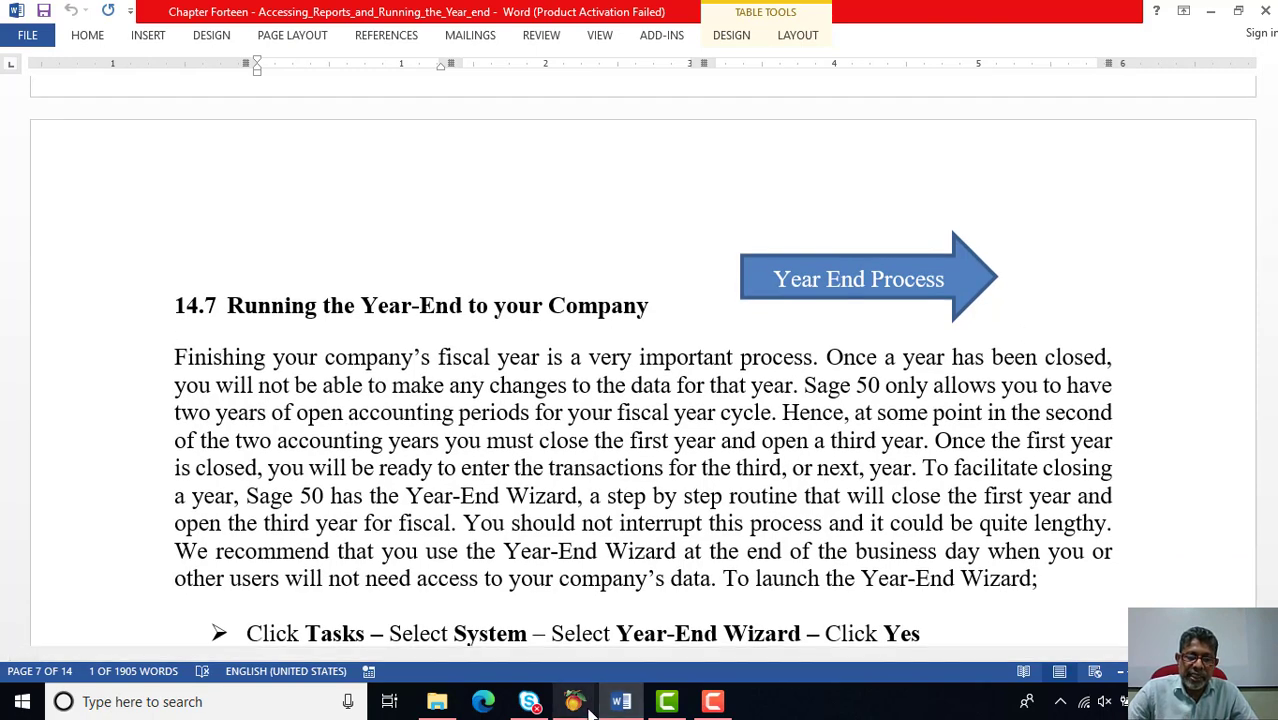
Switch to Peachtree Accounting, start a company backup including the company name, and name the file "AFMA 2020 (Pvt) Ltd-100920 Final"
mouse_move(590, 710)
left_click(357, 610)
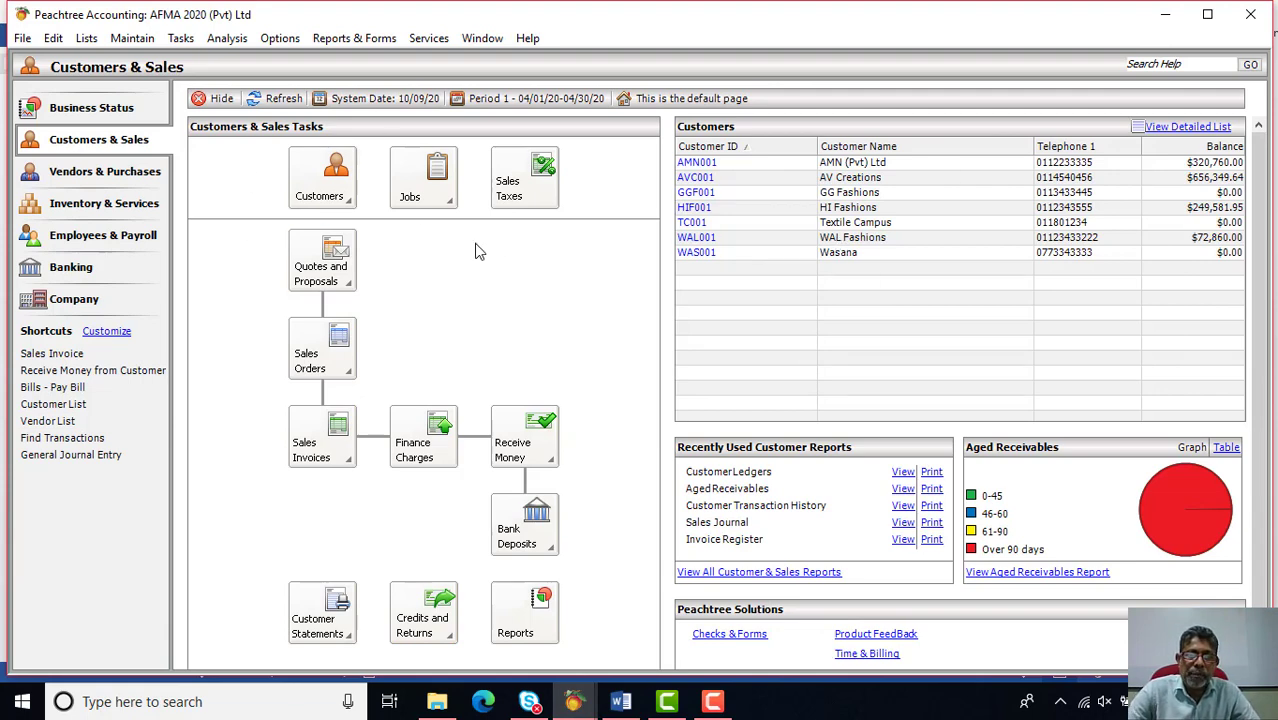
left_click(24, 40)
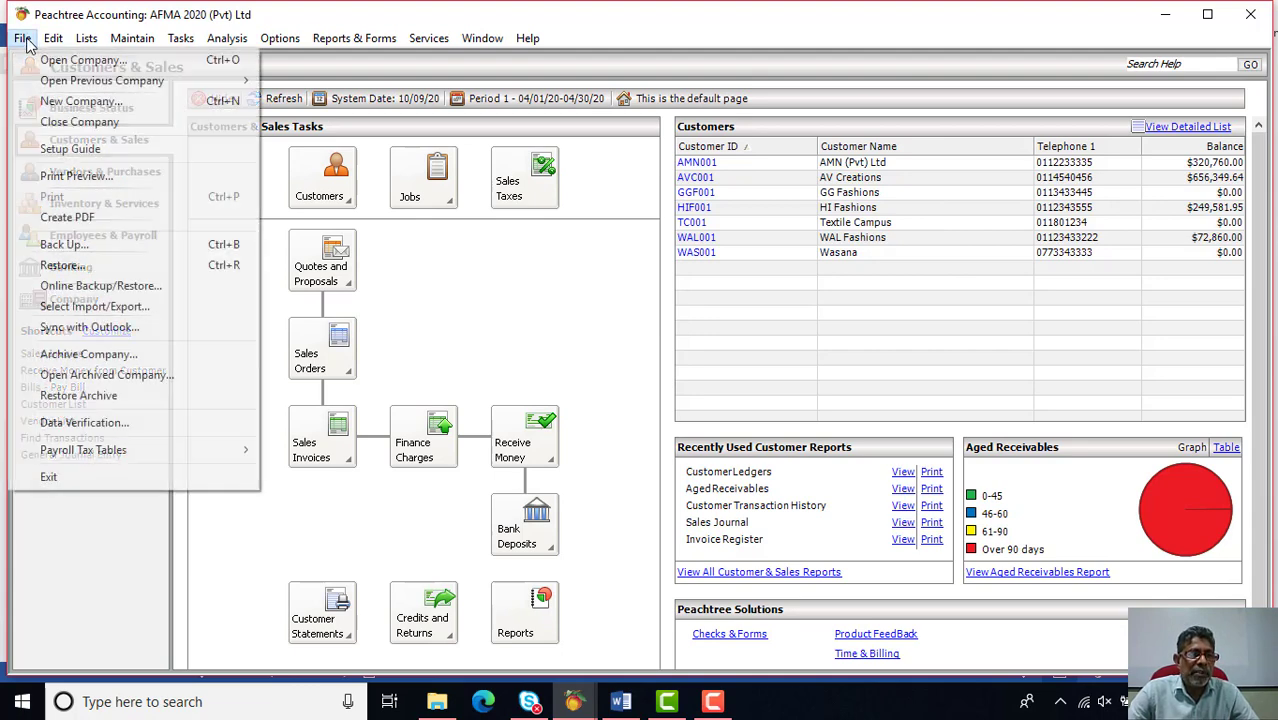
left_click(64, 245)
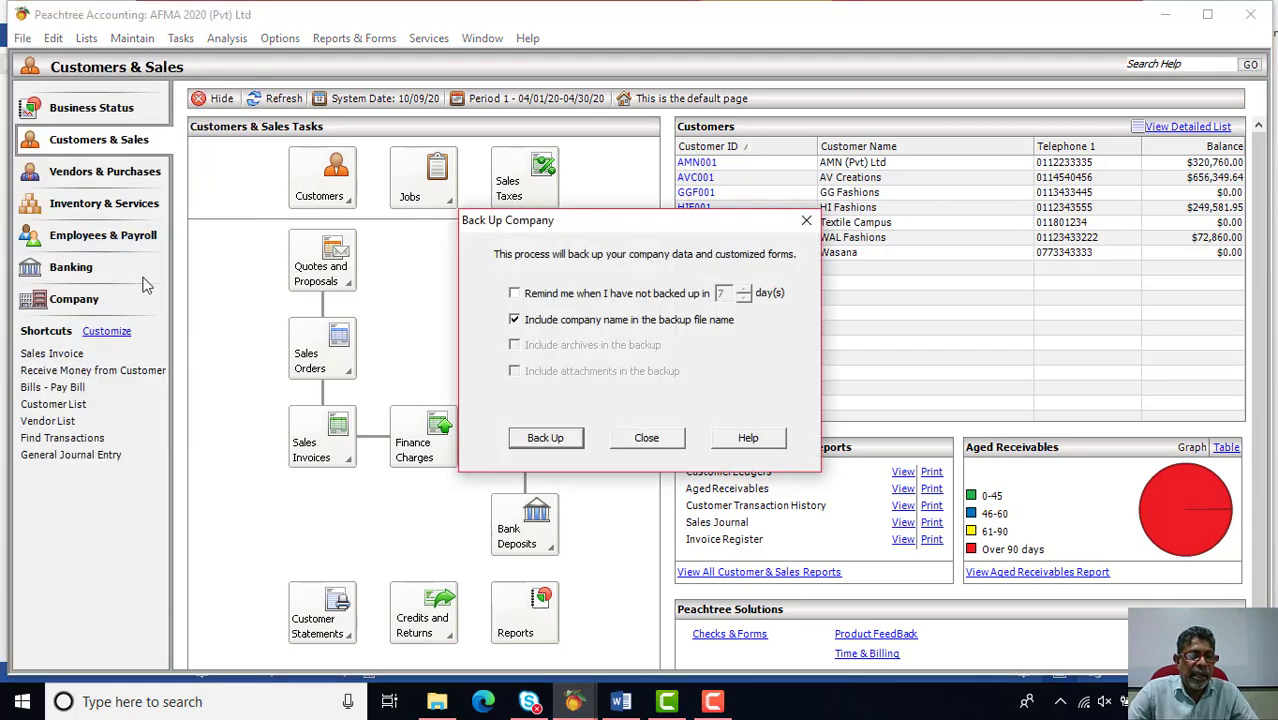
left_click(553, 448)
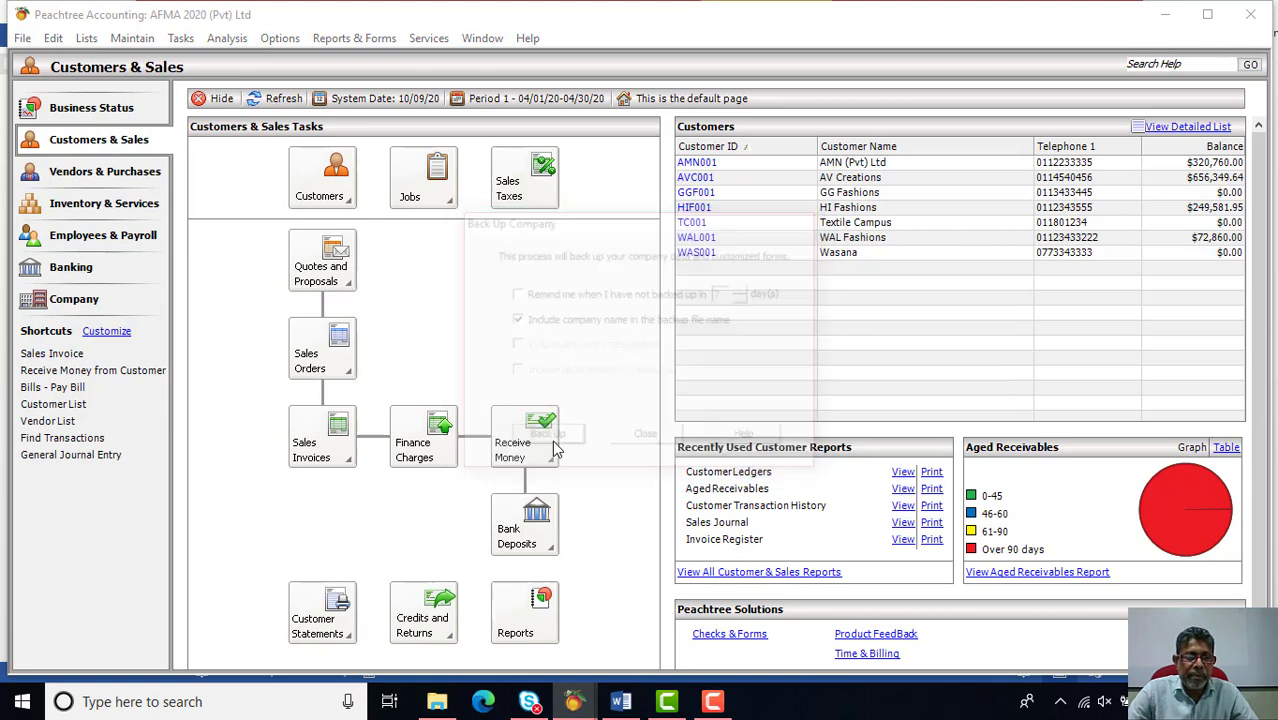
left_click(659, 404)
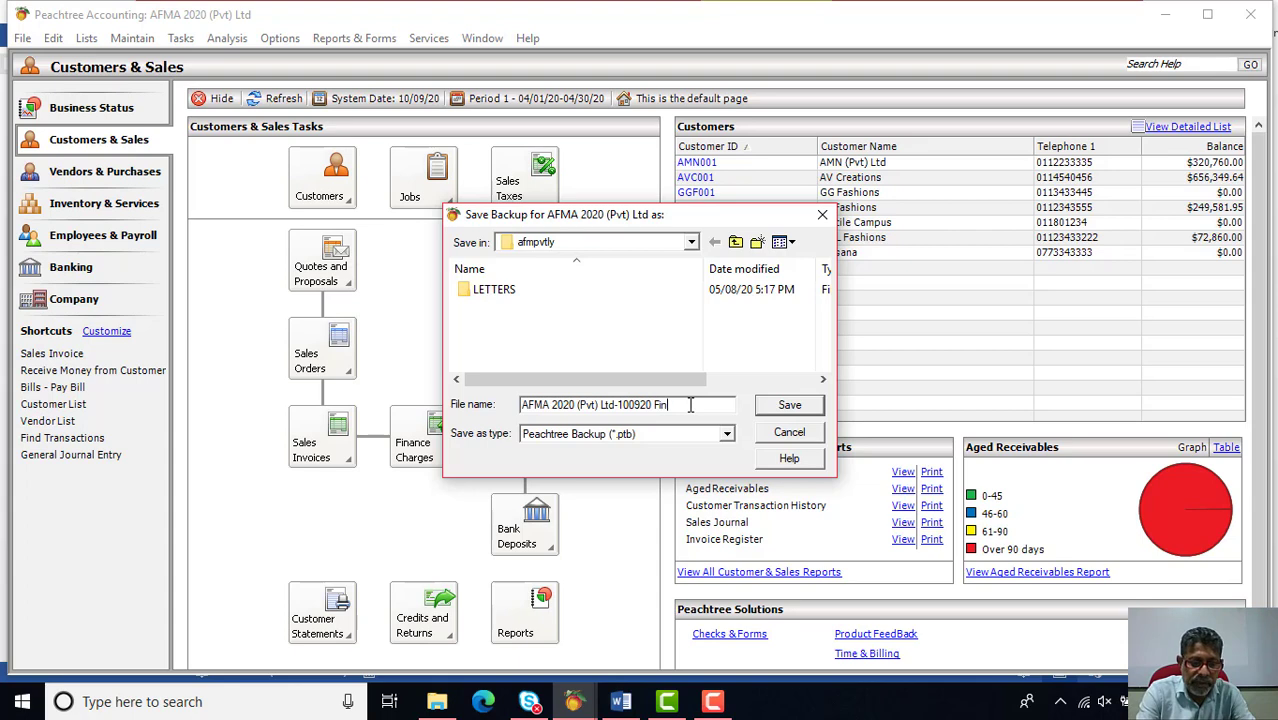
left_click(691, 243)
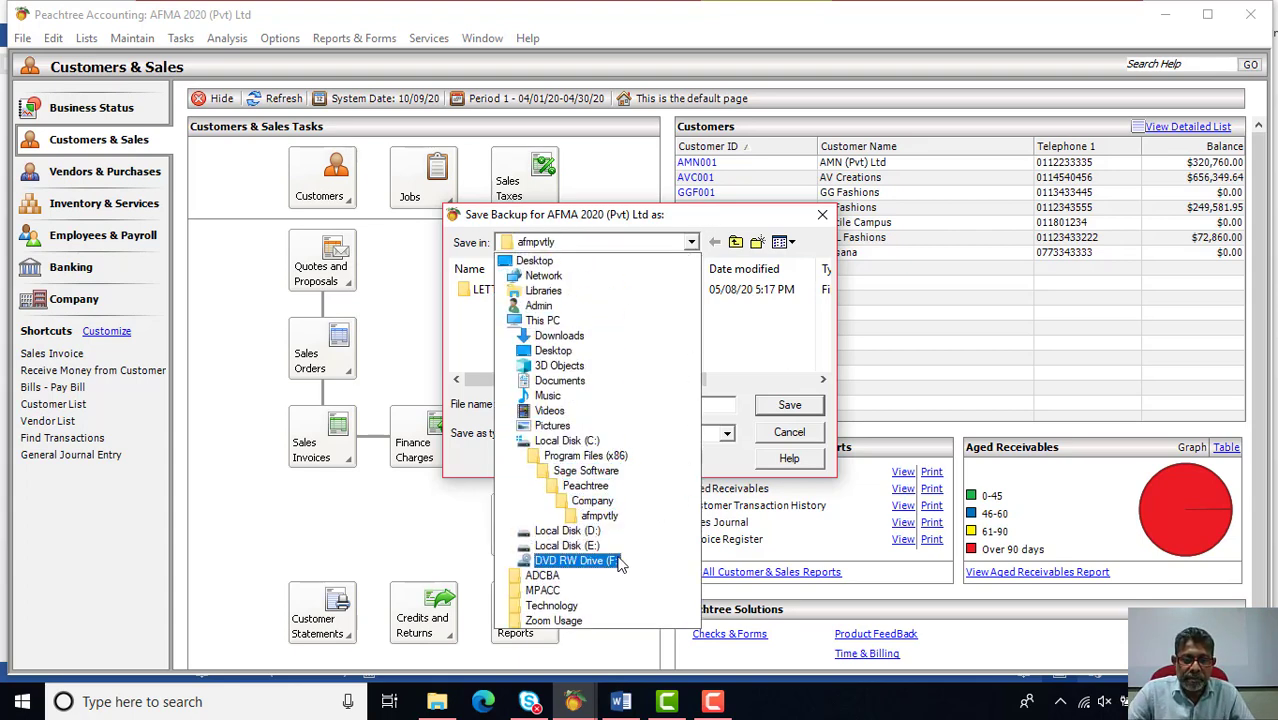
left_click(617, 562)
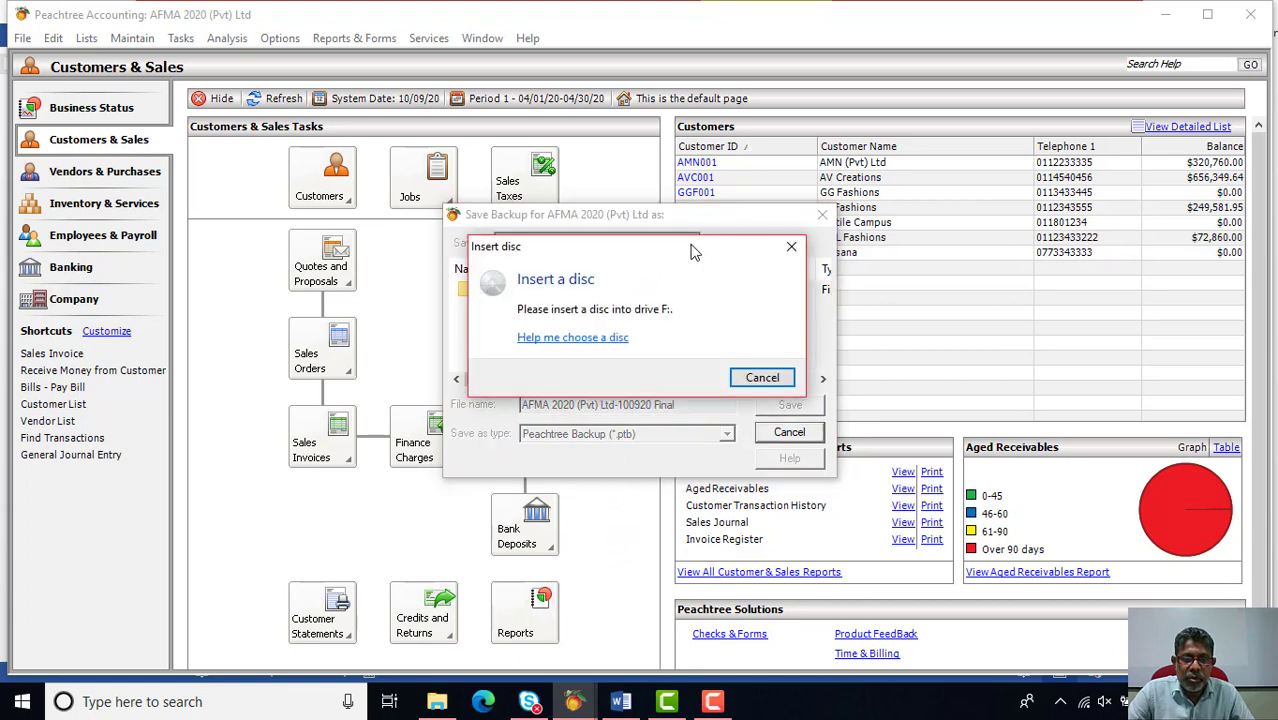
left_click(741, 373)
left_click(691, 242)
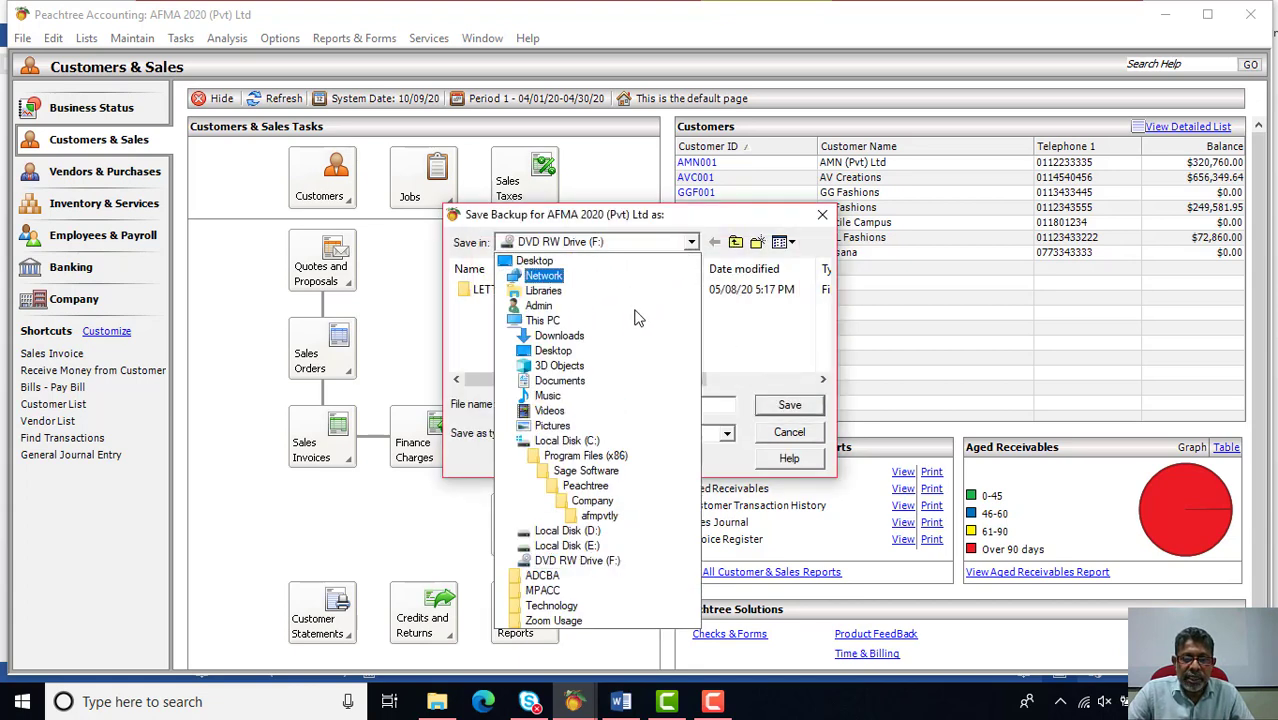
left_click(582, 544)
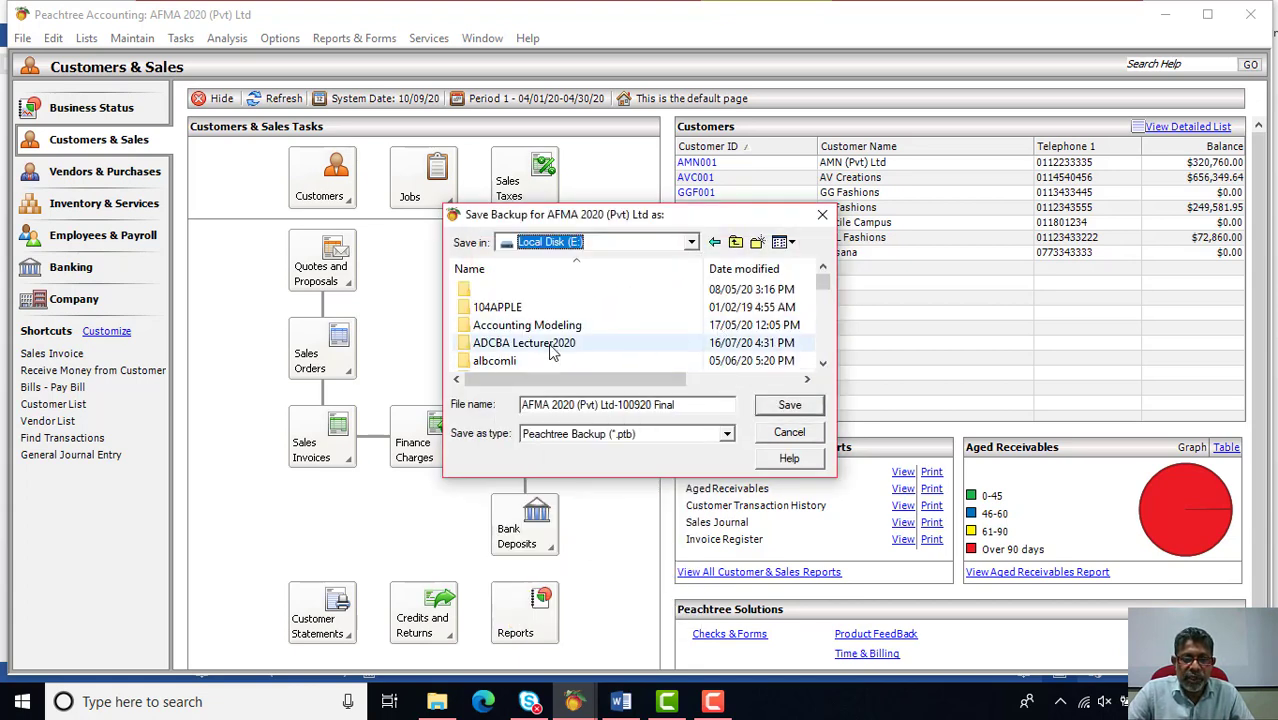
left_click(822, 364)
left_click(822, 364)
left_click(822, 364)
left_click(822, 364)
left_click(822, 364)
left_click(822, 364)
left_click(822, 364)
left_click(822, 364)
left_click(822, 364)
left_click(822, 364)
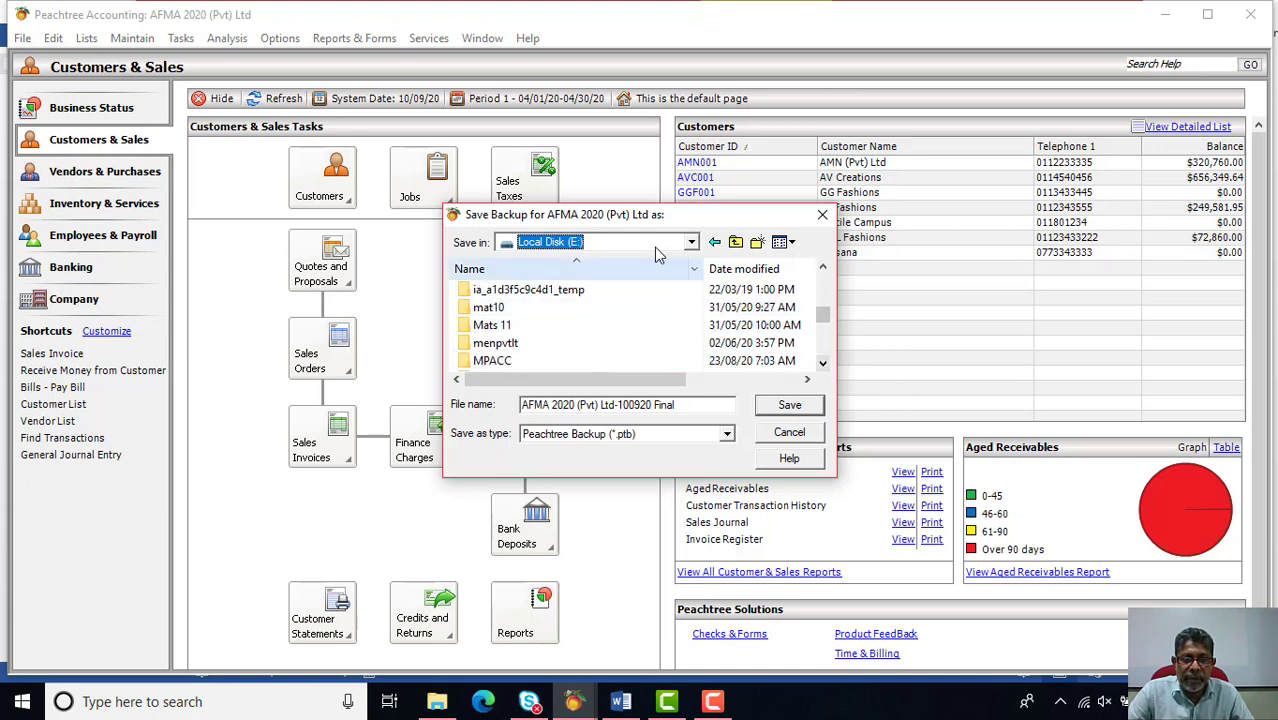
Save the backup in the Backup folder under Computer Based Accounting 2 year on Local Disk (D:) and start the backup process
left_click(690, 243)
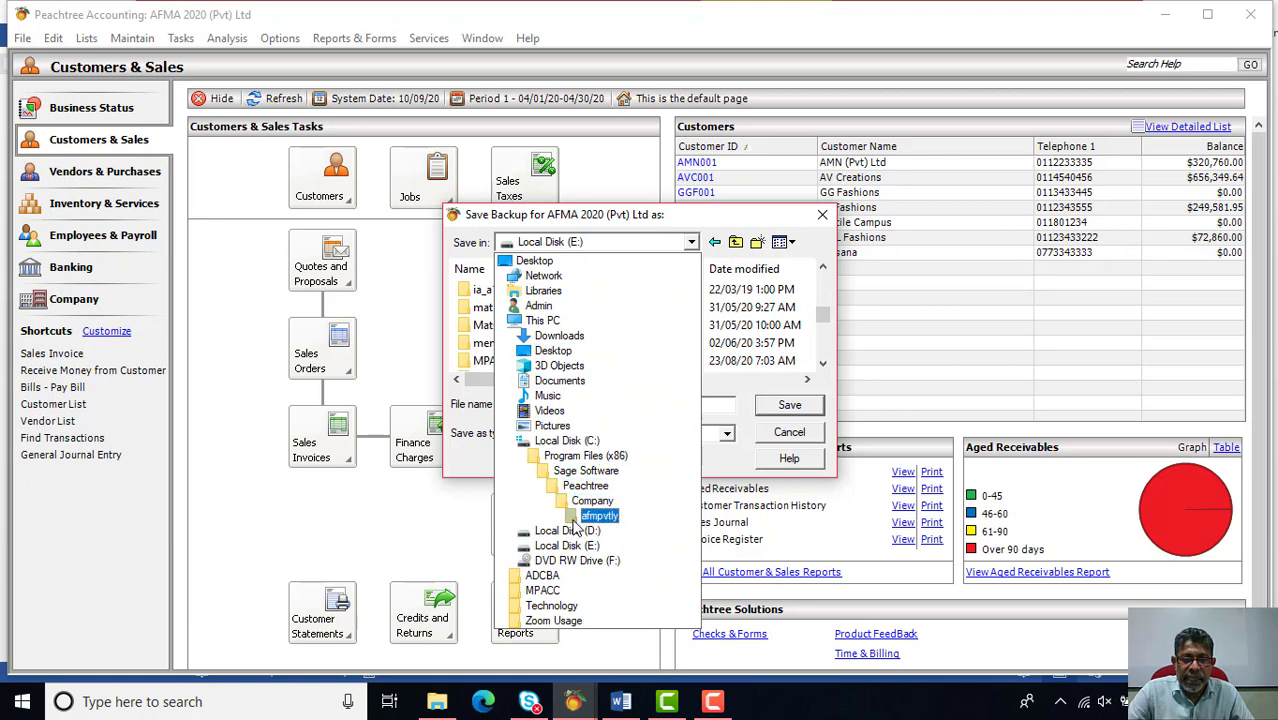
left_click(567, 530)
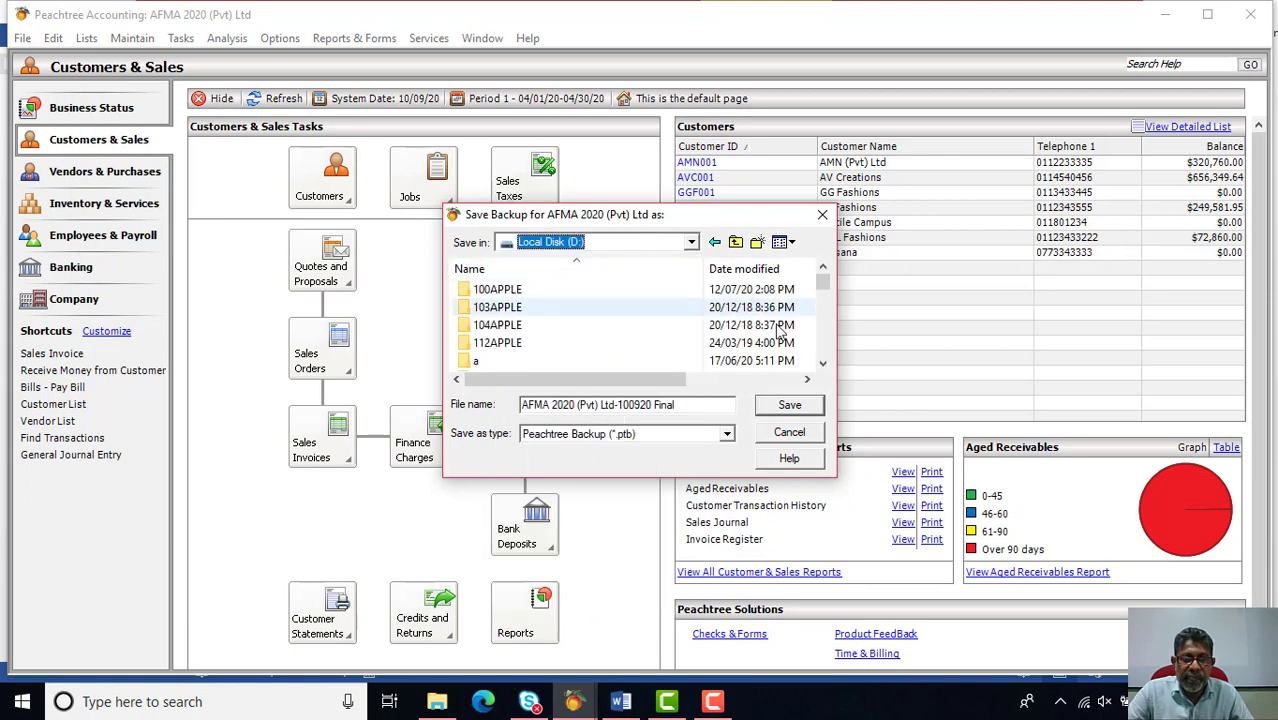
left_click(822, 364)
left_click(822, 364)
left_click(822, 364)
left_click(822, 364)
left_click(822, 364)
left_click(822, 364)
left_click(822, 364)
left_click(822, 364)
left_click(822, 364)
left_click(822, 364)
left_click(822, 364)
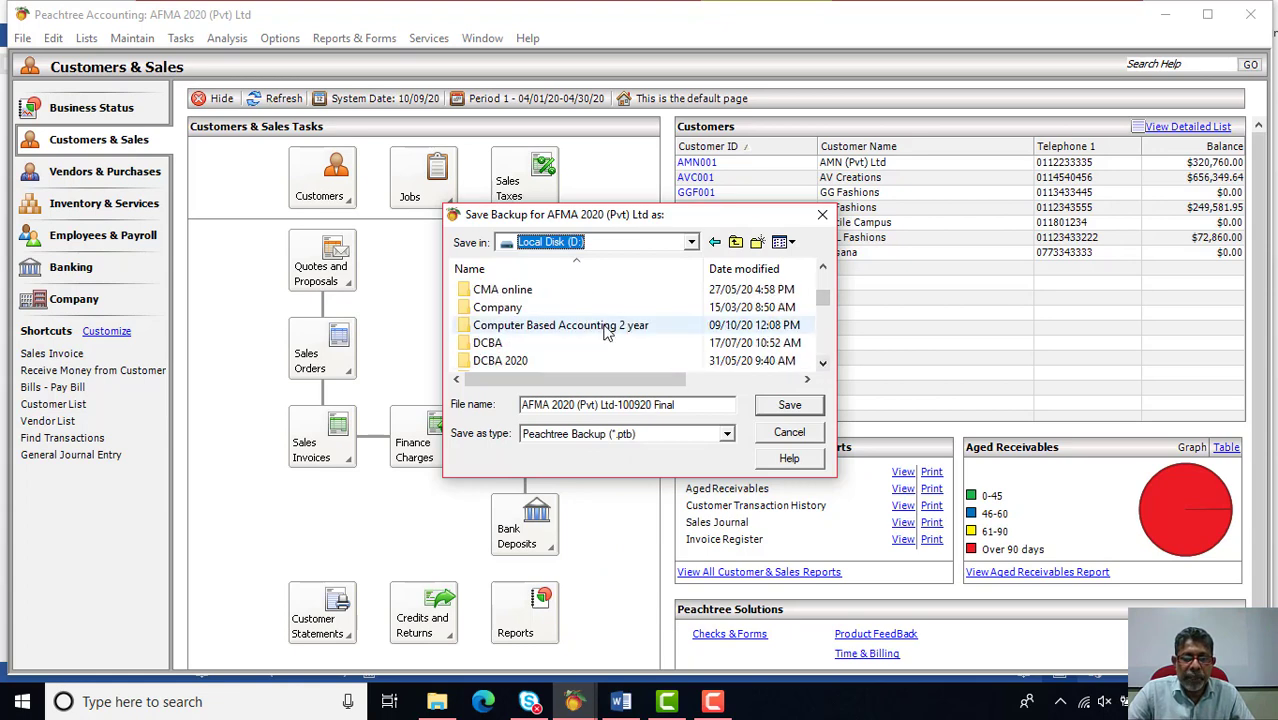
double_click(562, 326)
double_click(509, 291)
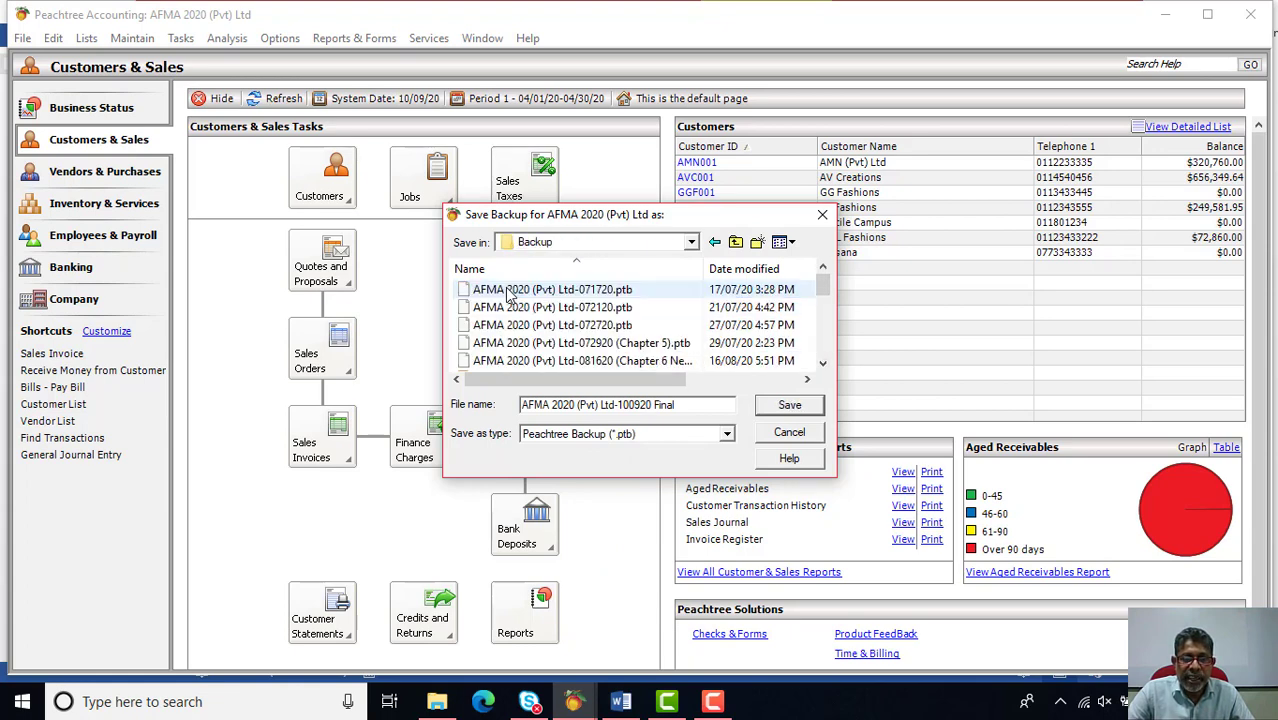
left_click(782, 407)
left_click(669, 381)
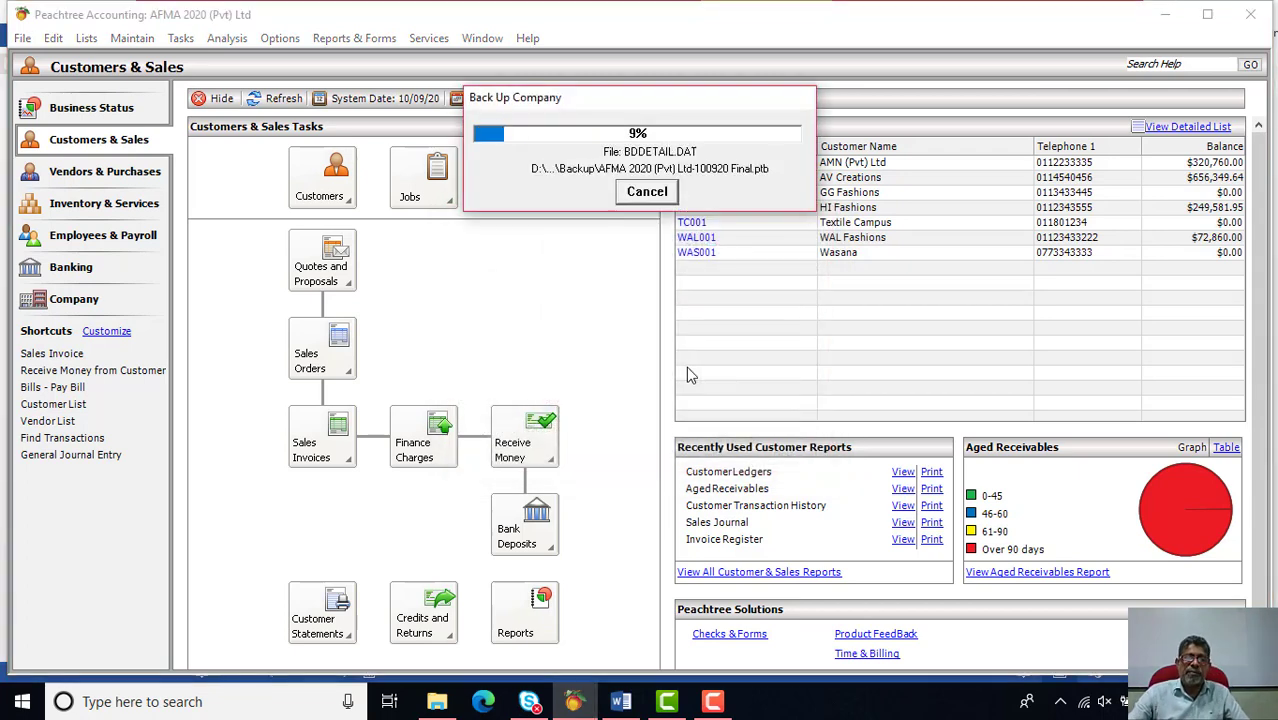